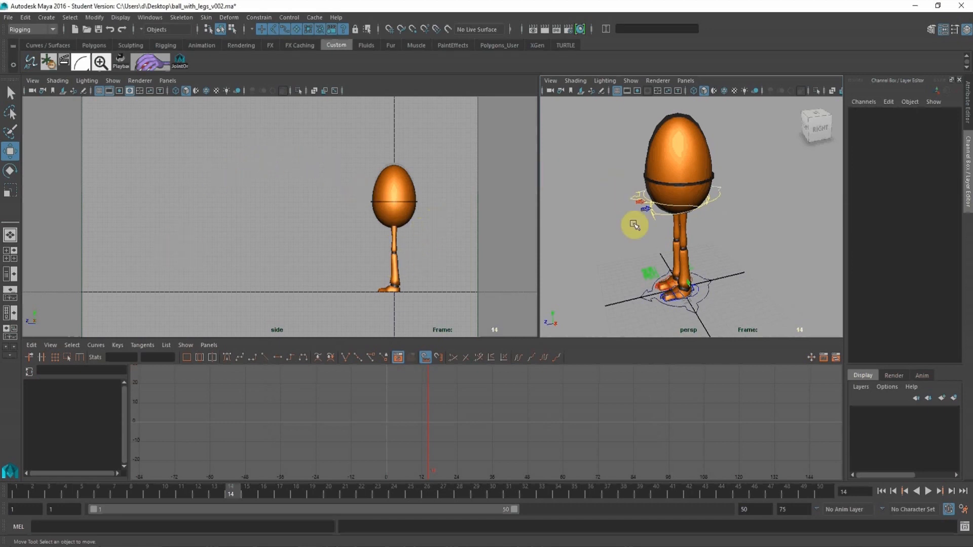
# Key all channels of the root control ctrl_Root at frame 1.
pyautogui.click(719, 186)
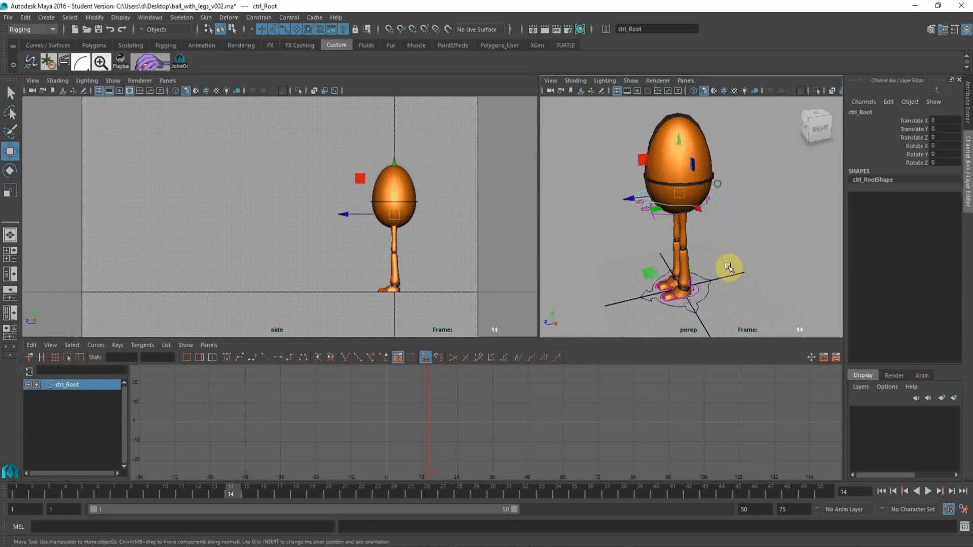
pyautogui.keyDown('alt'); pyautogui.moveTo(699, 269); pyautogui.dragTo(686, 113); pyautogui.keyUp('alt')
pyautogui.hotkey('ctrl', 'z')
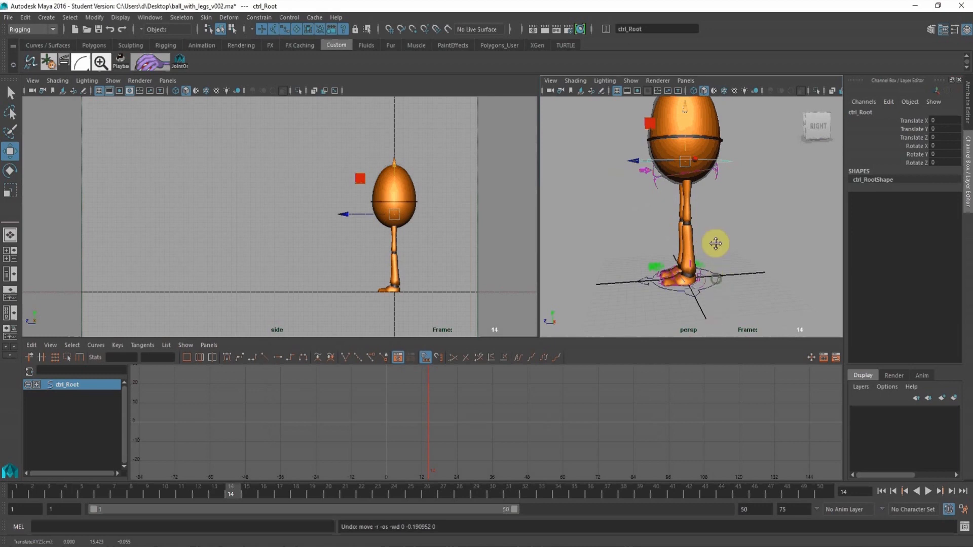
pyautogui.keyDown('alt'); pyautogui.moveTo(716, 243); pyautogui.dragTo(715, 203, button='middle'); pyautogui.keyUp('alt')
pyautogui.keyDown('alt'); pyautogui.moveTo(716, 208); pyautogui.dragTo(760, 278, button='right'); pyautogui.keyUp('alt')
pyautogui.keyDown('alt'); pyautogui.moveTo(731, 266); pyautogui.dragTo(725, 281); pyautogui.keyUp('alt')
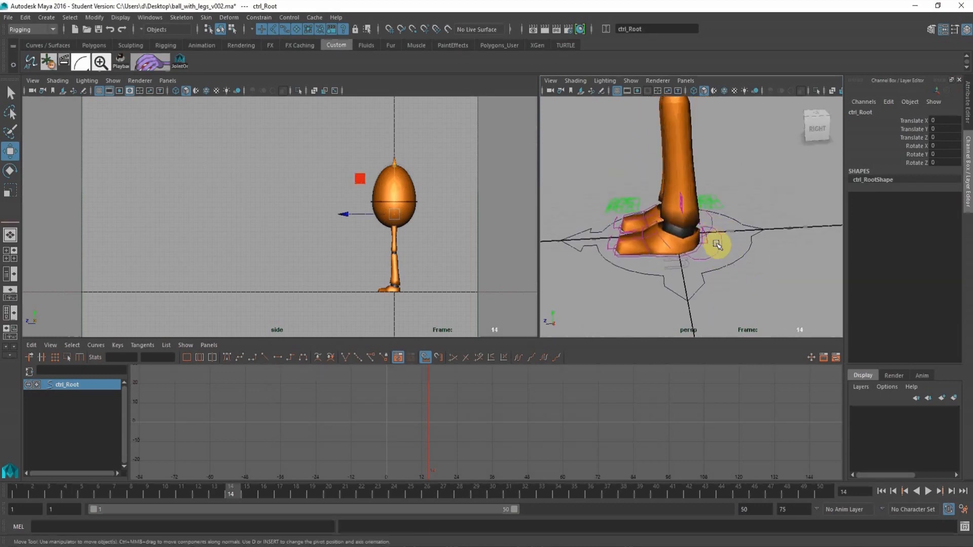
pyautogui.click(15, 491)
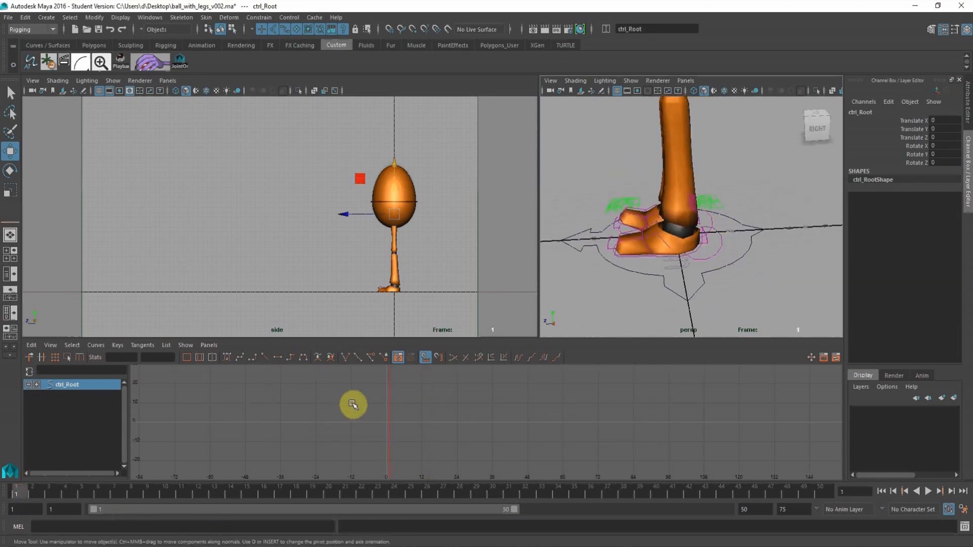
pyautogui.press('s')
pyautogui.keyDown('alt'); pyautogui.moveTo(738, 213); pyautogui.dragTo(719, 269); pyautogui.keyUp('alt')
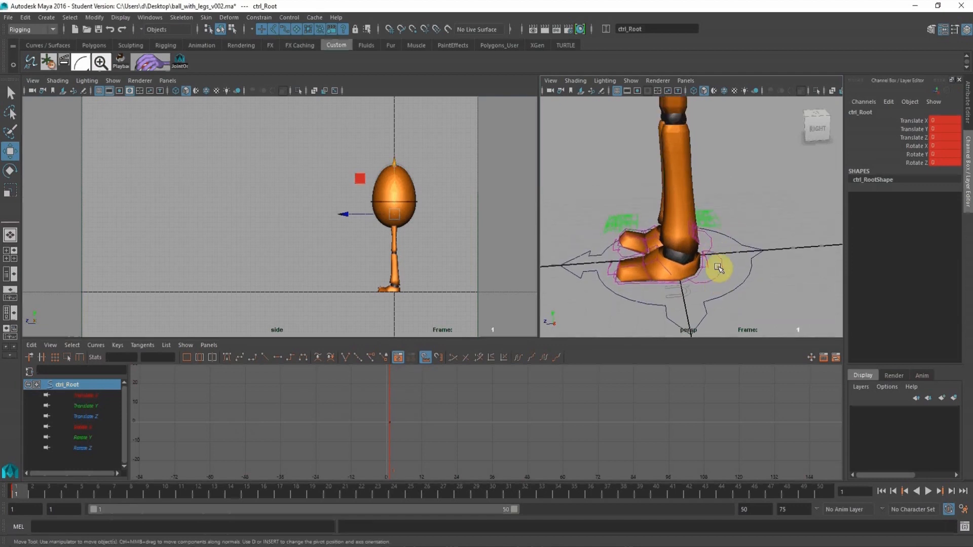
# Remove the Rotate X animation from the right toe control ctrlIK_Rt_Toe and set its Rotate X to 0.
pyautogui.click(619, 257)
pyautogui.keyDown('alt'); pyautogui.moveTo(605, 251); pyautogui.dragTo(626, 259); pyautogui.keyUp('alt')
pyautogui.keyDown('alt'); pyautogui.moveTo(610, 239); pyautogui.dragTo(647, 265, button='right'); pyautogui.keyUp('alt')
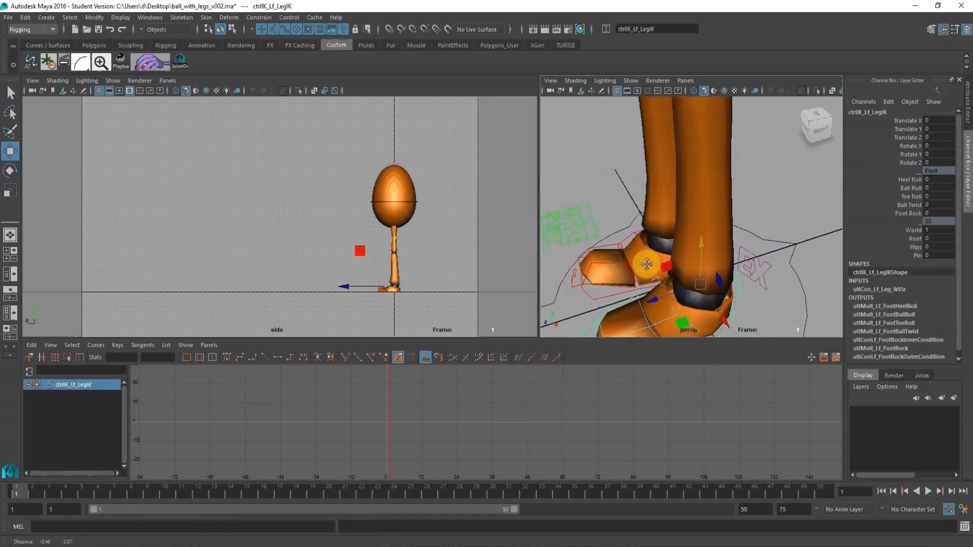
pyautogui.keyDown('alt'); pyautogui.moveTo(647, 265); pyautogui.dragTo(628, 247); pyautogui.keyUp('alt')
pyautogui.click(627, 250)
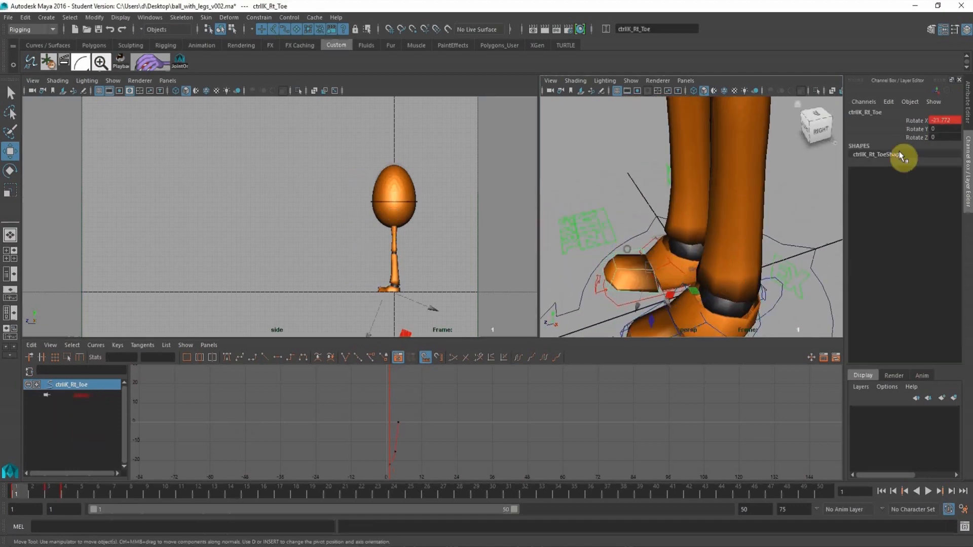
pyautogui.click(910, 119)
pyautogui.rightClick(910, 119)
pyautogui.click(917, 277)
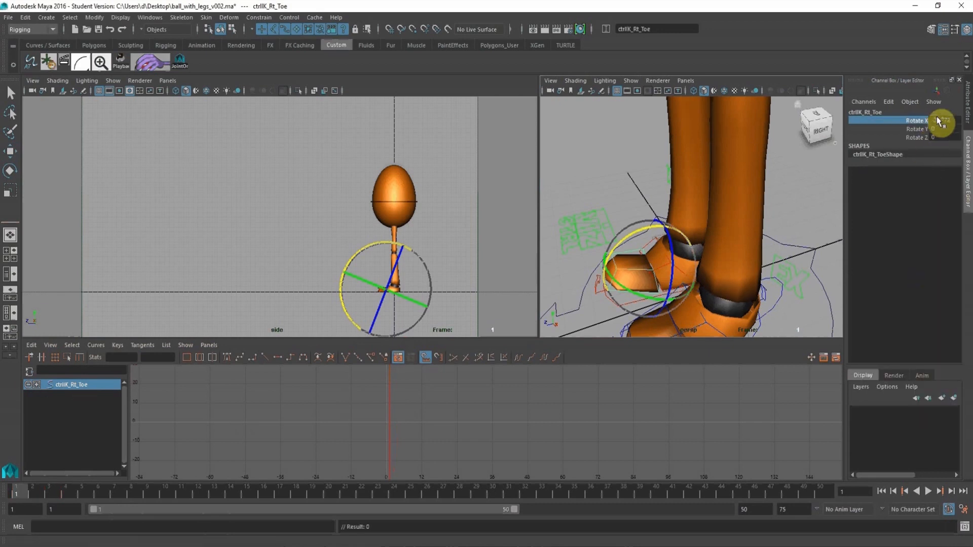
pyautogui.write('0')
pyautogui.press('Return')
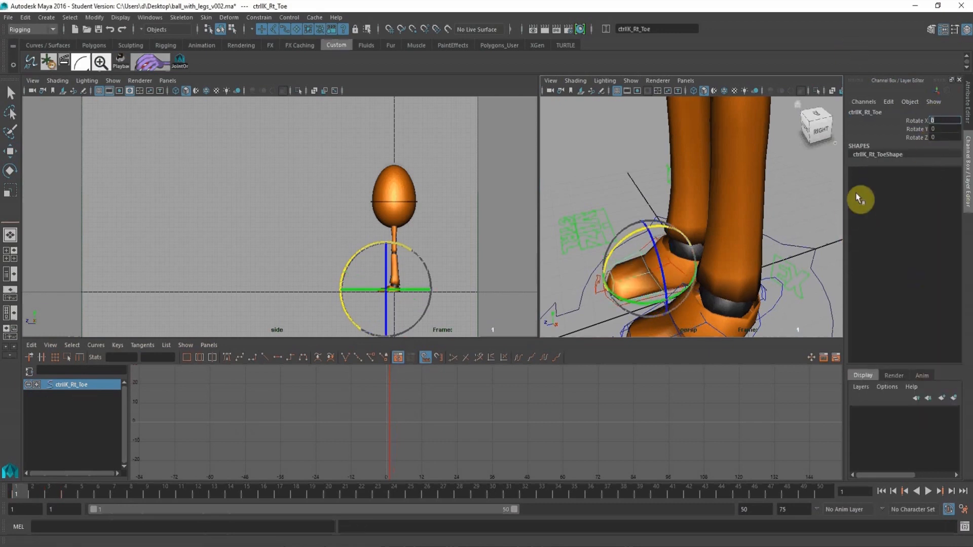
# Move the left foot control ctrlIK_Lf_LegIK back to about -1.328 in Translate Z and key all its channels at frame 1.
pyautogui.keyDown('alt'); pyautogui.moveTo(768, 246); pyautogui.dragTo(723, 264); pyautogui.keyUp('alt')
pyautogui.click(758, 290)
pyautogui.press('w')
pyautogui.click(754, 283)
pyautogui.moveTo(664, 262); pyautogui.dragTo(688, 262)
pyautogui.keyDown('alt'); pyautogui.moveTo(695, 130); pyautogui.dragTo(684, 197, button='middle'); pyautogui.keyUp('alt')
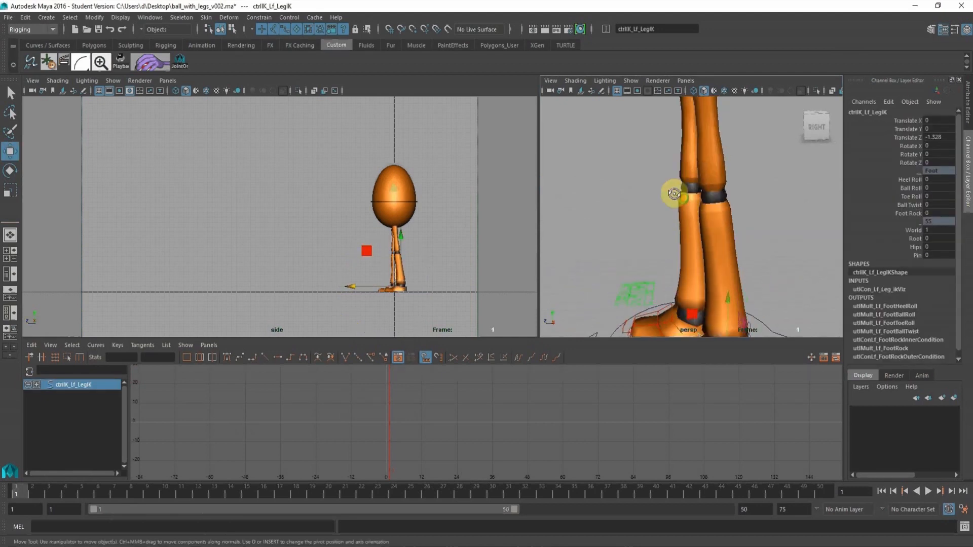
pyautogui.keyDown('alt'); pyautogui.moveTo(674, 193); pyautogui.dragTo(636, 170, button='right'); pyautogui.keyUp('alt')
pyautogui.keyDown('alt'); pyautogui.moveTo(636, 170); pyautogui.dragTo(639, 227, button='middle'); pyautogui.keyUp('alt')
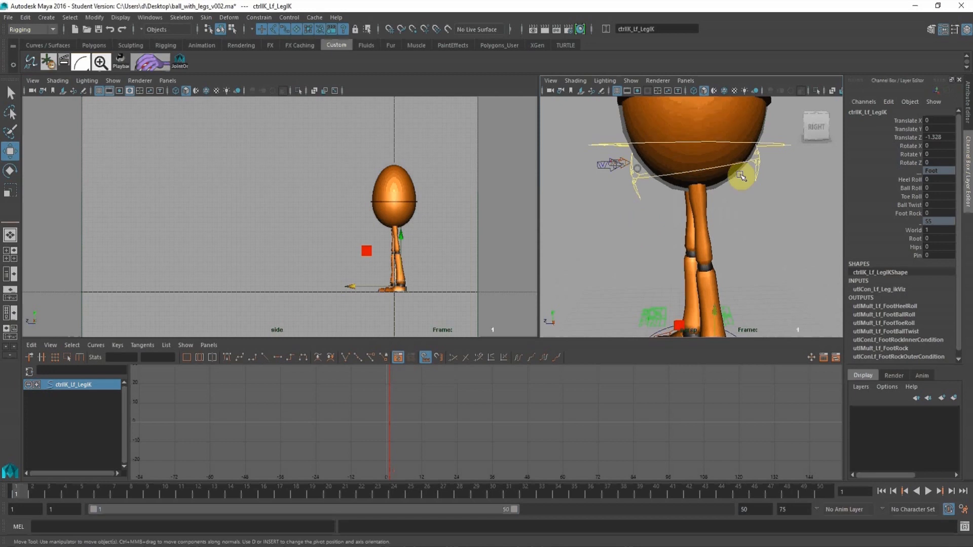
pyautogui.press('s')
pyautogui.click(914, 139)
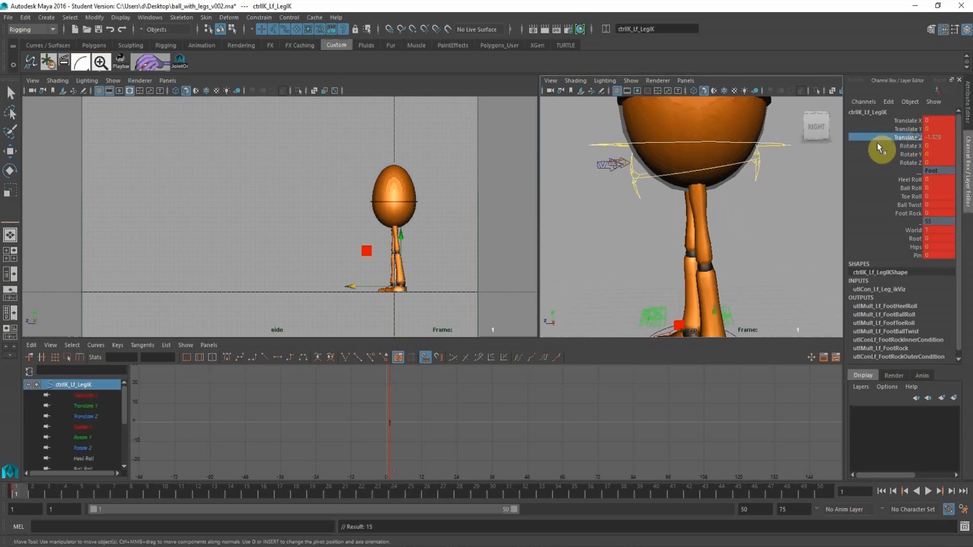
# At frame 1, lower the root control to about -0.054 in Translate Y and shift it back to about -0.568 in Translate Z.
pyautogui.keyDown('alt'); pyautogui.moveTo(680, 175); pyautogui.dragTo(648, 151, button='right'); pyautogui.keyUp('alt')
pyautogui.keyDown('alt'); pyautogui.moveTo(648, 151); pyautogui.dragTo(652, 190, button='middle'); pyautogui.keyUp('alt')
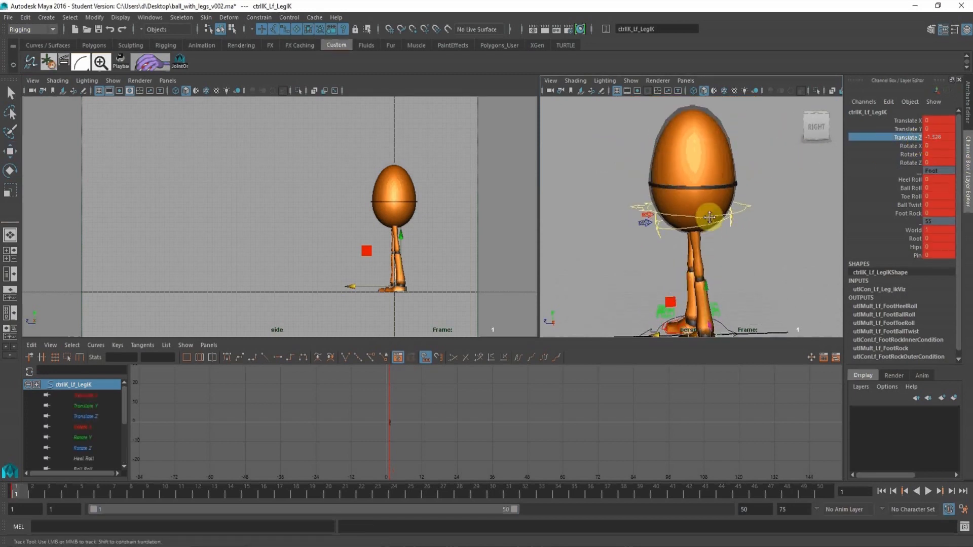
pyautogui.click(745, 219)
pyautogui.moveTo(697, 152); pyautogui.dragTo(698, 154, button='middle')
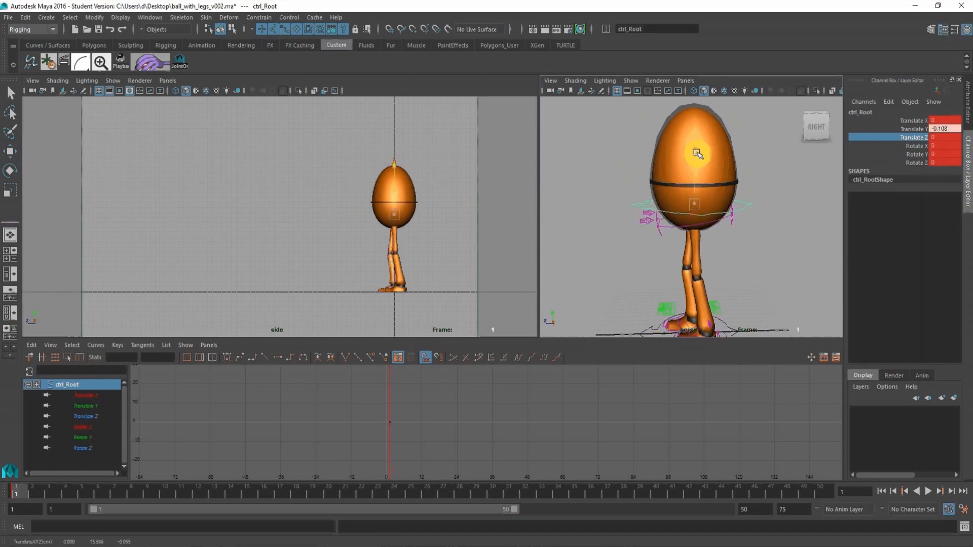
pyautogui.moveTo(697, 152); pyautogui.dragTo(697, 152)
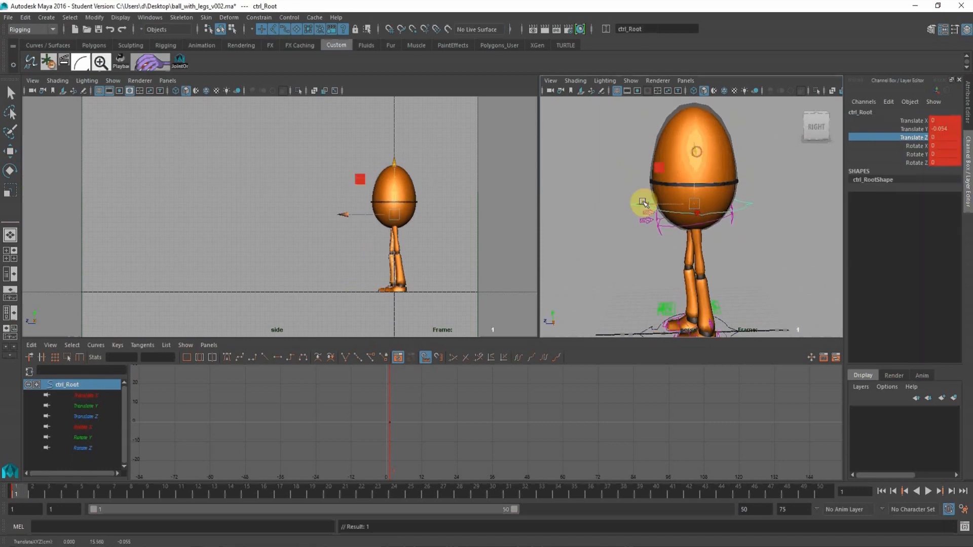
pyautogui.moveTo(643, 201); pyautogui.dragTo(648, 201)
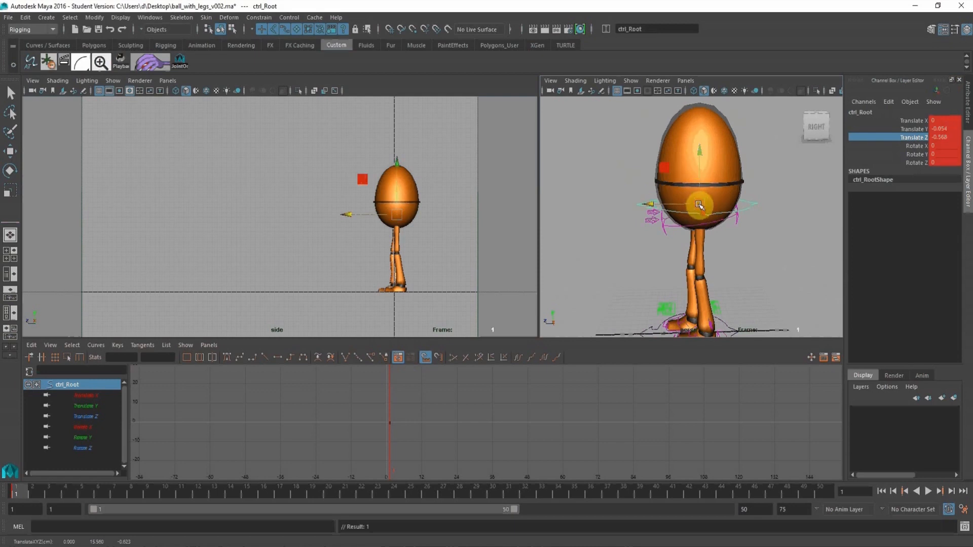
pyautogui.keyDown('alt'); pyautogui.moveTo(699, 205); pyautogui.dragTo(691, 169); pyautogui.keyUp('alt')
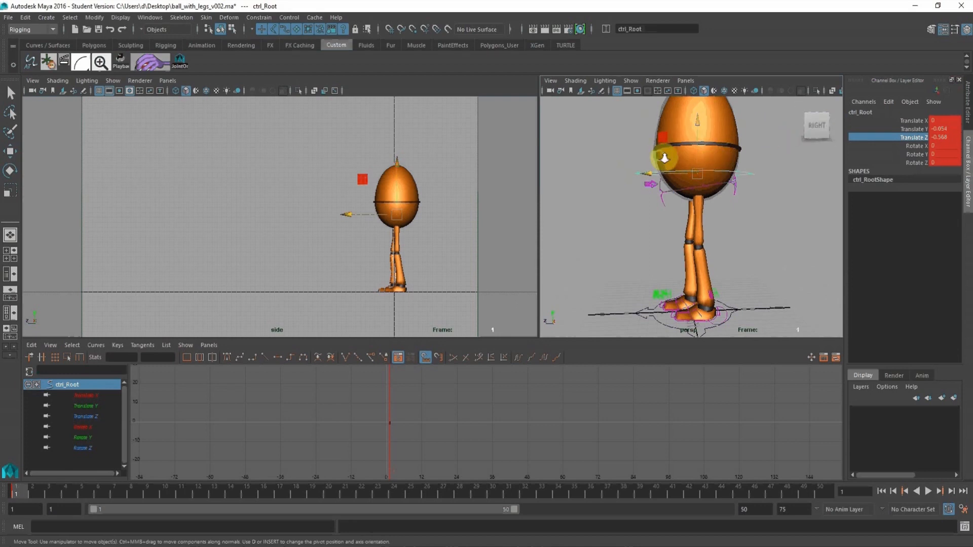
pyautogui.keyDown('alt'); pyautogui.moveTo(664, 159); pyautogui.dragTo(705, 142, button='right'); pyautogui.keyUp('alt')
pyautogui.keyDown('alt'); pyautogui.moveTo(705, 141); pyautogui.dragTo(697, 193, button='middle'); pyautogui.keyUp('alt')
# At frame 5, move the root control forward to about 0.99 in Translate Z and tilt it to about 13.763 in Rotate X.
pyautogui.keyDown('alt'); pyautogui.moveTo(355, 230); pyautogui.dragTo(366, 230); pyautogui.keyUp('alt')
pyautogui.keyDown('alt'); pyautogui.moveTo(365, 229); pyautogui.dragTo(403, 232, button='right'); pyautogui.keyUp('alt')
pyautogui.keyDown('alt'); pyautogui.moveTo(405, 233); pyautogui.dragTo(398, 231, button='middle'); pyautogui.keyUp('alt')
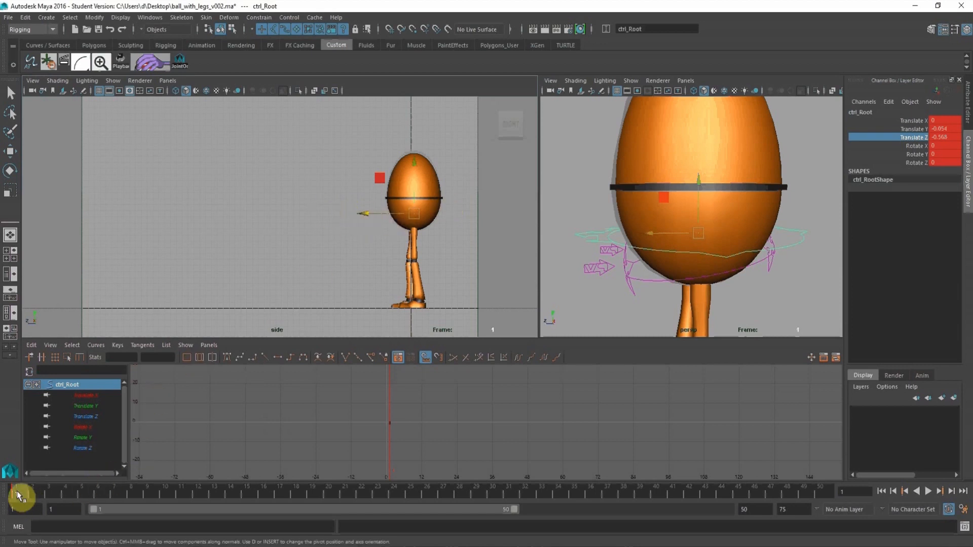
pyautogui.moveTo(19, 493); pyautogui.dragTo(82, 496)
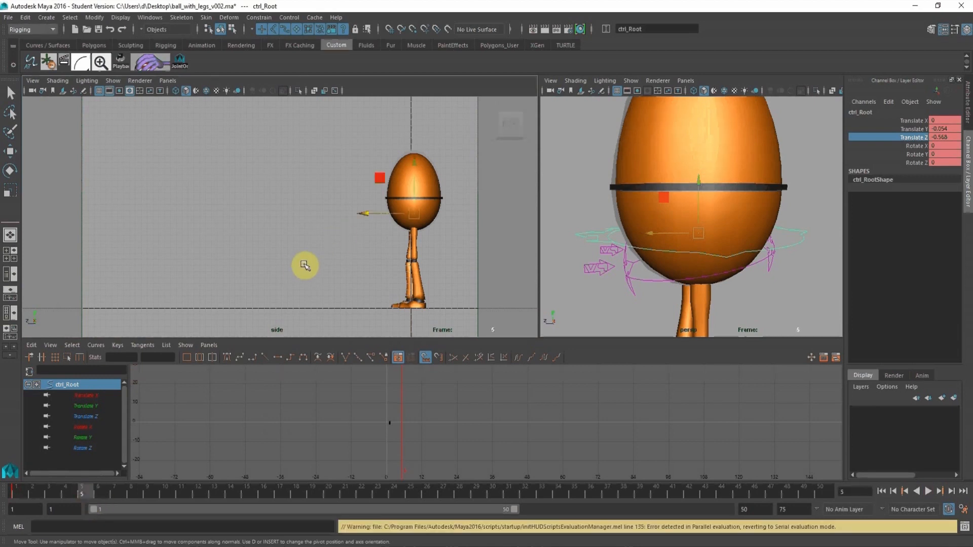
pyautogui.moveTo(365, 211)
pyautogui.mouseDown()
pyautogui.moveTo(347, 213)
pyautogui.moveTo(356, 213)
pyautogui.mouseUp()
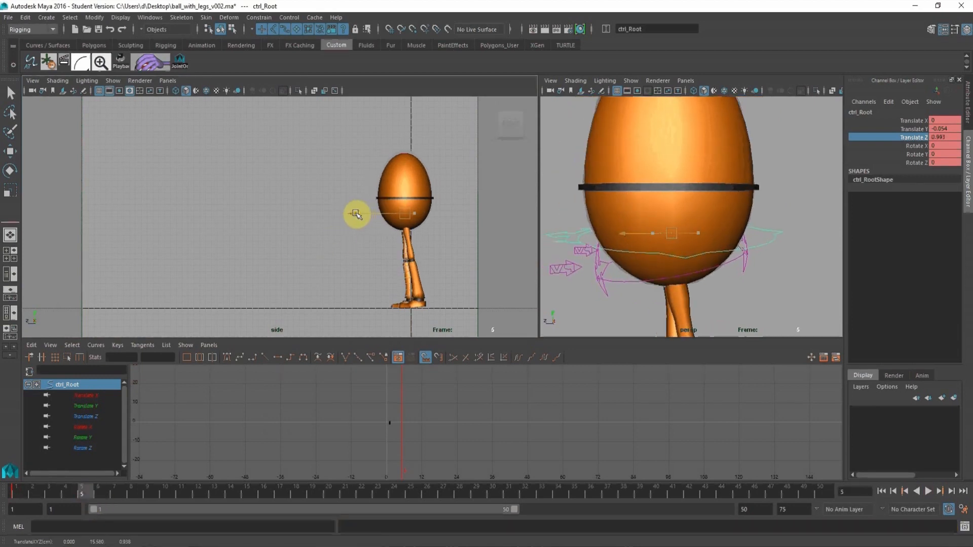
pyautogui.click(10, 170)
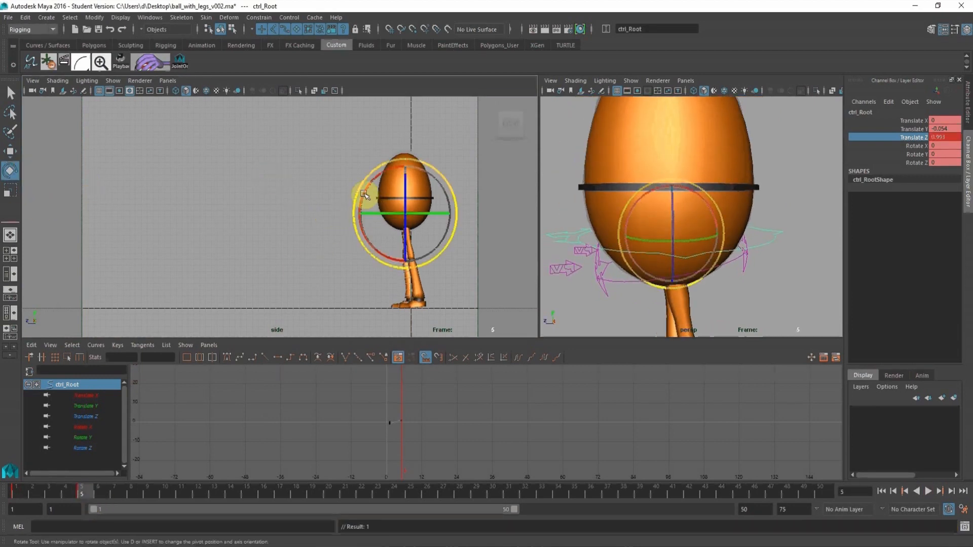
pyautogui.moveTo(362, 200); pyautogui.dragTo(359, 211)
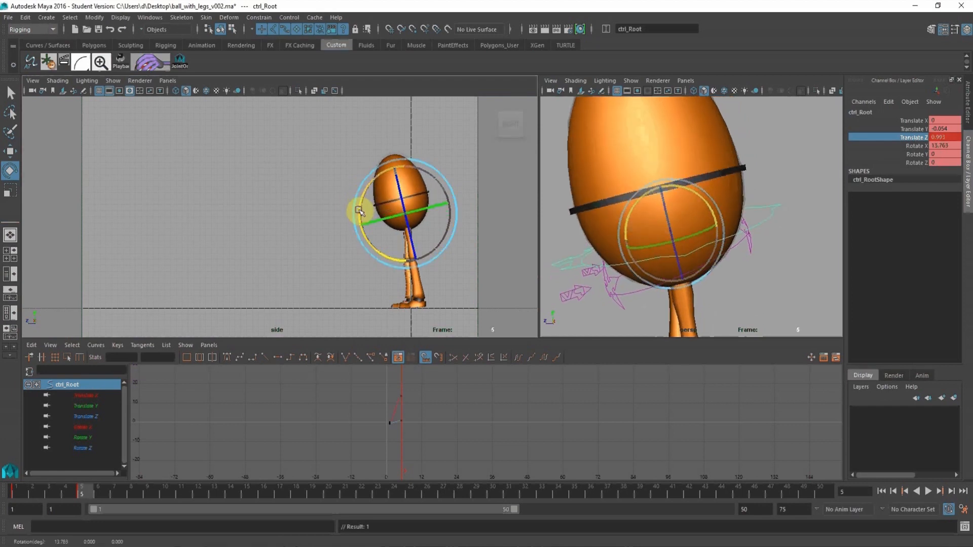
pyautogui.moveTo(15, 488); pyautogui.dragTo(90, 497)
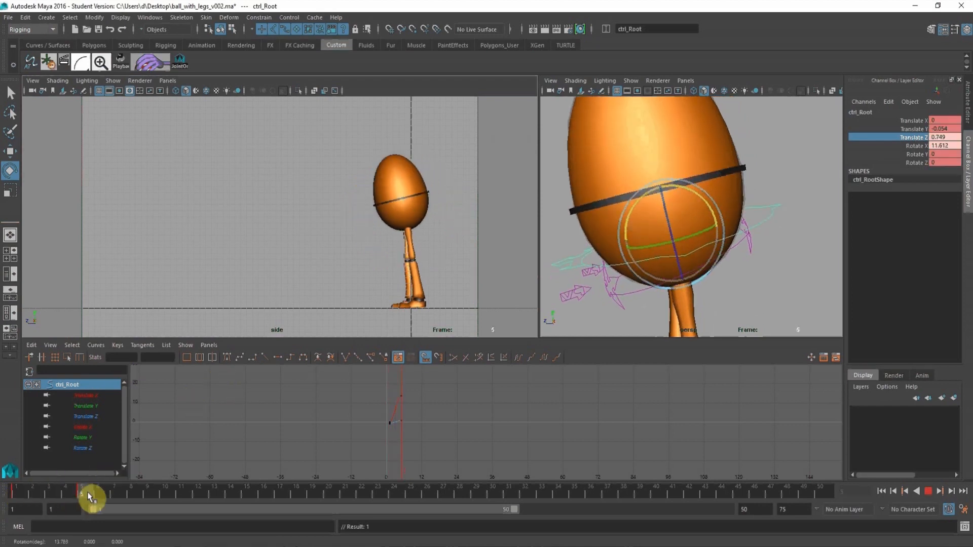
# Set the Move tool's axis orientation to World.
pyautogui.click(10, 153)
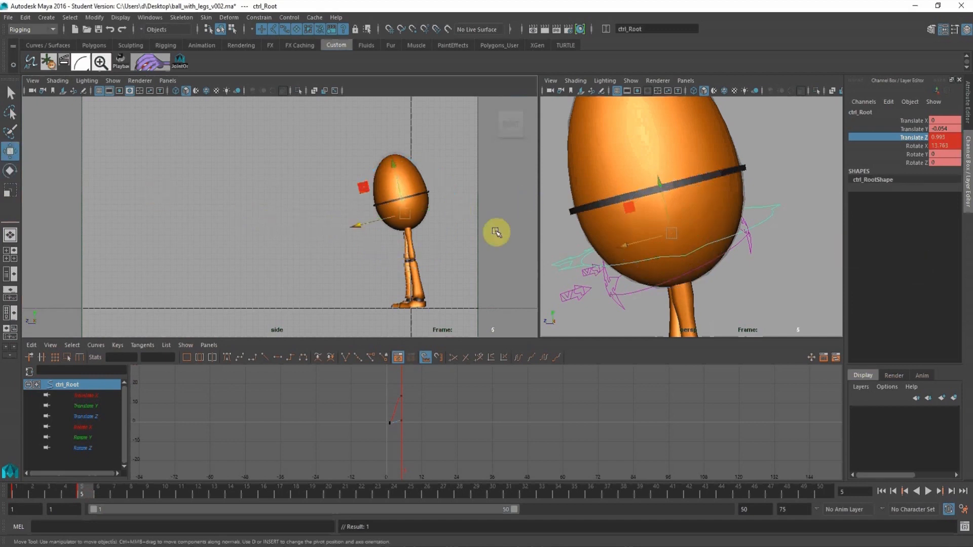
pyautogui.doubleClick(9, 153)
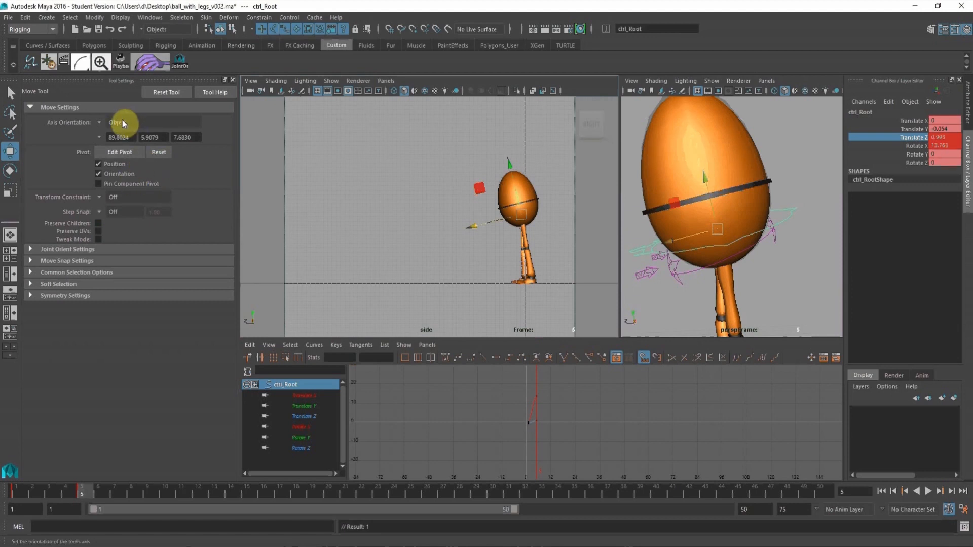
pyautogui.click(99, 124)
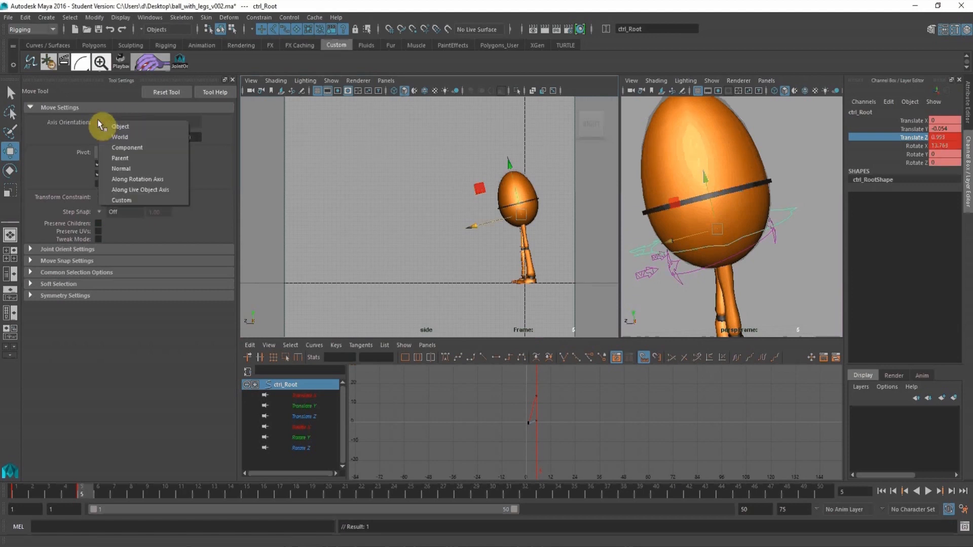
pyautogui.click(107, 138)
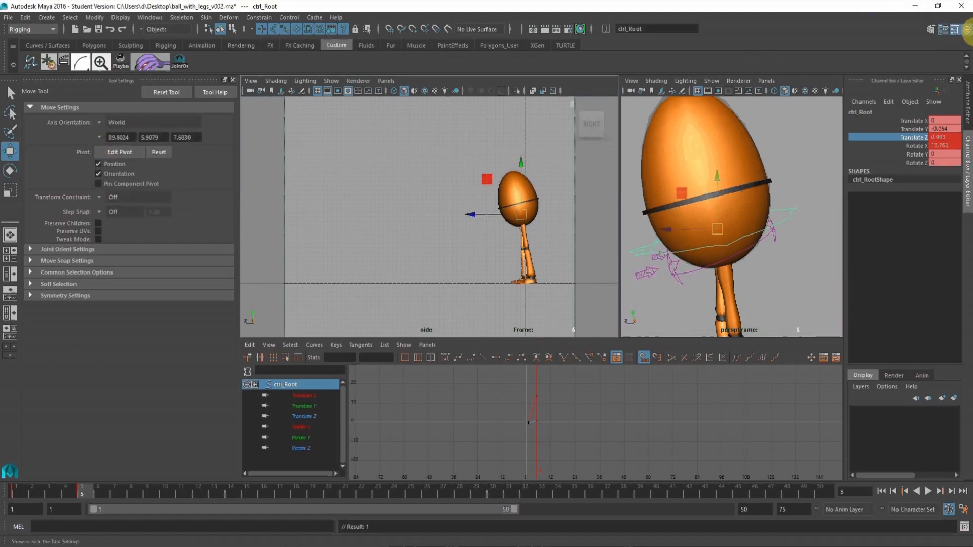
pyautogui.click(232, 80)
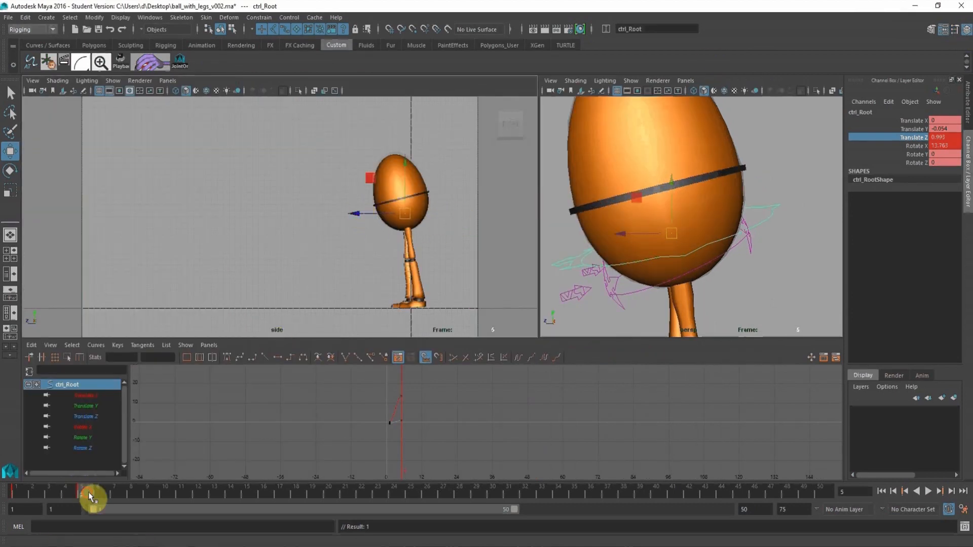
# At frame 10, move the root control back to about -1.261 in Translate Z and key all its channels.
pyautogui.moveTo(91, 497); pyautogui.dragTo(168, 491)
pyautogui.moveTo(354, 217); pyautogui.dragTo(368, 214)
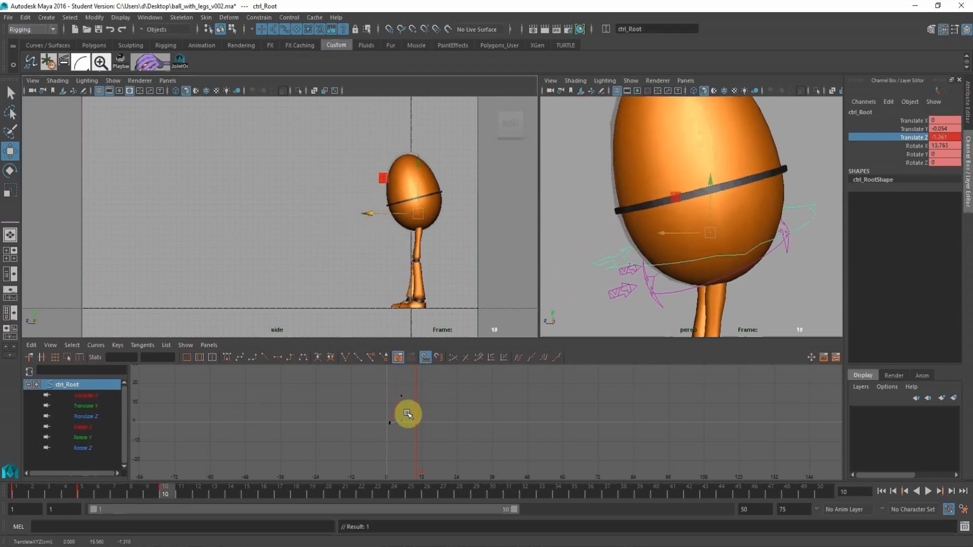
pyautogui.press('s')
# At frame 5, move the root control back to about -0.047 in Translate Z and copy that pose as a key to frame 10.
pyautogui.click(15, 490)
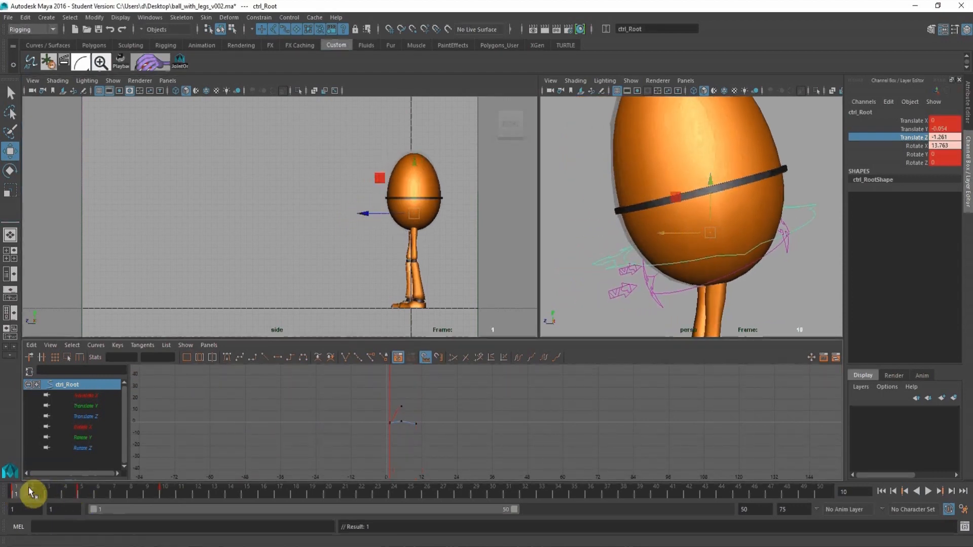
pyautogui.moveTo(29, 488); pyautogui.dragTo(82, 488)
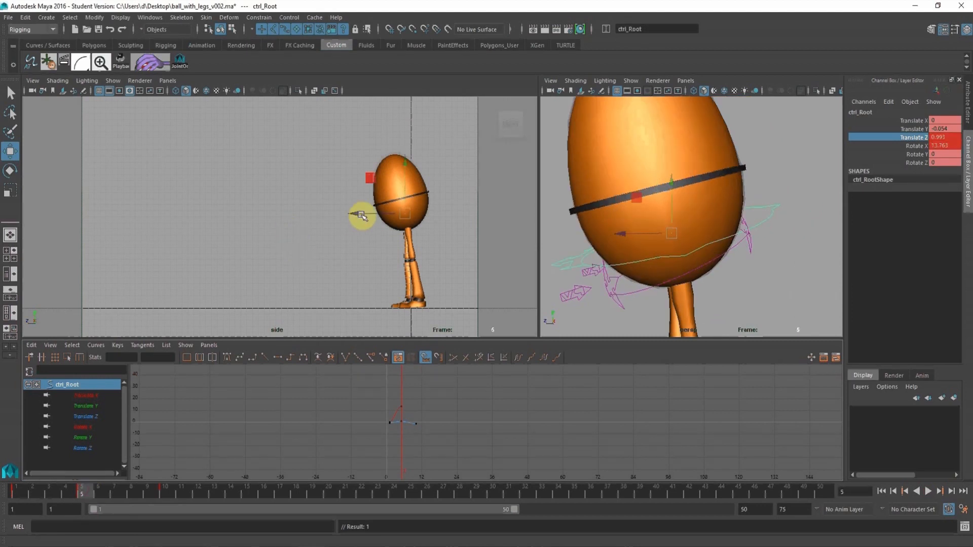
pyautogui.moveTo(361, 215); pyautogui.dragTo(358, 214)
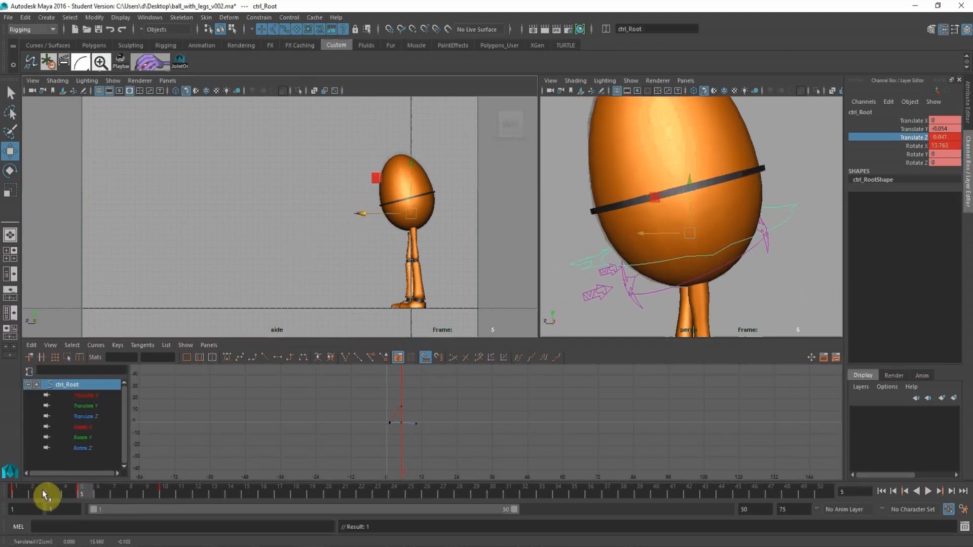
pyautogui.moveTo(19, 488); pyautogui.dragTo(82, 497)
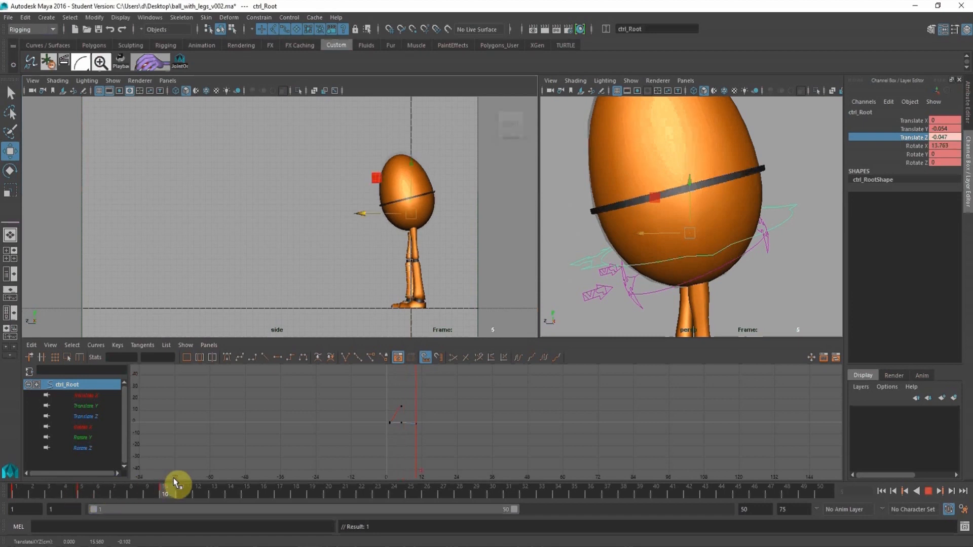
pyautogui.moveTo(174, 478); pyautogui.dragTo(172, 477, button='middle')
pyautogui.press('s')
# At frame 15, move the root control back to about -2.736 in Translate Z and down to about -0.755 in Translate Y.
pyautogui.moveTo(23, 488); pyautogui.dragTo(256, 497)
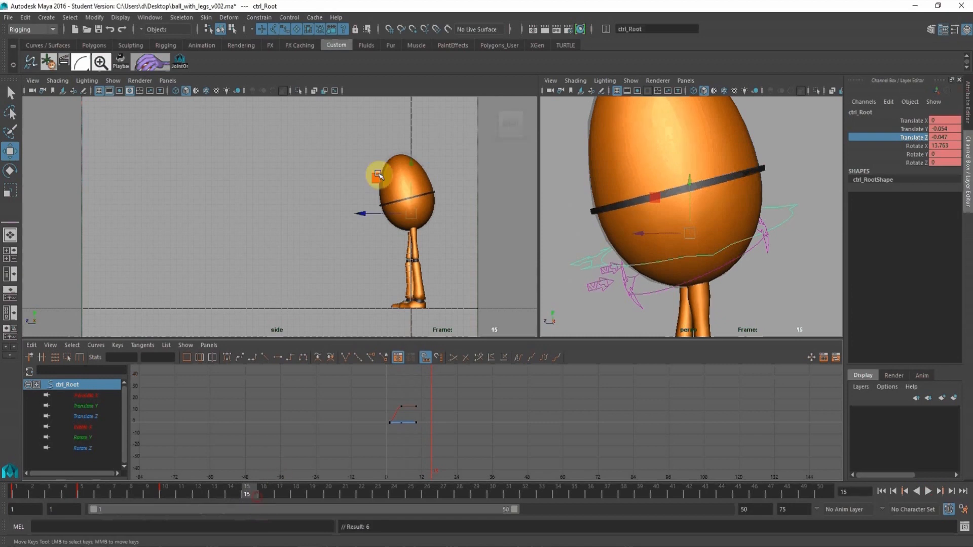
pyautogui.moveTo(361, 213); pyautogui.dragTo(378, 214)
pyautogui.keyDown('alt'); pyautogui.moveTo(709, 207); pyautogui.dragTo(677, 200, button='right'); pyautogui.keyUp('alt')
pyautogui.keyDown('alt'); pyautogui.moveTo(677, 200); pyautogui.dragTo(679, 164); pyautogui.keyUp('alt')
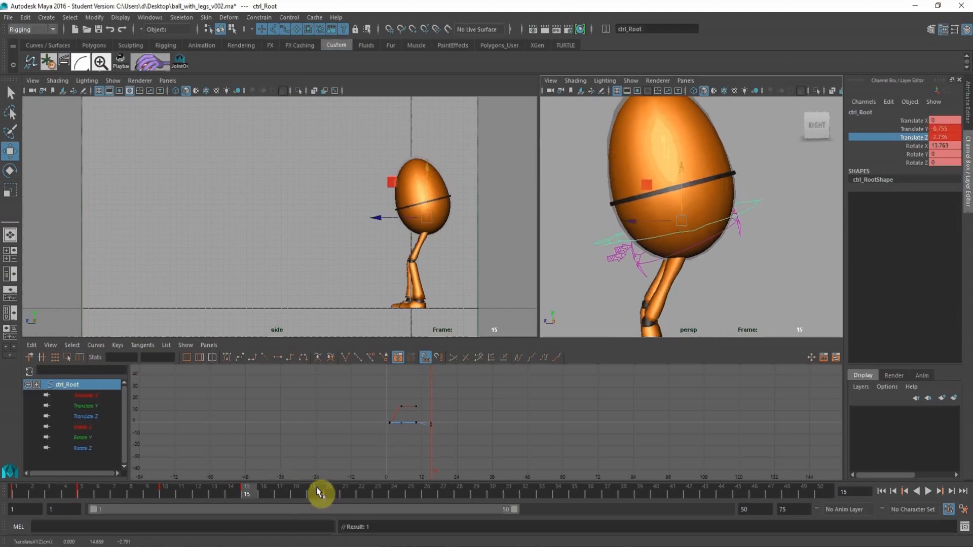
# At frame 20, move the root control back to about -4.343 in Translate Z.
pyautogui.click(332, 492)
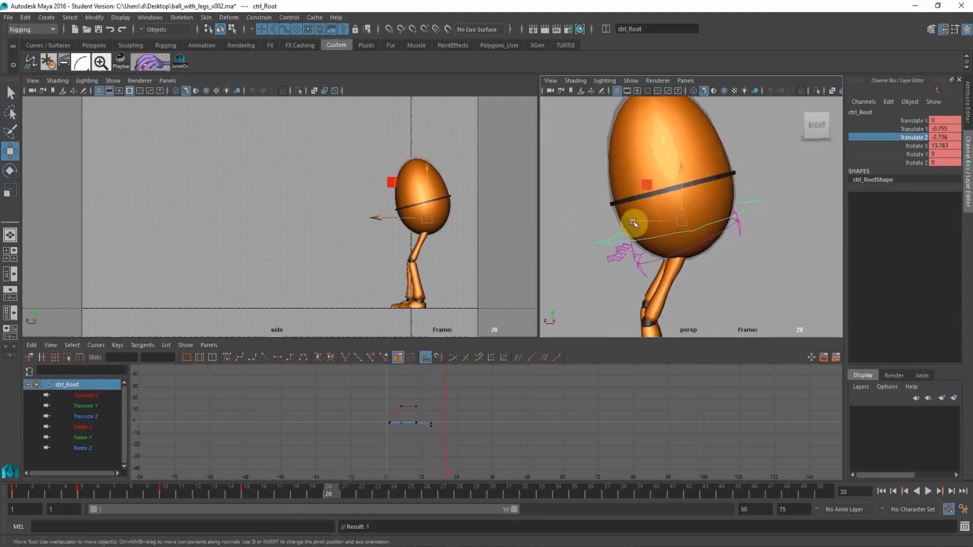
pyautogui.moveTo(634, 223); pyautogui.dragTo(654, 222)
# Select the left leg IK control at the foot and key all its channels at frame 10.
pyautogui.keyDown('alt'); pyautogui.moveTo(706, 296); pyautogui.dragTo(683, 198, button='middle'); pyautogui.keyUp('alt')
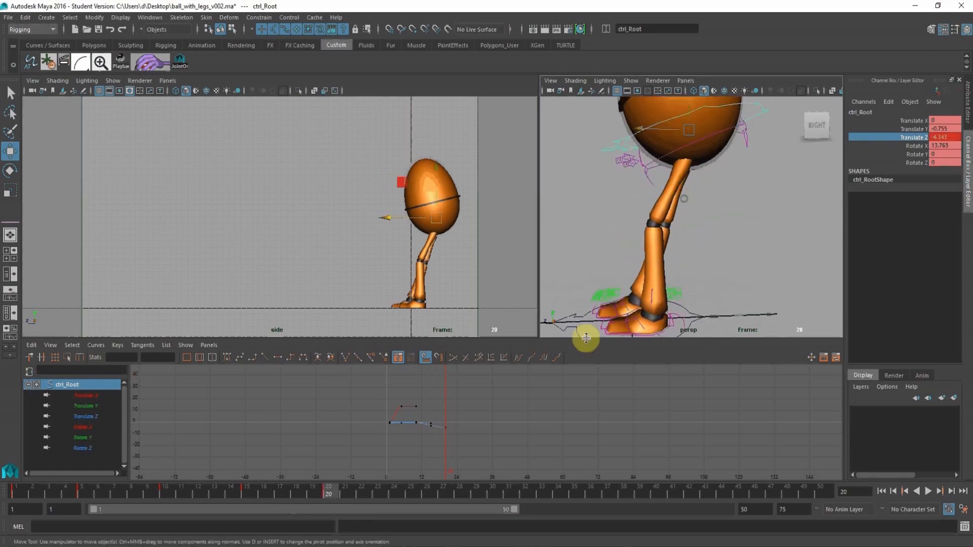
pyautogui.keyDown('alt'); pyautogui.moveTo(658, 309); pyautogui.dragTo(666, 210, button='middle'); pyautogui.keyUp('alt')
pyautogui.keyDown('alt'); pyautogui.moveTo(666, 211); pyautogui.dragTo(695, 233, button='right'); pyautogui.keyUp('alt')
pyautogui.keyDown('alt'); pyautogui.moveTo(695, 232); pyautogui.dragTo(661, 263); pyautogui.keyUp('alt')
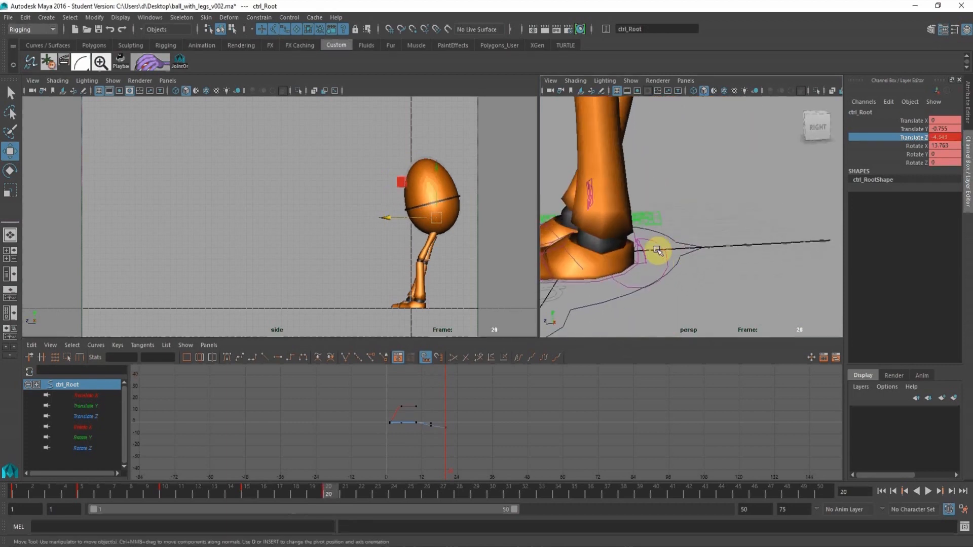
pyautogui.click(659, 247)
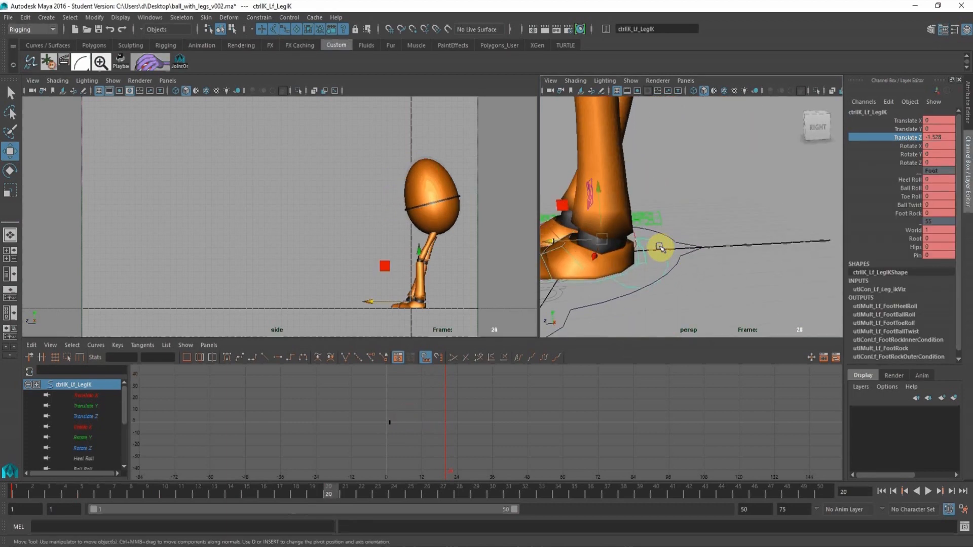
pyautogui.click(163, 494)
pyautogui.press('s')
# At frame 15, key the left leg IK control back at about -6.964 in Translate Z and copy that pose to frame 20.
pyautogui.click(249, 491)
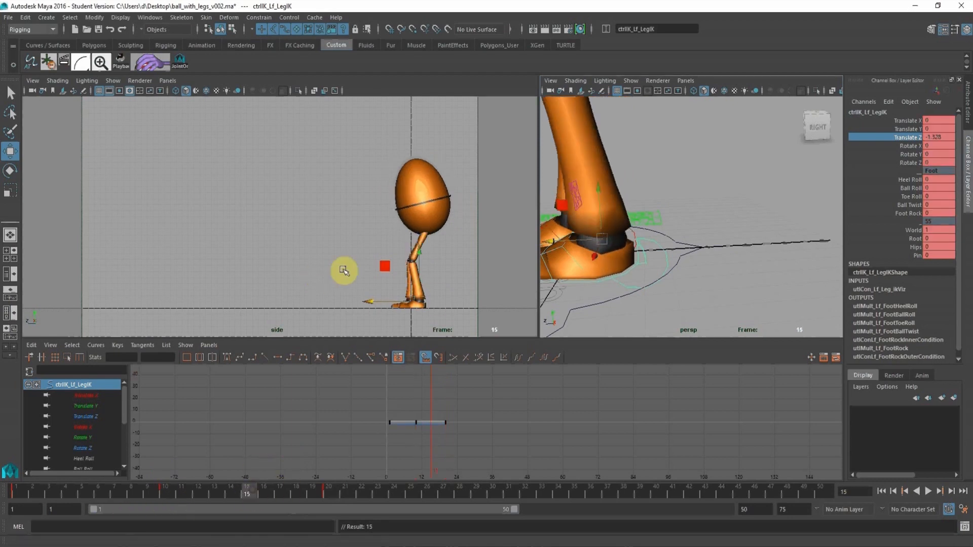
pyautogui.moveTo(366, 301); pyautogui.dragTo(400, 306)
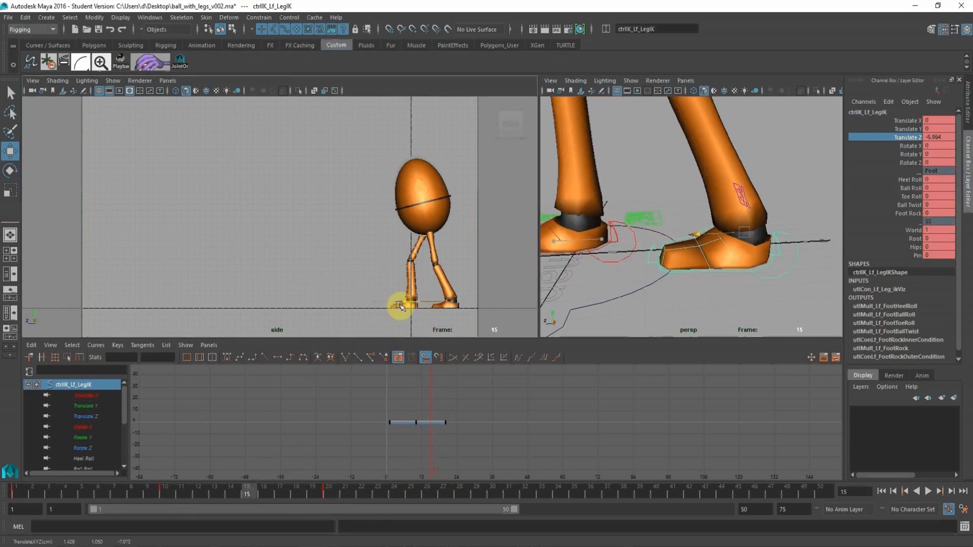
pyautogui.press('s')
pyautogui.moveTo(269, 494); pyautogui.dragTo(329, 491)
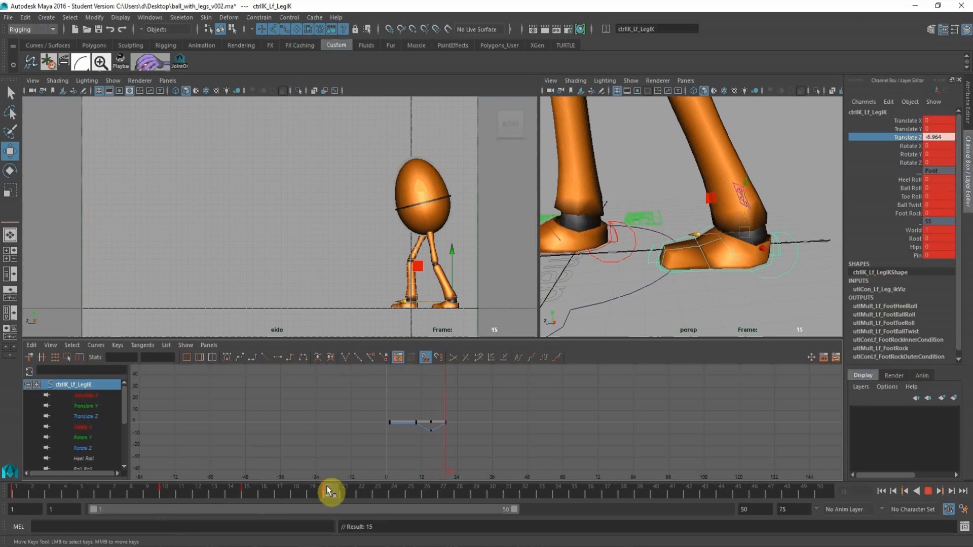
pyautogui.moveTo(22, 489); pyautogui.dragTo(329, 503)
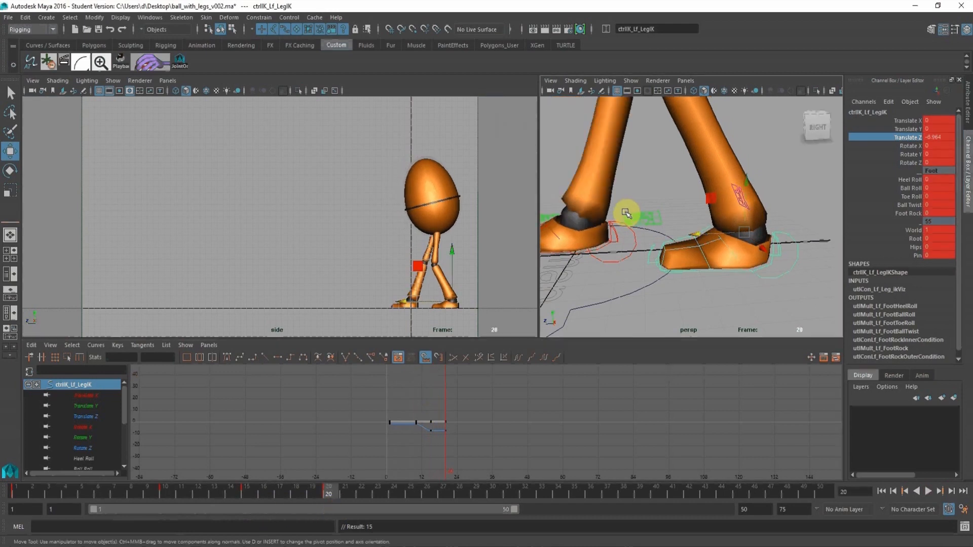
# At frame 20, lower the root control to about -1.18 in Translate Y.
pyautogui.keyDown('alt'); pyautogui.moveTo(625, 212); pyautogui.dragTo(568, 203, button='right'); pyautogui.keyUp('alt')
pyautogui.keyDown('alt'); pyautogui.moveTo(607, 144); pyautogui.dragTo(597, 251, button='middle'); pyautogui.keyUp('alt')
pyautogui.click(752, 117)
pyautogui.keyDown('alt'); pyautogui.moveTo(740, 187); pyautogui.dragTo(685, 119, button='right'); pyautogui.keyUp('alt')
pyautogui.moveTo(685, 129); pyautogui.dragTo(683, 132)
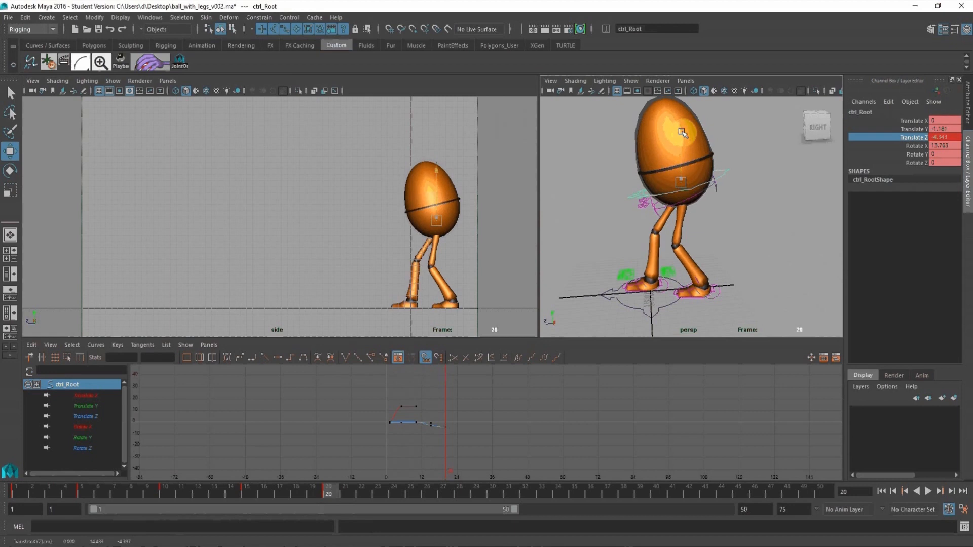
# At frame 20, set the left leg IK control's Ball Roll to 1.1.
pyautogui.keyDown('alt'); pyautogui.moveTo(685, 245); pyautogui.dragTo(685, 158, button='middle'); pyautogui.keyUp('alt')
pyautogui.keyDown('alt'); pyautogui.moveTo(684, 162); pyautogui.dragTo(730, 209, button='right'); pyautogui.keyUp('alt')
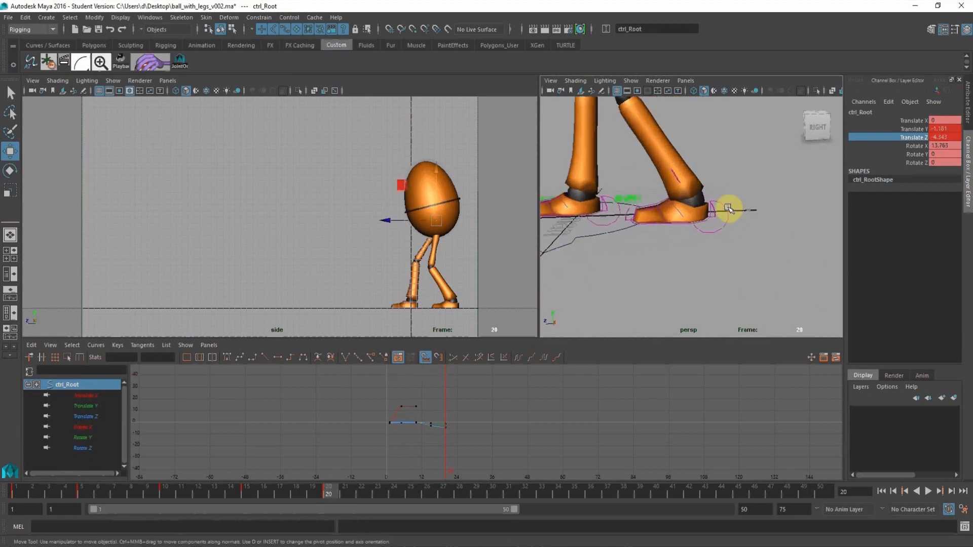
pyautogui.click(722, 208)
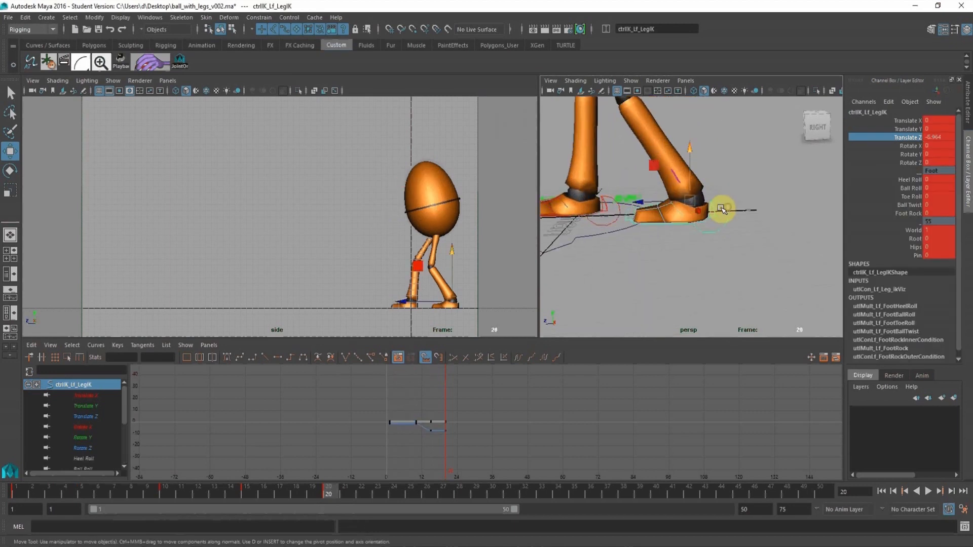
pyautogui.click(914, 187)
pyautogui.moveTo(677, 187); pyautogui.dragTo(684, 180, button='middle')
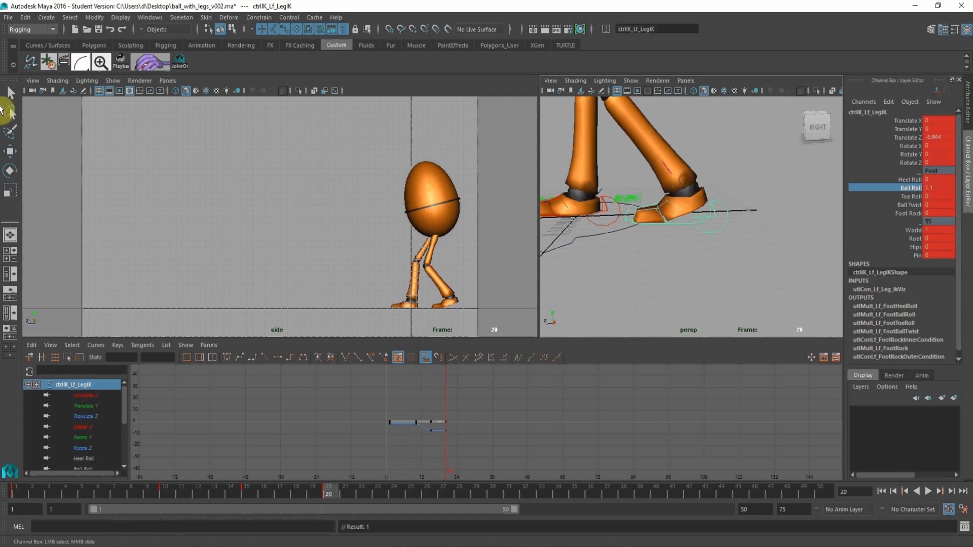
# At frame 20, move the left leg IK control further back to about -8.52 in Translate Z.
pyautogui.click(10, 151)
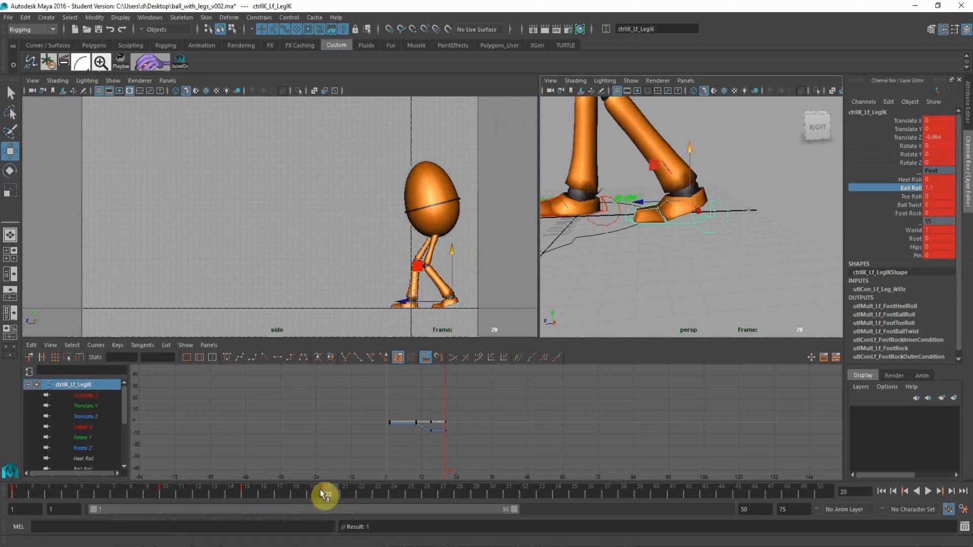
pyautogui.click(245, 487)
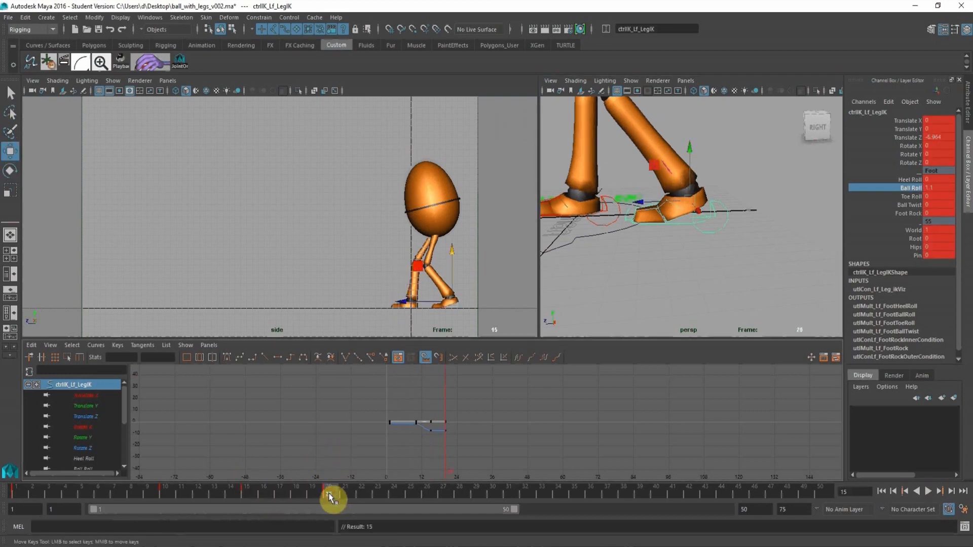
pyautogui.click(328, 495)
pyautogui.moveTo(406, 302); pyautogui.dragTo(415, 303)
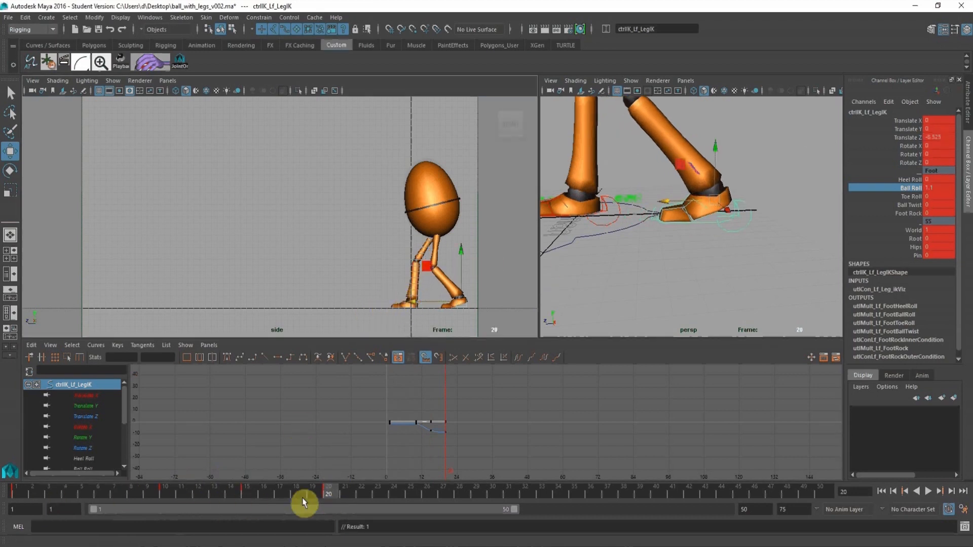
# Copy the left leg IK control's frame 20 pose to frame 15 and play the animation back from the start.
pyautogui.moveTo(337, 495); pyautogui.dragTo(250, 497)
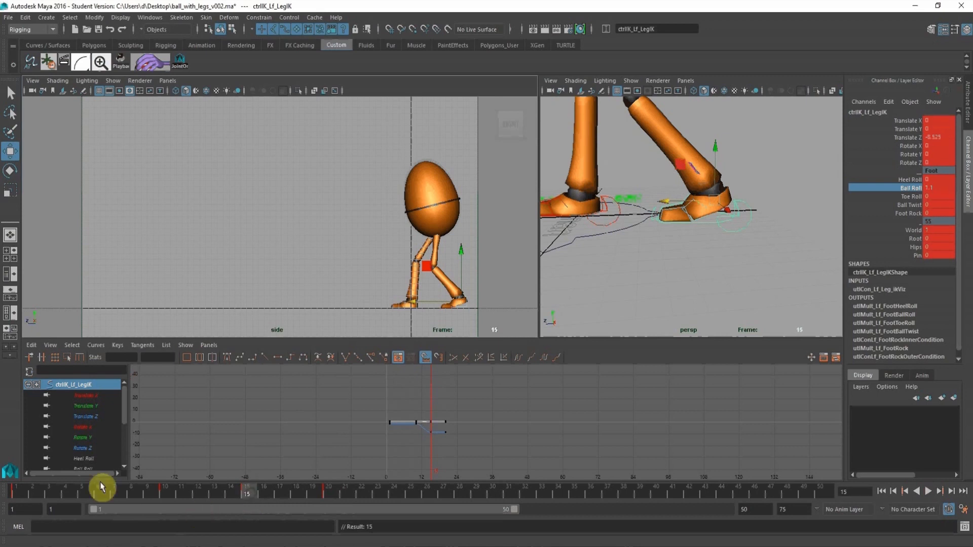
pyautogui.click(17, 493)
pyautogui.hotkey('alt', 'v')
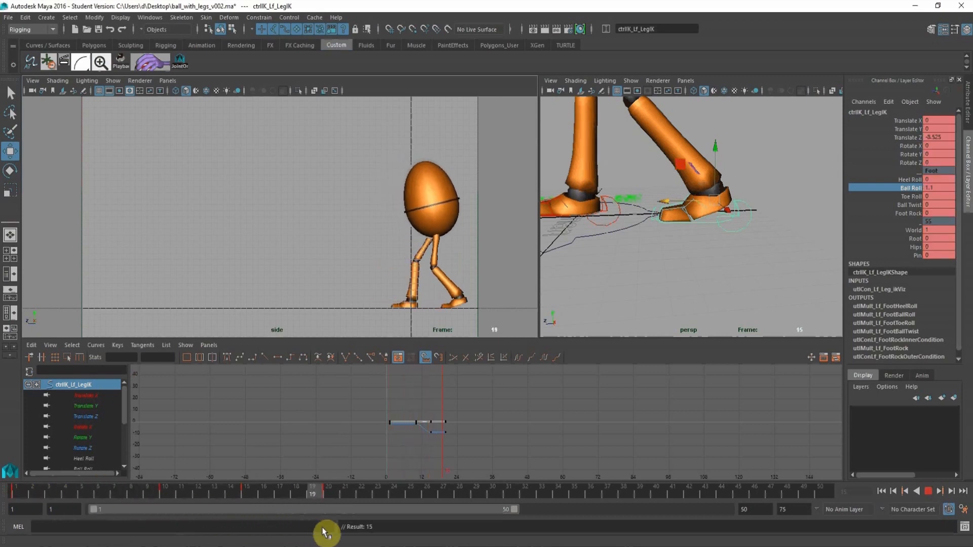
pyautogui.hotkey('alt', 'v')
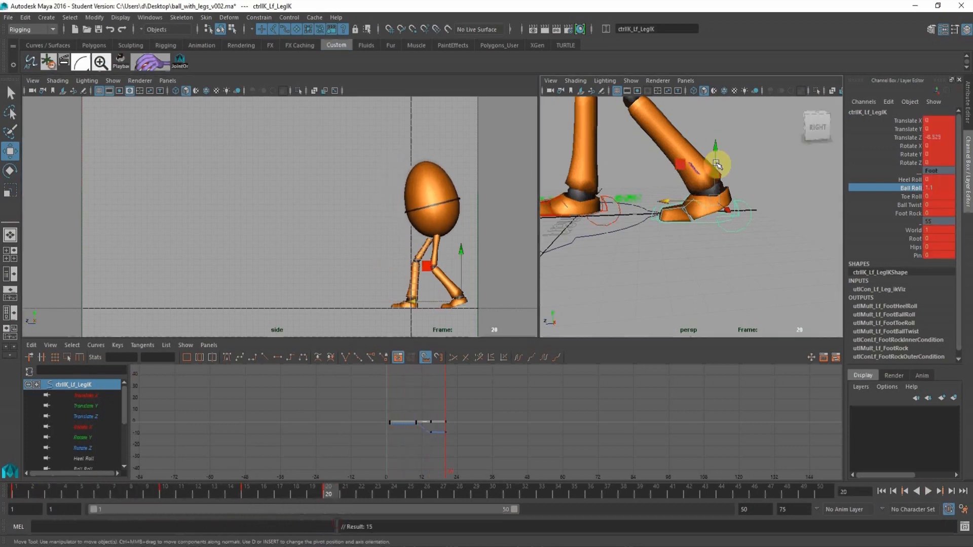
# At frame 20, turn the left leg IK control to 37.8 in Rotate Y, key it, and copy that pose to frame 15.
pyautogui.press('e')
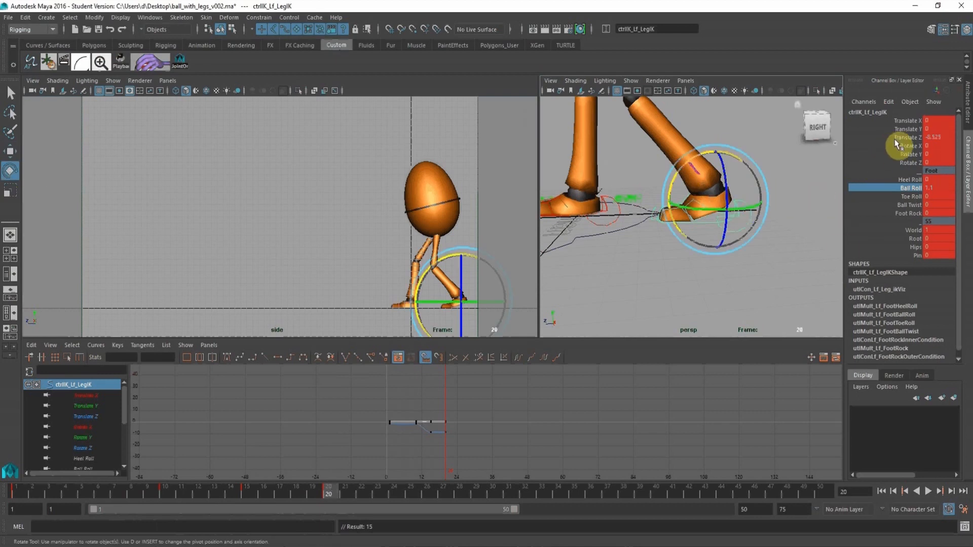
pyautogui.click(907, 154)
pyautogui.moveTo(651, 191); pyautogui.dragTo(598, 197, button='middle')
pyautogui.press('s')
pyautogui.click(517, 455)
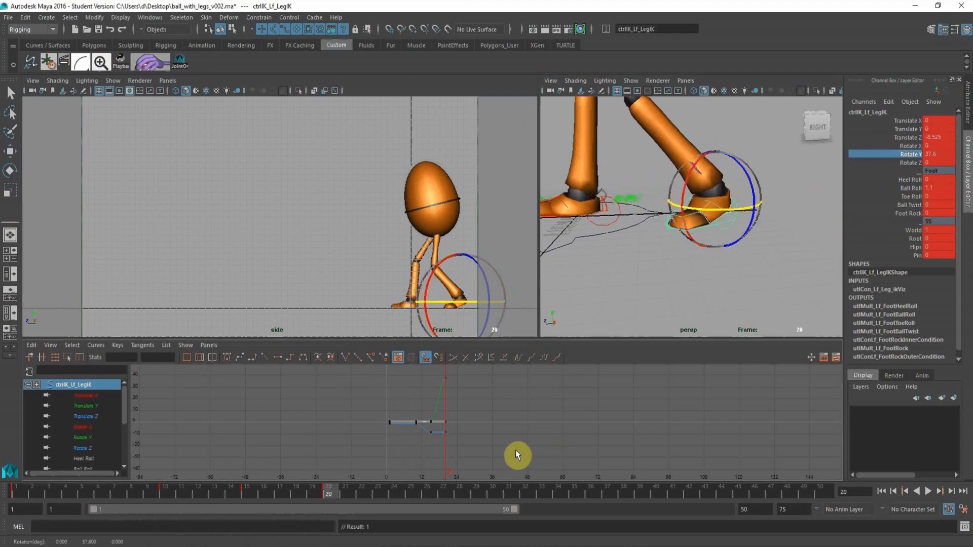
pyautogui.click(244, 494)
# At frame 1, turn the left leg IK control to about 17.026 in Rotate Y and copy that pose as a key to frame 10.
pyautogui.click(18, 494)
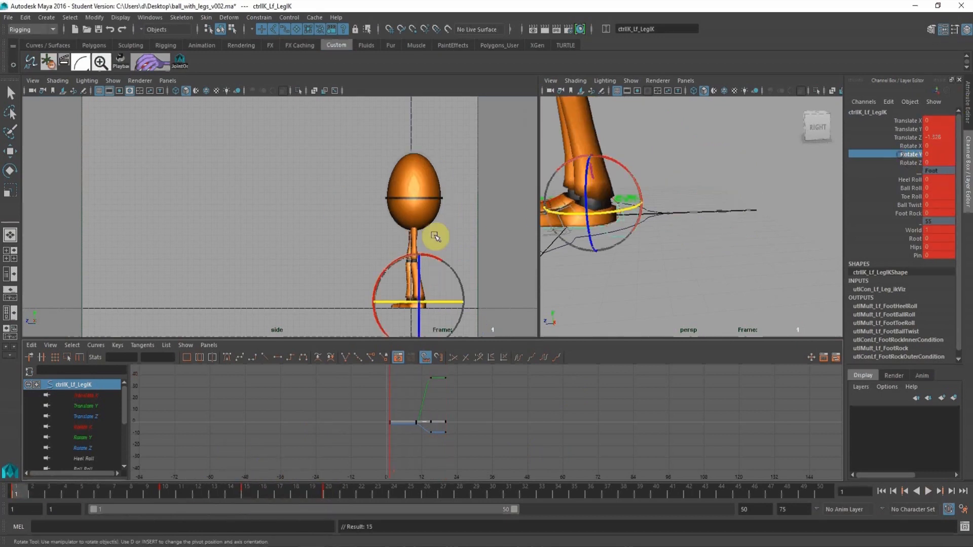
pyautogui.keyDown('alt'); pyautogui.moveTo(364, 254); pyautogui.dragTo(315, 176, button='middle'); pyautogui.keyUp('alt')
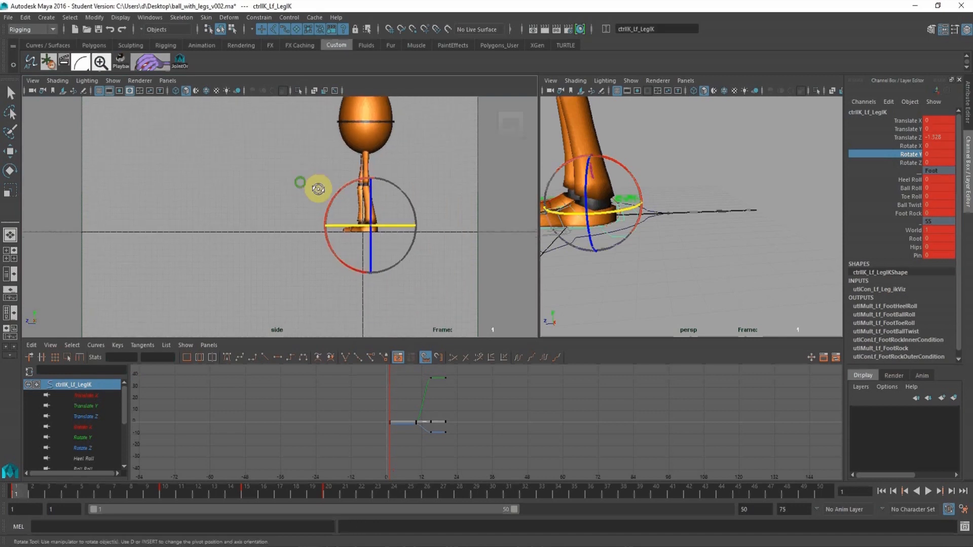
pyautogui.keyDown('alt'); pyautogui.moveTo(316, 188); pyautogui.dragTo(417, 218, button='right'); pyautogui.keyUp('alt')
pyautogui.keyDown('alt'); pyautogui.moveTo(407, 223); pyautogui.dragTo(364, 274, button='middle'); pyautogui.keyUp('alt')
pyautogui.moveTo(349, 234); pyautogui.dragTo(362, 262)
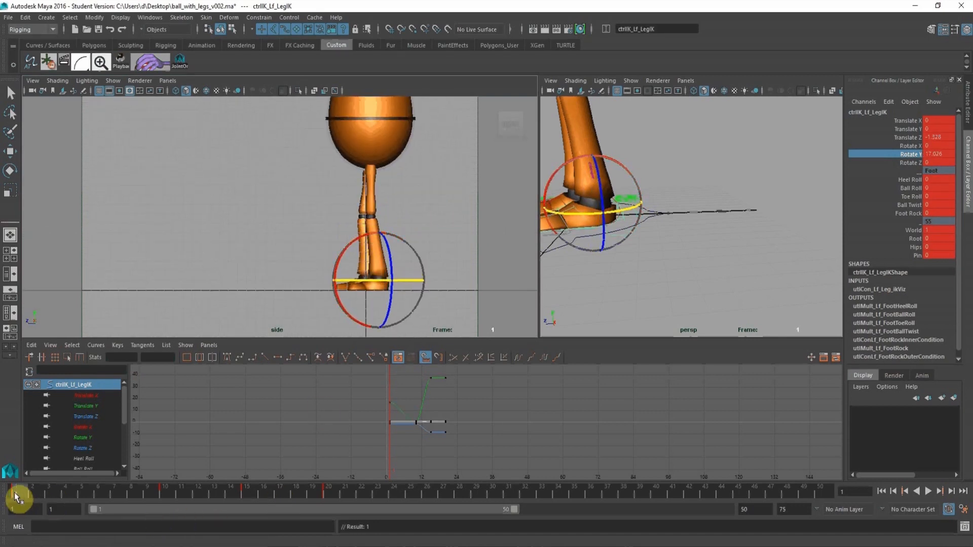
pyautogui.press('s')
pyautogui.click(165, 488)
# At frame 10, turn the root control to about 12.275 in Rotate Y.
pyautogui.keyDown('alt'); pyautogui.moveTo(408, 162); pyautogui.dragTo(232, 163, button='right'); pyautogui.keyUp('alt')
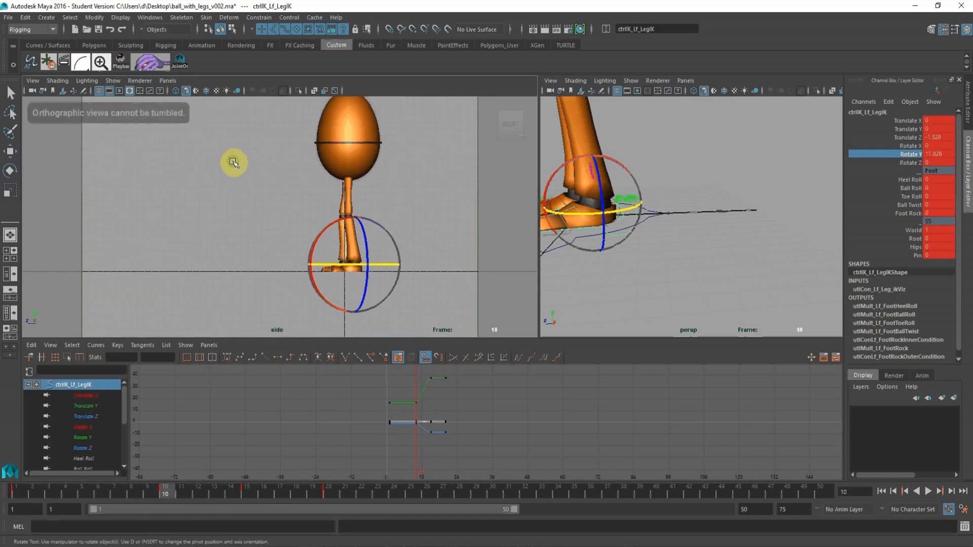
pyautogui.keyDown('alt'); pyautogui.moveTo(233, 162); pyautogui.dragTo(235, 206, button='middle'); pyautogui.keyUp('alt')
pyautogui.keyDown('alt'); pyautogui.moveTo(692, 200); pyautogui.dragTo(651, 197); pyautogui.keyUp('alt')
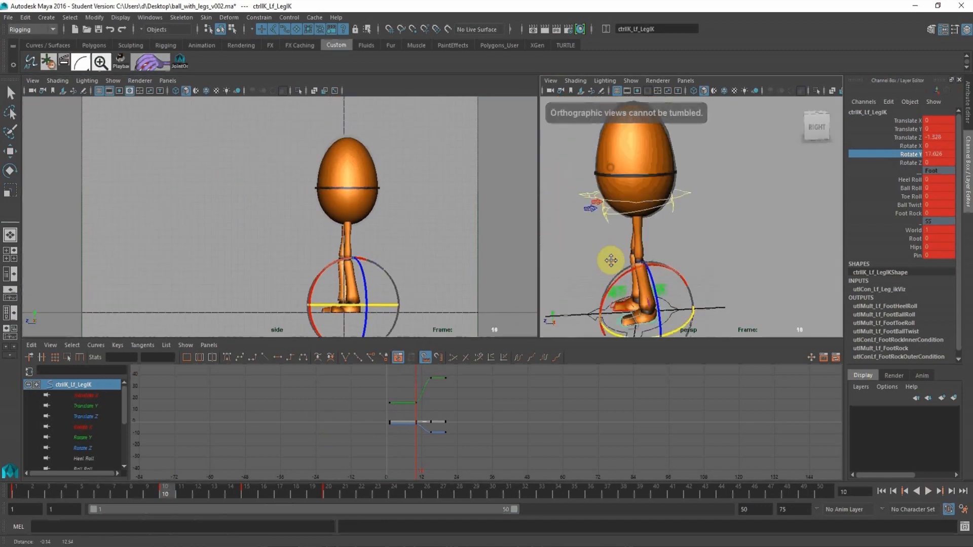
pyautogui.click(685, 189)
pyautogui.click(11, 170)
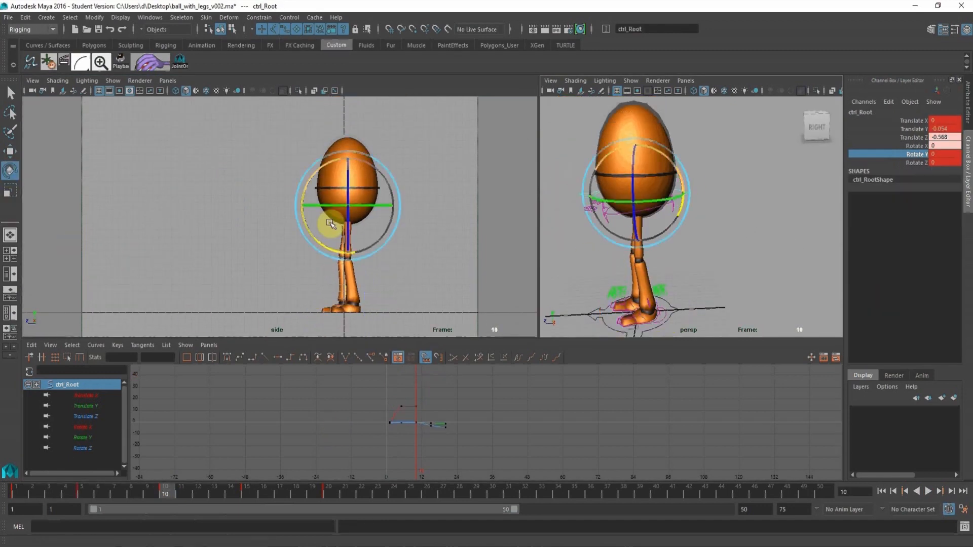
pyautogui.moveTo(365, 205); pyautogui.dragTo(370, 236)
pyautogui.keyDown('alt'); pyautogui.moveTo(416, 415); pyautogui.dragTo(421, 410, button='middle'); pyautogui.keyUp('alt')
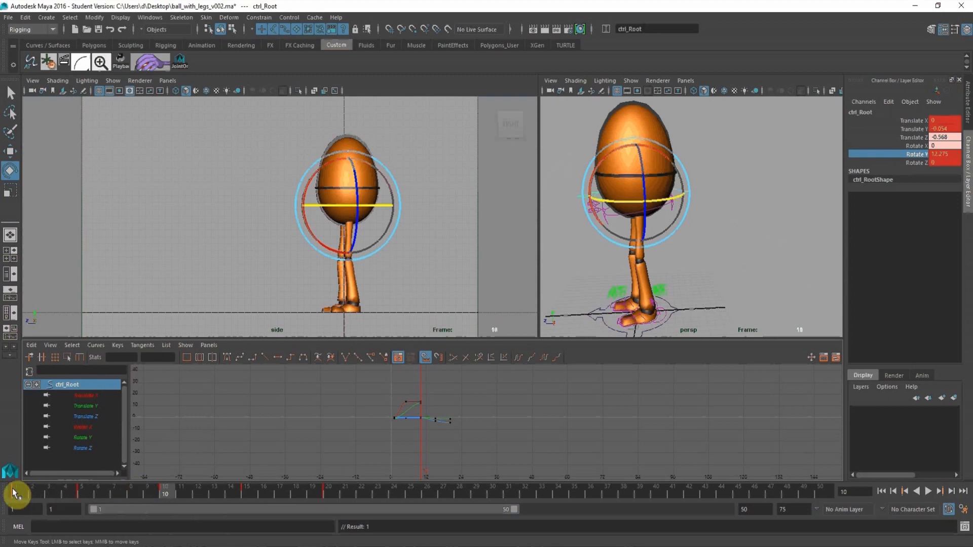
# Copy the root control's frame 10 Rotate Y value to frame 1 by keying only that channel.
pyautogui.moveTo(169, 493); pyautogui.dragTo(12, 495)
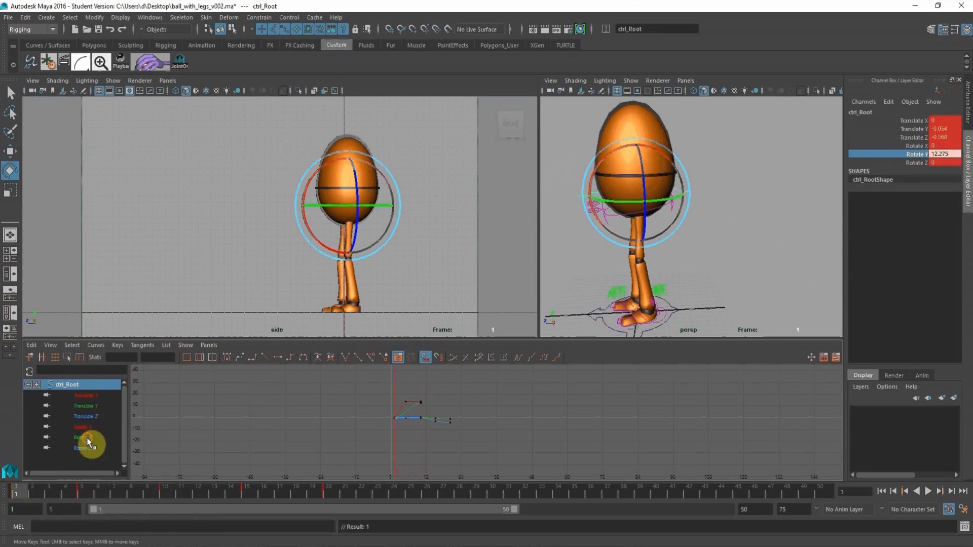
pyautogui.click(83, 437)
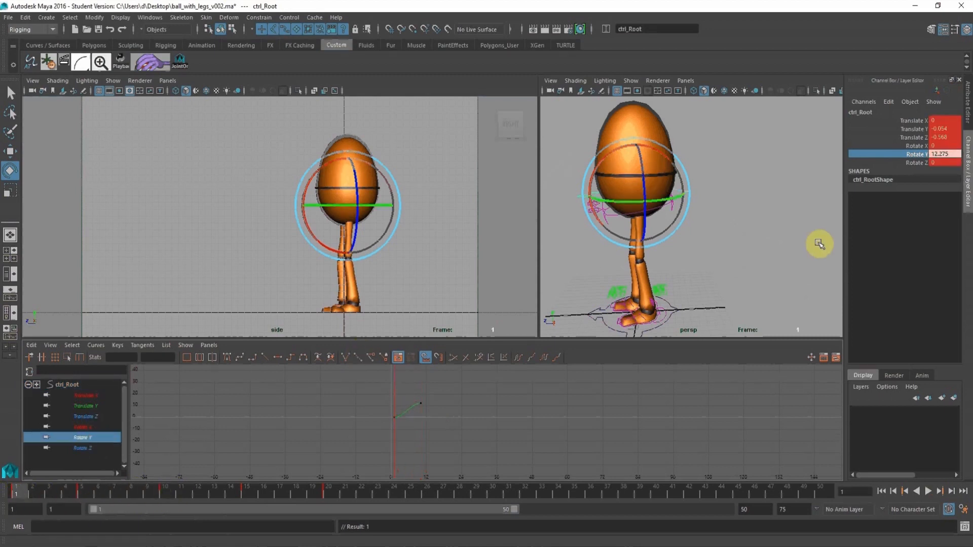
pyautogui.rightClick(910, 169)
pyautogui.click(910, 172)
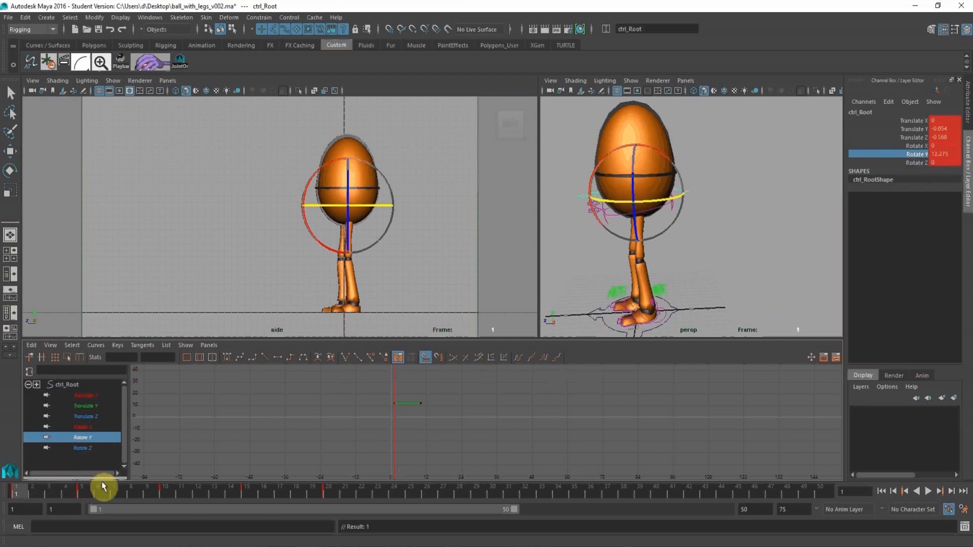
# Turn the root control to about 5.465 in Rotate Y at frame 5 and lower its frame 10 Rotate Y key to about 5.194.
pyautogui.click(82, 494)
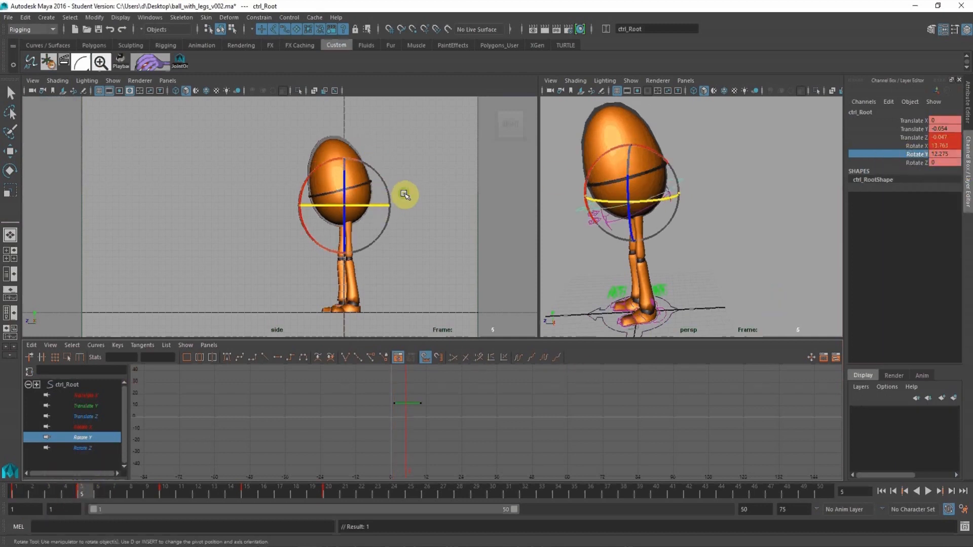
pyautogui.moveTo(404, 194); pyautogui.dragTo(386, 222)
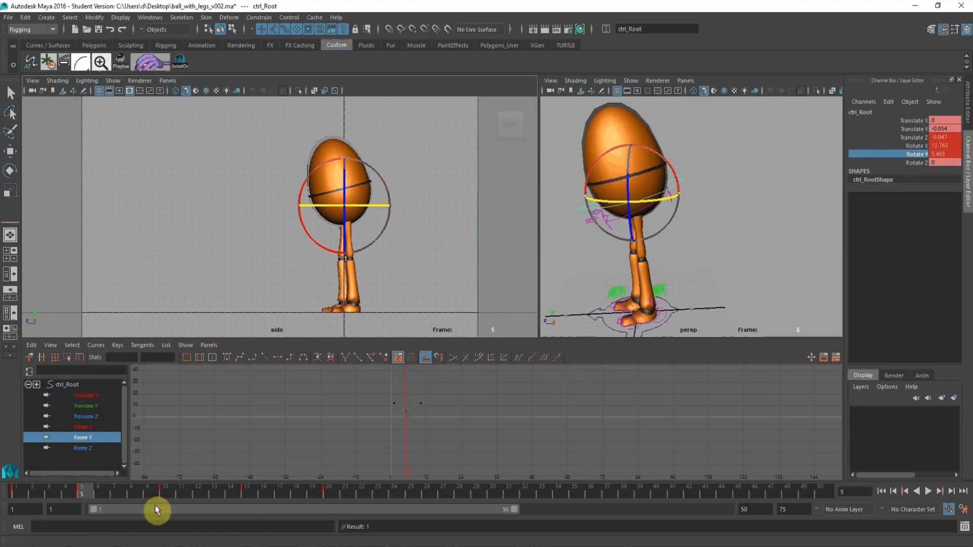
pyautogui.moveTo(89, 491); pyautogui.dragTo(169, 499)
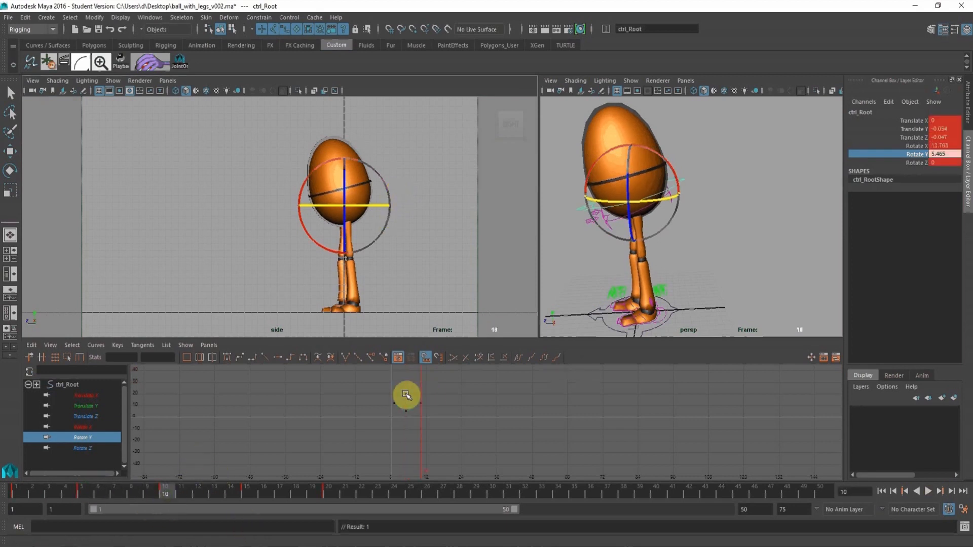
pyautogui.moveTo(408, 395); pyautogui.dragTo(433, 413)
pyautogui.keyDown('alt'); pyautogui.moveTo(383, 391); pyautogui.dragTo(410, 403, button='right'); pyautogui.keyUp('alt')
pyautogui.keyDown('alt'); pyautogui.moveTo(326, 383); pyautogui.dragTo(324, 408, button='middle'); pyautogui.keyUp('alt')
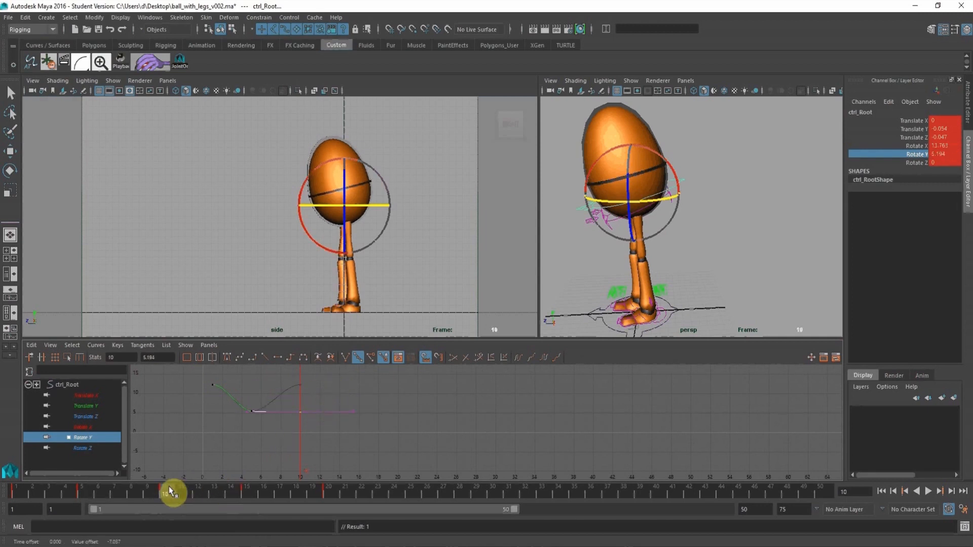
# At frame 15, turn the root control to about 26.933 in Rotate Y and 6.12 in Rotate Z, and key it.
pyautogui.moveTo(168, 488); pyautogui.dragTo(245, 494)
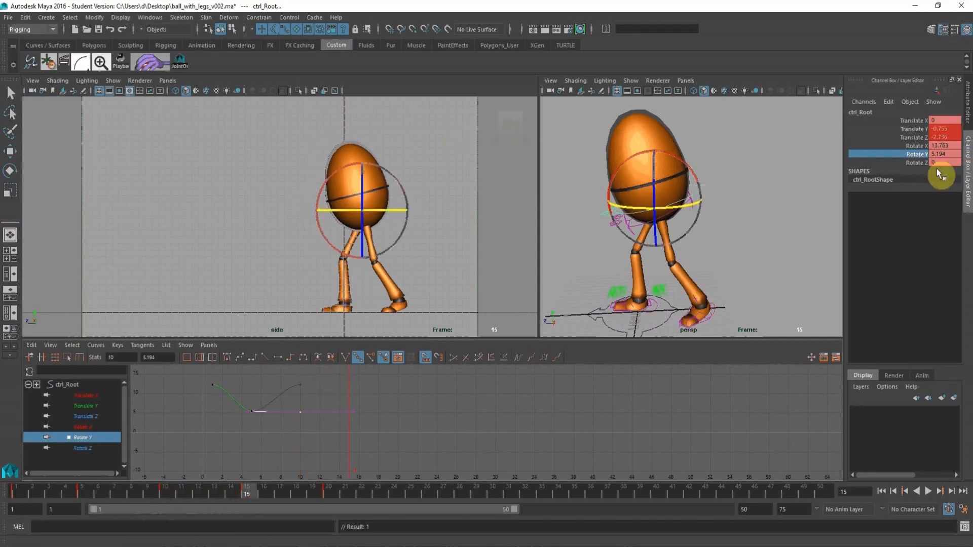
pyautogui.moveTo(385, 175); pyautogui.dragTo(422, 170, button='middle')
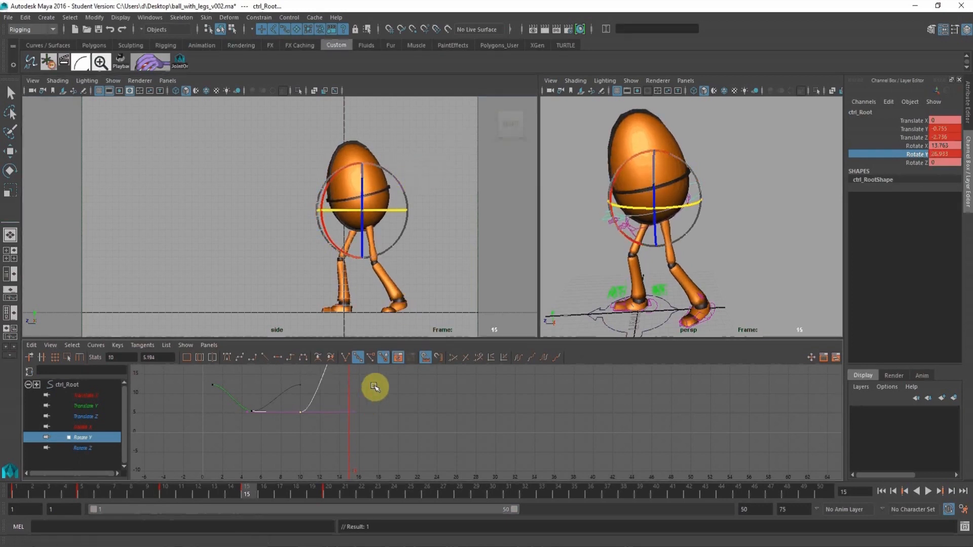
pyautogui.click(913, 163)
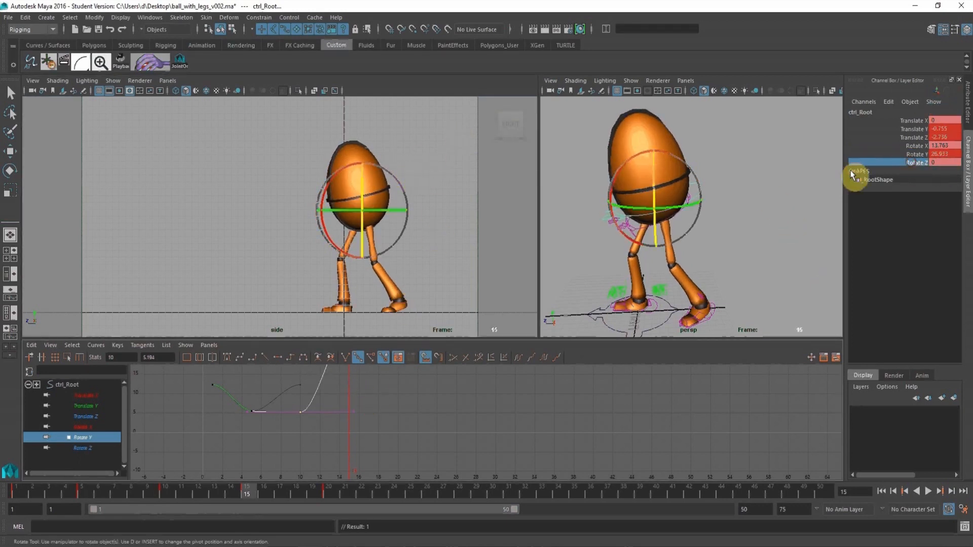
pyautogui.moveTo(382, 153); pyautogui.dragTo(369, 147, button='middle')
pyautogui.press('s')
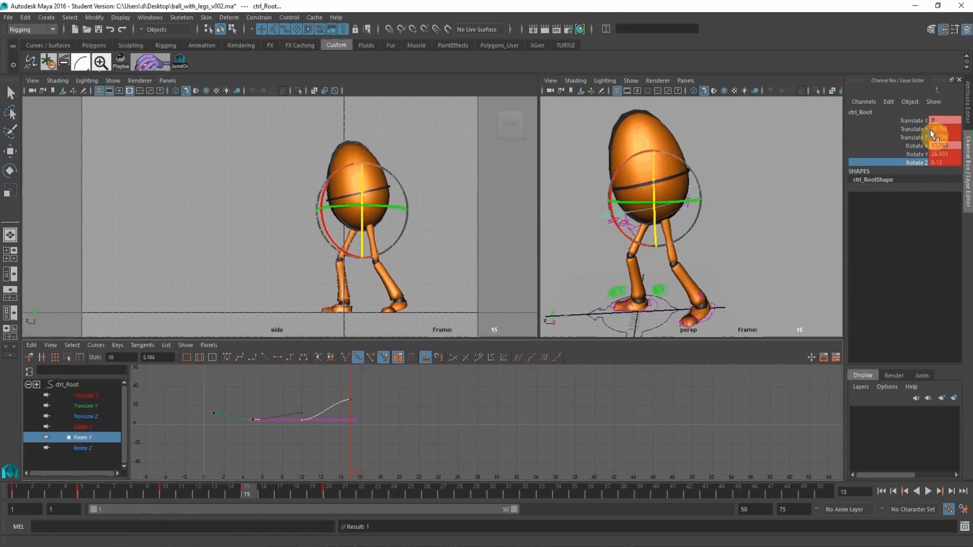
# Isolate the root control's Rotate Z curve and key about 3.96 in Rotate Z at frame 20.
pyautogui.click(170, 491)
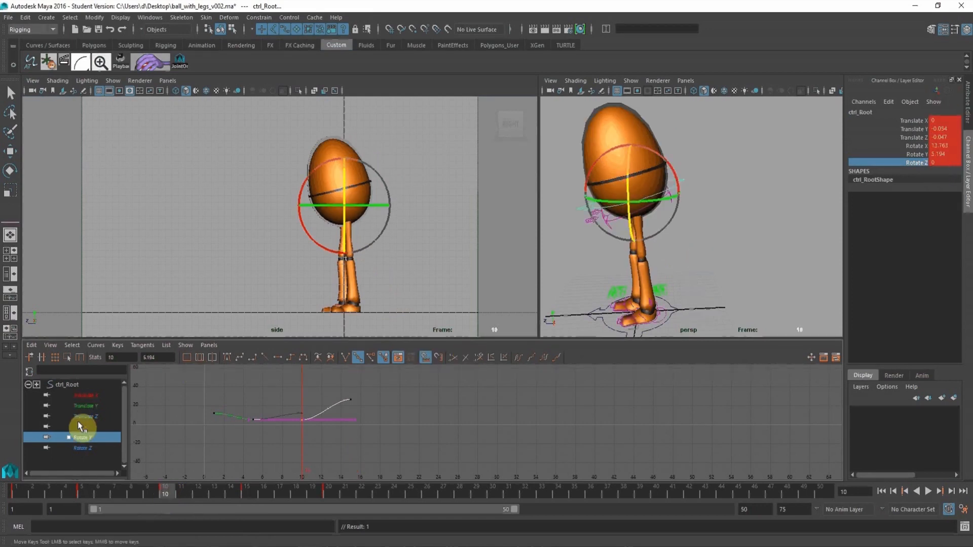
pyautogui.click(83, 448)
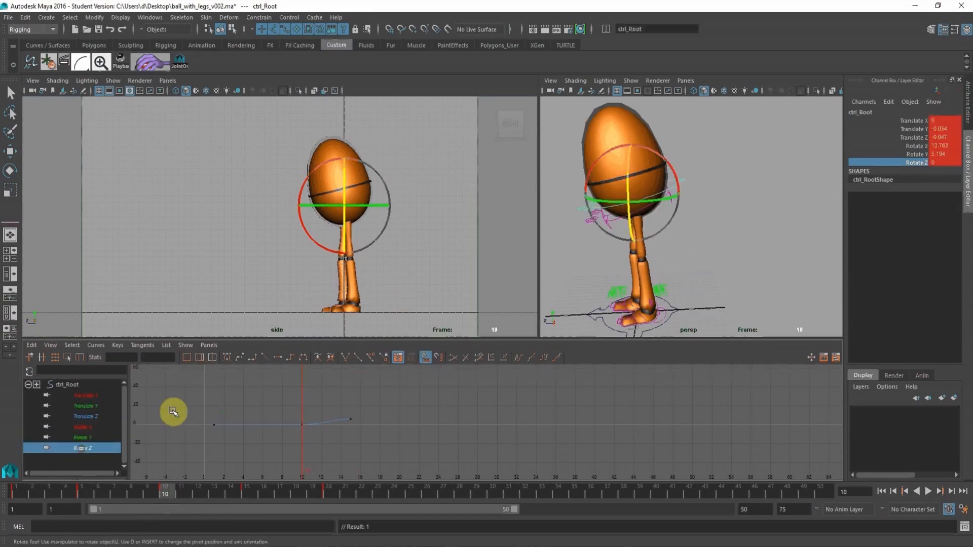
pyautogui.keyDown('alt'); pyautogui.keyDown('shift'); pyautogui.moveTo(382, 429); pyautogui.dragTo(362, 419, button='right'); pyautogui.keyUp('shift'); pyautogui.keyUp('alt')
pyautogui.moveTo(14, 494); pyautogui.dragTo(334, 502)
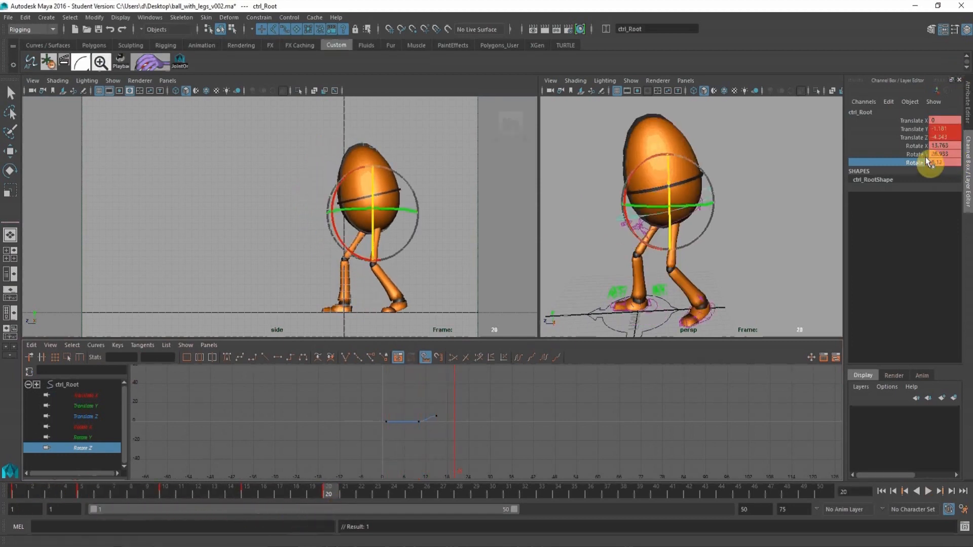
pyautogui.moveTo(462, 177); pyautogui.dragTo(463, 176, button='middle')
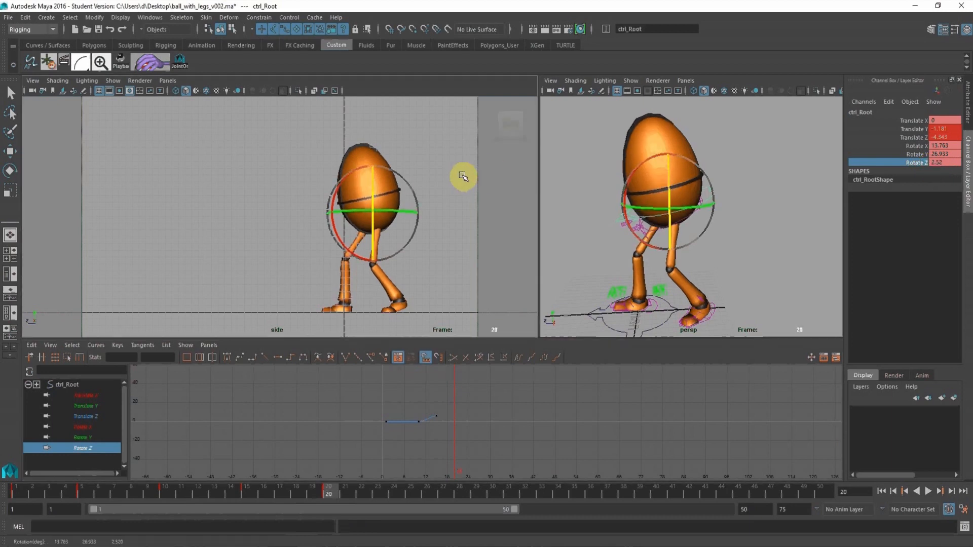
pyautogui.press('s')
# Raise the root control's frame 20 Rotate Z key to 6.12, level with the frame 15 key.
pyautogui.keyDown('alt'); pyautogui.moveTo(455, 394); pyautogui.dragTo(482, 399, button='right'); pyautogui.keyUp('alt')
pyautogui.keyDown('alt'); pyautogui.moveTo(436, 389); pyautogui.dragTo(463, 402, button='middle'); pyautogui.keyUp('alt')
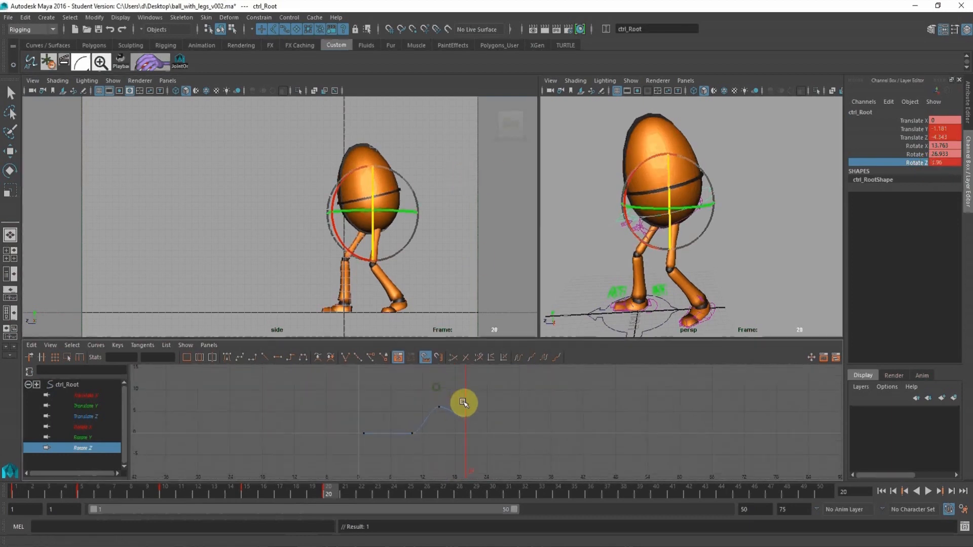
pyautogui.moveTo(448, 392); pyautogui.dragTo(481, 434)
pyautogui.moveTo(481, 434); pyautogui.dragTo(476, 408, button='middle')
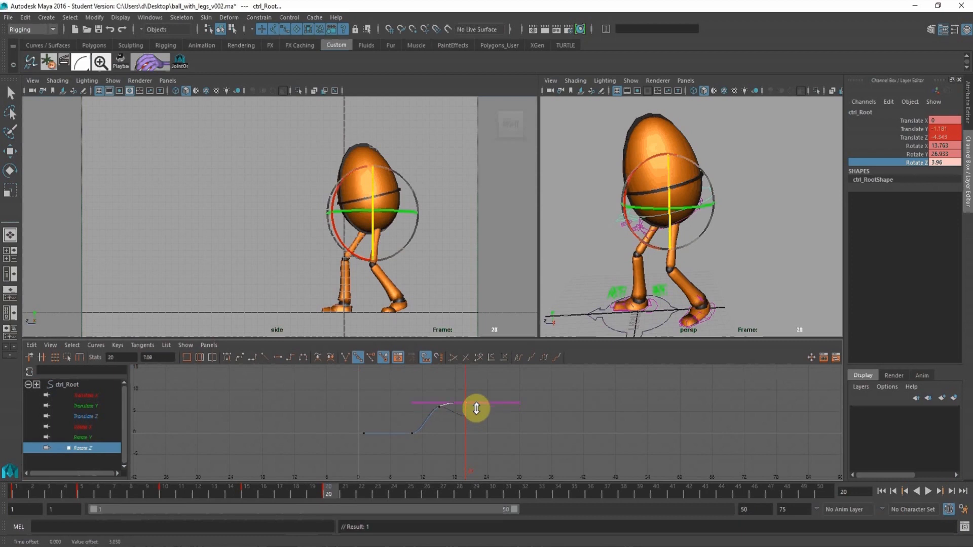
# Play back the animation, and move the root control back to about -6.081 in Translate Z at frame 20.
pyautogui.keyDown('alt'); pyautogui.moveTo(446, 256); pyautogui.dragTo(403, 263, button='right'); pyautogui.keyUp('alt')
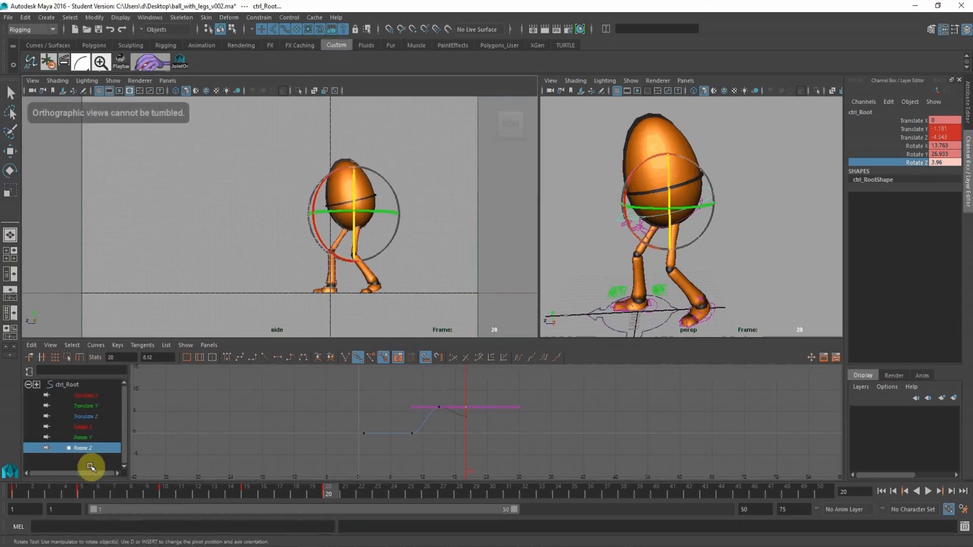
pyautogui.hotkey('alt', 'v')
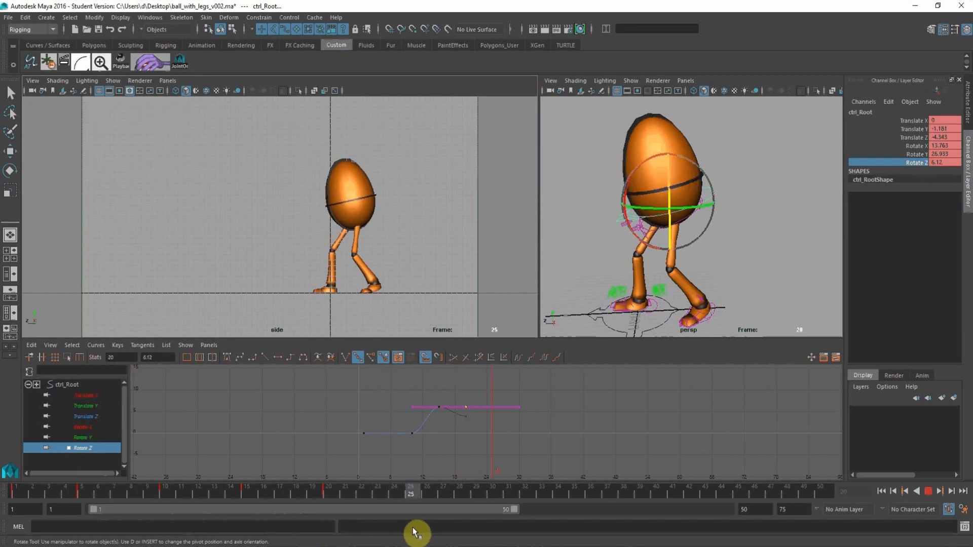
pyautogui.press('Escape')
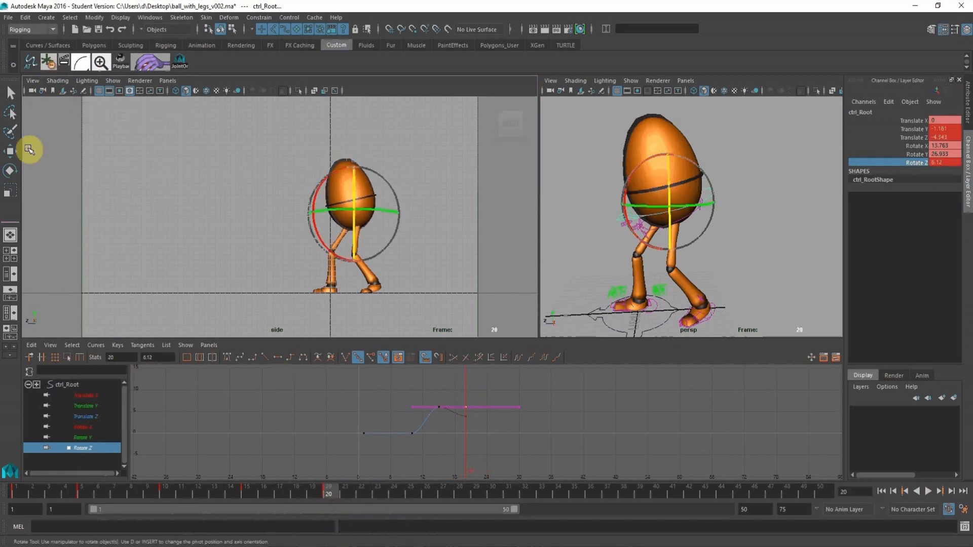
pyautogui.click(10, 151)
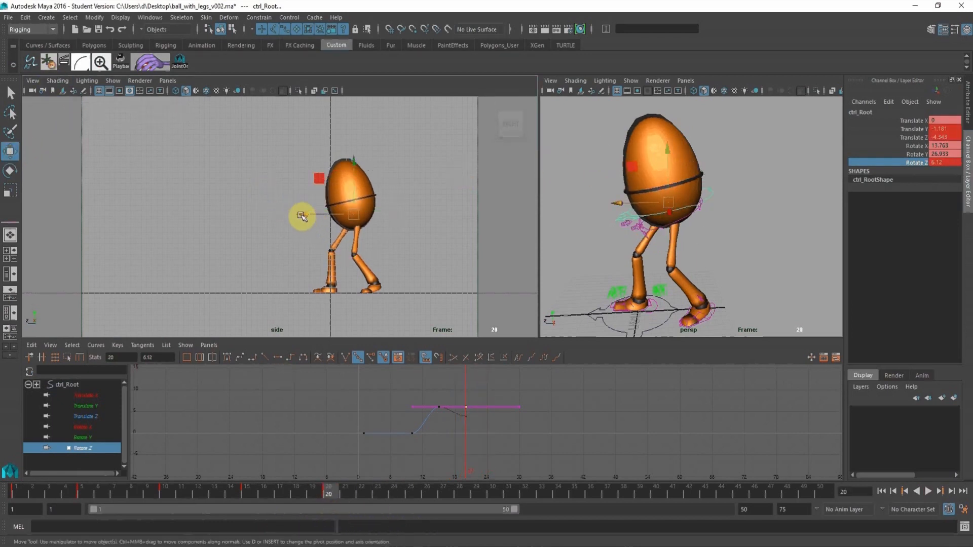
pyautogui.moveTo(302, 216); pyautogui.dragTo(315, 215)
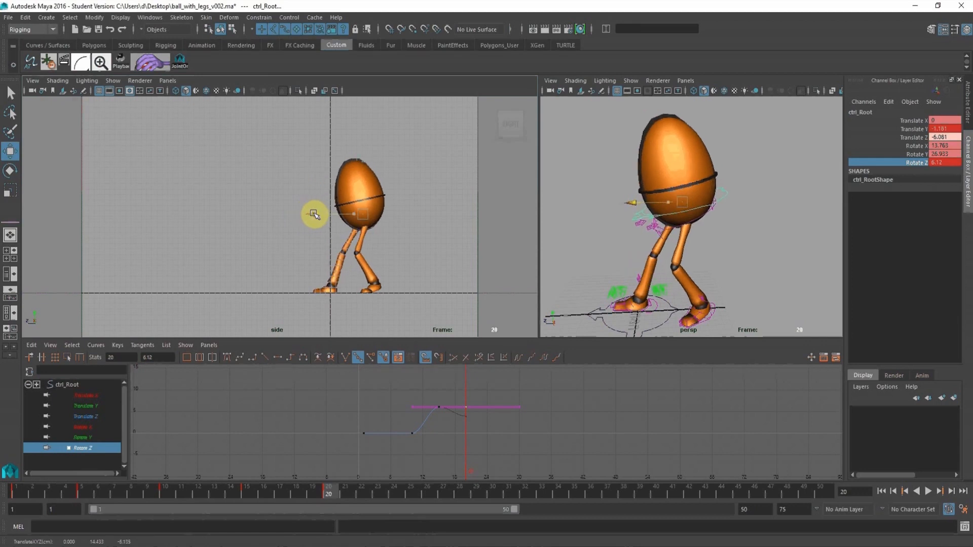
# Key the right leg IK control at frames 15, 19 and 20.
pyautogui.scroll(8, 597, 192)
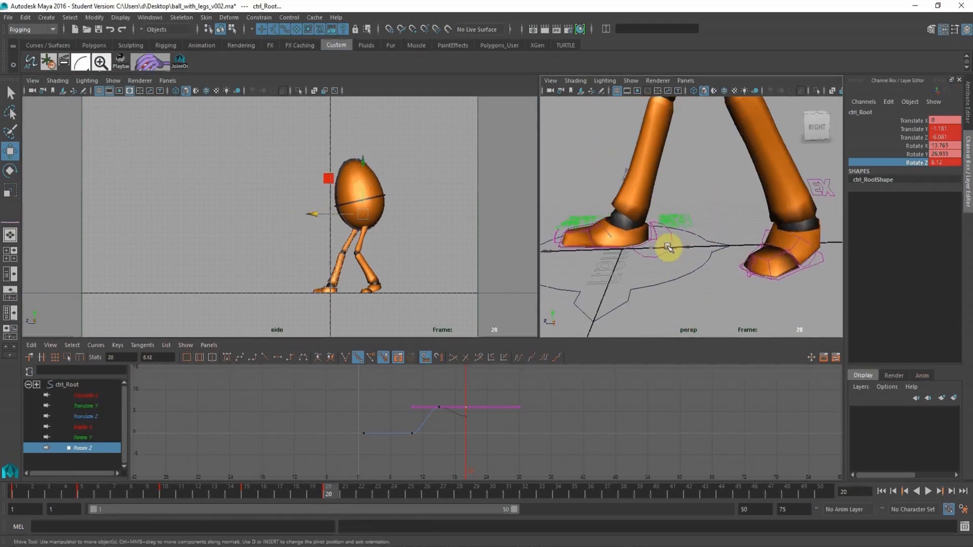
pyautogui.click(669, 247)
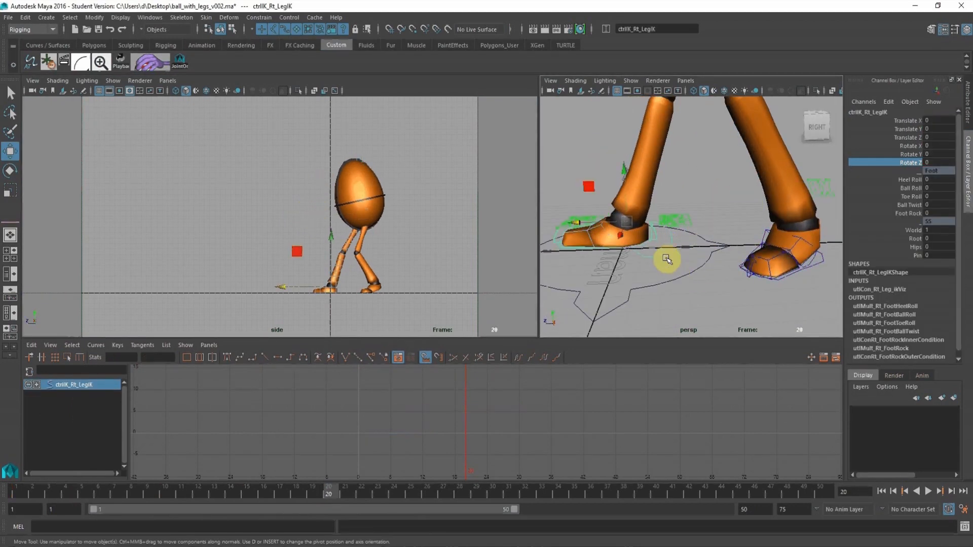
pyautogui.click(243, 489)
pyautogui.press('s')
pyautogui.click(320, 489)
pyautogui.press('s')
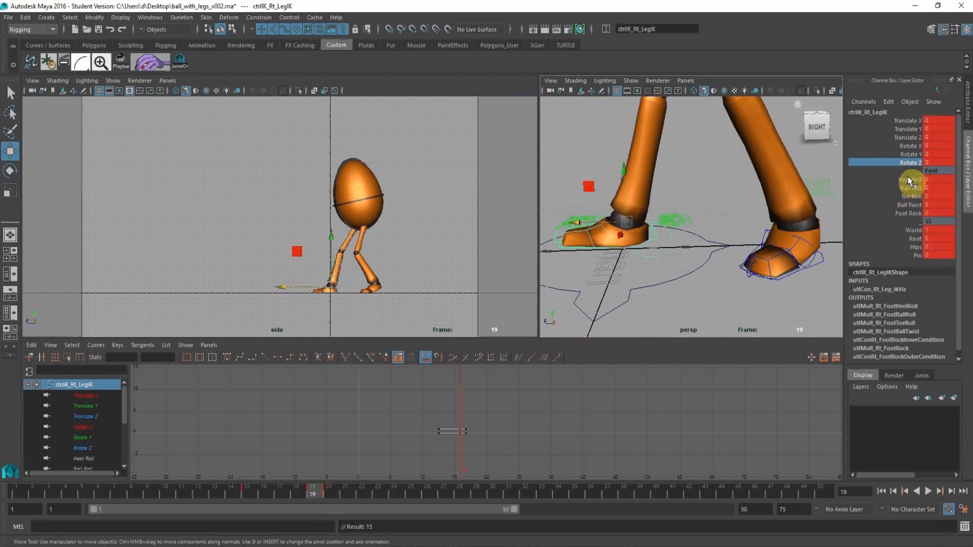
pyautogui.click(912, 189)
pyautogui.moveTo(413, 193); pyautogui.dragTo(399, 201, button='middle')
pyautogui.hotkey('ctrl', 'z')
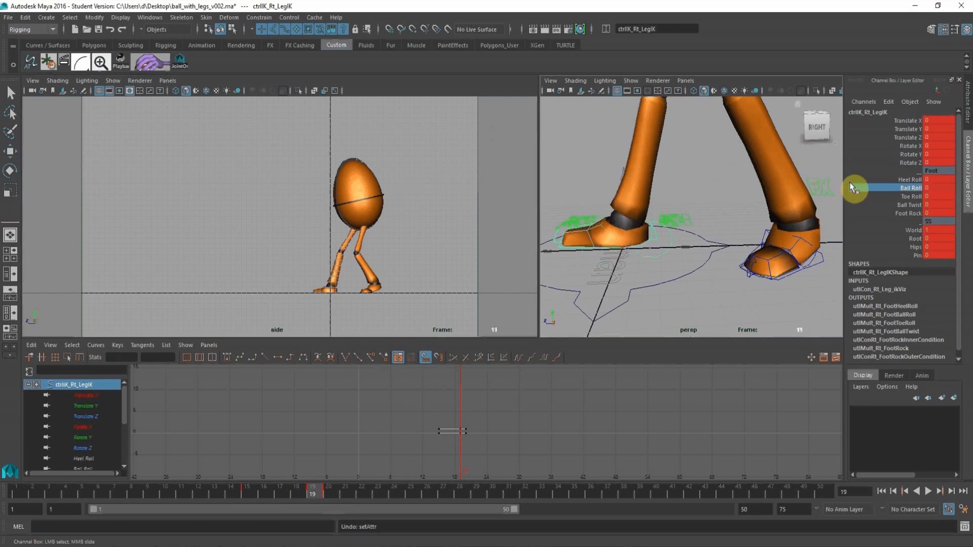
# Set the right leg IK control's Heel Roll to -1.4, copy that pose to frame 20 and delete the frame 19 key.
pyautogui.click(910, 180)
pyautogui.moveTo(292, 216); pyautogui.dragTo(280, 217, button='middle')
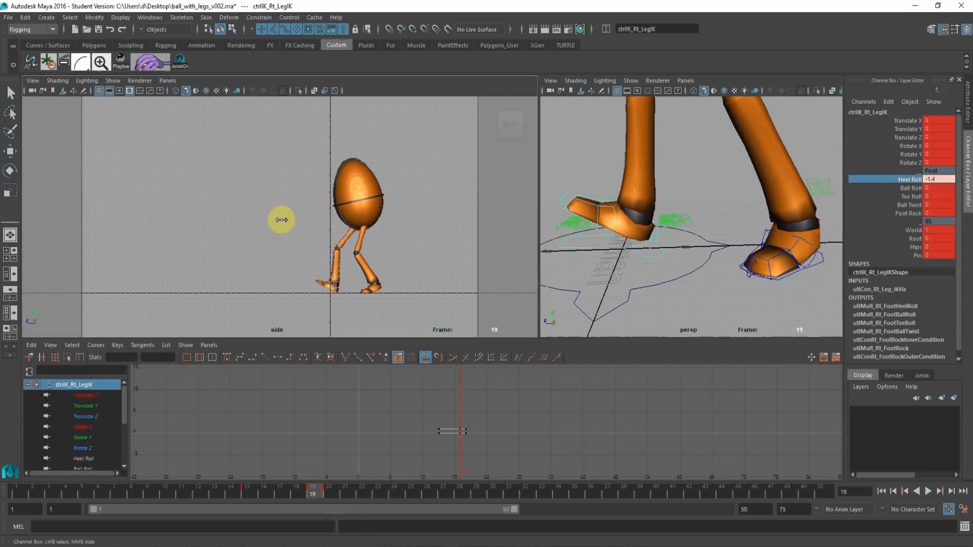
pyautogui.click(328, 492)
pyautogui.press('s')
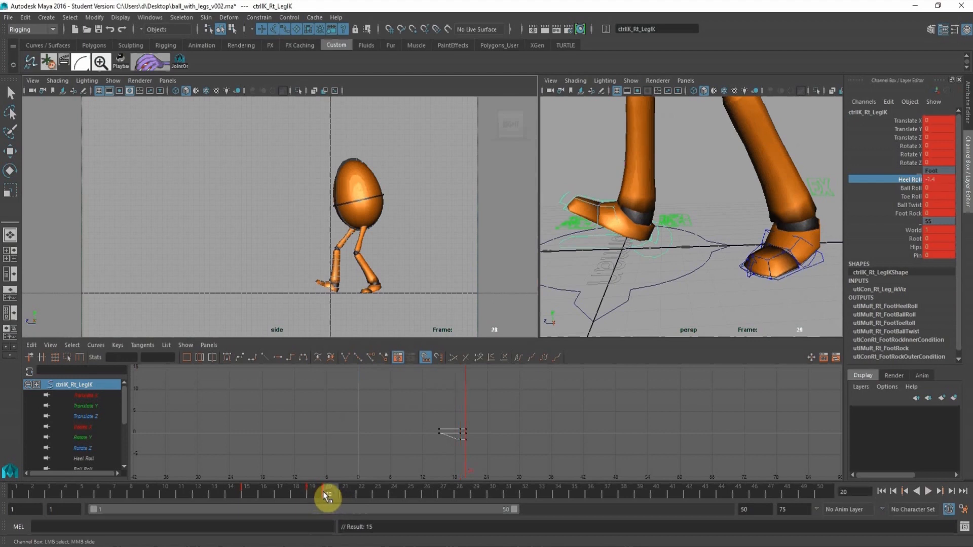
pyautogui.rightClick(313, 488)
pyautogui.click(359, 370)
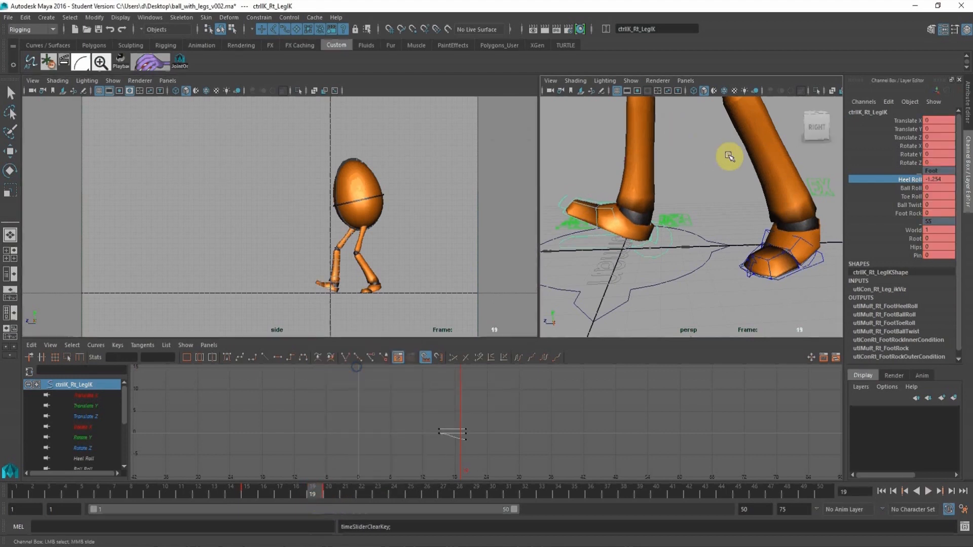
# Move the root control to about -6.602 in Translate Z at frame 19, copy that pose to frame 20 and delete the frame 19 key.
pyautogui.keyDown('alt'); pyautogui.moveTo(730, 154); pyautogui.dragTo(707, 167, button='right'); pyautogui.keyUp('alt')
pyautogui.click(748, 153)
pyautogui.press('w')
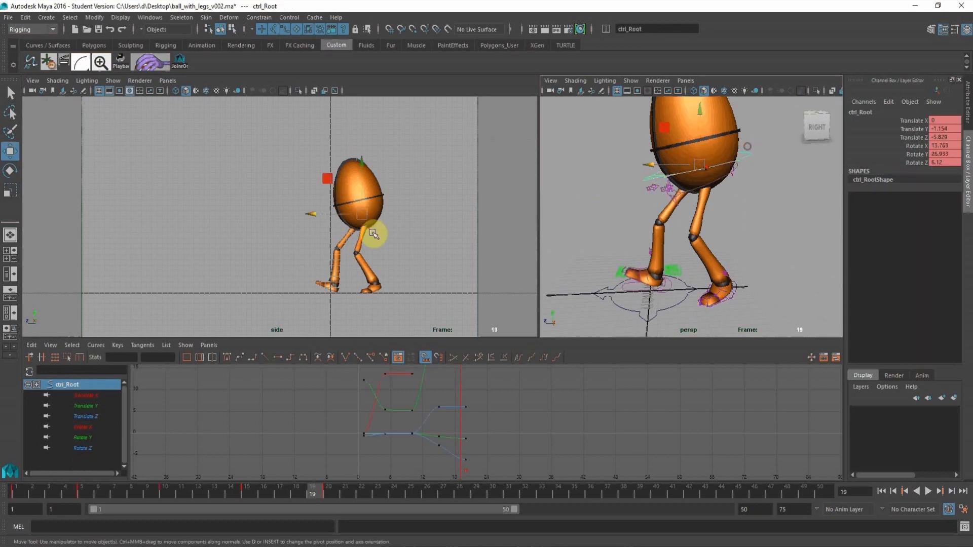
pyautogui.moveTo(311, 214); pyautogui.dragTo(314, 216)
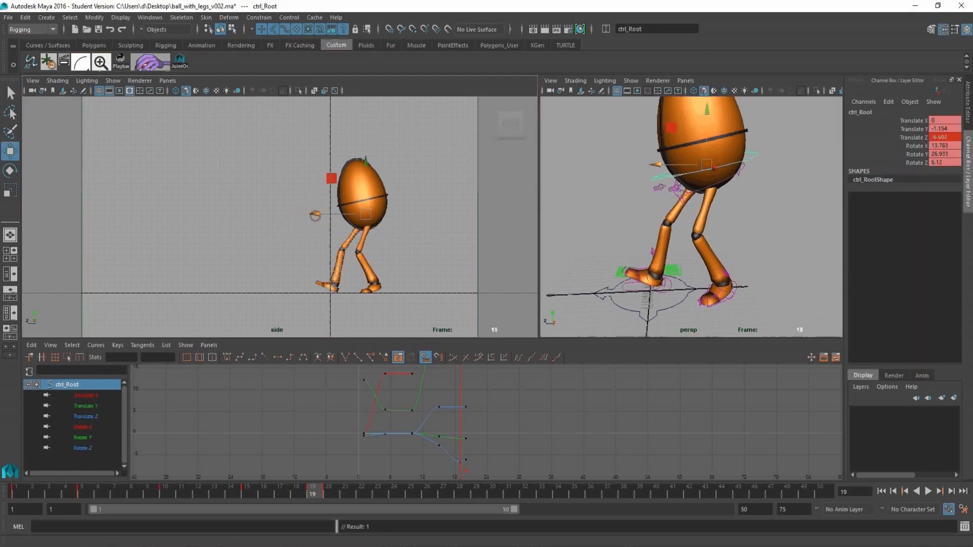
pyautogui.moveTo(321, 496)
pyautogui.mouseDown()
pyautogui.moveTo(336, 497)
pyautogui.moveTo(319, 499)
pyautogui.mouseUp()
pyautogui.moveTo(319, 499); pyautogui.dragTo(345, 390, button='right')
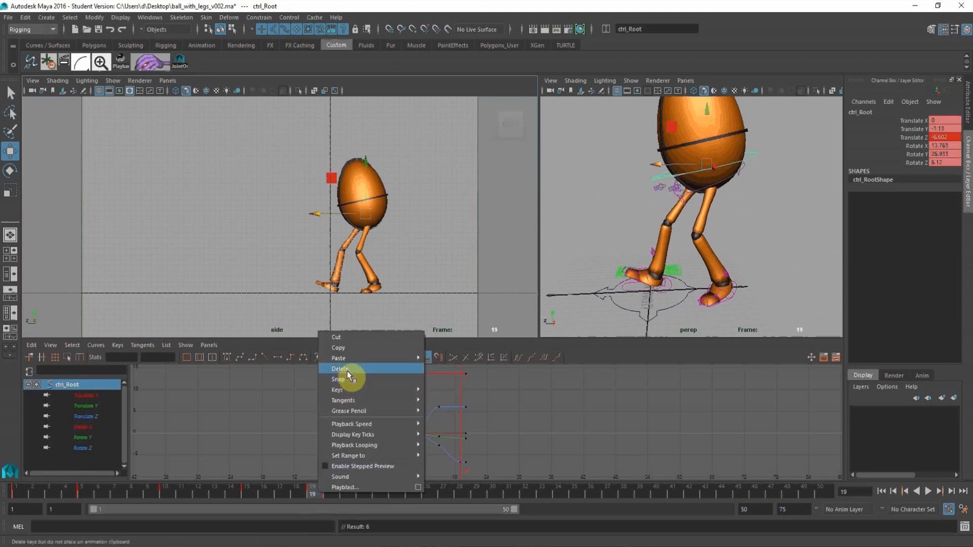
pyautogui.click(340, 369)
# Play the animation from frame 1 to review the backward step.
pyautogui.click(29, 491)
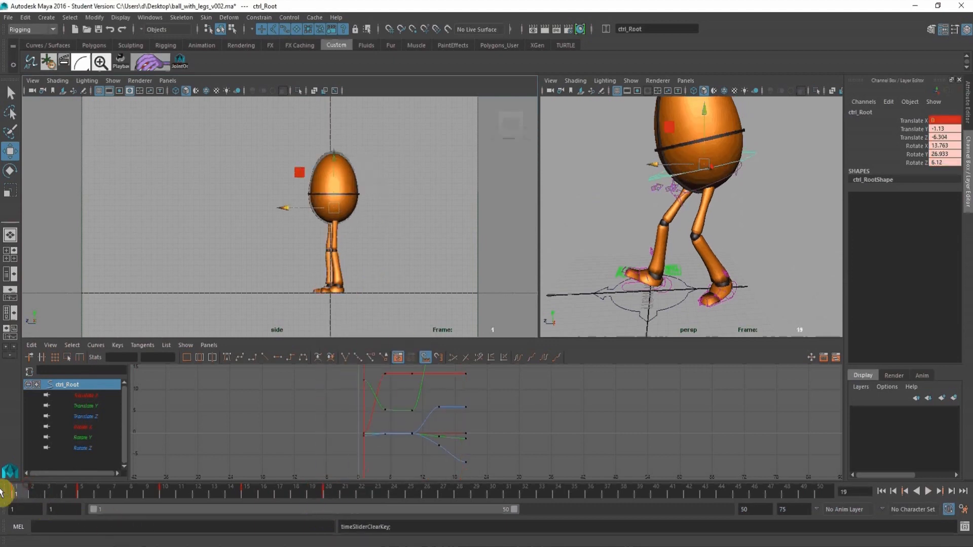
pyautogui.click(928, 491)
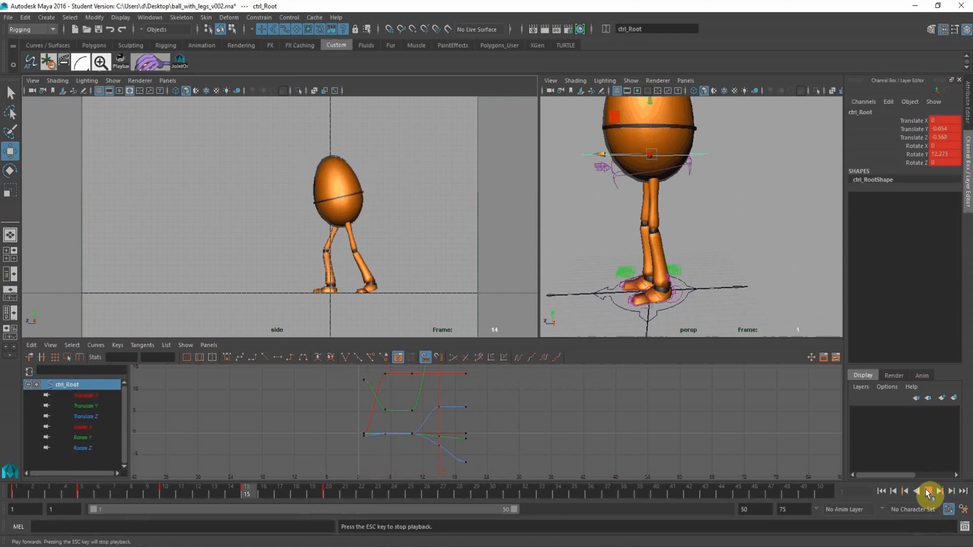
pyautogui.click(928, 491)
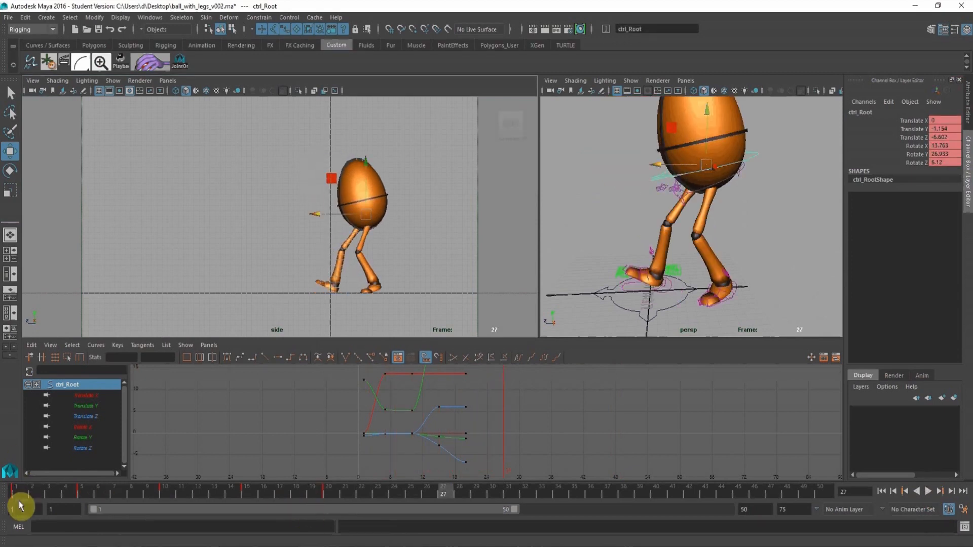
# At frame 17, lower the root control to about -2.52 in Translate Y.
pyautogui.moveTo(21, 502); pyautogui.dragTo(278, 490)
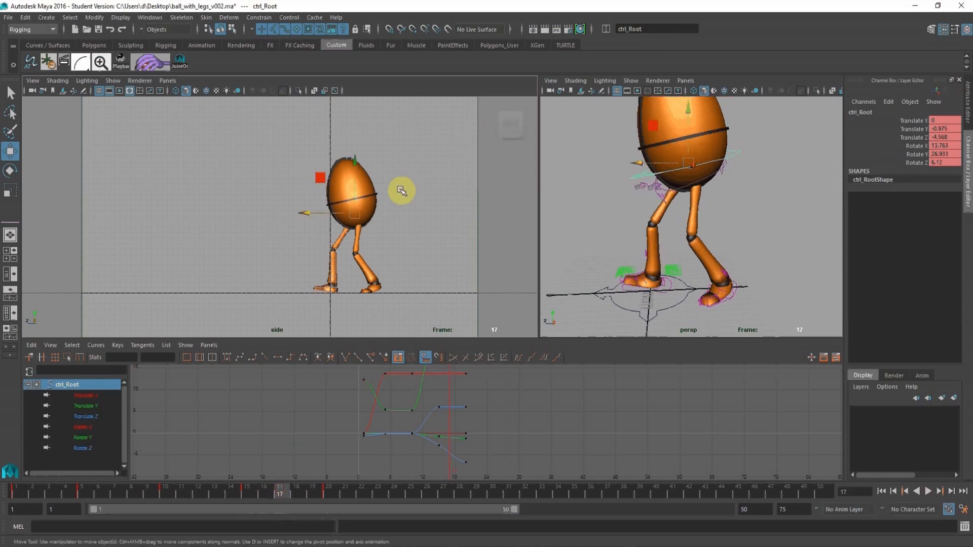
pyautogui.moveTo(354, 162); pyautogui.dragTo(353, 171)
pyautogui.keyDown('alt'); pyautogui.moveTo(428, 423); pyautogui.dragTo(463, 409, button='middle'); pyautogui.keyUp('alt')
pyautogui.scroll(3, 441, 381)
pyautogui.keyDown('alt'); pyautogui.keyDown('shift'); pyautogui.moveTo(458, 391); pyautogui.dragTo(462, 414, button='right'); pyautogui.keyUp('shift'); pyautogui.keyUp('alt')
pyautogui.keyDown('alt'); pyautogui.moveTo(451, 417); pyautogui.dragTo(452, 440, button='middle'); pyautogui.keyUp('alt')
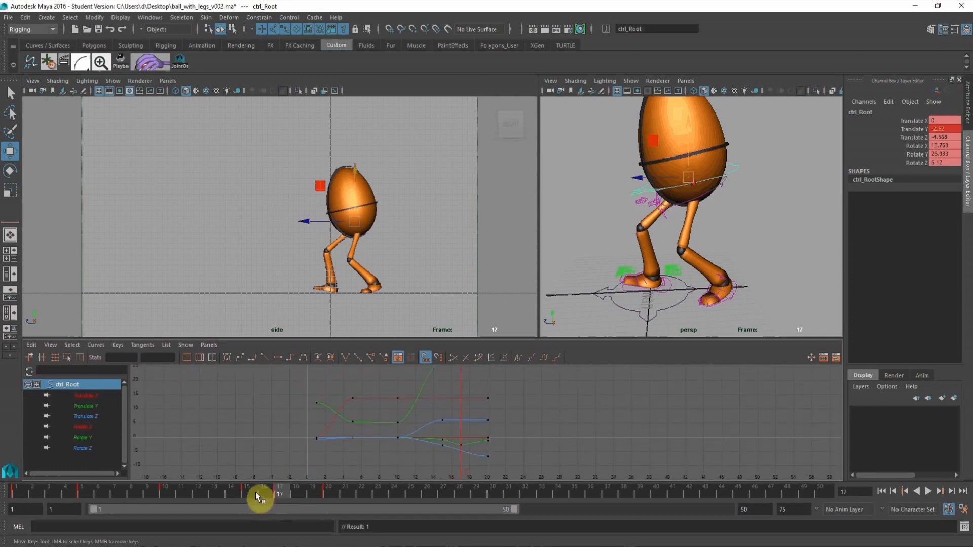
# Shift the root control's frame 17 and 20 keys by one frame, to frames 18 and 21.
pyautogui.moveTo(257, 497); pyautogui.dragTo(297, 494)
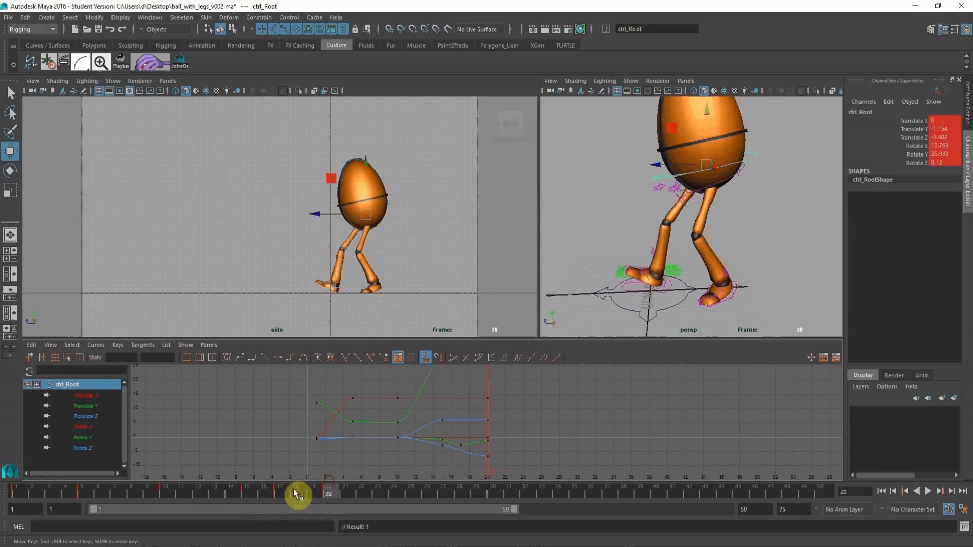
pyautogui.click(467, 417)
pyautogui.moveTo(524, 451); pyautogui.dragTo(450, 391)
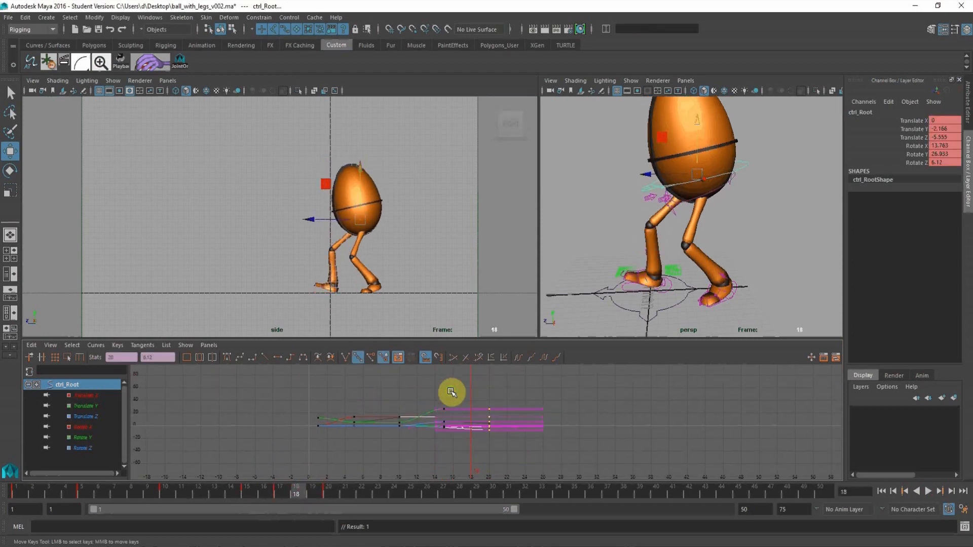
pyautogui.moveTo(450, 392); pyautogui.dragTo(458, 390, button='middle')
# Key the root control at frame 25, move it back to about -7.471 in Translate Z, and scrub through the motion.
pyautogui.click(346, 489)
pyautogui.moveTo(346, 493); pyautogui.dragTo(385, 494)
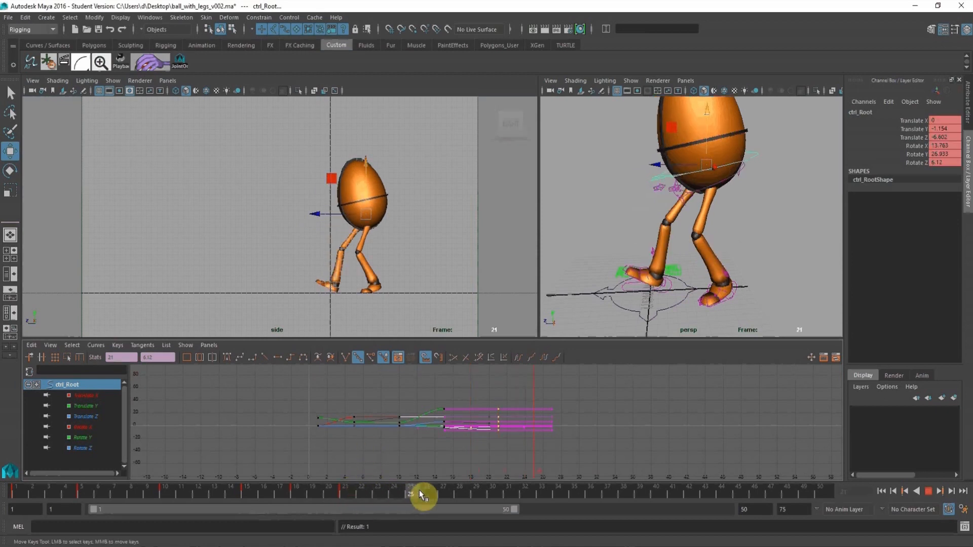
pyautogui.press('s')
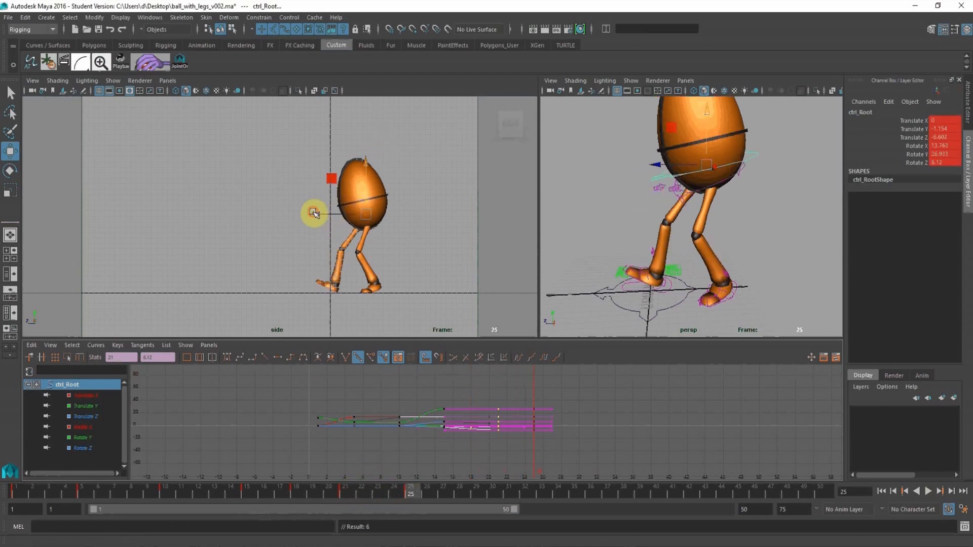
pyautogui.moveTo(314, 213); pyautogui.dragTo(320, 212)
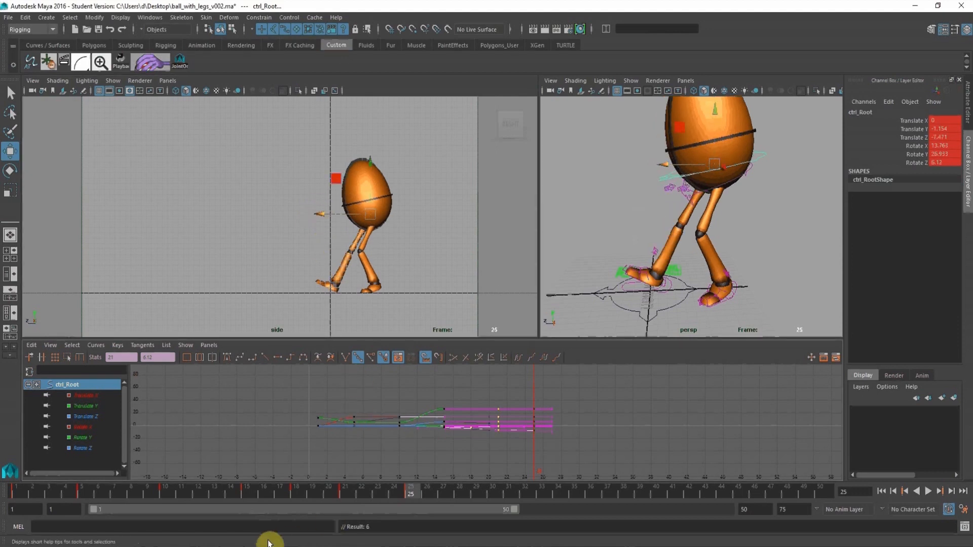
pyautogui.moveTo(16, 492); pyautogui.dragTo(348, 526)
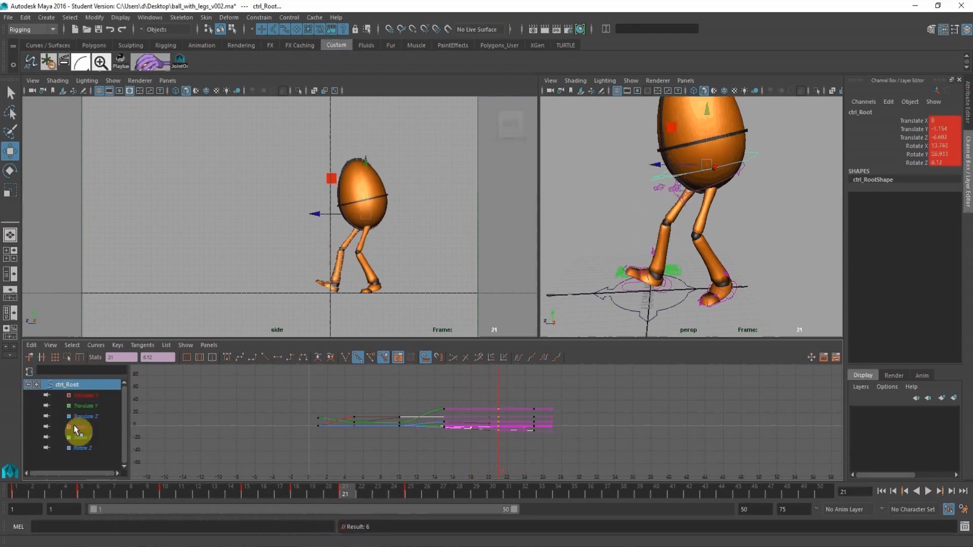
# Lower the root control's Translate Y key at frame 21 to about -2.17 and play back the motion.
pyautogui.click(82, 406)
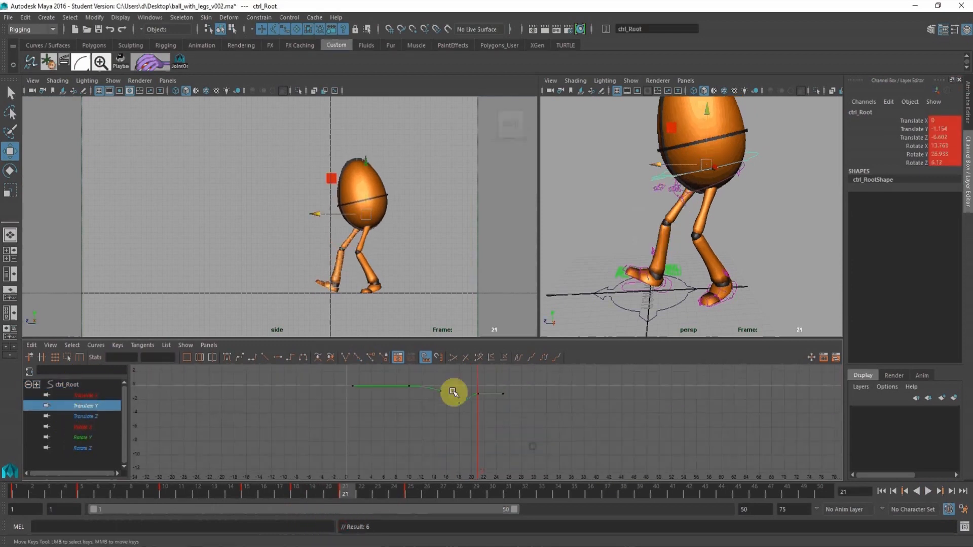
pyautogui.press('f')
pyautogui.click(476, 399)
pyautogui.moveTo(473, 408); pyautogui.dragTo(474, 428, button='middle')
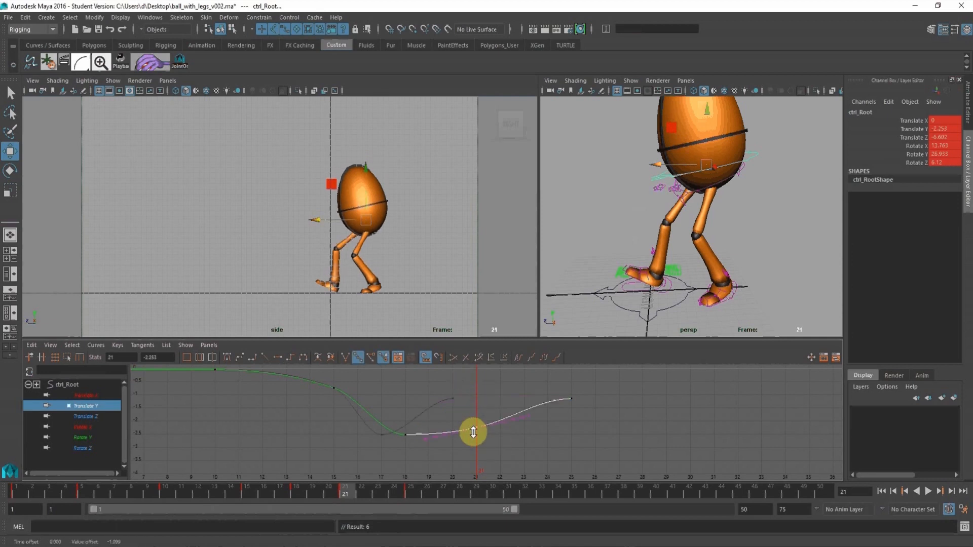
pyautogui.hotkey('alt', 'v')
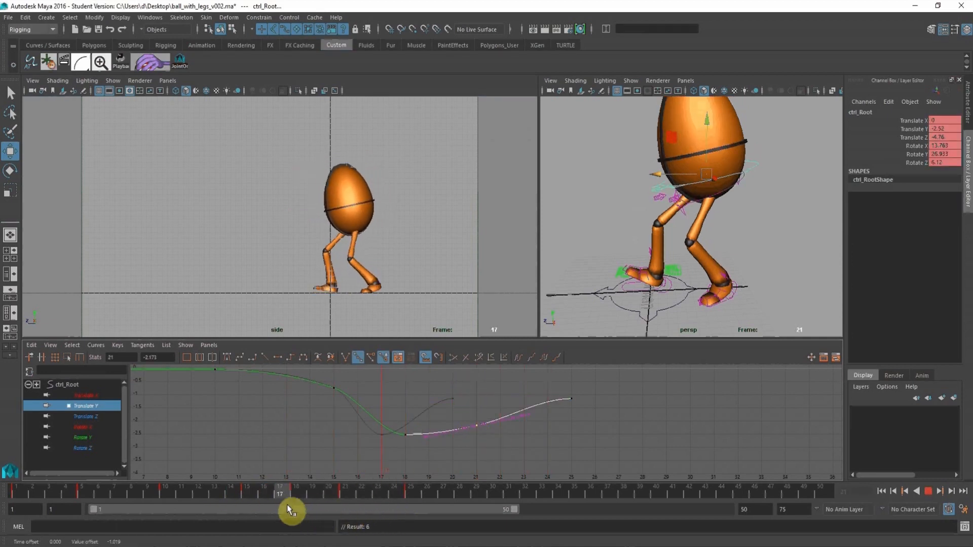
# Raise the root control's Translate Y keys at frames 18 and 21 to about -1.97 each.
pyautogui.click(296, 495)
pyautogui.click(405, 434)
pyautogui.moveTo(405, 463); pyautogui.dragTo(391, 446, button='middle')
pyautogui.moveTo(463, 406); pyautogui.dragTo(504, 454)
pyautogui.moveTo(487, 391); pyautogui.dragTo(521, 453)
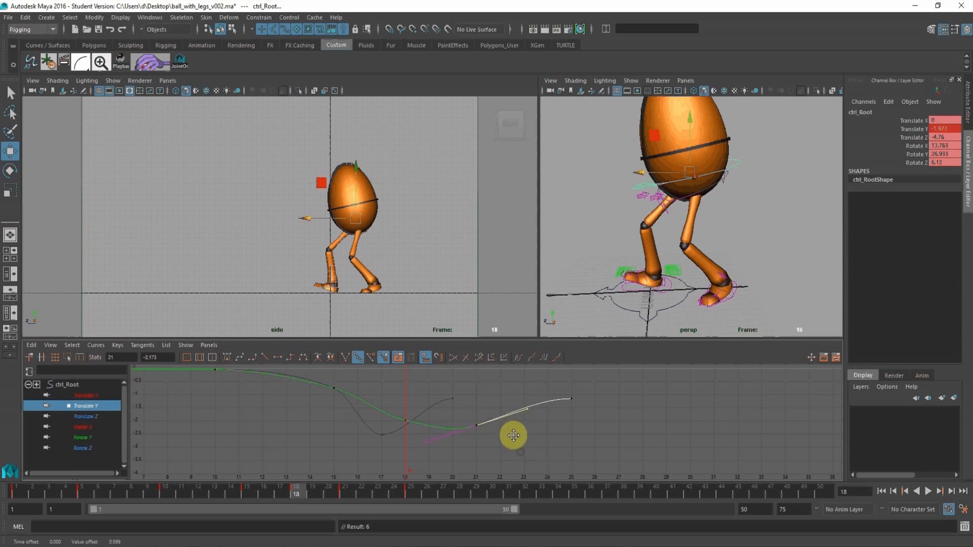
pyautogui.moveTo(508, 461); pyautogui.dragTo(496, 455, button='middle')
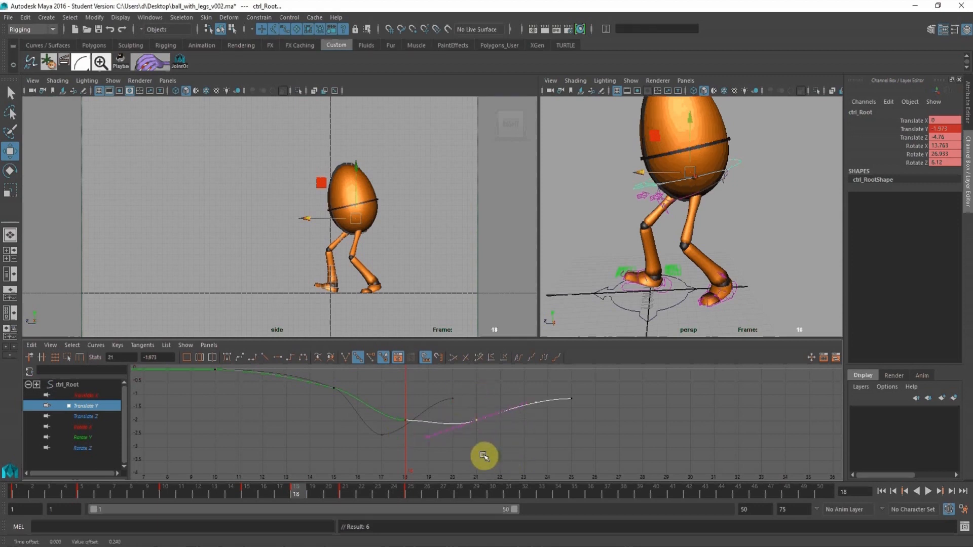
# Adjust the incoming tangent of the root control's Translate Y key at frame 18 and scrub through to frame 25.
pyautogui.moveTo(389, 409); pyautogui.dragTo(434, 449)
pyautogui.moveTo(389, 403); pyautogui.dragTo(381, 451)
pyautogui.moveTo(374, 452); pyautogui.dragTo(371, 442, button='middle')
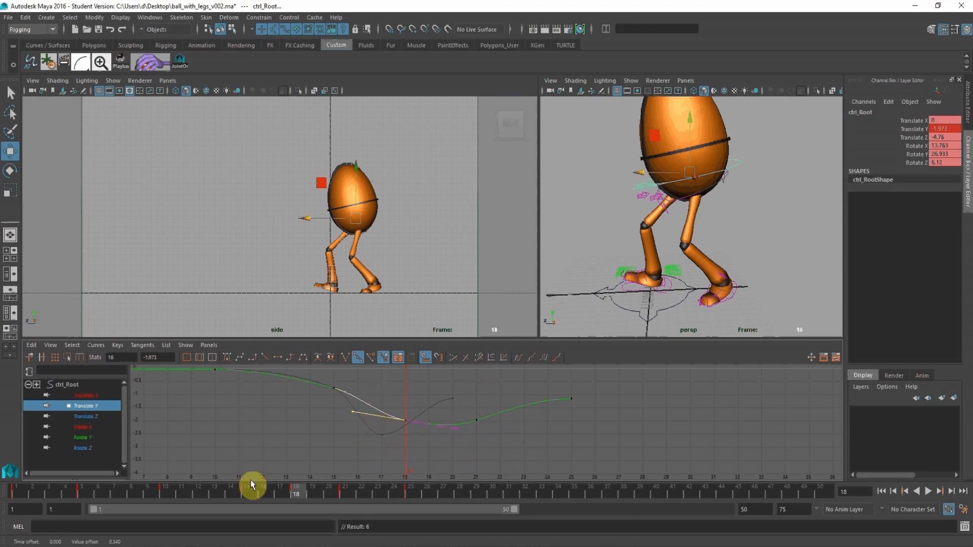
pyautogui.moveTo(199, 485); pyautogui.dragTo(408, 516)
pyautogui.keyDown('alt'); pyautogui.moveTo(586, 398); pyautogui.dragTo(542, 392, button='right'); pyautogui.keyUp('alt')
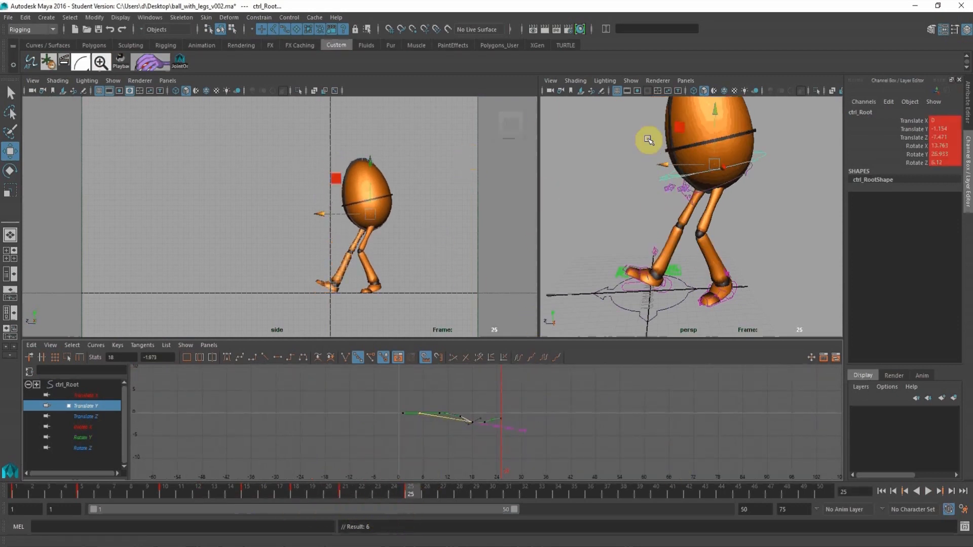
# Key the left and right leg IK controls at frame 25.
pyautogui.keyDown('shift'); pyautogui.click(735, 288); pyautogui.keyUp('shift')
pyautogui.keyDown('alt'); pyautogui.moveTo(565, 257); pyautogui.dragTo(561, 234, button='middle'); pyautogui.keyUp('alt')
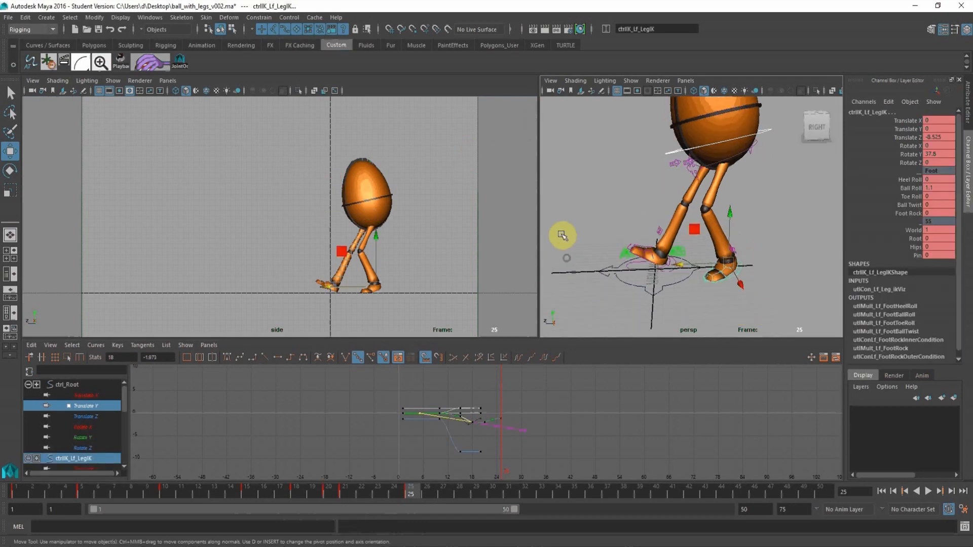
pyautogui.keyDown('alt'); pyautogui.moveTo(553, 234); pyautogui.dragTo(609, 288, button='right'); pyautogui.keyUp('alt')
pyautogui.keyDown('shift'); pyautogui.click(666, 303); pyautogui.keyUp('shift')
pyautogui.press('s')
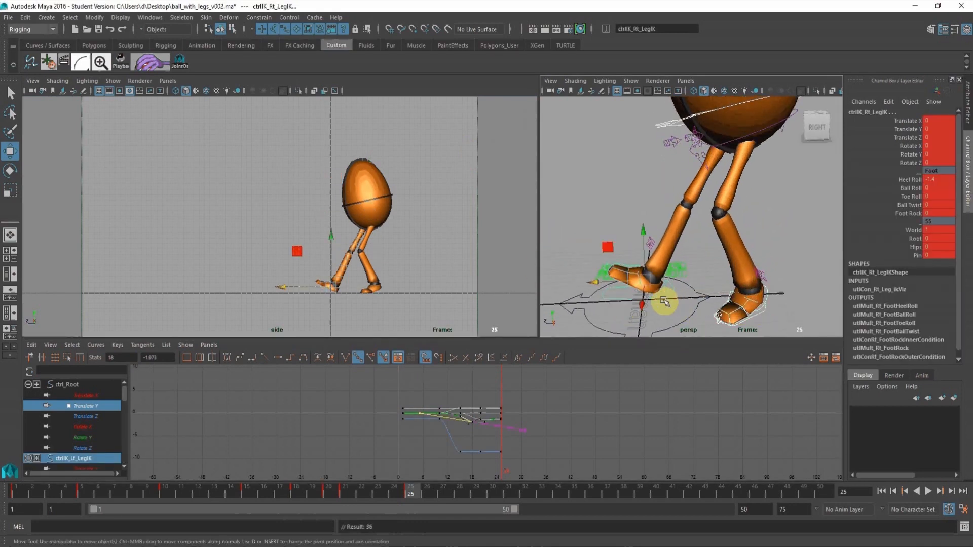
# Key the root control at frame 30, moving it forward to about -4.583 in Translate Z and down to about -3.318 in Translate Y.
pyautogui.click(498, 494)
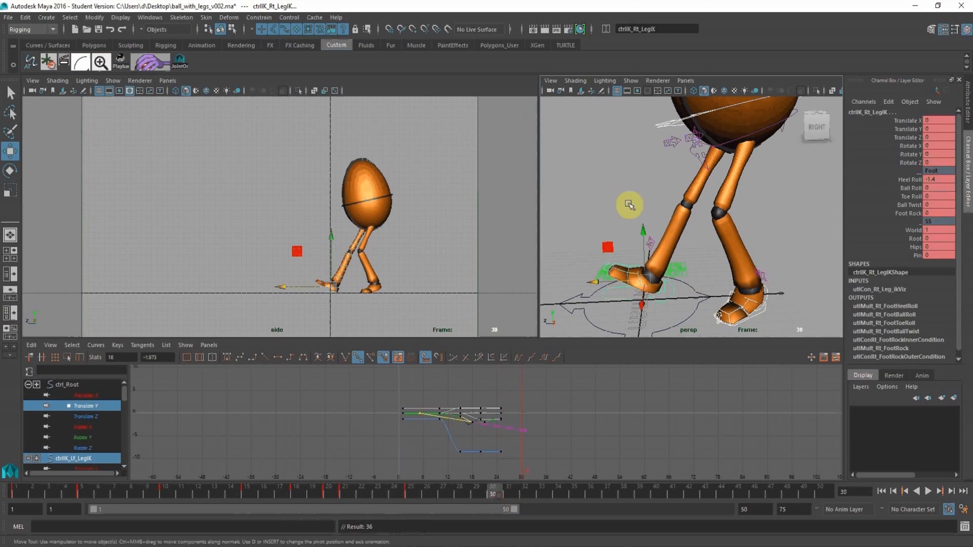
pyautogui.keyDown('alt'); pyautogui.moveTo(729, 151); pyautogui.dragTo(627, 141, button='right'); pyautogui.keyUp('alt')
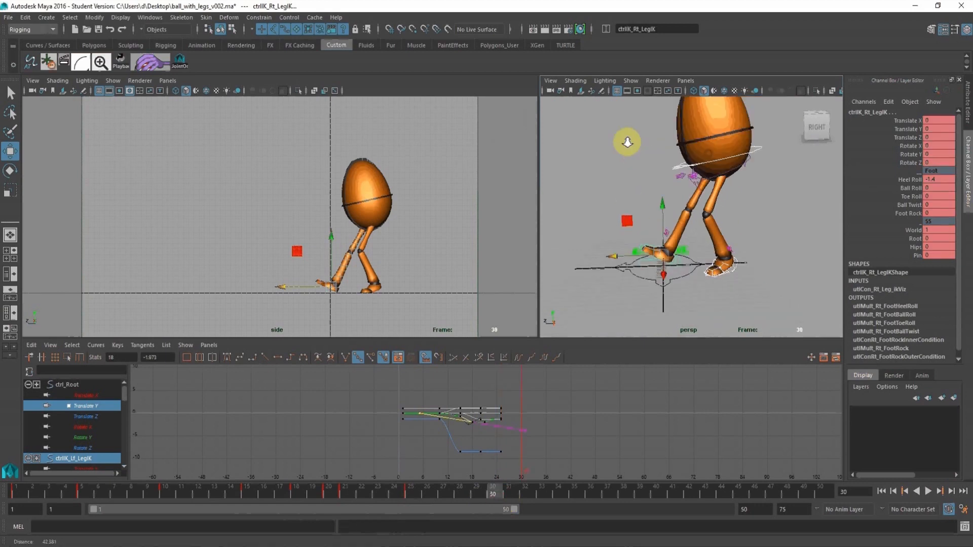
pyautogui.keyDown('alt'); pyautogui.moveTo(635, 137); pyautogui.dragTo(627, 156, button='middle'); pyautogui.keyUp('alt')
pyautogui.click(739, 167)
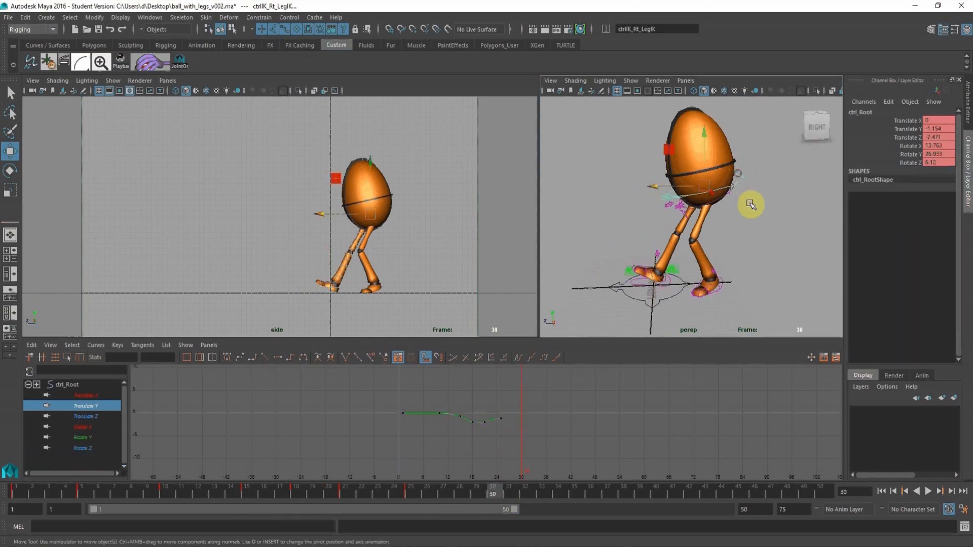
pyautogui.press('s')
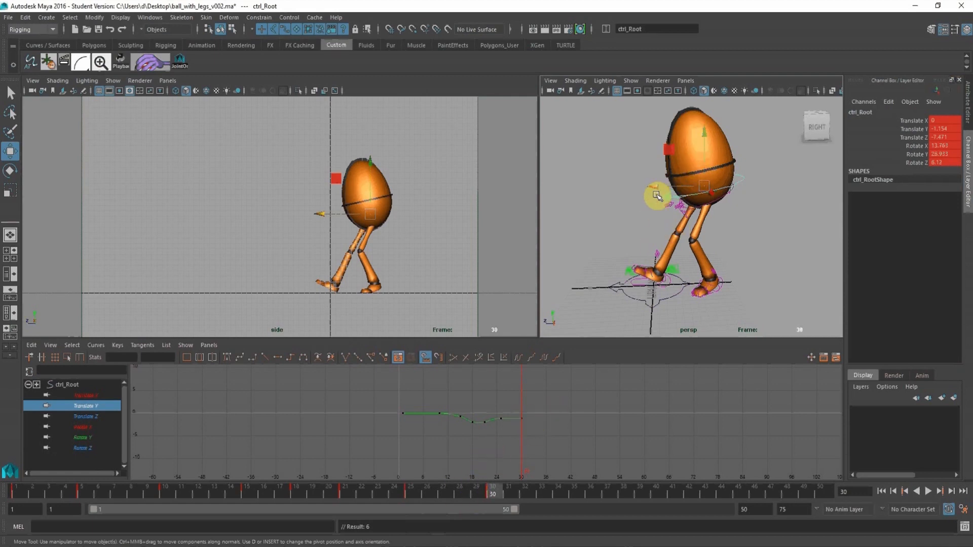
pyautogui.moveTo(653, 187); pyautogui.dragTo(632, 190)
pyautogui.moveTo(681, 134); pyautogui.dragTo(680, 150)
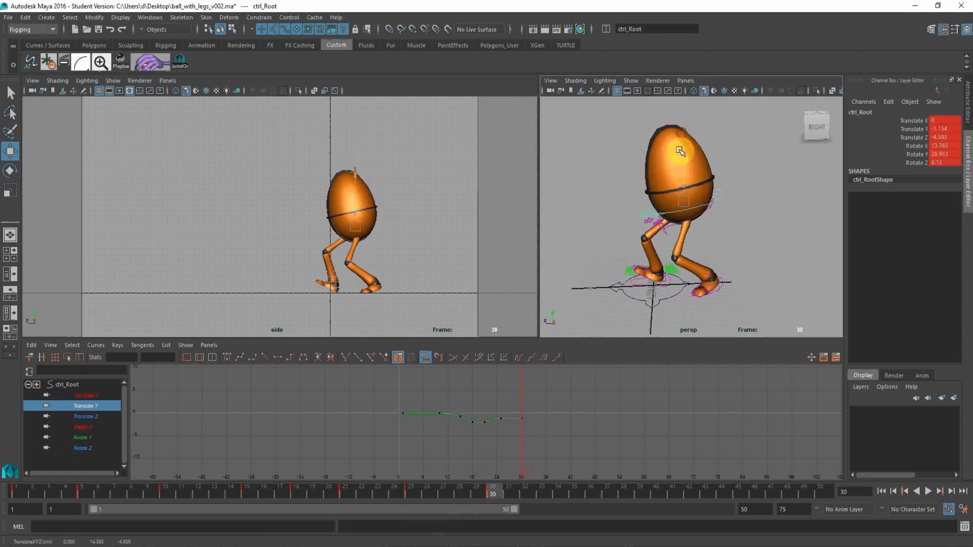
# Set the right leg IK control's Heel Roll to 0 at frame 30 to plant the foot flat.
pyautogui.keyDown('alt'); pyautogui.moveTo(628, 326); pyautogui.dragTo(615, 258, button='middle'); pyautogui.keyUp('alt')
pyautogui.keyDown('alt'); pyautogui.moveTo(615, 258); pyautogui.dragTo(656, 307, button='right'); pyautogui.keyUp('alt')
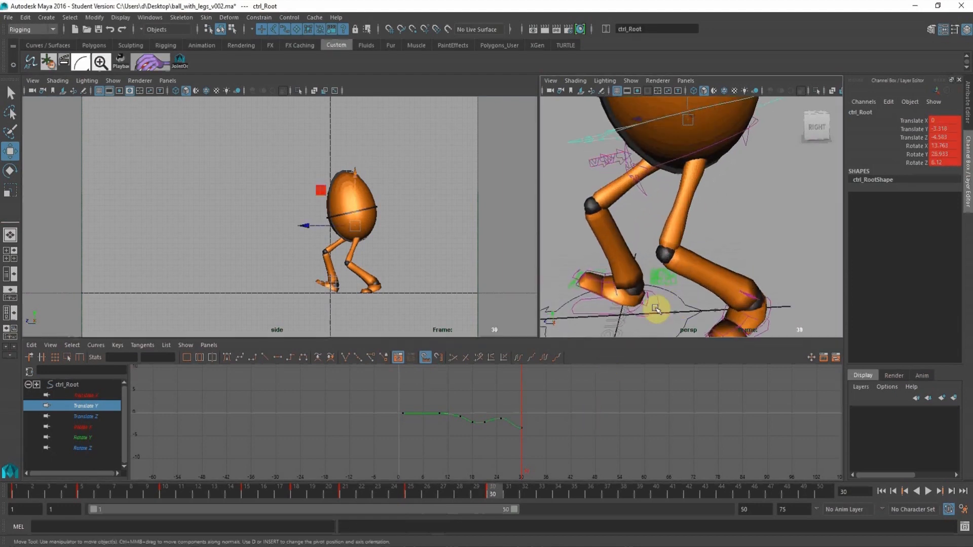
pyautogui.click(656, 307)
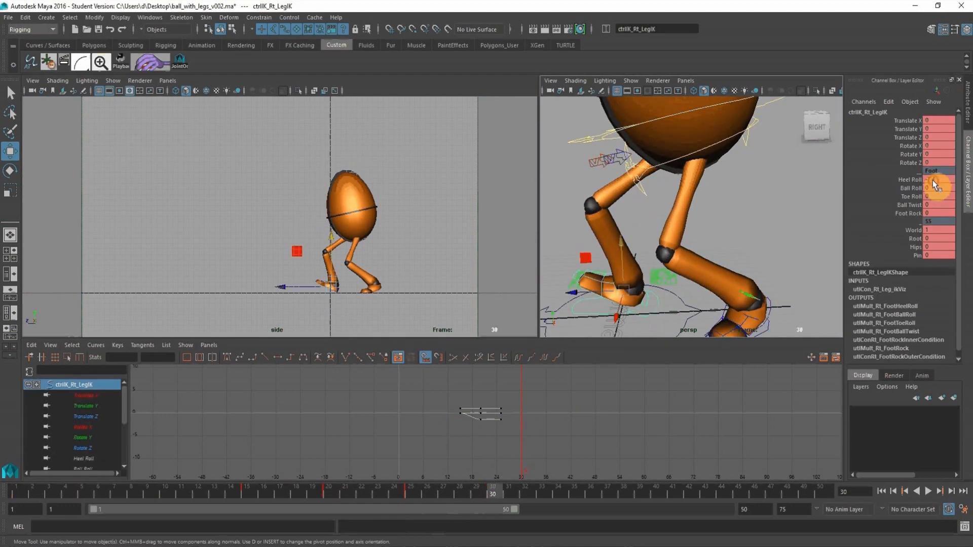
pyautogui.click(919, 184)
pyautogui.write('0')
pyautogui.press('Return')
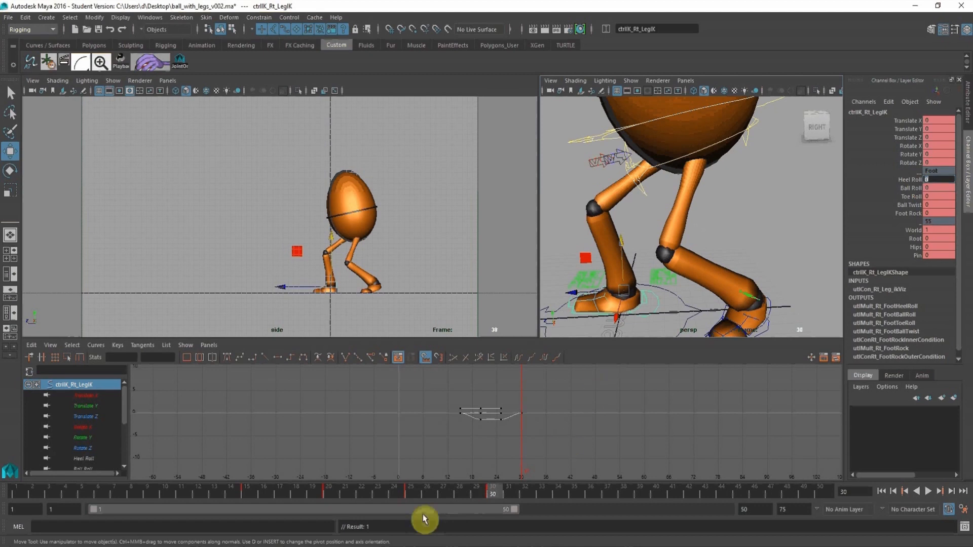
# Select both leg IK controls together and key them at frame 30.
pyautogui.click(413, 489)
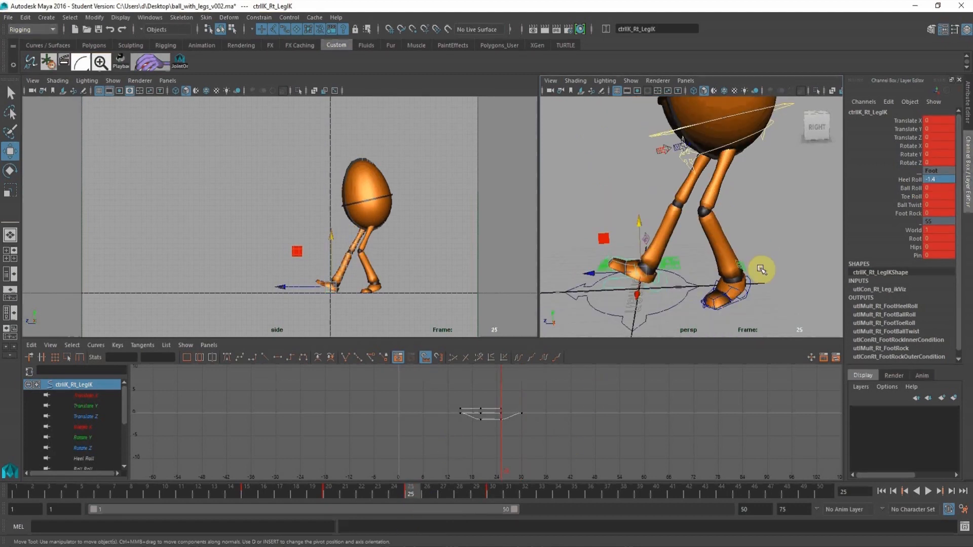
pyautogui.click(751, 284)
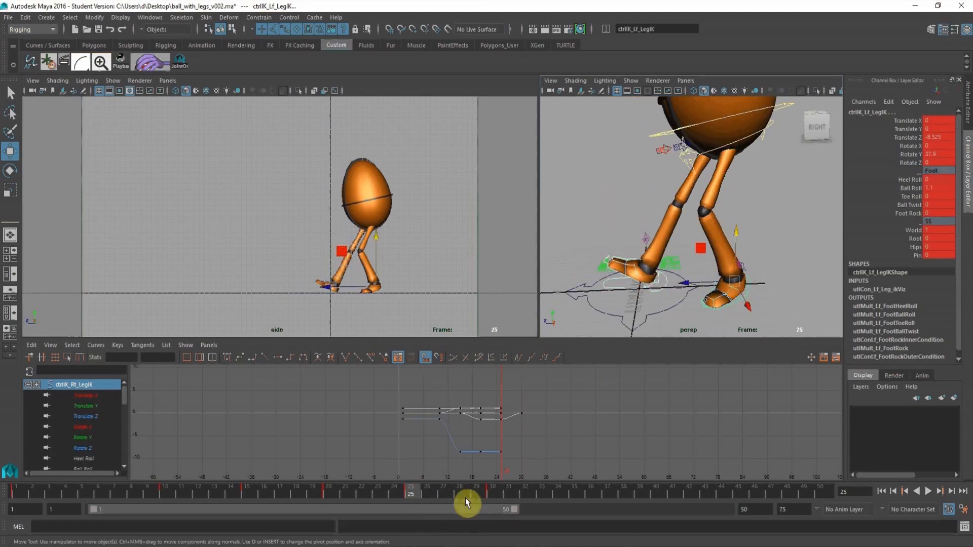
pyautogui.click(497, 490)
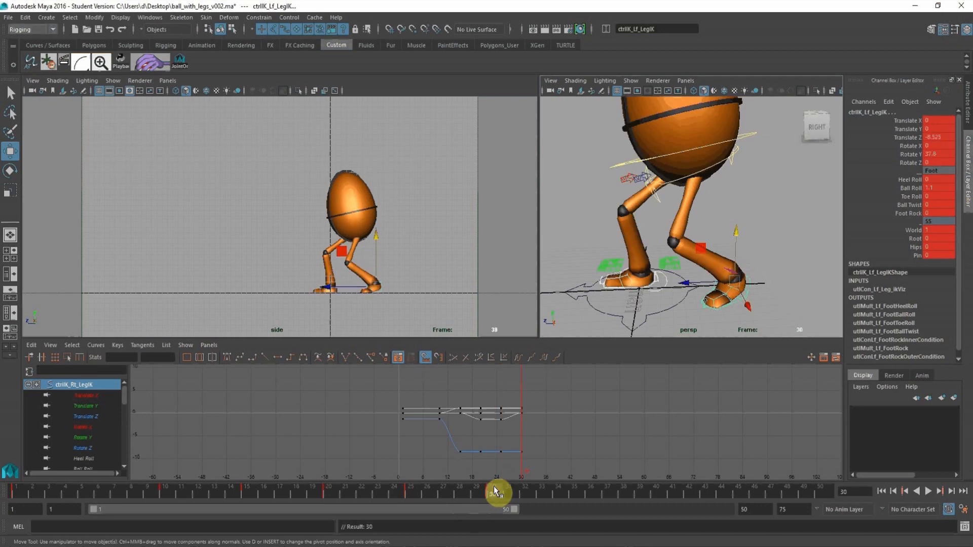
# Add the root control to the selected leg controls and shift their frame 30 keys to frame 28.
pyautogui.click(452, 488)
pyautogui.press('a')
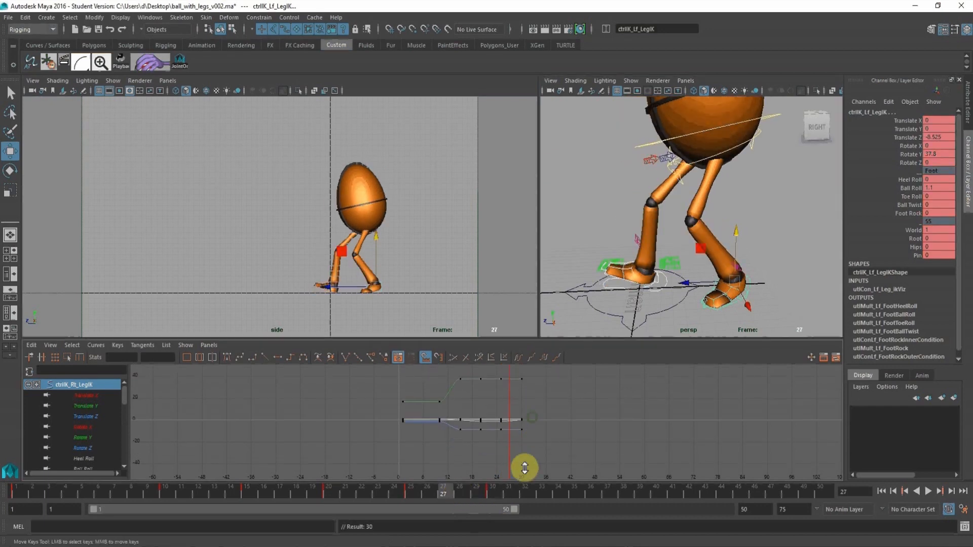
pyautogui.keyDown('alt'); pyautogui.moveTo(682, 221); pyautogui.dragTo(624, 219, button='right'); pyautogui.keyUp('alt')
pyautogui.click(742, 153)
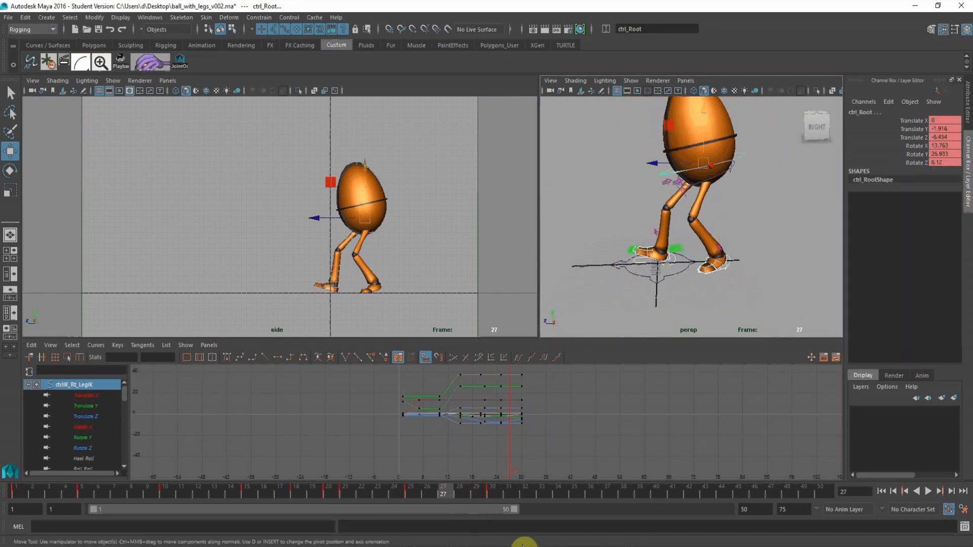
pyautogui.click(462, 487)
pyautogui.moveTo(548, 449); pyautogui.dragTo(514, 370)
pyautogui.keyDown('shift'); pyautogui.moveTo(553, 393); pyautogui.dragTo(542, 397, button='middle'); pyautogui.keyUp('shift')
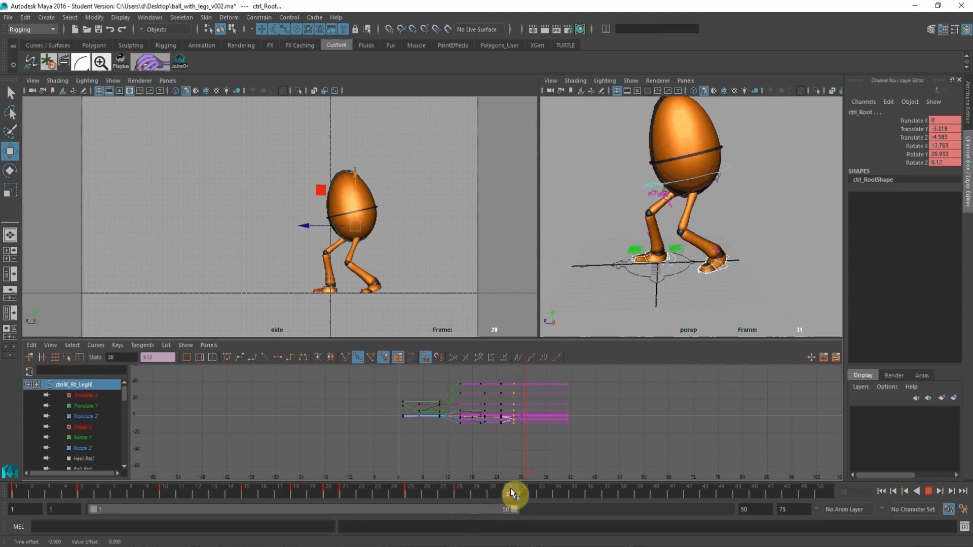
# At frame 31, move the root control forward to about 1.573 in Translate Z, keeping only that control selected.
pyautogui.click(750, 163)
pyautogui.click(680, 193)
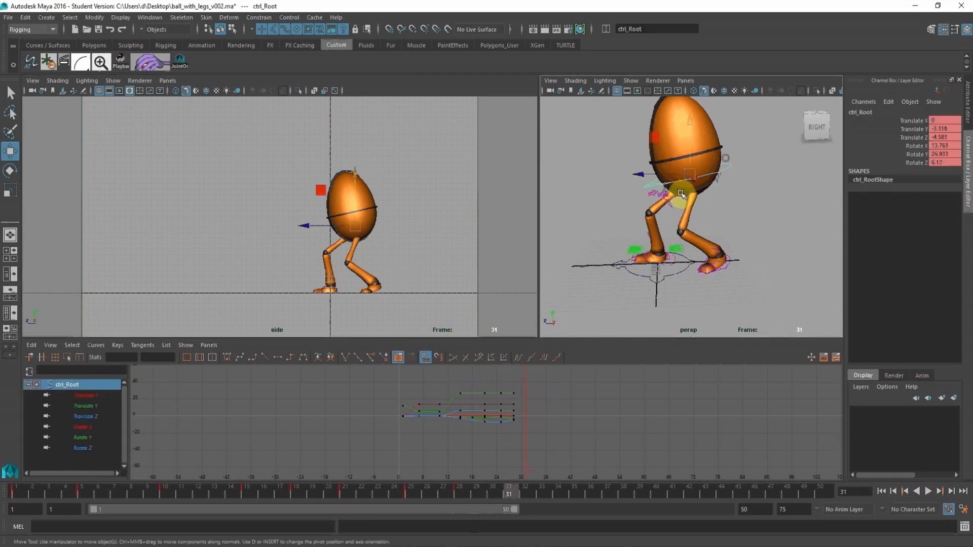
pyautogui.moveTo(637, 174); pyautogui.dragTo(591, 171)
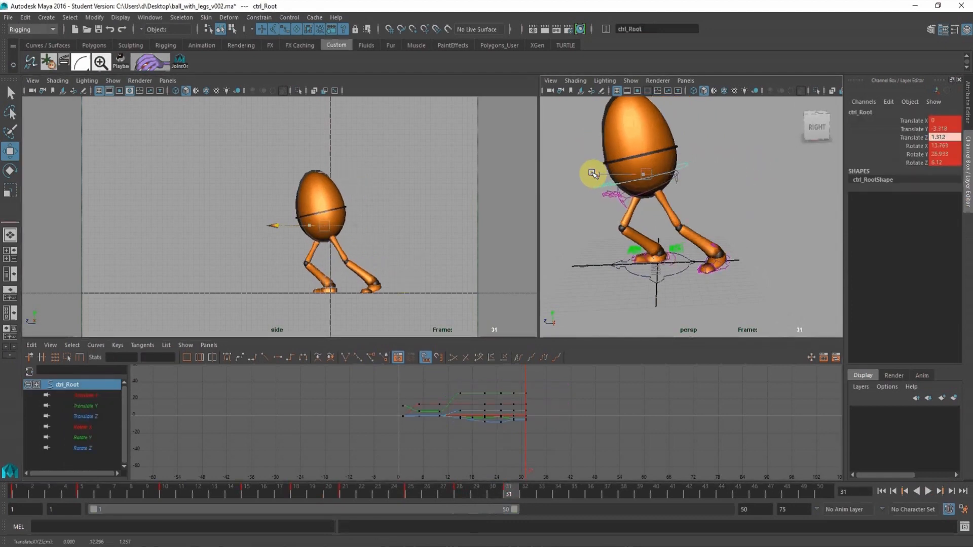
pyautogui.click(643, 101)
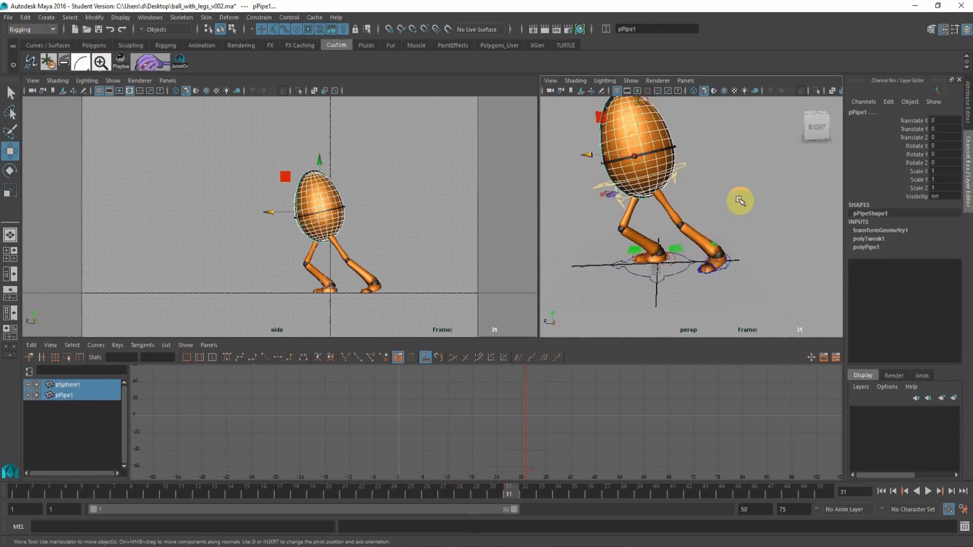
pyautogui.click(739, 200)
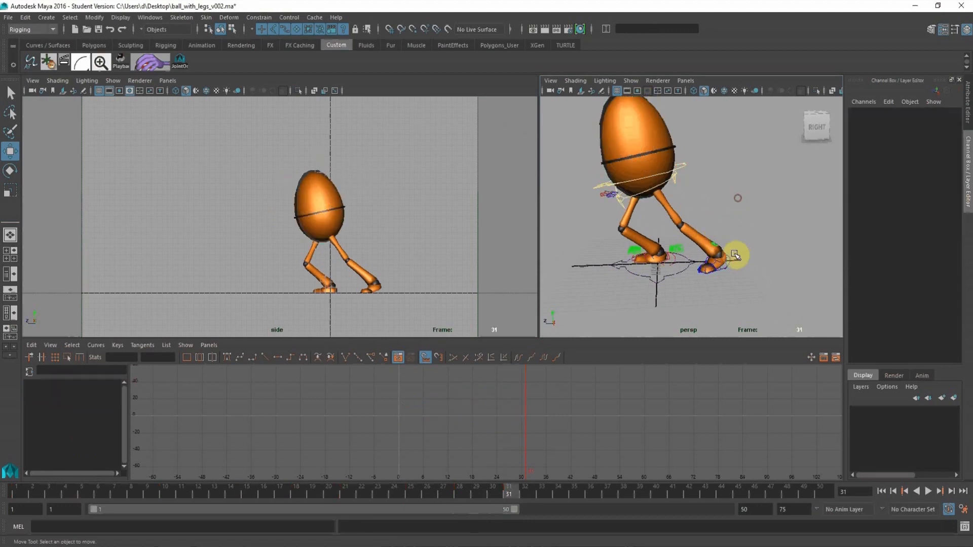
pyautogui.click(685, 168)
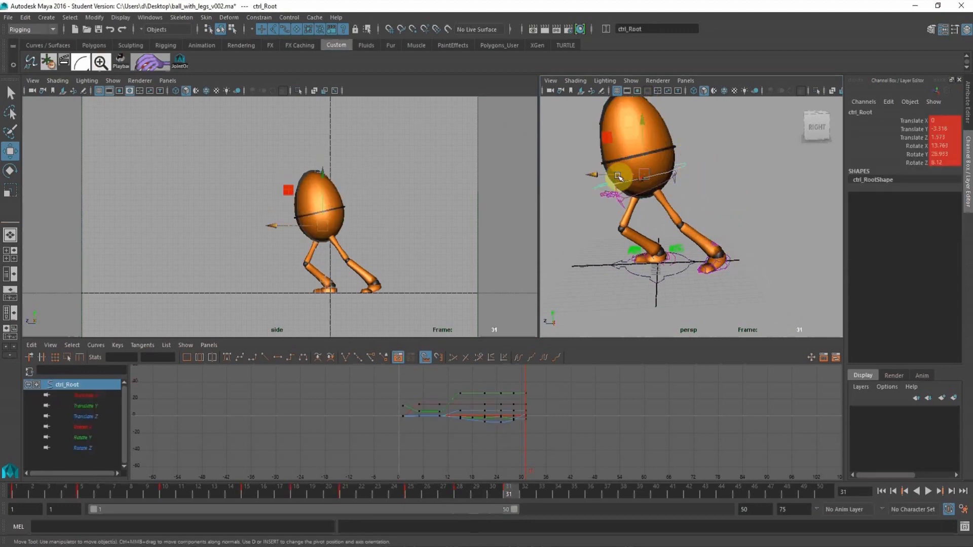
# Set the root control's Rotate Y, Rotate Z and Rotate X to 0 at frame 31.
pyautogui.click(944, 155)
pyautogui.write('0')
pyautogui.press('Return')
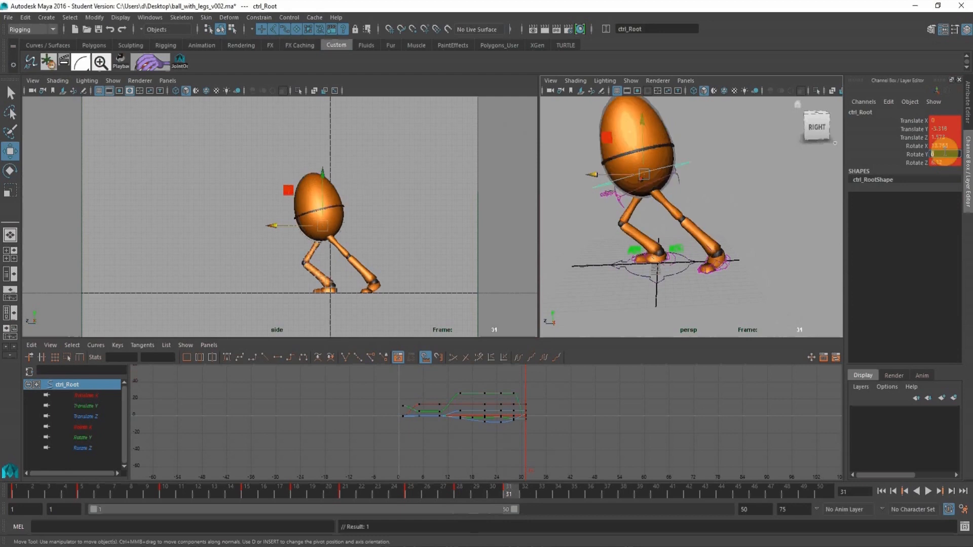
pyautogui.click(938, 162)
pyautogui.write('0')
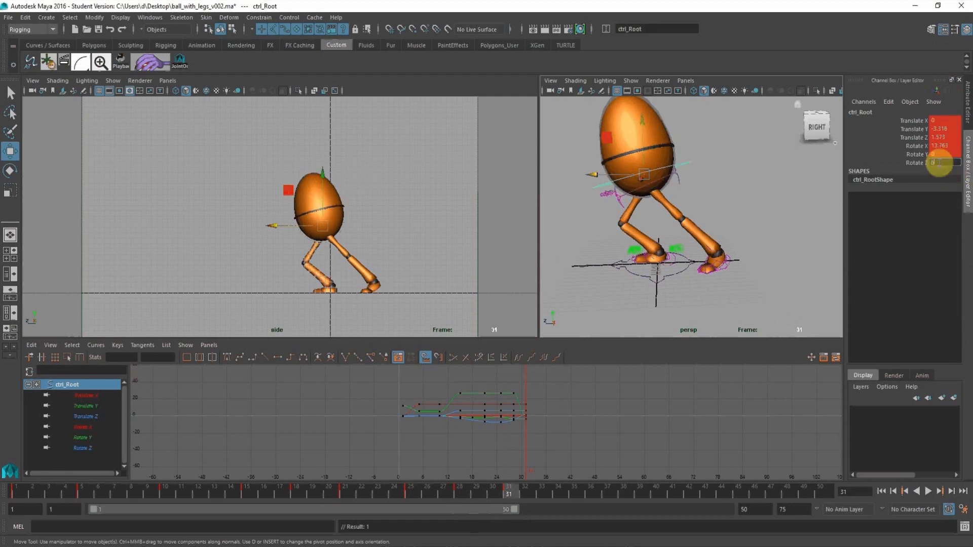
pyautogui.press('Return')
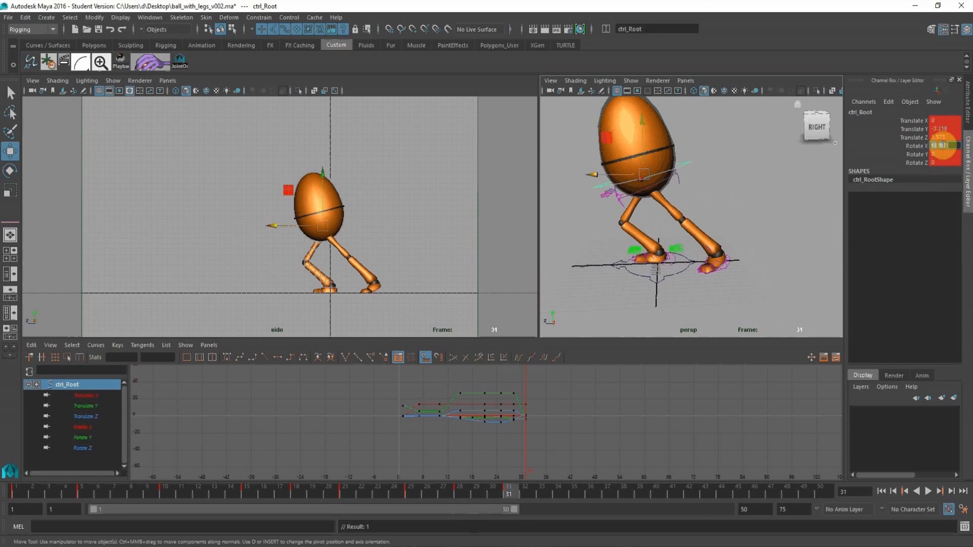
pyautogui.write('0')
pyautogui.press('Return')
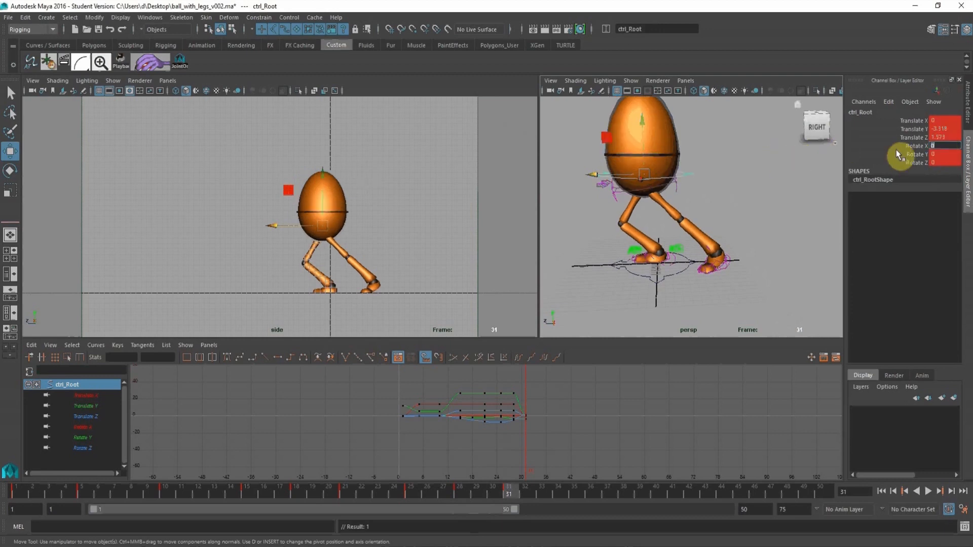
# Tilt the root control forward to about 28.8 in Rotate X at frame 31 and scrub back through the motion.
pyautogui.click(911, 146)
pyautogui.moveTo(672, 157); pyautogui.dragTo(631, 165, button='middle')
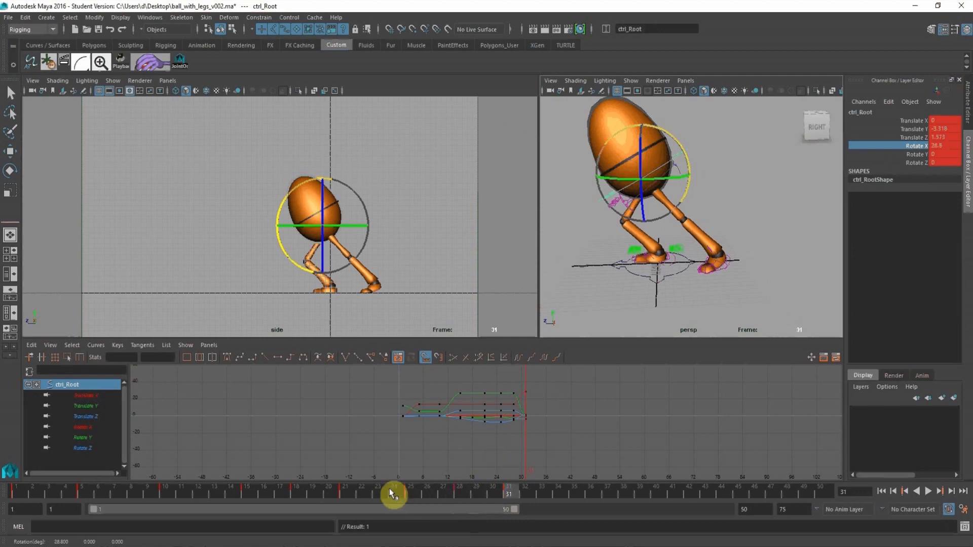
pyautogui.moveTo(392, 494); pyautogui.dragTo(470, 491)
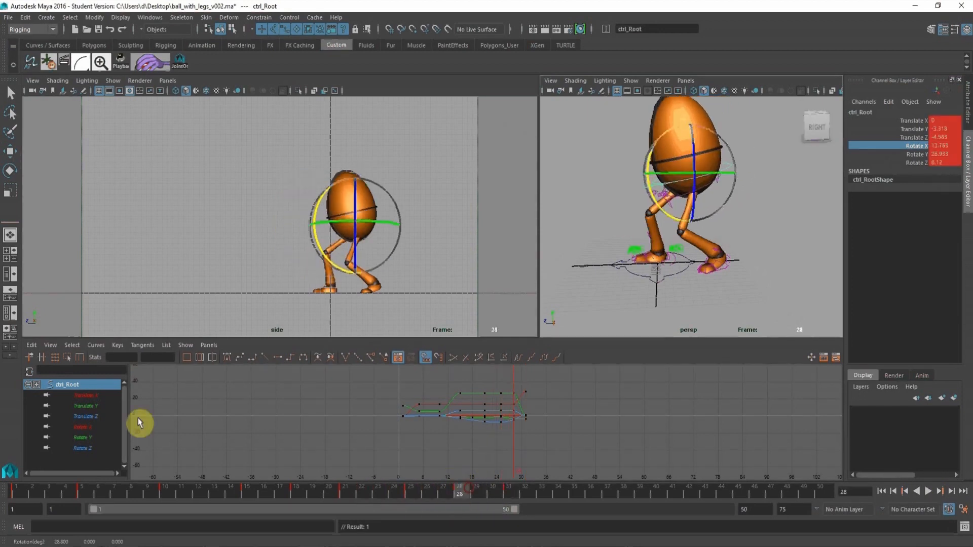
# Raise the root control's Rotate X key at frame 28 in its curve, scrub the motion and clear the selection.
pyautogui.click(83, 427)
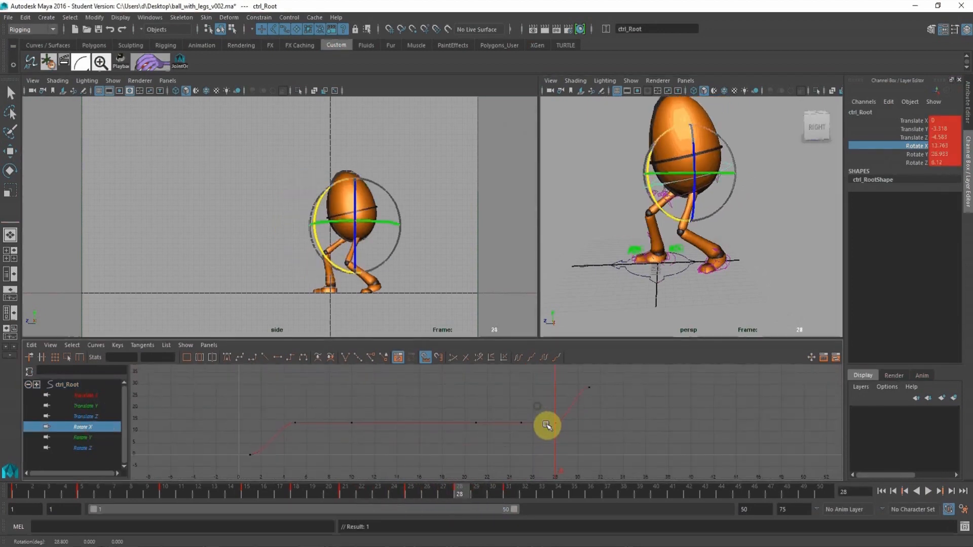
pyautogui.moveTo(545, 409); pyautogui.dragTo(586, 461)
pyautogui.moveTo(573, 443); pyautogui.dragTo(571, 424, button='middle')
pyautogui.moveTo(365, 487); pyautogui.dragTo(427, 489)
pyautogui.click(469, 234)
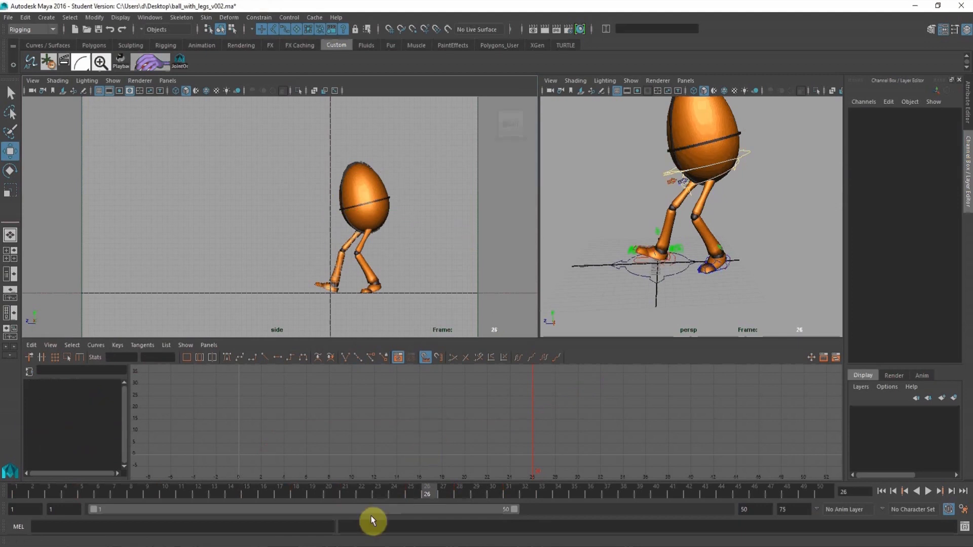
# Scrub to the end of the lunge and select and key the right leg control at frame 31.
pyautogui.moveTo(352, 490); pyautogui.dragTo(519, 479)
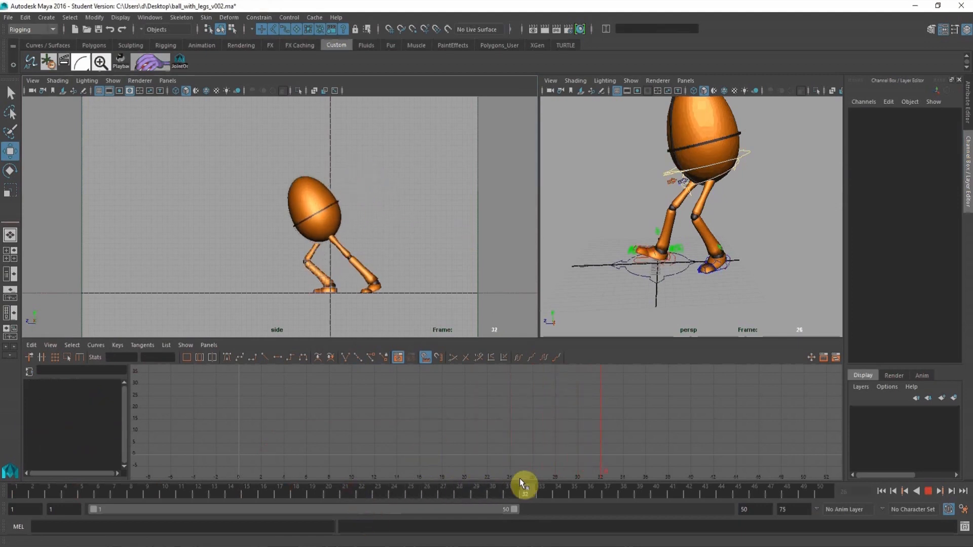
pyautogui.click(674, 261)
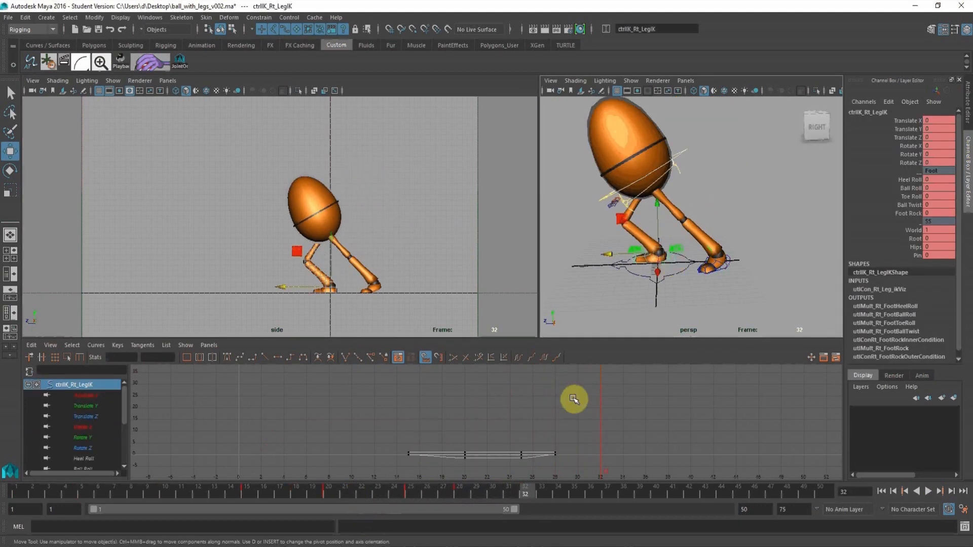
pyautogui.click(684, 149)
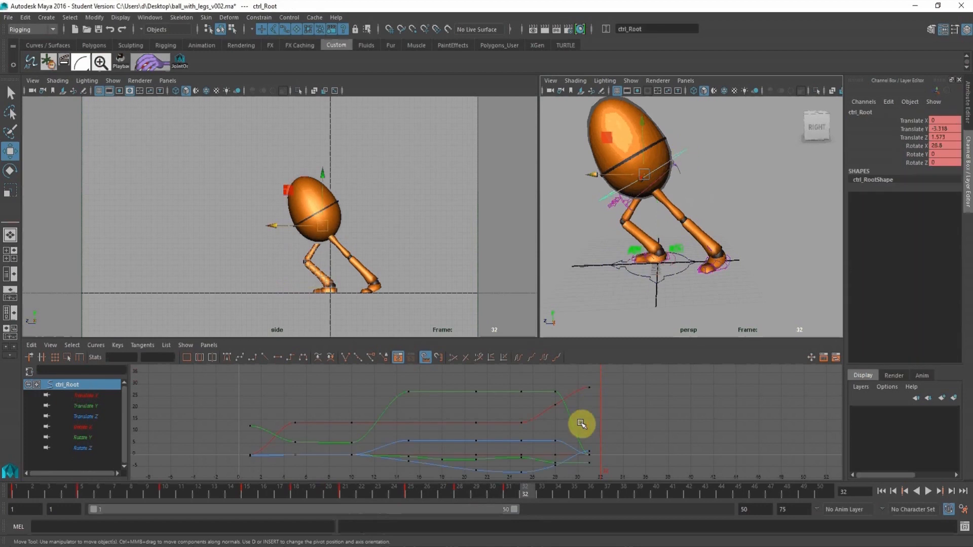
pyautogui.click(507, 491)
pyautogui.click(675, 264)
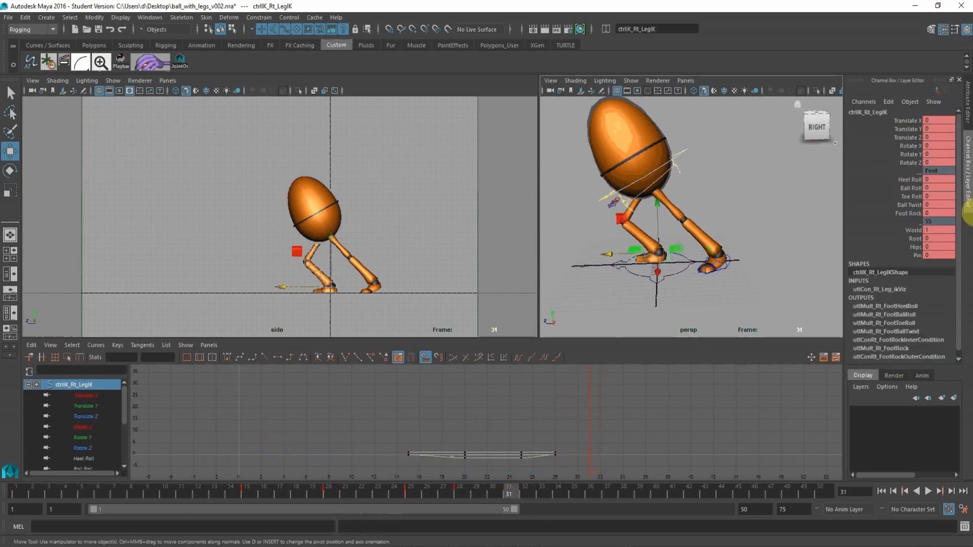
pyautogui.click(910, 180)
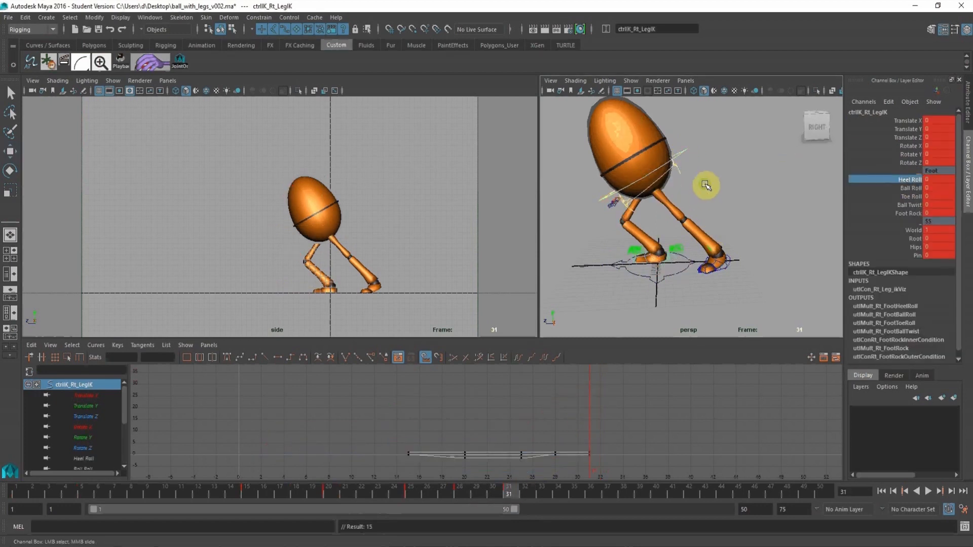
pyautogui.moveTo(705, 185); pyautogui.dragTo(714, 184, button='middle')
pyautogui.hotkey('ctrl', 'z')
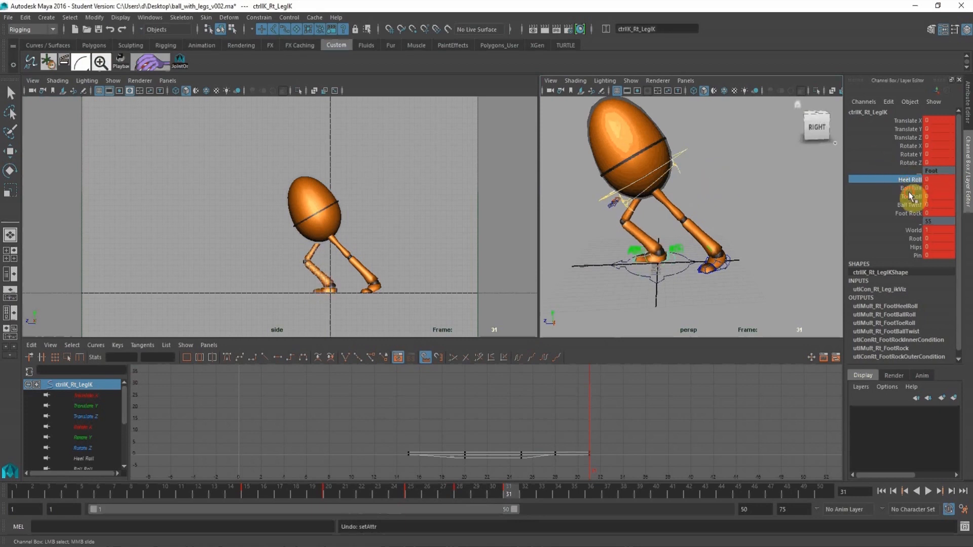
# Raise the right leg control's Ball Roll to about 2.3 at frame 31 and key it.
pyautogui.click(910, 188)
pyautogui.moveTo(745, 202); pyautogui.dragTo(756, 200, button='middle')
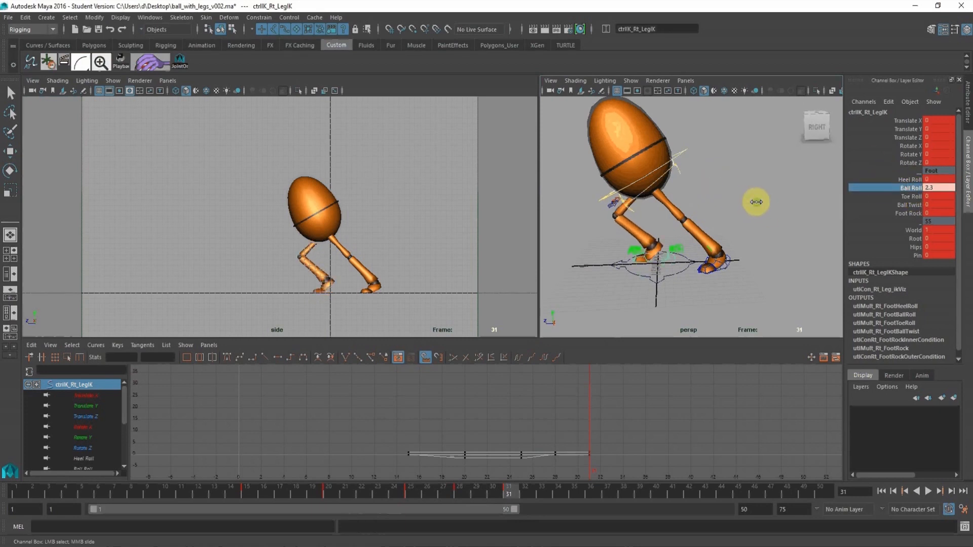
pyautogui.press('s')
pyautogui.click(589, 454)
# Clear the selection and play the animation from frame 20 to review the right heel lift.
pyautogui.click(322, 494)
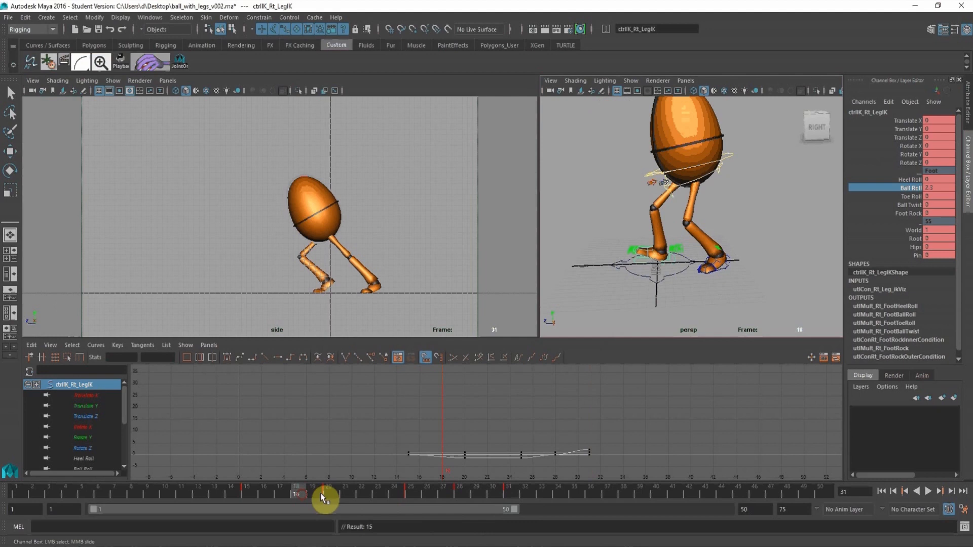
pyautogui.click(415, 258)
pyautogui.click(929, 492)
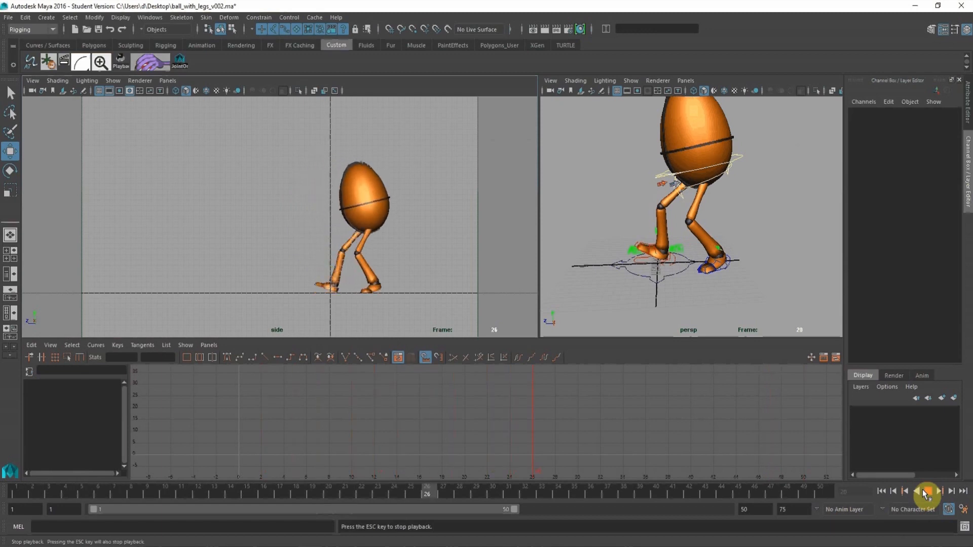
pyautogui.click(928, 490)
pyautogui.click(784, 238)
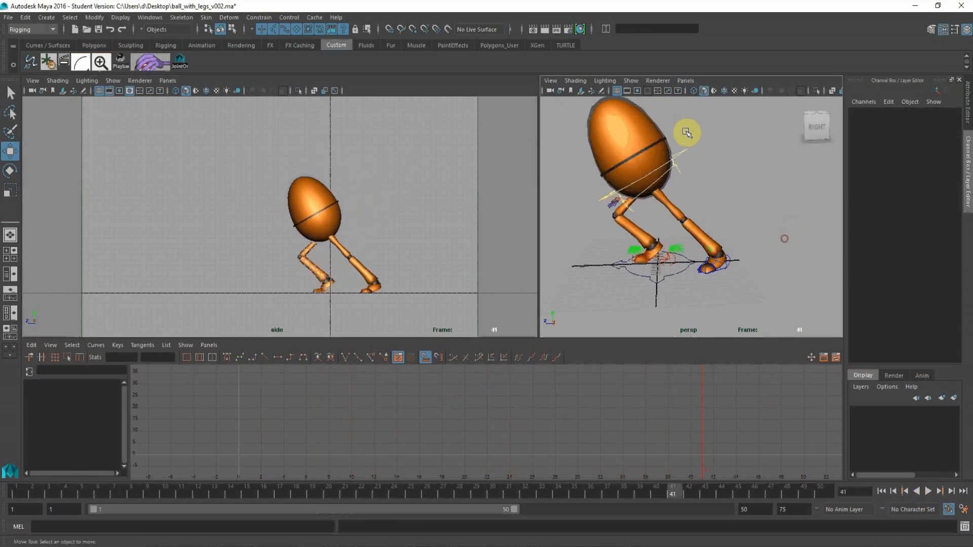
# At frame 34, move the root control to about -1.29 in Translate Y and 8.43 in Translate Z.
pyautogui.click(686, 160)
pyautogui.moveTo(517, 490); pyautogui.dragTo(533, 491)
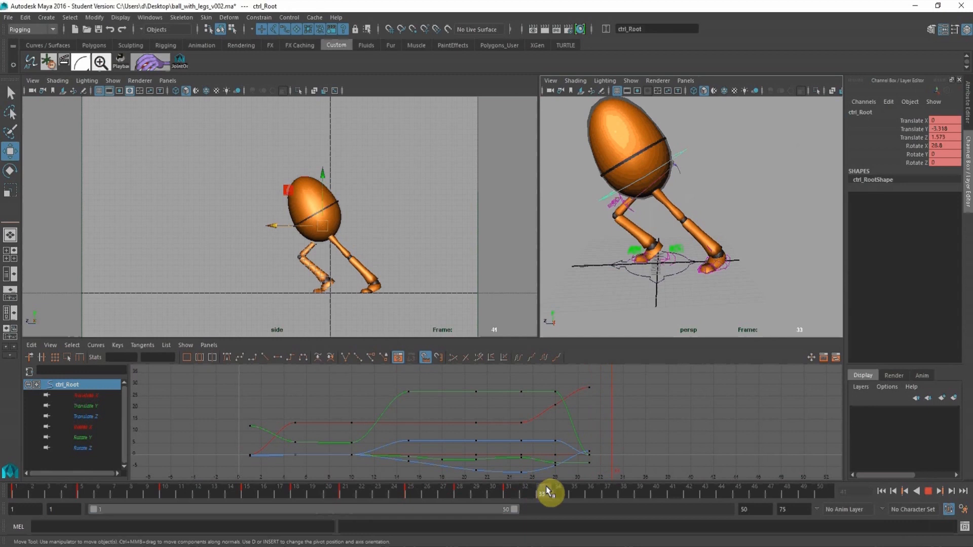
pyautogui.click(645, 183)
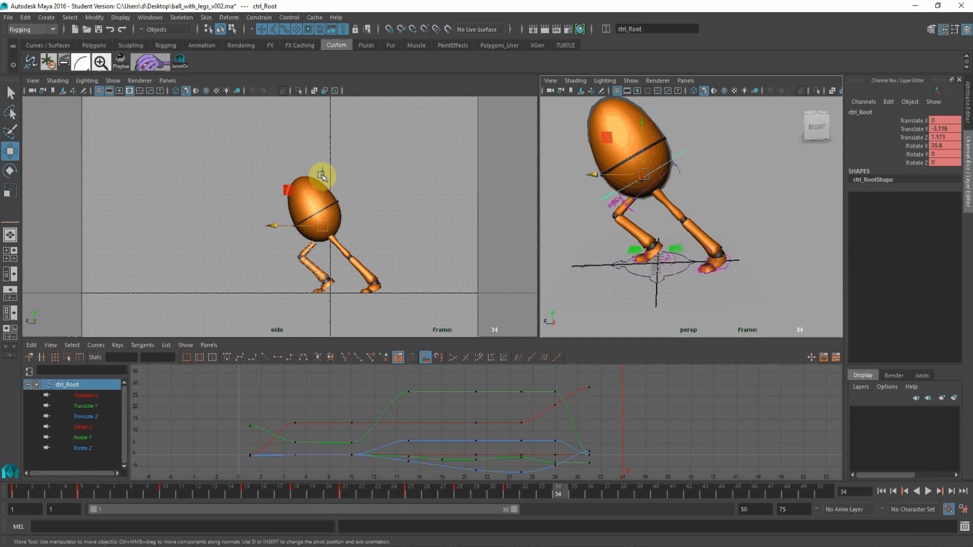
pyautogui.moveTo(321, 176); pyautogui.dragTo(236, 226)
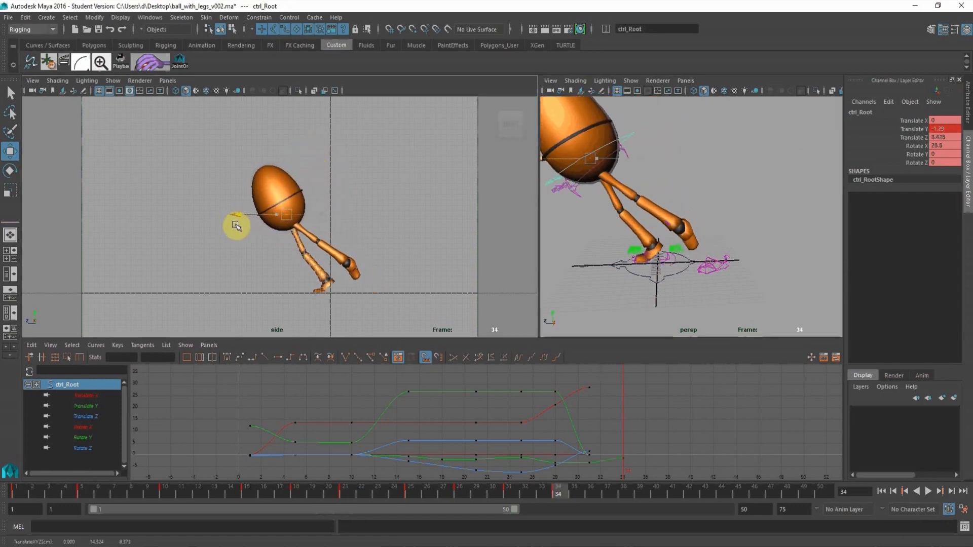
# Key the left leg control at frames 34 and 31, then select its frame 31 keys in the curves.
pyautogui.click(729, 256)
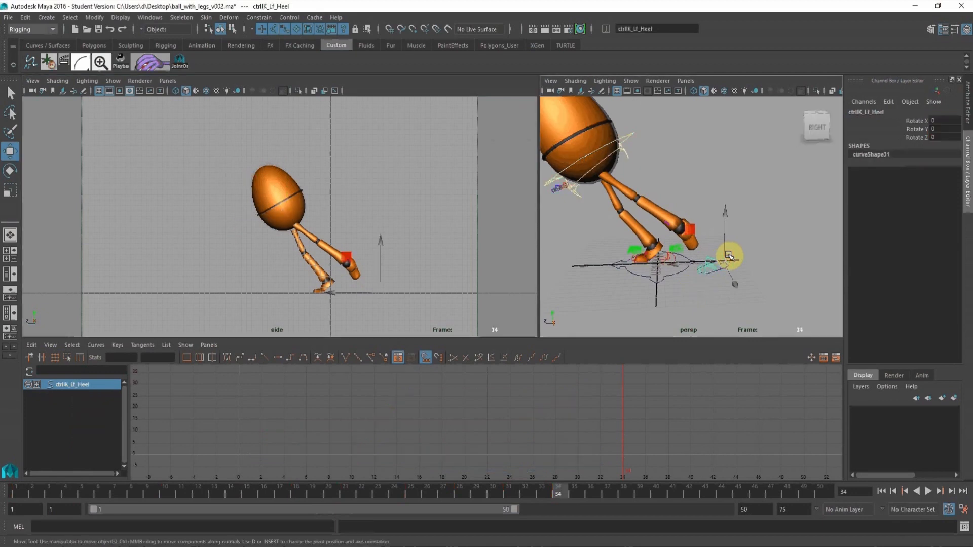
pyautogui.press('s')
pyautogui.click(755, 249)
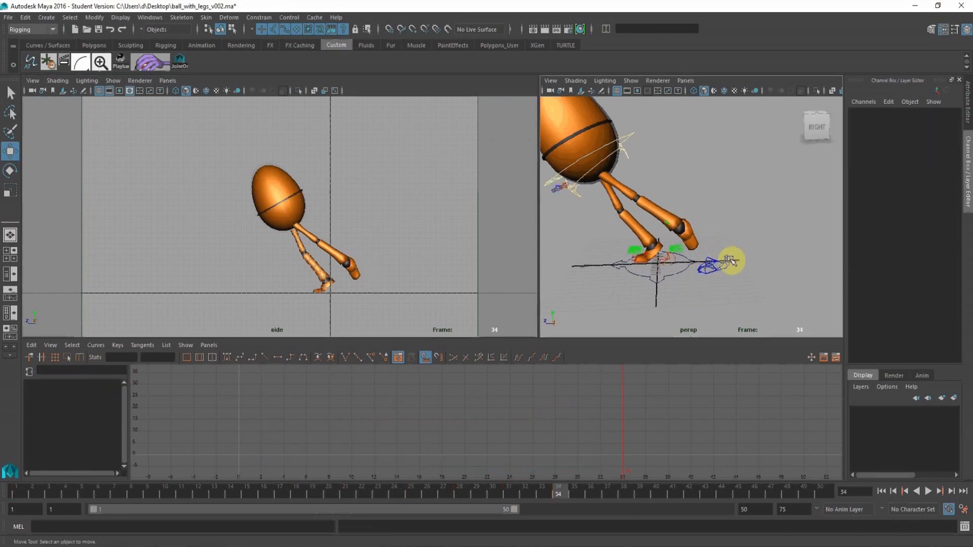
pyautogui.click(730, 261)
pyautogui.press('s')
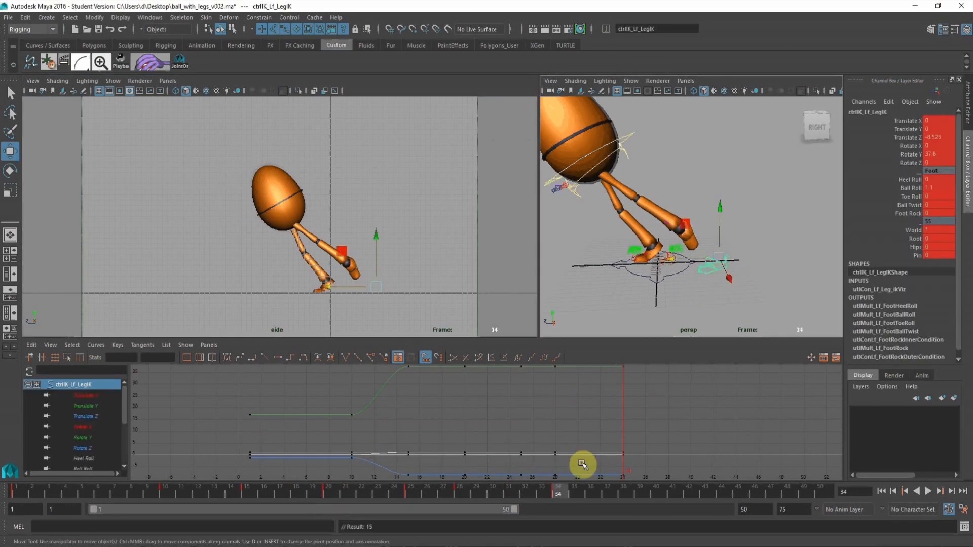
pyautogui.click(499, 488)
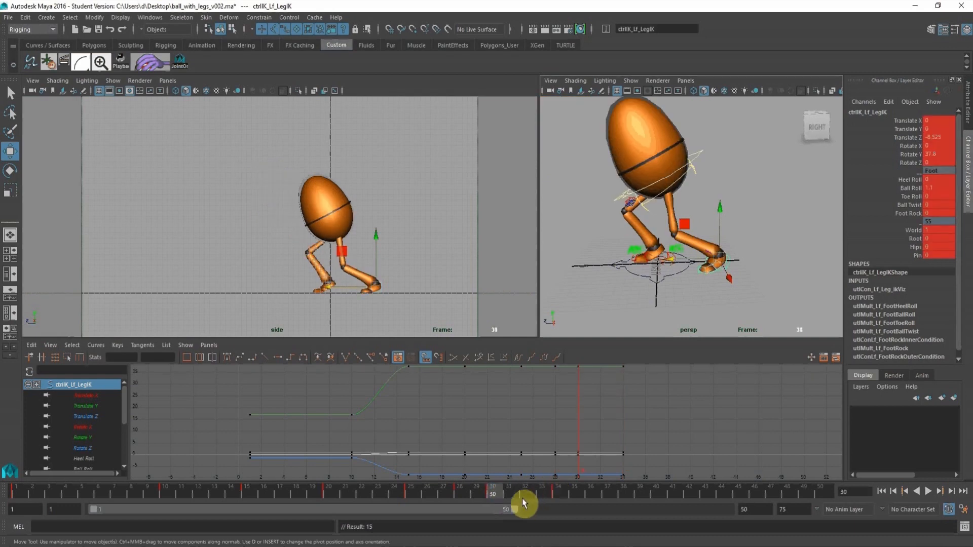
pyautogui.keyDown('alt'); pyautogui.keyDown('shift'); pyautogui.moveTo(585, 406); pyautogui.dragTo(569, 472, button='right'); pyautogui.keyUp('shift'); pyautogui.keyUp('alt')
pyautogui.keyDown('alt'); pyautogui.keyDown('shift'); pyautogui.moveTo(569, 400); pyautogui.dragTo(568, 387, button='middle'); pyautogui.keyUp('shift'); pyautogui.keyUp('alt')
pyautogui.moveTo(567, 379); pyautogui.dragTo(590, 436)
# At frame 34, move the left leg control to about 3.09 in Translate Y and 6.25 in Translate Z, key it and scrub the motion.
pyautogui.click(559, 488)
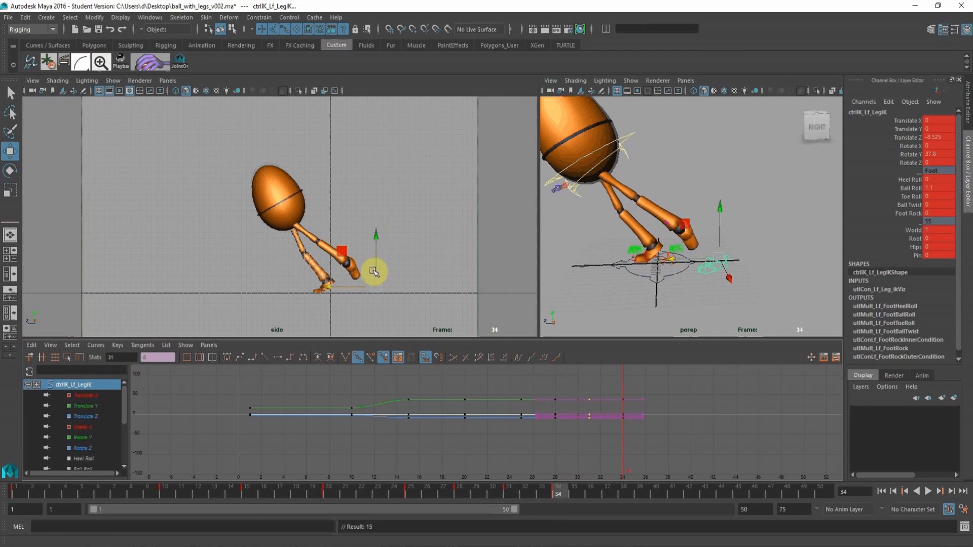
pyautogui.moveTo(374, 288); pyautogui.dragTo(298, 274)
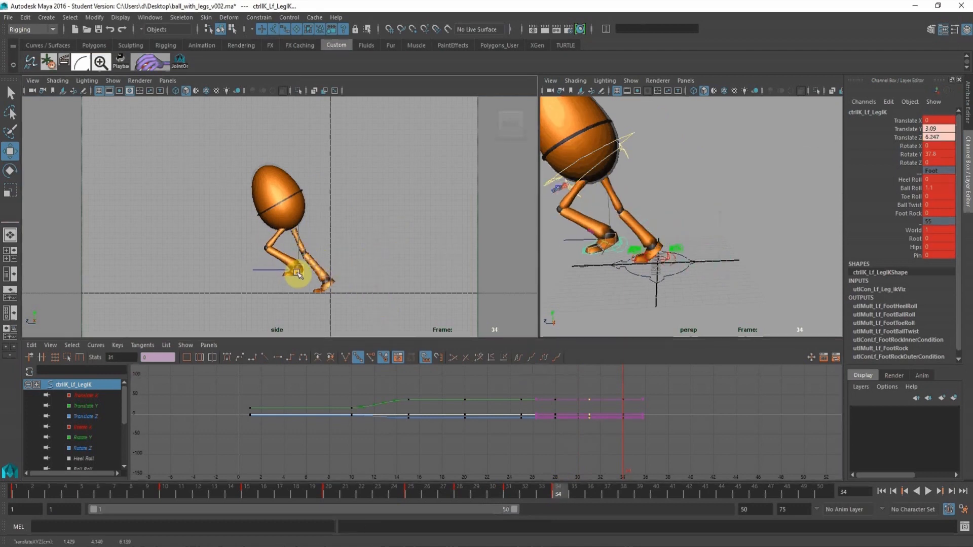
pyautogui.press('s')
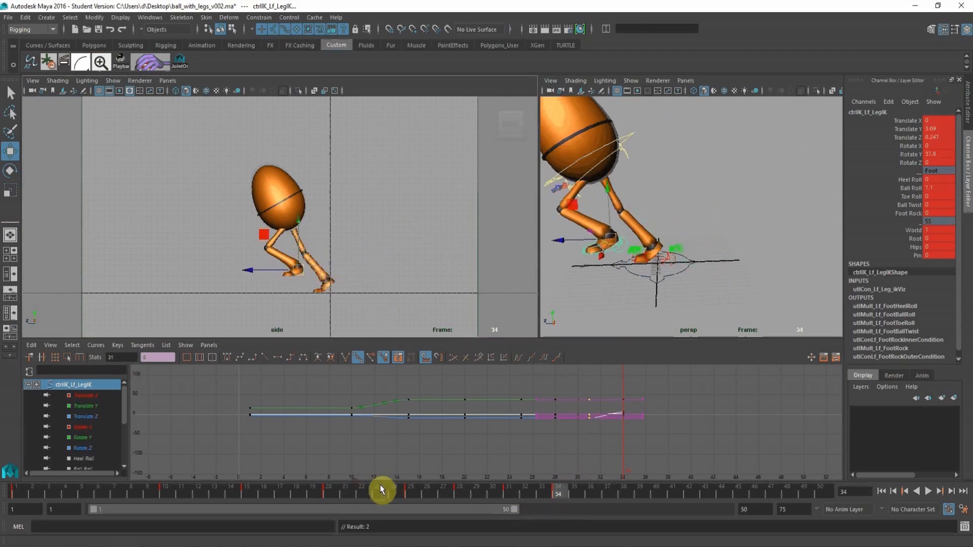
pyautogui.moveTo(382, 490)
pyautogui.mouseDown()
pyautogui.moveTo(347, 491)
pyautogui.moveTo(533, 491)
pyautogui.moveTo(559, 504)
pyautogui.mouseUp()
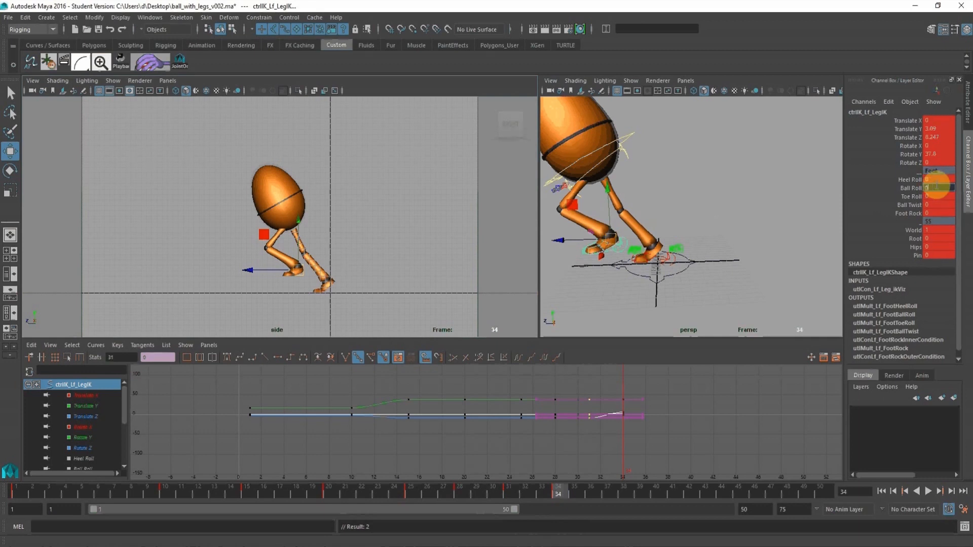
# Set the left leg control's Ball Roll and Rotate Y to 0 and its Rotate X to about 53.4 at frame 34.
pyautogui.click(907, 155)
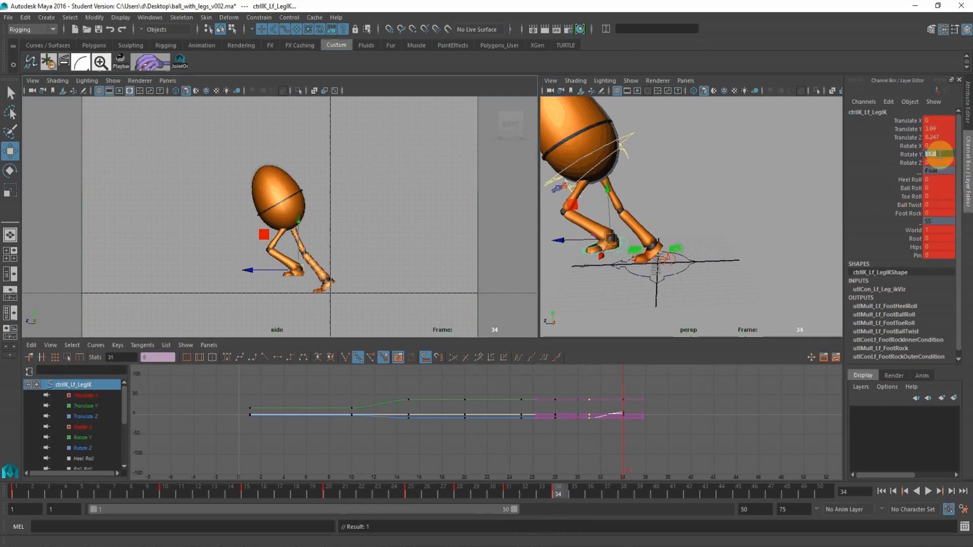
pyautogui.click(910, 146)
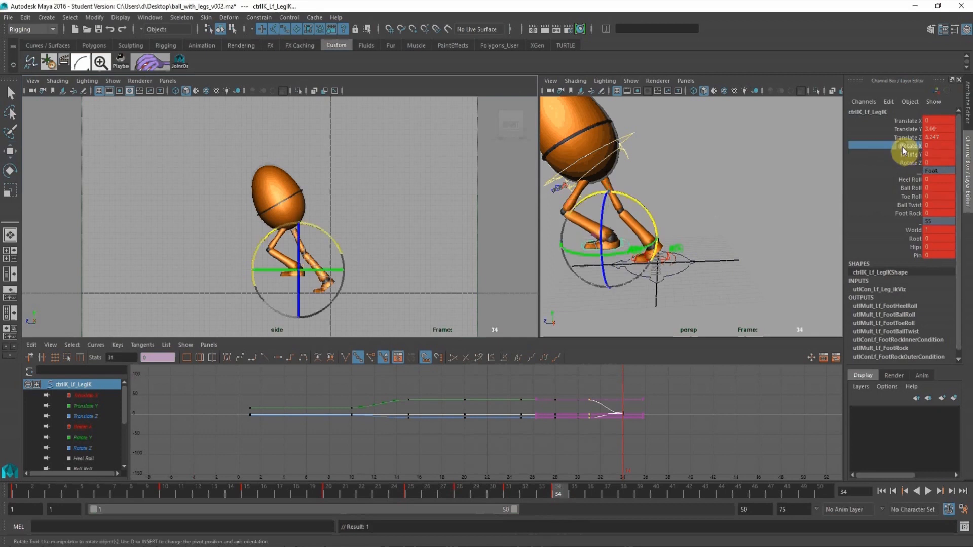
pyautogui.moveTo(391, 233); pyautogui.dragTo(487, 235, button='middle')
pyautogui.click(10, 151)
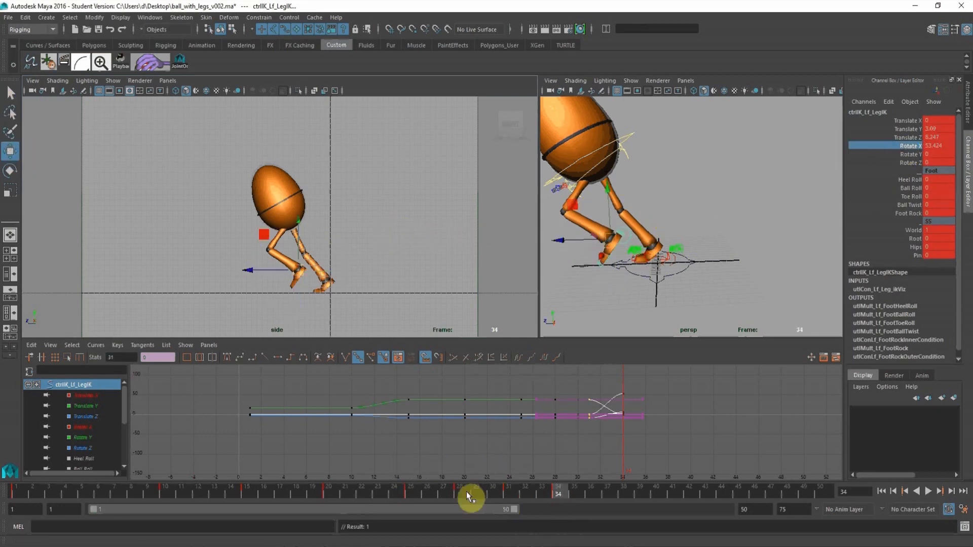
# Play back the forward step and scrub through to frame 34 to check the left leg's swing.
pyautogui.click(412, 494)
pyautogui.click(929, 492)
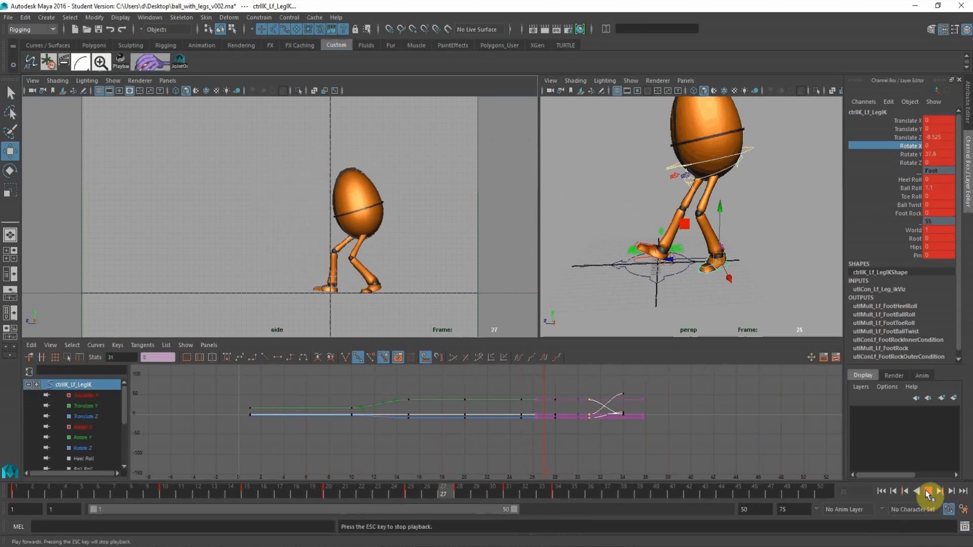
pyautogui.click(928, 491)
pyautogui.moveTo(480, 488); pyautogui.dragTo(558, 491)
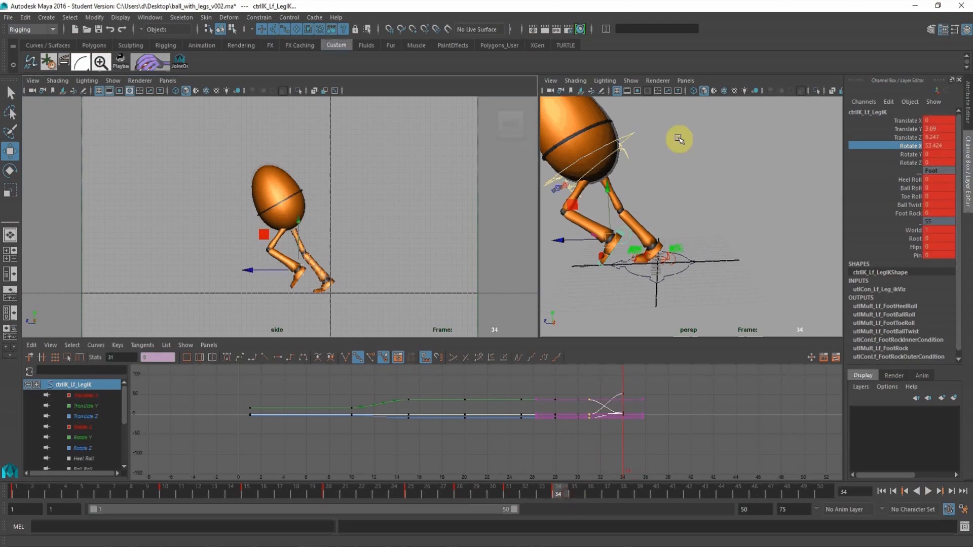
# Key the root control at frame 34 and raise it to about -1 in Translate Y.
pyautogui.click(631, 138)
pyautogui.press('s')
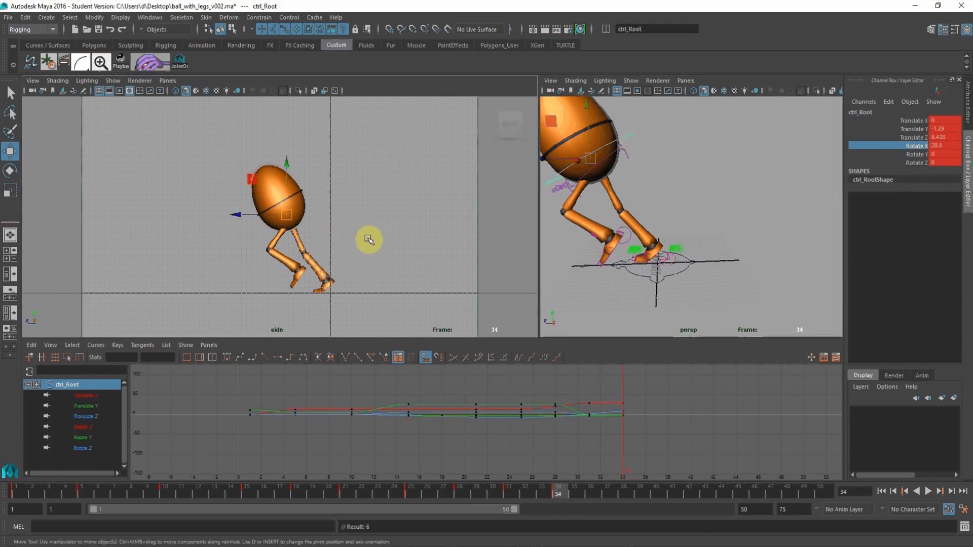
pyautogui.keyDown('shift'); pyautogui.click(283, 162); pyautogui.keyUp('shift')
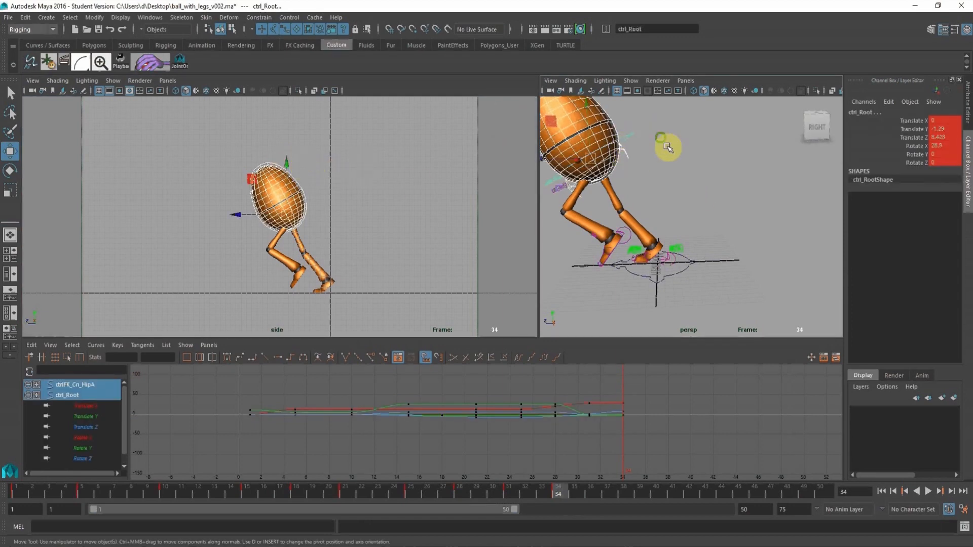
pyautogui.scroll(2, 664, 146)
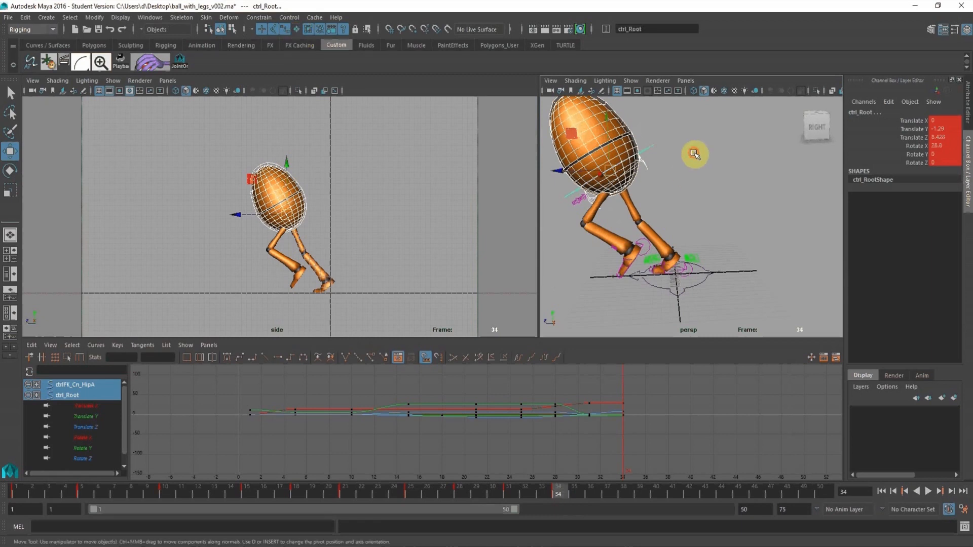
pyautogui.click(645, 134)
pyautogui.moveTo(645, 134); pyautogui.dragTo(656, 168)
pyautogui.moveTo(287, 164); pyautogui.dragTo(276, 160)
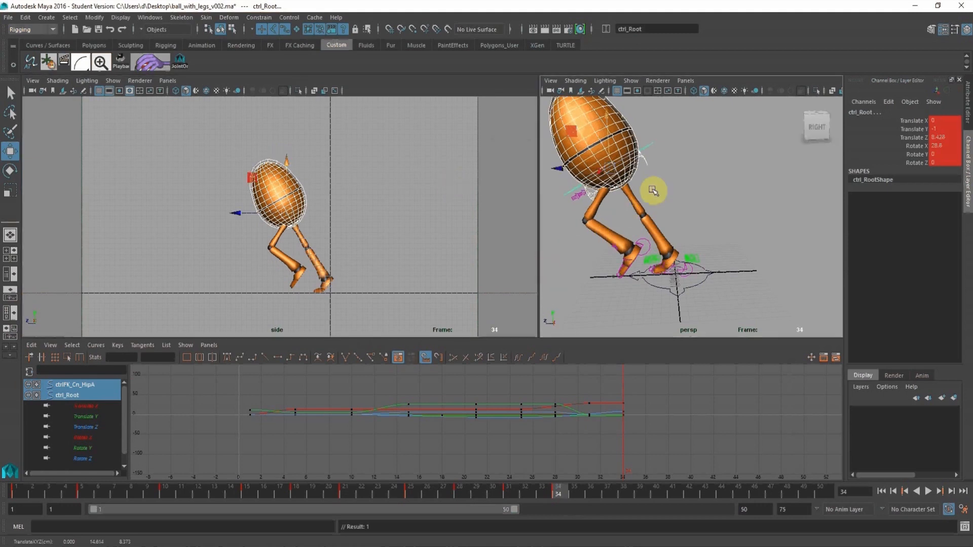
# Move the left leg control up and forward to about 4.8 in Translate Y and 9.63 in Translate Z at frame 34.
pyautogui.scroll(5, 659, 230)
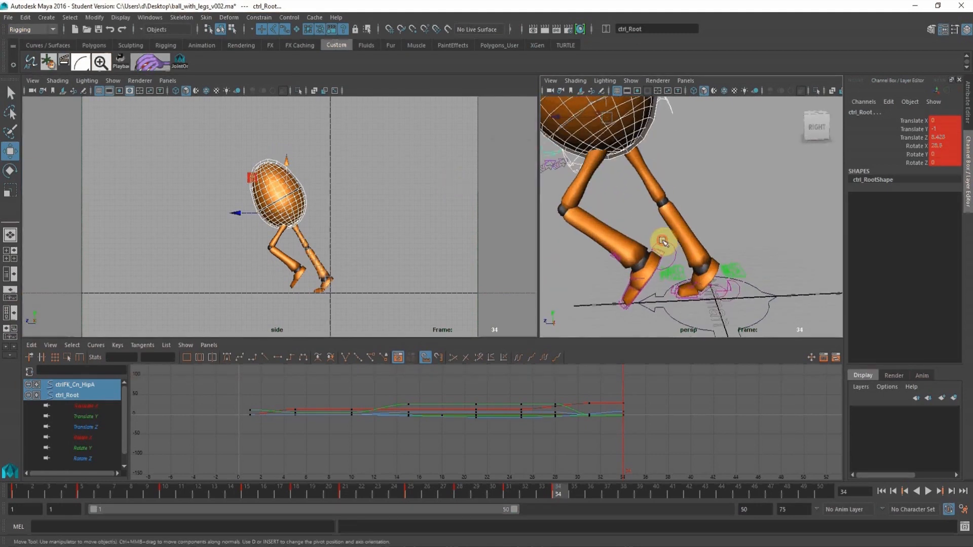
pyautogui.click(273, 238)
pyautogui.moveTo(301, 223); pyautogui.dragTo(233, 252)
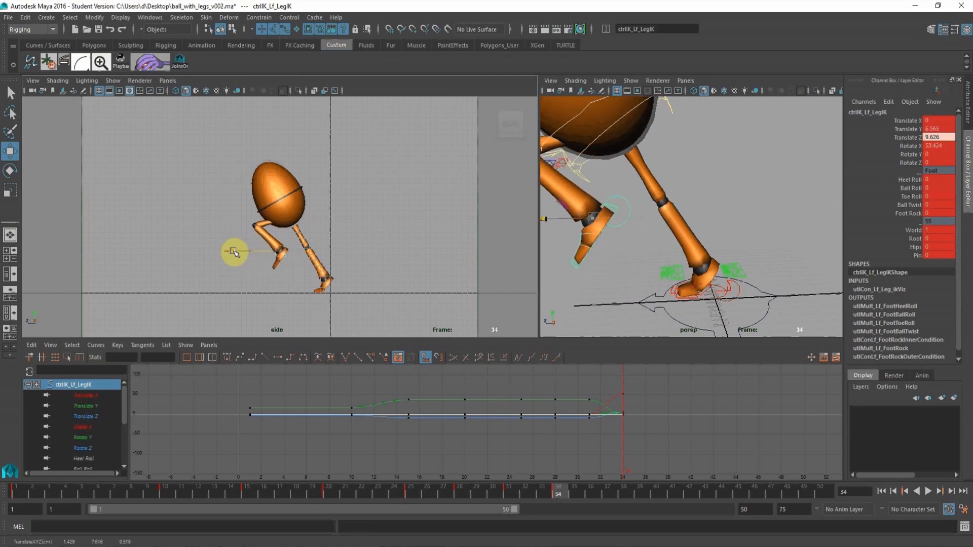
pyautogui.click(281, 209)
pyautogui.moveTo(281, 199); pyautogui.dragTo(280, 208)
# Rotate the left leg control to about 71.7 in Rotate X at frame 34 and return to frame 31 to compare.
pyautogui.click(16, 168)
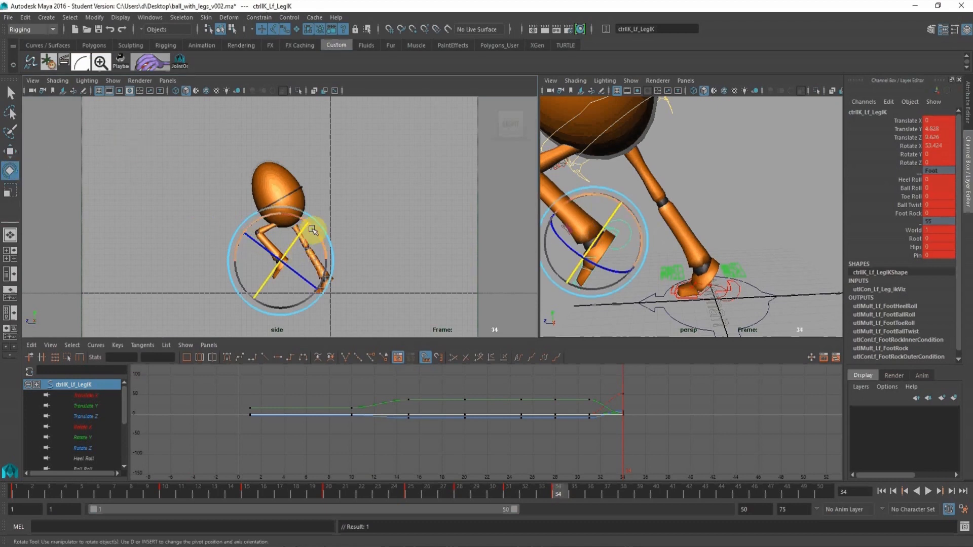
pyautogui.moveTo(315, 231); pyautogui.dragTo(303, 223)
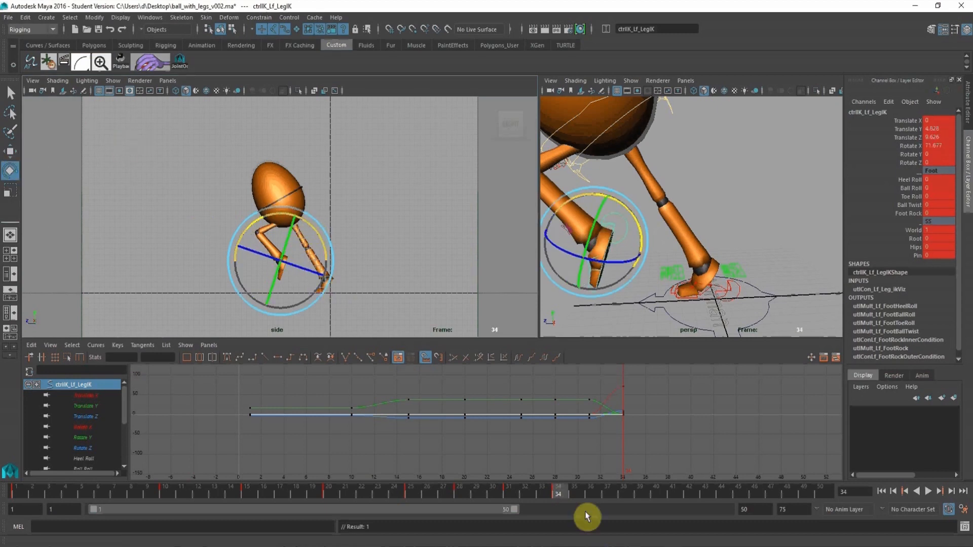
pyautogui.click(504, 487)
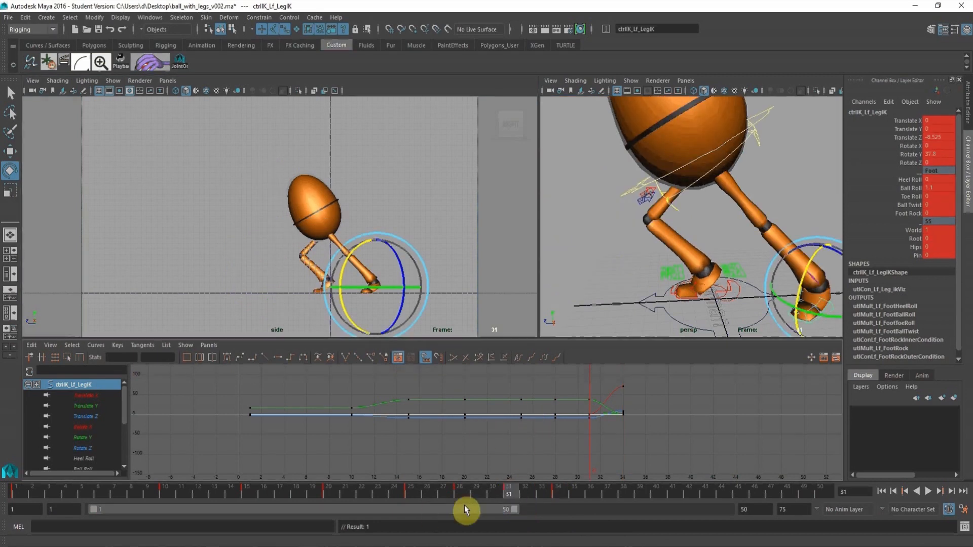
# Play back the animation from frame 19 and scrub to frame 34 to check the left leg's forward swing.
pyautogui.click(312, 494)
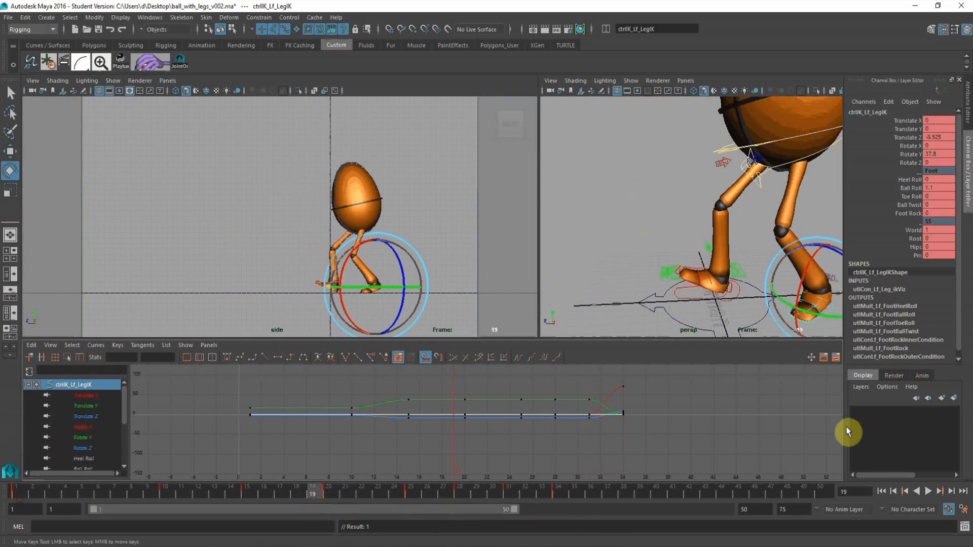
pyautogui.click(927, 491)
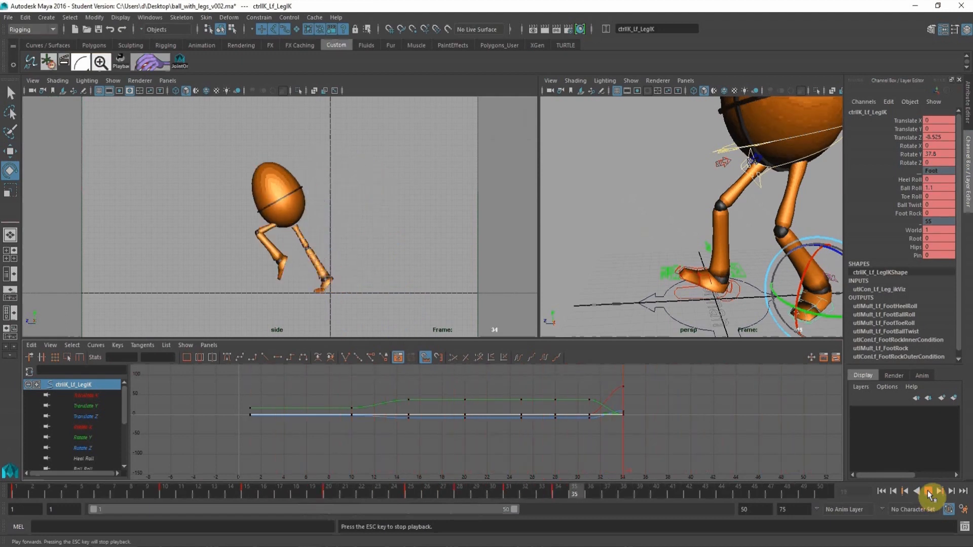
pyautogui.click(927, 490)
pyautogui.moveTo(458, 491); pyautogui.dragTo(561, 498)
# Key the root control and both leg controls together at frame 34.
pyautogui.keyDown('alt'); pyautogui.moveTo(677, 206); pyautogui.dragTo(672, 256, button='right'); pyautogui.keyUp('alt')
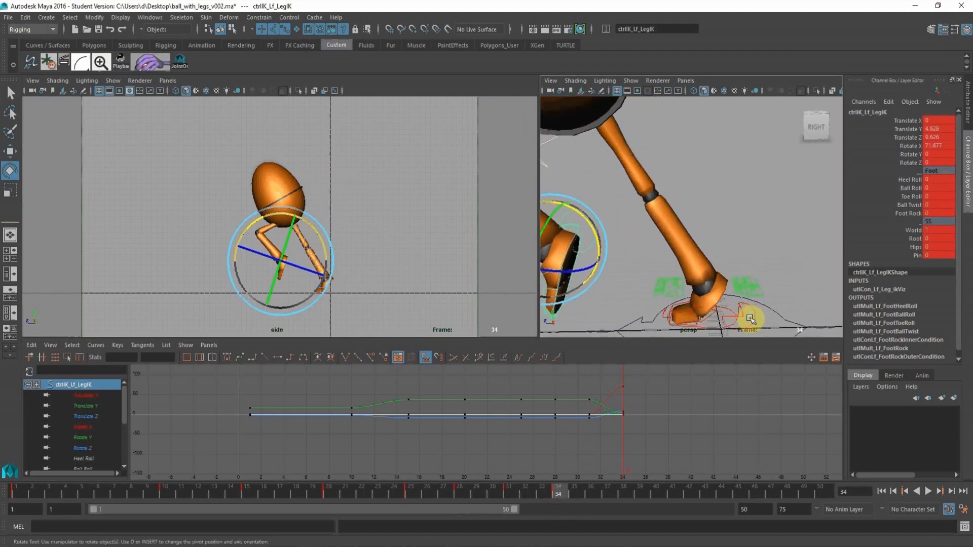
pyautogui.click(750, 312)
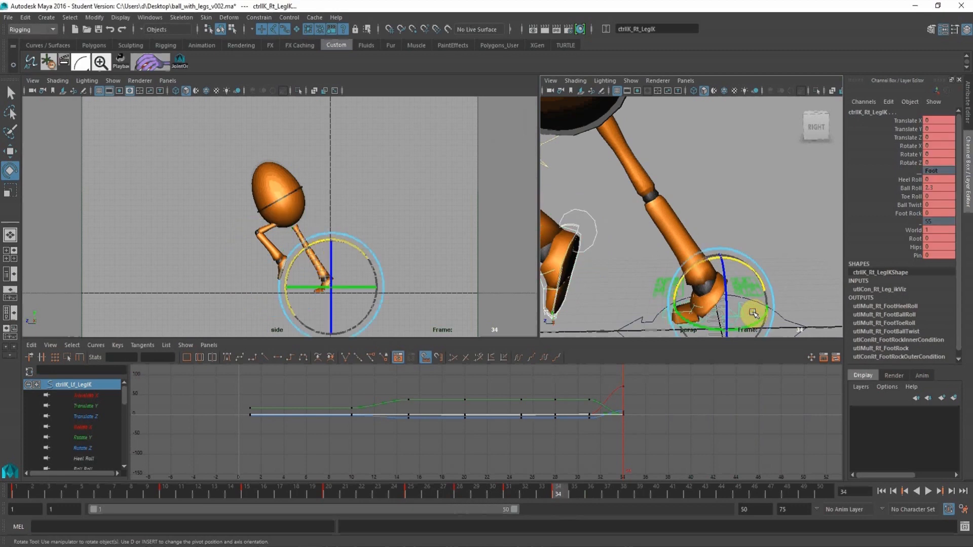
pyautogui.keyDown('alt'); pyautogui.moveTo(708, 167); pyautogui.dragTo(670, 213, button='middle'); pyautogui.keyUp('alt')
pyautogui.click(700, 157)
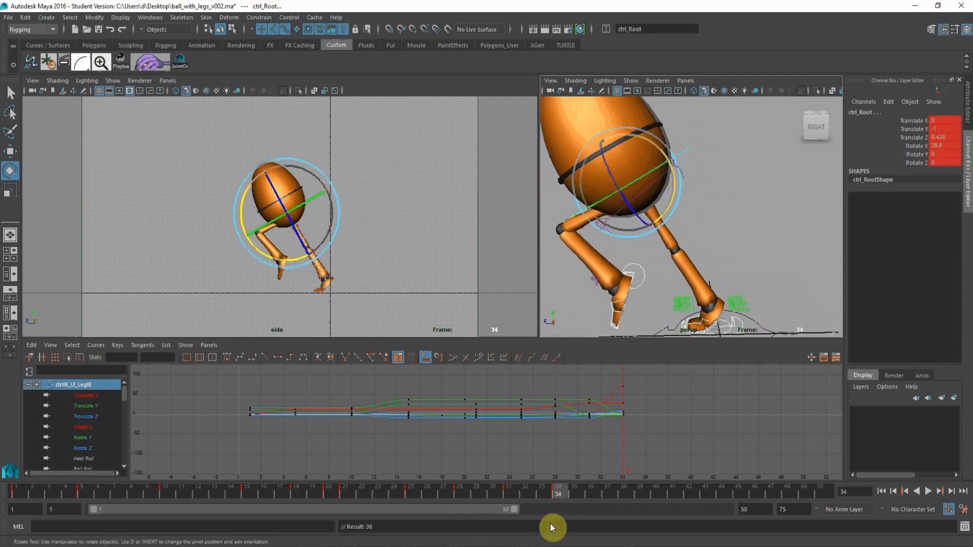
# Move the root control up and forward to about 6.05 in Translate Y and 23.39 in Translate Z and key it at frame 38.
pyautogui.click(615, 492)
pyautogui.scroll(-5, 739, 226)
pyautogui.click(780, 150)
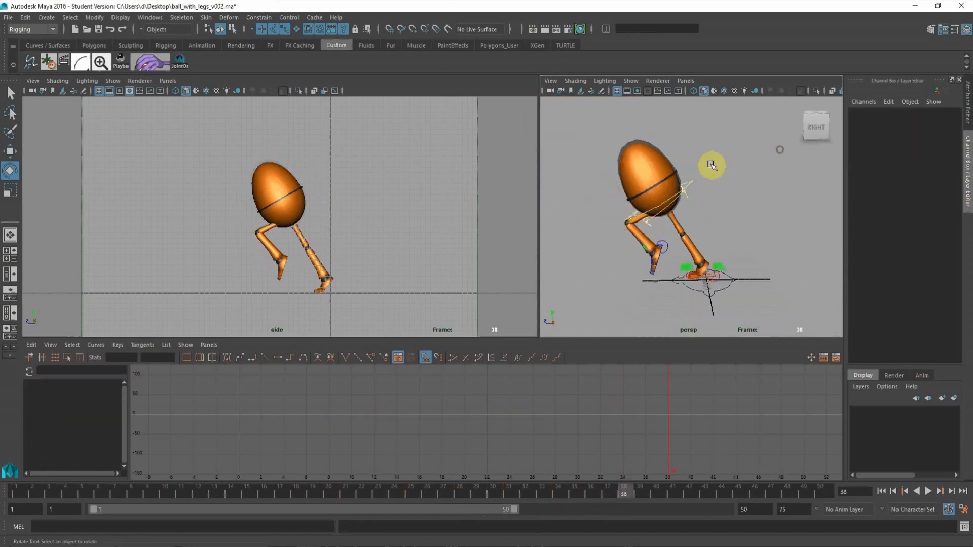
pyautogui.click(692, 185)
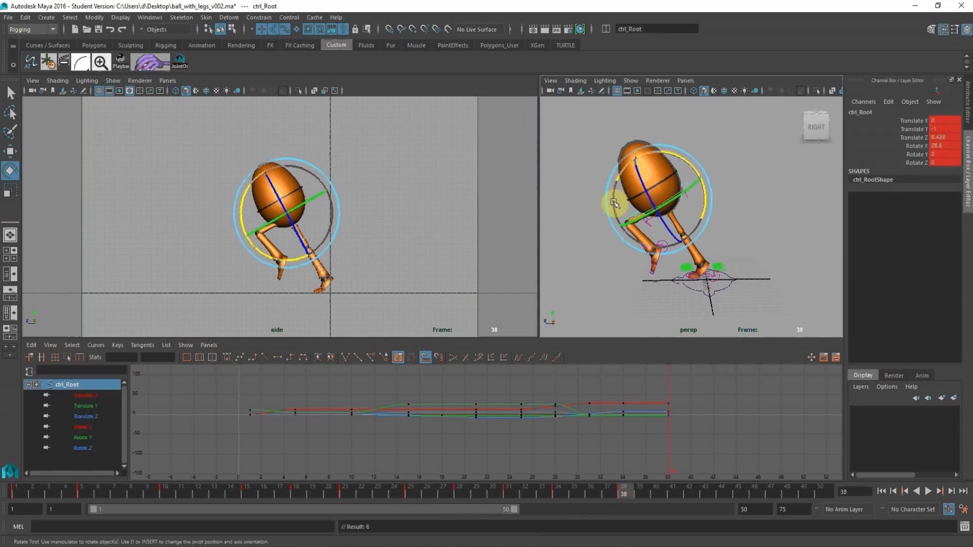
pyautogui.click(11, 152)
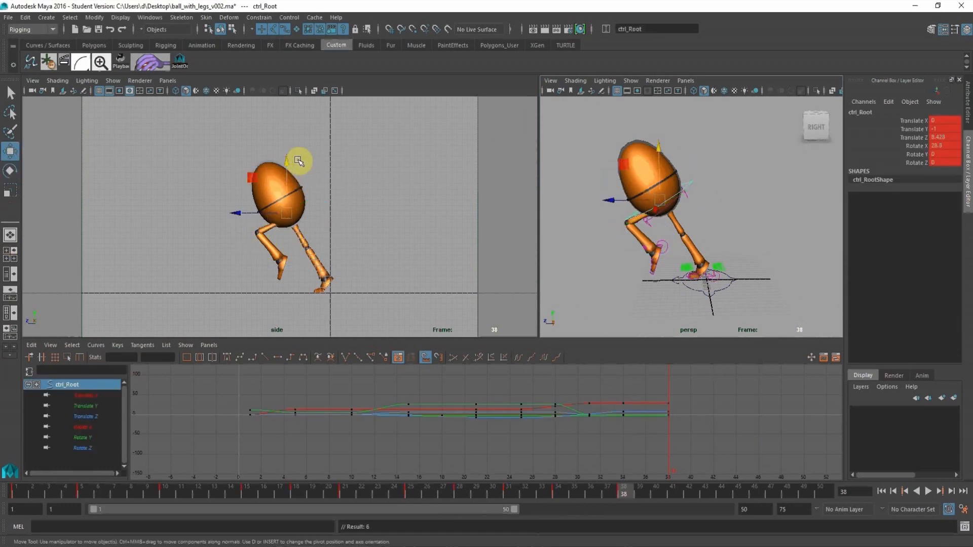
pyautogui.moveTo(288, 161); pyautogui.dragTo(155, 163)
pyautogui.press('s')
# Move the left leg control forward and up to about 21.32 in Translate Z and 14.12 in Translate Y at frame 38.
pyautogui.keyDown('alt'); pyautogui.moveTo(619, 259); pyautogui.dragTo(619, 242, button='middle'); pyautogui.keyUp('alt')
pyautogui.keyDown('alt'); pyautogui.moveTo(619, 241); pyautogui.dragTo(701, 268, button='right'); pyautogui.keyUp('alt')
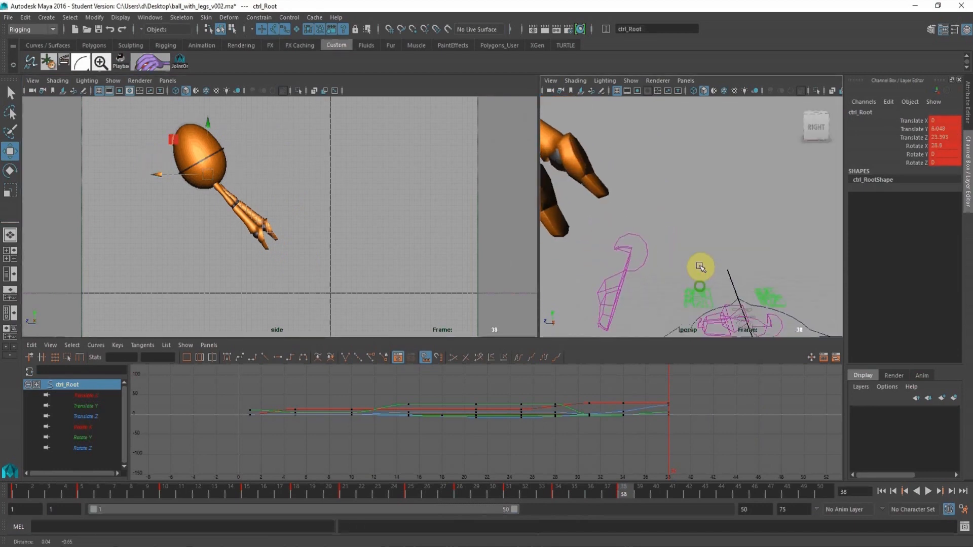
pyautogui.keyDown('alt'); pyautogui.moveTo(702, 267); pyautogui.dragTo(705, 240, button='middle'); pyautogui.keyUp('alt')
pyautogui.click(652, 216)
pyautogui.keyDown('alt'); pyautogui.moveTo(675, 243); pyautogui.dragTo(596, 218, button='right'); pyautogui.keyUp('alt')
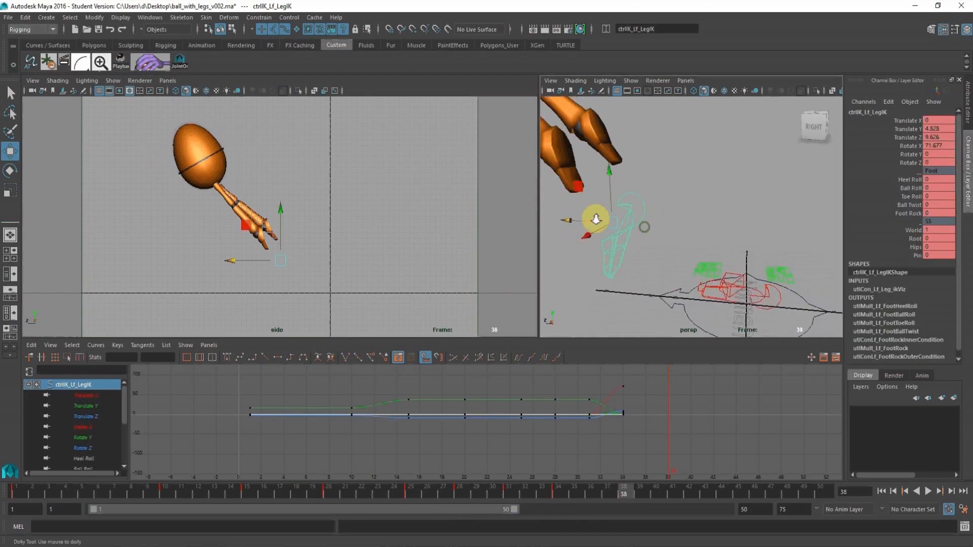
pyautogui.keyDown('alt'); pyautogui.moveTo(595, 218); pyautogui.dragTo(494, 201); pyautogui.keyUp('alt')
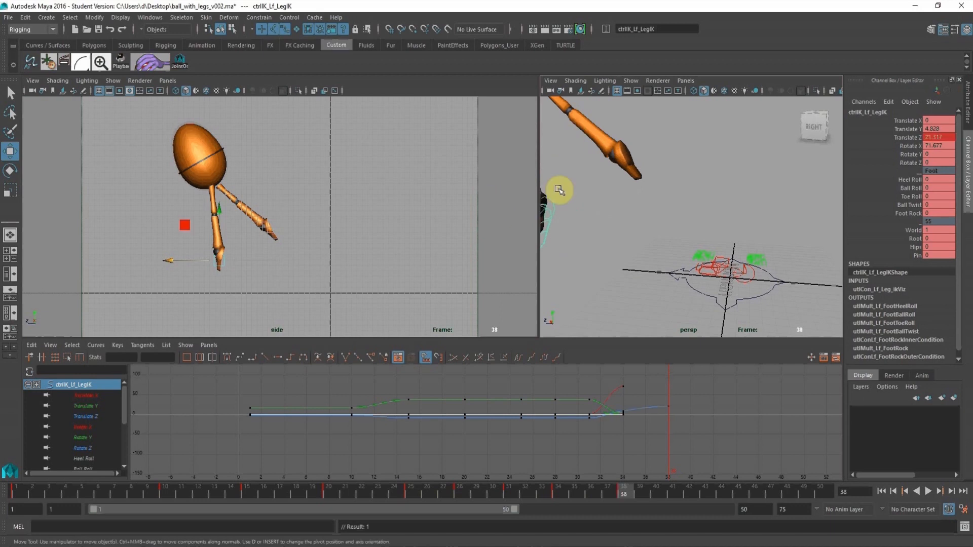
pyautogui.keyDown('alt'); pyautogui.moveTo(558, 191); pyautogui.dragTo(648, 95); pyautogui.keyUp('alt')
pyautogui.keyDown('alt'); pyautogui.moveTo(752, 217); pyautogui.dragTo(768, 310); pyautogui.keyUp('alt')
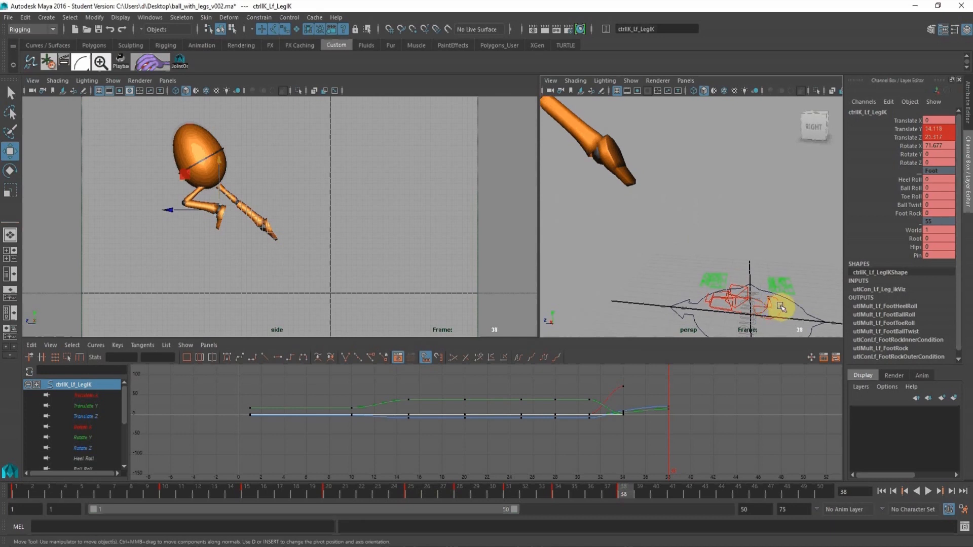
# Move the right leg control up and forward to about 9.46 in Translate Y and 12.84 in Translate Z at frame 38.
pyautogui.click(710, 295)
pyautogui.click(587, 264)
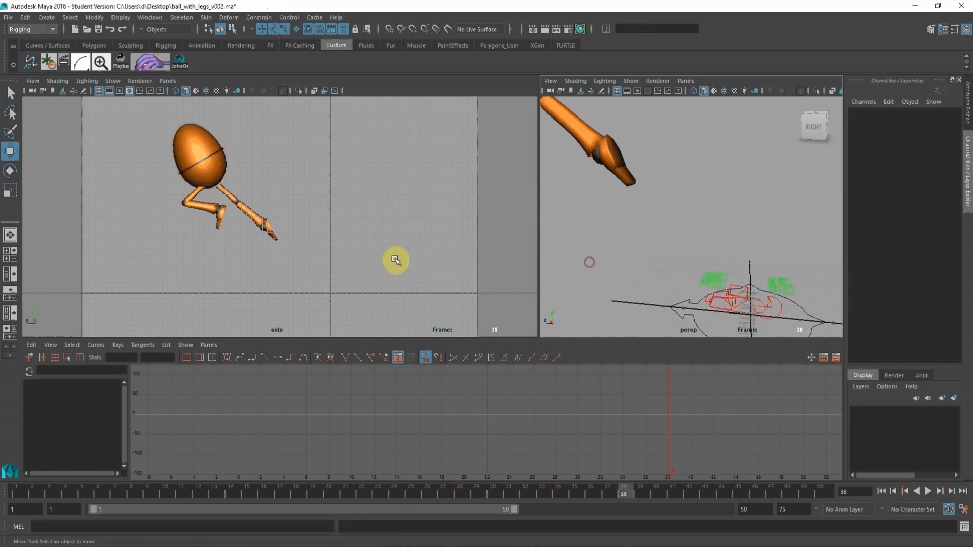
pyautogui.hotkey('ctrl', 'z')
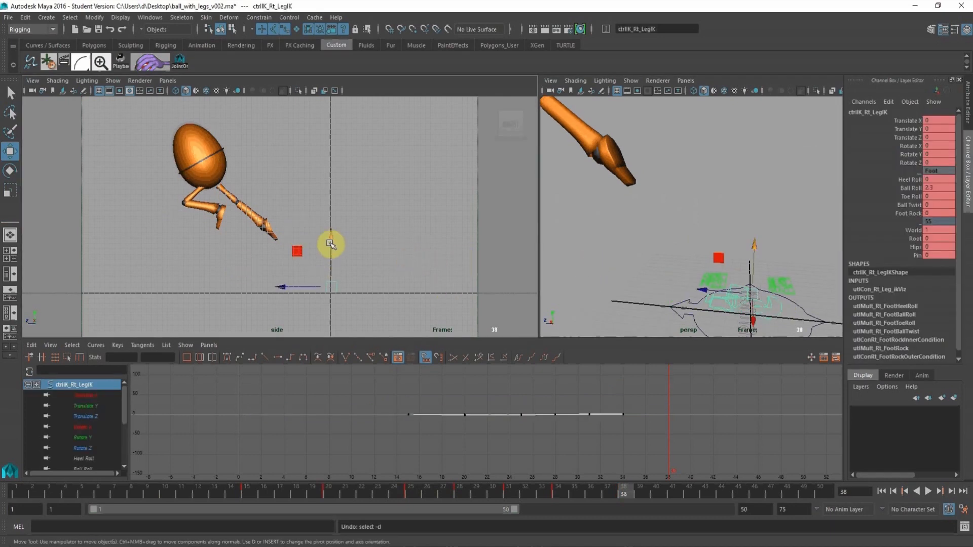
pyautogui.moveTo(331, 242); pyautogui.dragTo(325, 207)
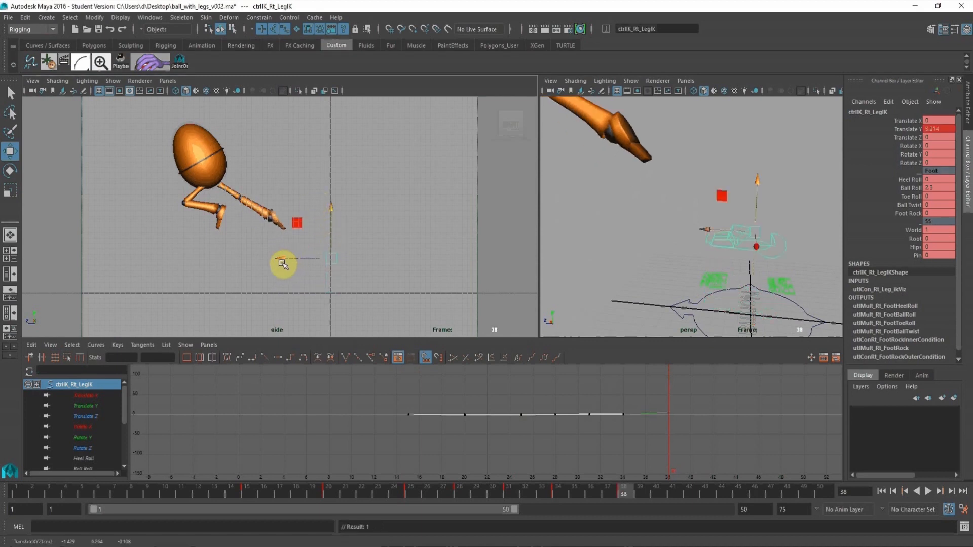
pyautogui.moveTo(282, 264); pyautogui.dragTo(214, 239)
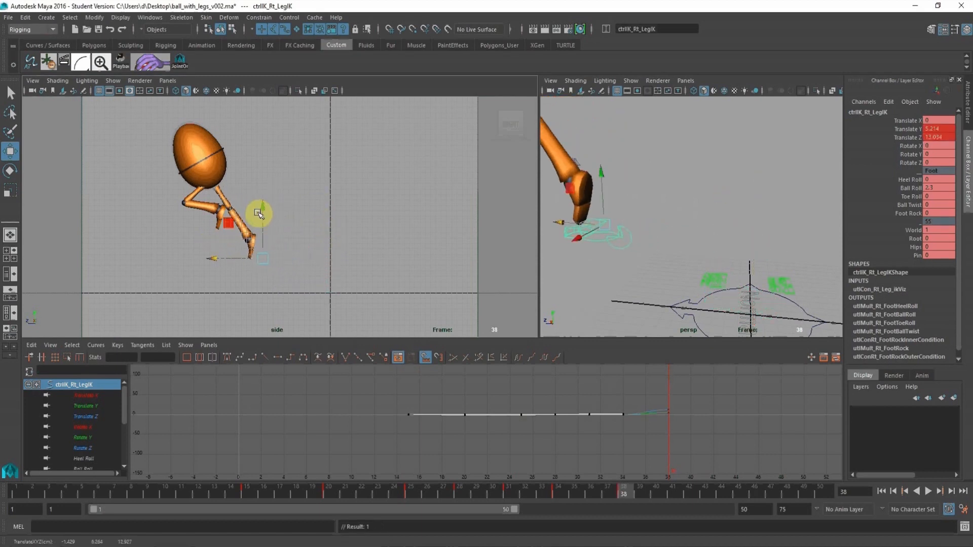
pyautogui.moveTo(264, 204); pyautogui.dragTo(215, 235)
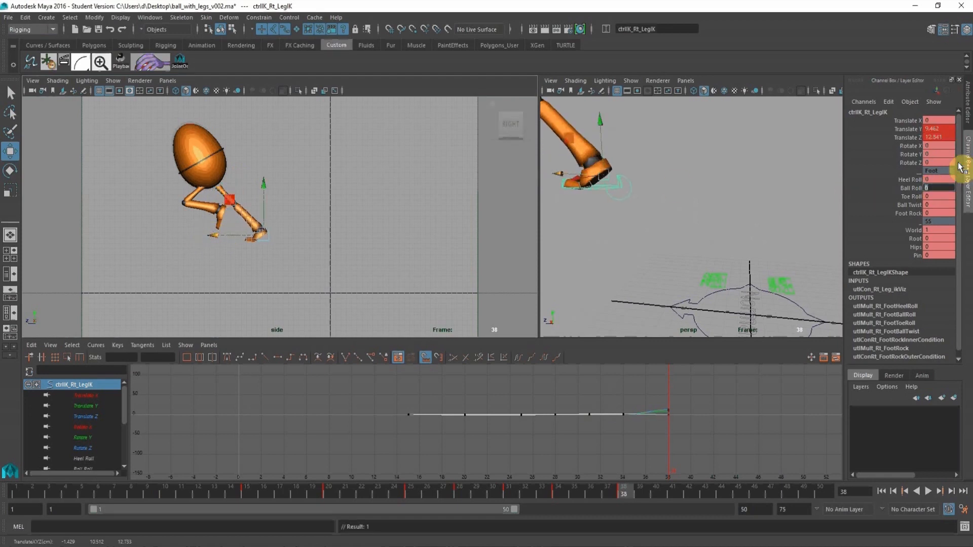
# Set the right leg control's Ball Roll to 0, rotate it to about 33 in Rotate X and key it at frame 38.
pyautogui.press('e')
pyautogui.click(918, 145)
pyautogui.moveTo(278, 205); pyautogui.dragTo(233, 198)
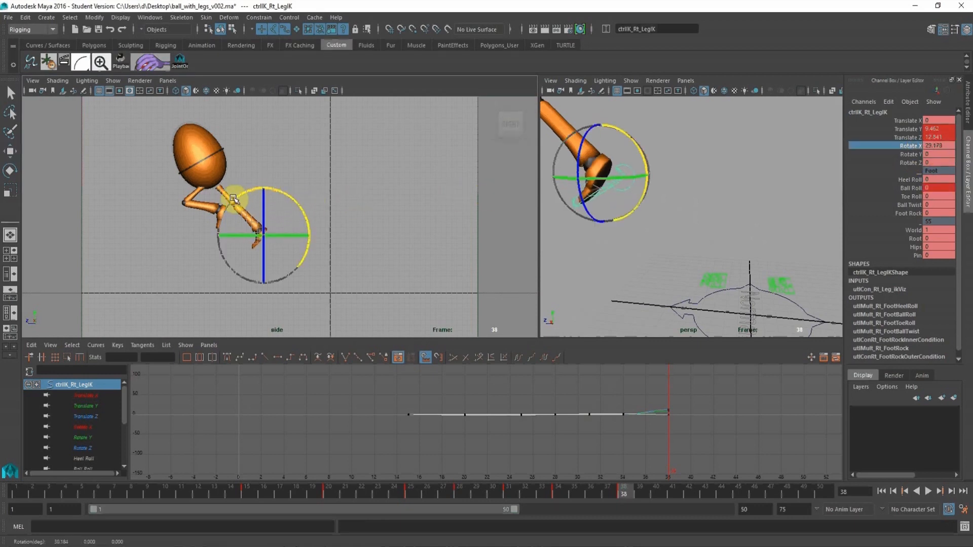
pyautogui.press('s')
# Raise the right leg control to about 11.39 in Translate Y at frame 38.
pyautogui.click(699, 181)
pyautogui.press('w')
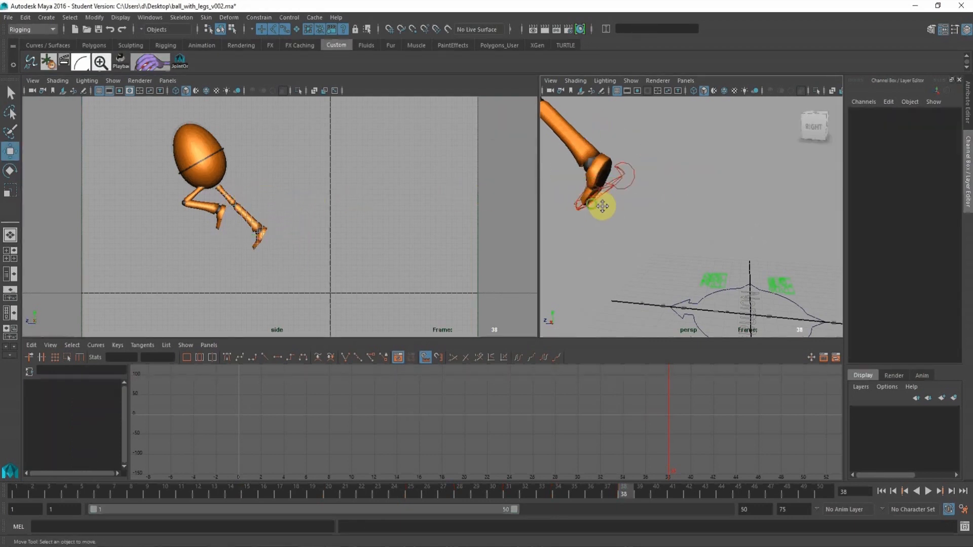
pyautogui.keyDown('alt'); pyautogui.moveTo(604, 206); pyautogui.dragTo(637, 220, button='middle'); pyautogui.keyUp('alt')
pyautogui.click(611, 211)
pyautogui.moveTo(664, 189); pyautogui.dragTo(672, 208)
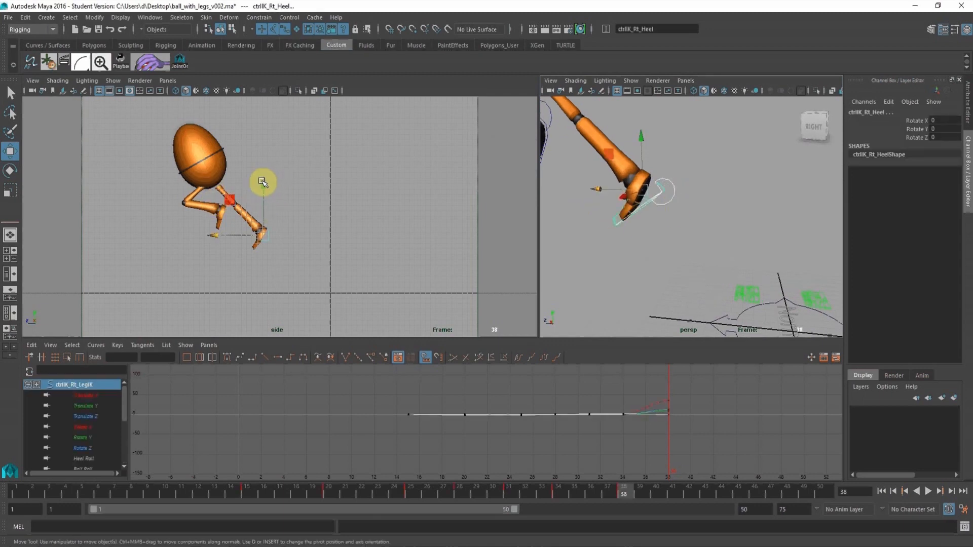
pyautogui.moveTo(262, 181); pyautogui.dragTo(220, 174)
pyautogui.click(219, 173)
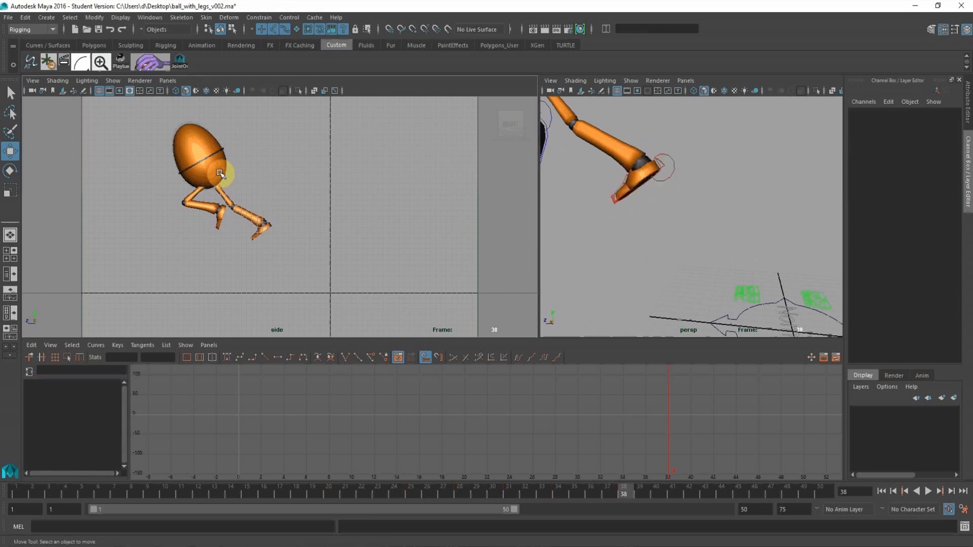
# Lower the right leg control to about 10.62 in Translate Y and rotate it to about 83.09 in Rotate X at frame 38.
pyautogui.click(617, 178)
pyautogui.click(664, 166)
pyautogui.keyDown('alt'); pyautogui.moveTo(640, 189); pyautogui.dragTo(711, 218, button='middle'); pyautogui.keyUp('alt')
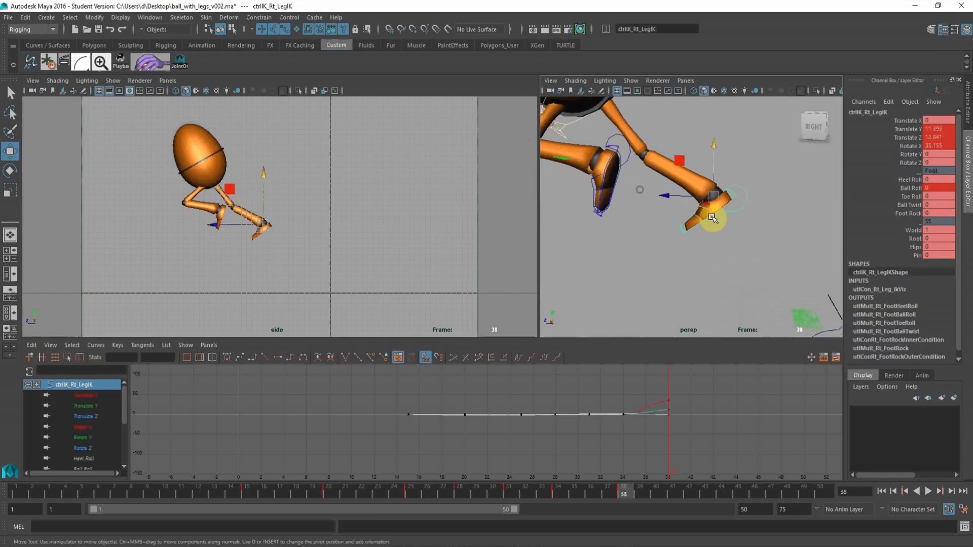
pyautogui.keyDown('alt'); pyautogui.moveTo(282, 206); pyautogui.dragTo(391, 203, button='middle'); pyautogui.keyUp('alt')
pyautogui.keyDown('alt'); pyautogui.moveTo(320, 206); pyautogui.dragTo(435, 283, button='right'); pyautogui.keyUp('alt')
pyautogui.keyDown('alt'); pyautogui.moveTo(374, 258); pyautogui.dragTo(346, 259, button='middle'); pyautogui.keyUp('alt')
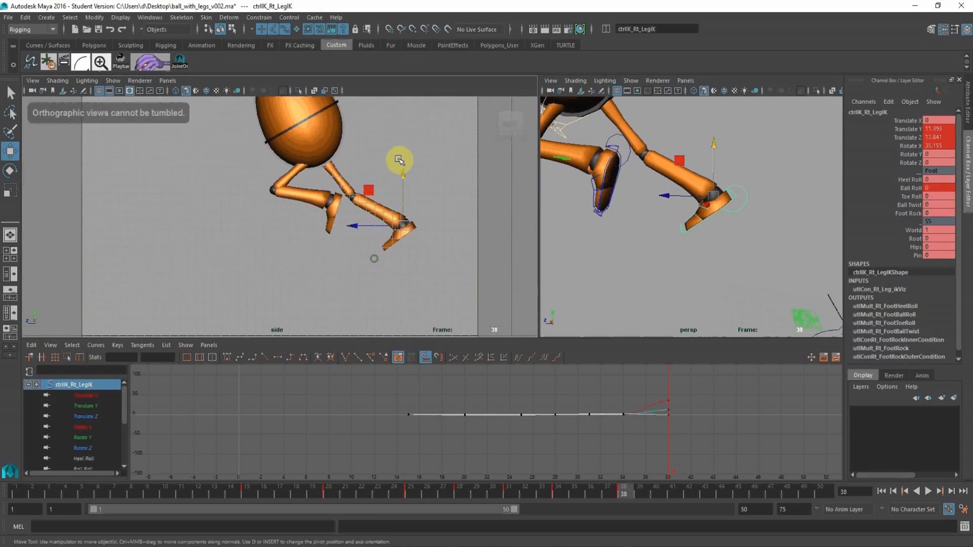
pyautogui.moveTo(402, 177); pyautogui.dragTo(339, 189)
pyautogui.click(11, 169)
pyautogui.keyDown('alt'); pyautogui.moveTo(331, 223); pyautogui.dragTo(217, 196, button='right'); pyautogui.keyUp('alt')
pyautogui.keyDown('alt'); pyautogui.moveTo(189, 203); pyautogui.dragTo(151, 211, button='middle'); pyautogui.keyUp('alt')
pyautogui.keyDown('alt'); pyautogui.moveTo(218, 209); pyautogui.dragTo(194, 203, button='right'); pyautogui.keyUp('alt')
pyautogui.click(10, 152)
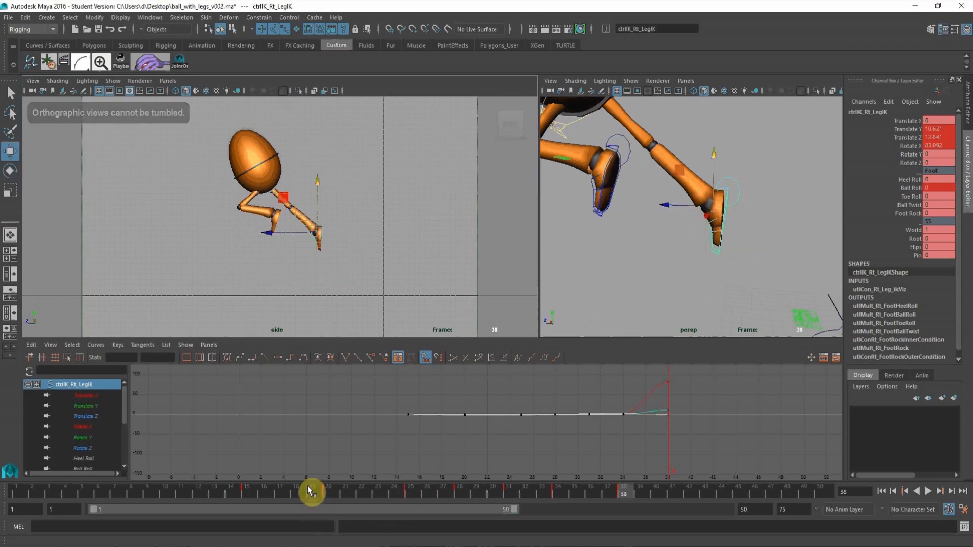
# Adjust the root control at frame 38 to about 22.31 in Translate Z and 6.95 in Translate Y.
pyautogui.moveTo(311, 489)
pyautogui.mouseDown()
pyautogui.moveTo(618, 505)
pyautogui.moveTo(623, 494)
pyautogui.mouseUp()
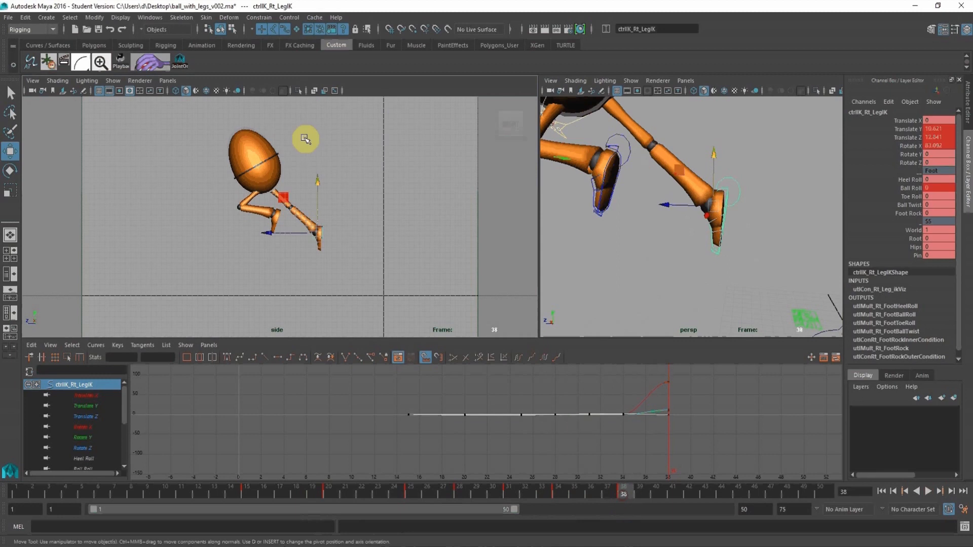
pyautogui.keyDown('alt'); pyautogui.moveTo(739, 164); pyautogui.dragTo(675, 221, button='middle'); pyautogui.keyUp('alt')
pyautogui.click(687, 157)
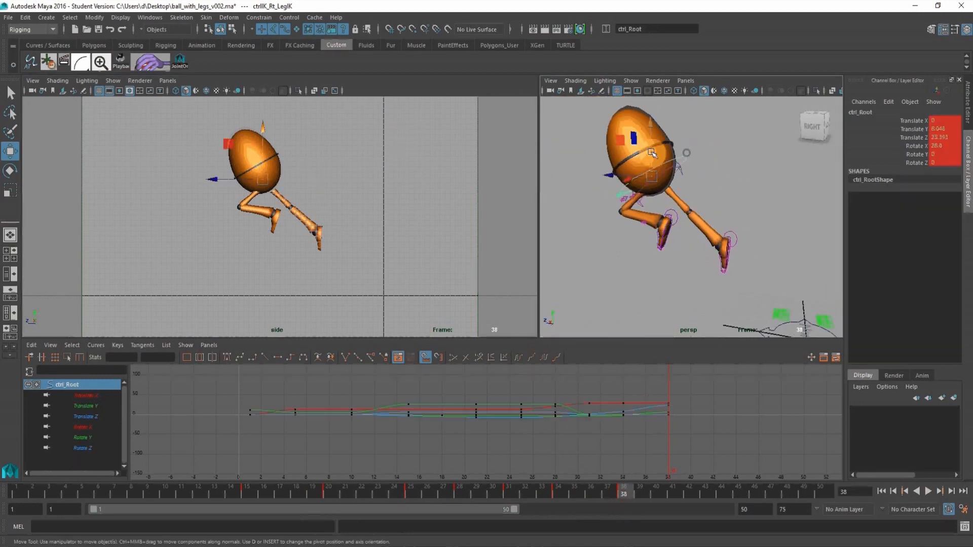
pyautogui.moveTo(214, 179); pyautogui.dragTo(217, 174)
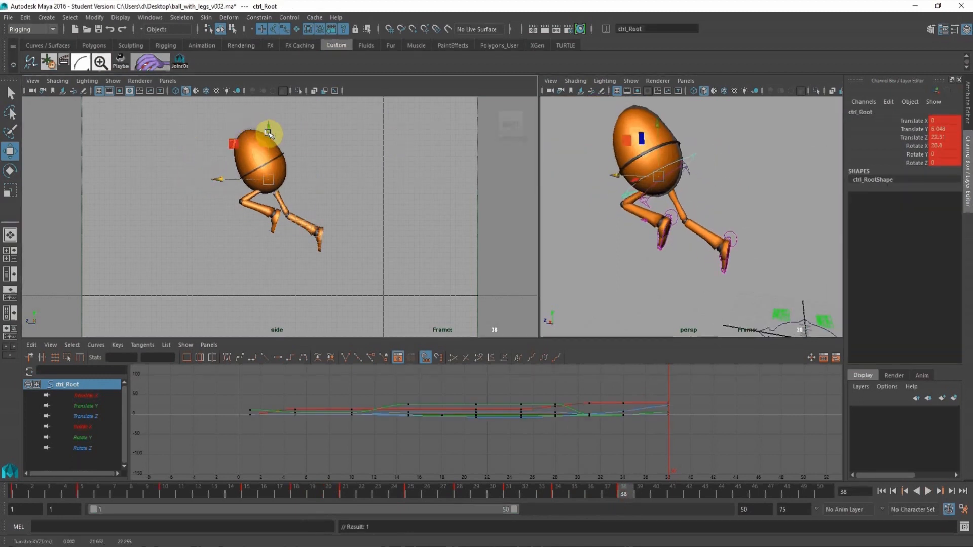
pyautogui.moveTo(265, 129); pyautogui.dragTo(263, 130)
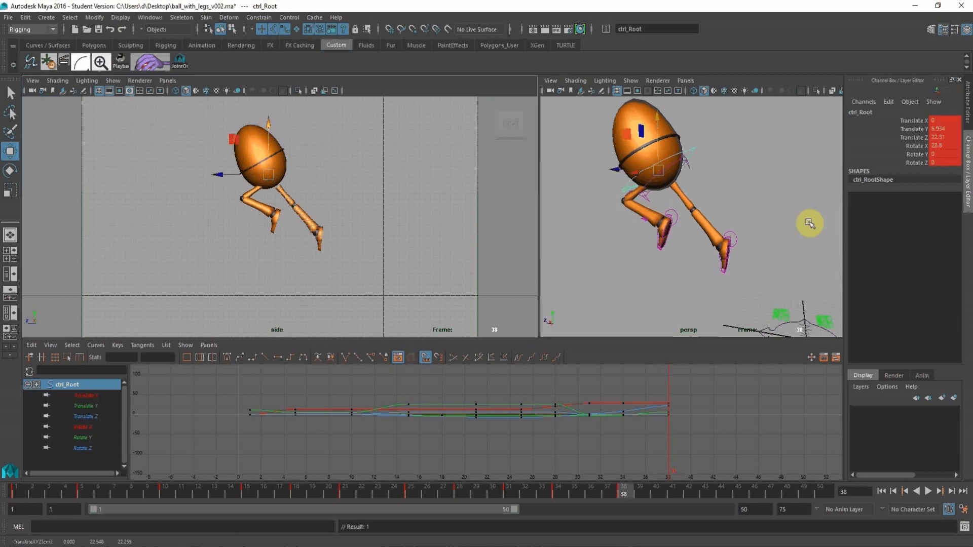
# Key the root control and both leg controls together at frame 38.
pyautogui.keyDown('alt'); pyautogui.moveTo(769, 212); pyautogui.dragTo(675, 201, button='right'); pyautogui.keyUp('alt')
pyautogui.keyDown('alt'); pyautogui.moveTo(675, 202); pyautogui.dragTo(681, 197, button='middle'); pyautogui.keyUp('alt')
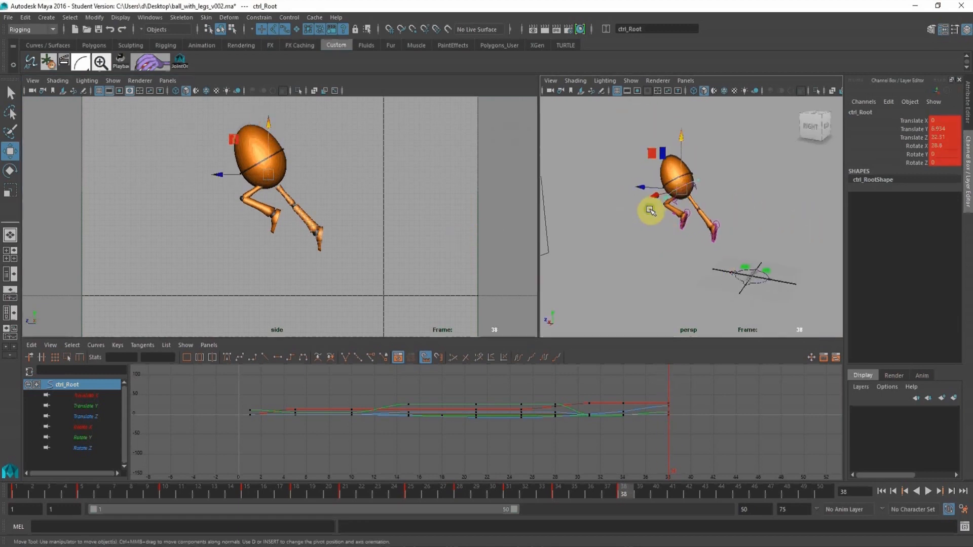
pyautogui.keyDown('alt'); pyautogui.moveTo(650, 211); pyautogui.dragTo(713, 226, button='right'); pyautogui.keyUp('alt')
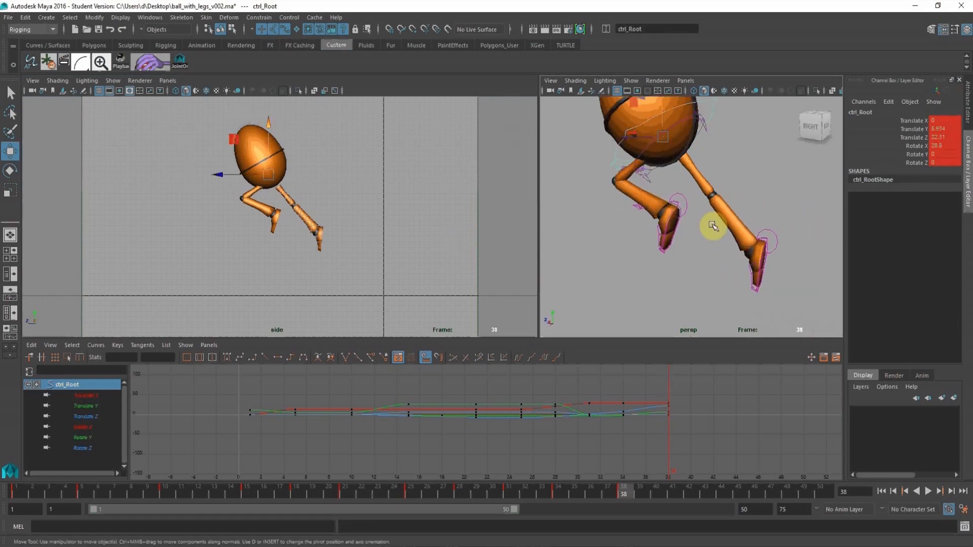
pyautogui.click(688, 205)
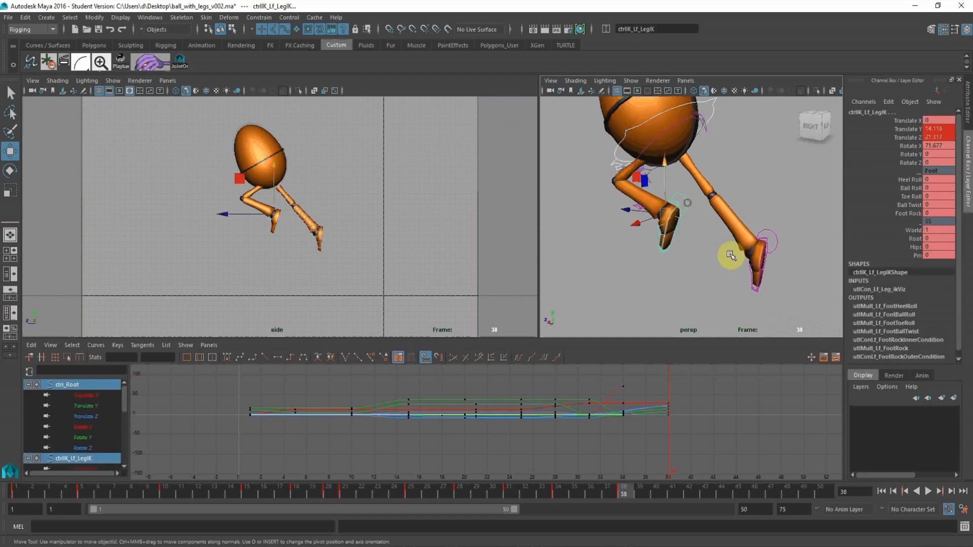
pyautogui.click(776, 243)
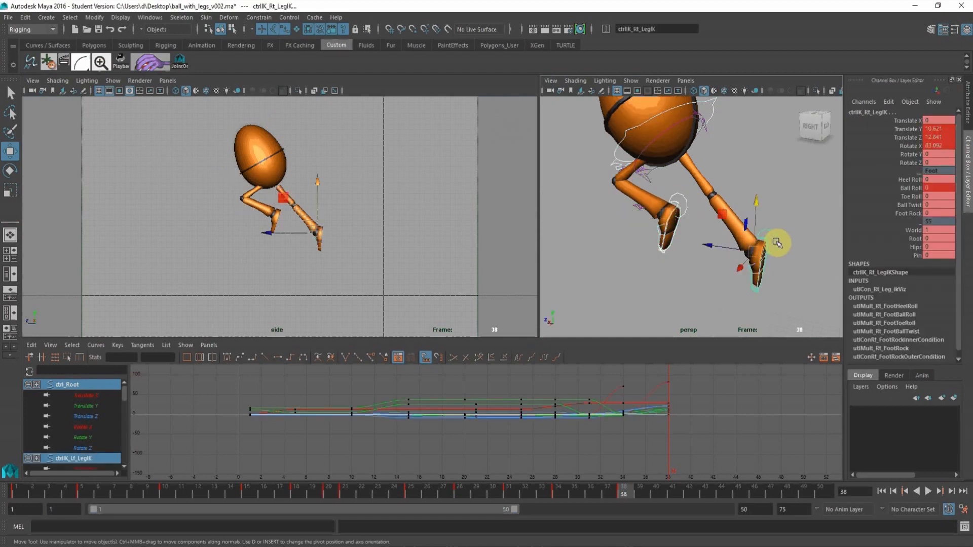
# Return to frame 34, play back the whole animation and check the leap around frame 38.
pyautogui.click(560, 489)
pyautogui.keyDown('alt'); pyautogui.moveTo(425, 213); pyautogui.dragTo(355, 206); pyautogui.keyUp('alt')
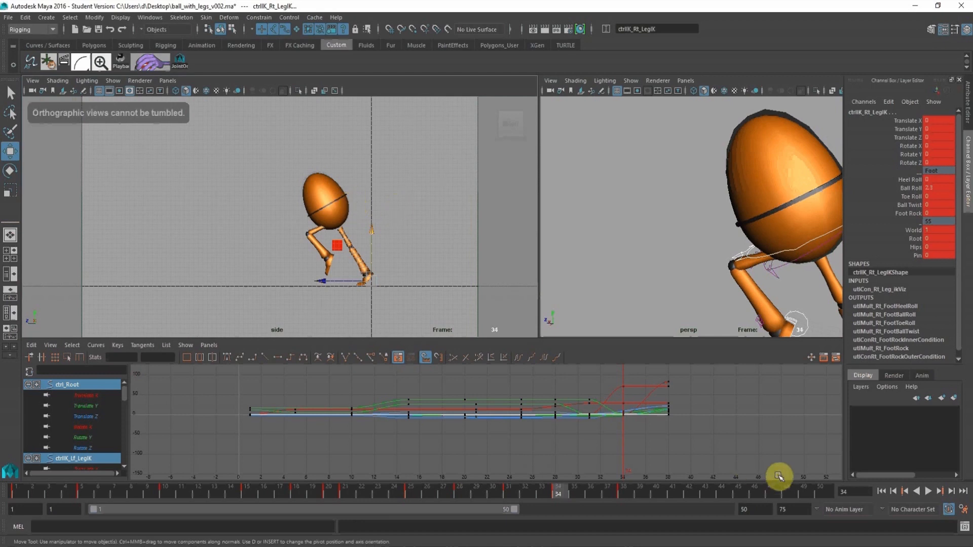
pyautogui.click(930, 491)
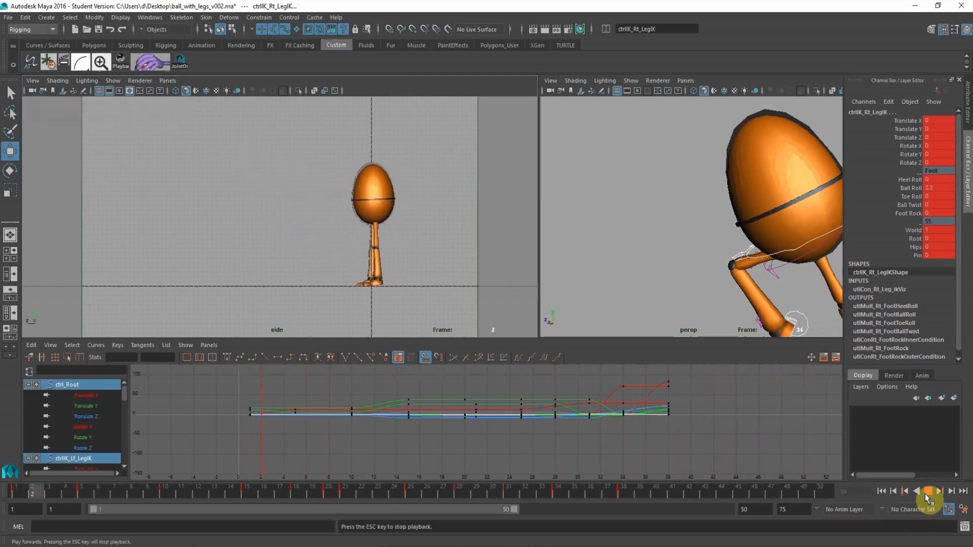
pyautogui.click(926, 494)
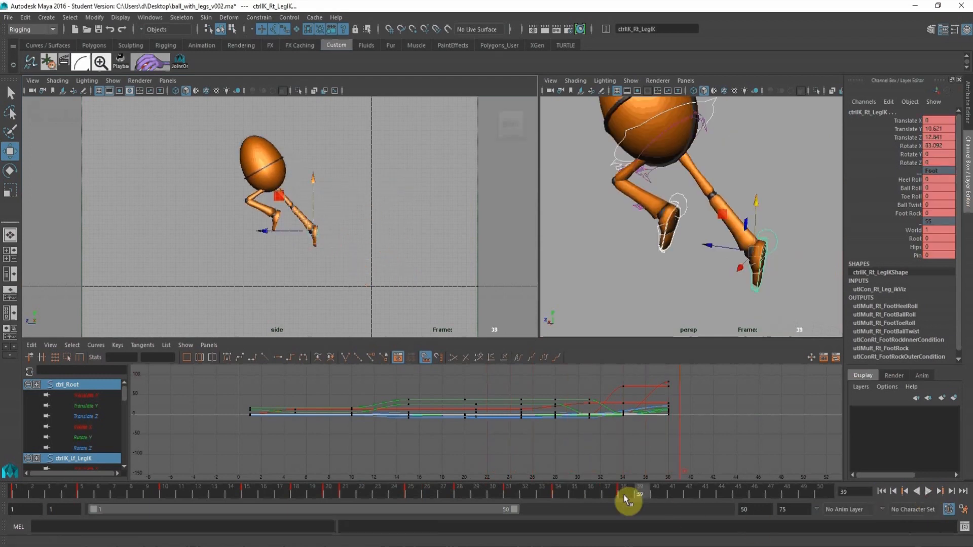
# Shift the frame 38 keys of the root and both leg controls to frame 37 in the Graph Editor.
pyautogui.click(611, 494)
pyautogui.moveTo(655, 374); pyautogui.dragTo(706, 428)
pyautogui.moveTo(727, 390)
pyautogui.keyDown('shift'); pyautogui.mouseDown(button='middle')
pyautogui.moveTo(699, 386)
pyautogui.moveTo(716, 387)
pyautogui.mouseUp(button='middle'); pyautogui.keyUp('shift')
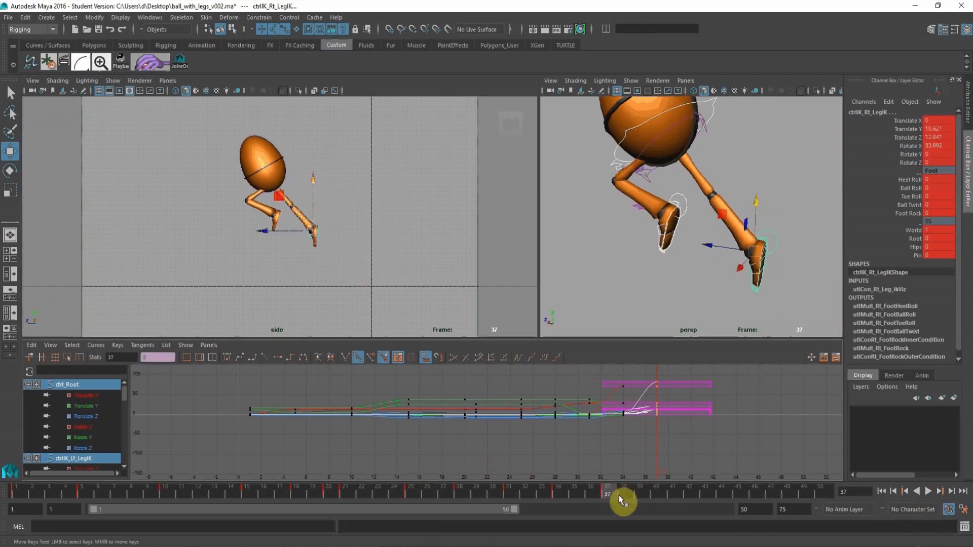
# Key the root control at frame 40 and move it to about 11.74 in Translate Y and 30.91 in Translate Z.
pyautogui.moveTo(623, 501); pyautogui.dragTo(655, 495)
pyautogui.scroll(-2, 594, 163)
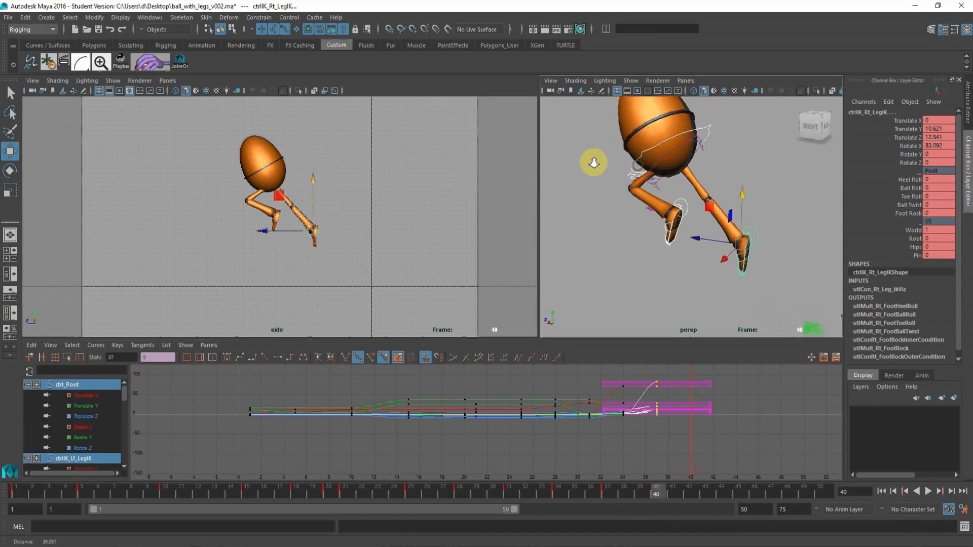
pyautogui.keyDown('alt'); pyautogui.moveTo(588, 162); pyautogui.dragTo(631, 161); pyautogui.keyUp('alt')
pyautogui.click(797, 154)
pyautogui.click(712, 134)
pyautogui.press('s')
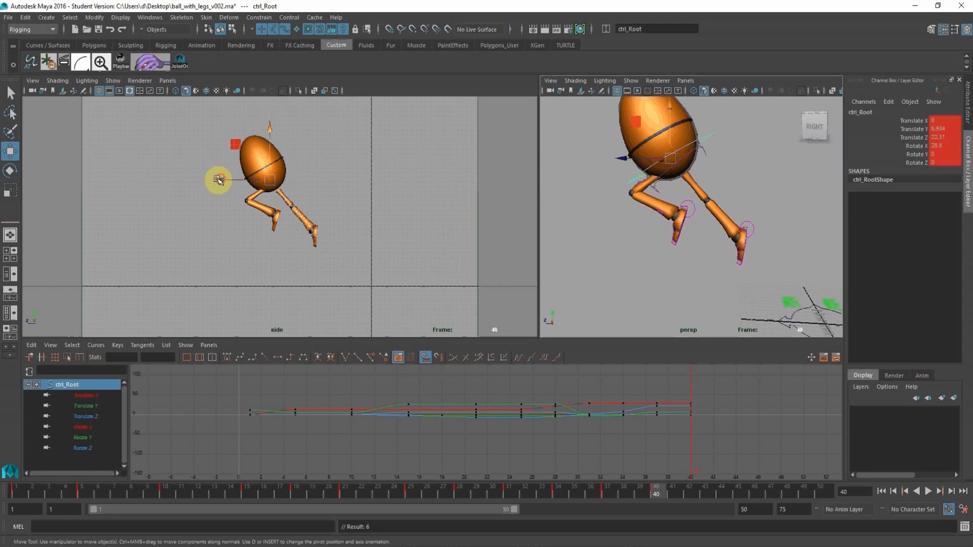
pyautogui.moveTo(218, 179); pyautogui.dragTo(199, 179)
pyautogui.moveTo(251, 126); pyautogui.dragTo(246, 104)
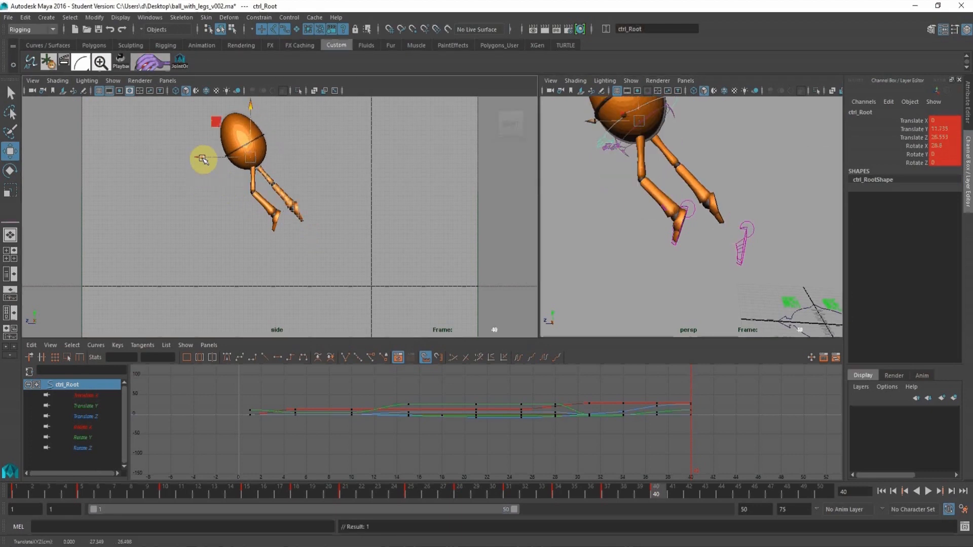
pyautogui.moveTo(202, 160); pyautogui.dragTo(183, 157)
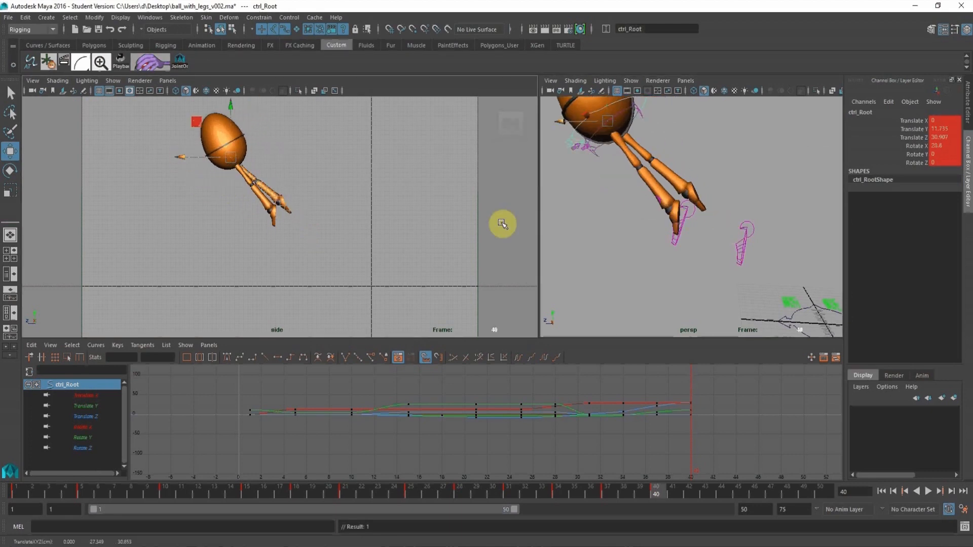
# At frame 40, move the left leg control to about Translate Y 19.21, Z 31.78, and the right to about Y 17.76, Z 29.14.
pyautogui.click(692, 218)
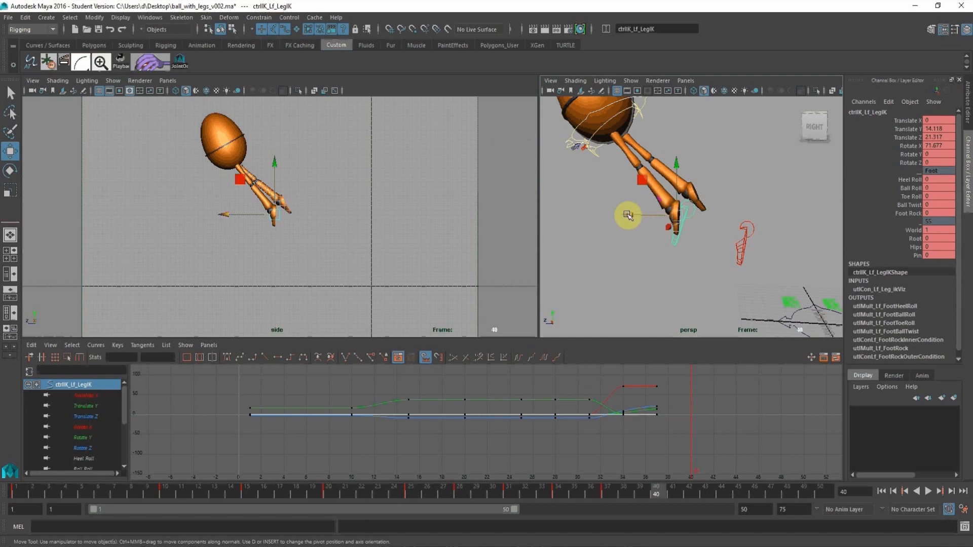
pyautogui.moveTo(631, 217); pyautogui.dragTo(598, 135)
pyautogui.click(747, 244)
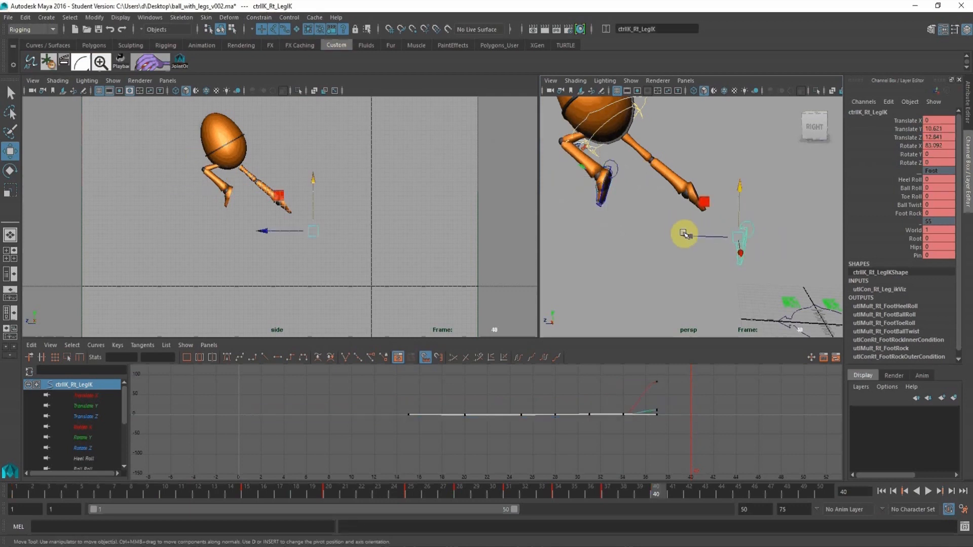
pyautogui.moveTo(684, 234); pyautogui.dragTo(580, 180)
pyautogui.scroll(-5, 702, 175)
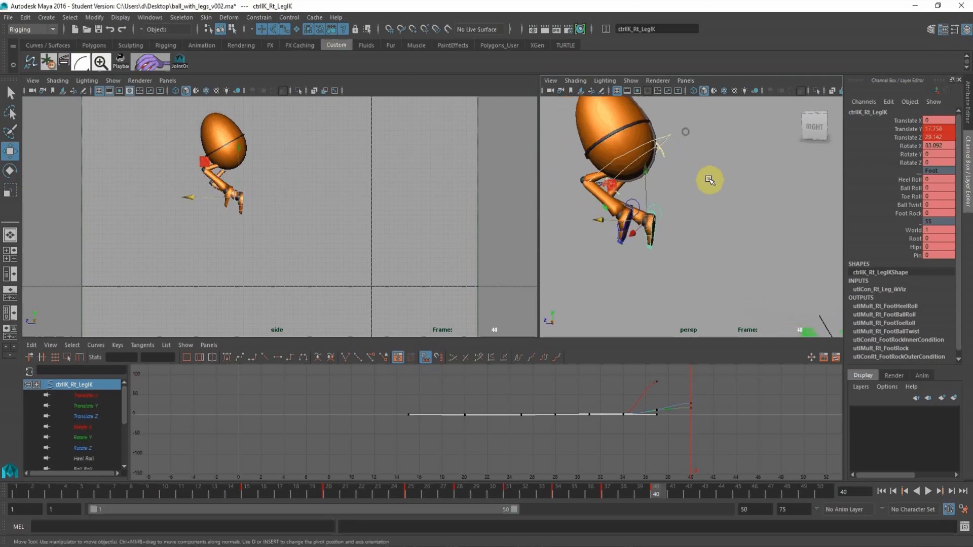
# Select the left and right leg controls together and key them at frame 40.
pyautogui.click(679, 162)
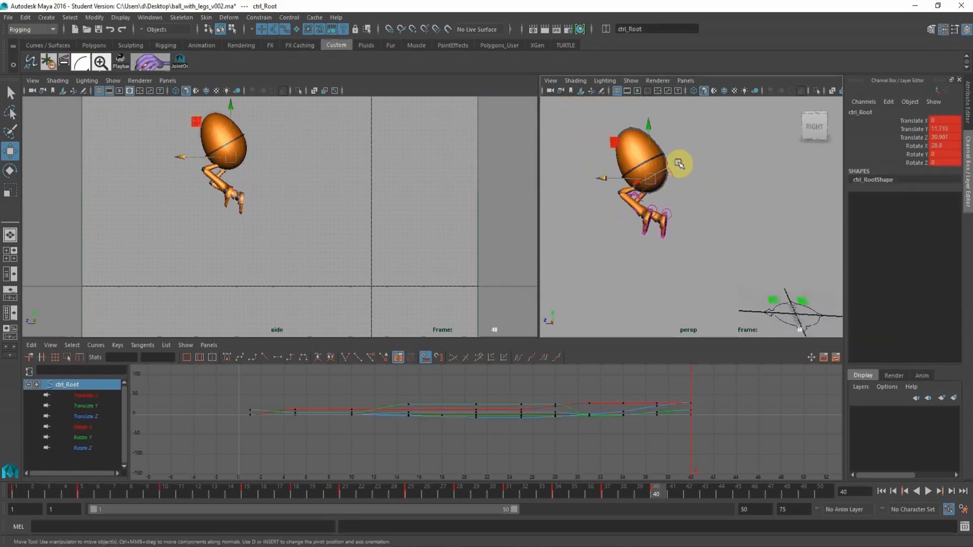
pyautogui.scroll(3, 691, 256)
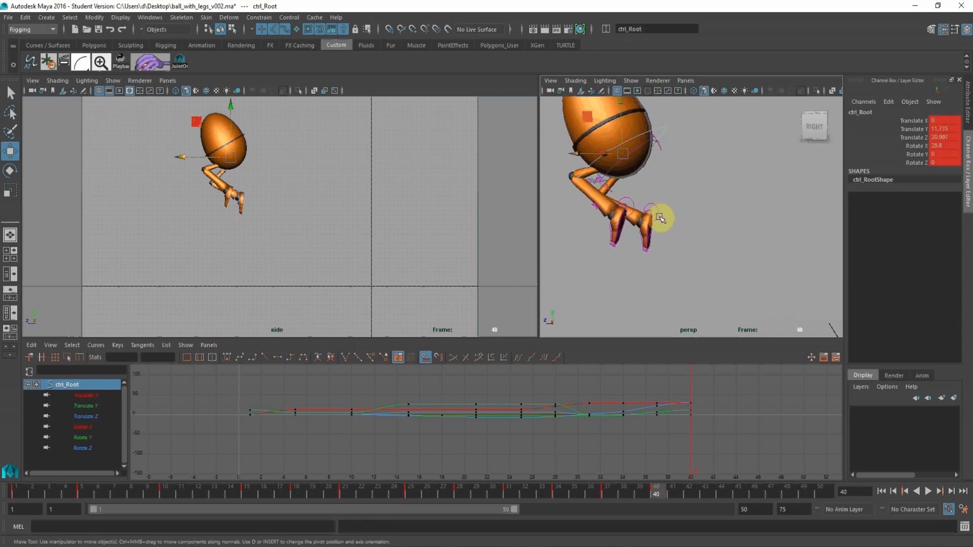
pyautogui.click(640, 199)
pyautogui.keyDown('shift'); pyautogui.click(631, 199); pyautogui.keyUp('shift')
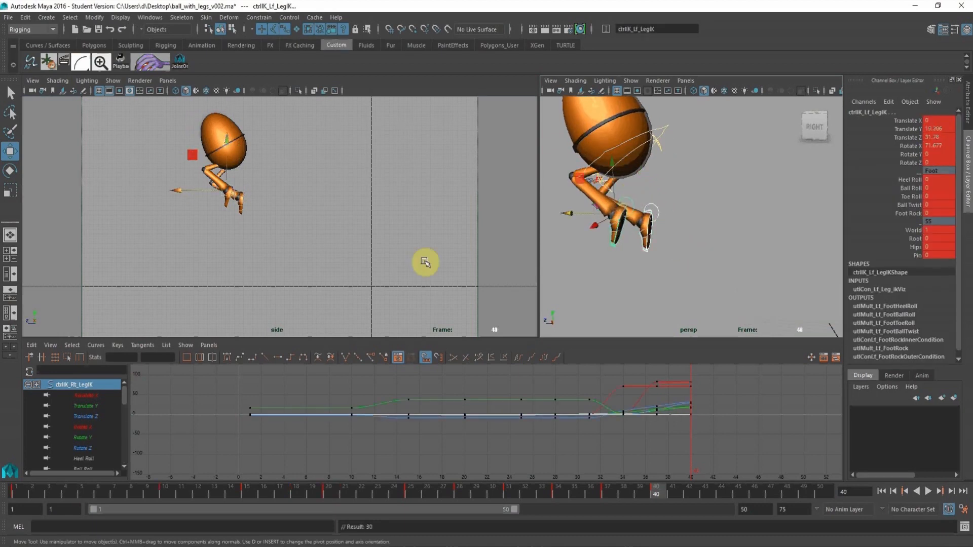
# Rotate the root control at frame 40 to about 16.43 in Rotate X.
pyautogui.keyDown('alt'); pyautogui.moveTo(662, 169); pyautogui.dragTo(681, 153); pyautogui.keyUp('alt')
pyautogui.press('e')
pyautogui.click(916, 146)
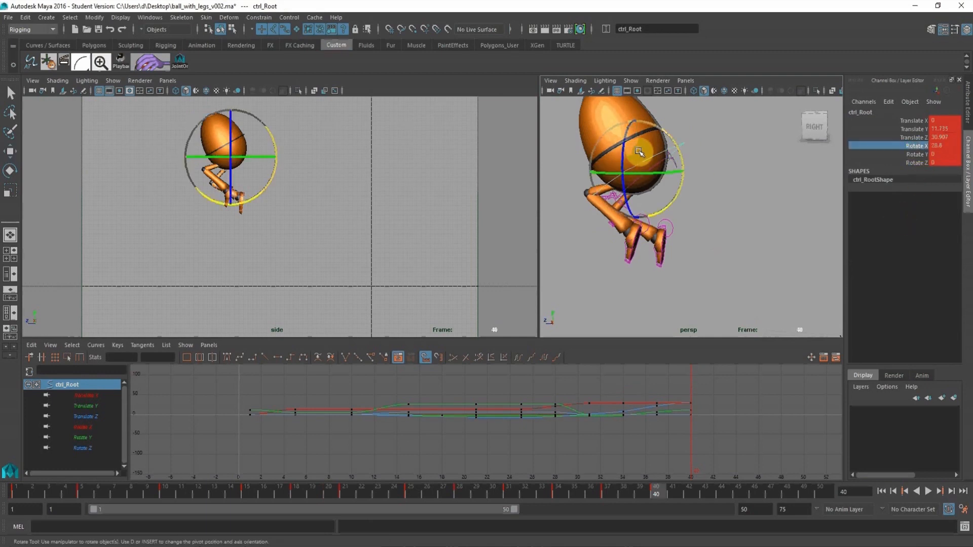
pyautogui.moveTo(639, 152); pyautogui.dragTo(657, 153, button='middle')
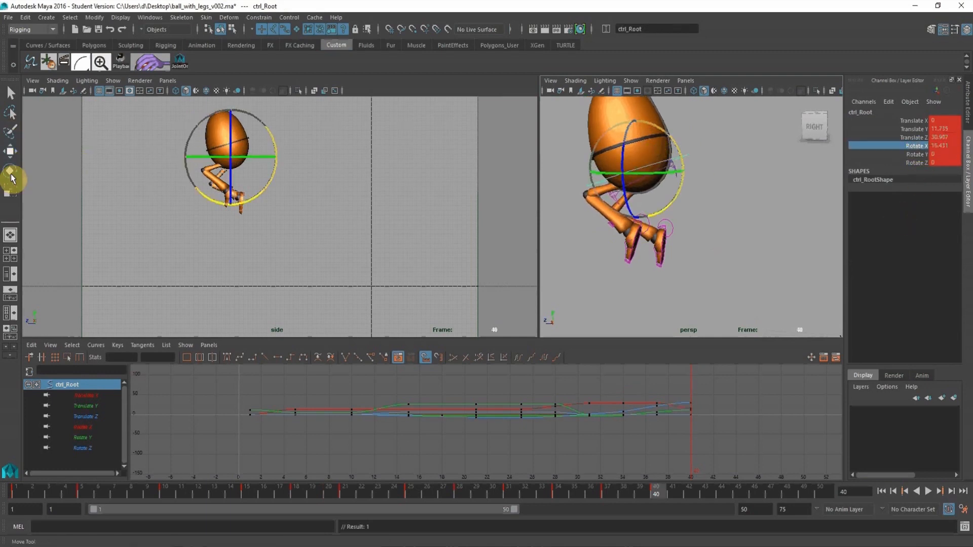
# Raise the root and both leg controls together at frame 40, bringing the root to about 14.86 in Translate Y.
pyautogui.click(11, 152)
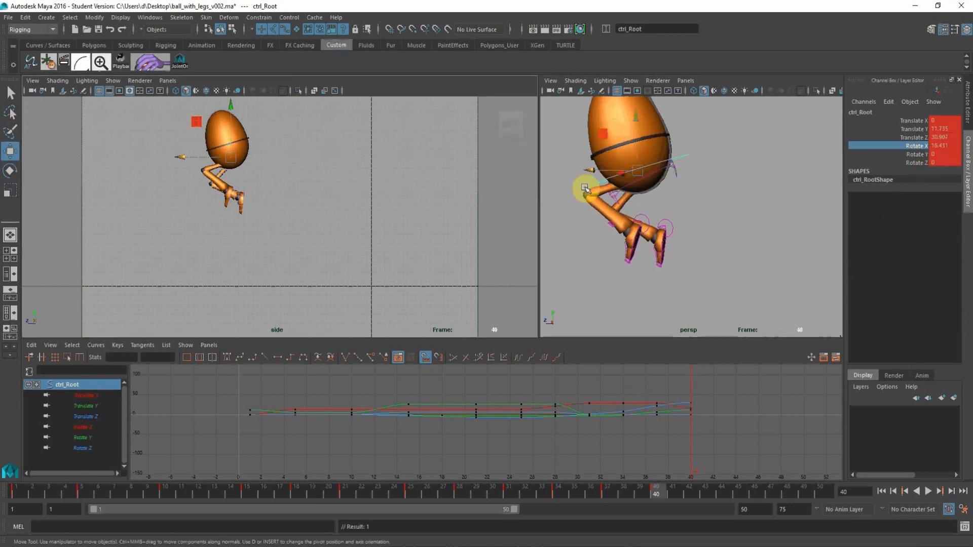
pyautogui.click(678, 231)
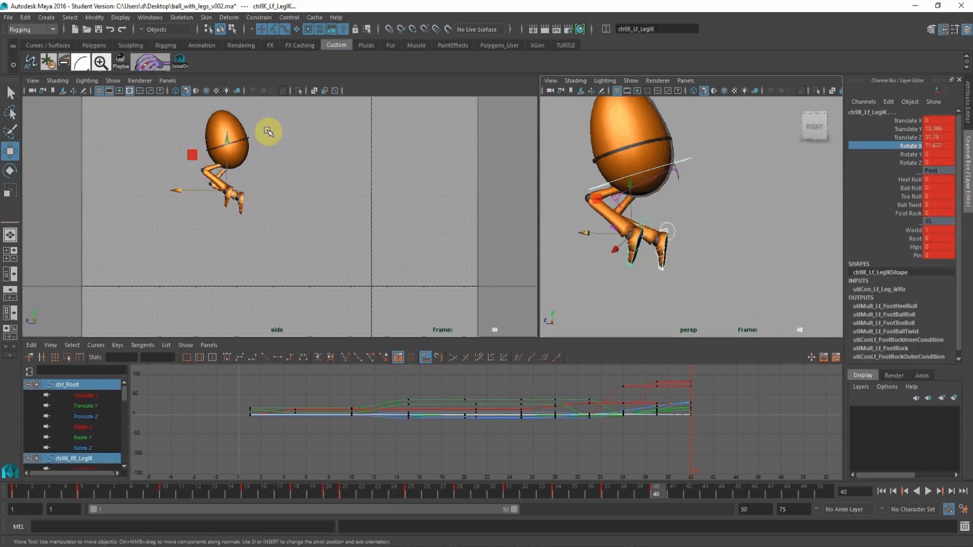
pyautogui.moveTo(227, 138); pyautogui.dragTo(221, 125)
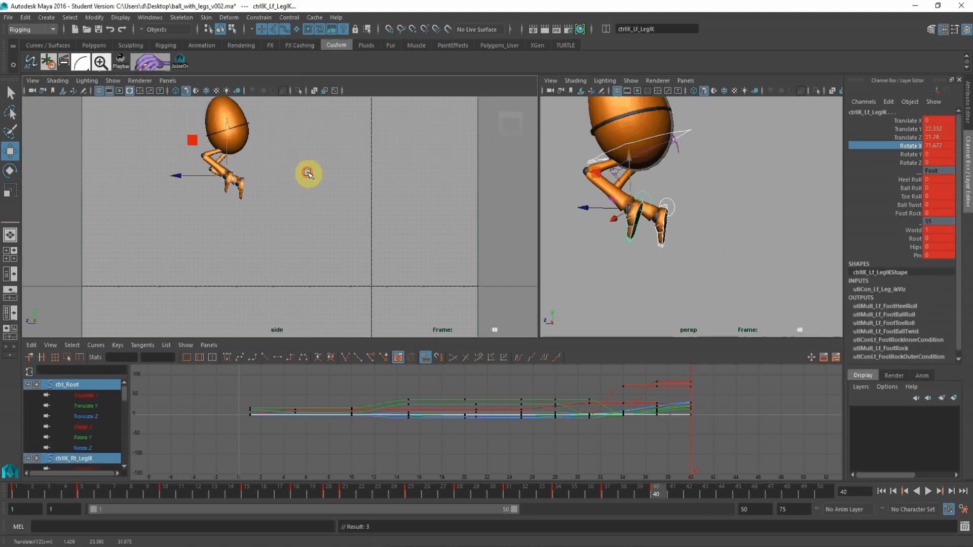
# Play back the animation from frame 1 and again from frame 34 to check the leap's timing.
pyautogui.keyDown('alt'); pyautogui.moveTo(307, 172); pyautogui.dragTo(244, 165, button='right'); pyautogui.keyUp('alt')
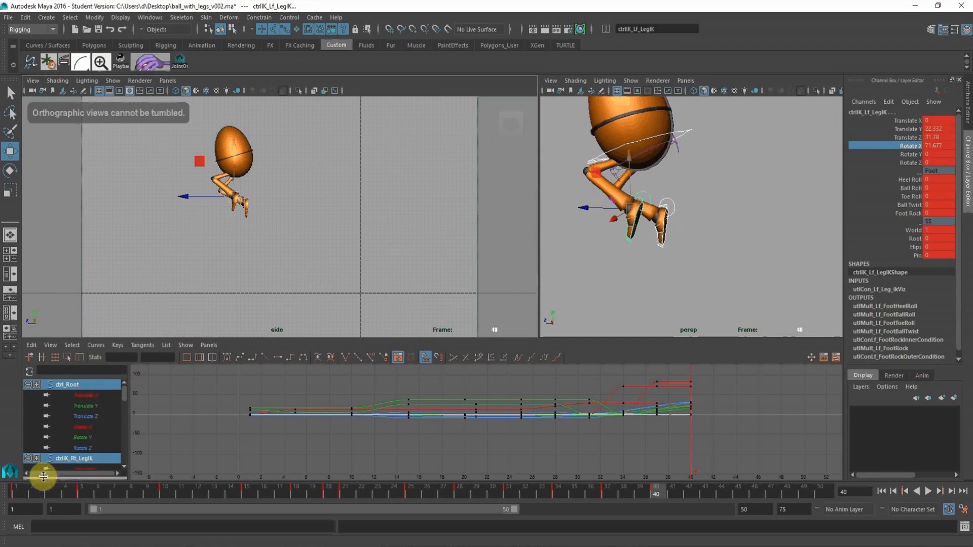
pyautogui.click(24, 496)
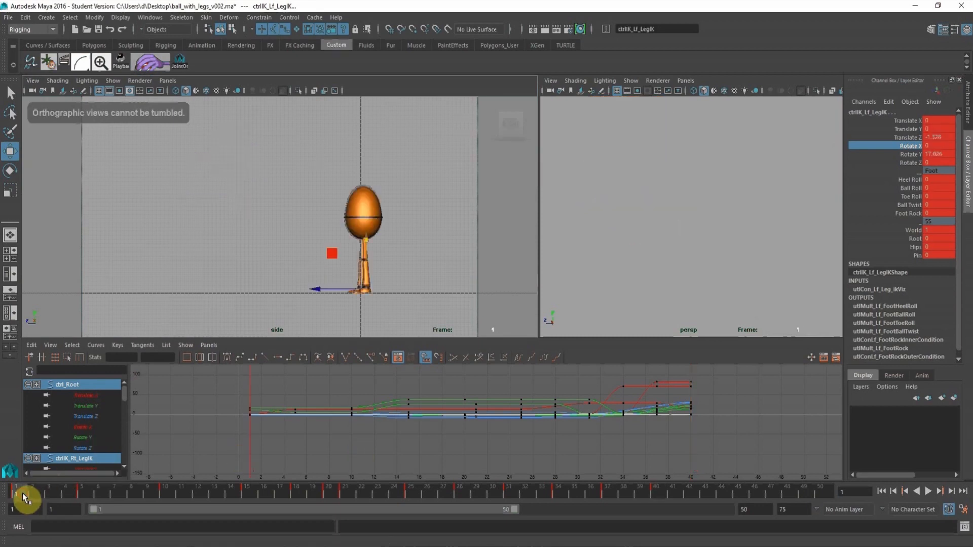
pyautogui.click(928, 491)
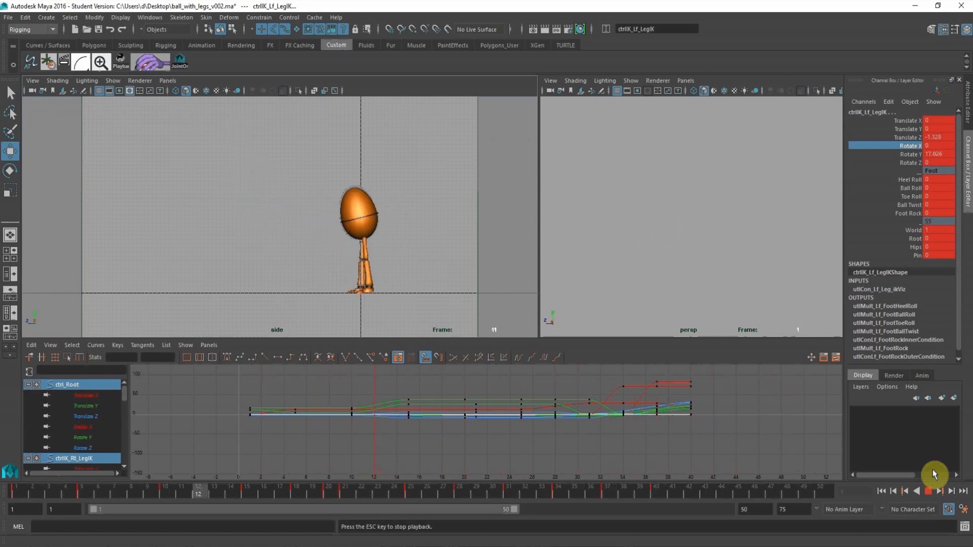
pyautogui.click(929, 491)
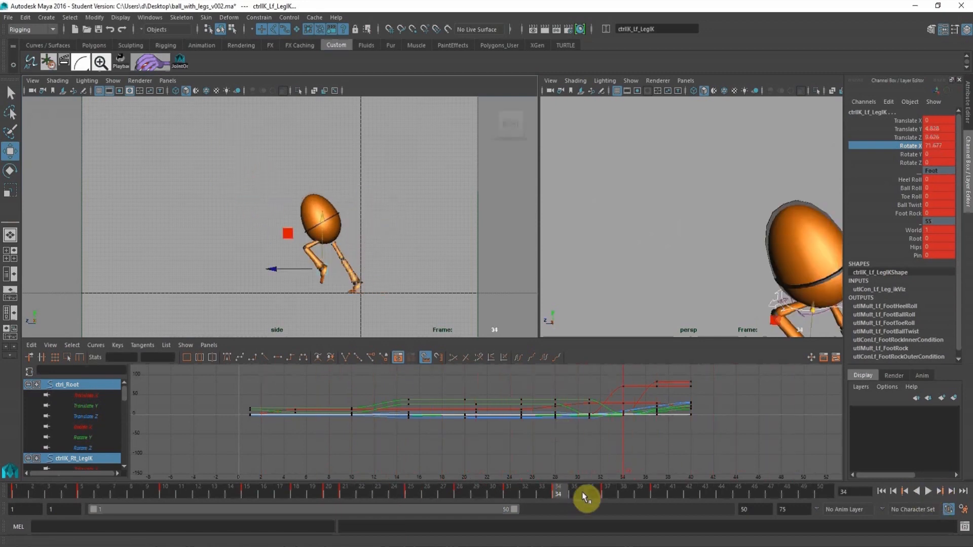
pyautogui.hotkey('alt', 'v')
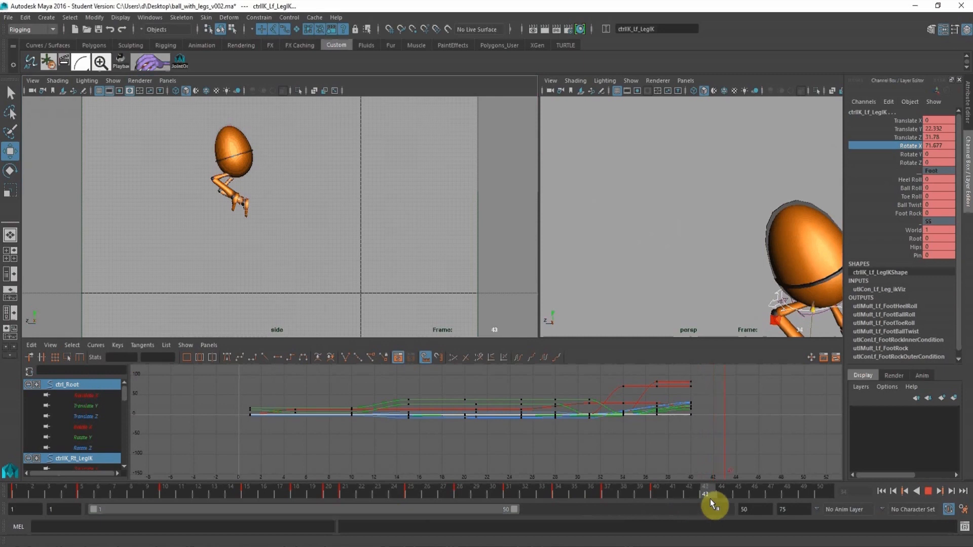
# Key the root control at frame 43 with about -7.23 in Rotate X and 36.5 in Translate Z.
pyautogui.press('x')
pyautogui.moveTo(699, 189); pyautogui.dragTo(693, 140, button='middle')
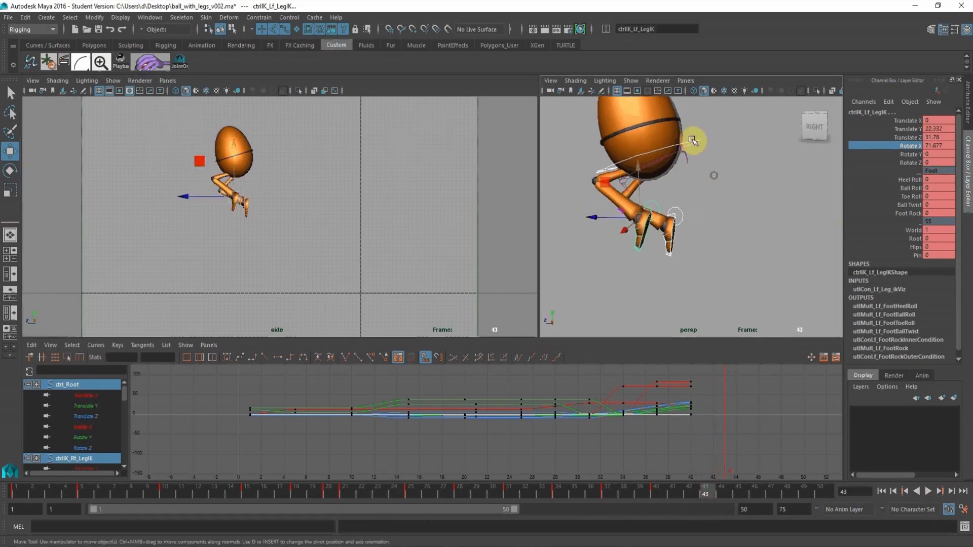
pyautogui.click(696, 134)
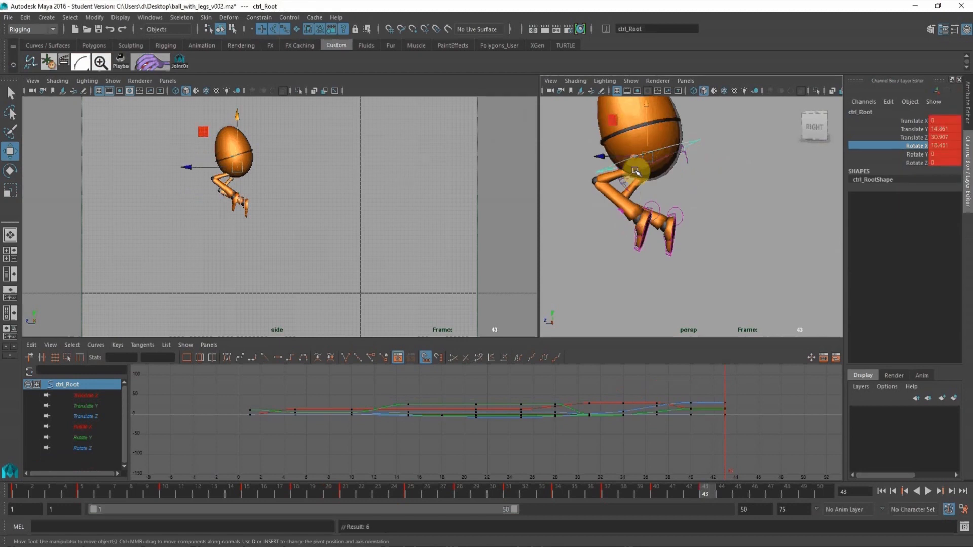
pyautogui.click(10, 170)
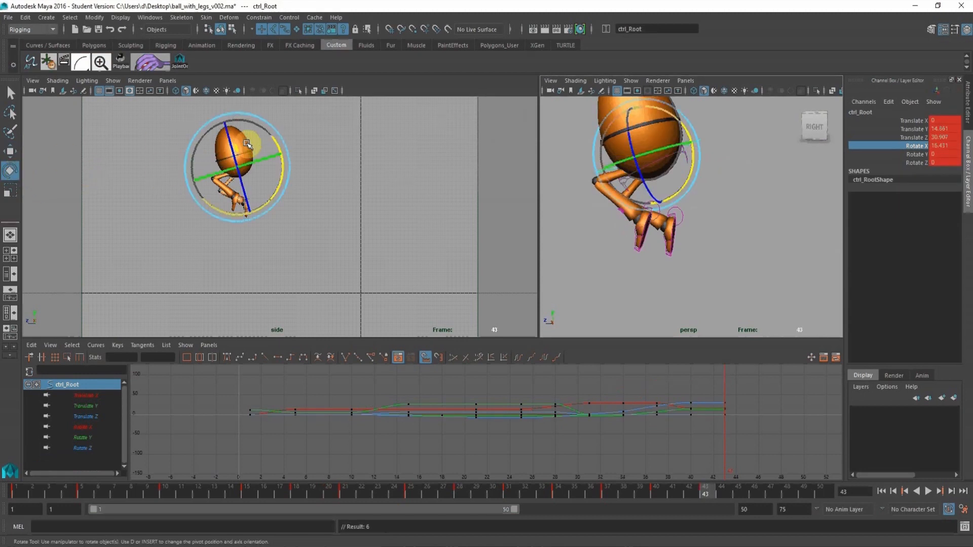
pyautogui.moveTo(269, 141); pyautogui.dragTo(266, 164)
pyautogui.press('s')
pyautogui.click(11, 152)
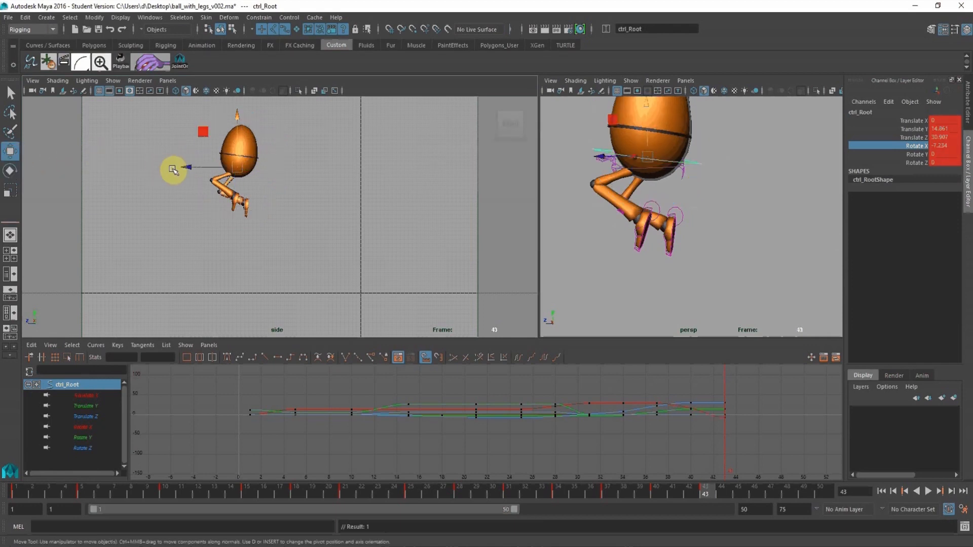
pyautogui.moveTo(185, 167); pyautogui.dragTo(163, 167)
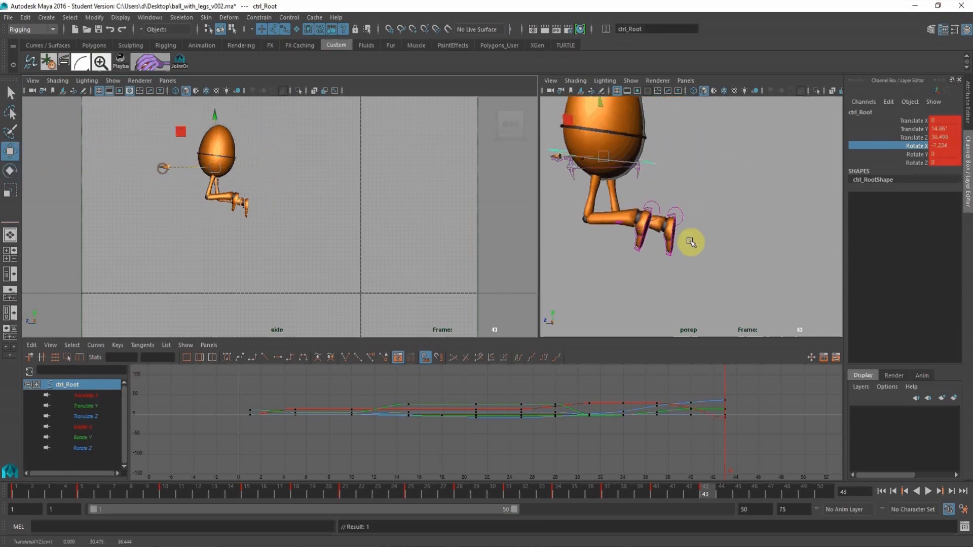
# Swing both leg controls forward at frame 43, taking the left one to about 42.07 in Translate Z and -29.84 in Rotate X.
pyautogui.click(678, 212)
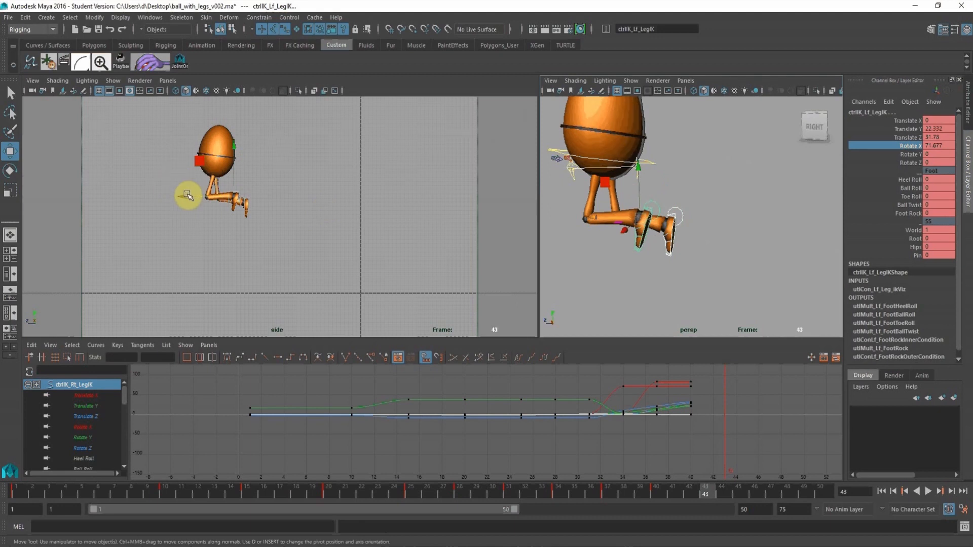
pyautogui.moveTo(183, 196); pyautogui.dragTo(143, 176)
pyautogui.keyDown('alt'); pyautogui.moveTo(699, 218); pyautogui.dragTo(733, 191); pyautogui.keyUp('alt')
pyautogui.press('e')
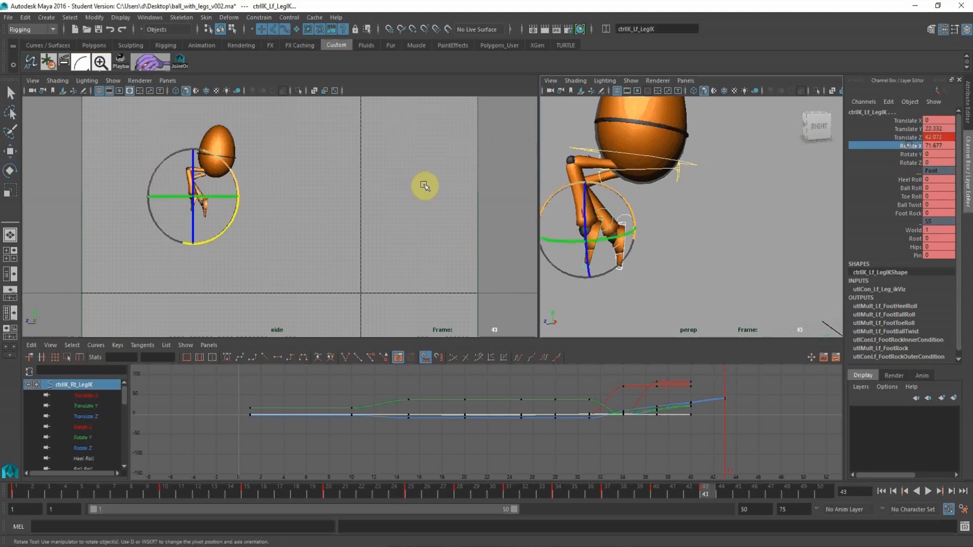
pyautogui.moveTo(247, 176); pyautogui.dragTo(387, 200)
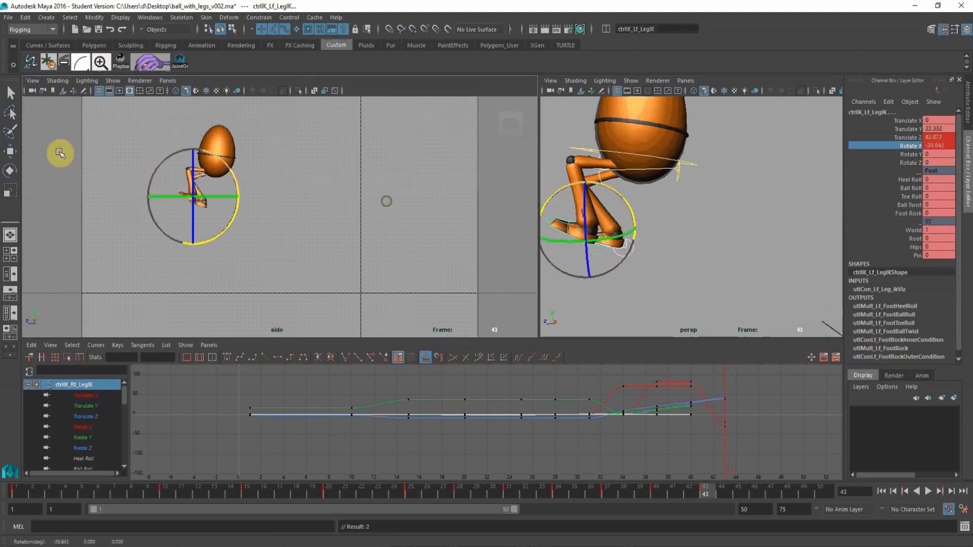
pyautogui.click(11, 150)
# Lower the left leg control to about 16.89 in Translate Y and 42.44 in Translate Z, and key both leg controls at frame 43.
pyautogui.keyDown('alt'); pyautogui.moveTo(617, 206); pyautogui.dragTo(621, 203, button='middle'); pyautogui.keyUp('alt')
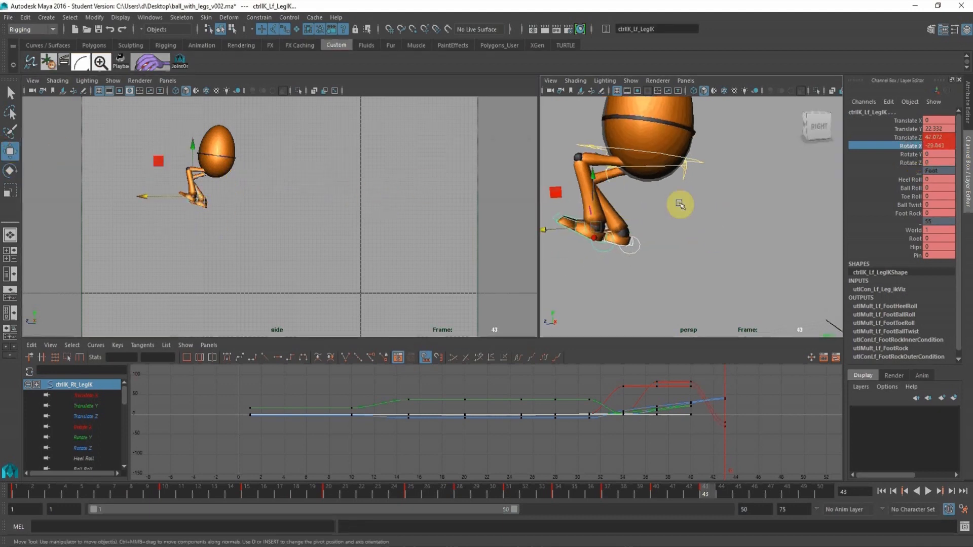
pyautogui.click(657, 223)
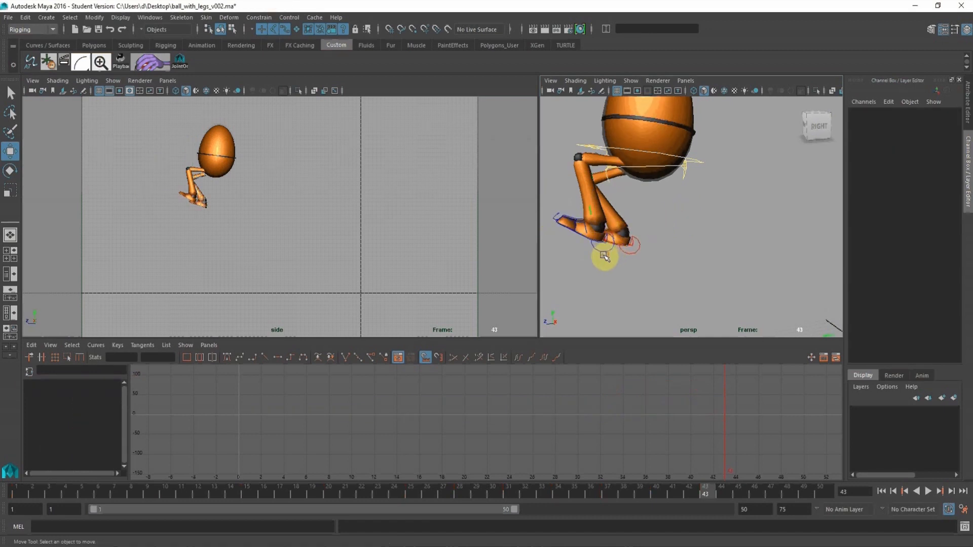
pyautogui.click(604, 255)
pyautogui.moveTo(592, 175); pyautogui.dragTo(543, 285)
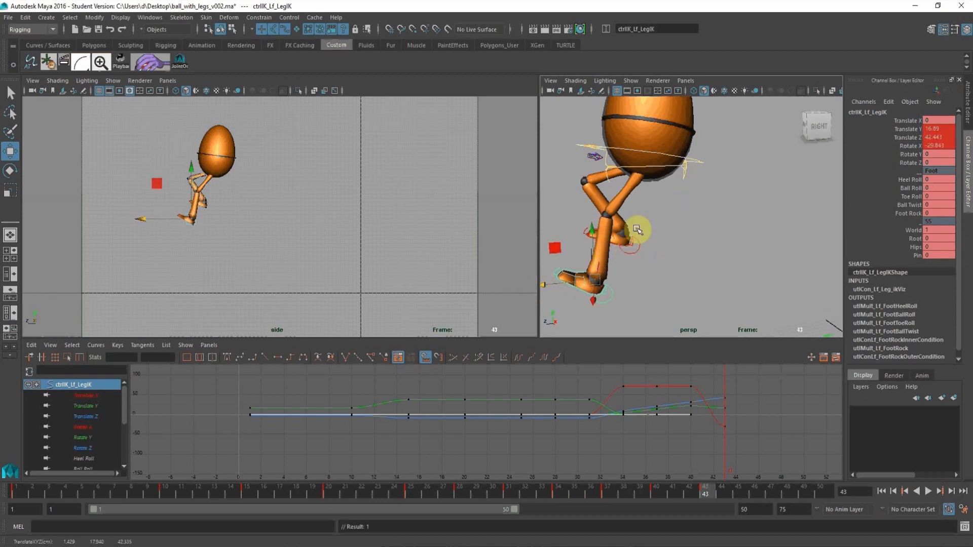
pyautogui.click(640, 246)
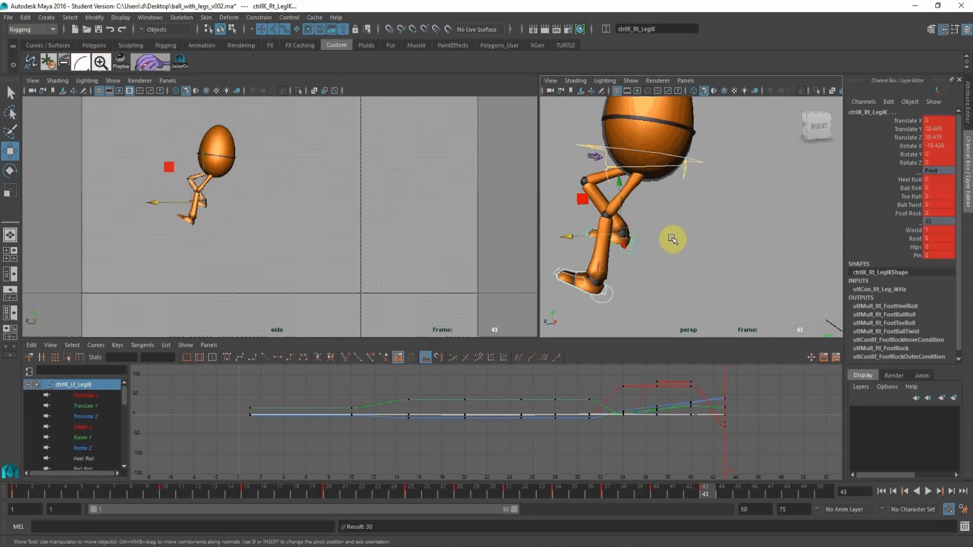
# At frame 45, move the root and both leg controls together forward and down until the leading foot reaches the ground.
pyautogui.click(733, 488)
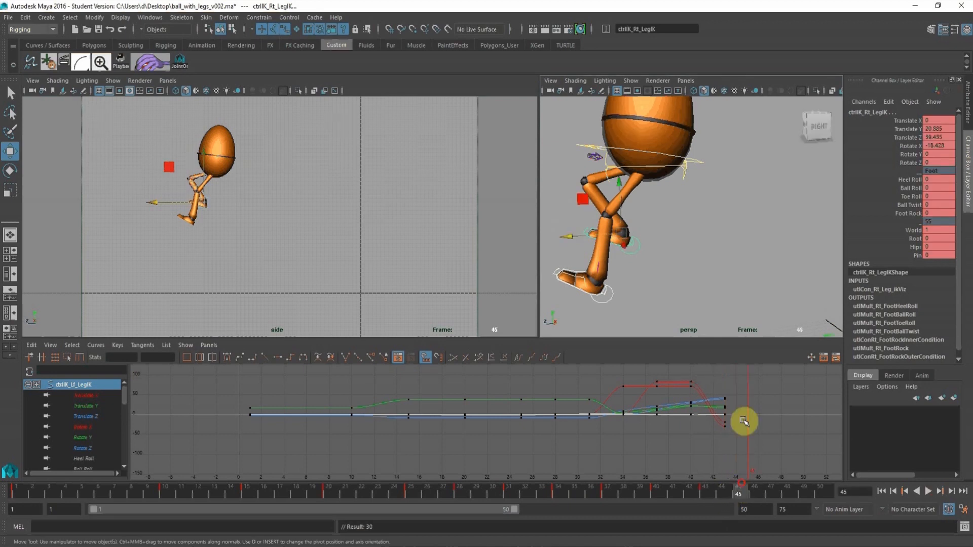
pyautogui.keyDown('alt'); pyautogui.moveTo(733, 220); pyautogui.dragTo(688, 165, button='right'); pyautogui.keyUp('alt')
pyautogui.click(658, 125)
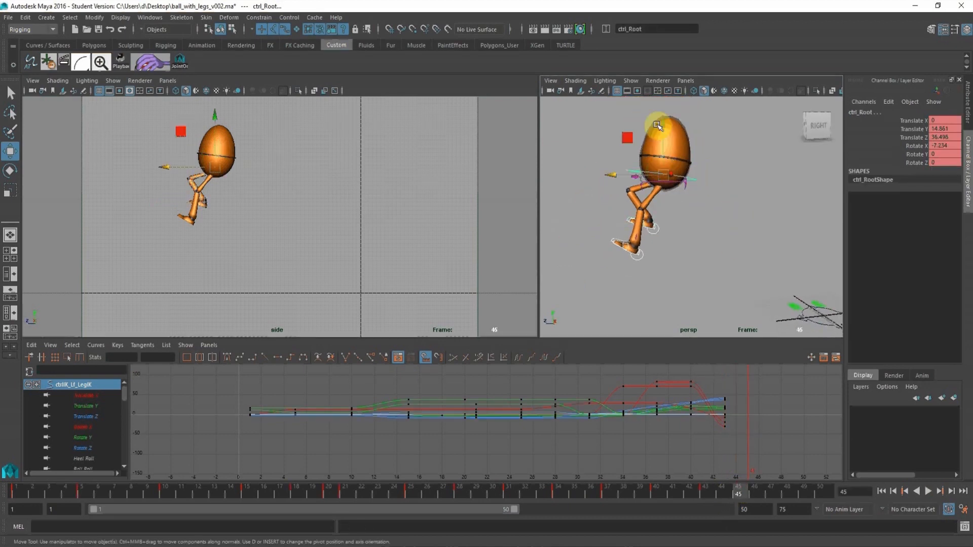
pyautogui.moveTo(660, 125); pyautogui.dragTo(561, 269)
pyautogui.keyDown('alt'); pyautogui.moveTo(607, 274); pyautogui.dragTo(622, 193, button='middle'); pyautogui.keyUp('alt')
pyautogui.keyDown('alt'); pyautogui.moveTo(621, 192); pyautogui.dragTo(672, 213, button='right'); pyautogui.keyUp('alt')
pyautogui.click(697, 278)
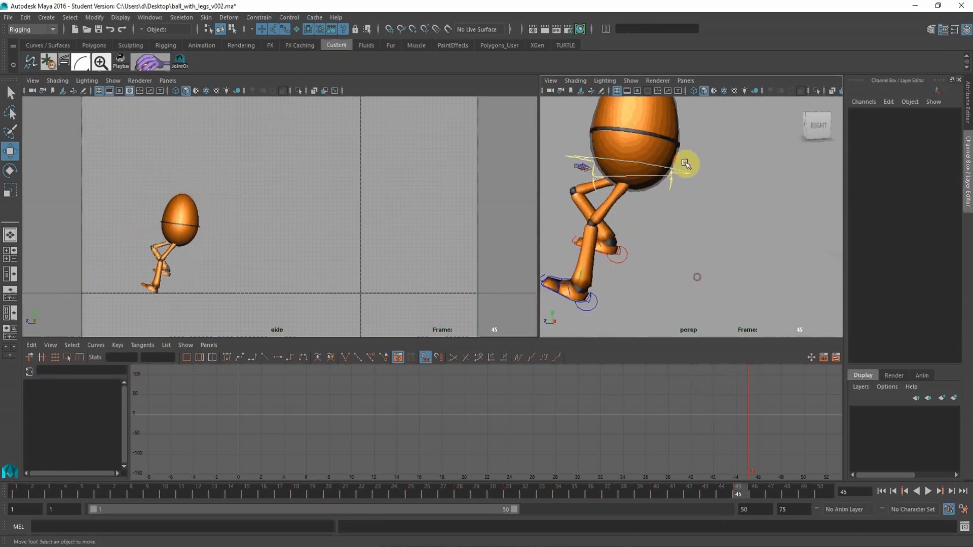
# Tilt the root control to about -14.82 in Rotate X, raise it slightly, and key it at frame 45.
pyautogui.click(685, 163)
pyautogui.moveTo(179, 187)
pyautogui.mouseDown()
pyautogui.moveTo(181, 178)
pyautogui.moveTo(167, 184)
pyautogui.mouseUp()
pyautogui.press('s')
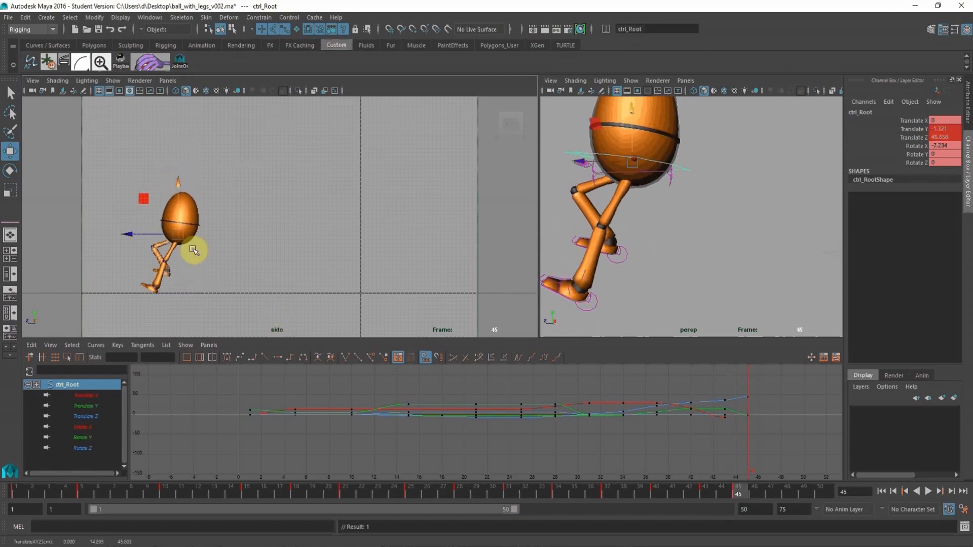
pyautogui.click(19, 177)
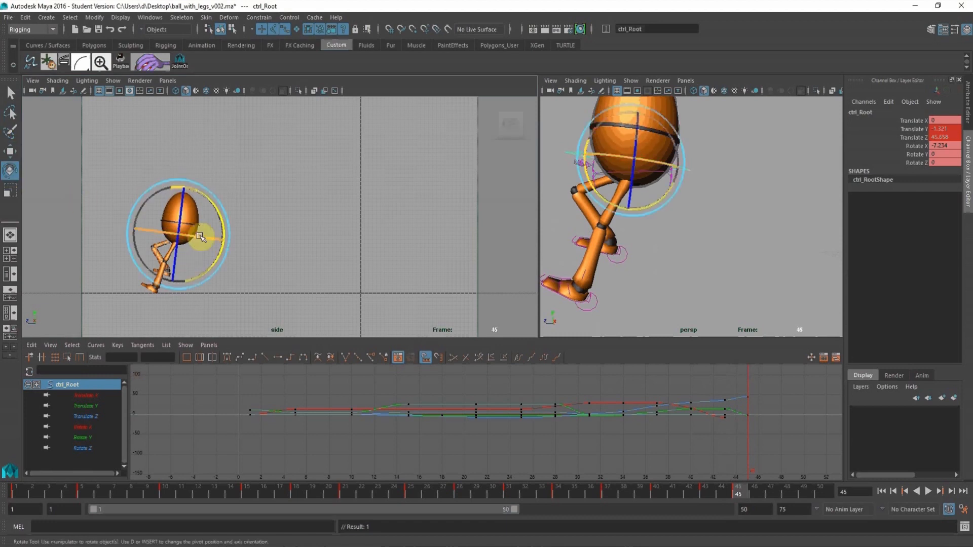
pyautogui.moveTo(205, 239); pyautogui.dragTo(124, 189)
pyautogui.press('s')
pyautogui.click(12, 154)
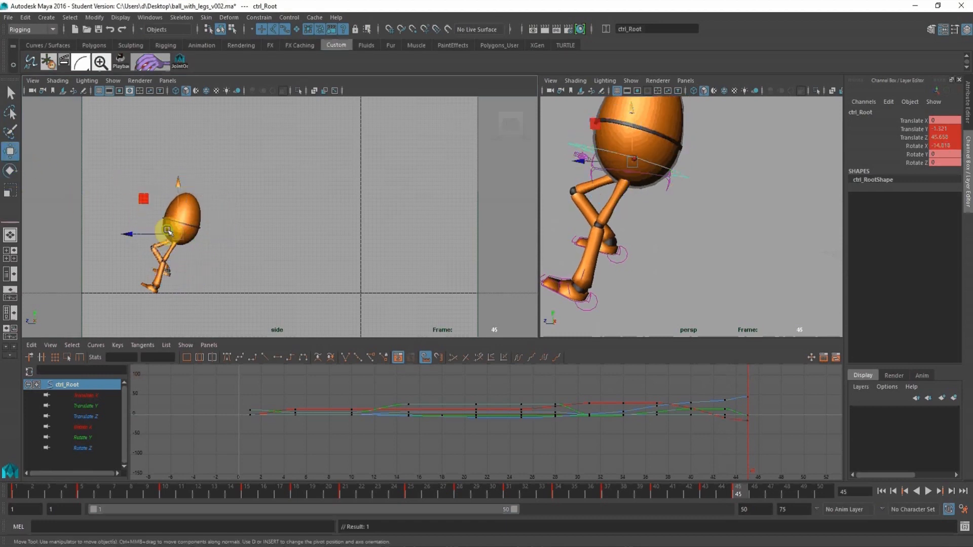
pyautogui.keyDown('alt'); pyautogui.moveTo(170, 232); pyautogui.dragTo(280, 222, button='middle'); pyautogui.keyUp('alt')
pyautogui.keyDown('alt'); pyautogui.moveTo(239, 202); pyautogui.dragTo(315, 248, button='right'); pyautogui.keyUp('alt')
pyautogui.moveTo(293, 171); pyautogui.dragTo(274, 183)
pyautogui.press('s')
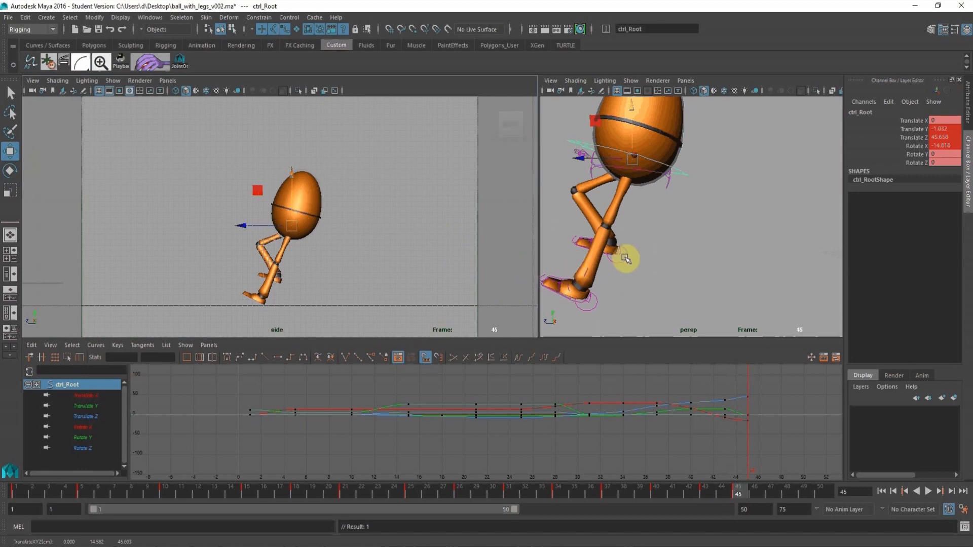
# Move the right leg control to about 7.75 in Translate Y and 51.39 in Translate Z, and key it at frame 45.
pyautogui.click(624, 259)
pyautogui.moveTo(554, 246); pyautogui.dragTo(572, 164)
pyautogui.press('s')
pyautogui.keyDown('alt'); pyautogui.moveTo(640, 216); pyautogui.dragTo(539, 186, button='right'); pyautogui.keyUp('alt')
pyautogui.keyDown('alt'); pyautogui.moveTo(638, 226); pyautogui.dragTo(634, 227); pyautogui.keyUp('alt')
pyautogui.keyDown('alt'); pyautogui.moveTo(402, 241); pyautogui.dragTo(288, 197, button='right'); pyautogui.keyUp('alt')
pyautogui.keyDown('alt'); pyautogui.moveTo(255, 186); pyautogui.dragTo(196, 201, button='middle'); pyautogui.keyUp('alt')
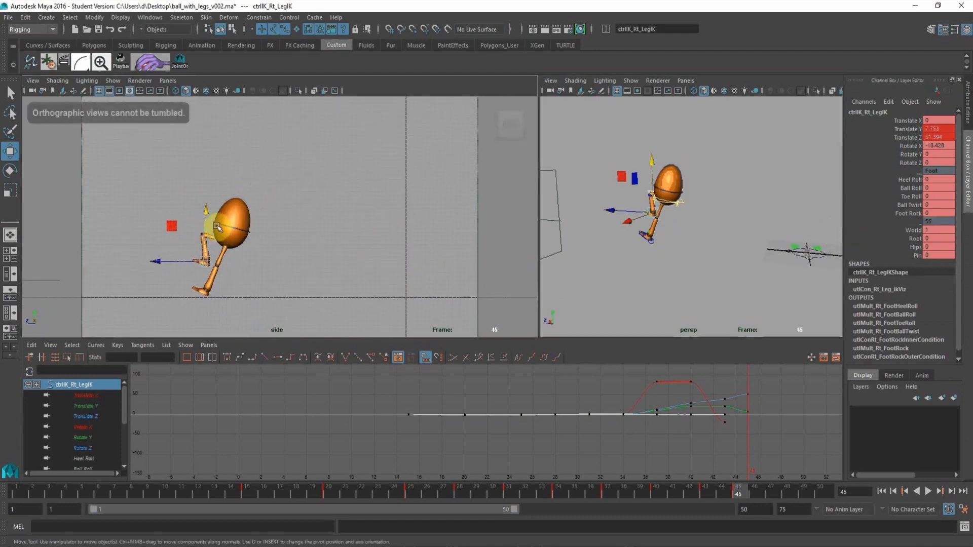
pyautogui.press('s')
# Key both leg controls and the root control together at frame 45.
pyautogui.click(687, 440)
pyautogui.keyDown('alt'); pyautogui.moveTo(678, 254); pyautogui.dragTo(743, 284, button='right'); pyautogui.keyUp('alt')
pyautogui.keyDown('alt'); pyautogui.moveTo(743, 284); pyautogui.dragTo(601, 300, button='middle'); pyautogui.keyUp('alt')
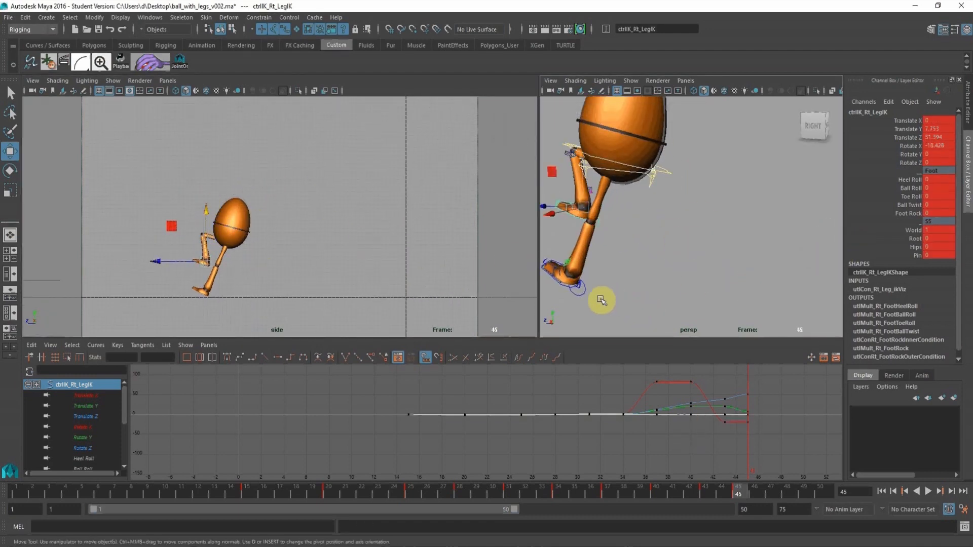
pyautogui.click(586, 295)
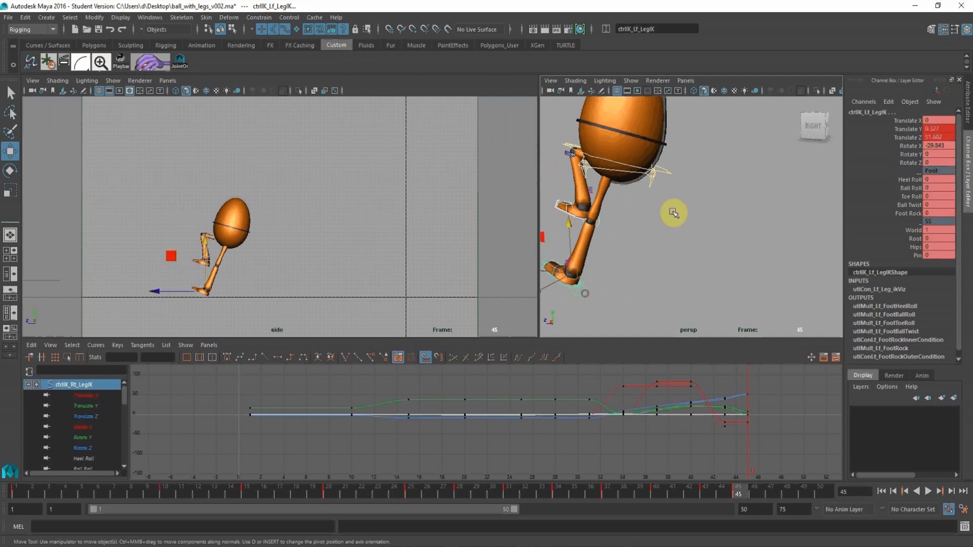
pyautogui.keyDown('shift'); pyautogui.click(669, 175); pyautogui.keyUp('shift')
pyautogui.press('s')
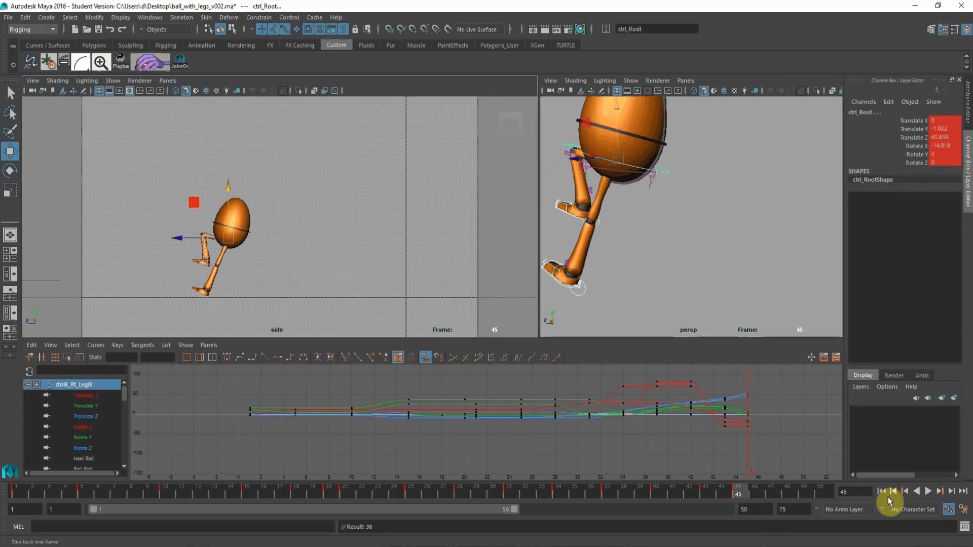
# Play back the animation in the side view to check the timing of the leap.
pyautogui.click(929, 492)
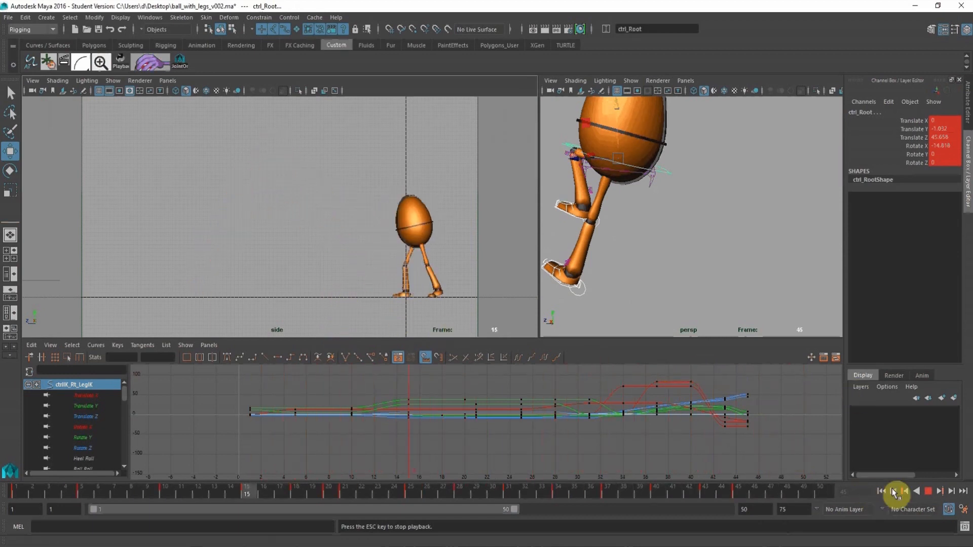
pyautogui.click(928, 492)
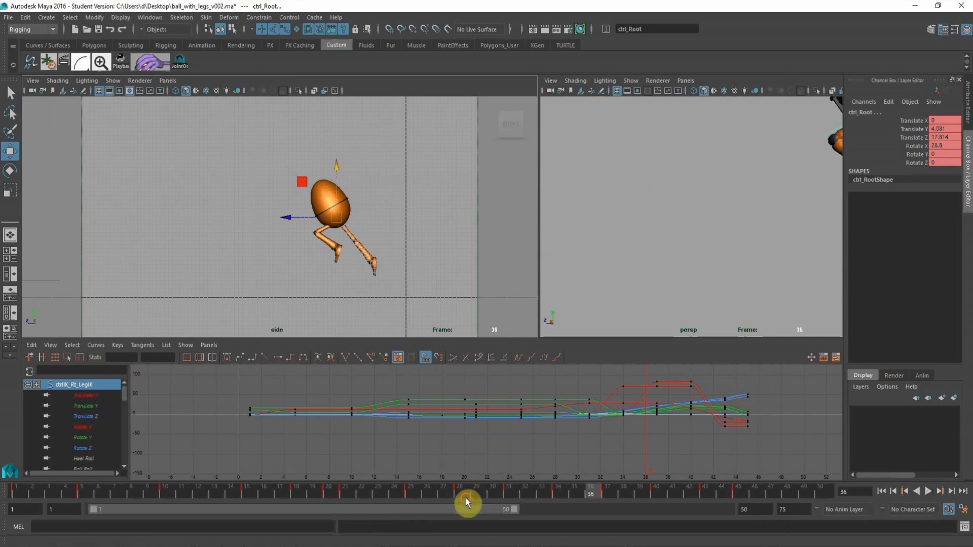
pyautogui.hotkey('alt', 'v')
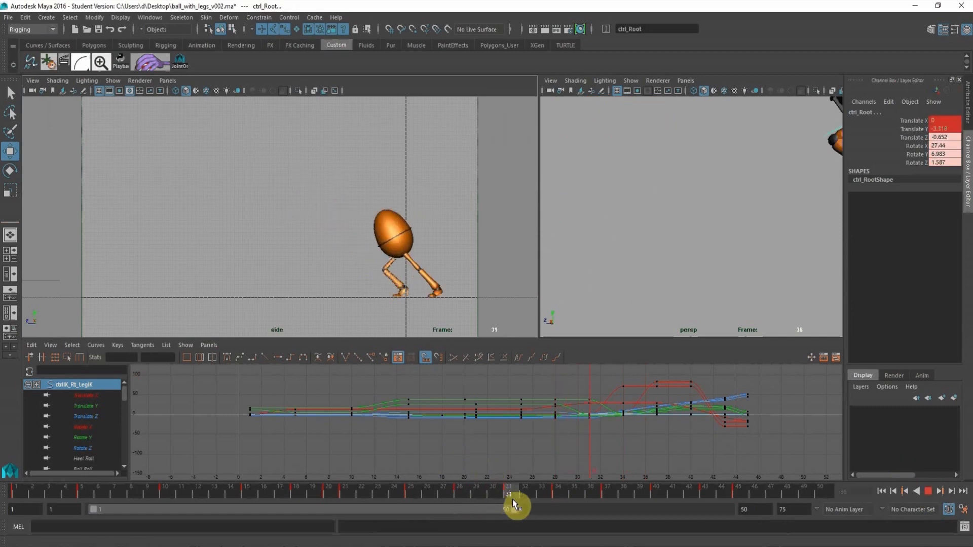
# Select all the rig's controls and shift their keys from frame 34 onward one frame earlier, starting at frame 33.
pyautogui.moveTo(512, 500)
pyautogui.mouseDown()
pyautogui.moveTo(556, 497)
pyautogui.moveTo(544, 499)
pyautogui.mouseUp()
pyautogui.keyDown('alt'); pyautogui.moveTo(627, 437); pyautogui.dragTo(630, 446, button='right'); pyautogui.keyUp('alt')
pyautogui.keyDown('alt'); pyautogui.moveTo(786, 229); pyautogui.dragTo(628, 212, button='right'); pyautogui.keyUp('alt')
pyautogui.keyDown('alt'); pyautogui.moveTo(643, 207); pyautogui.dragTo(504, 200, button='middle'); pyautogui.keyUp('alt')
pyautogui.keyDown('alt'); pyautogui.moveTo(504, 200); pyautogui.dragTo(628, 250, button='right'); pyautogui.keyUp('alt')
pyautogui.keyDown('alt'); pyautogui.moveTo(628, 248); pyautogui.dragTo(656, 255, button='middle'); pyautogui.keyUp('alt')
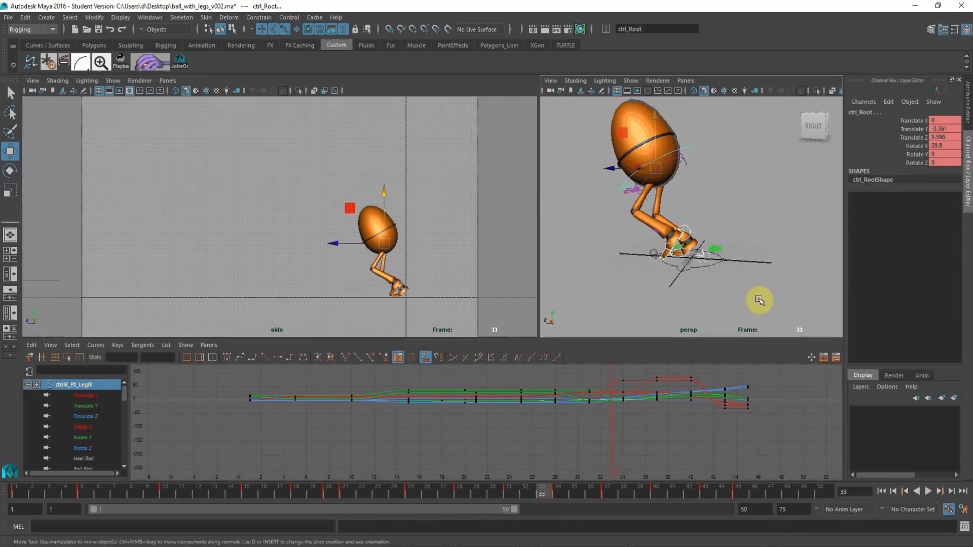
pyautogui.moveTo(759, 300); pyautogui.dragTo(562, 122)
pyautogui.moveTo(822, 456); pyautogui.dragTo(612, 349)
pyautogui.keyDown('shift'); pyautogui.moveTo(664, 404); pyautogui.dragTo(651, 404, button='middle'); pyautogui.keyUp('shift')
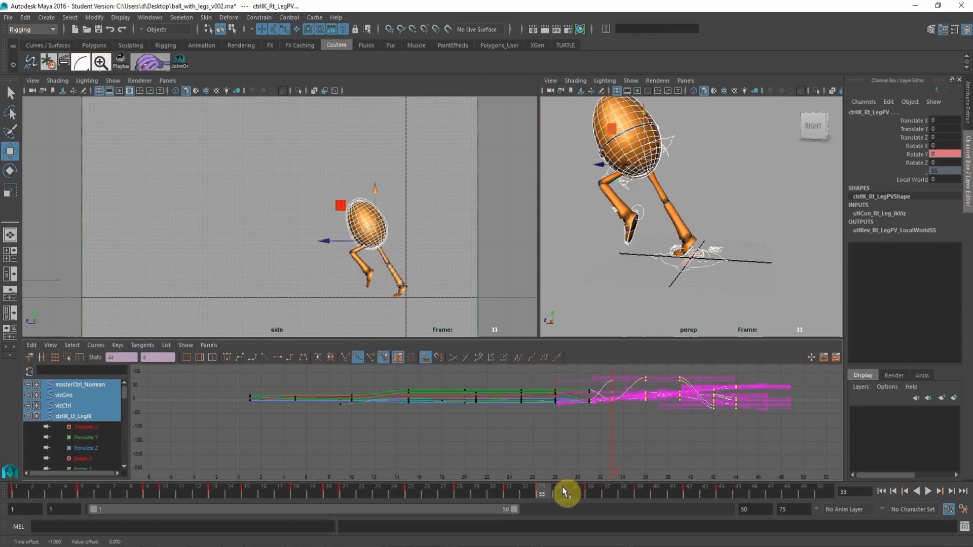
# Shift all controls' keys from frame 36 onward one frame earlier, starting at frame 35, and play back the animation.
pyautogui.moveTo(564, 492); pyautogui.dragTo(638, 499)
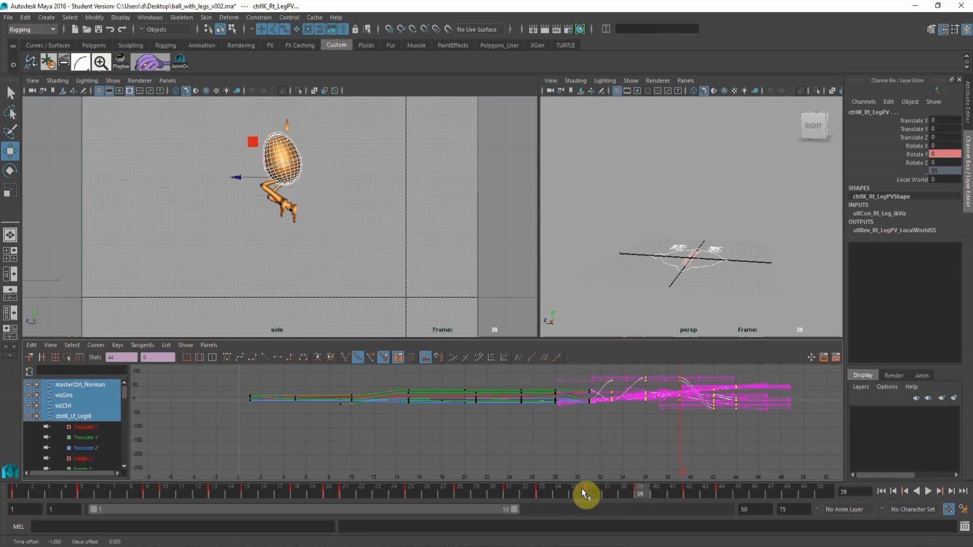
pyautogui.click(585, 494)
pyautogui.moveTo(778, 438); pyautogui.dragTo(631, 366)
pyautogui.keyDown('shift'); pyautogui.moveTo(706, 389); pyautogui.dragTo(688, 384, button='middle'); pyautogui.keyUp('shift')
pyautogui.click(419, 201)
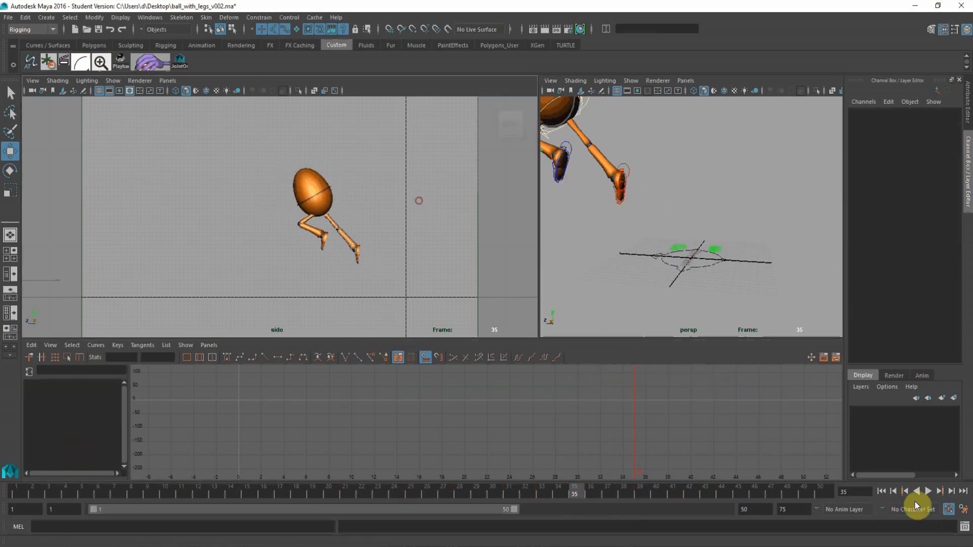
pyautogui.click(929, 492)
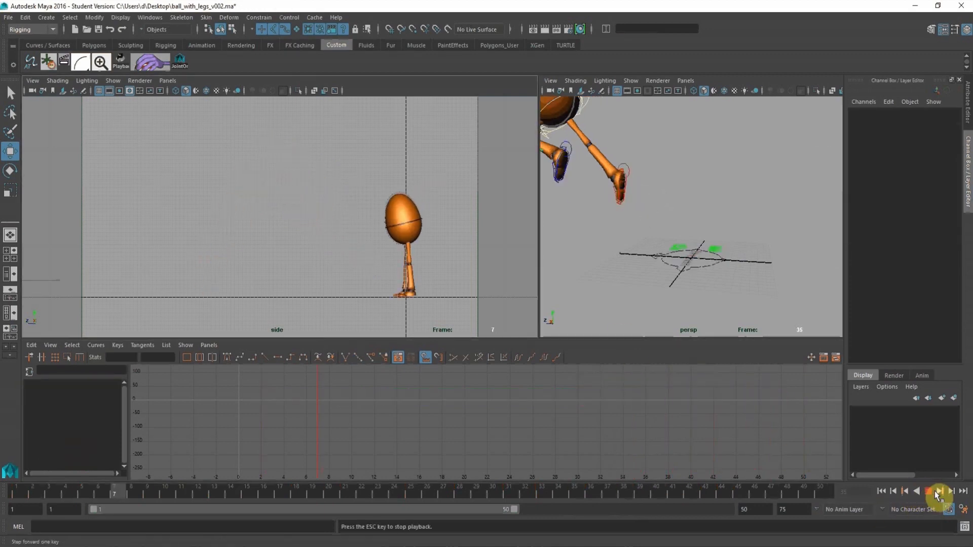
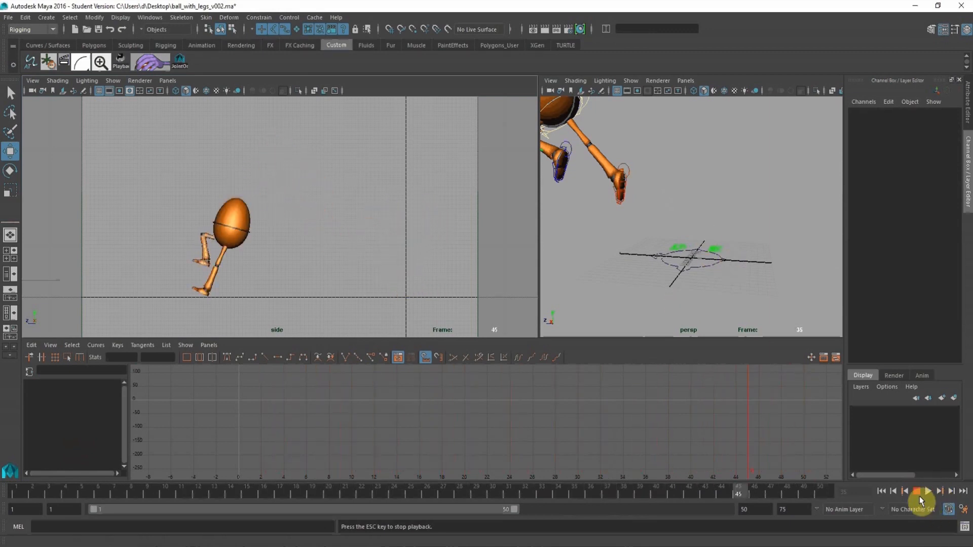
# Stop playback and examine the leap and landing poses frame by frame from frame 35 through frame 45.
pyautogui.click(917, 492)
pyautogui.click(658, 200)
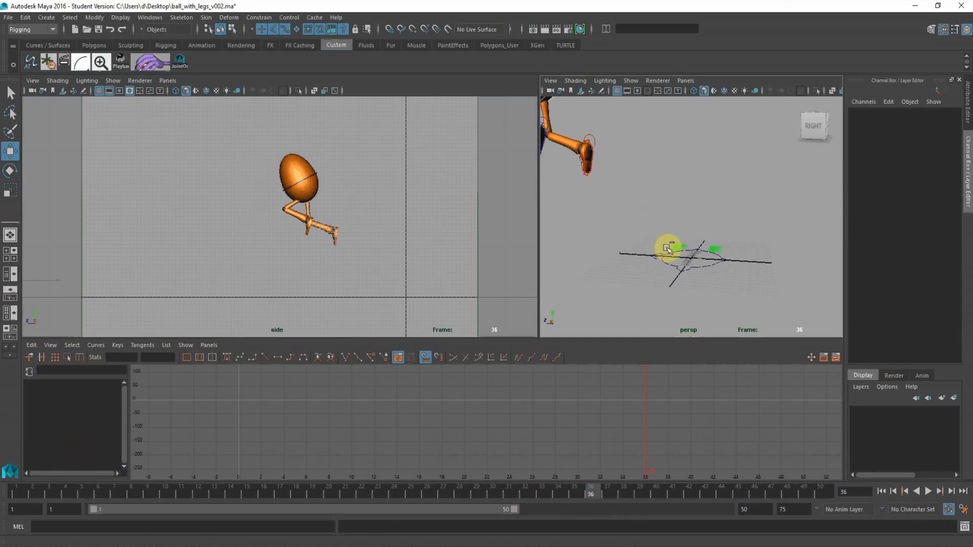
pyautogui.click(667, 249)
pyautogui.click(576, 494)
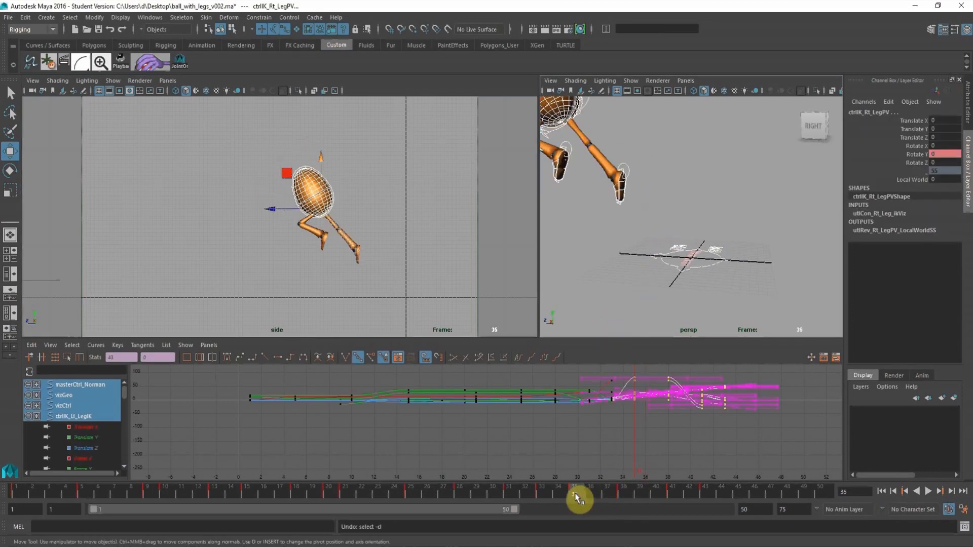
pyautogui.click(607, 494)
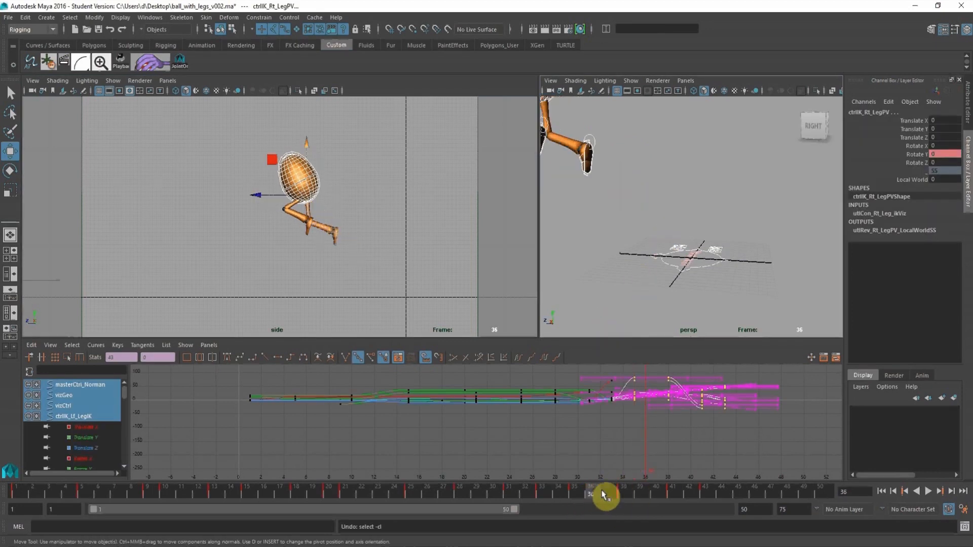
pyautogui.moveTo(788, 442); pyautogui.dragTo(663, 360)
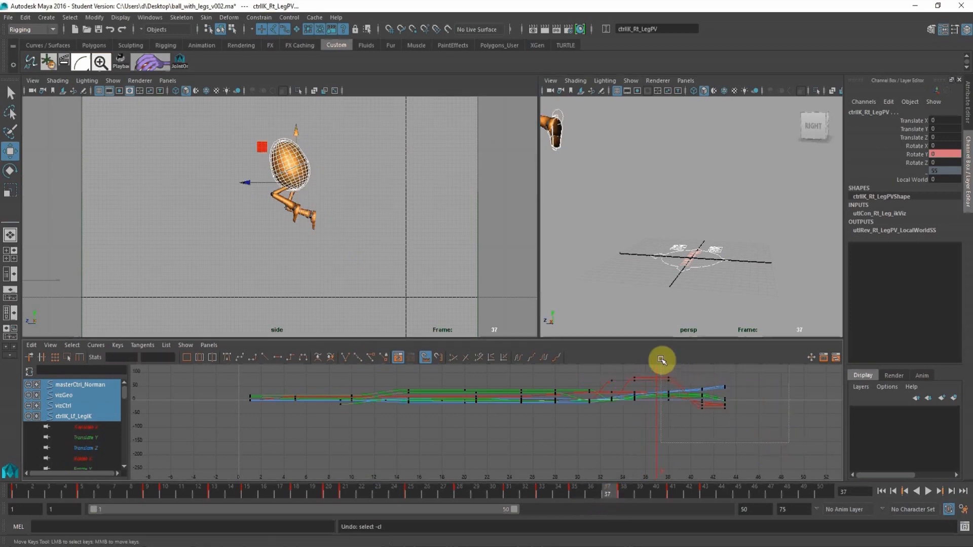
pyautogui.click(624, 495)
pyautogui.moveTo(644, 495); pyautogui.dragTo(742, 494)
pyautogui.click(707, 491)
# At frame 45, move the root control down and forward to Translate Y -3.953 and Translate Z 50.348.
pyautogui.keyDown('alt'); pyautogui.moveTo(740, 265); pyautogui.dragTo(653, 222, button='right'); pyautogui.keyUp('alt')
pyautogui.keyDown('alt'); pyautogui.moveTo(653, 222); pyautogui.dragTo(681, 239, button='middle'); pyautogui.keyUp('alt')
pyautogui.keyDown('alt'); pyautogui.moveTo(682, 238); pyautogui.dragTo(708, 256); pyautogui.keyUp('alt')
pyautogui.keyDown('alt'); pyautogui.moveTo(708, 257); pyautogui.dragTo(714, 269, button='right'); pyautogui.keyUp('alt')
pyautogui.keyDown('alt'); pyautogui.moveTo(684, 248); pyautogui.dragTo(695, 247, button='middle'); pyautogui.keyUp('alt')
pyautogui.click(705, 218)
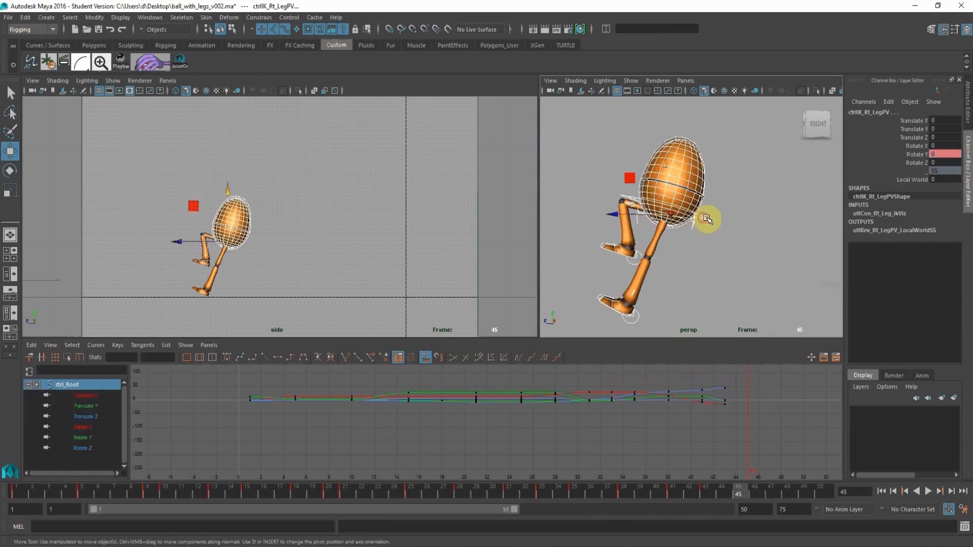
pyautogui.click(677, 182)
pyautogui.moveTo(667, 162); pyautogui.dragTo(653, 225, button='middle')
pyautogui.keyDown('alt'); pyautogui.moveTo(653, 225); pyautogui.dragTo(658, 312, button='right'); pyautogui.keyUp('alt')
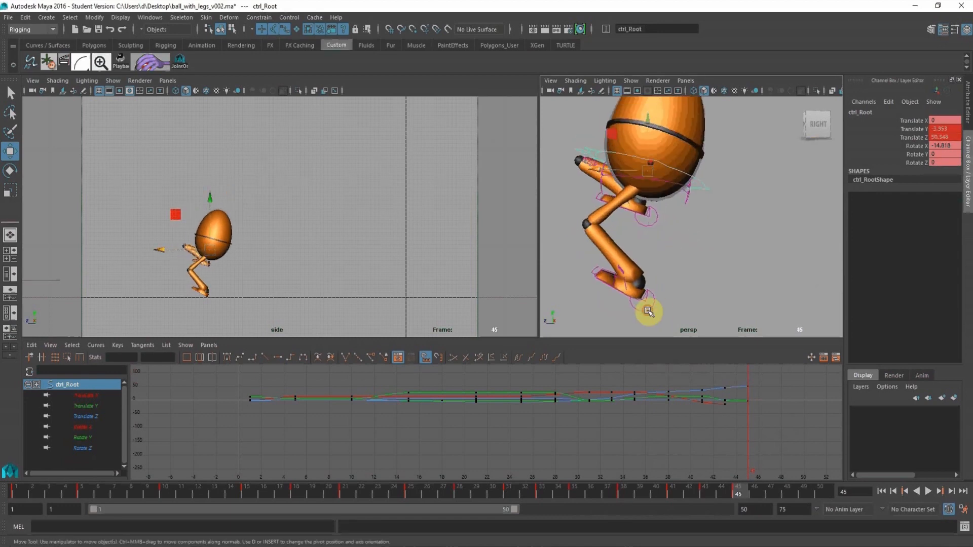
# Plant the left foot flat at frame 45 by setting its leg control's Rotate X and Translate Y to 0.
pyautogui.click(648, 312)
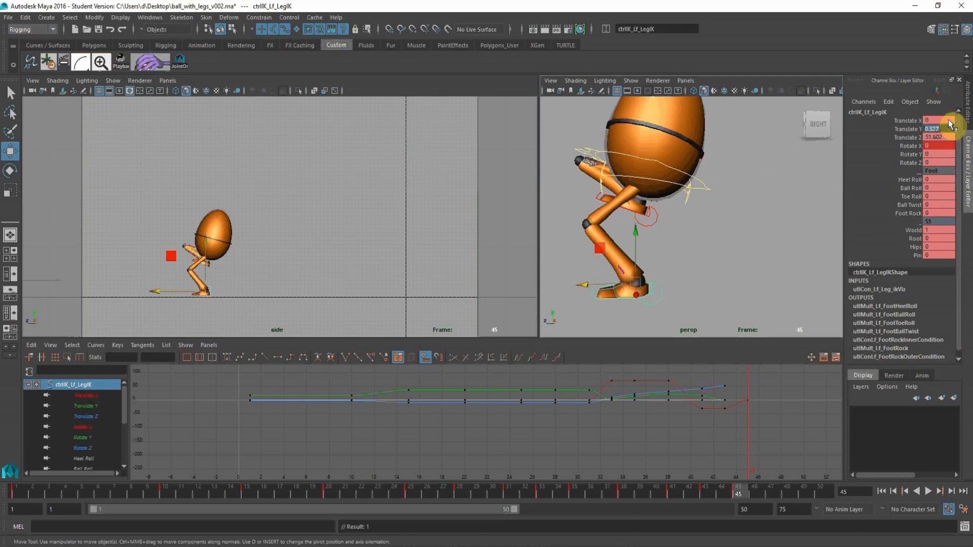
pyautogui.write('0')
pyautogui.press('Return')
# Move the right leg control down and forward at frame 45 to Translate Y 0.173 and about Translate Z 59.87.
pyautogui.keyDown('alt'); pyautogui.moveTo(661, 208); pyautogui.dragTo(687, 197, button='middle'); pyautogui.keyUp('alt')
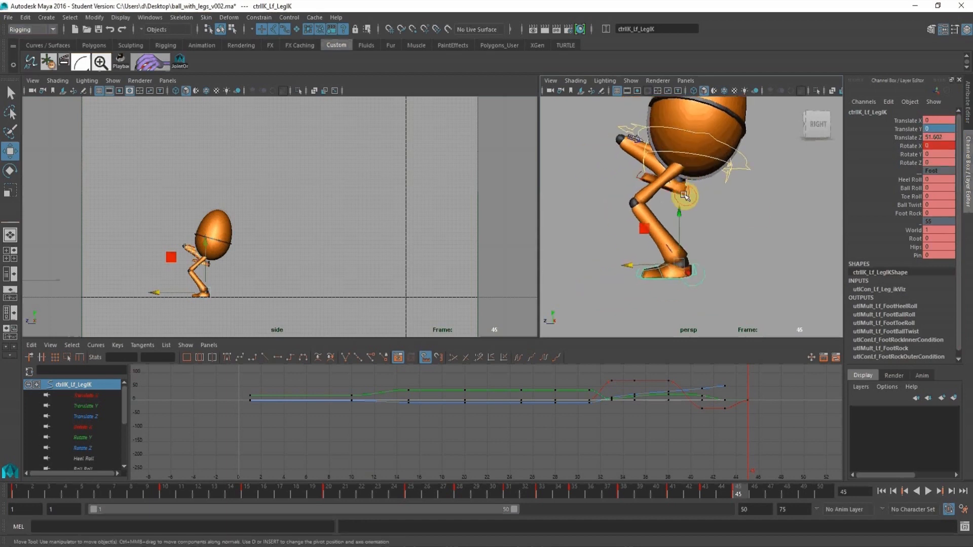
pyautogui.keyDown('alt'); pyautogui.moveTo(686, 198); pyautogui.dragTo(690, 195, button='right'); pyautogui.keyUp('alt')
pyautogui.click(691, 198)
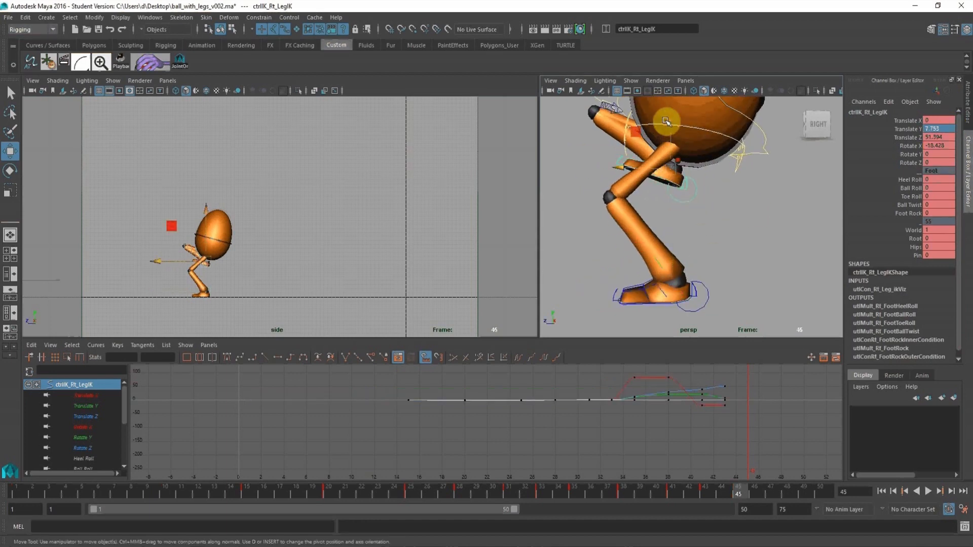
pyautogui.moveTo(667, 122); pyautogui.dragTo(495, 271)
pyautogui.keyDown('alt'); pyautogui.moveTo(651, 230); pyautogui.dragTo(580, 229, button='right'); pyautogui.keyUp('alt')
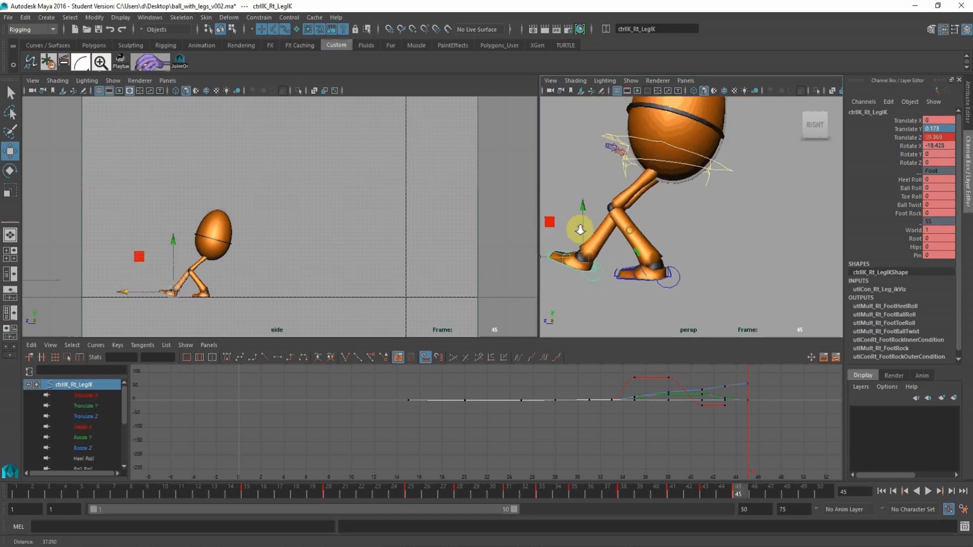
pyautogui.keyDown('alt'); pyautogui.moveTo(580, 228); pyautogui.dragTo(566, 226); pyautogui.keyUp('alt')
# Rotate the right leg control at frame 45 to about Rotate X -50.5 so the toes lift.
pyautogui.click(911, 145)
pyautogui.press('e')
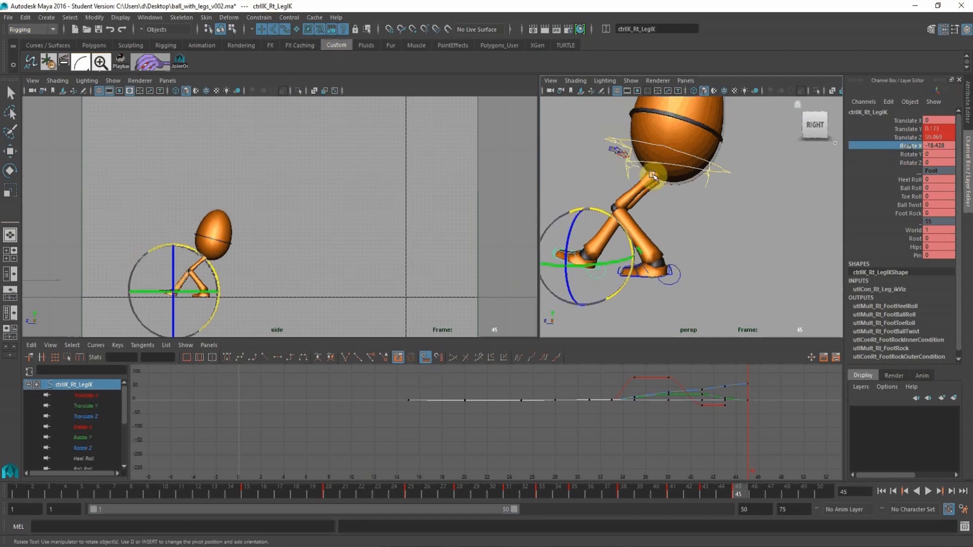
pyautogui.moveTo(650, 177); pyautogui.dragTo(696, 178, button='middle')
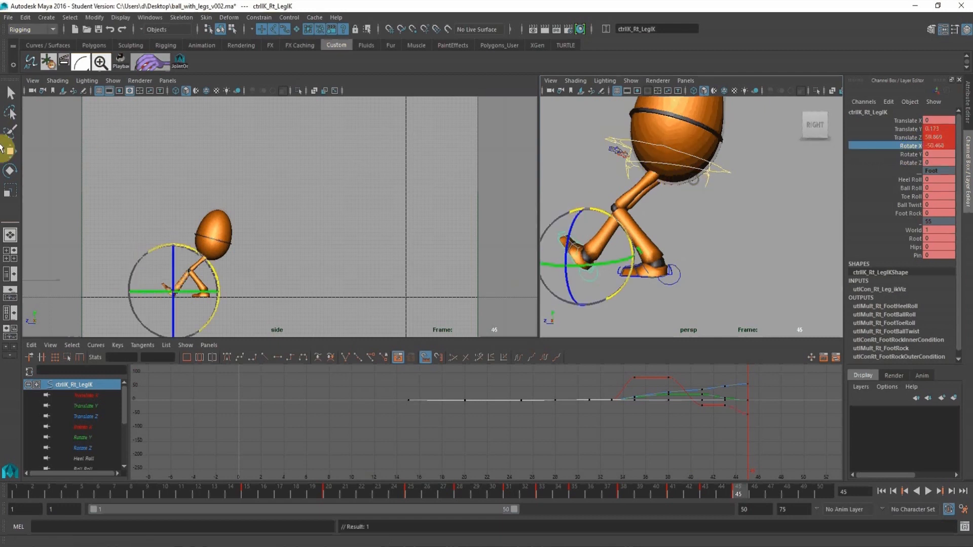
pyautogui.click(11, 152)
# Key the root, left leg and right heel controls together at frame 45.
pyautogui.keyDown('alt'); pyautogui.moveTo(715, 250); pyautogui.dragTo(725, 299); pyautogui.keyUp('alt')
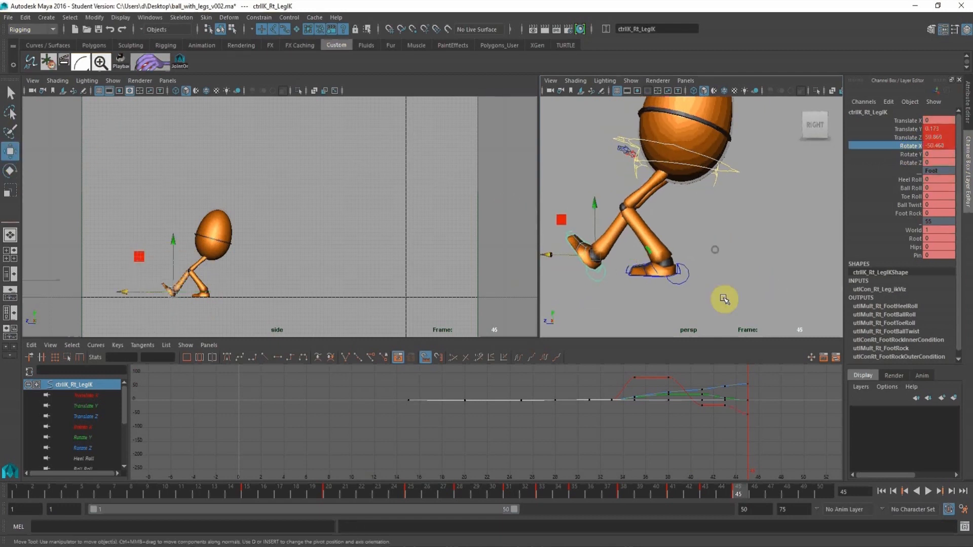
pyautogui.click(738, 185)
pyautogui.keyDown('shift'); pyautogui.click(686, 278); pyautogui.keyUp('shift')
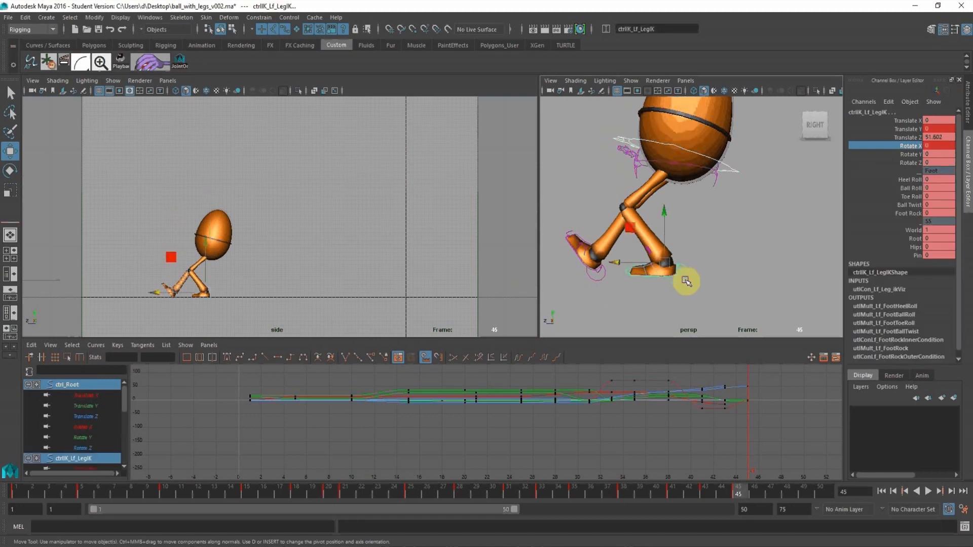
pyautogui.keyDown('shift'); pyautogui.click(599, 276); pyautogui.keyUp('shift')
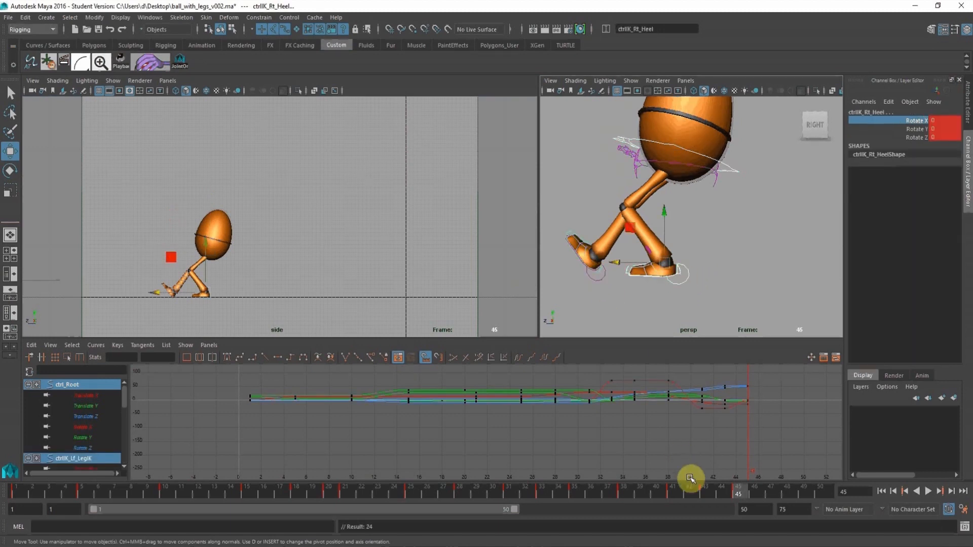
# Play back the animation in the side and perspective views to check the landing pose.
pyautogui.keyDown('alt'); pyautogui.moveTo(760, 181); pyautogui.dragTo(691, 235); pyautogui.keyUp('alt')
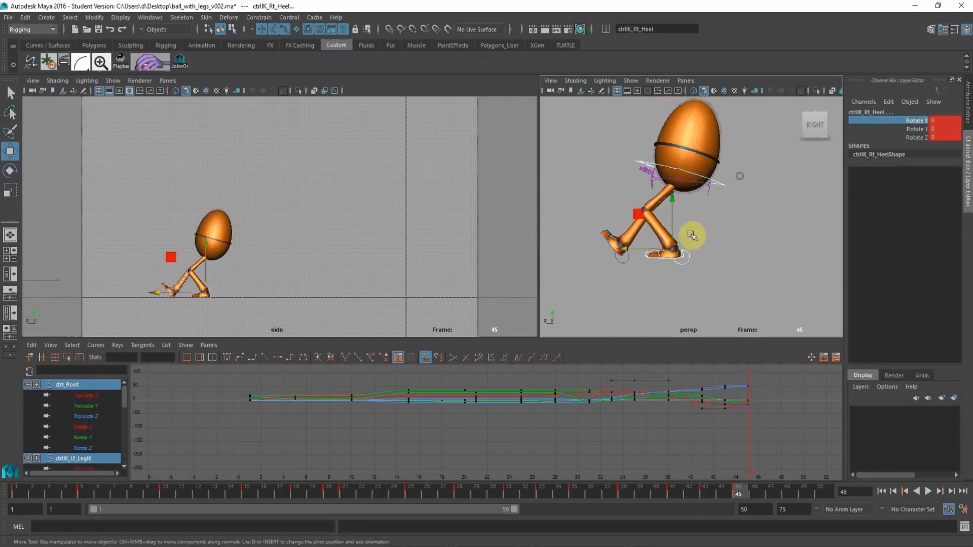
pyautogui.click(929, 490)
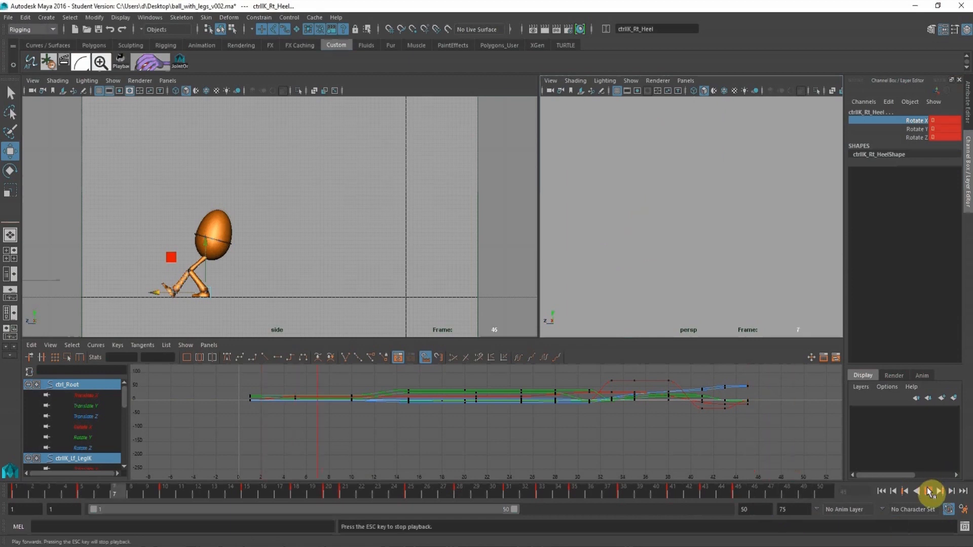
pyautogui.click(325, 229)
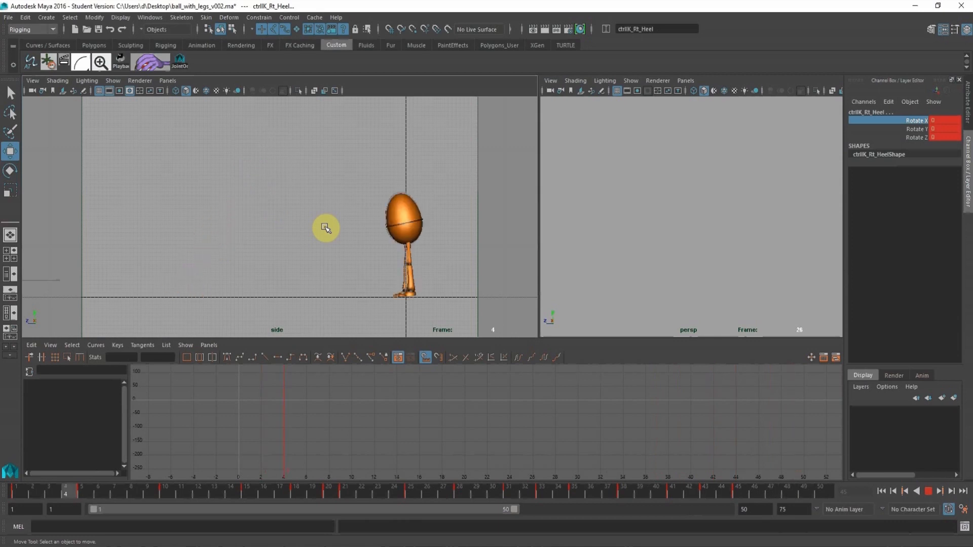
pyautogui.click(928, 491)
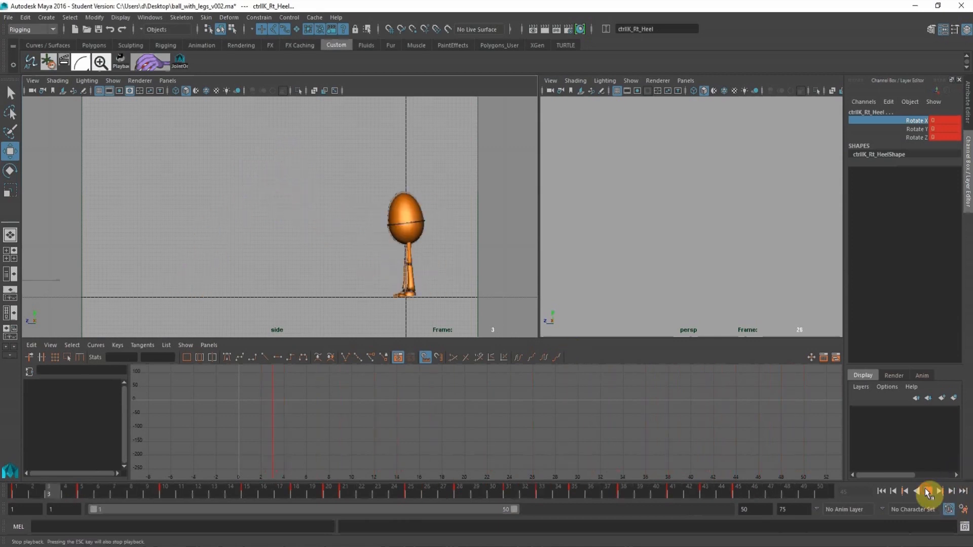
pyautogui.click(641, 246)
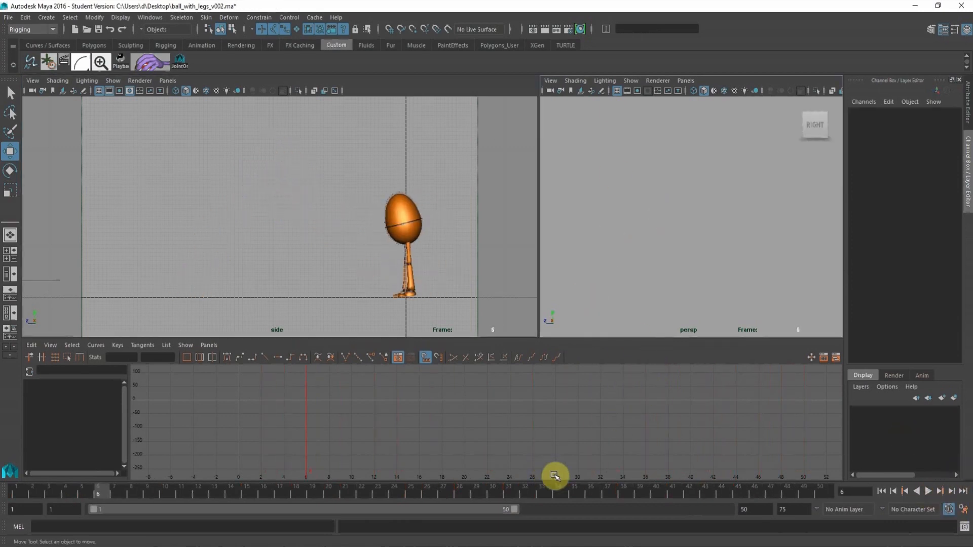
pyautogui.hotkey('alt', 'v')
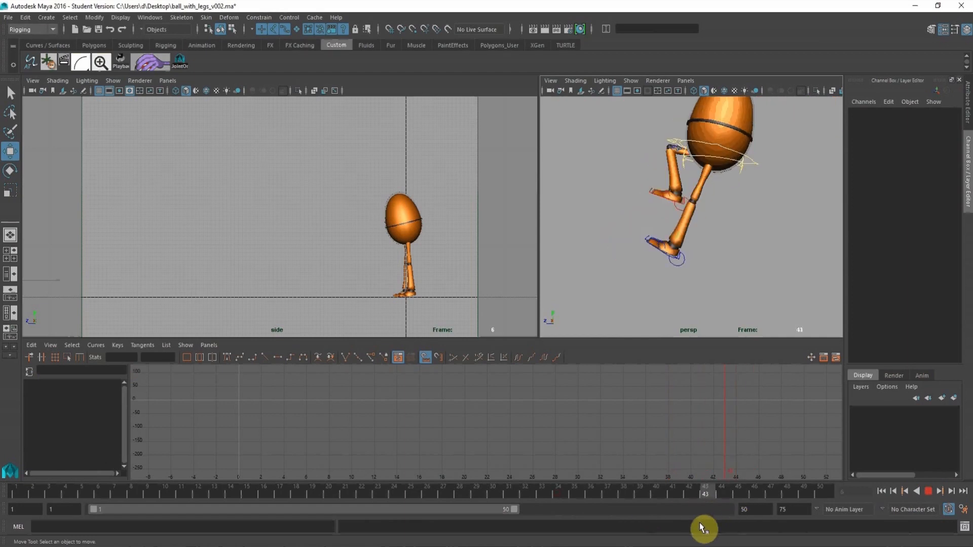
pyautogui.hotkey('alt', 'v')
# Select both leg controls and the root control, and key them together at frame 45.
pyautogui.click(623, 258)
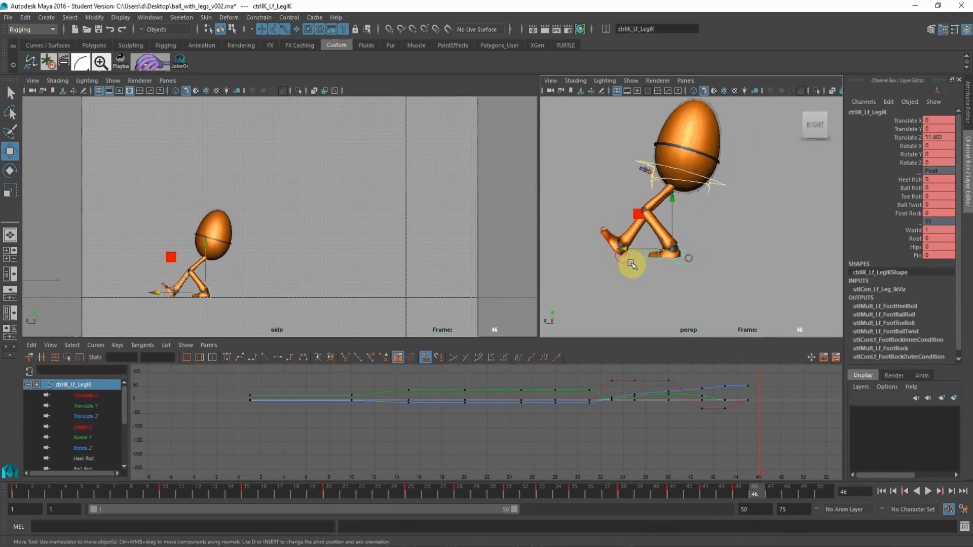
pyautogui.hotkey('ctrl', 'z')
pyautogui.click(654, 294)
pyautogui.click(688, 264)
pyautogui.click(718, 186)
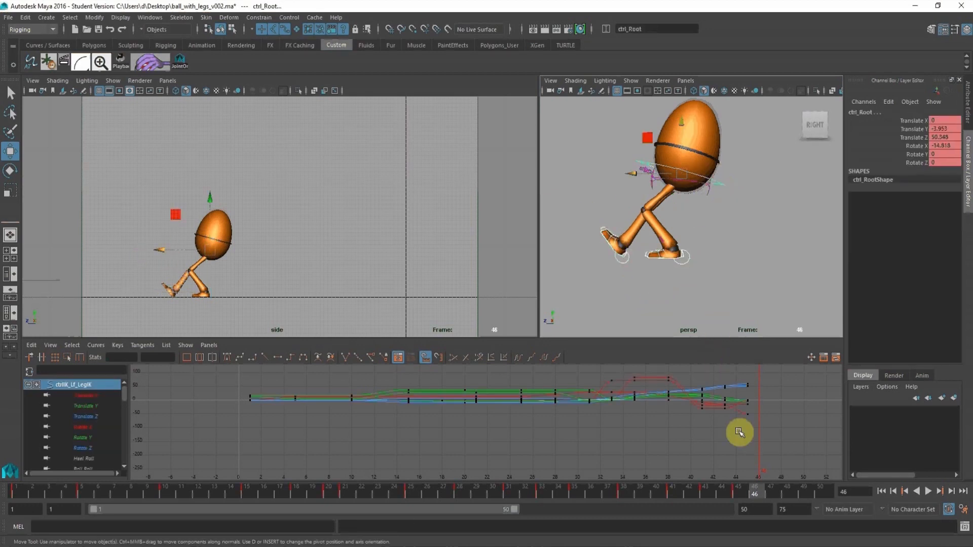
pyautogui.click(736, 491)
pyautogui.press('s')
# At frame 47, move the root control forward to about Translate Z 56.5.
pyautogui.moveTo(754, 491); pyautogui.dragTo(774, 479)
pyautogui.keyDown('alt'); pyautogui.moveTo(732, 193); pyautogui.dragTo(743, 197, button='middle'); pyautogui.keyUp('alt')
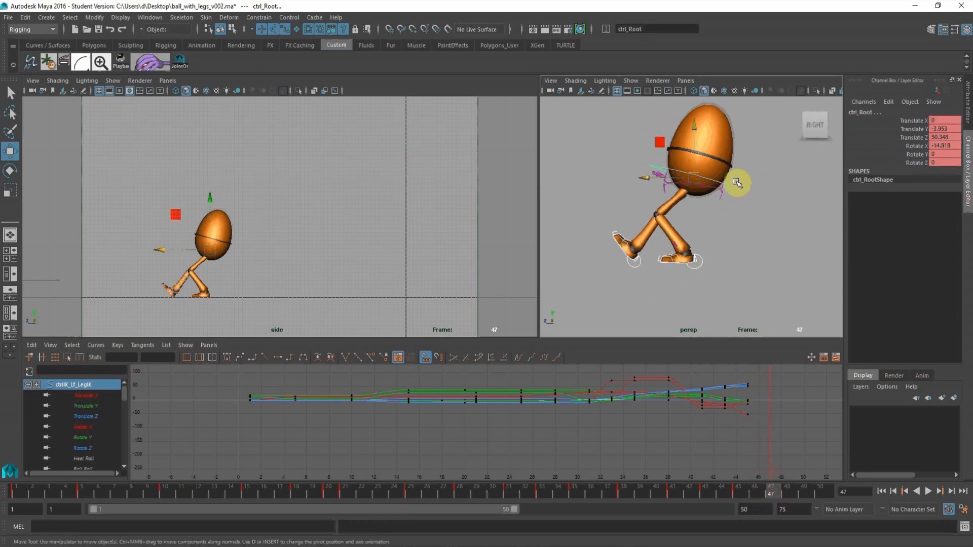
pyautogui.click(665, 177)
pyautogui.moveTo(634, 183); pyautogui.dragTo(603, 193)
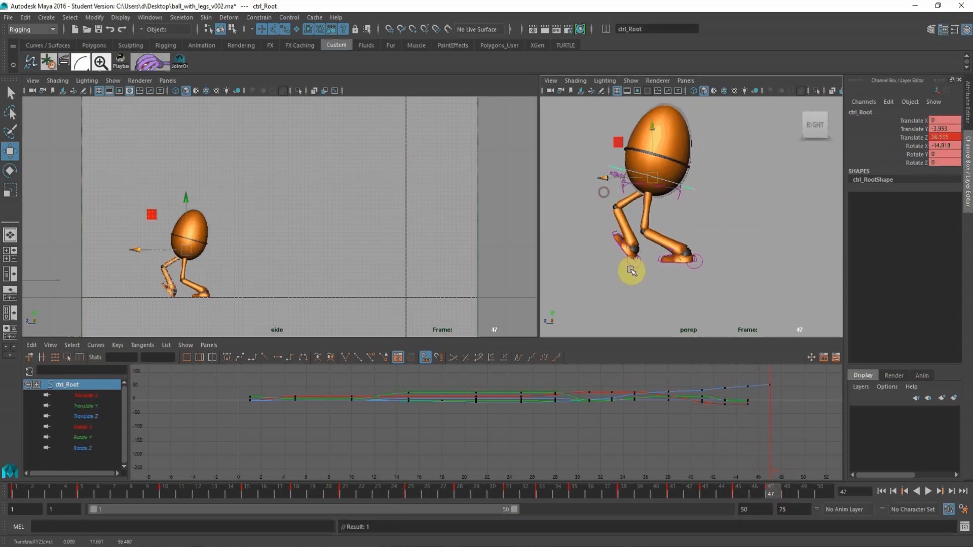
# Flatten the right foot at frame 47 by setting its leg control's Rotate X to 0.
pyautogui.keyDown('alt'); pyautogui.moveTo(630, 271); pyautogui.dragTo(662, 253, button='middle'); pyautogui.keyUp('alt')
pyautogui.keyDown('alt'); pyautogui.moveTo(654, 259); pyautogui.dragTo(693, 273, button='right'); pyautogui.keyUp('alt')
pyautogui.click(661, 257)
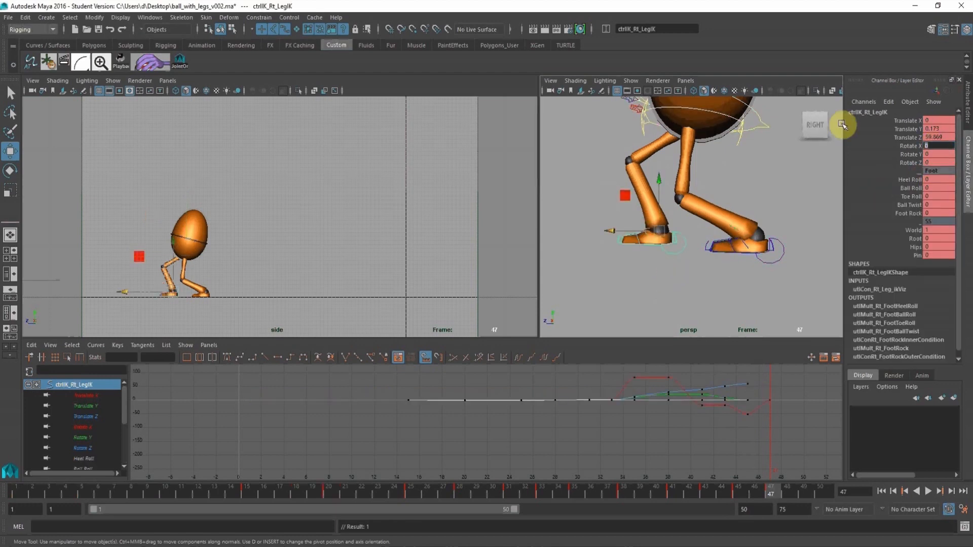
pyautogui.keyDown('alt'); pyautogui.moveTo(730, 163); pyautogui.dragTo(713, 160, button='right'); pyautogui.keyUp('alt')
pyautogui.keyDown('alt'); pyautogui.moveTo(713, 160); pyautogui.dragTo(707, 186, button='middle'); pyautogui.keyUp('alt')
# Tilt the egg body forward at frame 47 by rotating the root control to Rotate X 40.17.
pyautogui.click(733, 167)
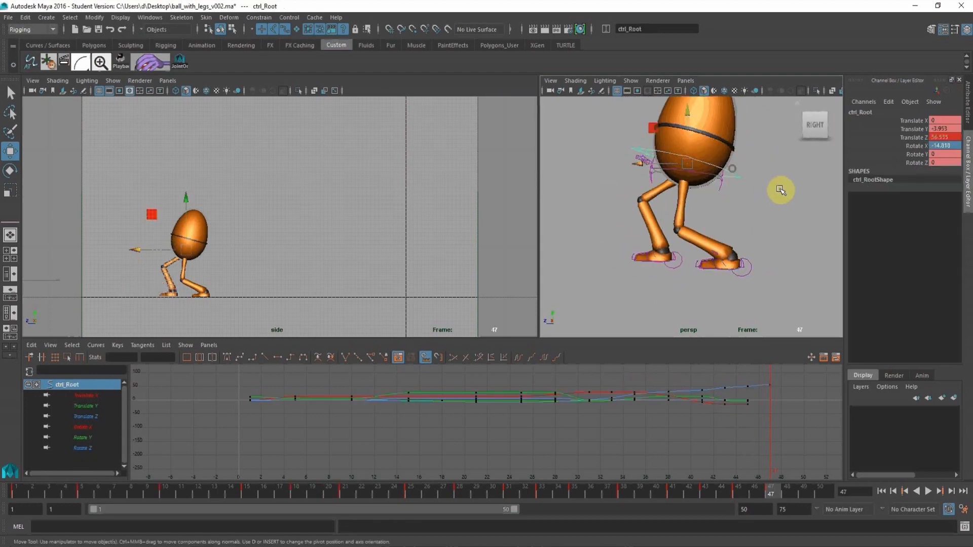
pyautogui.click(9, 170)
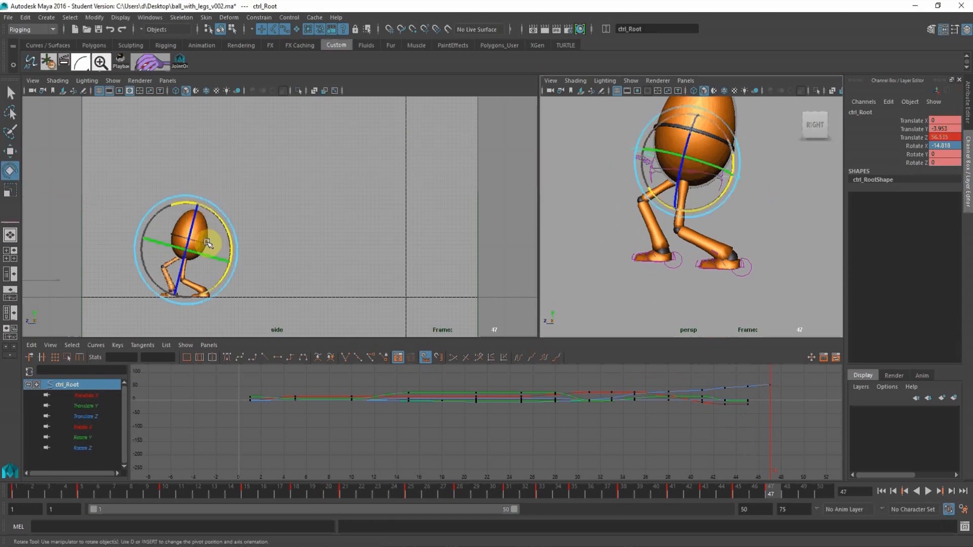
pyautogui.moveTo(225, 226); pyautogui.dragTo(189, 210)
pyautogui.click(10, 152)
# Set the left leg control's Ball Roll to 1.4 and key the control at frame 47.
pyautogui.click(749, 267)
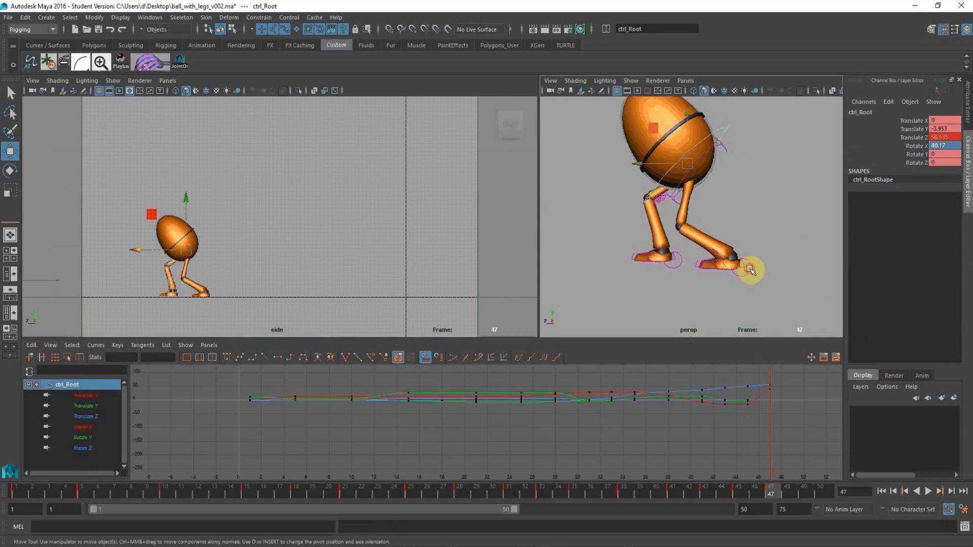
pyautogui.click(911, 188)
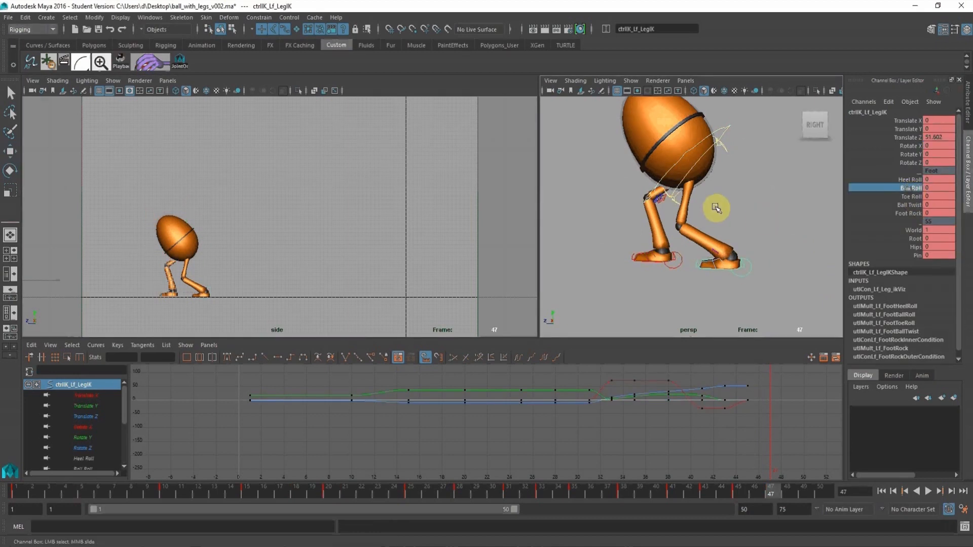
pyautogui.moveTo(715, 206)
pyautogui.mouseDown(button='middle')
pyautogui.moveTo(730, 206)
pyautogui.moveTo(720, 207)
pyautogui.mouseUp(button='middle')
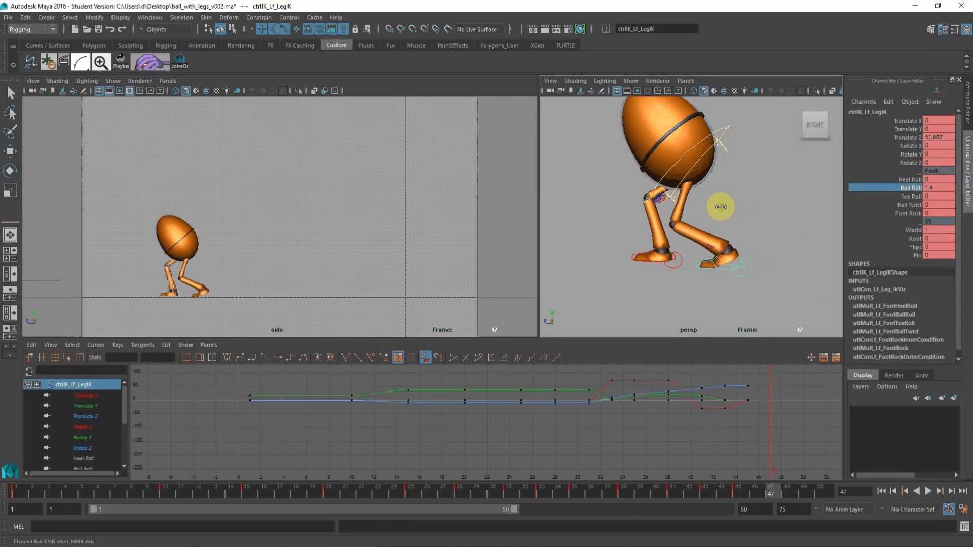
pyautogui.press('s')
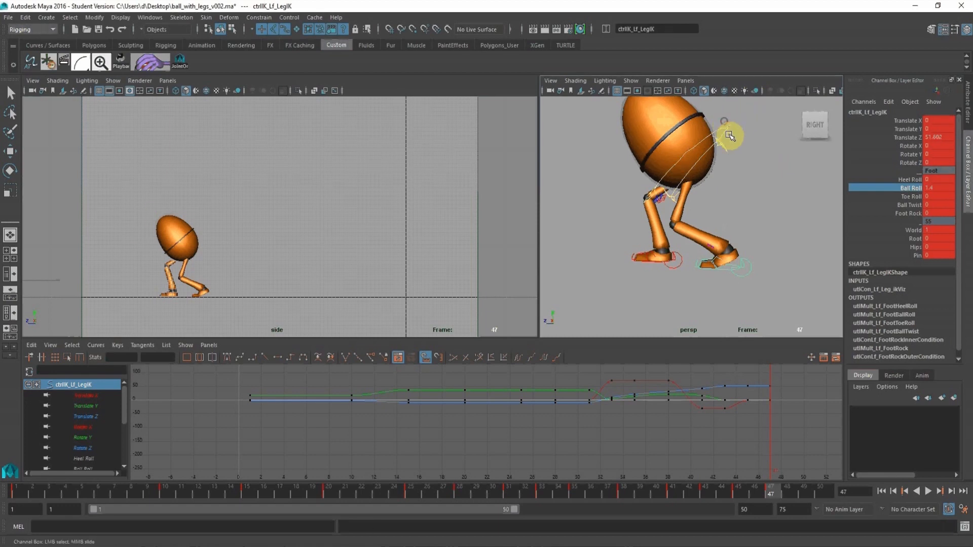
# Key the root and both leg controls together at frame 47, and start playing back the animation.
pyautogui.click(729, 135)
pyautogui.keyDown('shift'); pyautogui.click(744, 275); pyautogui.keyUp('shift')
pyautogui.keyDown('shift'); pyautogui.click(670, 267); pyautogui.keyUp('shift')
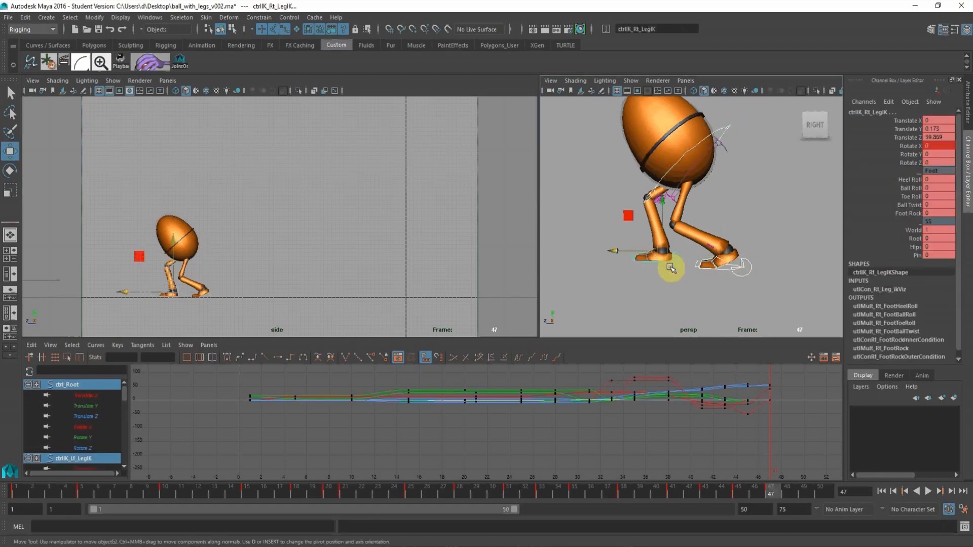
pyautogui.press('s')
pyautogui.click(806, 499)
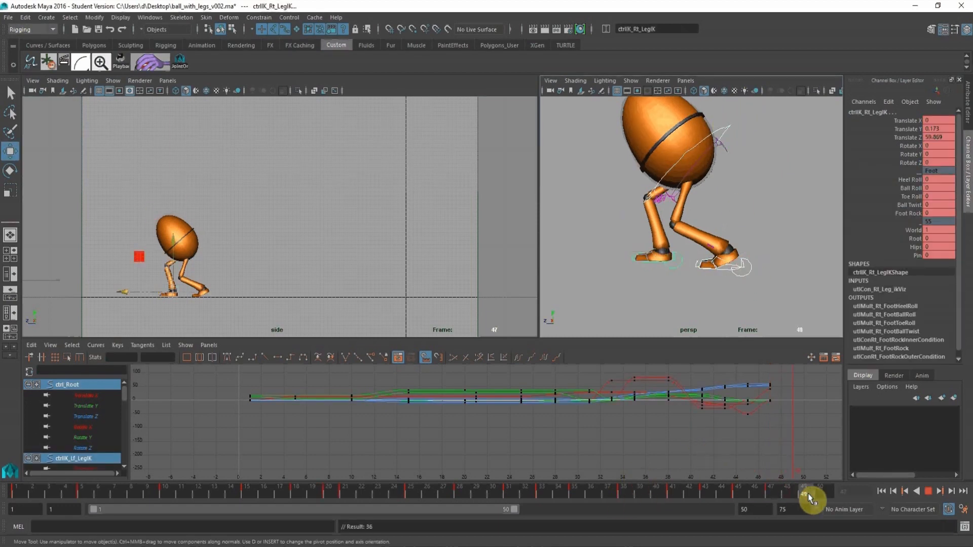
# At frame 50, push the root control forward and up to Translate Z 60.289 and Translate Y -1.931, and key it.
pyautogui.scroll(-4, 745, 234)
pyautogui.keyDown('alt'); pyautogui.moveTo(722, 233); pyautogui.dragTo(700, 230); pyautogui.keyUp('alt')
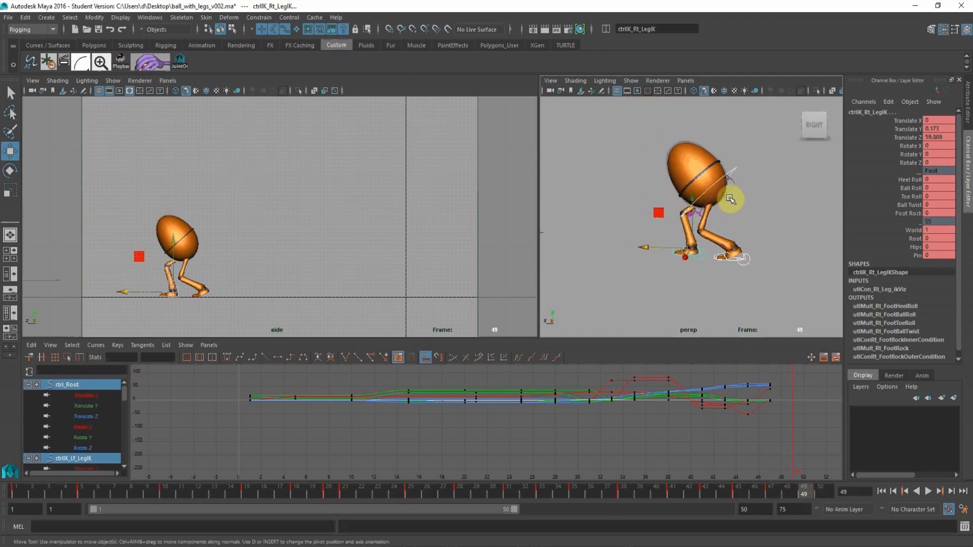
pyautogui.click(737, 165)
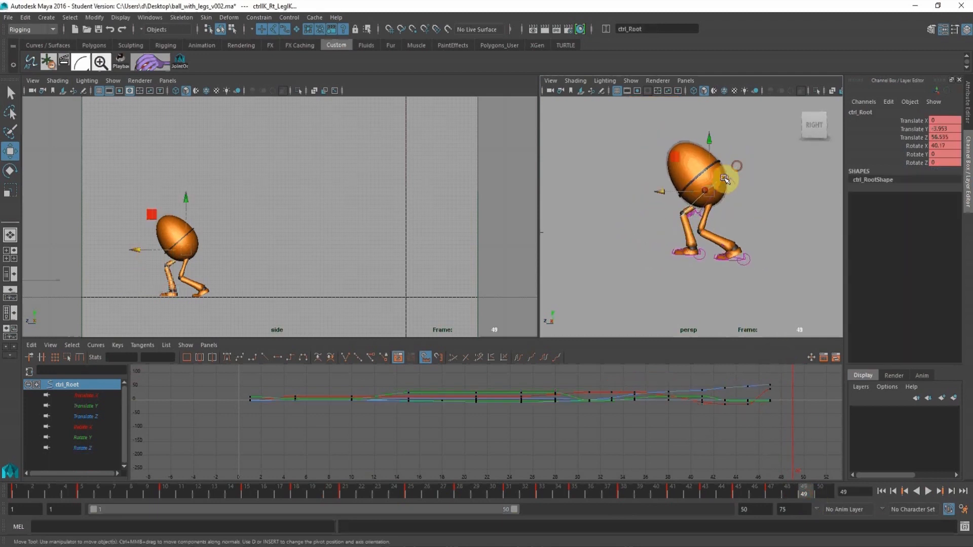
pyautogui.click(820, 494)
pyautogui.moveTo(661, 190); pyautogui.dragTo(679, 143)
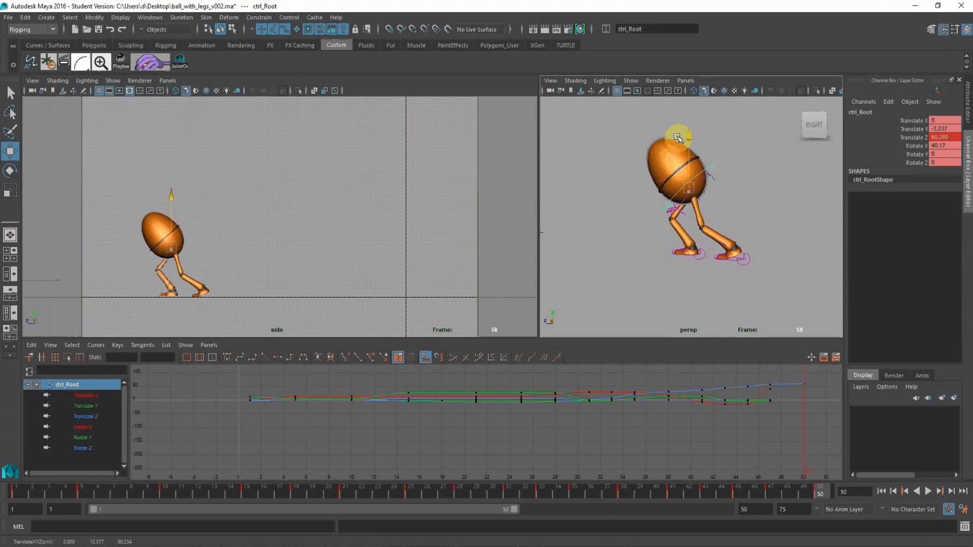
pyautogui.press('s')
pyautogui.moveTo(704, 491); pyautogui.dragTo(820, 494)
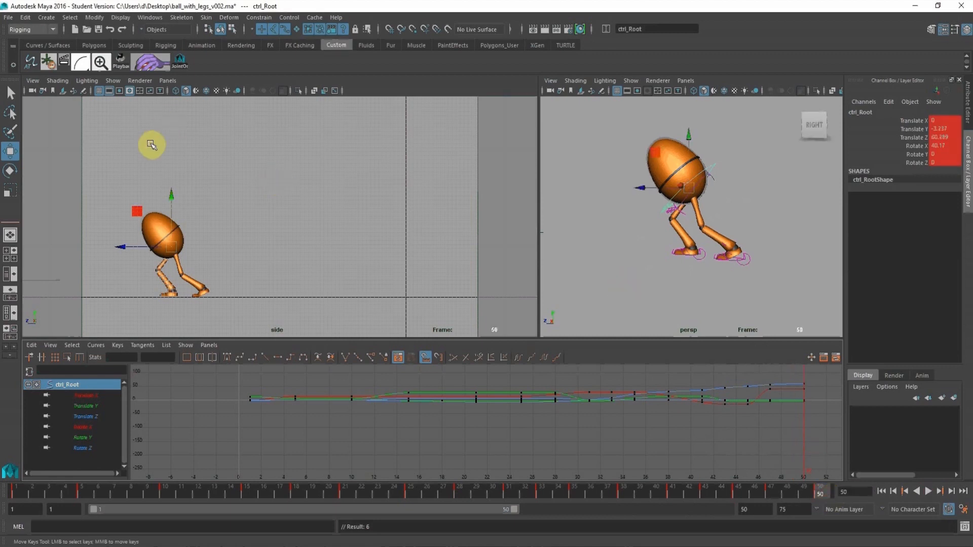
pyautogui.moveTo(170, 196); pyautogui.dragTo(168, 193)
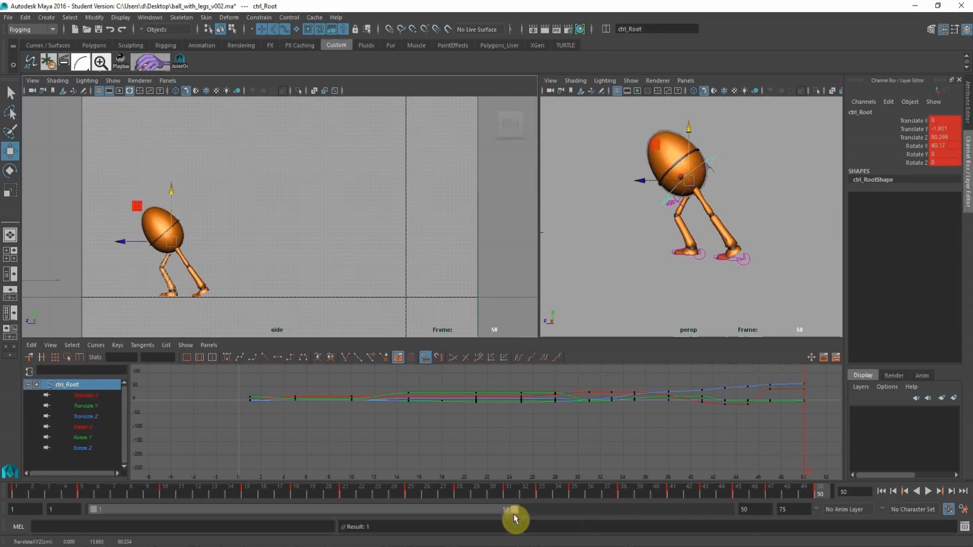
# Shift the playback range to frames 10–59, then straighten the egg body at frame 53 with root Rotate X 8.842 and Translate Y 0.158.
pyautogui.moveTo(502, 510); pyautogui.dragTo(578, 512)
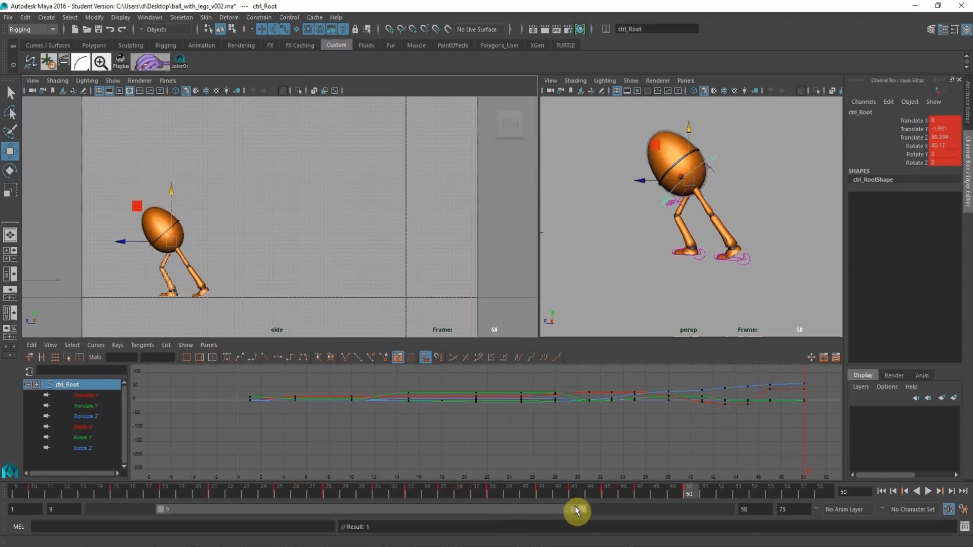
pyautogui.click(708, 498)
pyautogui.click(739, 173)
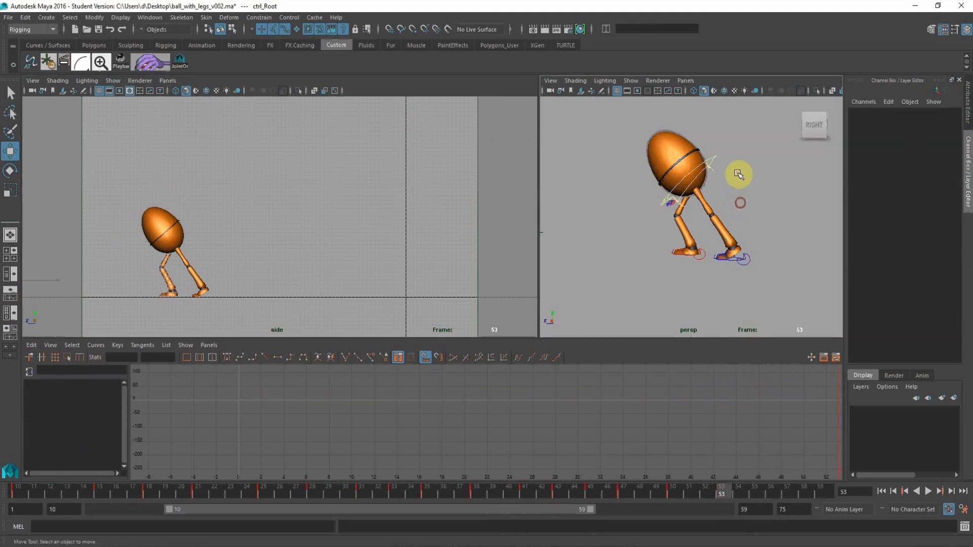
pyautogui.click(726, 168)
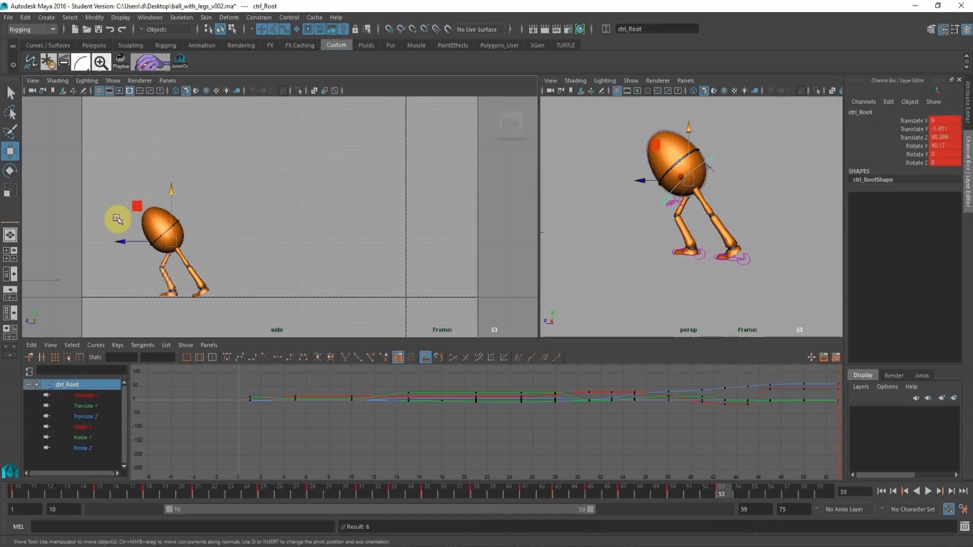
pyautogui.click(10, 170)
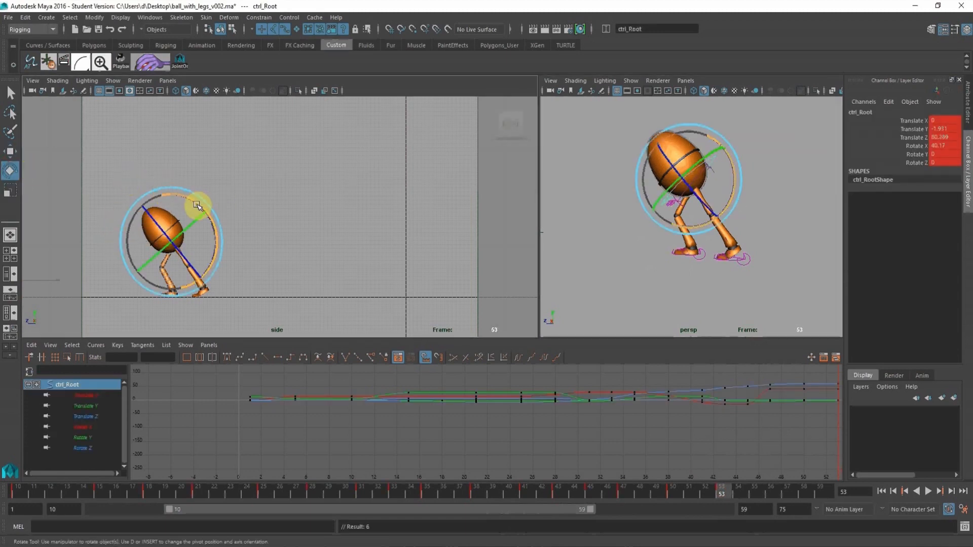
pyautogui.moveTo(197, 204); pyautogui.dragTo(202, 227)
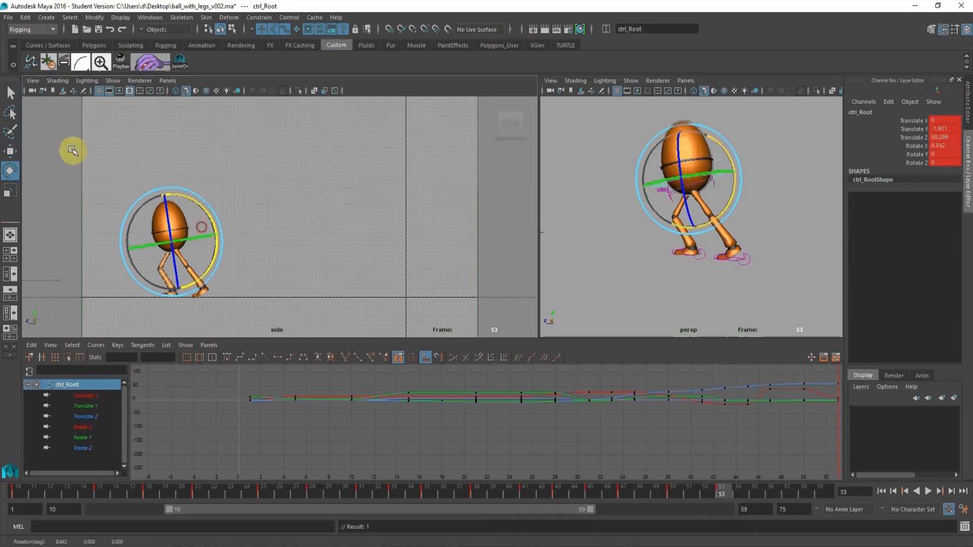
pyautogui.click(11, 152)
pyautogui.moveTo(169, 190); pyautogui.dragTo(161, 184)
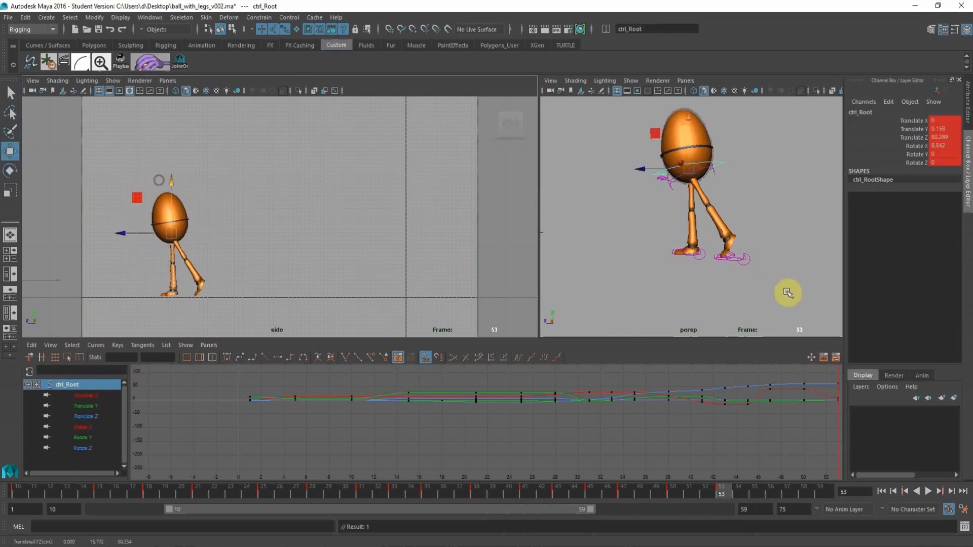
# Key the left leg control at frame 53 and lift the foot off the ground, bringing it forward to Translate Z 57.614.
pyautogui.click(735, 251)
pyautogui.press('s')
pyautogui.click(697, 262)
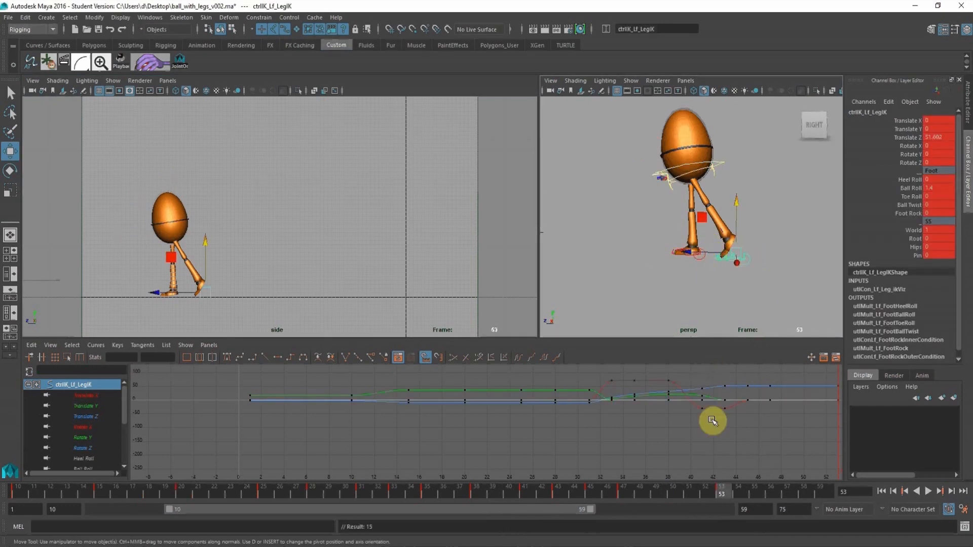
pyautogui.click(685, 494)
pyautogui.click(722, 491)
pyautogui.moveTo(687, 255); pyautogui.dragTo(683, 216)
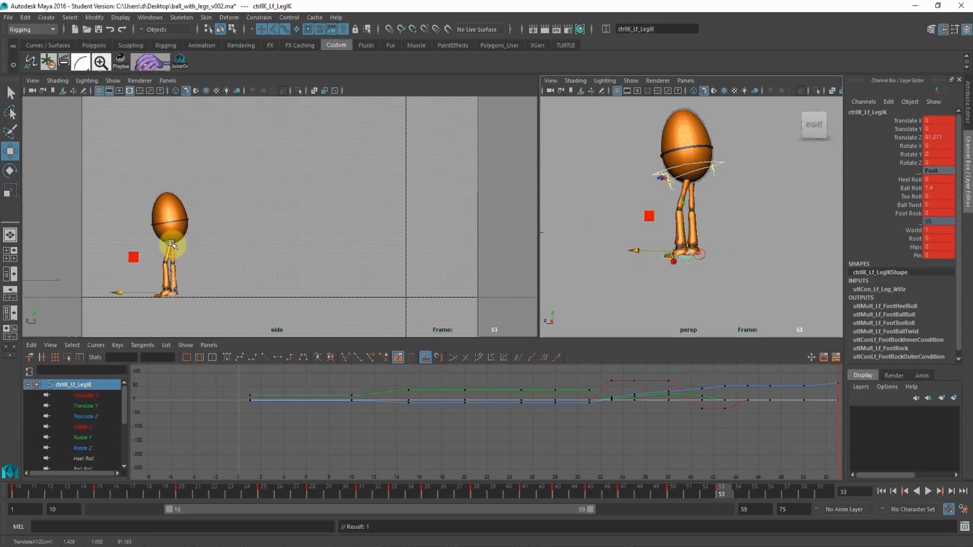
pyautogui.moveTo(169, 244); pyautogui.dragTo(132, 279)
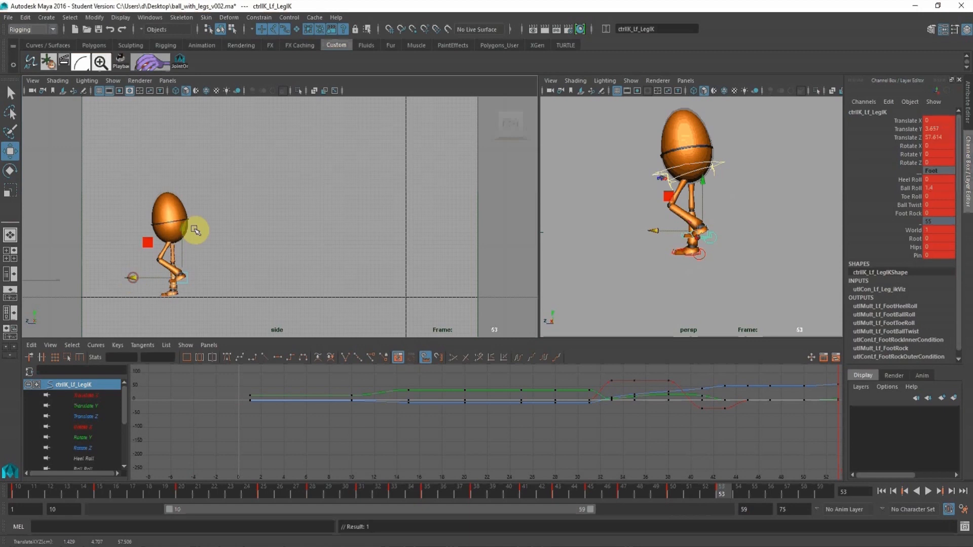
# At frame 53, lower the root control to Translate Y -0.756 and set the right leg control's Translate Y to 0.
pyautogui.click(722, 161)
pyautogui.moveTo(172, 177); pyautogui.dragTo(172, 183)
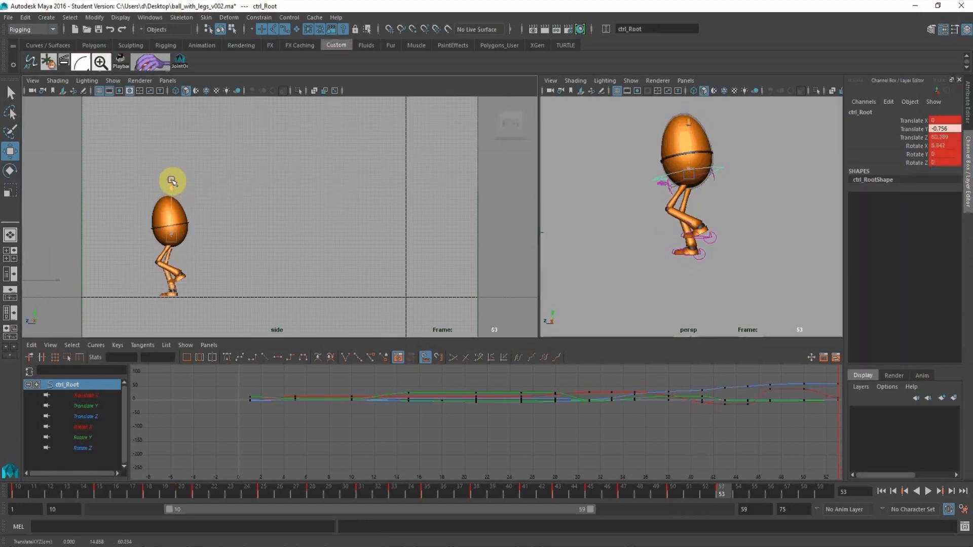
pyautogui.click(704, 255)
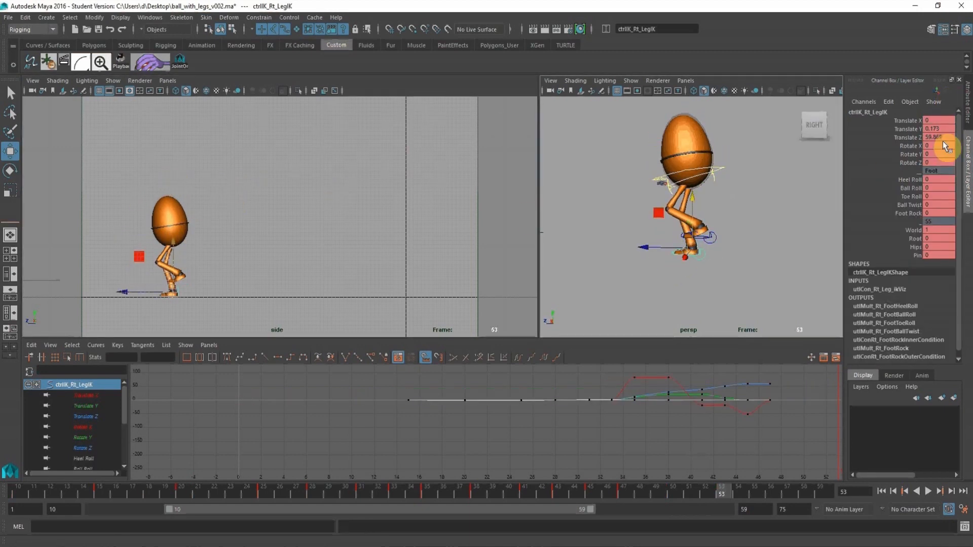
pyautogui.click(934, 129)
pyautogui.write('0')
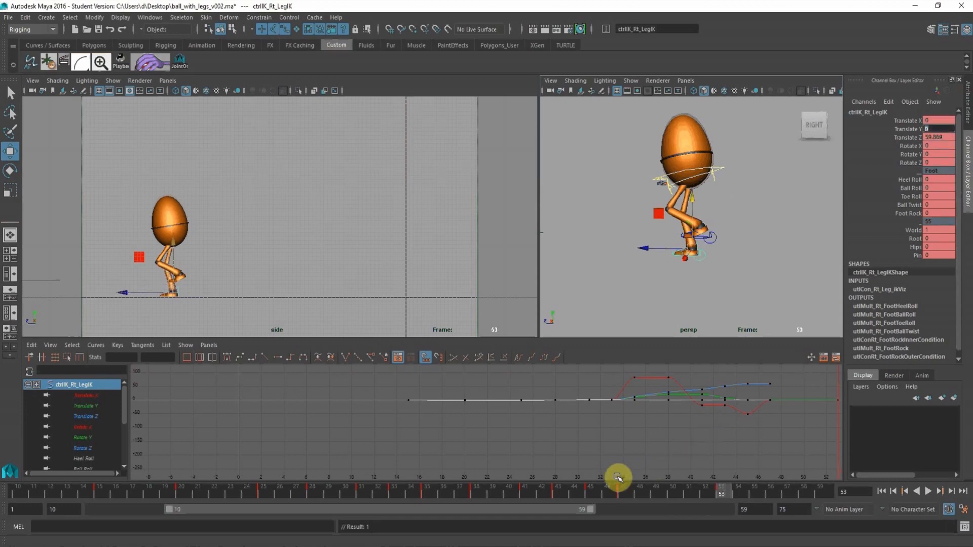
# Set the right leg control's Translate Y keys from frame 45 to 53 to 0 on its curve, and play back the motion.
pyautogui.click(625, 495)
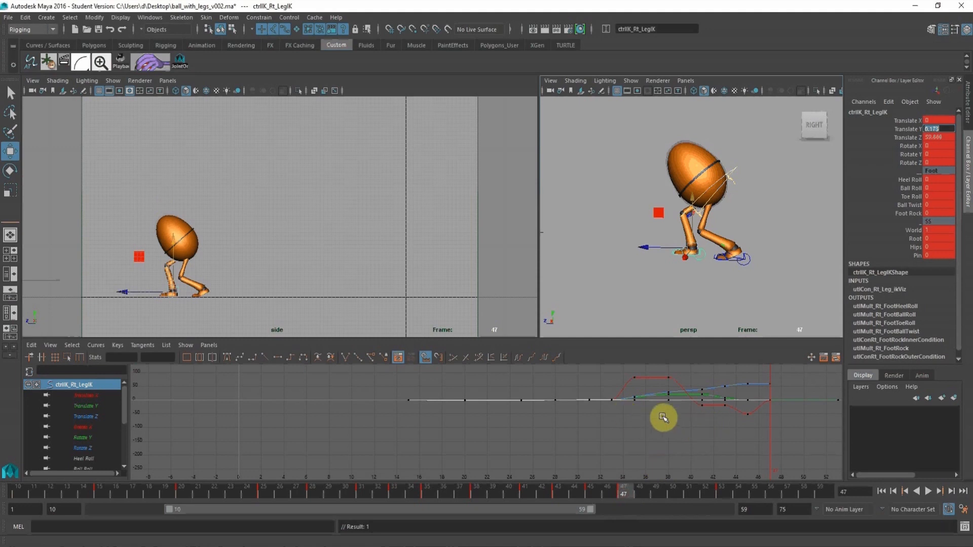
pyautogui.click(72, 405)
pyautogui.press('f')
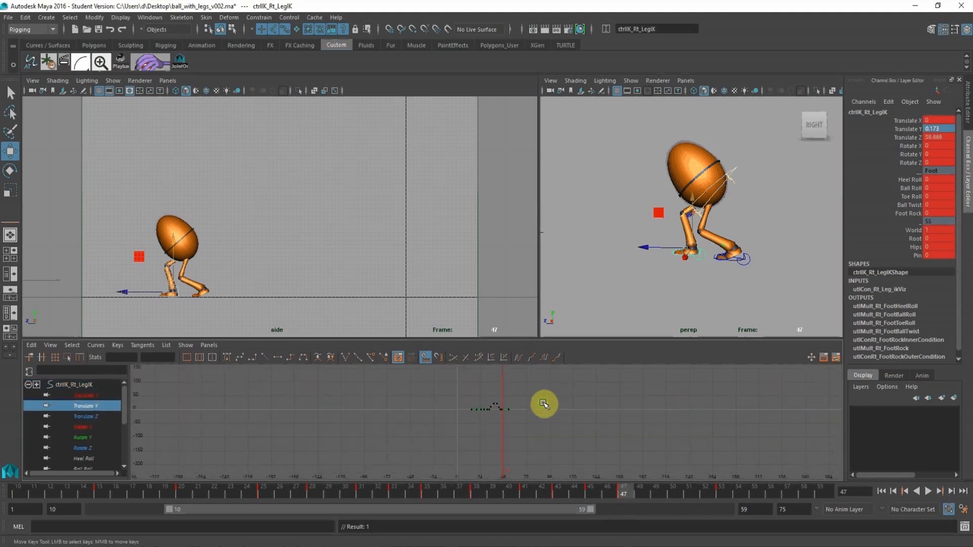
pyautogui.keyDown('alt'); pyautogui.moveTo(547, 472); pyautogui.dragTo(548, 442, button='right'); pyautogui.keyUp('alt')
pyautogui.moveTo(717, 450); pyautogui.dragTo(580, 401)
pyautogui.moveTo(151, 357); pyautogui.dragTo(101, 355)
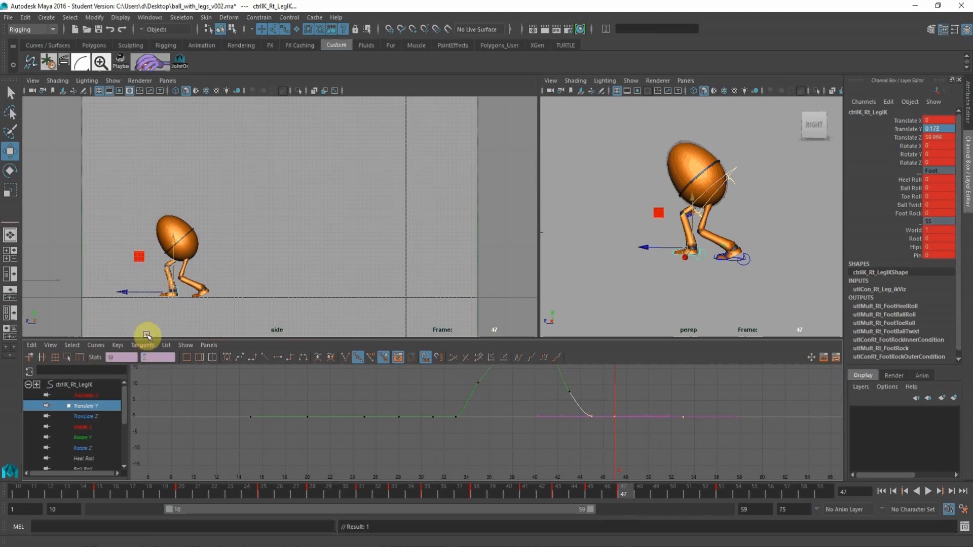
pyautogui.write('0')
pyautogui.press('Return')
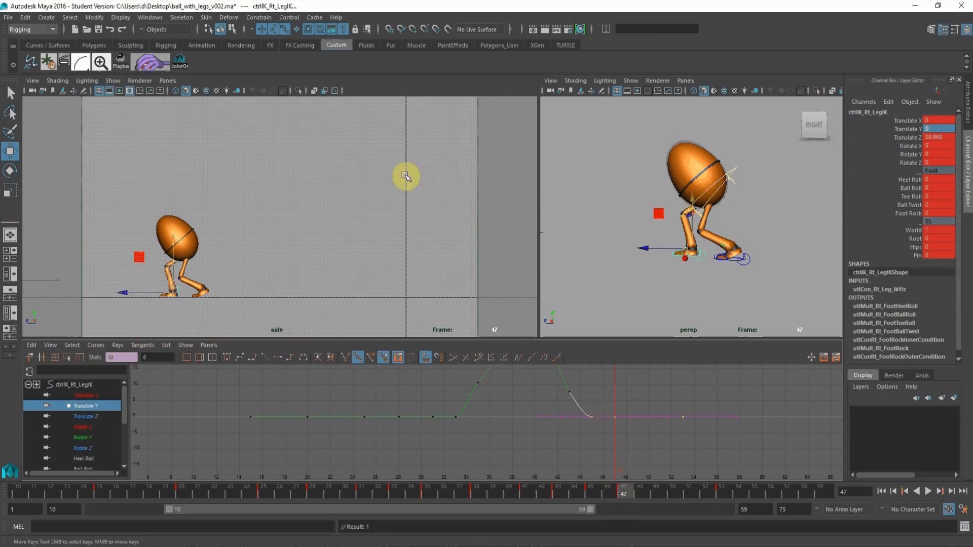
pyautogui.hotkey('alt', 'v')
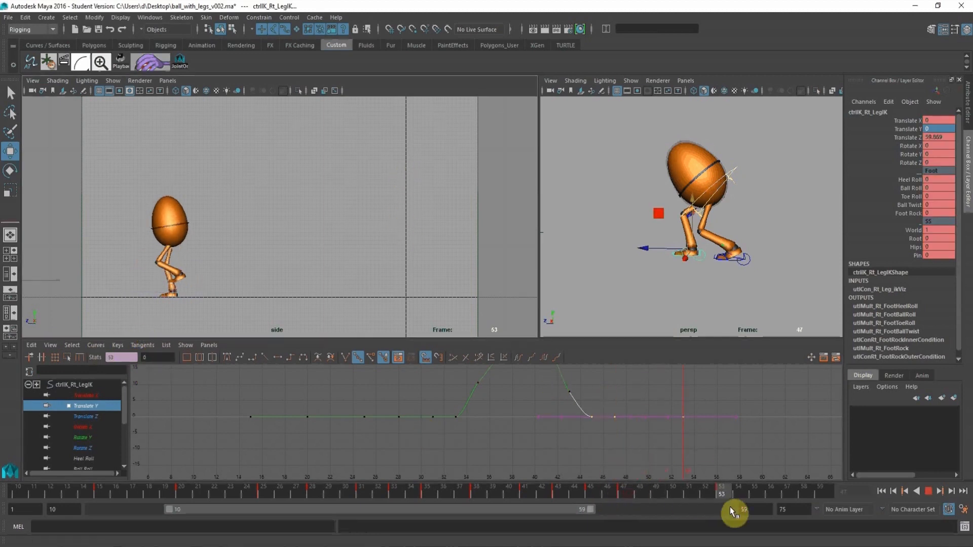
# Lower the left leg control's Translate Y key at frame 53 to 2.217 on its curve, and play back the motion.
pyautogui.click(674, 494)
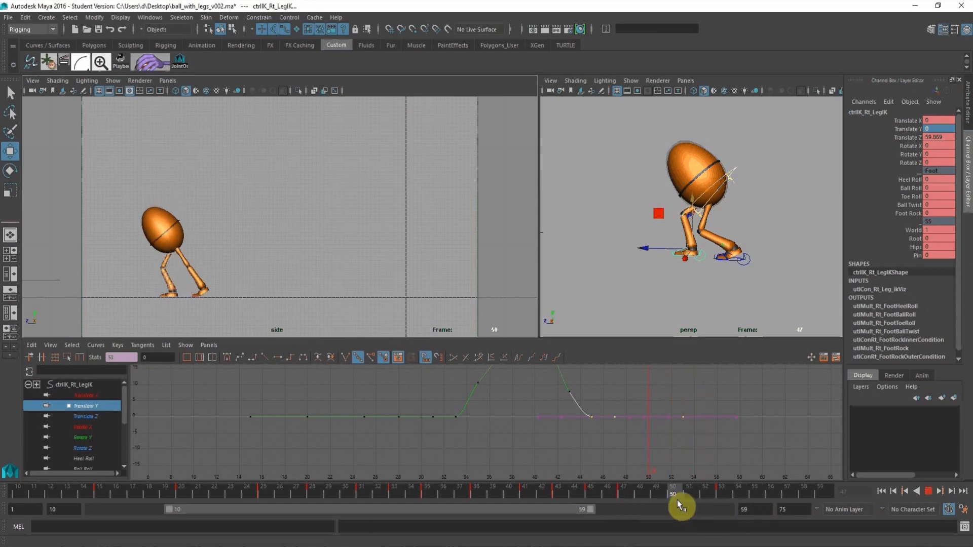
pyautogui.click(751, 260)
pyautogui.click(81, 405)
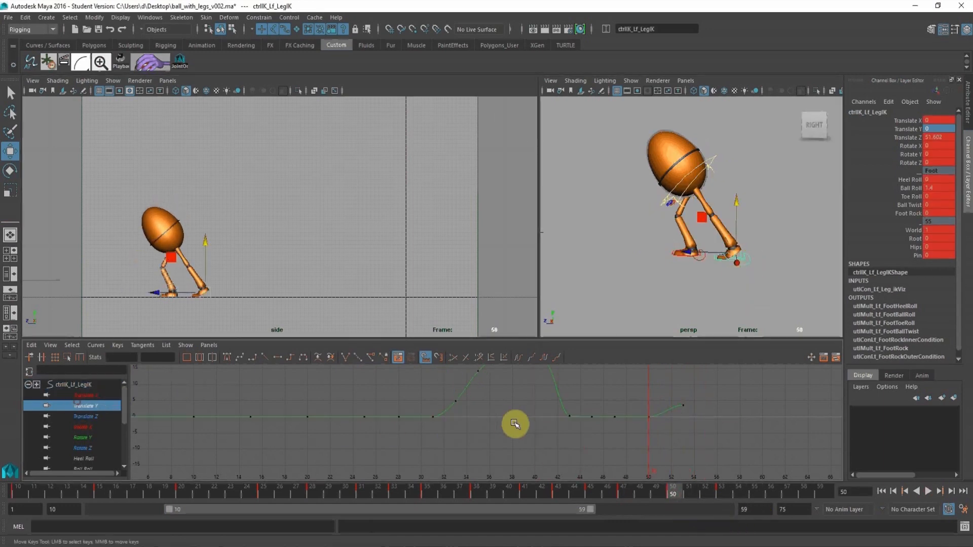
pyautogui.scroll(-5, 509, 427)
pyautogui.keyDown('alt'); pyautogui.moveTo(495, 413); pyautogui.dragTo(468, 416, button='middle'); pyautogui.keyUp('alt')
pyautogui.keyDown('alt'); pyautogui.moveTo(468, 415); pyautogui.dragTo(556, 438, button='right'); pyautogui.keyUp('alt')
pyautogui.click(718, 491)
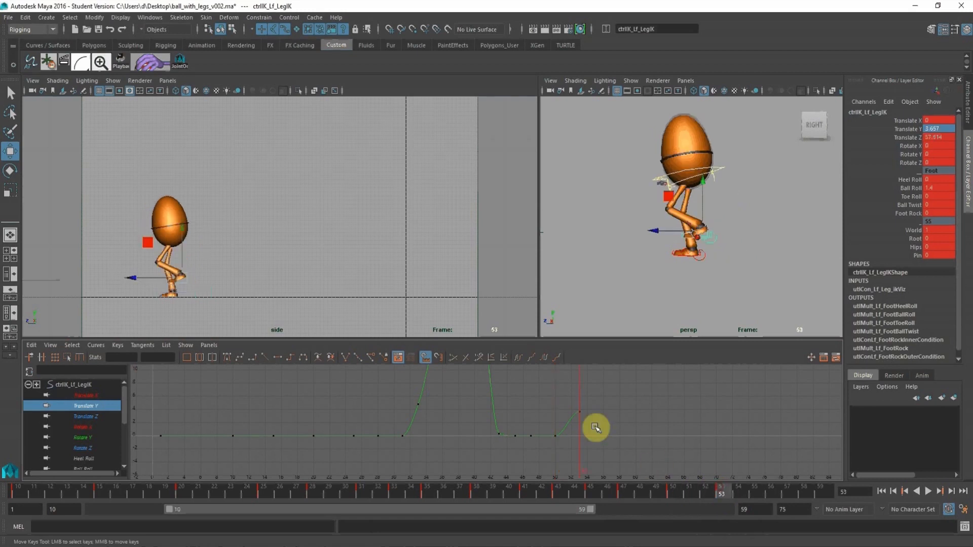
pyautogui.keyDown('alt'); pyautogui.moveTo(597, 426); pyautogui.dragTo(590, 430, button='middle'); pyautogui.keyUp('alt')
pyautogui.moveTo(559, 404); pyautogui.dragTo(604, 421)
pyautogui.moveTo(586, 381); pyautogui.dragTo(583, 390, button='middle')
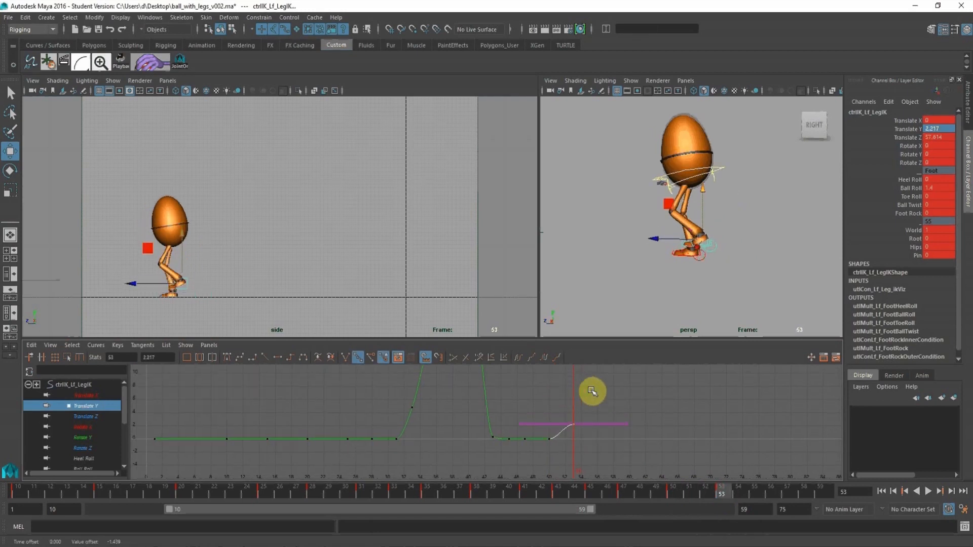
pyautogui.middleClick(305, 249)
pyautogui.hotkey('alt', 'v')
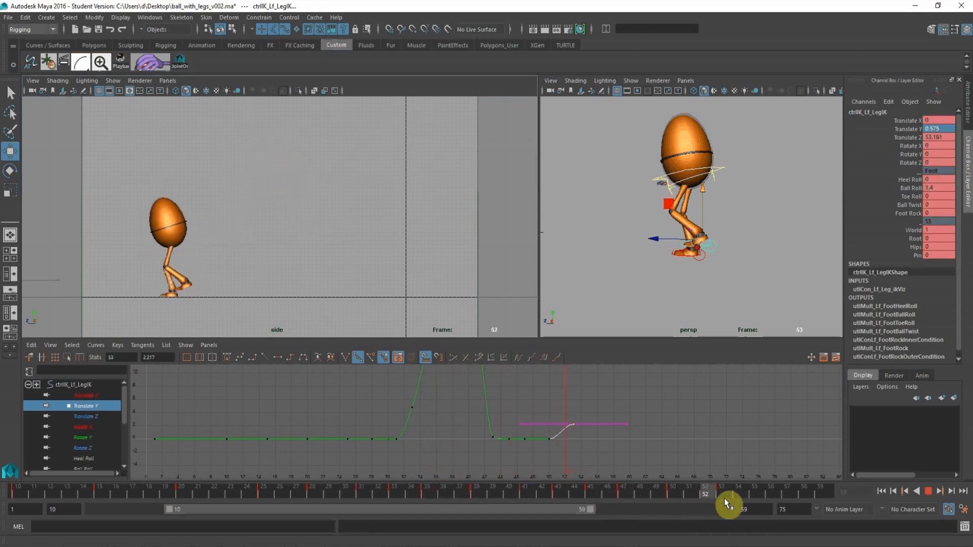
# At frame 58, move the root control forward to Translate Z 64.077 and key it.
pyautogui.click(727, 163)
pyautogui.click(704, 259)
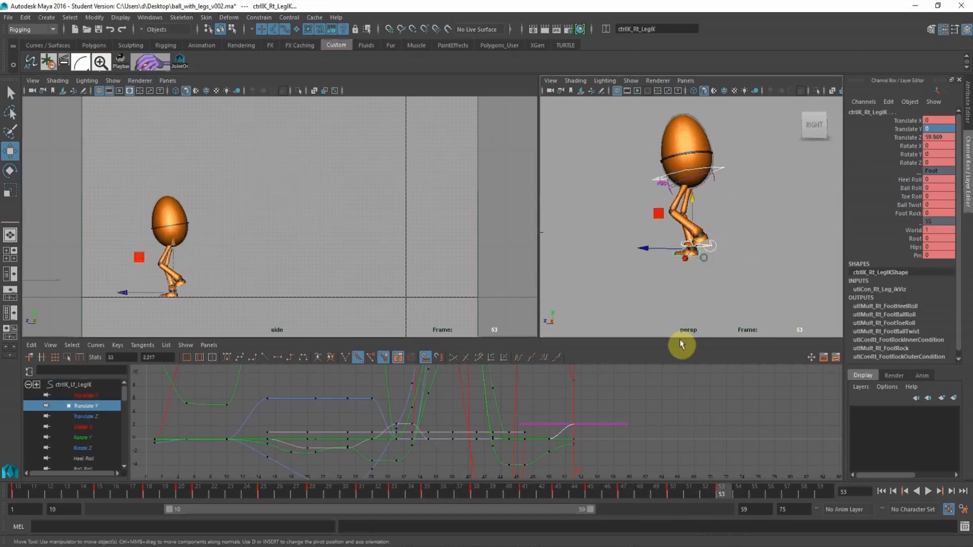
pyautogui.moveTo(741, 487); pyautogui.dragTo(803, 494)
pyautogui.click(737, 266)
pyautogui.click(715, 246)
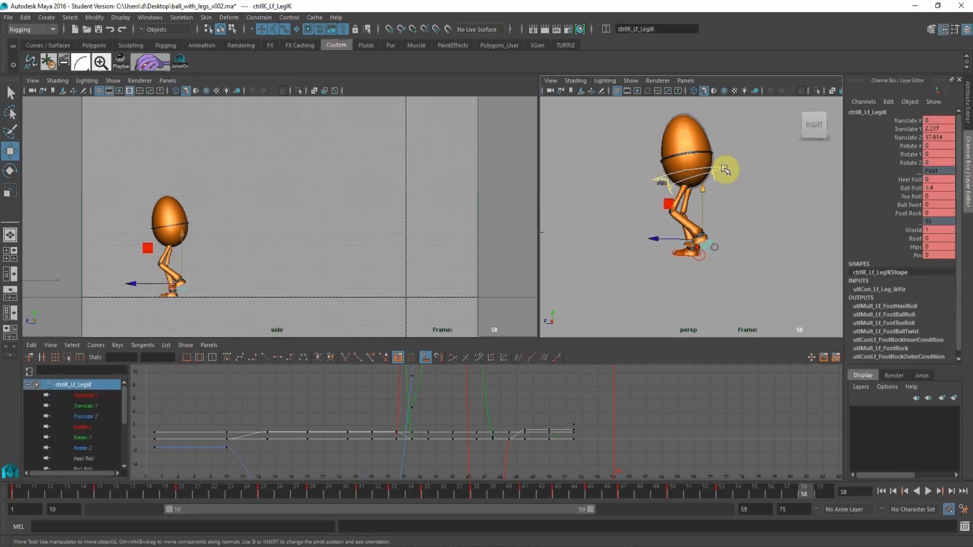
pyautogui.click(714, 165)
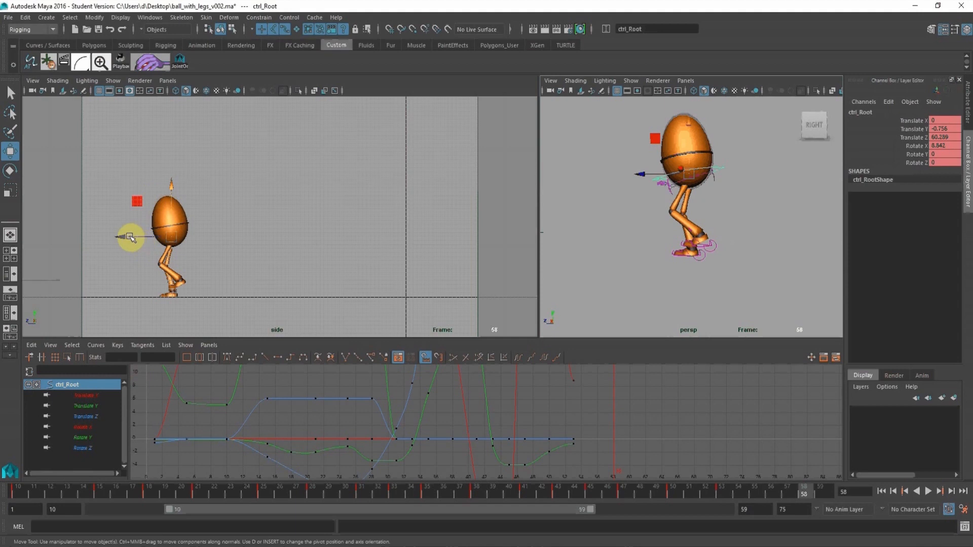
pyautogui.moveTo(131, 237); pyautogui.dragTo(106, 238)
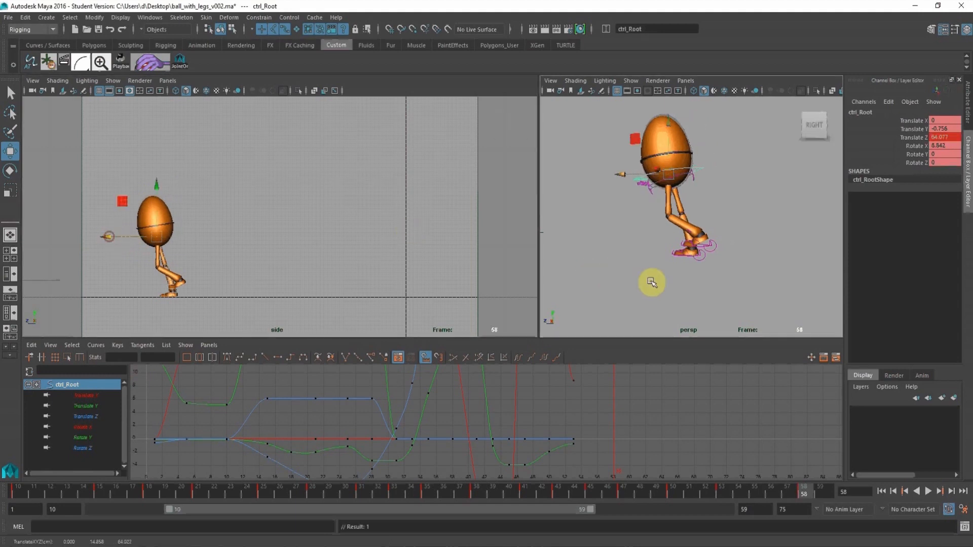
pyautogui.press('s')
# Step the left foot forward onto the ground at frame 58, moving its leg control to Translate Y -0.394 and Translate Z about 65.06.
pyautogui.click(717, 247)
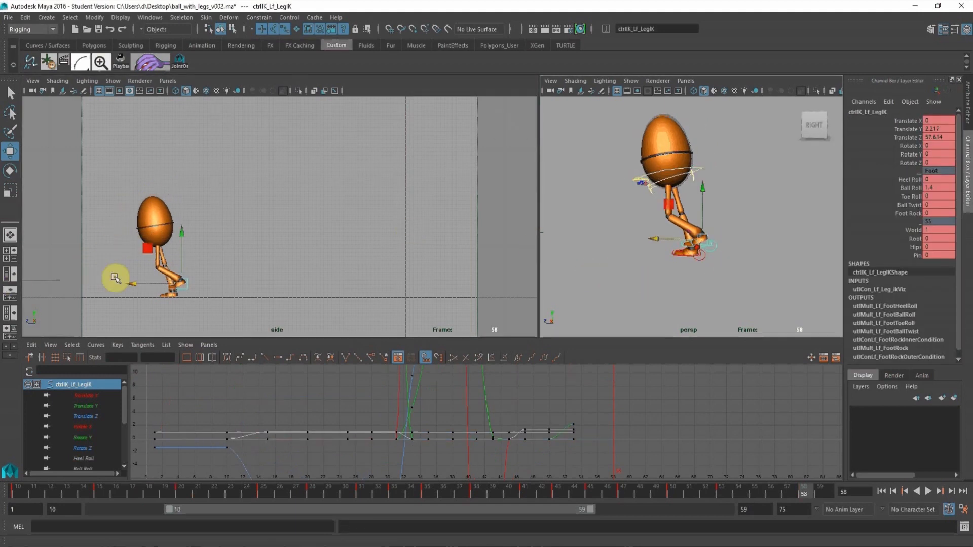
pyautogui.moveTo(132, 286); pyautogui.dragTo(103, 285)
pyautogui.moveTo(153, 233); pyautogui.dragTo(152, 243)
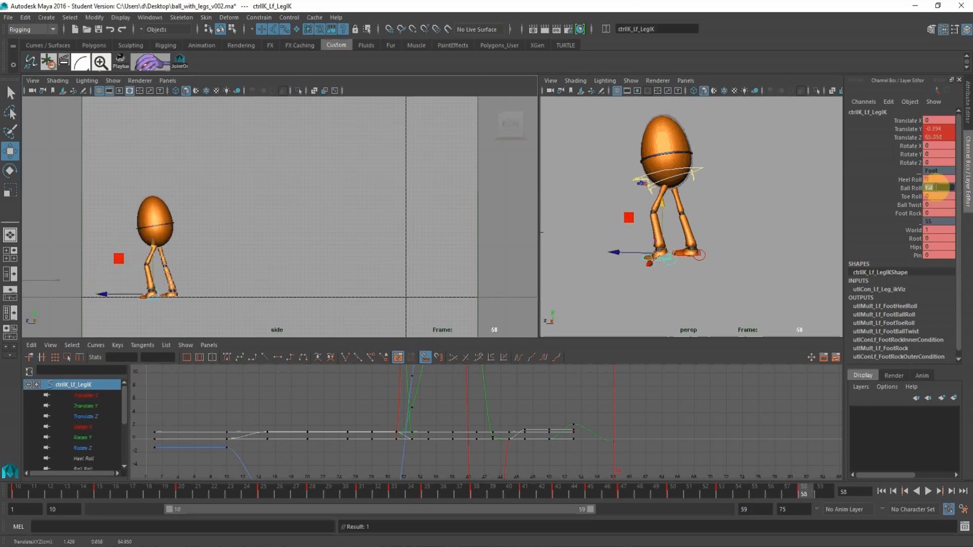
# Flatten the left foot at frame 58 by setting its leg control's Ball Roll to 0 and Heel Roll to -0.5.
pyautogui.write('0')
pyautogui.press('Return')
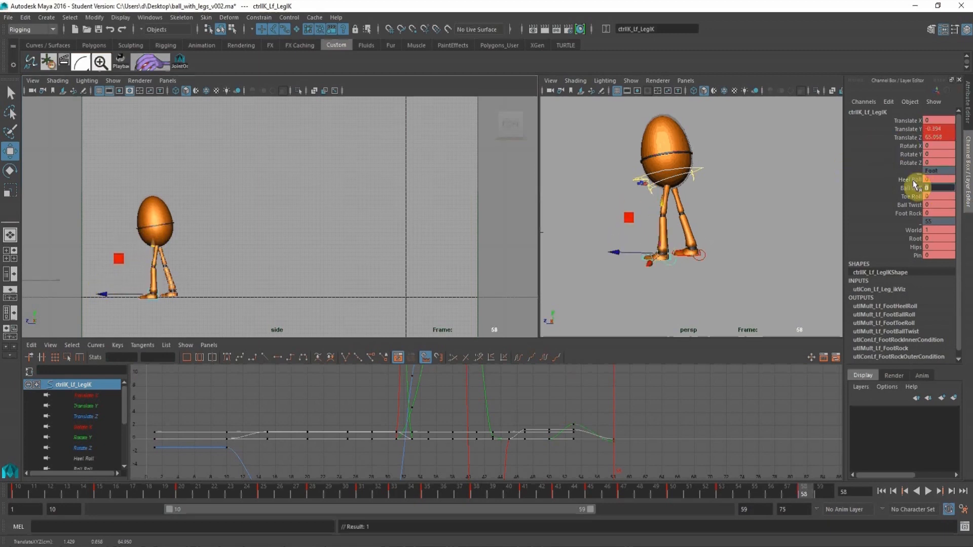
pyautogui.click(910, 180)
pyautogui.moveTo(370, 185)
pyautogui.mouseDown(button='middle')
pyautogui.moveTo(380, 183)
pyautogui.moveTo(365, 181)
pyautogui.mouseUp(button='middle')
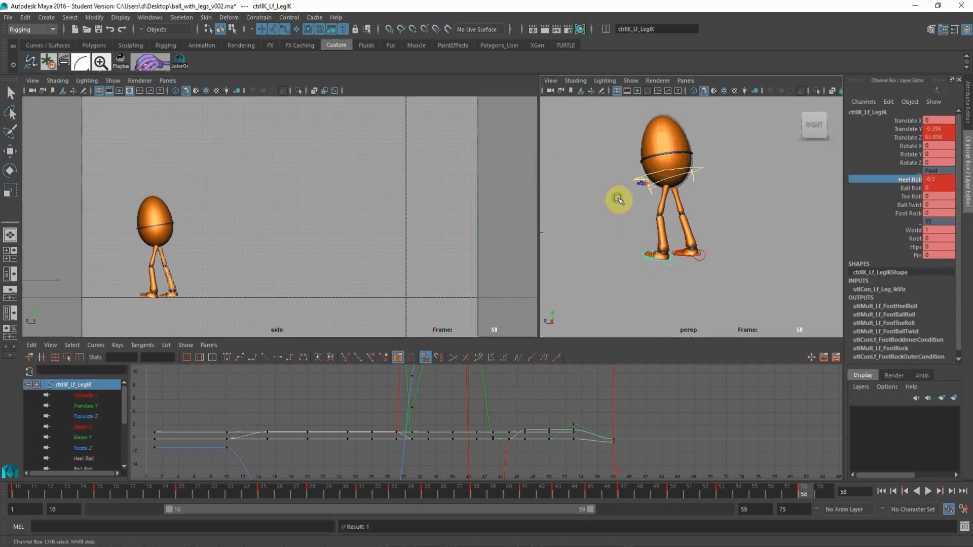
# At frame 58, move the left leg control forward to Translate Z 66.241 and set its Translate Y to 0.
pyautogui.keyDown('alt'); pyautogui.moveTo(619, 199); pyautogui.dragTo(663, 243, button='right'); pyautogui.keyUp('alt')
pyautogui.keyDown('alt'); pyautogui.moveTo(663, 244); pyautogui.dragTo(684, 223); pyautogui.keyUp('alt')
pyautogui.click(10, 151)
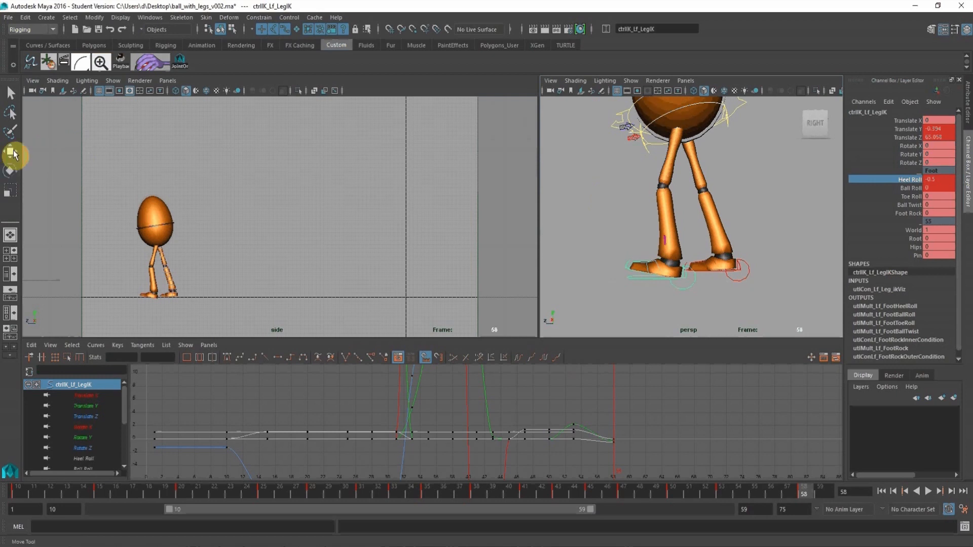
pyautogui.moveTo(622, 265); pyautogui.dragTo(608, 264)
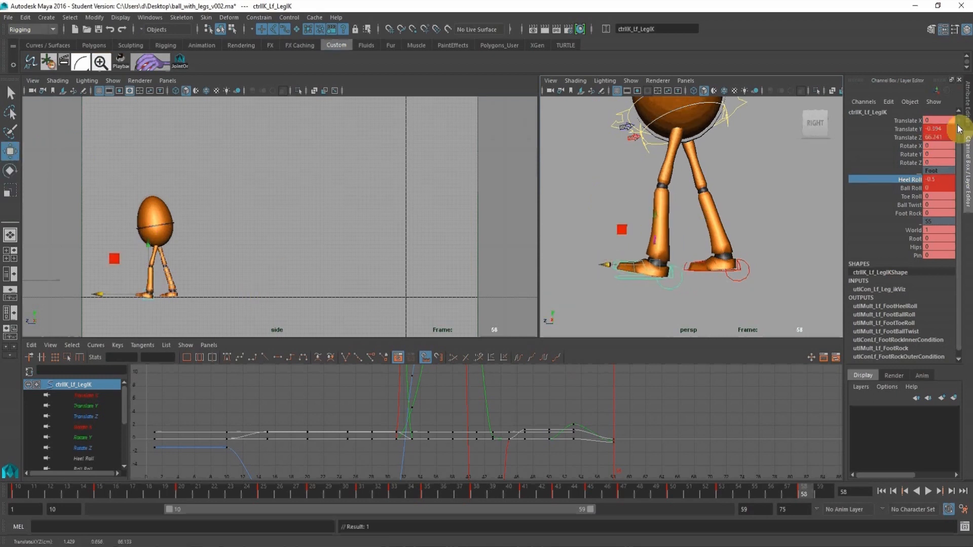
pyautogui.click(941, 129)
pyautogui.write('0')
pyautogui.press('Return')
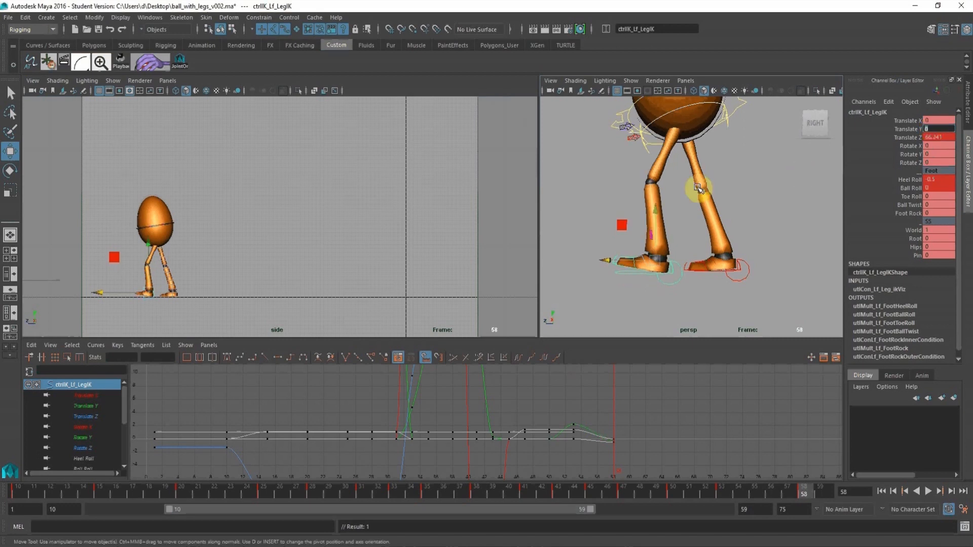
# At frame 58, move the root control back to Translate Z 62.694 and lower it to Translate Y -0.822.
pyautogui.keyDown('alt'); pyautogui.moveTo(529, 223); pyautogui.dragTo(517, 207, button='right'); pyautogui.keyUp('alt')
pyautogui.keyDown('alt'); pyautogui.moveTo(517, 222); pyautogui.dragTo(525, 246, button='middle'); pyautogui.keyUp('alt')
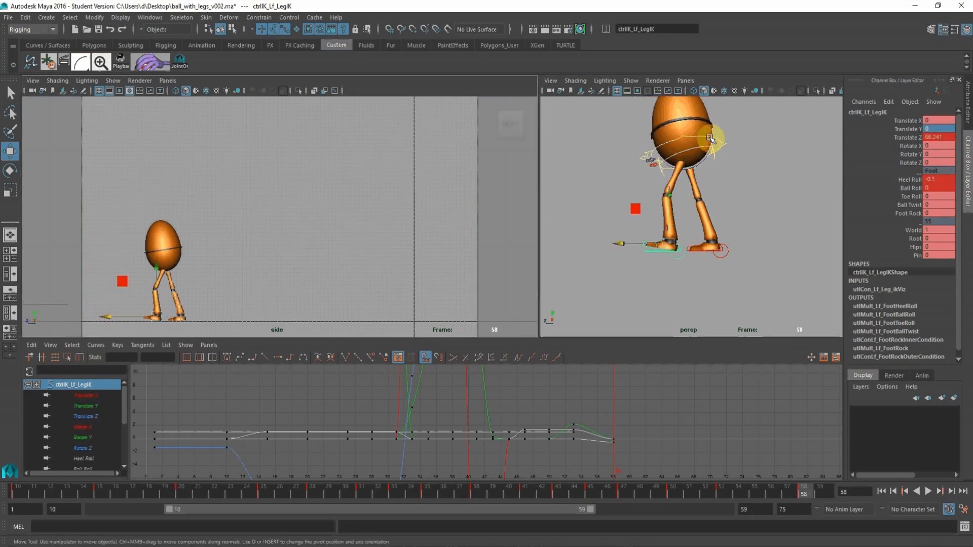
pyautogui.moveTo(723, 145); pyautogui.dragTo(686, 189)
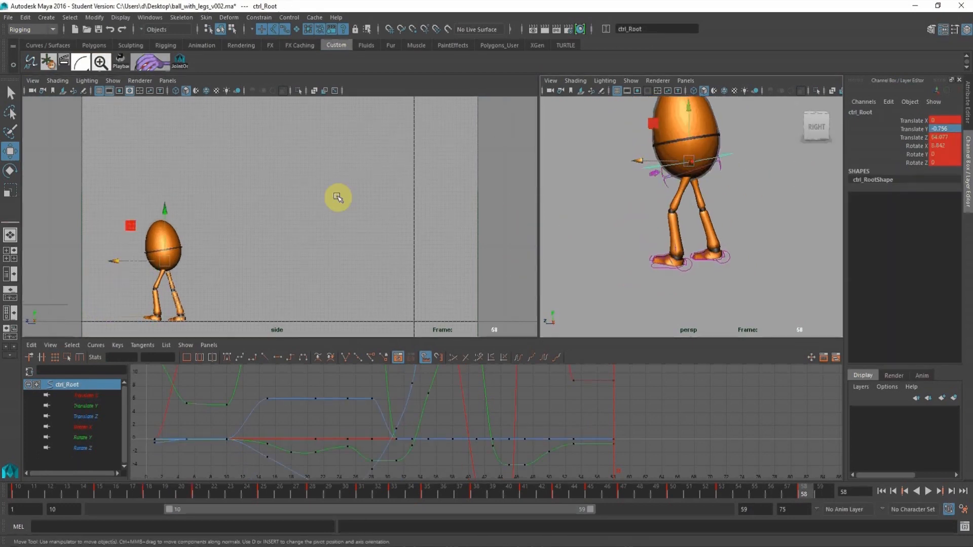
pyautogui.keyDown('alt'); pyautogui.moveTo(223, 218); pyautogui.dragTo(240, 199, button='middle'); pyautogui.keyUp('alt')
pyautogui.keyDown('alt'); pyautogui.moveTo(211, 189); pyautogui.dragTo(312, 246, button='right'); pyautogui.keyUp('alt')
pyautogui.keyDown('alt'); pyautogui.moveTo(236, 237); pyautogui.dragTo(345, 191, button='middle'); pyautogui.keyUp('alt')
pyautogui.keyDown('alt'); pyautogui.moveTo(249, 187); pyautogui.dragTo(326, 244, button='right'); pyautogui.keyUp('alt')
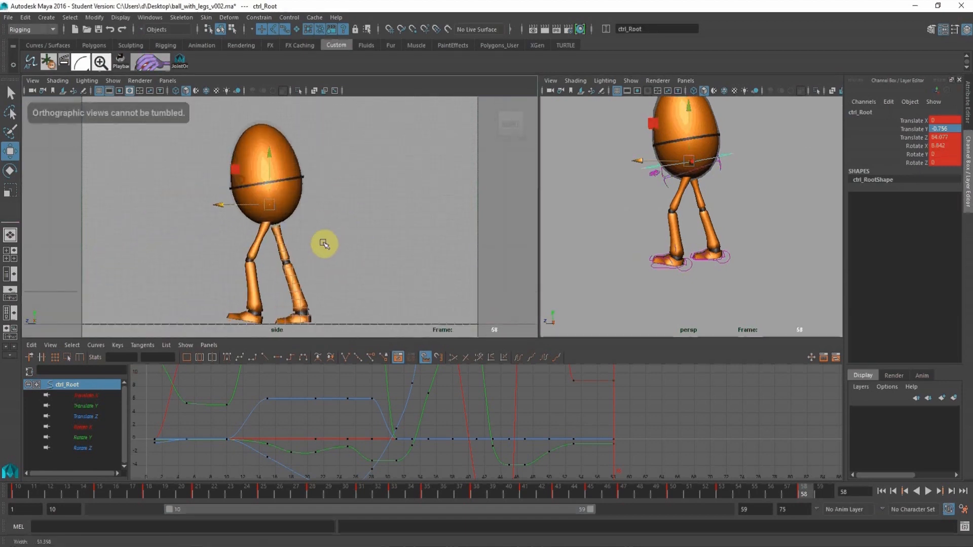
pyautogui.keyDown('alt'); pyautogui.moveTo(285, 227); pyautogui.dragTo(284, 217, button='middle'); pyautogui.keyUp('alt')
pyautogui.moveTo(224, 202); pyautogui.dragTo(233, 197)
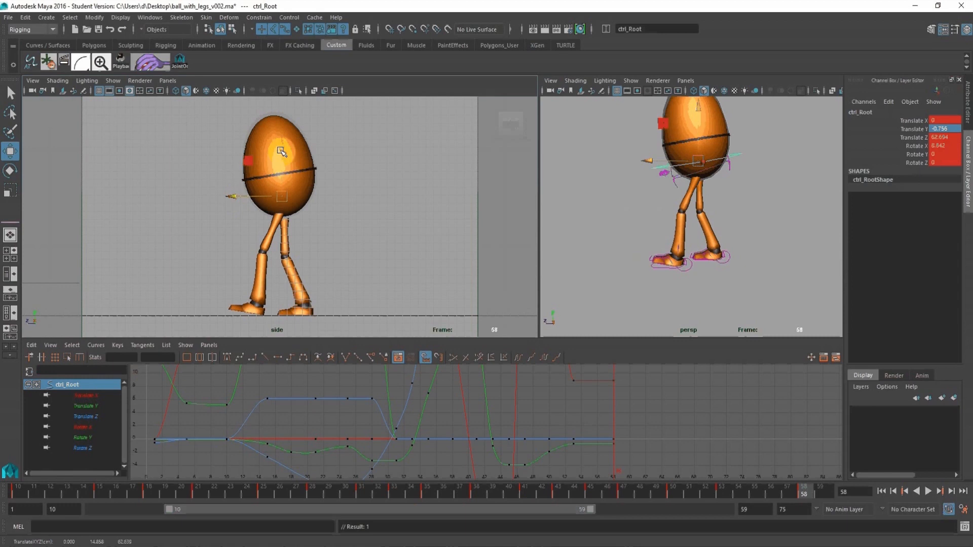
pyautogui.moveTo(281, 148); pyautogui.dragTo(273, 148)
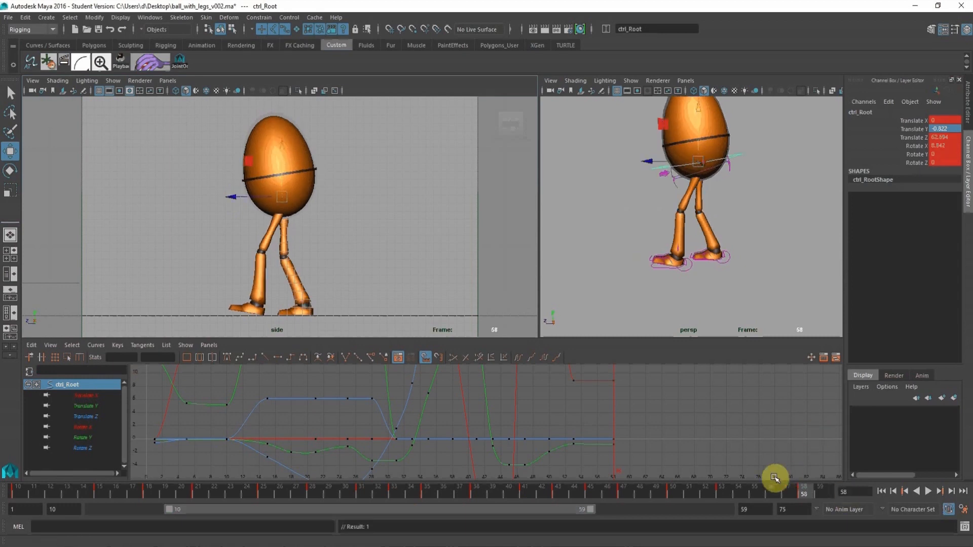
pyautogui.moveTo(734, 496); pyautogui.dragTo(815, 491)
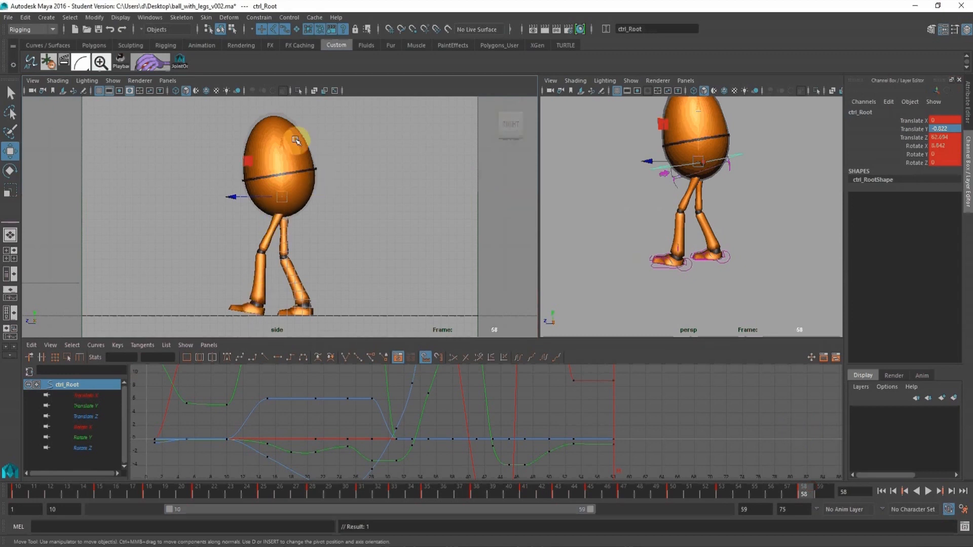
pyautogui.moveTo(279, 148); pyautogui.dragTo(279, 147)
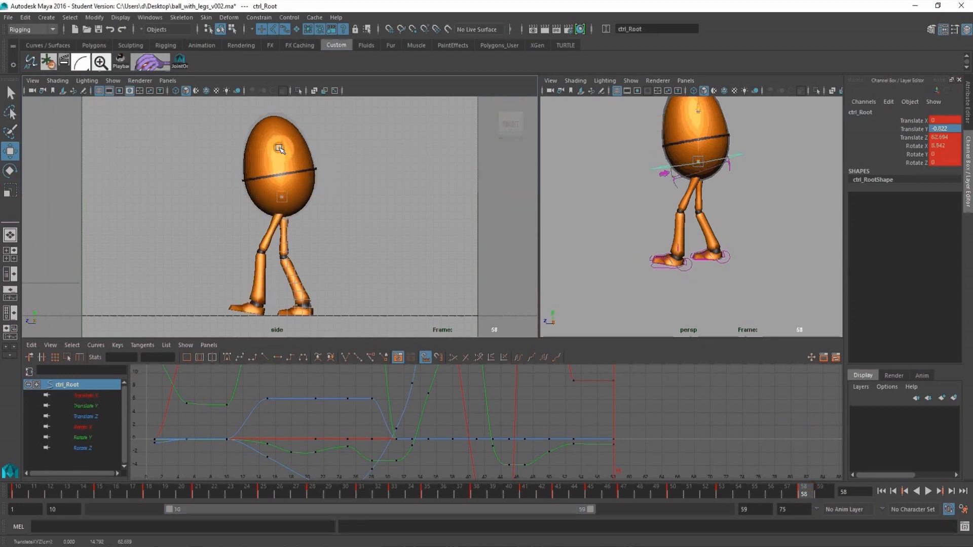
# Lower the left leg control's Translate Y key at frame 53 to 1.424 on its curve.
pyautogui.click(756, 389)
pyautogui.click(688, 268)
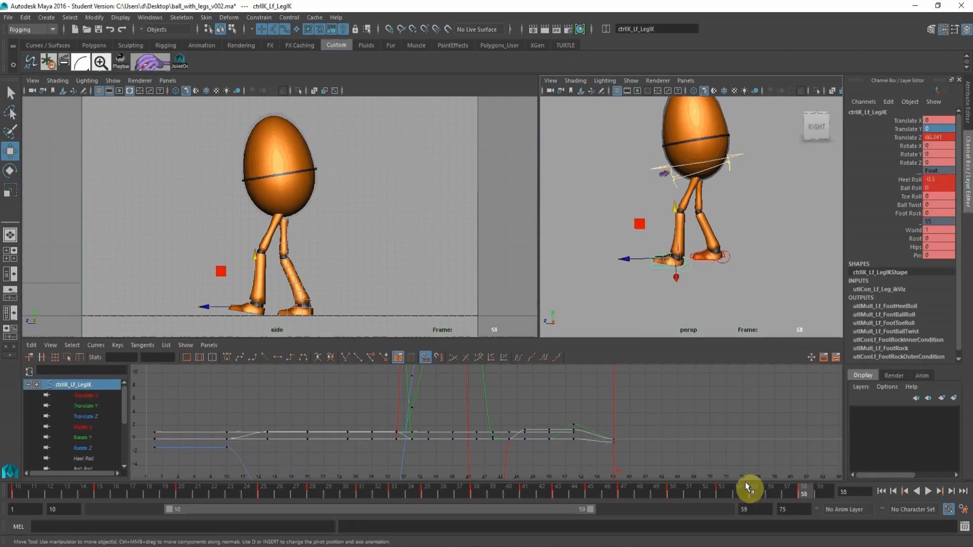
pyautogui.click(724, 491)
pyautogui.keyDown('alt'); pyautogui.moveTo(669, 413); pyautogui.dragTo(887, 409, button='right'); pyautogui.keyUp('alt')
pyautogui.moveTo(658, 366); pyautogui.dragTo(708, 385)
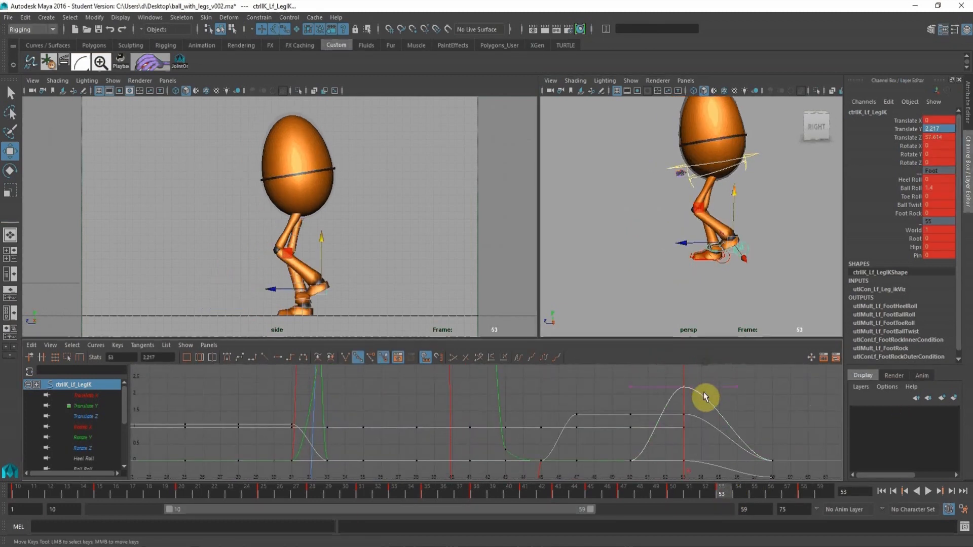
pyautogui.moveTo(710, 395); pyautogui.dragTo(713, 413, button='middle')
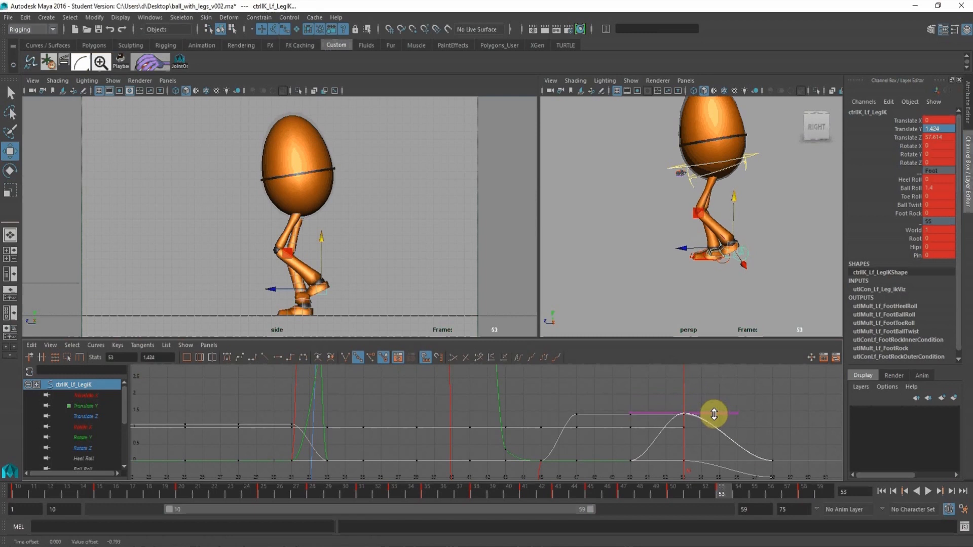
# At frame 53, set the left leg control's Ball Roll to 0 and raise its Toe Roll to 1.4.
pyautogui.click(941, 188)
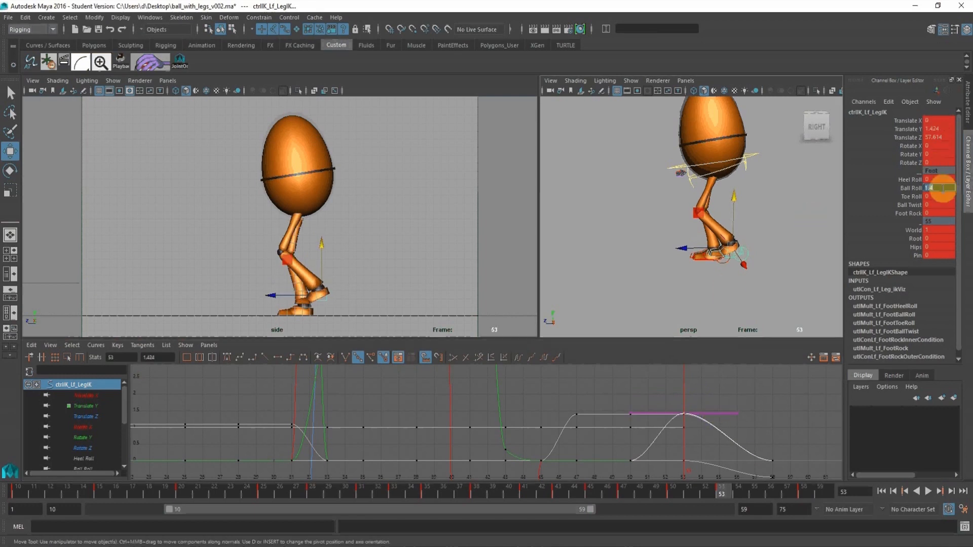
pyautogui.write('0')
pyautogui.press('Return')
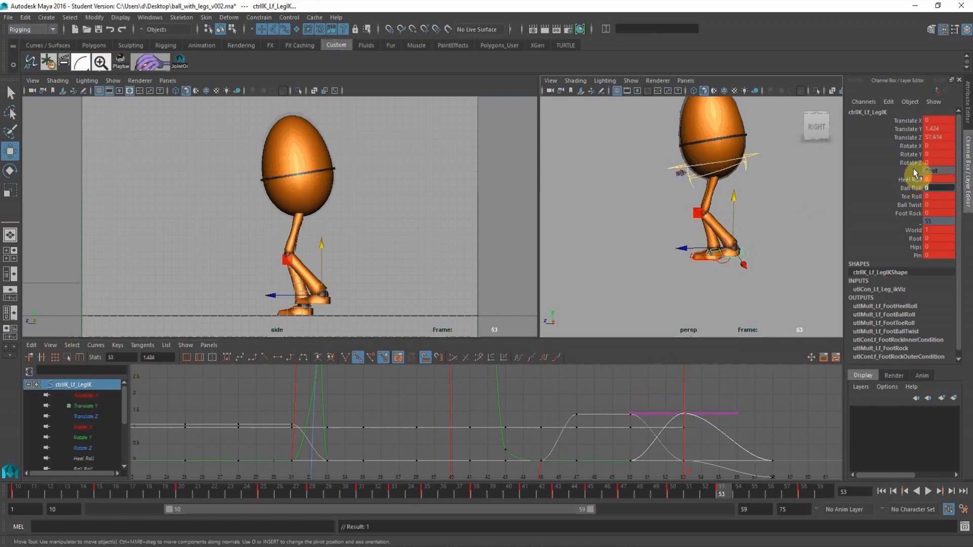
pyautogui.click(911, 197)
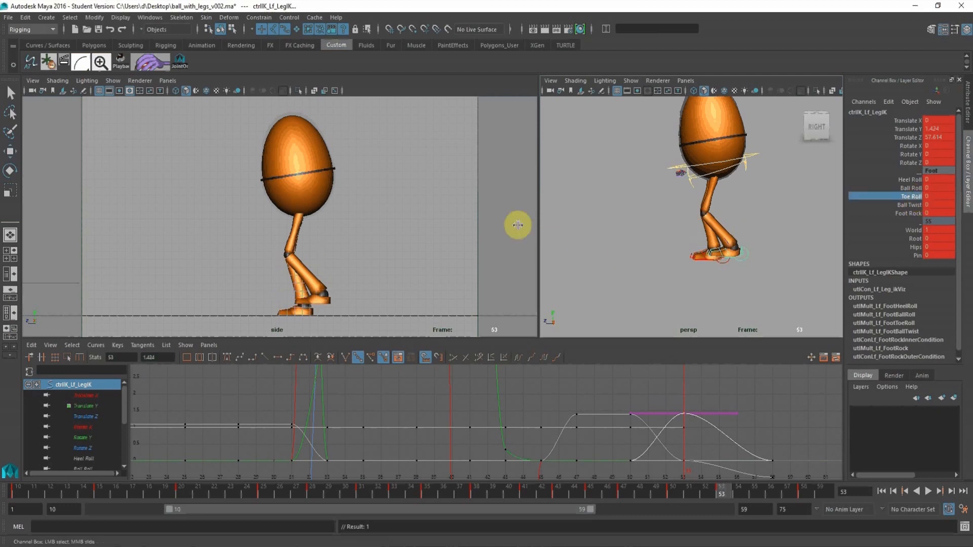
pyautogui.moveTo(446, 220); pyautogui.dragTo(451, 219, button='middle')
pyautogui.click(9, 151)
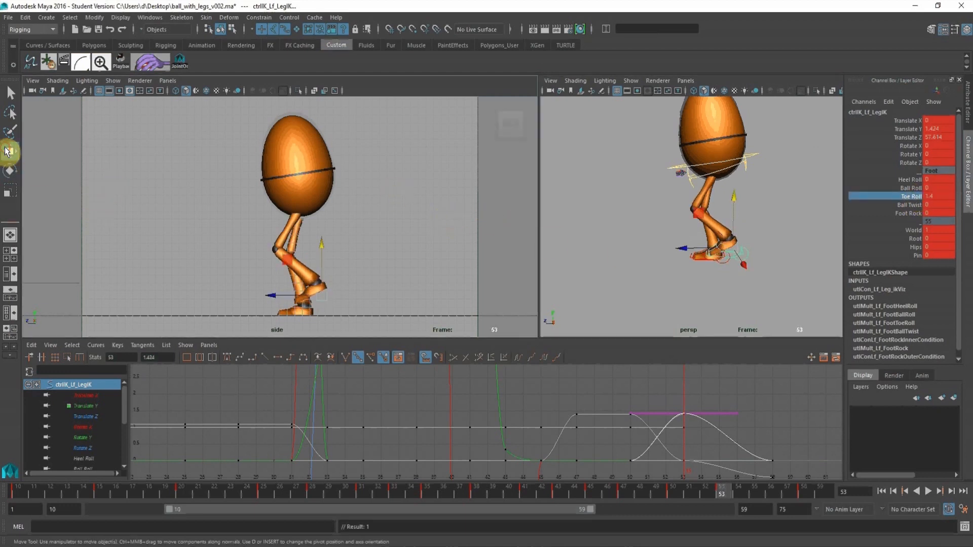
# Lower the left foot at frame 53 to Translate Y 0.437 so the toes reach the ground.
pyautogui.click(907, 129)
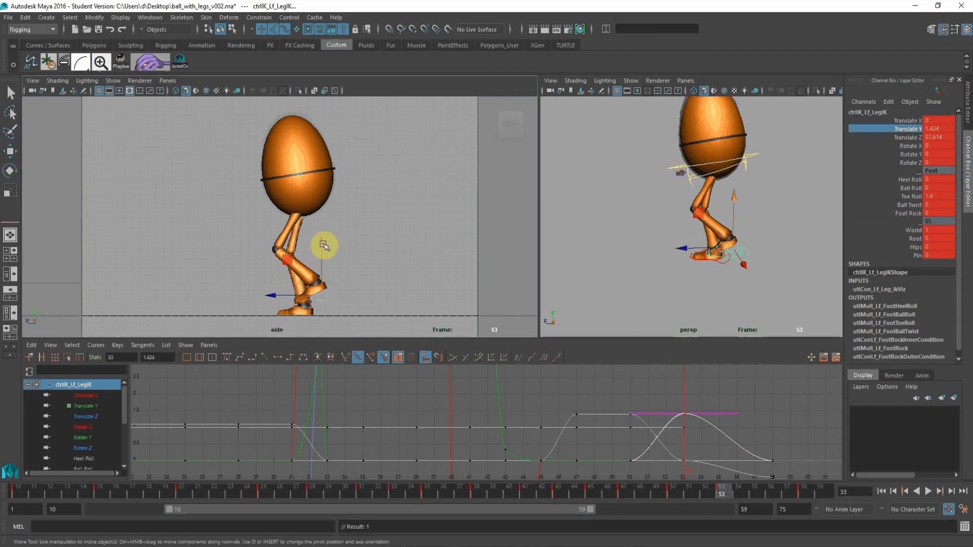
pyautogui.moveTo(323, 245); pyautogui.dragTo(321, 253)
pyautogui.keyDown('alt'); pyautogui.moveTo(401, 252); pyautogui.dragTo(269, 241, button='right'); pyautogui.keyUp('alt')
pyautogui.keyDown('alt'); pyautogui.moveTo(314, 210); pyautogui.dragTo(221, 218); pyautogui.keyUp('alt')
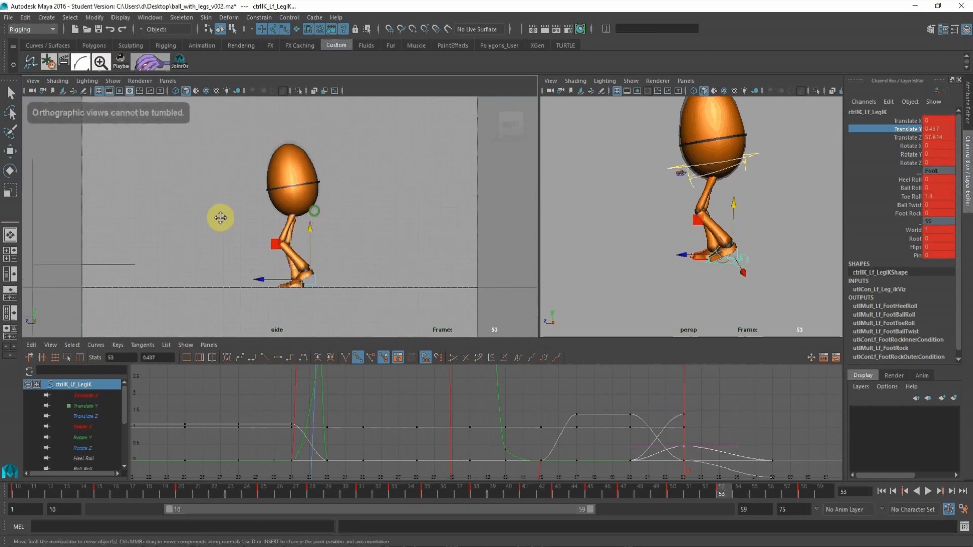
pyautogui.keyDown('alt'); pyautogui.moveTo(220, 217); pyautogui.dragTo(208, 219, button='middle'); pyautogui.keyUp('alt')
pyautogui.keyDown('alt'); pyautogui.moveTo(328, 220); pyautogui.dragTo(259, 213, button='right'); pyautogui.keyUp('alt')
pyautogui.keyDown('alt'); pyautogui.moveTo(272, 204); pyautogui.dragTo(263, 222, button='middle'); pyautogui.keyUp('alt')
pyautogui.keyDown('alt'); pyautogui.keyDown('shift'); pyautogui.moveTo(757, 429); pyautogui.dragTo(767, 470, button='right'); pyautogui.keyUp('shift'); pyautogui.keyUp('alt')
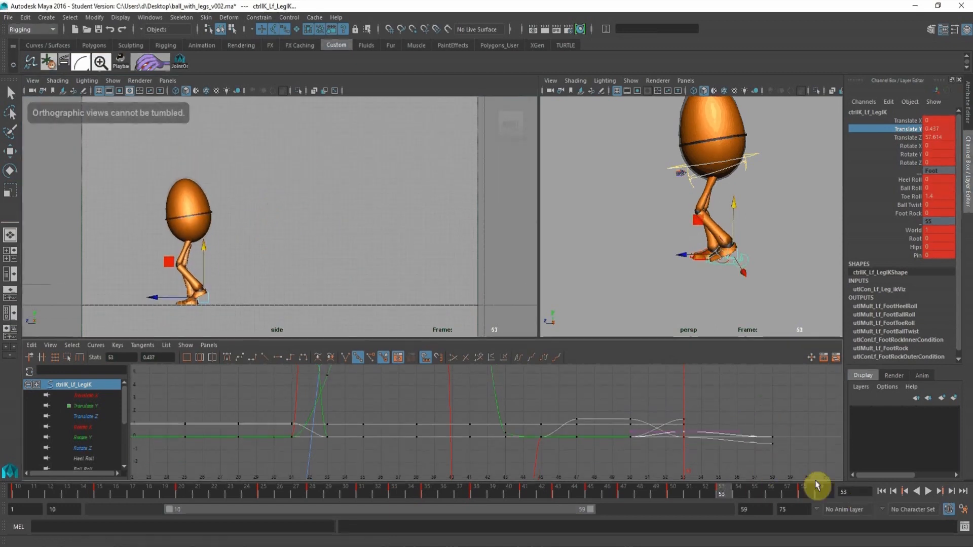
# At frame 58, set the left leg control's Toe Roll to 0.
pyautogui.click(806, 490)
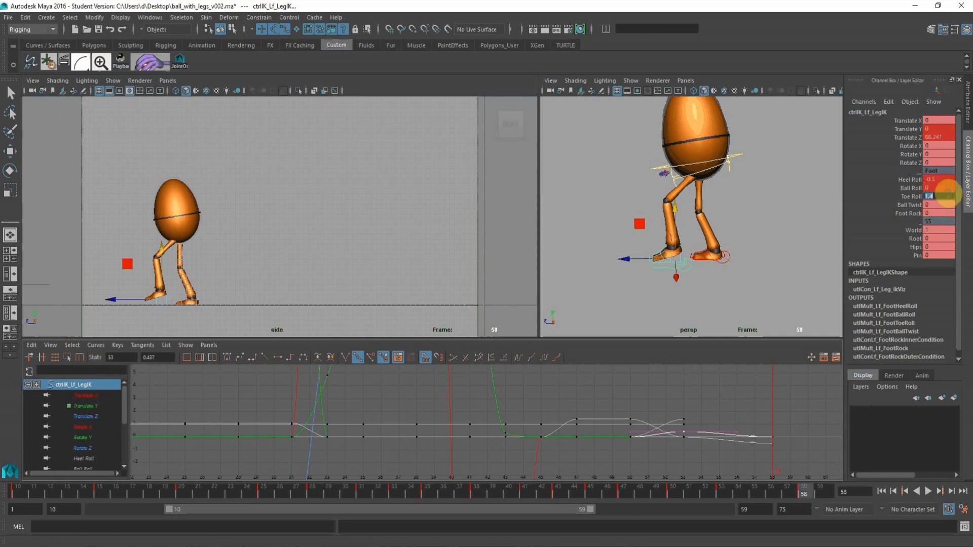
pyautogui.write('0')
pyautogui.press('Return')
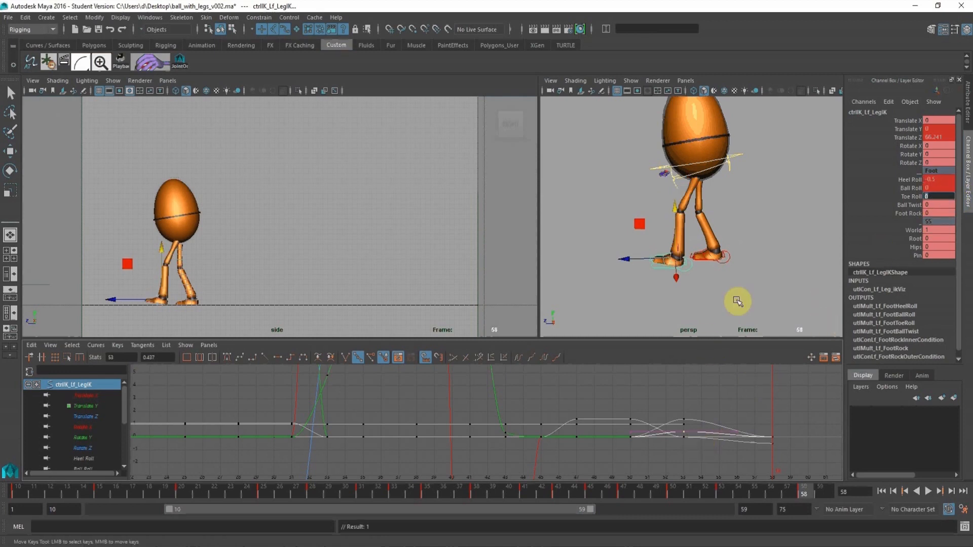
# Shift the playback range to frames 17–66 and play back the animation.
pyautogui.scroll(-3, 738, 304)
pyautogui.moveTo(498, 509); pyautogui.dragTo(559, 510)
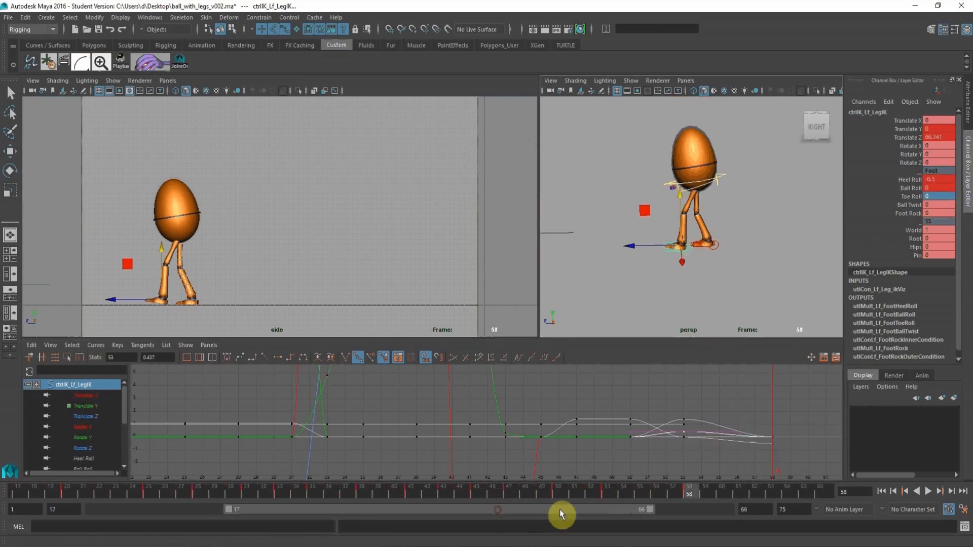
pyautogui.hotkey('alt', 'v')
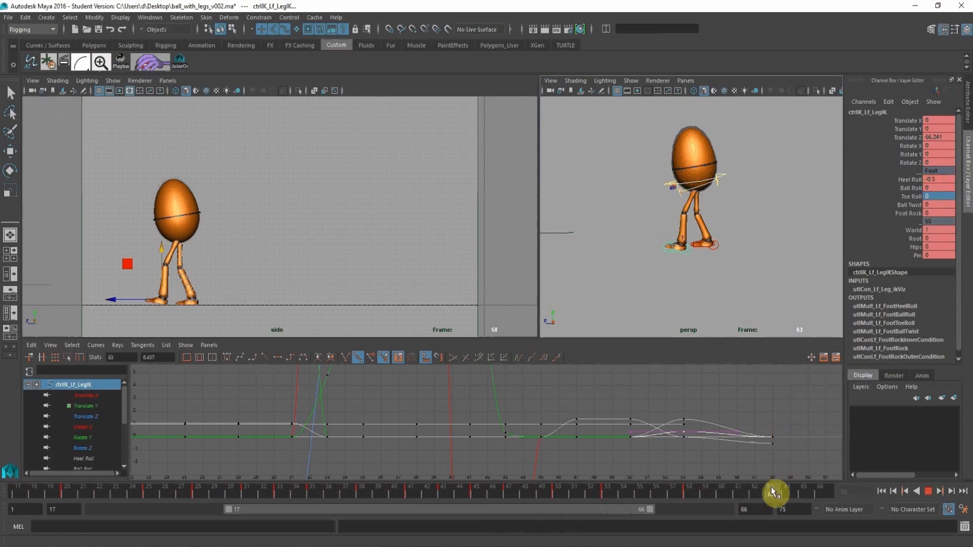
# At frame 63, move the root control forward to Translate Z about 65.9.
pyautogui.click(771, 490)
pyautogui.click(720, 173)
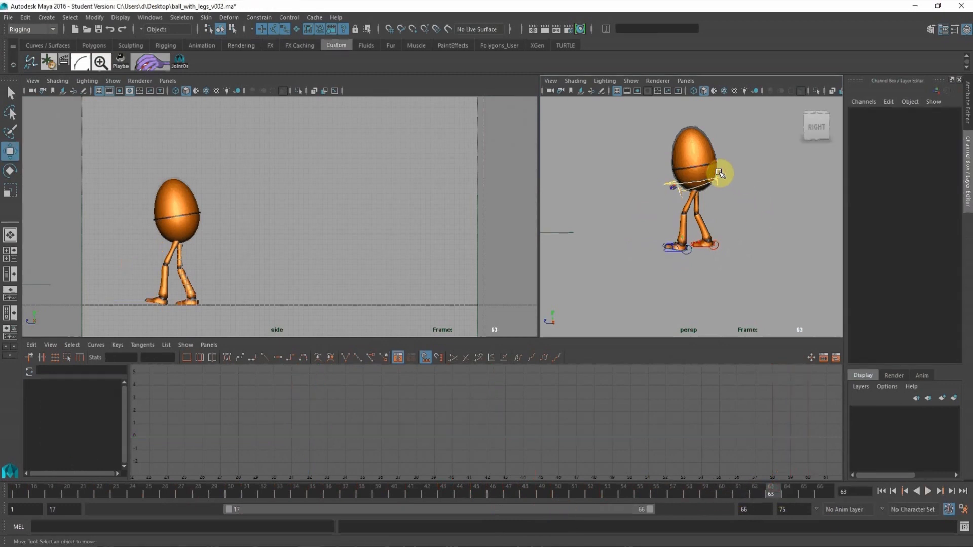
pyautogui.click(726, 173)
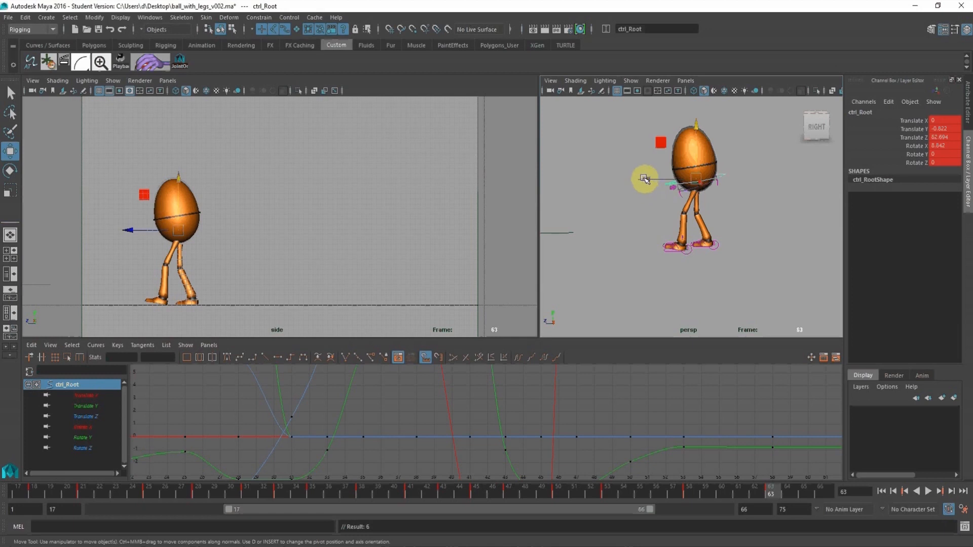
pyautogui.moveTo(644, 179); pyautogui.dragTo(631, 177)
# Plant the left foot flat at frame 63 by setting its leg control's Heel Roll to 0.
pyautogui.keyDown('alt'); pyautogui.moveTo(674, 245); pyautogui.dragTo(653, 210, button='middle'); pyautogui.keyUp('alt')
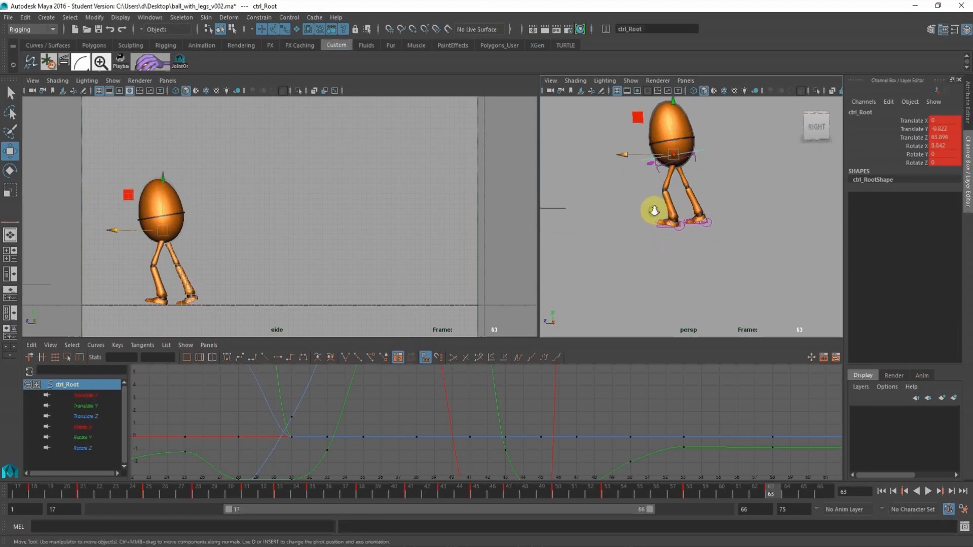
pyautogui.keyDown('alt'); pyautogui.moveTo(654, 210); pyautogui.dragTo(681, 250, button='right'); pyautogui.keyUp('alt')
pyautogui.click(668, 242)
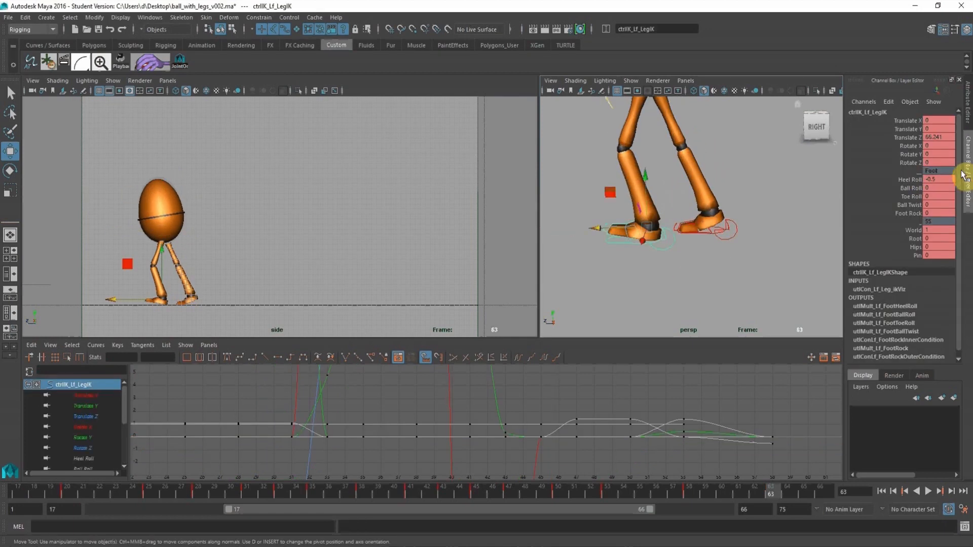
pyautogui.press('Return')
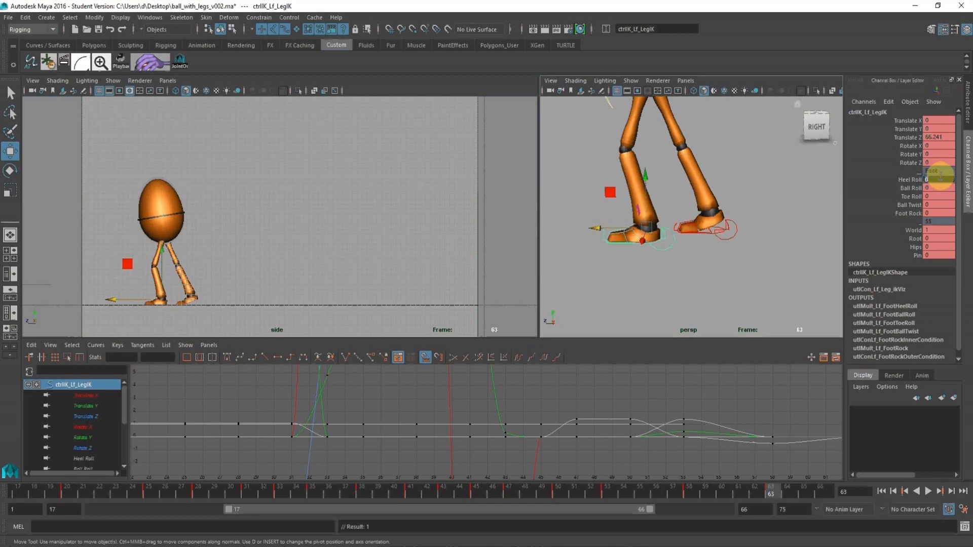
# Key the right leg control at frame 63 and at frame 58.
pyautogui.click(732, 232)
pyautogui.press('s')
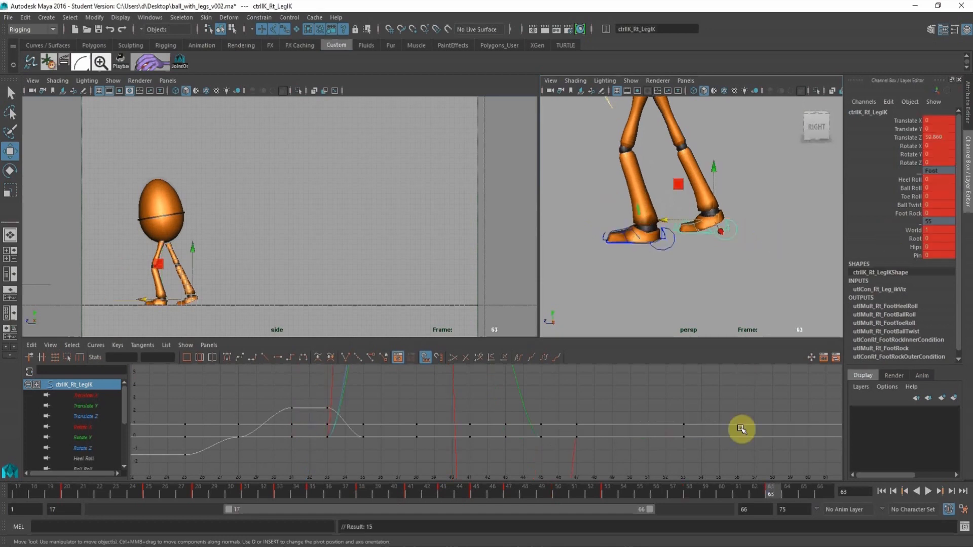
pyautogui.click(673, 244)
pyautogui.click(690, 492)
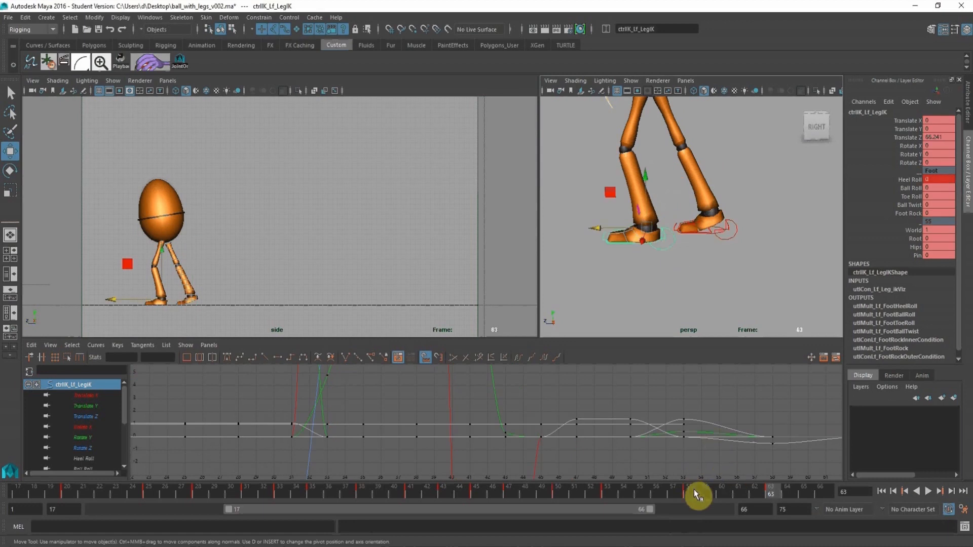
pyautogui.click(729, 238)
pyautogui.press('s')
# At frame 63, lift the right foot to Translate Y 1.211 and bring it forward to Translate Z about 64.07.
pyautogui.click(770, 493)
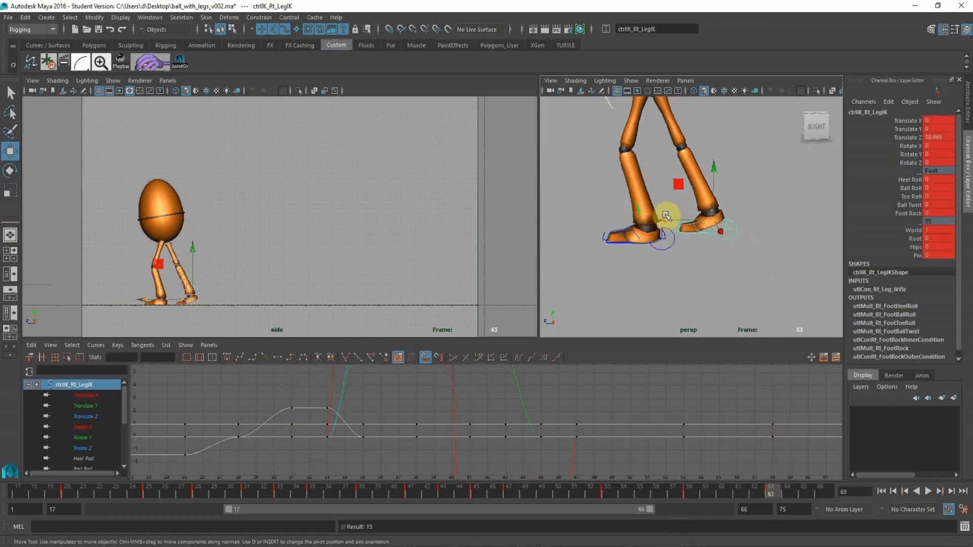
pyautogui.click(730, 184)
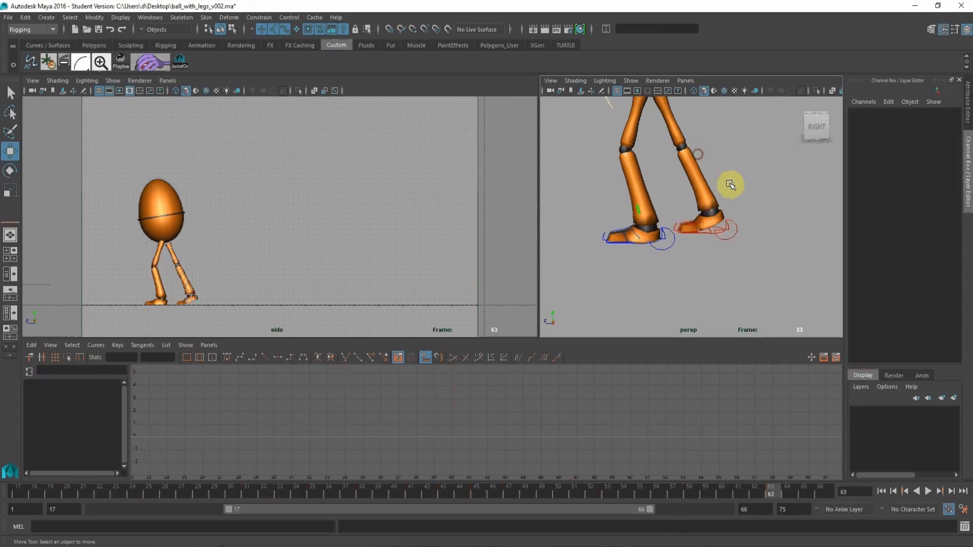
pyautogui.click(736, 238)
pyautogui.moveTo(713, 168); pyautogui.dragTo(693, 155)
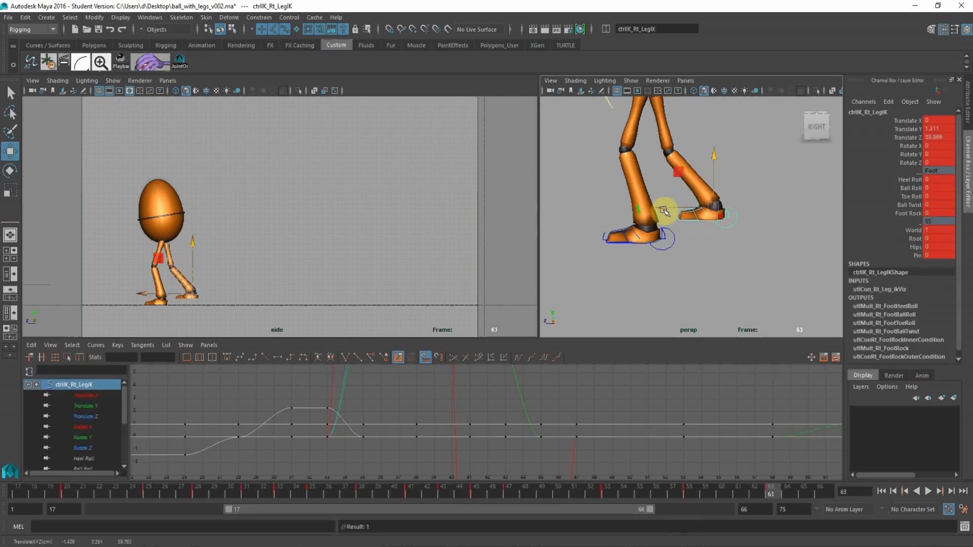
pyautogui.moveTo(664, 211); pyautogui.dragTo(619, 209)
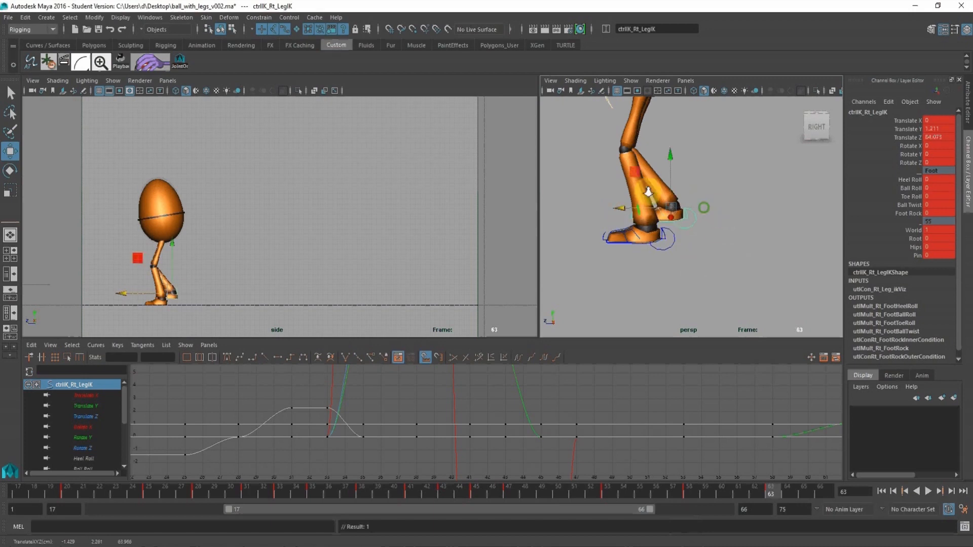
# Shift the playback range to frames 23–72 and, at frame 68, move the root control forward to Translate Z 66.711.
pyautogui.scroll(-5, 648, 193)
pyautogui.click(701, 161)
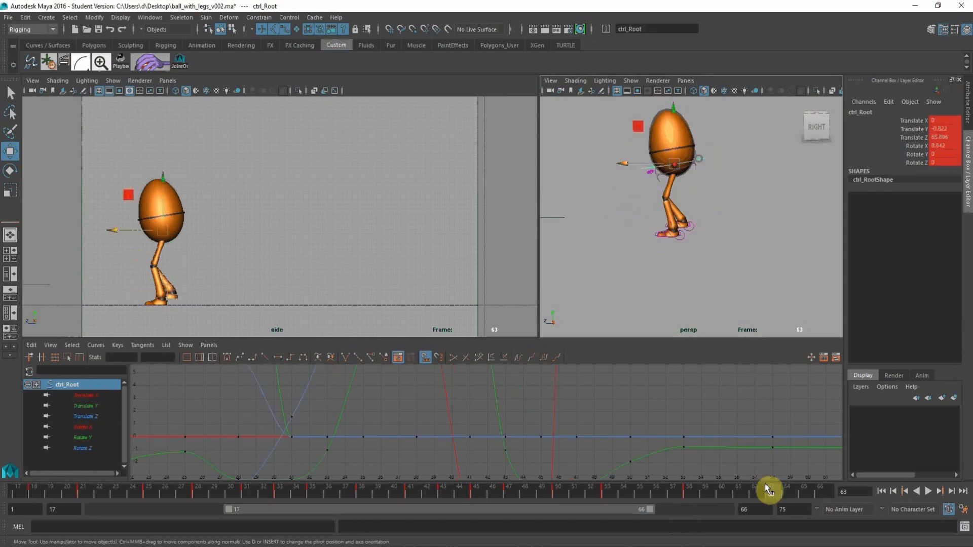
pyautogui.moveTo(629, 508); pyautogui.dragTo(682, 511)
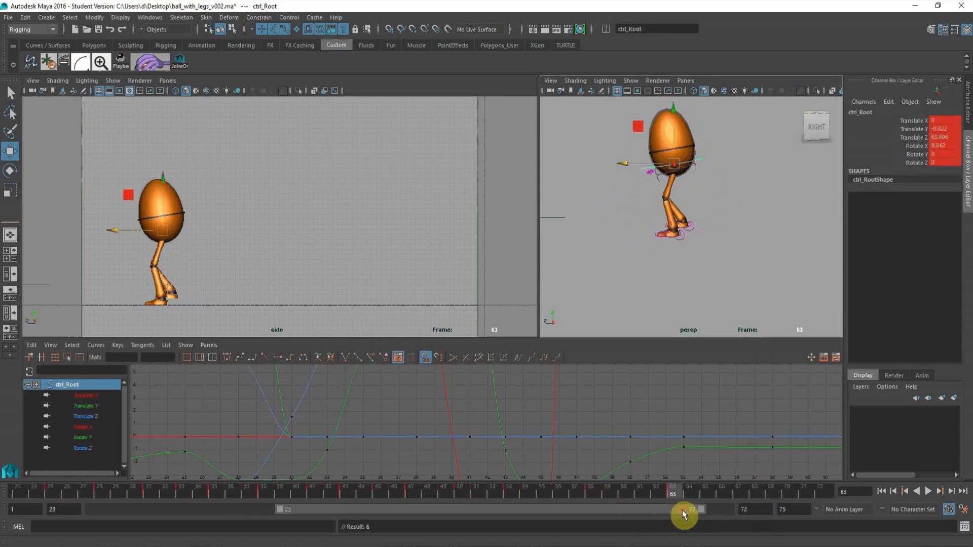
pyautogui.click(754, 494)
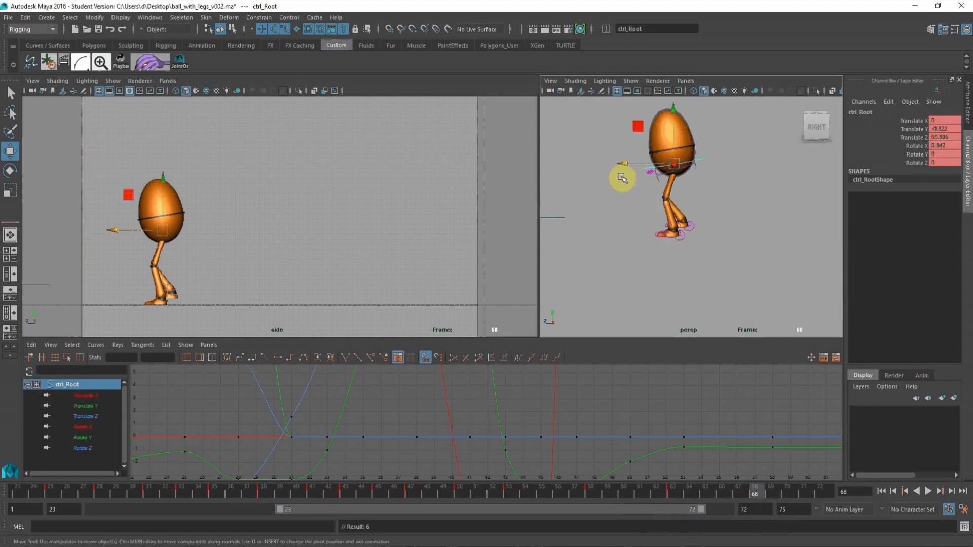
pyautogui.moveTo(619, 163)
pyautogui.mouseDown()
pyautogui.moveTo(605, 161)
pyautogui.moveTo(618, 161)
pyautogui.mouseUp()
# At frame 68, key the right leg control, bring the foot forward to Translate Z 68.362 and lower it onto the ground.
pyautogui.keyDown('alt'); pyautogui.moveTo(673, 242); pyautogui.dragTo(671, 237, button='middle'); pyautogui.keyUp('alt')
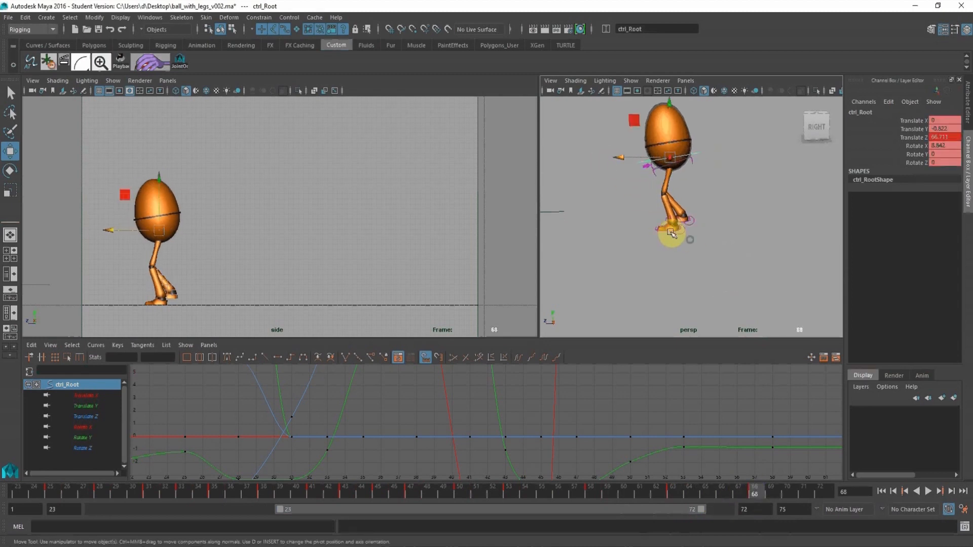
pyautogui.keyDown('alt'); pyautogui.moveTo(671, 237); pyautogui.dragTo(704, 252, button='right'); pyautogui.keyUp('alt')
pyautogui.click(693, 227)
pyautogui.click(697, 239)
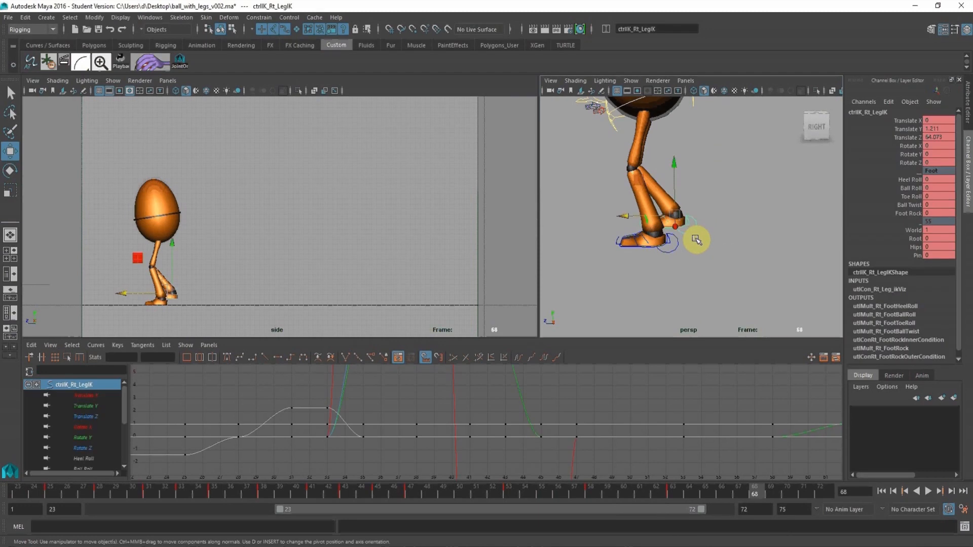
pyautogui.press('s')
pyautogui.moveTo(624, 219); pyautogui.dragTo(582, 213)
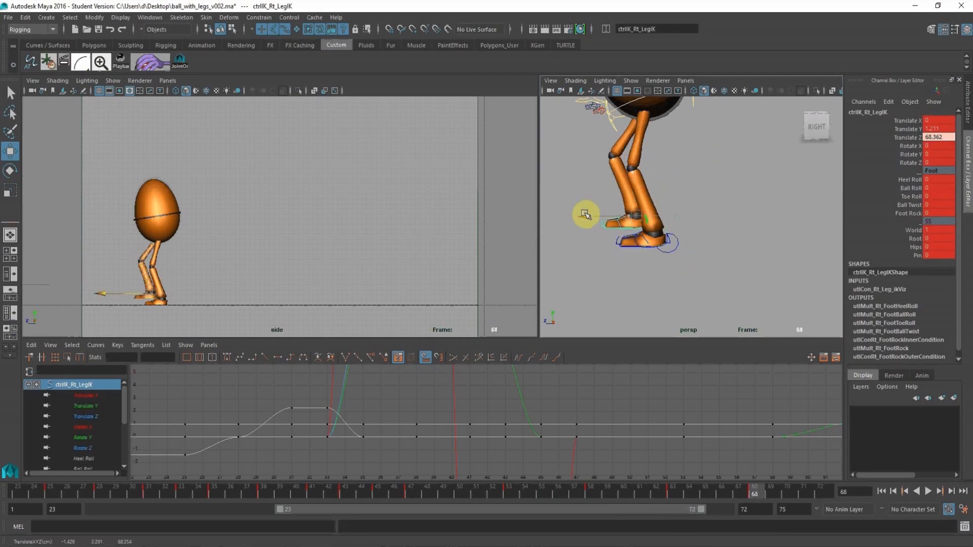
pyautogui.moveTo(632, 166); pyautogui.dragTo(630, 178)
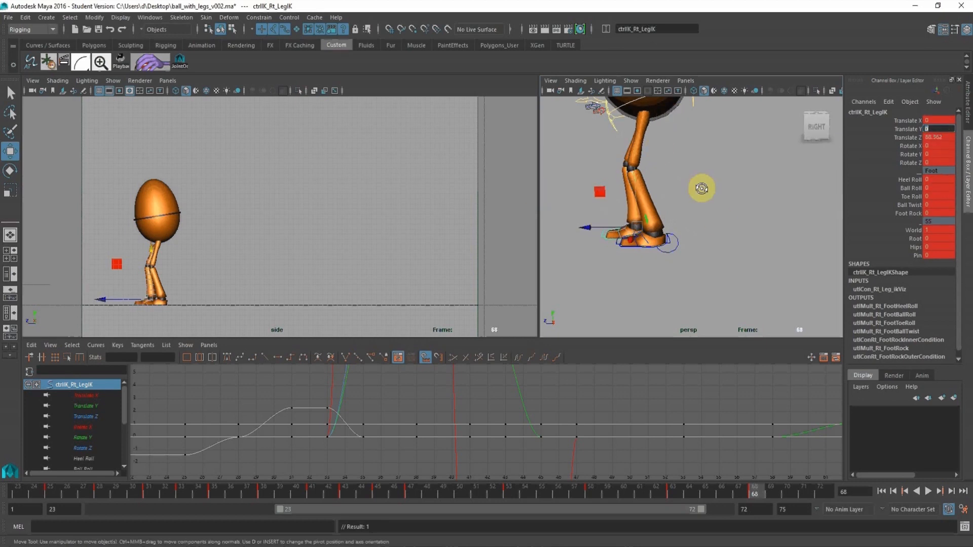
# At frame 68, key the root control, raise it to Translate Y -0.196 and move it forward to Translate Z 67.962.
pyautogui.keyDown('alt'); pyautogui.moveTo(702, 188); pyautogui.dragTo(687, 192, button='right'); pyautogui.keyUp('alt')
pyautogui.click(706, 155)
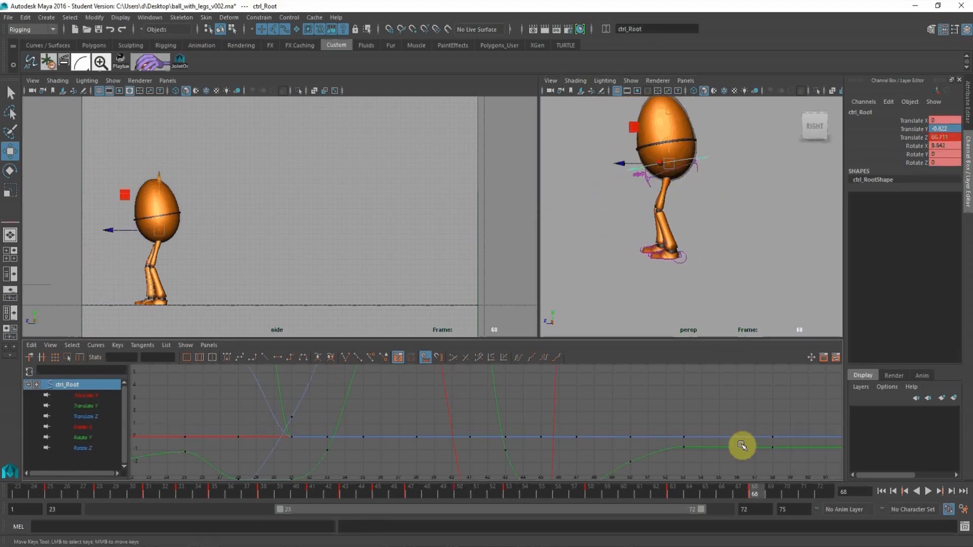
pyautogui.press('f')
pyautogui.press('f')
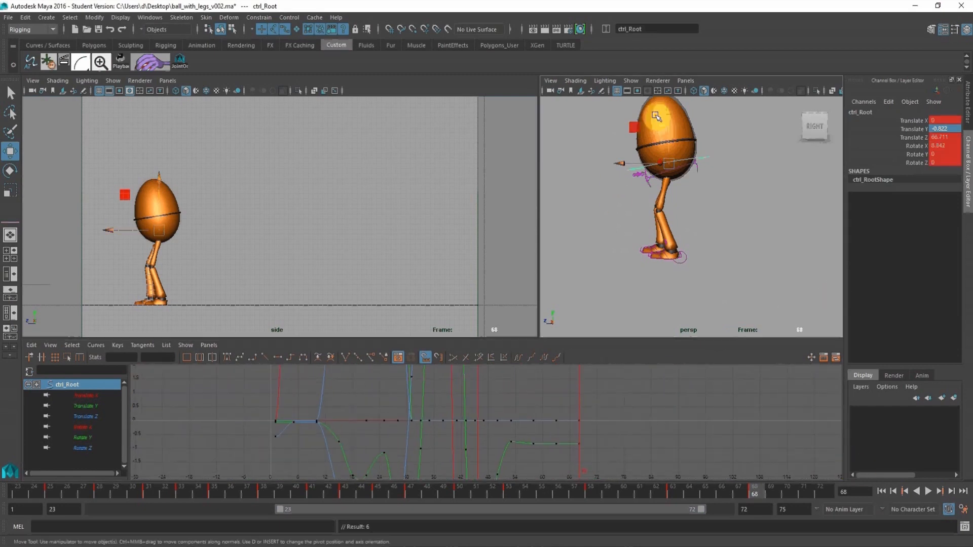
pyautogui.moveTo(157, 177); pyautogui.dragTo(145, 172)
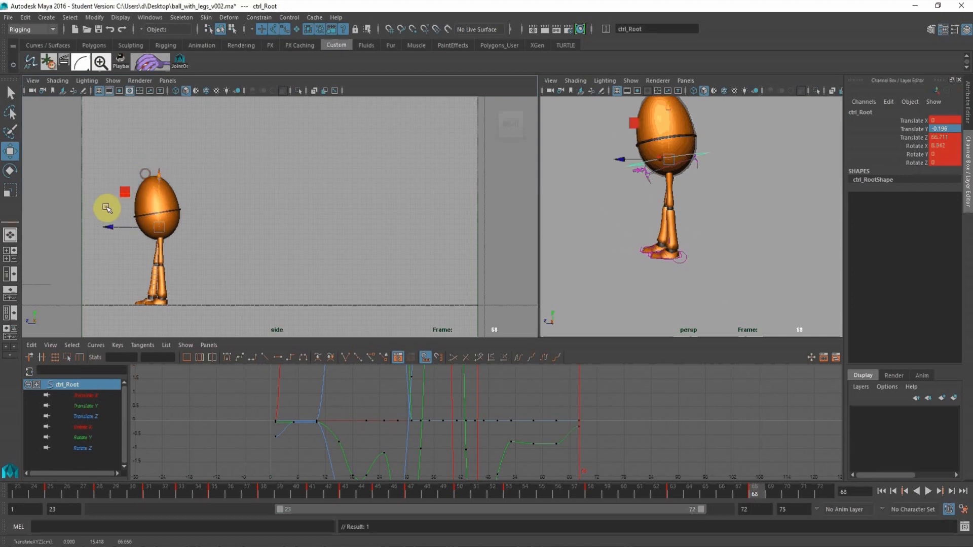
pyautogui.moveTo(109, 228); pyautogui.dragTo(96, 217, button='middle')
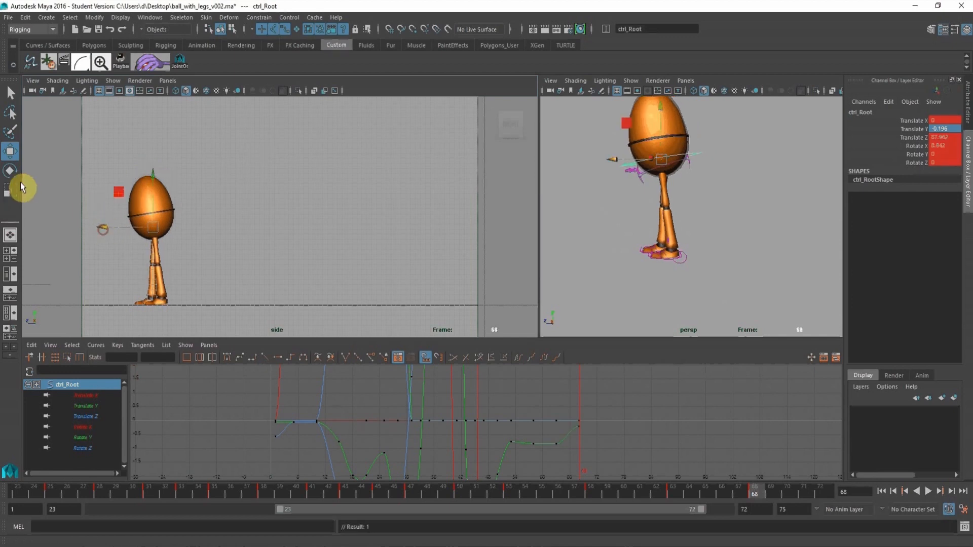
# Rotate the root control at frame 68 to Rotate X 2.202 so the egg stands more upright.
pyautogui.click(12, 171)
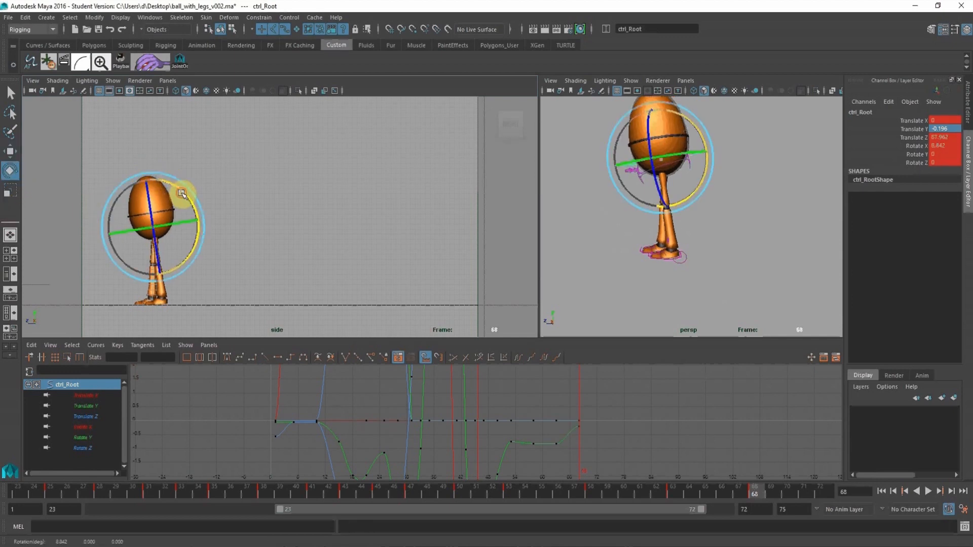
pyautogui.moveTo(181, 193); pyautogui.dragTo(186, 197)
pyautogui.click(11, 152)
# Try lowering the root's Translate Y key at frame 68 to about -1.28 on its animation curve.
pyautogui.click(85, 406)
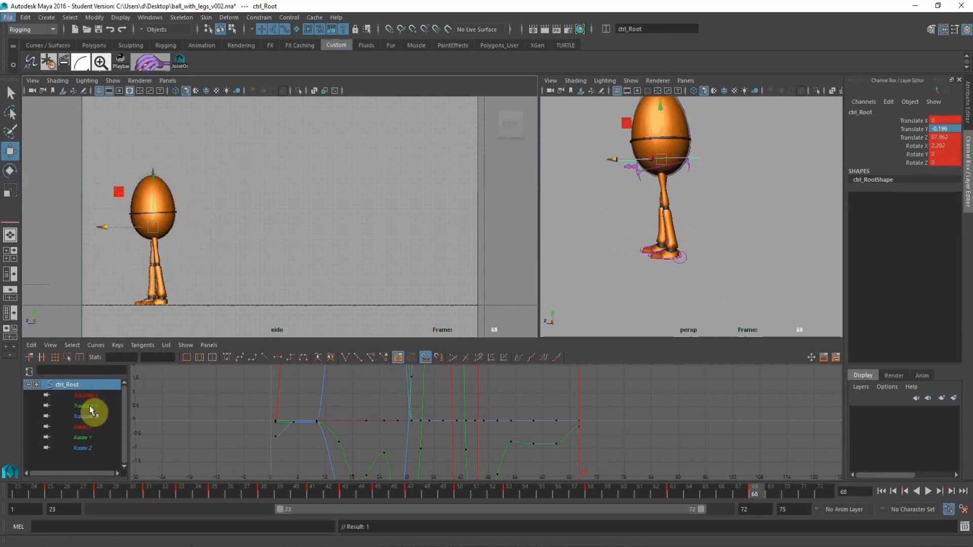
pyautogui.keyDown('alt'); pyautogui.moveTo(503, 405); pyautogui.dragTo(536, 431, button='right'); pyautogui.keyUp('alt')
pyautogui.moveTo(613, 418); pyautogui.dragTo(672, 446)
pyautogui.keyDown('shift'); pyautogui.moveTo(642, 408); pyautogui.dragTo(658, 442, button='middle'); pyautogui.keyUp('shift')
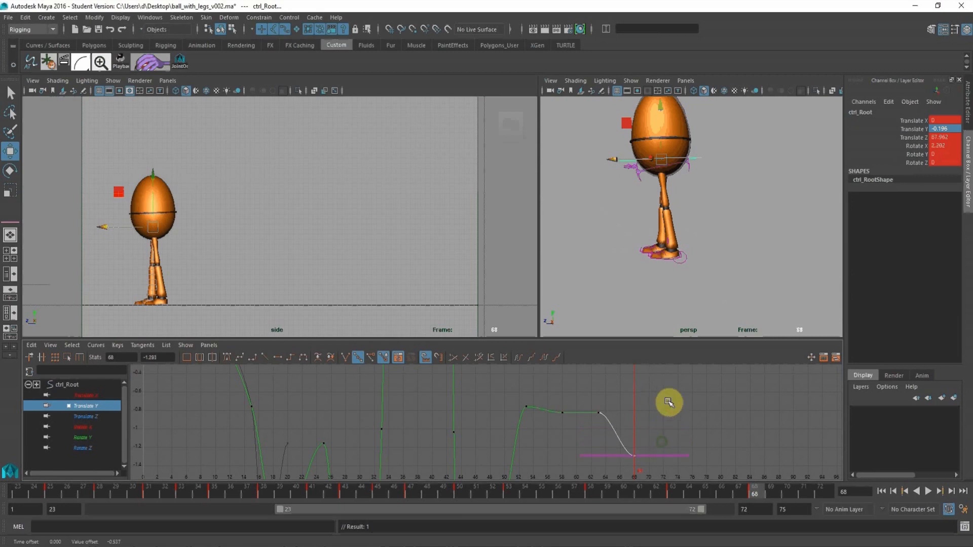
pyautogui.keyDown('shift'); pyautogui.moveTo(669, 403); pyautogui.dragTo(670, 419, button='middle'); pyautogui.keyUp('shift')
pyautogui.keyDown('alt'); pyautogui.keyDown('shift'); pyautogui.moveTo(670, 394); pyautogui.dragTo(656, 469, button='right'); pyautogui.keyUp('shift'); pyautogui.keyUp('alt')
pyautogui.moveTo(658, 381)
pyautogui.keyDown('alt'); pyautogui.mouseDown(button='middle')
pyautogui.moveTo(649, 384)
pyautogui.moveTo(652, 371)
pyautogui.mouseUp(button='middle'); pyautogui.keyUp('alt')
# At frame 68, lower the root control to Translate Y -0.434 and move it back to Translate Z 67.19.
pyautogui.keyDown('alt'); pyautogui.moveTo(203, 226); pyautogui.dragTo(387, 217, button='middle'); pyautogui.keyUp('alt')
pyautogui.keyDown('alt'); pyautogui.moveTo(373, 217); pyautogui.dragTo(406, 247, button='right'); pyautogui.keyUp('alt')
pyautogui.keyDown('alt'); pyautogui.moveTo(406, 245); pyautogui.dragTo(370, 202, button='middle'); pyautogui.keyUp('alt')
pyautogui.keyDown('alt'); pyautogui.moveTo(371, 204); pyautogui.dragTo(395, 222, button='right'); pyautogui.keyUp('alt')
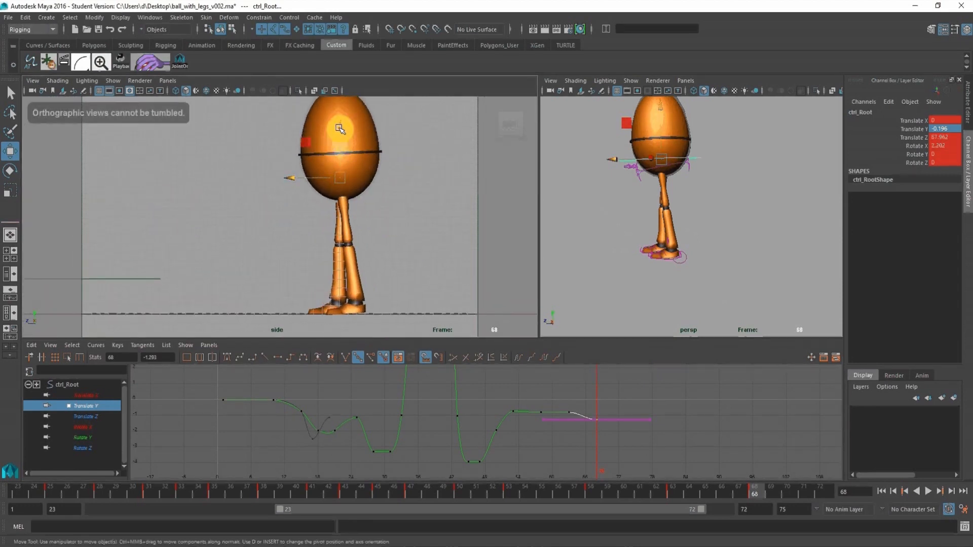
pyautogui.moveTo(339, 128); pyautogui.dragTo(337, 130)
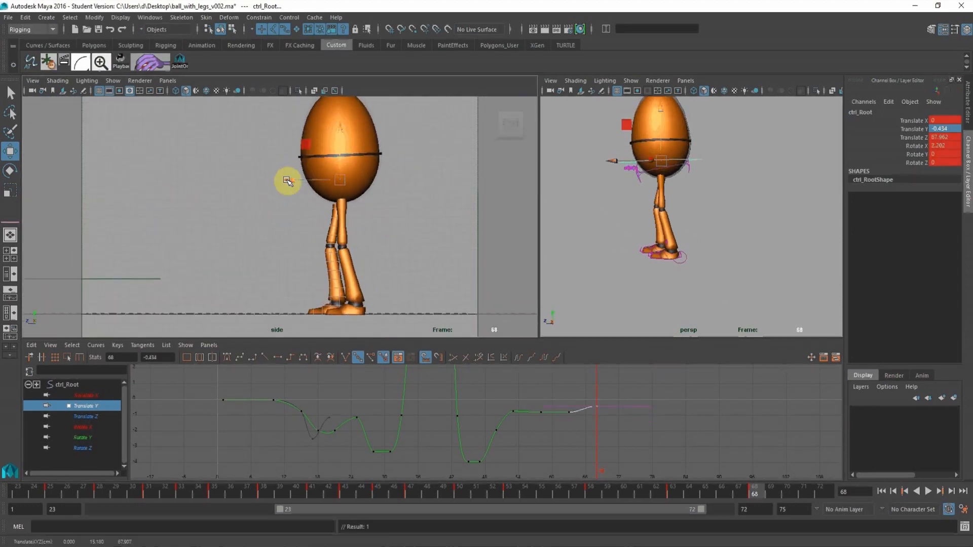
pyautogui.moveTo(287, 181); pyautogui.dragTo(293, 179)
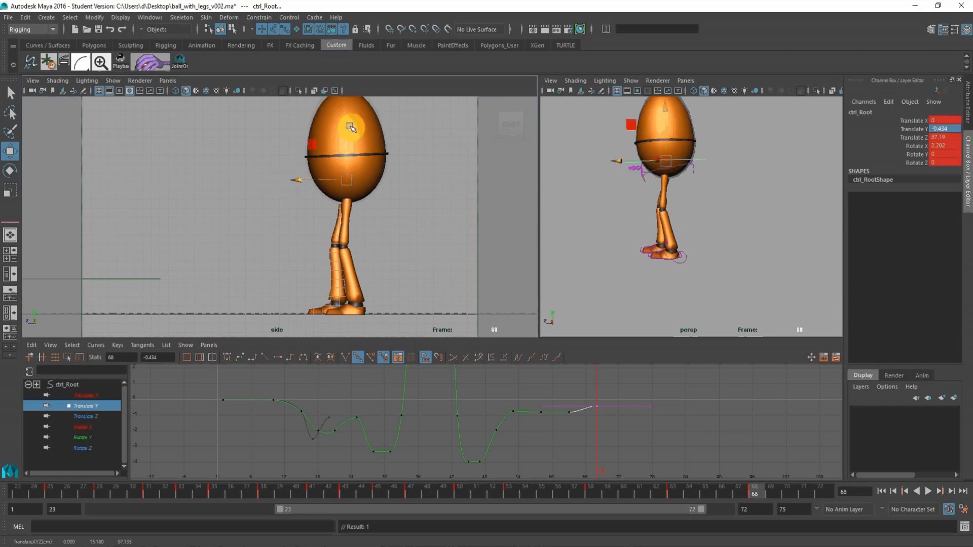
# Maximise the side view, start the playback range at frame 1 and play the whole blocked animation.
pyautogui.keyDown('alt'); pyautogui.moveTo(404, 200); pyautogui.dragTo(226, 186); pyautogui.keyUp('alt')
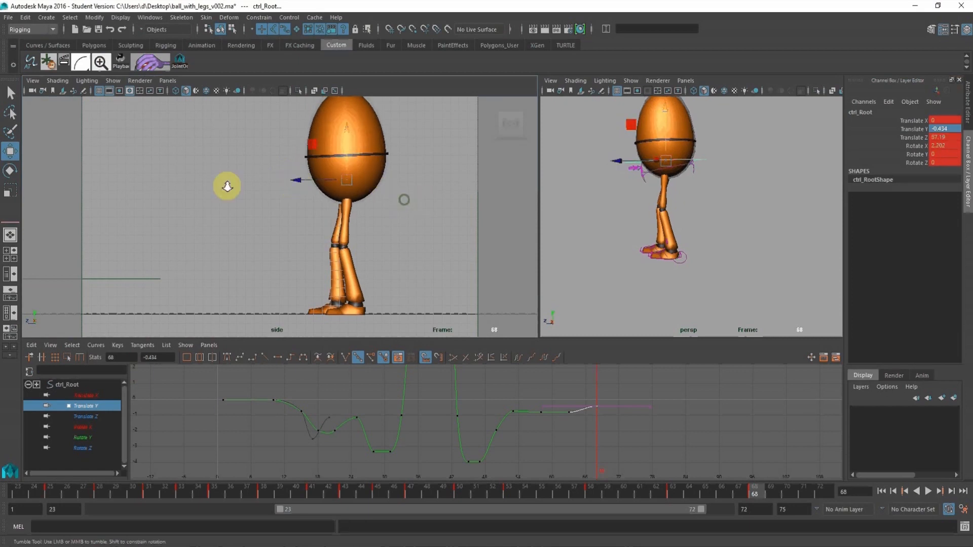
pyautogui.keyDown('alt'); pyautogui.moveTo(226, 186); pyautogui.dragTo(195, 186, button='right'); pyautogui.keyUp('alt')
pyautogui.keyDown('alt'); pyautogui.moveTo(308, 193); pyautogui.dragTo(156, 199, button='middle'); pyautogui.keyUp('alt')
pyautogui.keyDown('alt'); pyautogui.moveTo(321, 218); pyautogui.dragTo(191, 187, button='right'); pyautogui.keyUp('alt')
pyautogui.keyDown('alt'); pyautogui.moveTo(348, 181); pyautogui.dragTo(272, 200, button='middle'); pyautogui.keyUp('alt')
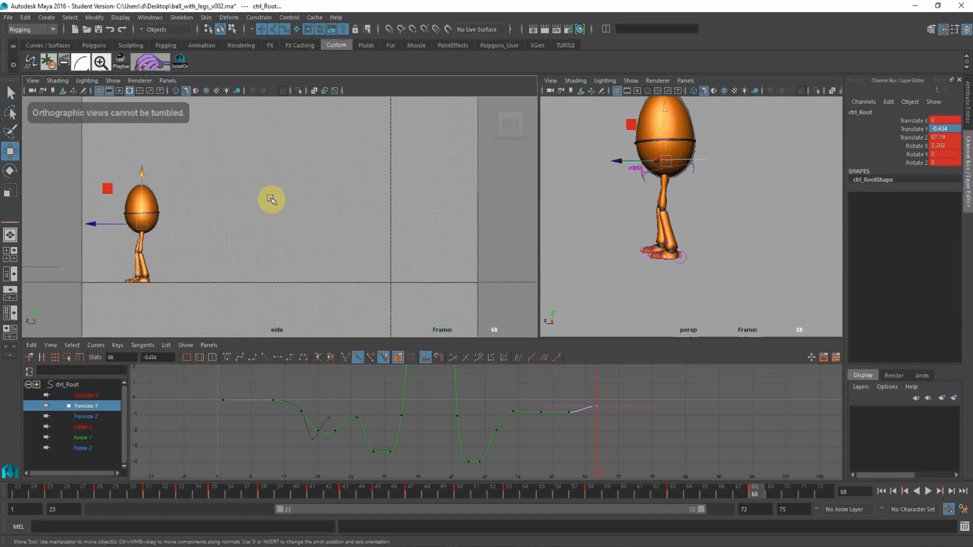
pyautogui.press('space')
pyautogui.keyDown('alt'); pyautogui.moveTo(444, 238); pyautogui.dragTo(427, 239, button='middle'); pyautogui.keyUp('alt')
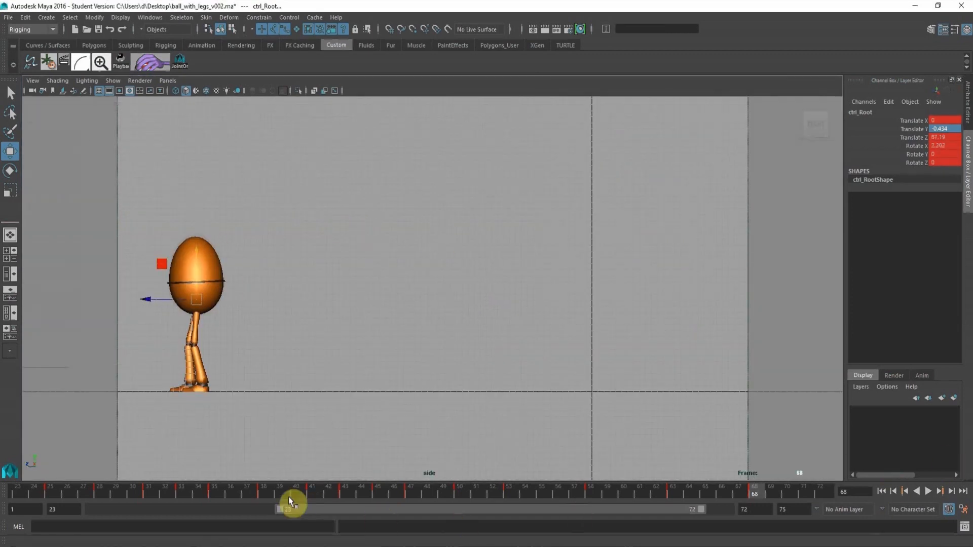
pyautogui.moveTo(278, 509); pyautogui.dragTo(14, 482)
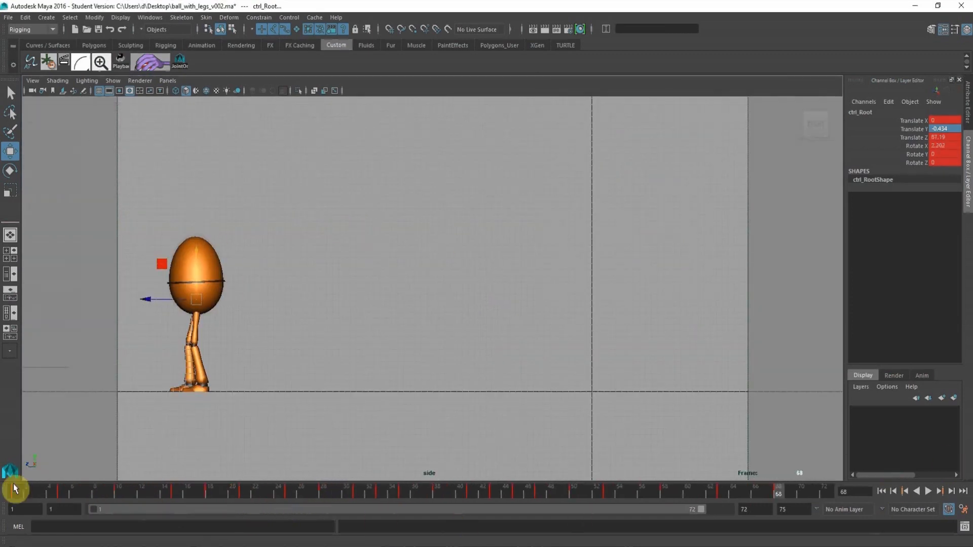
pyautogui.click(928, 492)
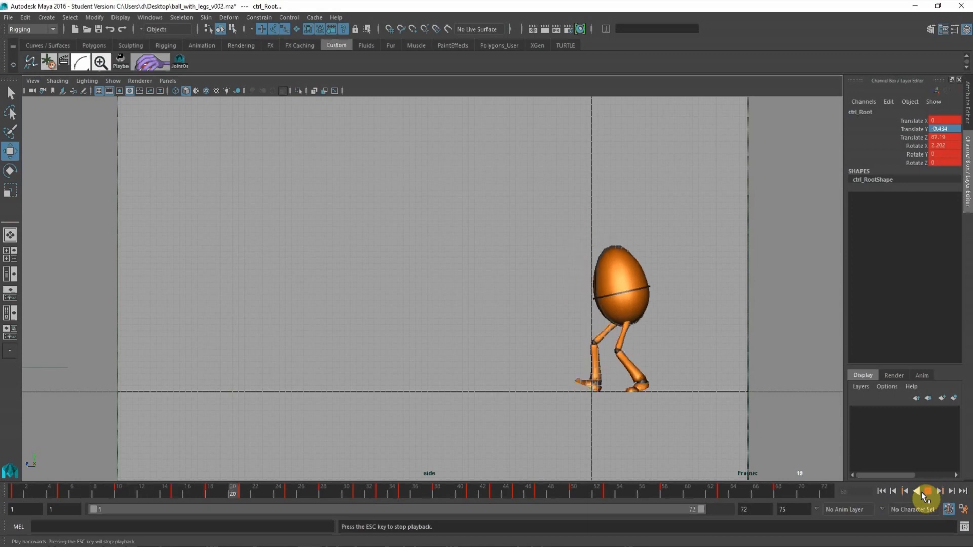
pyautogui.click(929, 494)
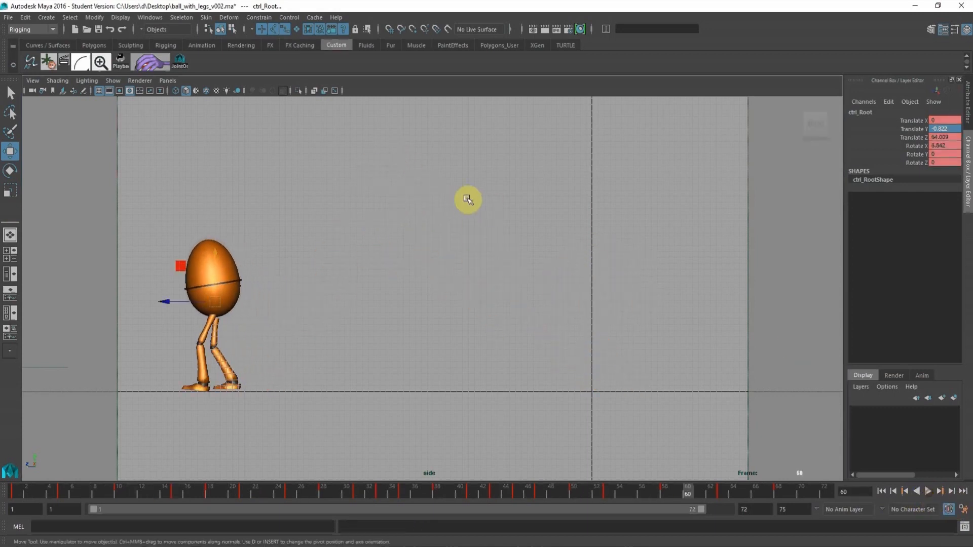
# Restore the multi-view layout, select all of the character's controls and frame their curves in the graph editor.
pyautogui.click(460, 200)
pyautogui.press('space')
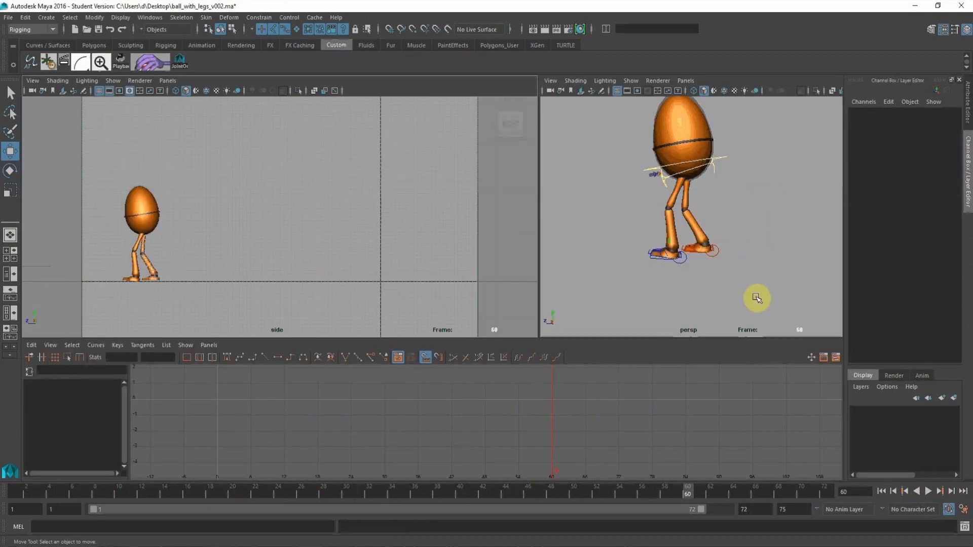
pyautogui.click(629, 145)
pyautogui.keyDown('alt'); pyautogui.keyDown('shift'); pyautogui.moveTo(614, 421); pyautogui.dragTo(603, 463, button='right'); pyautogui.keyUp('shift'); pyautogui.keyUp('alt')
pyautogui.keyDown('alt'); pyautogui.keyDown('shift'); pyautogui.moveTo(614, 403); pyautogui.dragTo(595, 405, button='right'); pyautogui.keyUp('shift'); pyautogui.keyUp('alt')
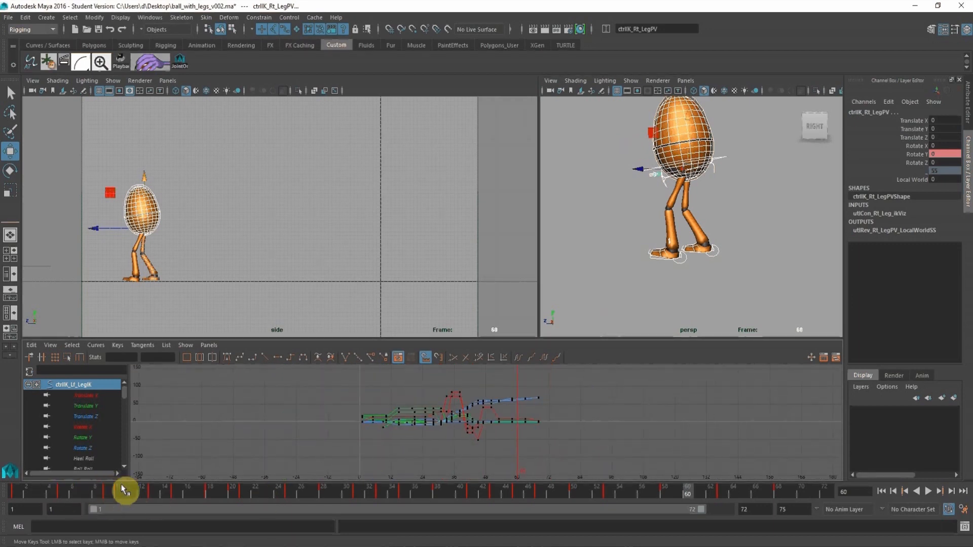
pyautogui.keyDown('alt'); pyautogui.moveTo(387, 409); pyautogui.dragTo(514, 437, button='right'); pyautogui.keyUp('alt')
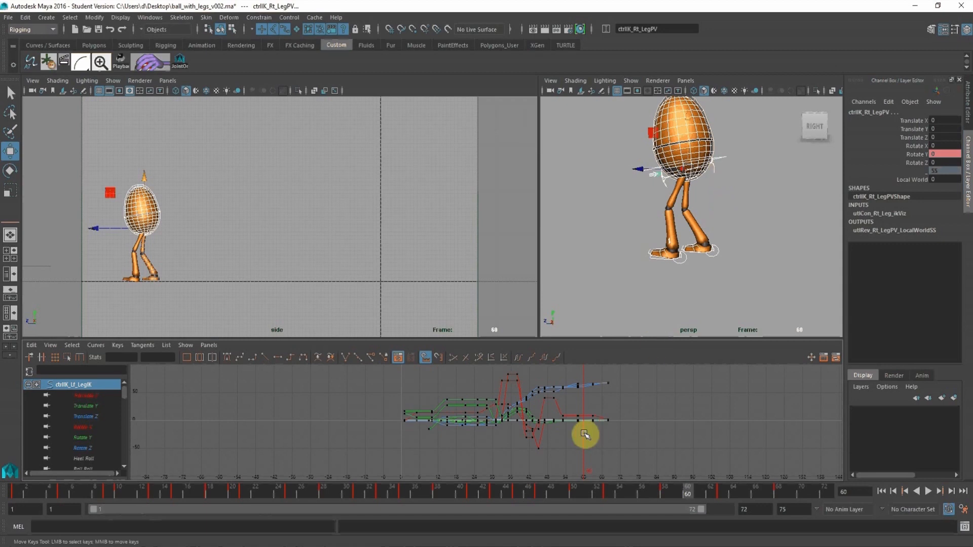
pyautogui.keyDown('alt'); pyautogui.moveTo(552, 409); pyautogui.dragTo(553, 379, button='right'); pyautogui.keyUp('alt')
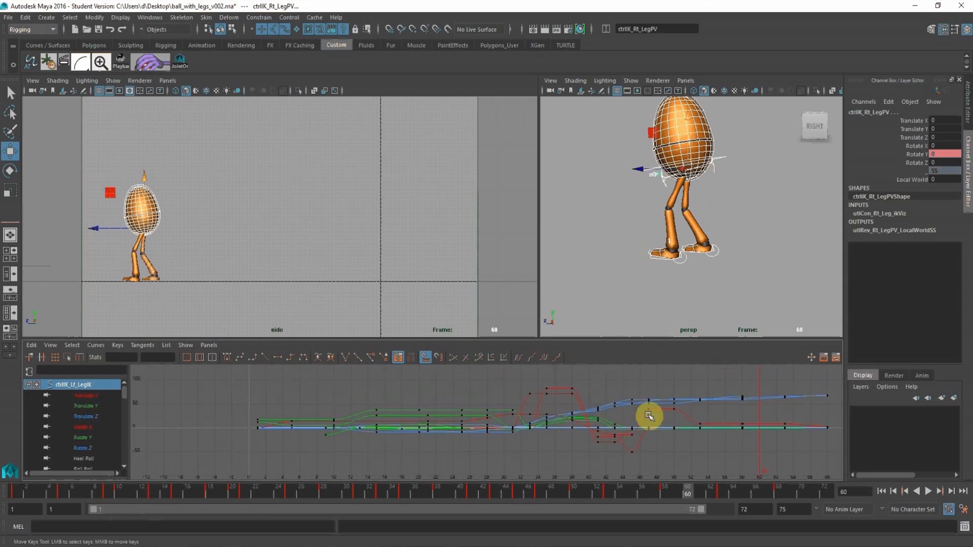
# Return to frame 1, select every key of the character's controls and set their tangents to stepped.
pyautogui.moveTo(741, 433); pyautogui.dragTo(782, 397)
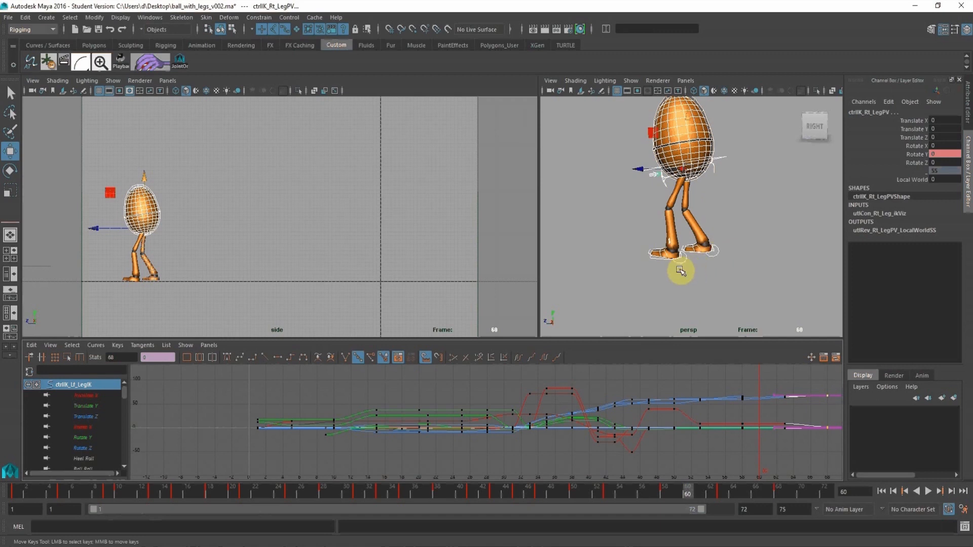
pyautogui.click(14, 504)
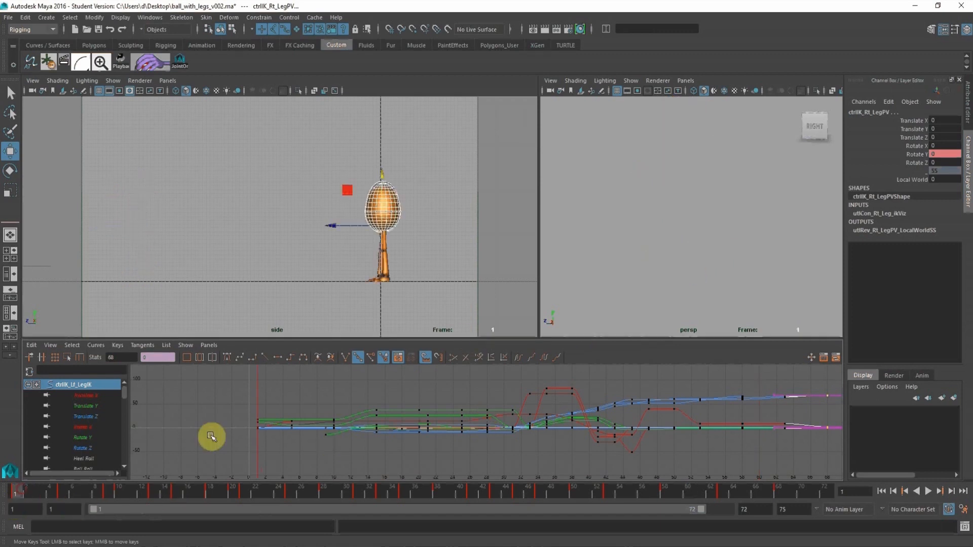
pyautogui.keyDown('alt'); pyautogui.moveTo(559, 404); pyautogui.dragTo(536, 402, button='right'); pyautogui.keyUp('alt')
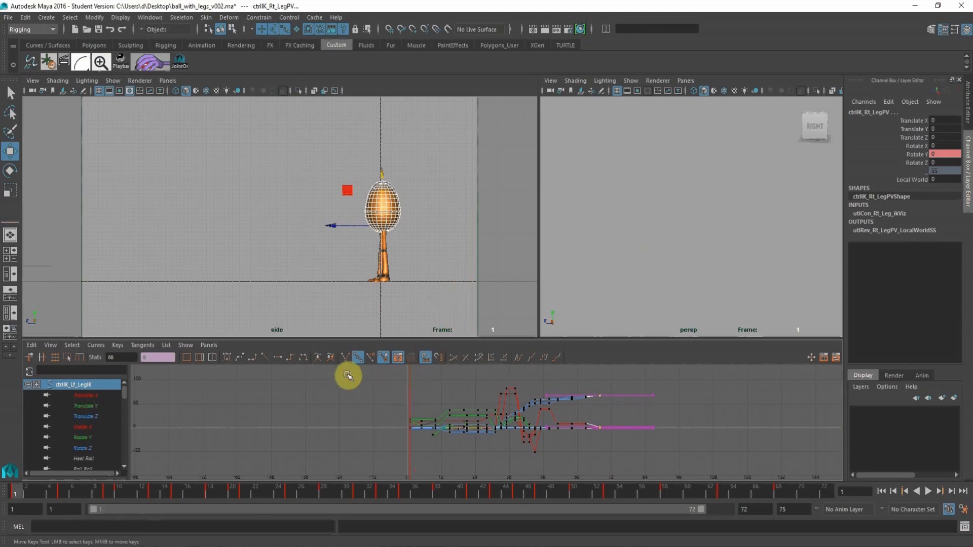
pyautogui.moveTo(600, 464); pyautogui.dragTo(601, 464)
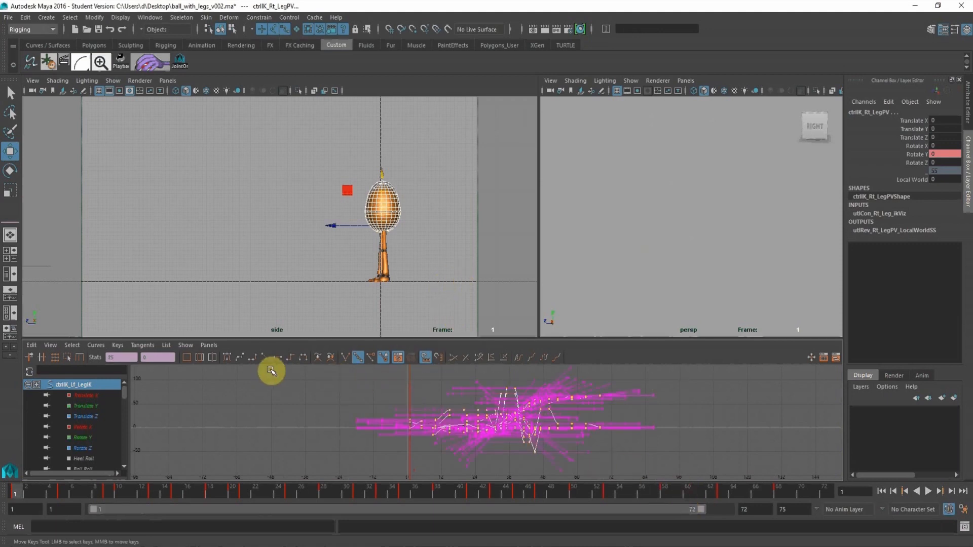
pyautogui.click(291, 358)
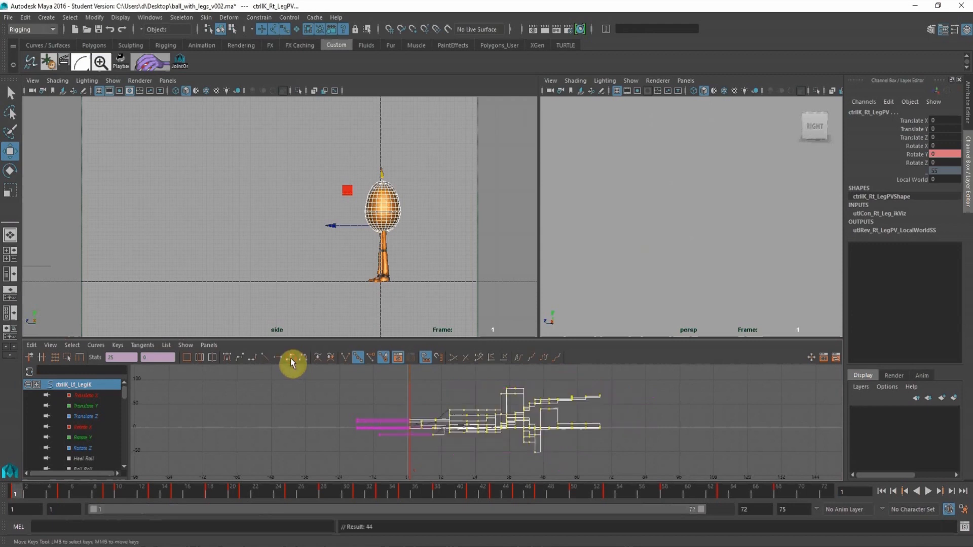
# Deselect the controls and play the stepped animation to review the poses.
pyautogui.moveTo(276, 263); pyautogui.dragTo(434, 304)
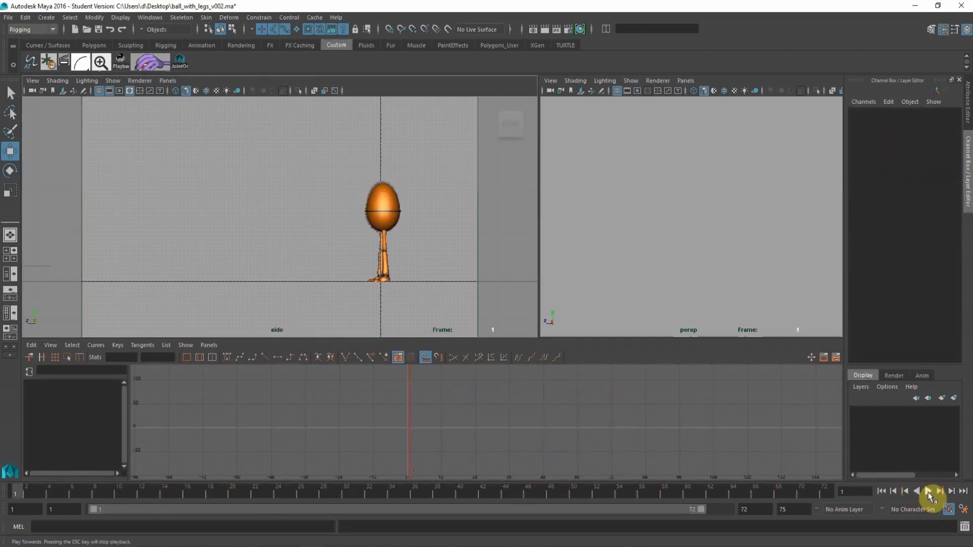
pyautogui.click(929, 491)
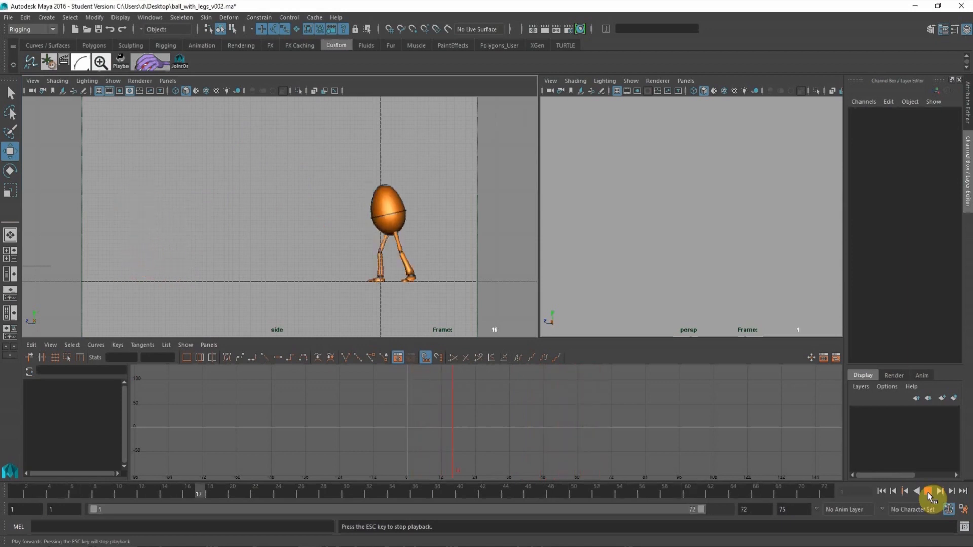
pyautogui.click(929, 491)
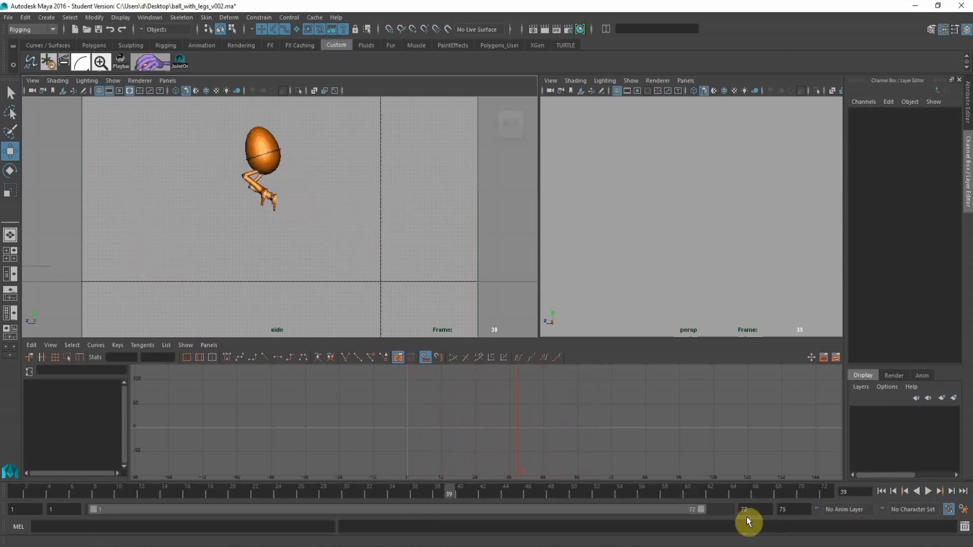
# Extend the playback range to end at frame 80 and play the stepped animation.
pyautogui.moveTo(701, 509); pyautogui.dragTo(744, 522)
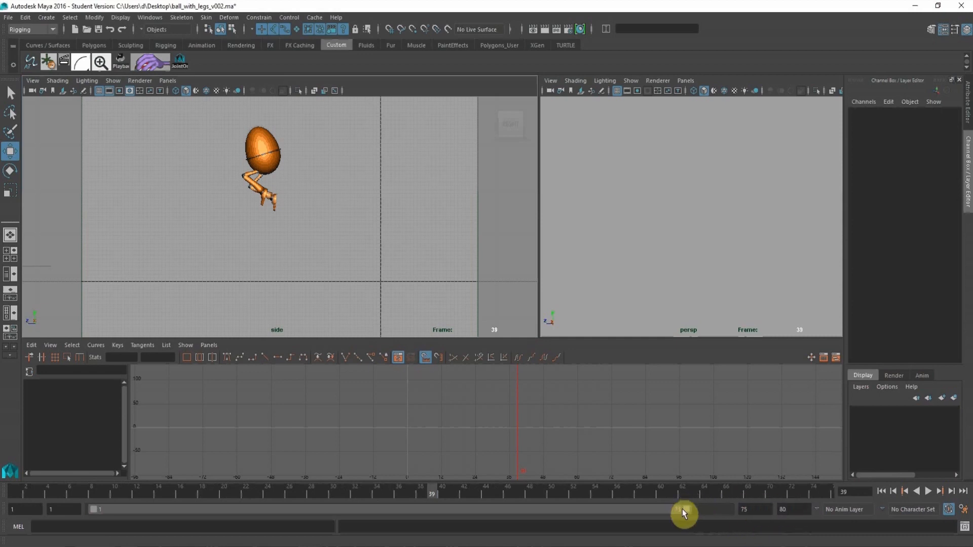
pyautogui.moveTo(685, 510); pyautogui.dragTo(763, 532)
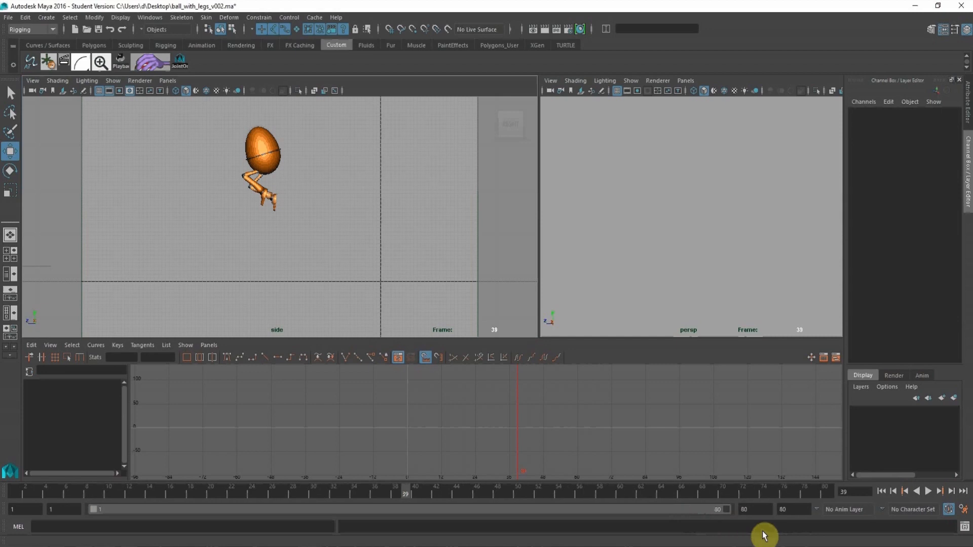
pyautogui.click(927, 494)
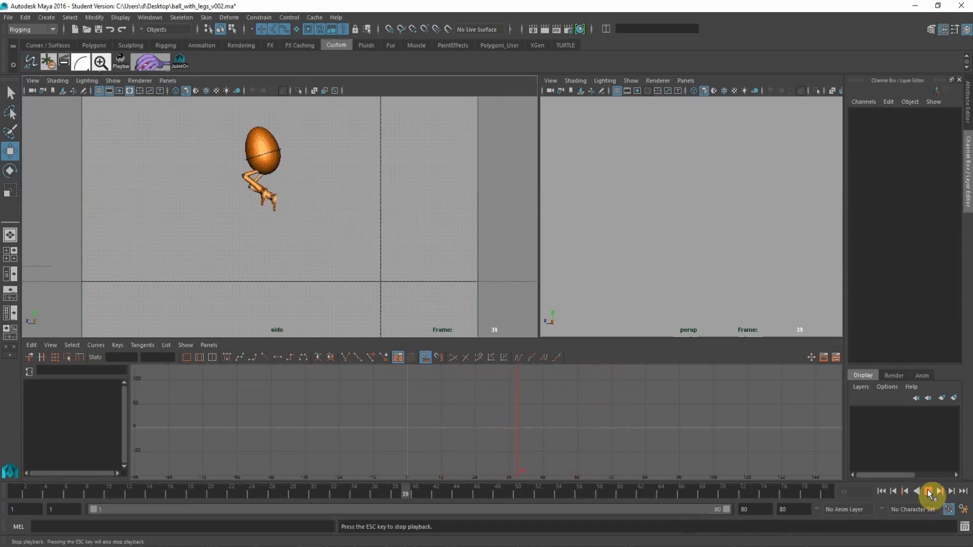
pyautogui.click(929, 491)
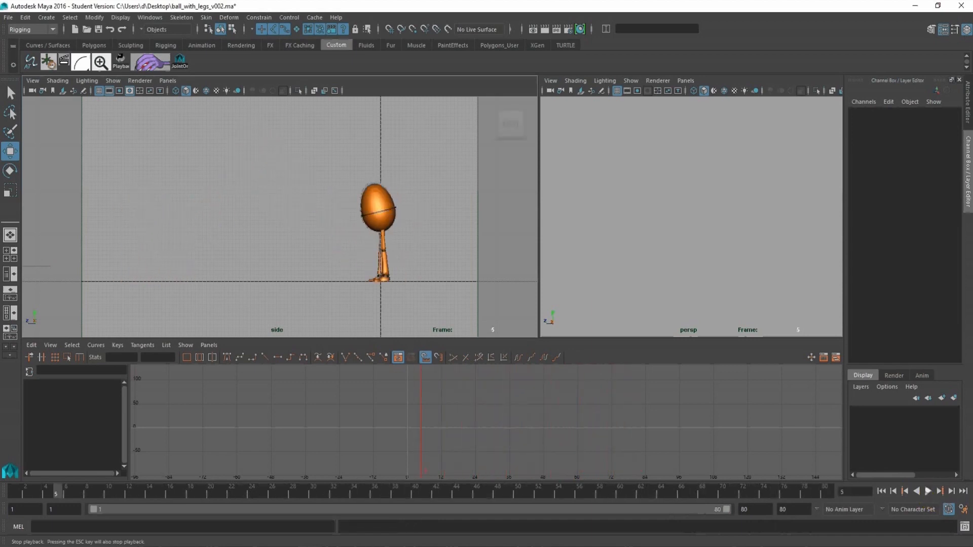
# Reselect the character's controls, change all their keys to spline tangents in the graph editor, and clear the selection.
pyautogui.click(326, 489)
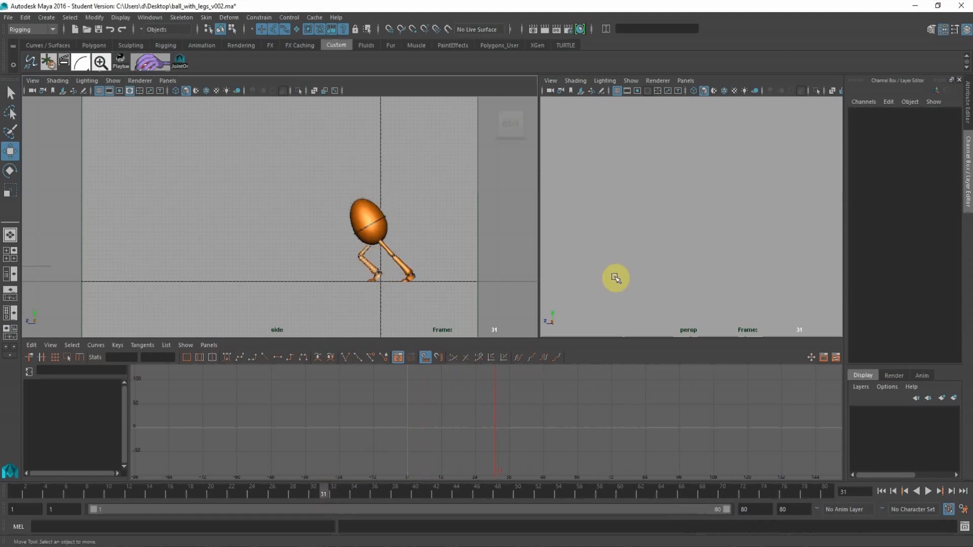
pyautogui.keyDown('alt'); pyautogui.moveTo(654, 212); pyautogui.dragTo(598, 203); pyautogui.keyUp('alt')
pyautogui.keyDown('alt'); pyautogui.moveTo(640, 190); pyautogui.dragTo(672, 188, button='middle'); pyautogui.keyUp('alt')
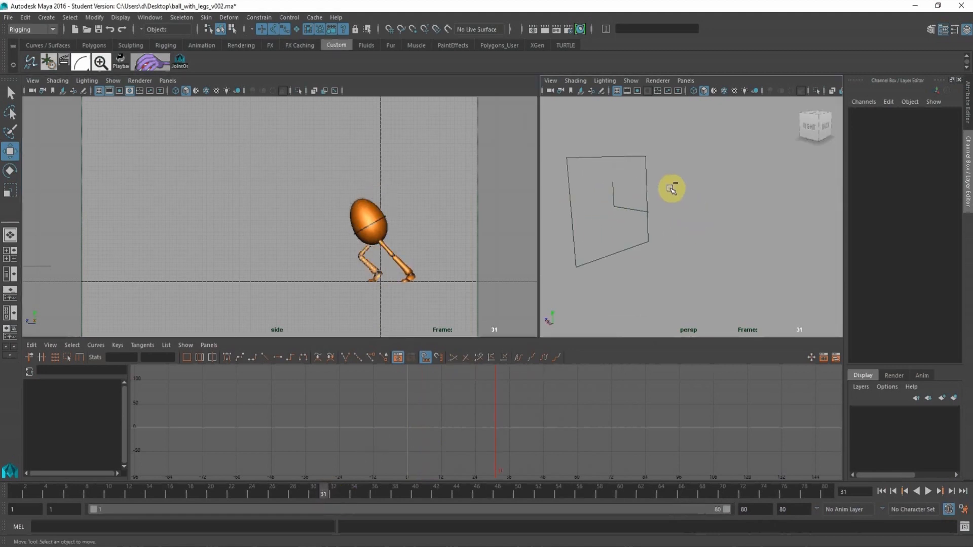
pyautogui.click(641, 255)
pyautogui.moveTo(631, 451); pyautogui.dragTo(466, 386)
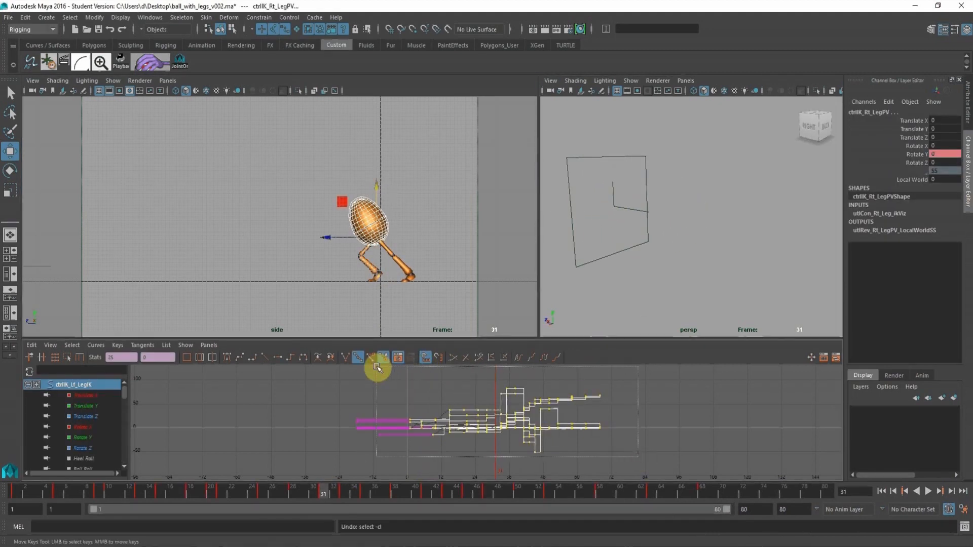
pyautogui.moveTo(376, 367); pyautogui.dragTo(376, 367)
pyautogui.scroll(5, 403, 413)
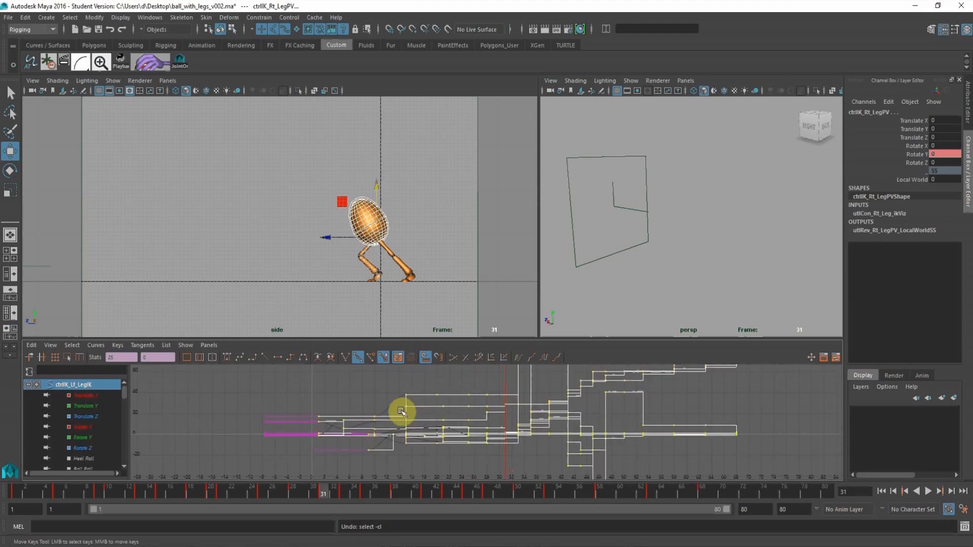
pyautogui.click(241, 358)
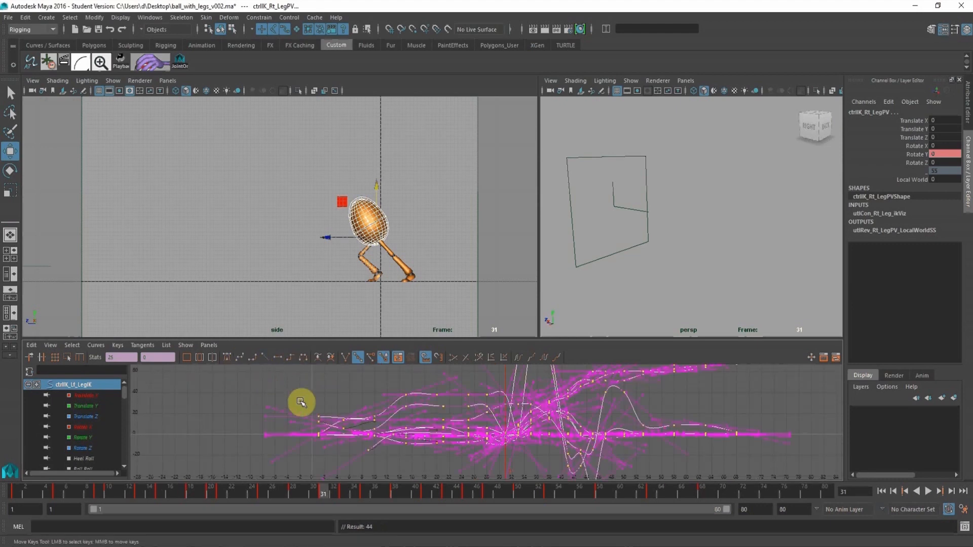
pyautogui.click(325, 393)
pyautogui.click(288, 278)
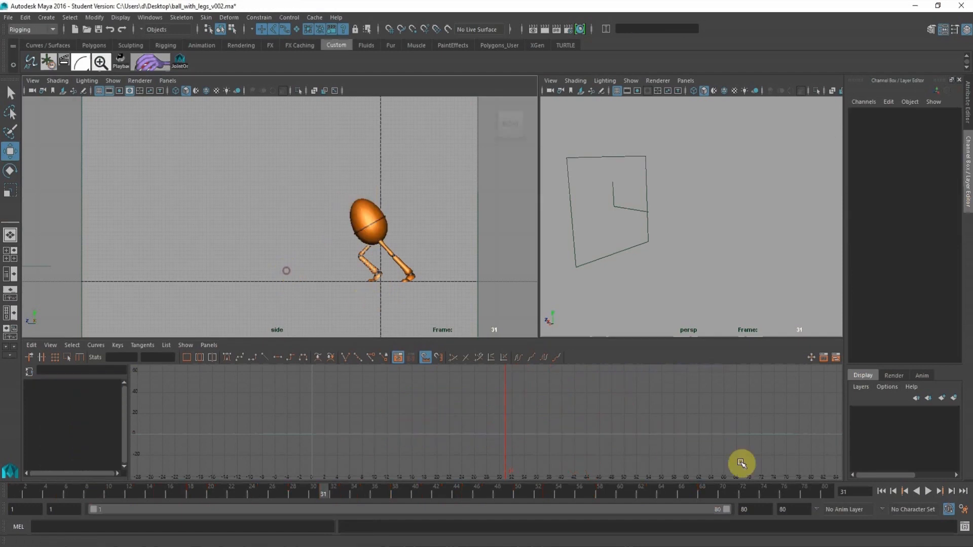
# Play the splined animation in the side view to review the motion, and replay it from frame 1.
pyautogui.click(930, 493)
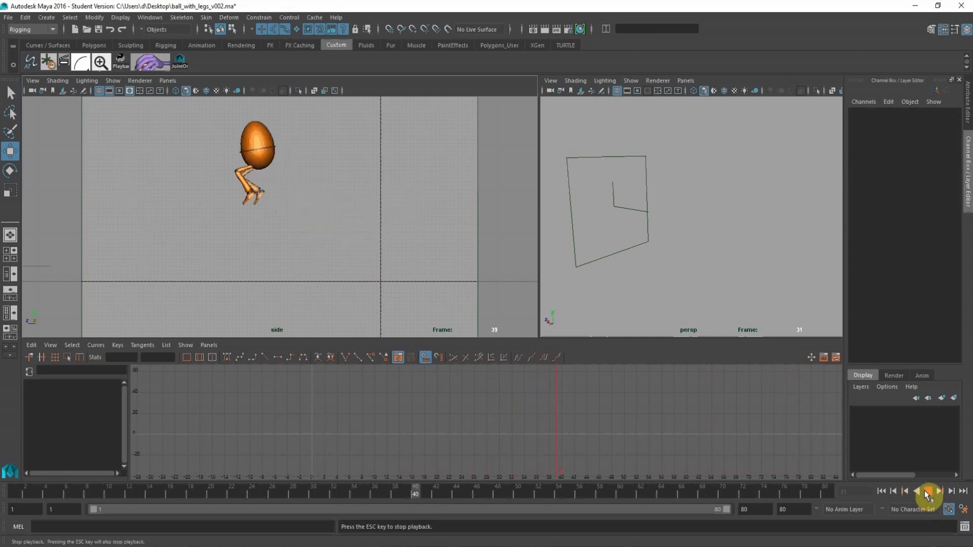
pyautogui.click(928, 491)
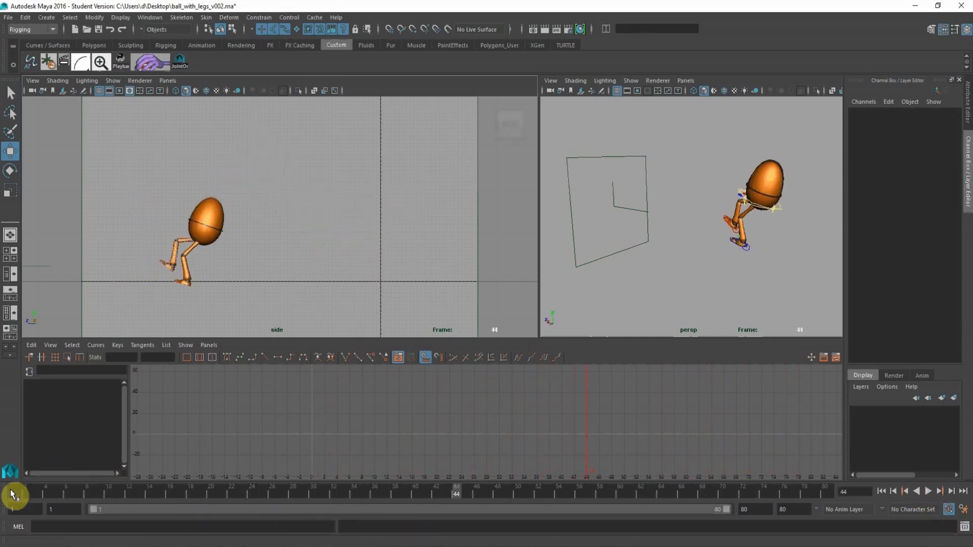
pyautogui.click(13, 494)
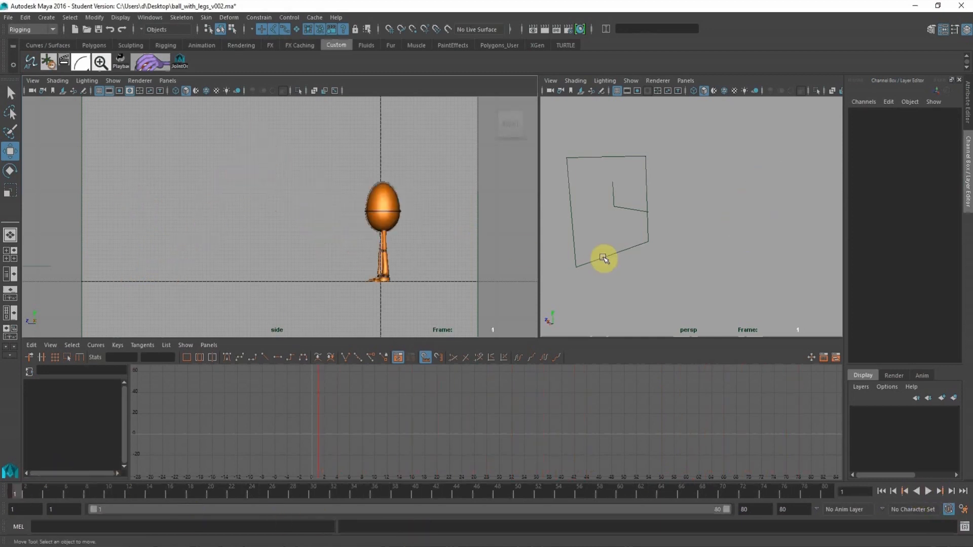
pyautogui.keyDown('alt'); pyautogui.moveTo(694, 252); pyautogui.dragTo(651, 253, button='middle'); pyautogui.keyUp('alt')
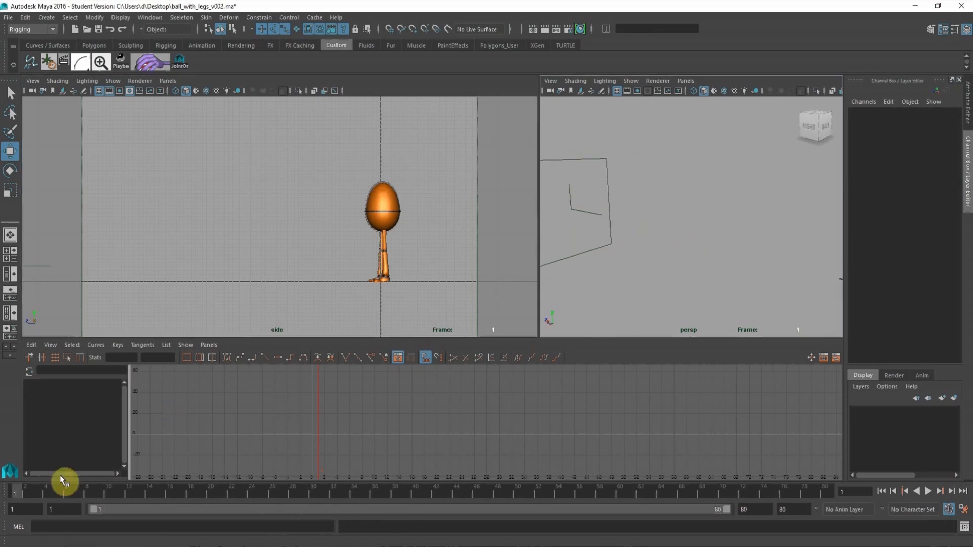
pyautogui.hotkey('alt', 'v')
# At frame 11, select both foot IK controls and the root control of the character in the perspective view.
pyautogui.click(118, 487)
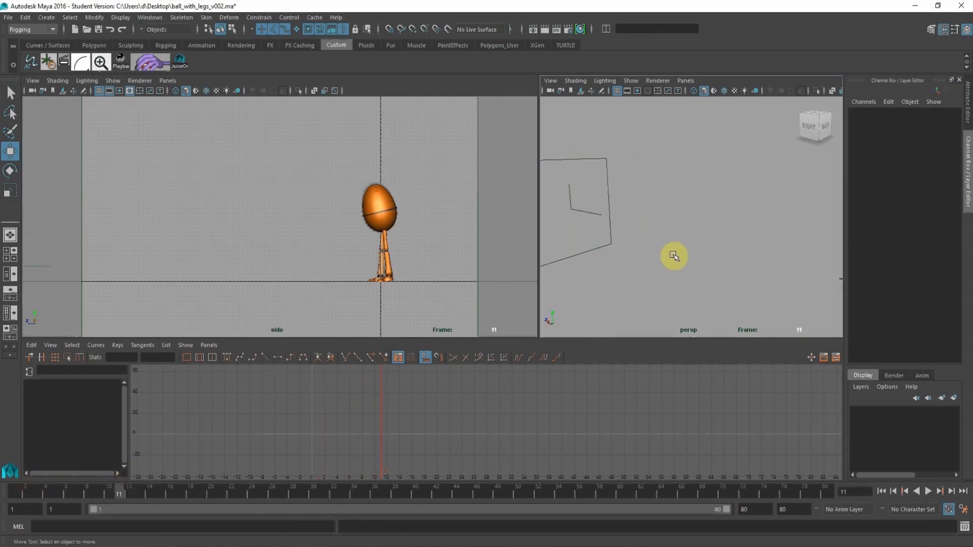
pyautogui.keyDown('alt'); pyautogui.moveTo(699, 230); pyautogui.dragTo(647, 223, button='right'); pyautogui.keyUp('alt')
pyautogui.keyDown('alt'); pyautogui.moveTo(695, 195); pyautogui.dragTo(629, 181, button='middle'); pyautogui.keyUp('alt')
pyautogui.keyDown('alt'); pyautogui.moveTo(652, 180); pyautogui.dragTo(743, 241, button='right'); pyautogui.keyUp('alt')
pyautogui.keyDown('alt'); pyautogui.moveTo(747, 226); pyautogui.dragTo(670, 203, button='middle'); pyautogui.keyUp('alt')
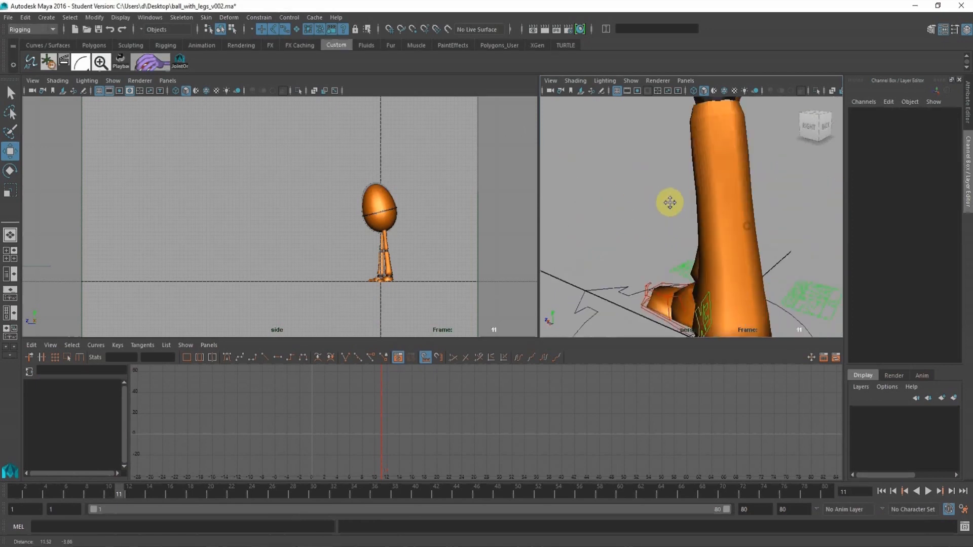
pyautogui.keyDown('alt'); pyautogui.moveTo(670, 203); pyautogui.dragTo(727, 213); pyautogui.keyUp('alt')
pyautogui.keyDown('alt'); pyautogui.moveTo(727, 212); pyautogui.dragTo(743, 214, button='right'); pyautogui.keyUp('alt')
pyautogui.keyDown('alt'); pyautogui.moveTo(766, 224); pyautogui.dragTo(668, 201, button='middle'); pyautogui.keyUp('alt')
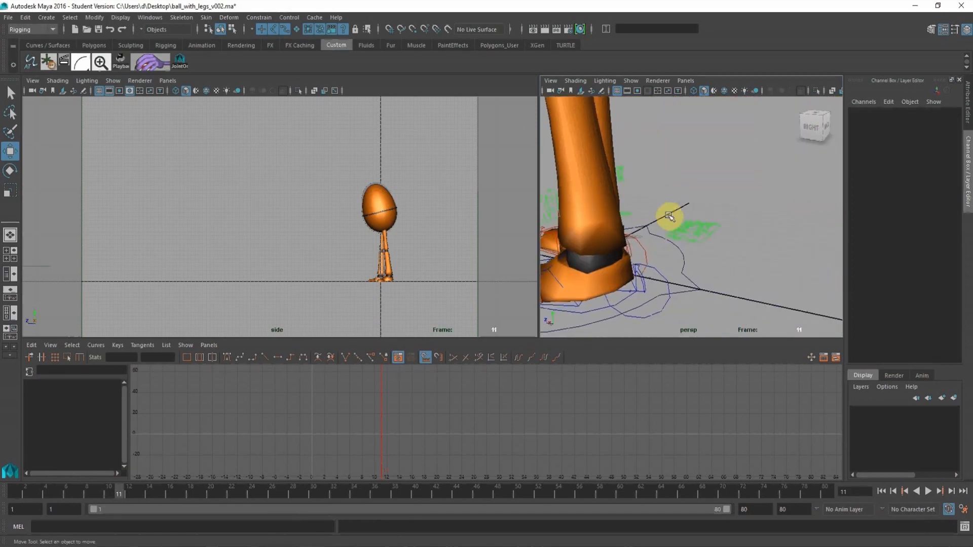
pyautogui.keyDown('alt'); pyautogui.moveTo(650, 256); pyautogui.dragTo(651, 245, button='right'); pyautogui.keyUp('alt')
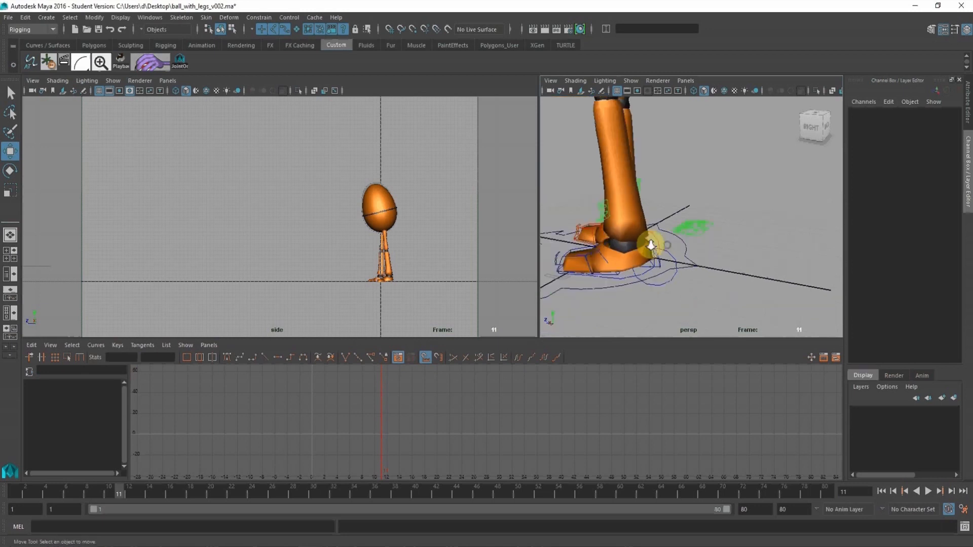
pyautogui.click(657, 243)
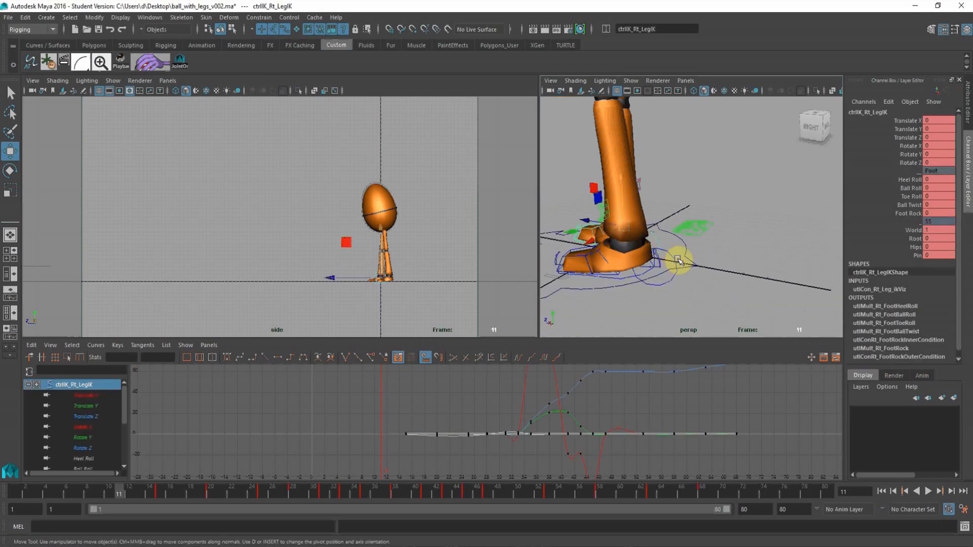
pyautogui.keyDown('shift'); pyautogui.click(672, 257); pyautogui.keyUp('shift')
pyautogui.keyDown('alt'); pyautogui.moveTo(702, 182); pyautogui.dragTo(638, 165, button='right'); pyautogui.keyUp('alt')
pyautogui.keyDown('alt'); pyautogui.moveTo(646, 162); pyautogui.dragTo(640, 229, button='middle'); pyautogui.keyUp('alt')
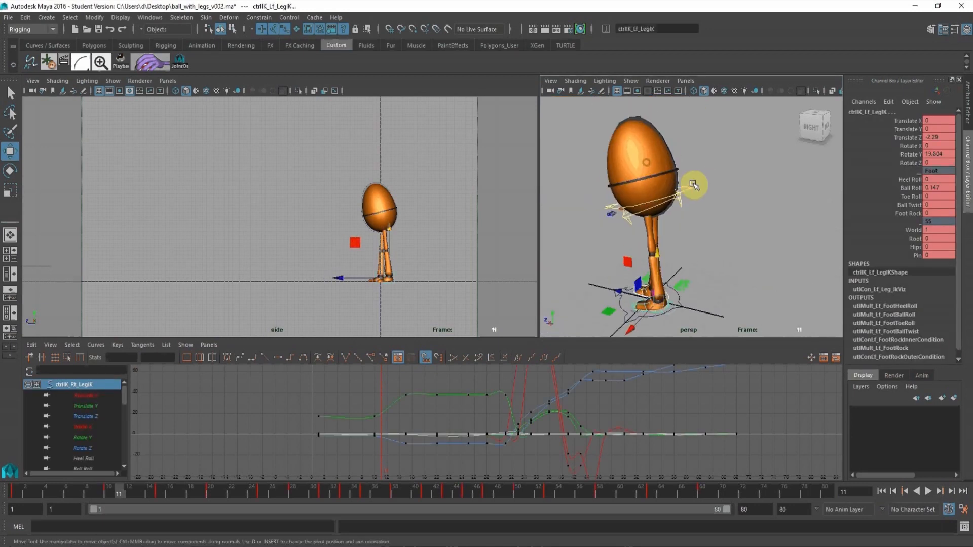
pyautogui.keyDown('shift'); pyautogui.click(695, 199); pyautogui.keyUp('shift')
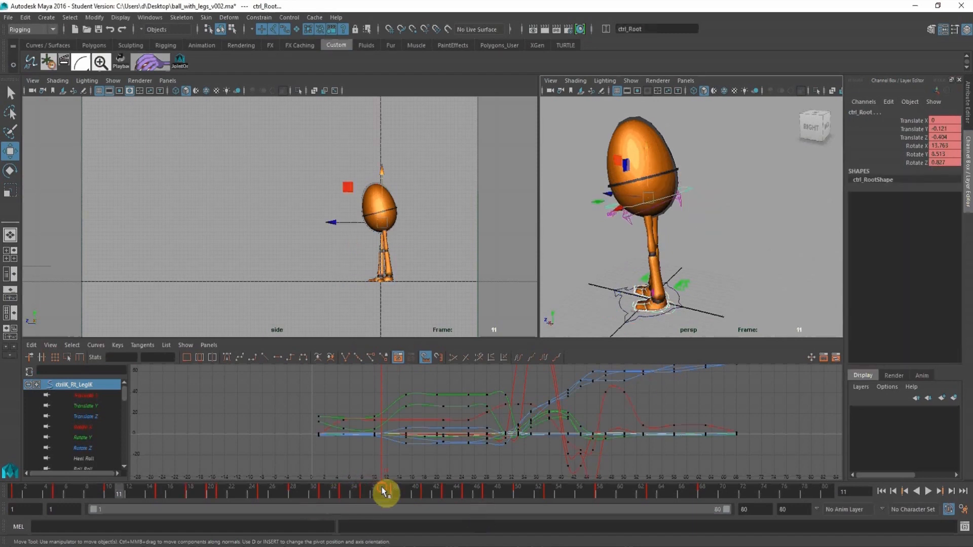
# Move all root and foot control keys from frame 38 onward one frame later in the graph editor.
pyautogui.moveTo(385, 491)
pyautogui.mouseDown()
pyautogui.moveTo(409, 491)
pyautogui.moveTo(396, 494)
pyautogui.mouseUp()
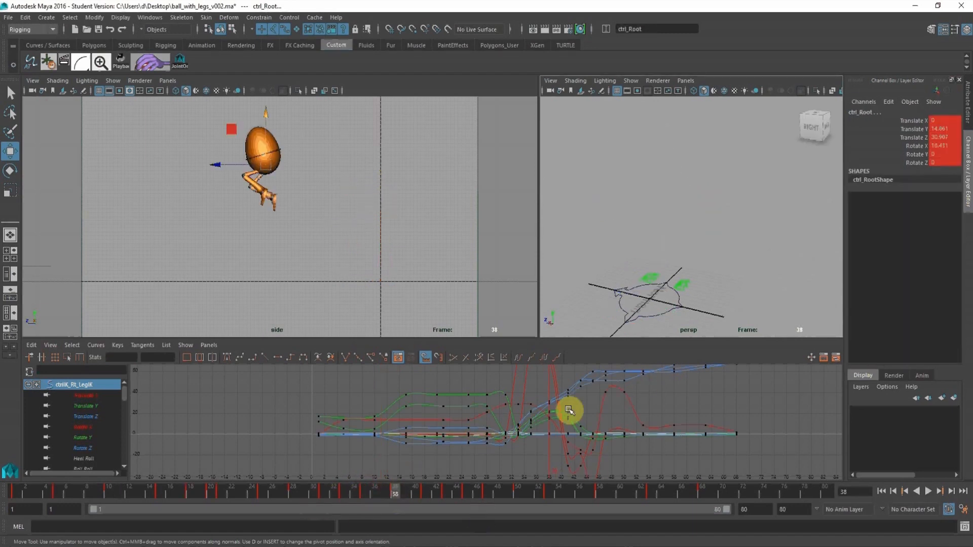
pyautogui.keyDown('alt'); pyautogui.keyDown('shift'); pyautogui.moveTo(568, 411); pyautogui.dragTo(559, 443, button='right'); pyautogui.keyUp('shift'); pyautogui.keyUp('alt')
pyautogui.keyDown('alt'); pyautogui.moveTo(580, 399); pyautogui.dragTo(566, 400, button='middle'); pyautogui.keyUp('alt')
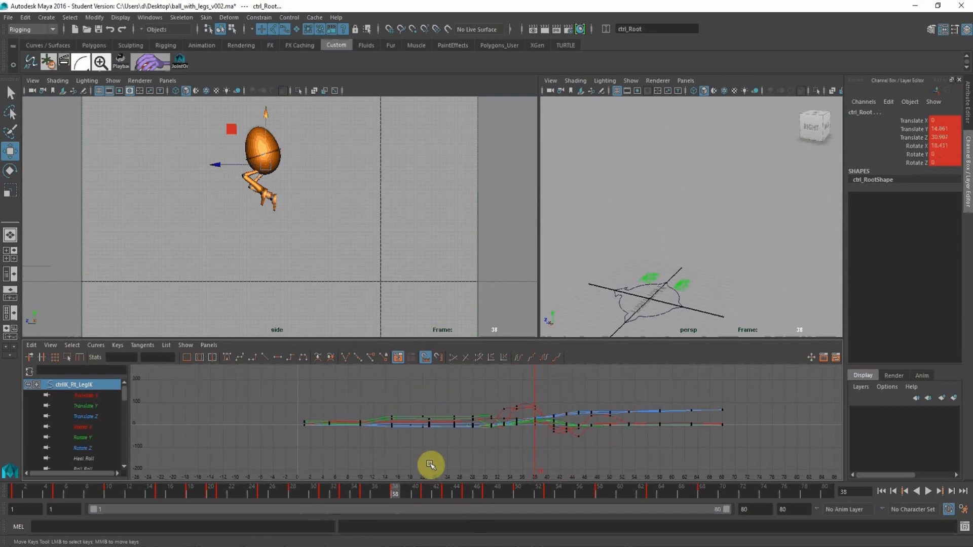
pyautogui.click(367, 490)
pyautogui.click(396, 491)
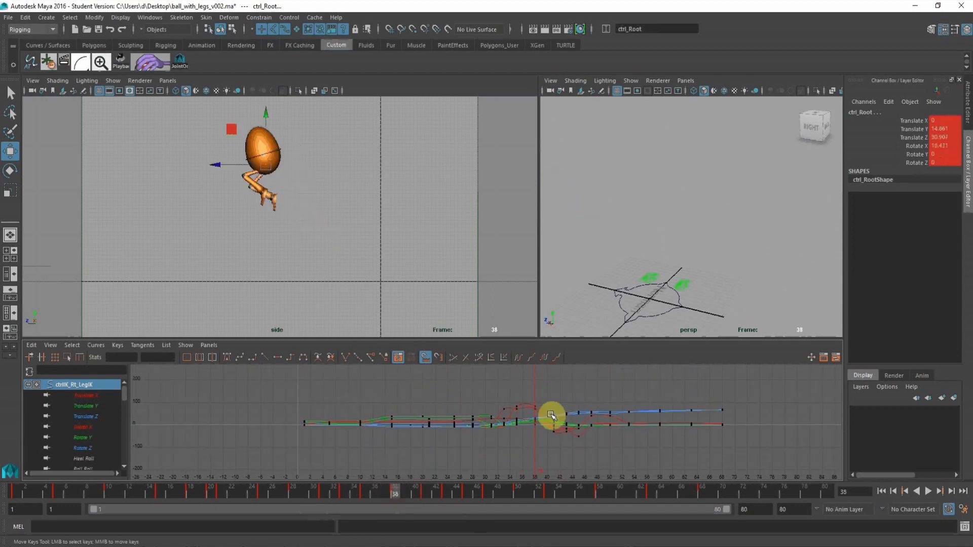
pyautogui.keyDown('alt'); pyautogui.moveTo(529, 404); pyautogui.dragTo(484, 408, button='middle'); pyautogui.keyUp('alt')
pyautogui.scroll(5, 480, 405)
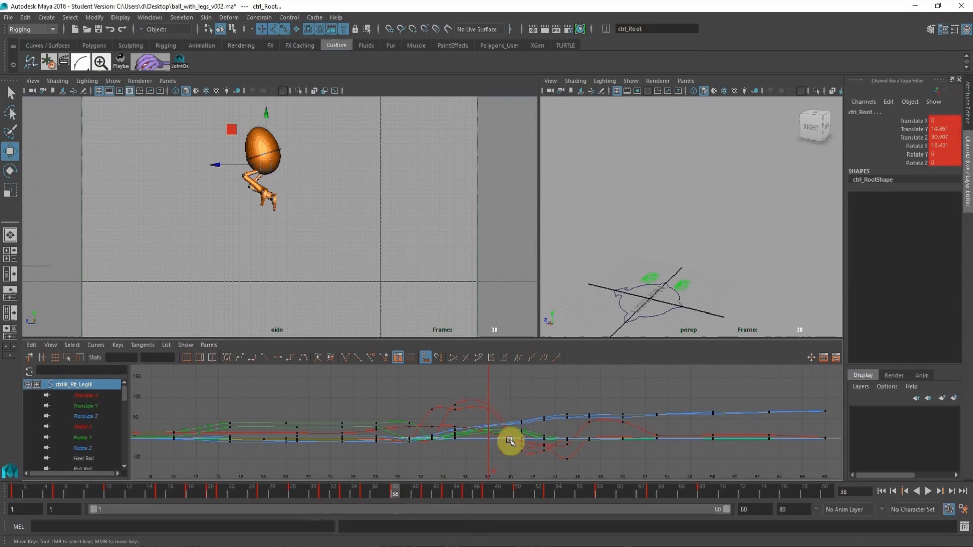
pyautogui.keyDown('alt'); pyautogui.keyDown('shift'); pyautogui.moveTo(551, 389); pyautogui.dragTo(545, 397, button='right'); pyautogui.keyUp('shift'); pyautogui.keyUp('alt')
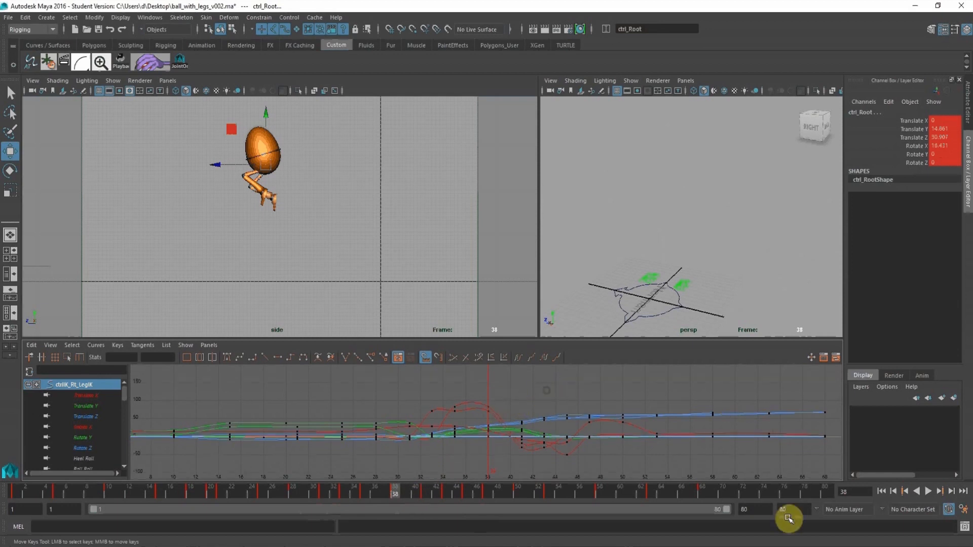
pyautogui.keyDown('alt'); pyautogui.moveTo(713, 426); pyautogui.dragTo(609, 421, button='middle'); pyautogui.keyUp('alt')
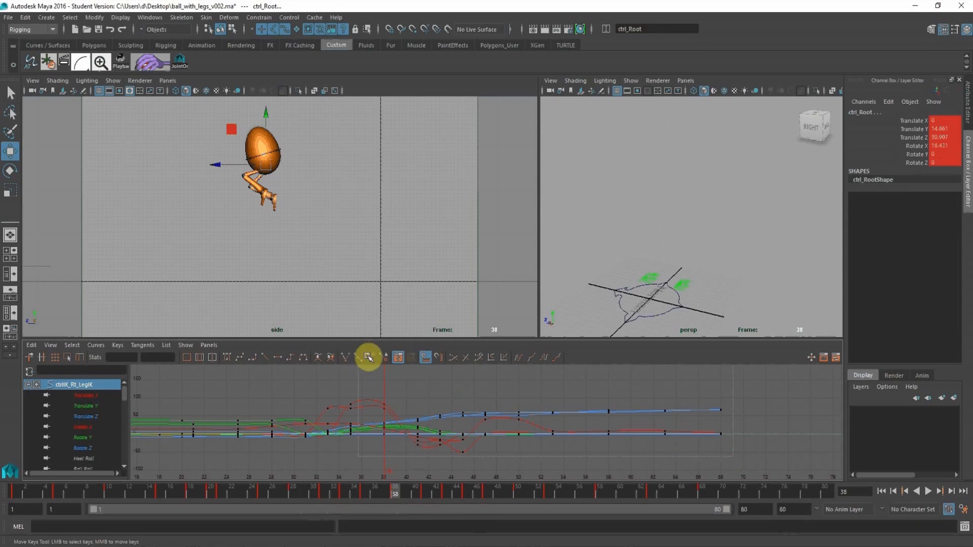
pyautogui.moveTo(368, 357); pyautogui.dragTo(377, 360)
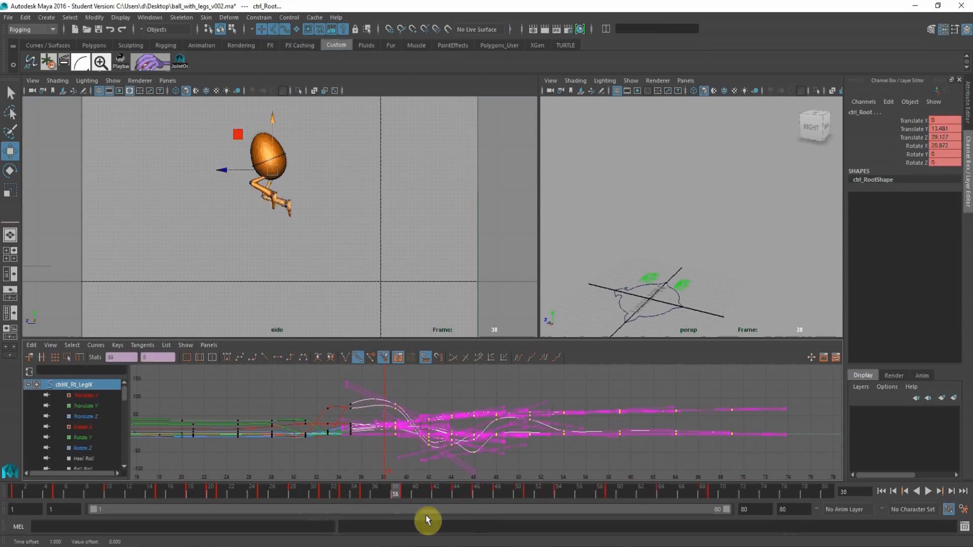
# Move all root and foot control keys from frame 42 onward one frame later to lengthen the airborne pose.
pyautogui.click(436, 493)
pyautogui.click(797, 473)
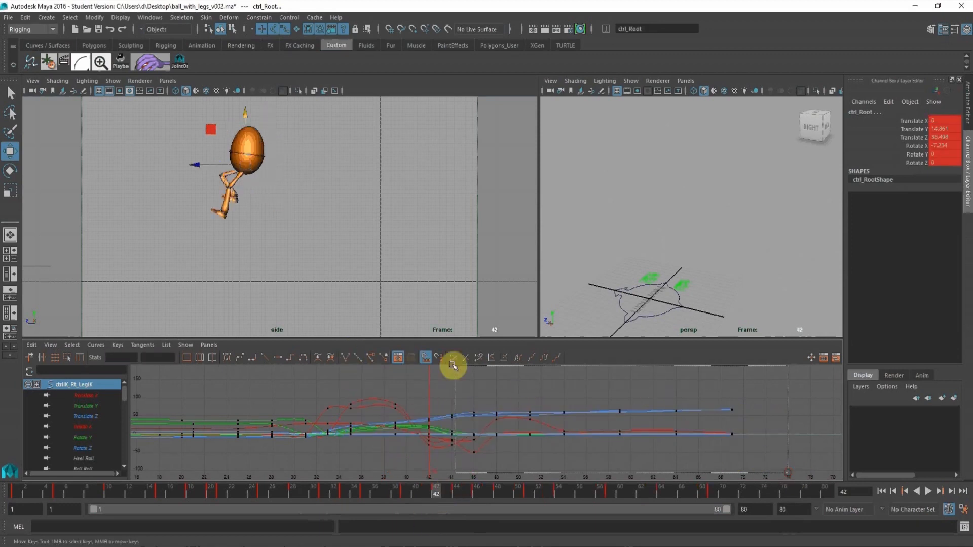
pyautogui.moveTo(422, 363); pyautogui.dragTo(421, 364)
pyautogui.keyDown('shift'); pyautogui.moveTo(436, 389); pyautogui.dragTo(445, 389, button='middle'); pyautogui.keyUp('shift')
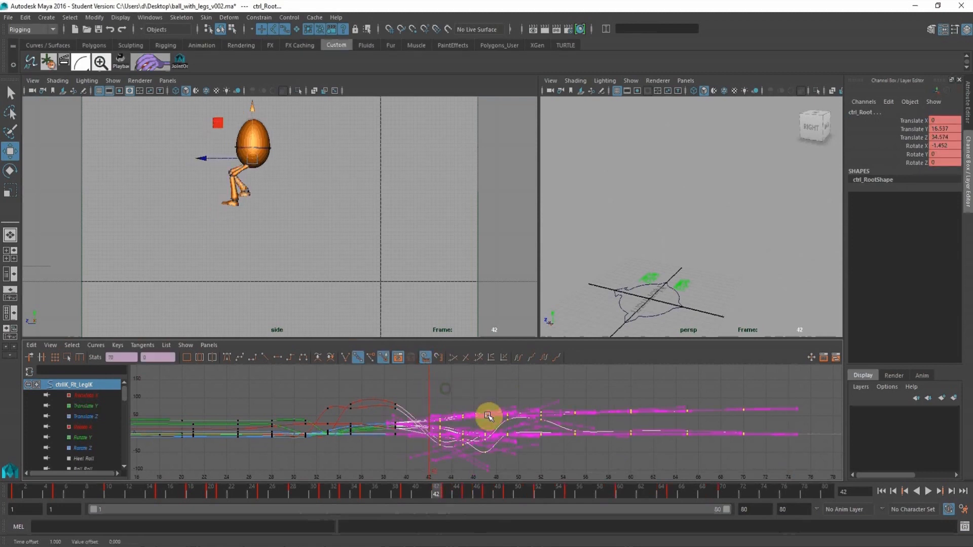
# Deselect the controls at frame 39 and play the animation to review the leap's new timing.
pyautogui.click(406, 493)
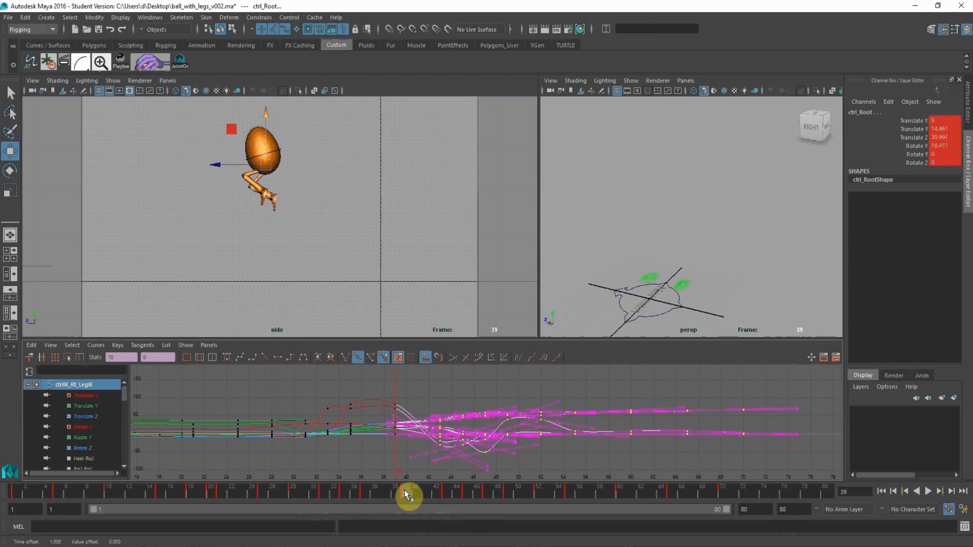
pyautogui.click(419, 264)
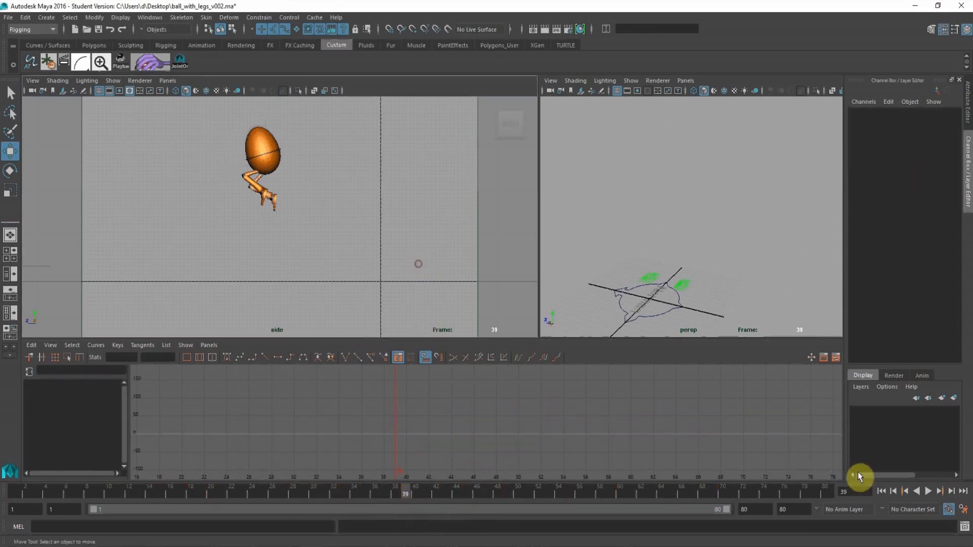
pyautogui.click(925, 492)
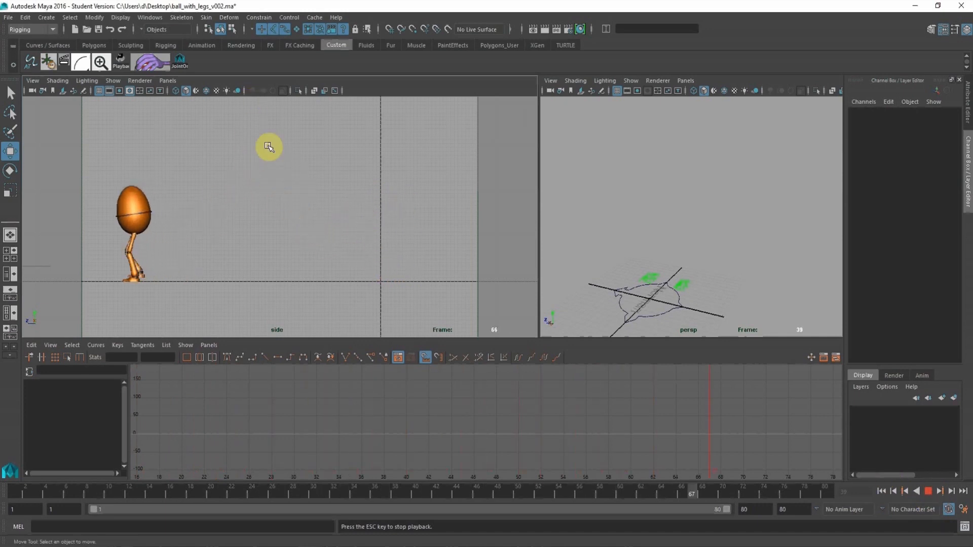
pyautogui.click(927, 490)
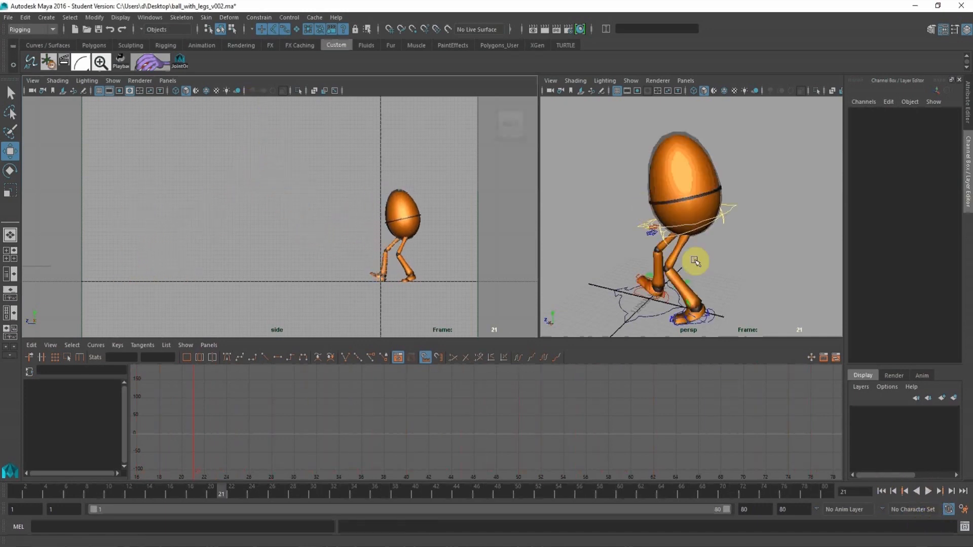
# At frame 21, select the character's root control and both foot IK controls in the perspective view.
pyautogui.click(734, 205)
pyautogui.keyDown('alt'); pyautogui.moveTo(669, 269); pyautogui.dragTo(655, 174, button='middle'); pyautogui.keyUp('alt')
pyautogui.keyDown('alt'); pyautogui.moveTo(656, 174); pyautogui.dragTo(663, 236, button='right'); pyautogui.keyUp('alt')
pyautogui.click(622, 259)
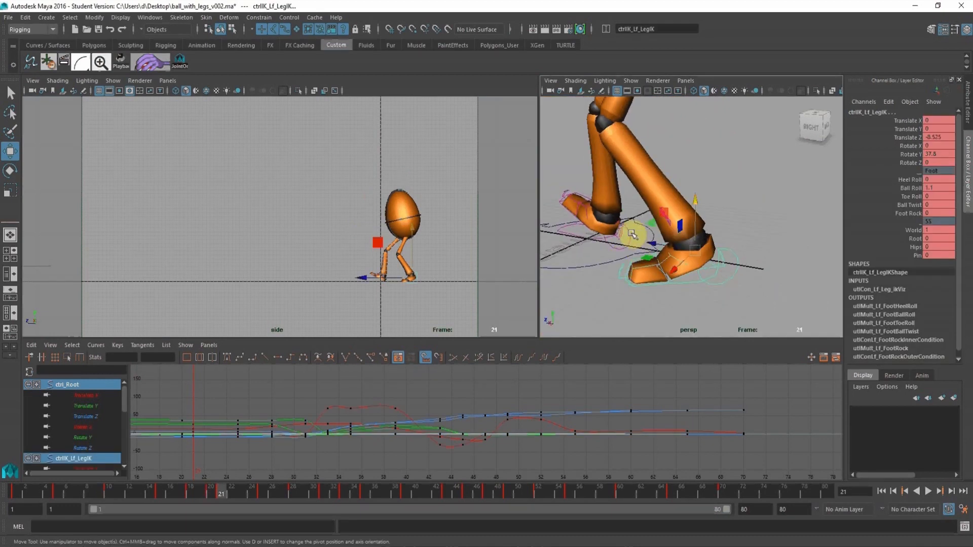
pyautogui.keyDown('shift'); pyautogui.click(630, 233); pyautogui.keyUp('shift')
# Move all root and foot keys from frame 39 onward one frame later, and those after frame 40 one further frame.
pyautogui.click(406, 490)
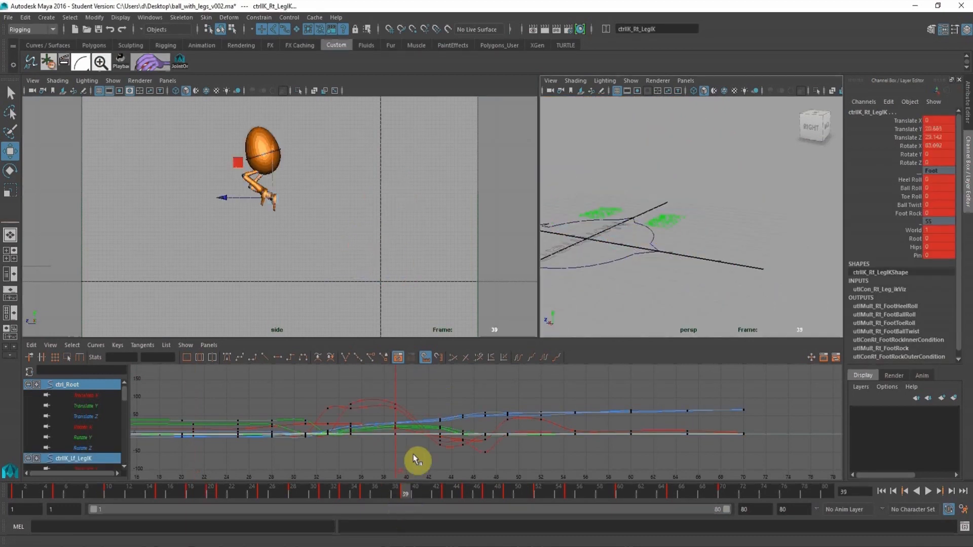
pyautogui.moveTo(812, 469); pyautogui.dragTo(364, 378)
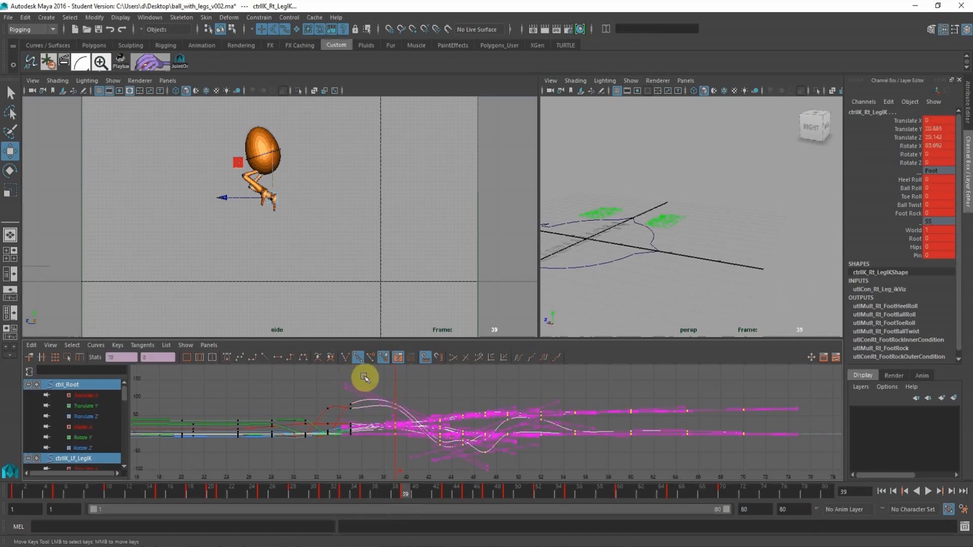
pyautogui.moveTo(422, 413); pyautogui.dragTo(434, 412, button='middle')
pyautogui.click(436, 377)
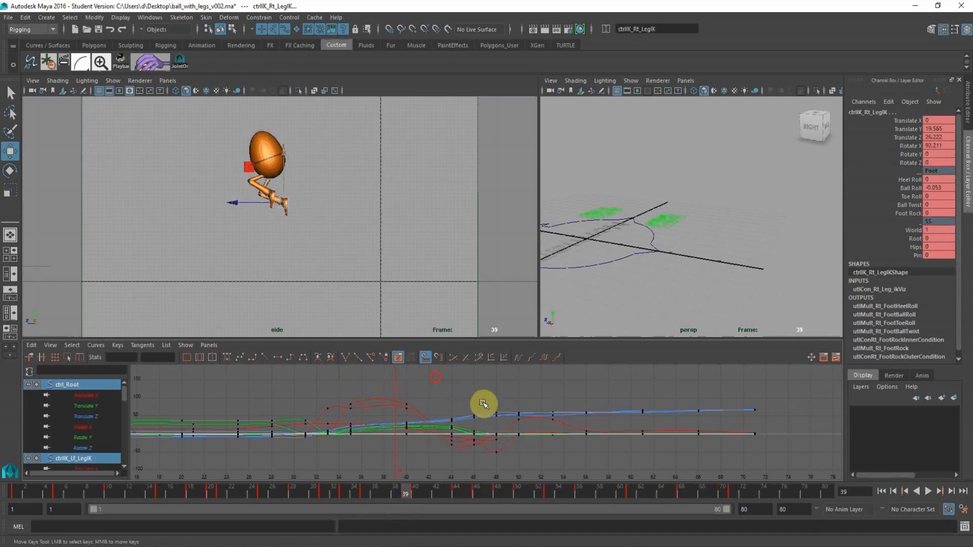
pyautogui.moveTo(828, 489); pyautogui.dragTo(827, 478)
pyautogui.moveTo(623, 409); pyautogui.dragTo(642, 416, button='middle')
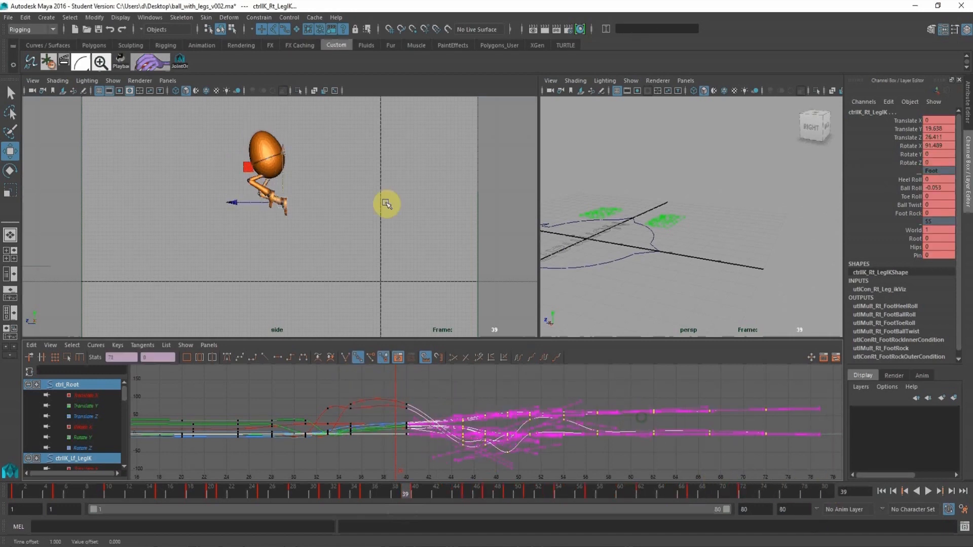
# Deselect the controls and play the animation to review the longer airborne timing.
pyautogui.click(386, 204)
pyautogui.click(926, 490)
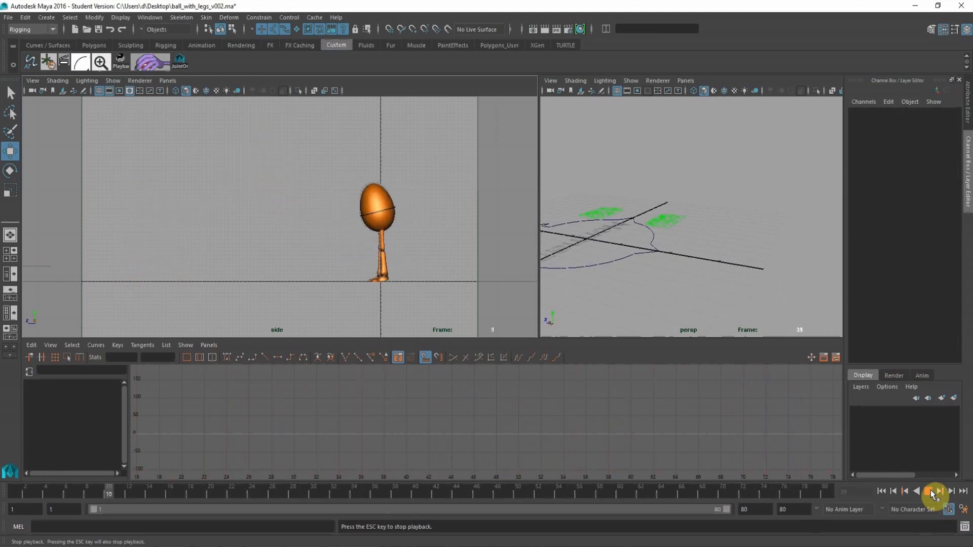
pyautogui.click(931, 490)
# At frame 1, select the left foot IK control and examine the feet and legs up close in both views.
pyautogui.click(20, 488)
pyautogui.keyDown('alt'); pyautogui.moveTo(740, 212); pyautogui.dragTo(682, 228); pyautogui.keyUp('alt')
pyautogui.scroll(-5, 706, 246)
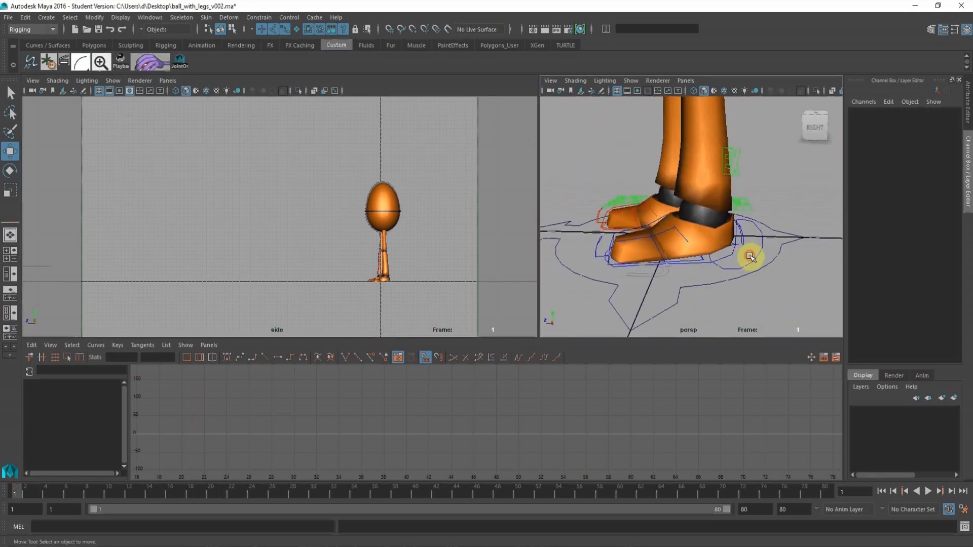
pyautogui.click(750, 256)
pyautogui.keyDown('alt'); pyautogui.moveTo(330, 208); pyautogui.dragTo(251, 186, button='middle'); pyautogui.keyUp('alt')
pyautogui.keyDown('alt'); pyautogui.moveTo(250, 186); pyautogui.dragTo(391, 233, button='right'); pyautogui.keyUp('alt')
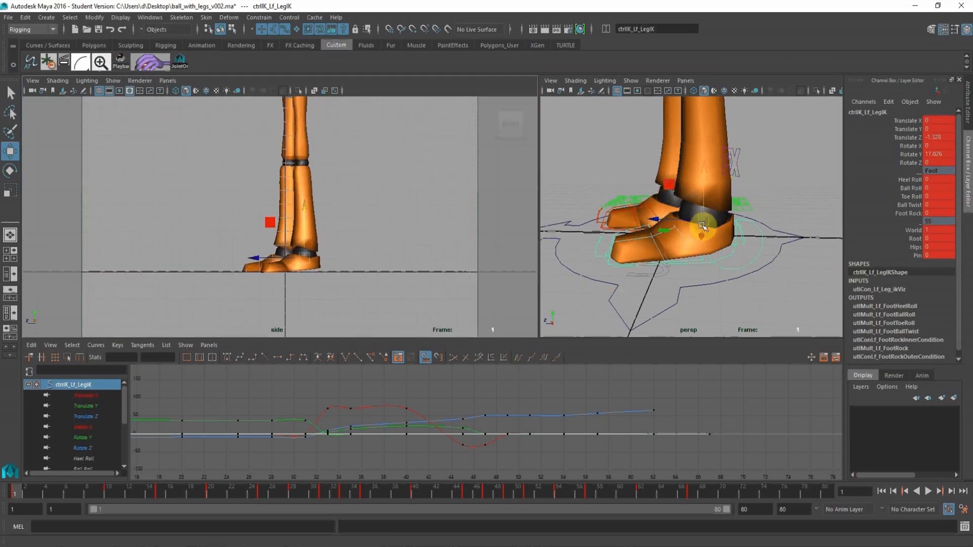
# Flatten the root's Translate Y keys at frames 1 and 10 and lower them to about -0.263.
pyautogui.keyDown('alt'); pyautogui.moveTo(695, 219); pyautogui.dragTo(717, 223, button='right'); pyautogui.keyUp('alt')
pyautogui.click(724, 224)
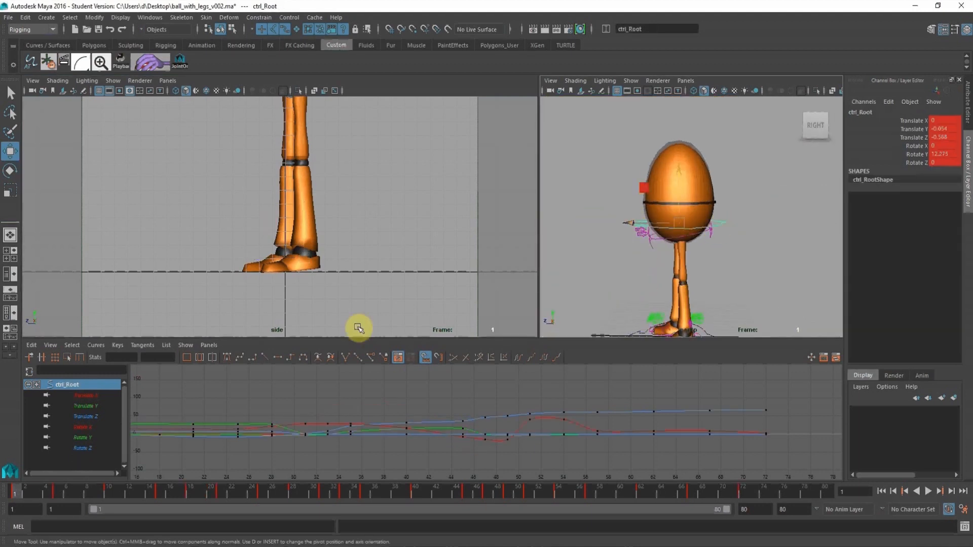
pyautogui.click(78, 406)
pyautogui.keyDown('alt'); pyautogui.moveTo(427, 452); pyautogui.dragTo(525, 440, button='right'); pyautogui.keyUp('alt')
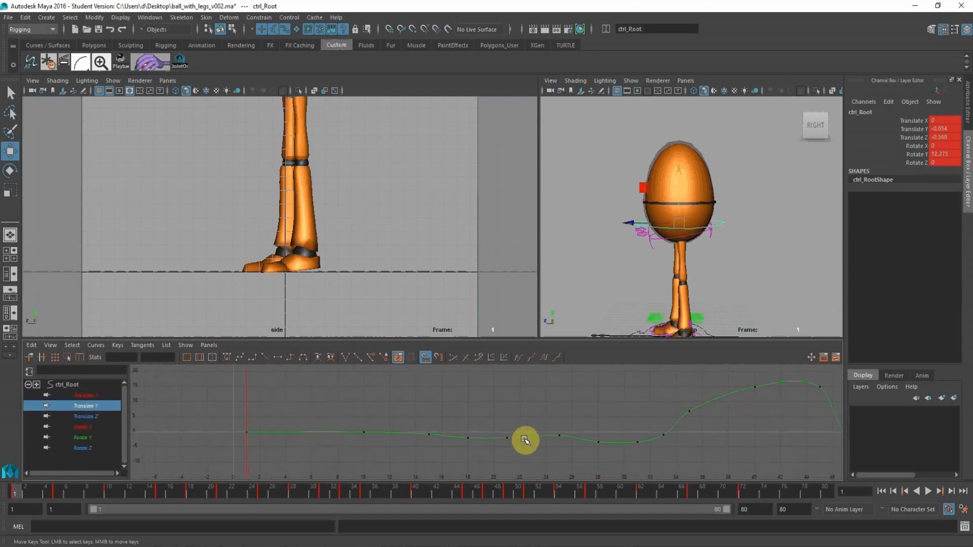
pyautogui.keyDown('alt'); pyautogui.moveTo(429, 431); pyautogui.dragTo(425, 410, button='right'); pyautogui.keyUp('alt')
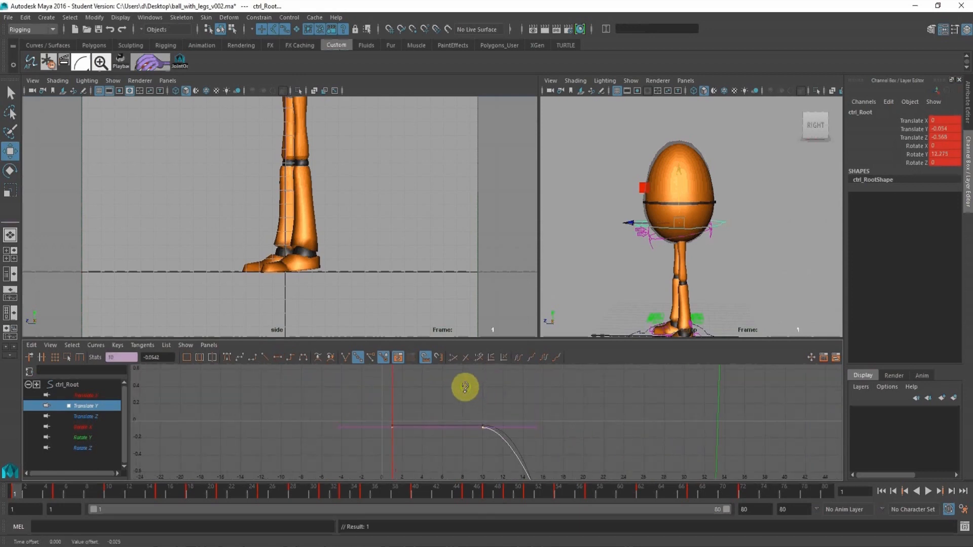
pyautogui.moveTo(465, 387); pyautogui.dragTo(464, 397, button='middle')
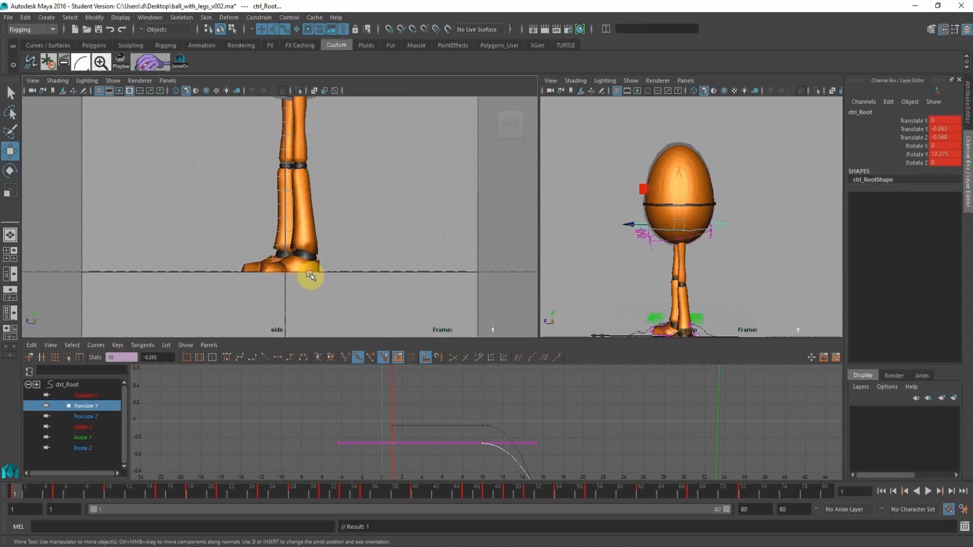
# Flatten the tangents of all left foot IK keys at frames 1 and 10 in the graph editor.
pyautogui.moveTo(17, 492)
pyautogui.mouseDown()
pyautogui.moveTo(59, 496)
pyautogui.moveTo(1, 500)
pyautogui.mouseUp()
pyautogui.keyDown('alt'); pyautogui.moveTo(729, 302); pyautogui.dragTo(693, 214, button='middle'); pyautogui.keyUp('alt')
pyautogui.keyDown('alt'); pyautogui.moveTo(693, 215); pyautogui.dragTo(719, 235, button='right'); pyautogui.keyUp('alt')
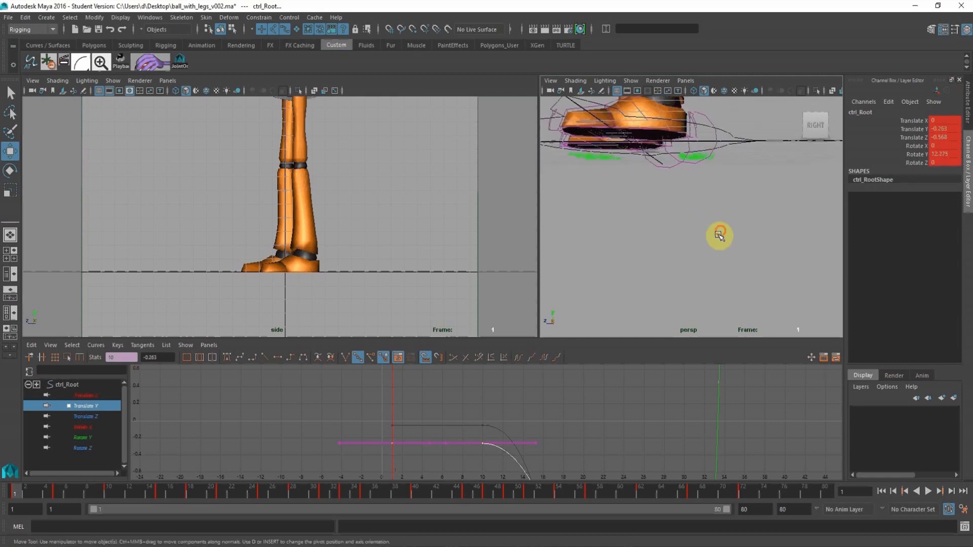
pyautogui.keyDown('alt'); pyautogui.moveTo(719, 235); pyautogui.dragTo(685, 287, button='middle'); pyautogui.keyUp('alt')
pyautogui.keyDown('alt'); pyautogui.moveTo(684, 287); pyautogui.dragTo(680, 293); pyautogui.keyUp('alt')
pyautogui.click(673, 294)
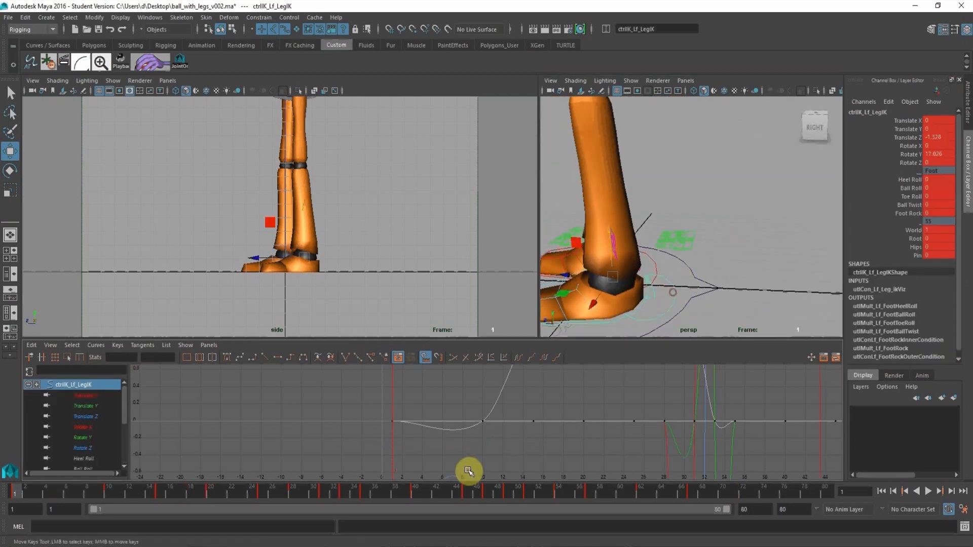
pyautogui.press('f')
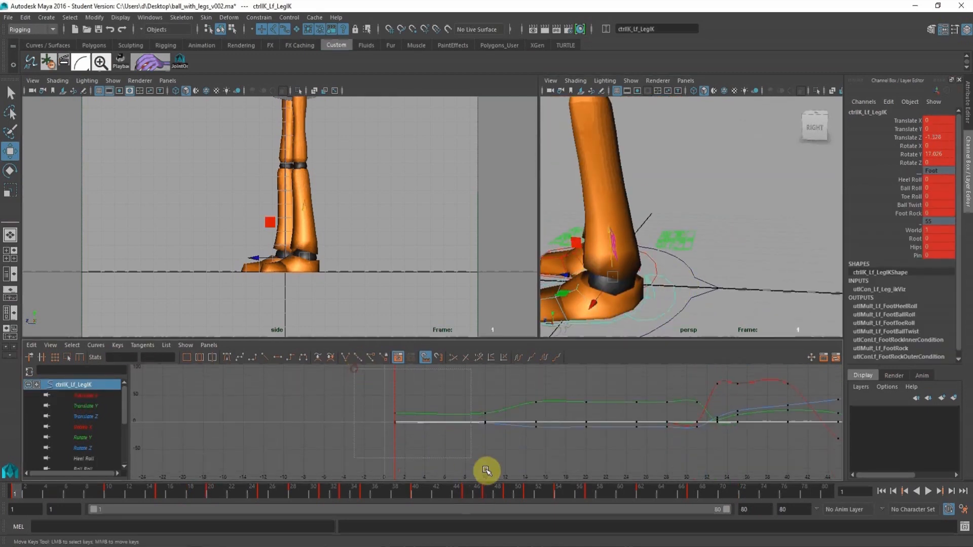
pyautogui.moveTo(498, 468); pyautogui.dragTo(497, 468)
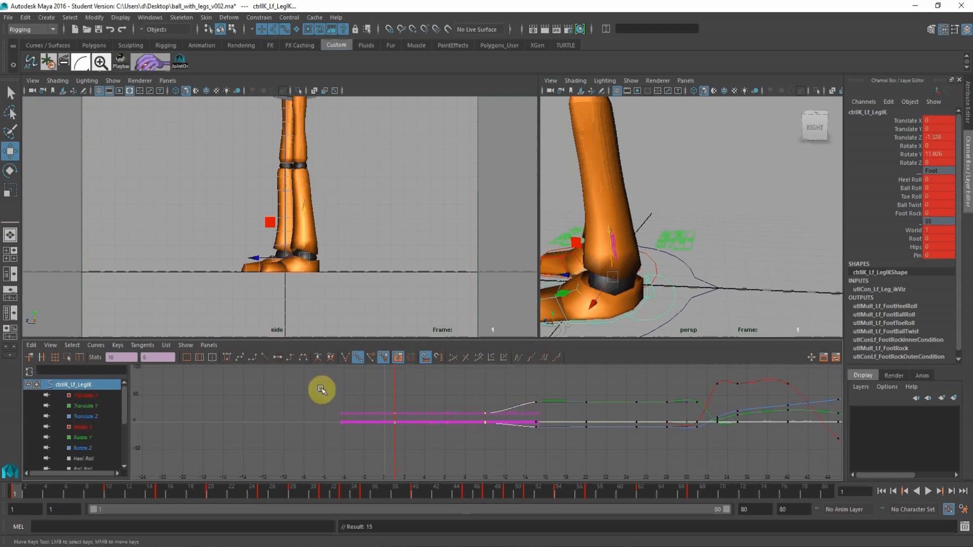
pyautogui.moveTo(498, 421)
pyautogui.keyDown('alt'); pyautogui.mouseDown(button='right')
pyautogui.moveTo(476, 417)
pyautogui.moveTo(484, 423)
pyautogui.mouseUp(button='right'); pyautogui.keyUp('alt')
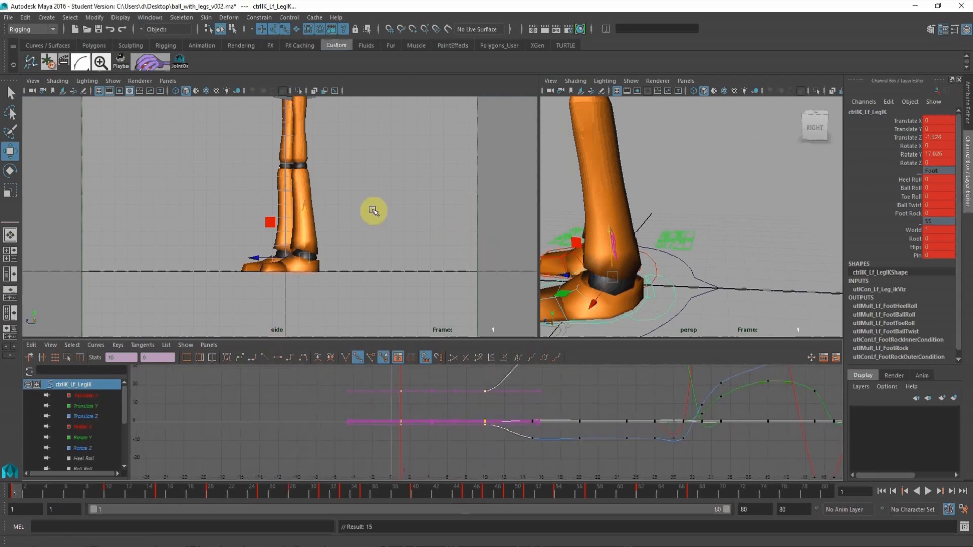
# At frame 21, rotate the right toe control upward to about -19.856 in X and key only its Rotate X channel.
pyautogui.moveTo(114, 495)
pyautogui.mouseDown()
pyautogui.moveTo(81, 494)
pyautogui.moveTo(220, 495)
pyautogui.mouseUp()
pyautogui.keyDown('alt'); pyautogui.moveTo(560, 243); pyautogui.dragTo(679, 253, button='middle'); pyautogui.keyUp('alt')
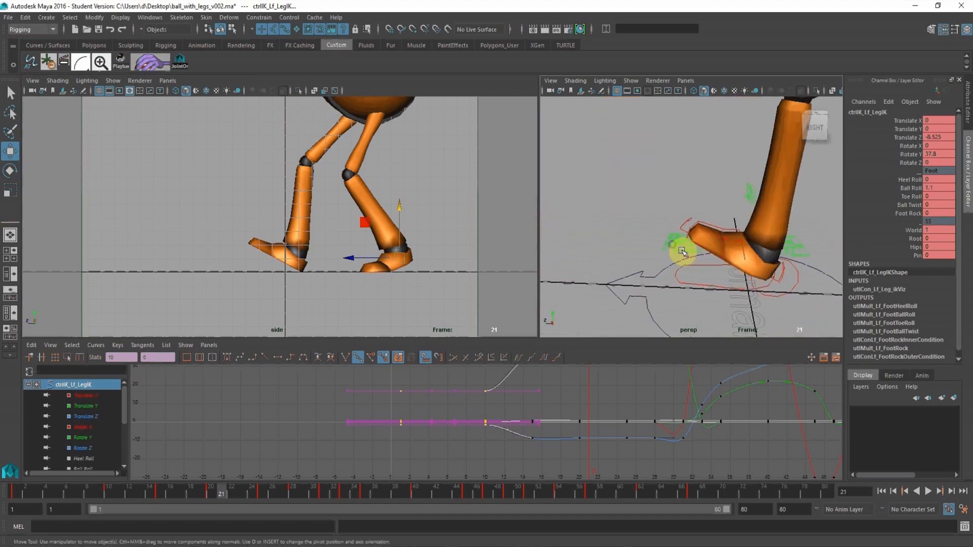
pyautogui.keyDown('alt'); pyautogui.moveTo(682, 251); pyautogui.dragTo(707, 251, button='right'); pyautogui.keyUp('alt')
pyautogui.click(733, 237)
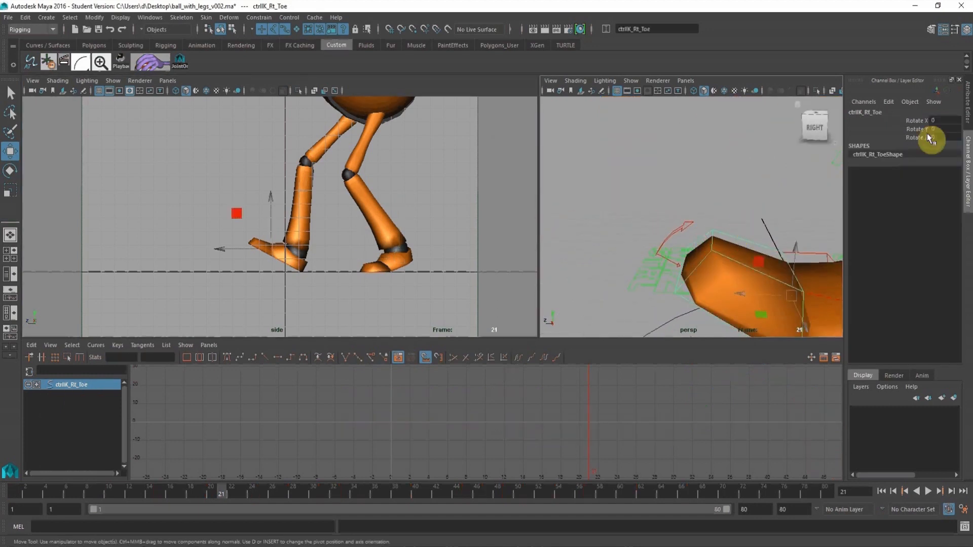
pyautogui.click(913, 120)
pyautogui.press('e')
pyautogui.moveTo(667, 159); pyautogui.dragTo(695, 167, button='middle')
pyautogui.click(930, 120)
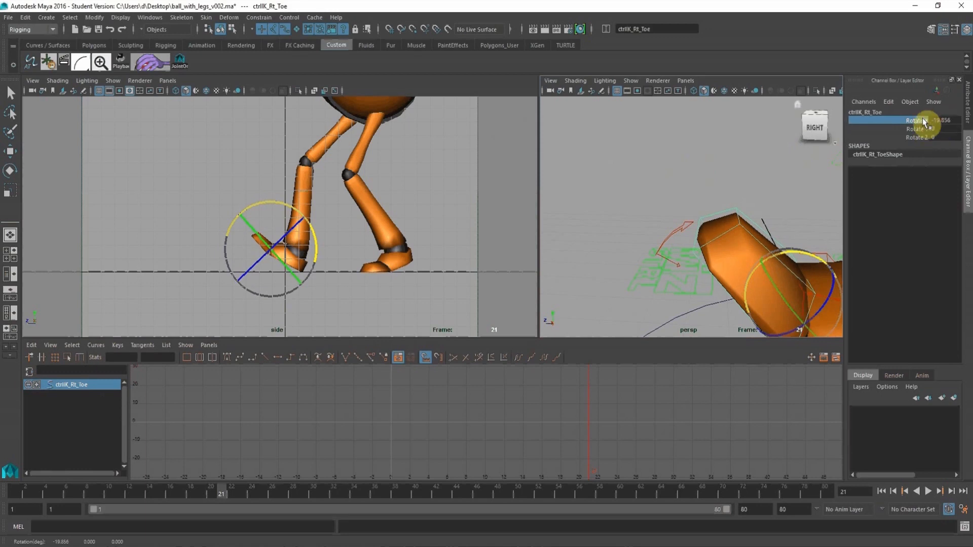
pyautogui.rightClick(922, 120)
pyautogui.click(917, 140)
# Move the right toe control's Rotate X key from frame 21 to frame 20.
pyautogui.keyDown('alt'); pyautogui.moveTo(765, 224); pyautogui.dragTo(704, 186, button='middle'); pyautogui.keyUp('alt')
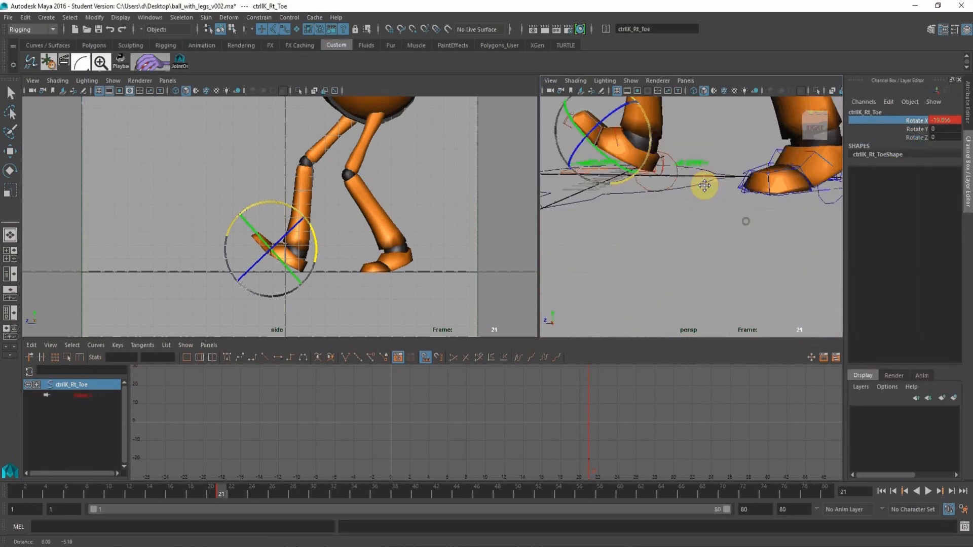
pyautogui.scroll(4, 705, 190)
pyautogui.click(724, 225)
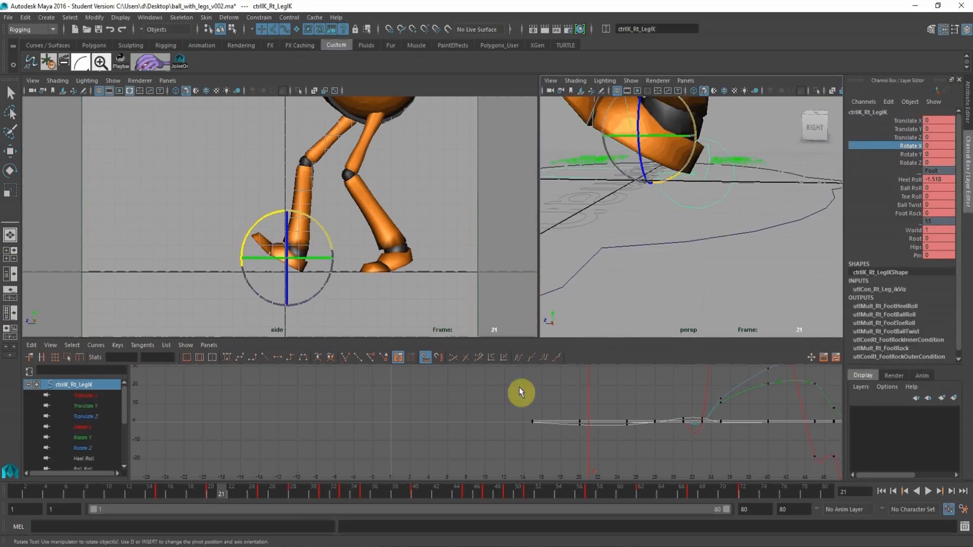
pyautogui.moveTo(223, 488); pyautogui.dragTo(213, 488)
pyautogui.keyDown('alt'); pyautogui.moveTo(591, 117); pyautogui.dragTo(615, 148, button='middle'); pyautogui.keyUp('alt')
pyautogui.click(661, 167)
pyautogui.press('w')
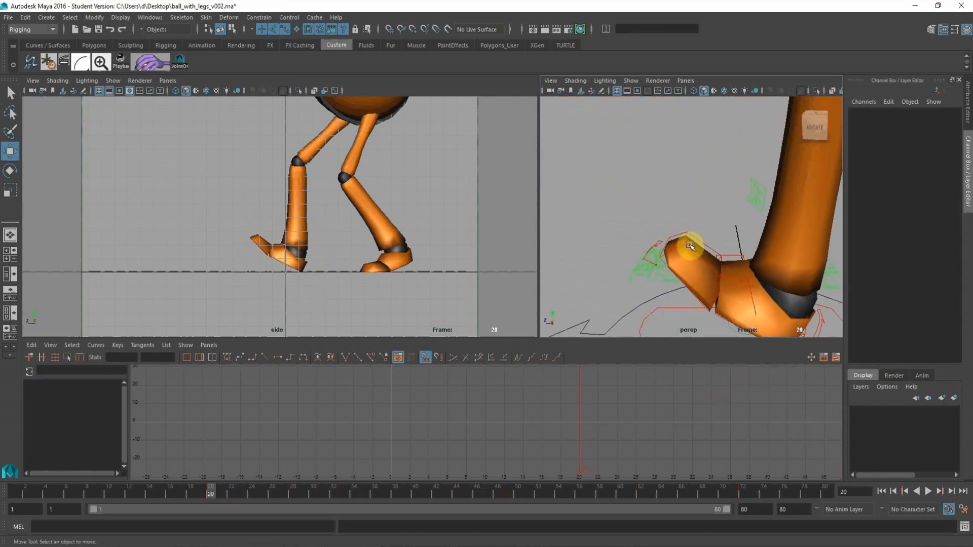
pyautogui.click(690, 246)
pyautogui.click(606, 428)
pyautogui.moveTo(622, 434); pyautogui.dragTo(642, 443)
pyautogui.keyDown('shift'); pyautogui.moveTo(618, 421); pyautogui.dragTo(618, 421, button='middle'); pyautogui.keyUp('shift')
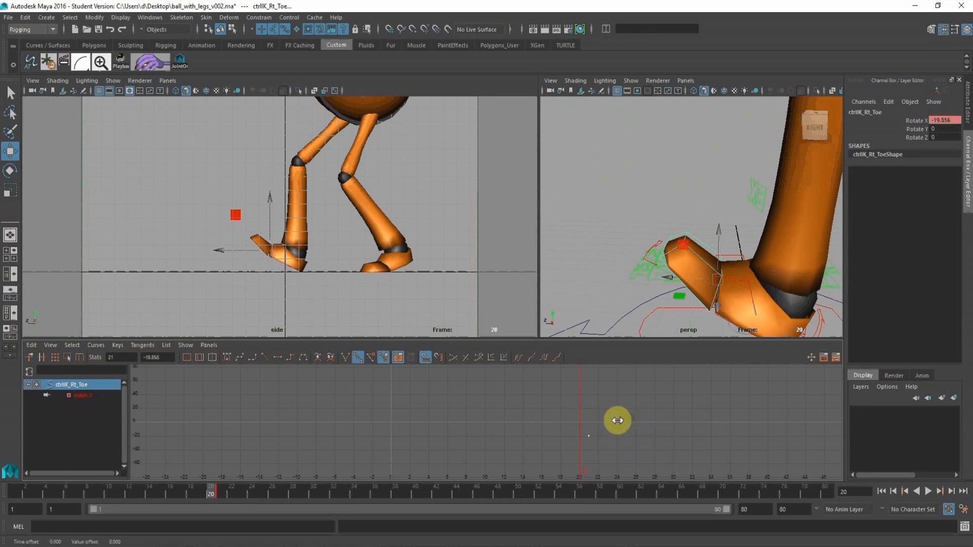
# At frame 15, set and key the right toe control's Rotate X at 0.
pyautogui.keyDown('alt'); pyautogui.moveTo(651, 278); pyautogui.dragTo(658, 289); pyautogui.keyUp('alt')
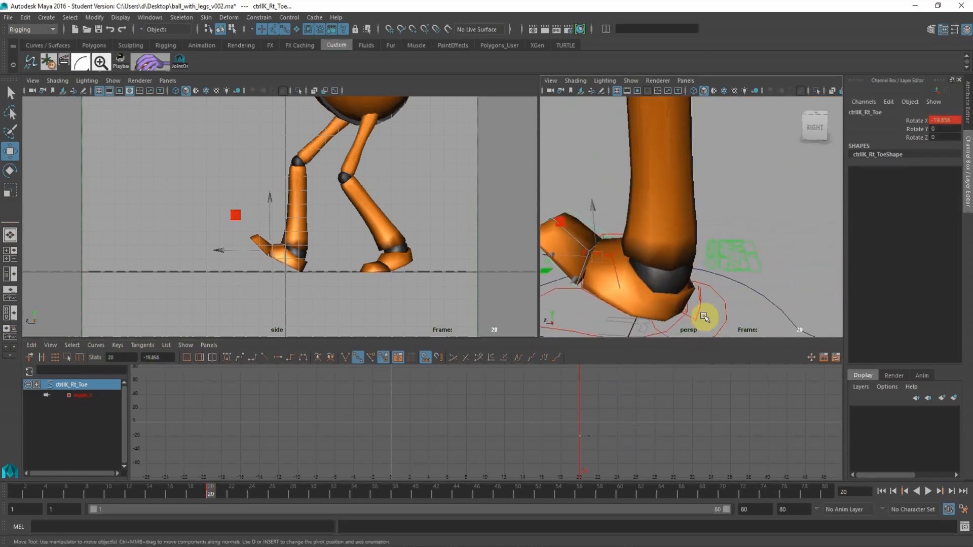
pyautogui.click(743, 335)
pyautogui.click(161, 498)
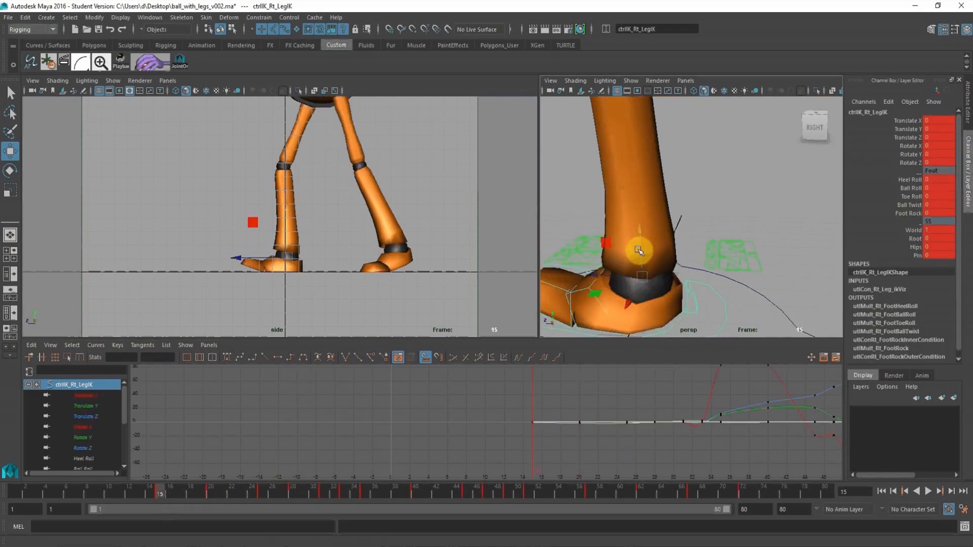
pyautogui.moveTo(641, 250)
pyautogui.keyDown('alt'); pyautogui.mouseDown()
pyautogui.moveTo(630, 228)
pyautogui.moveTo(640, 244)
pyautogui.mouseUp(); pyautogui.keyUp('alt')
pyautogui.scroll(8, 650, 236)
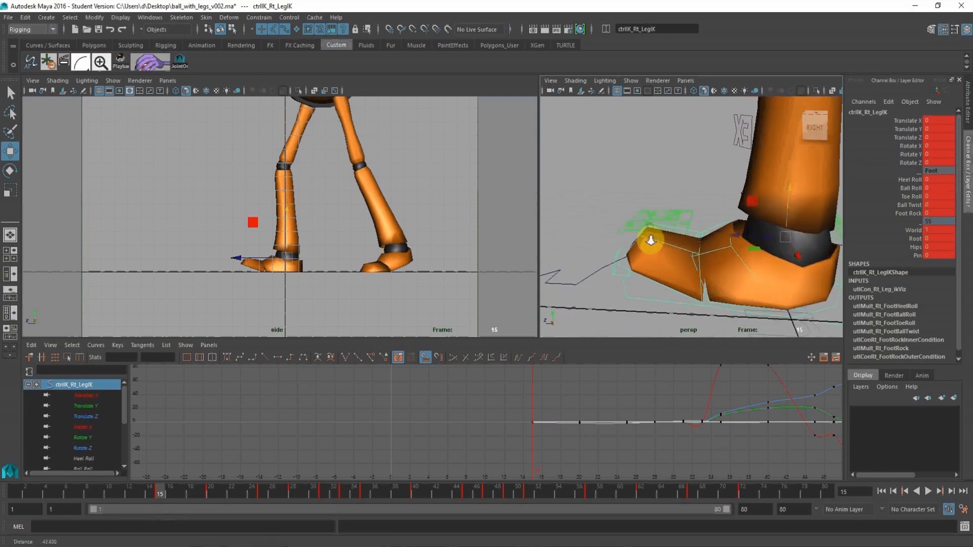
pyautogui.click(692, 261)
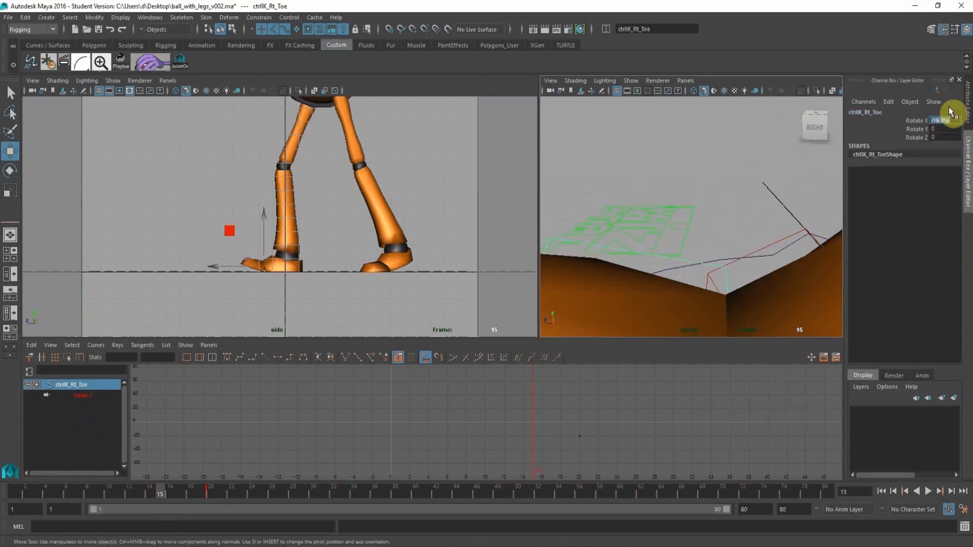
pyautogui.write('0')
pyautogui.press('Return')
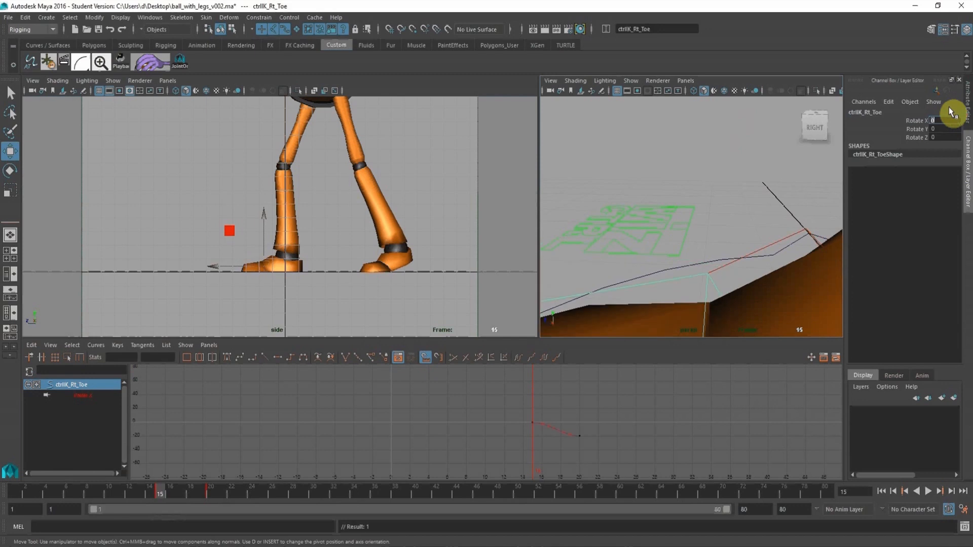
# At frame 17, key the right toe bent downward to about 10 degrees in X and play the animation.
pyautogui.click(169, 494)
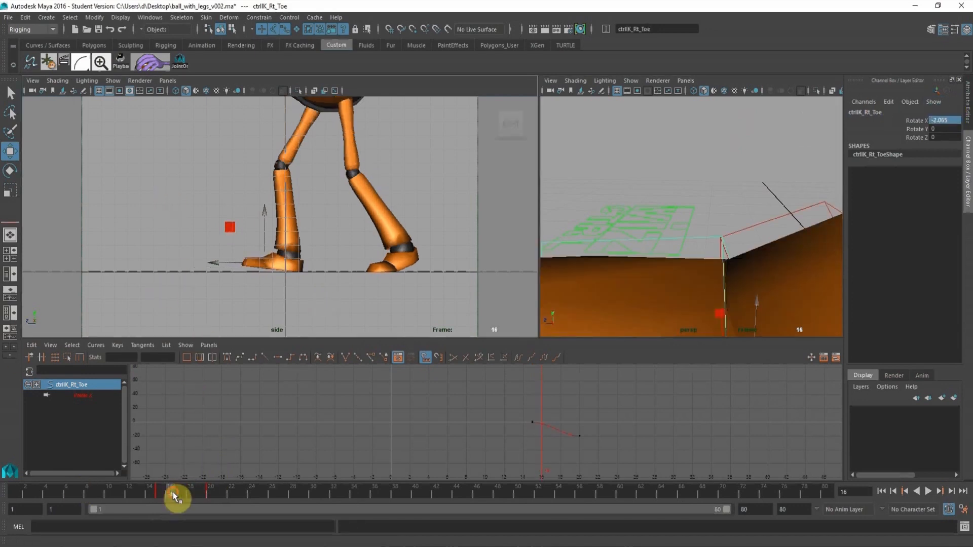
pyautogui.moveTo(173, 493); pyautogui.dragTo(181, 492)
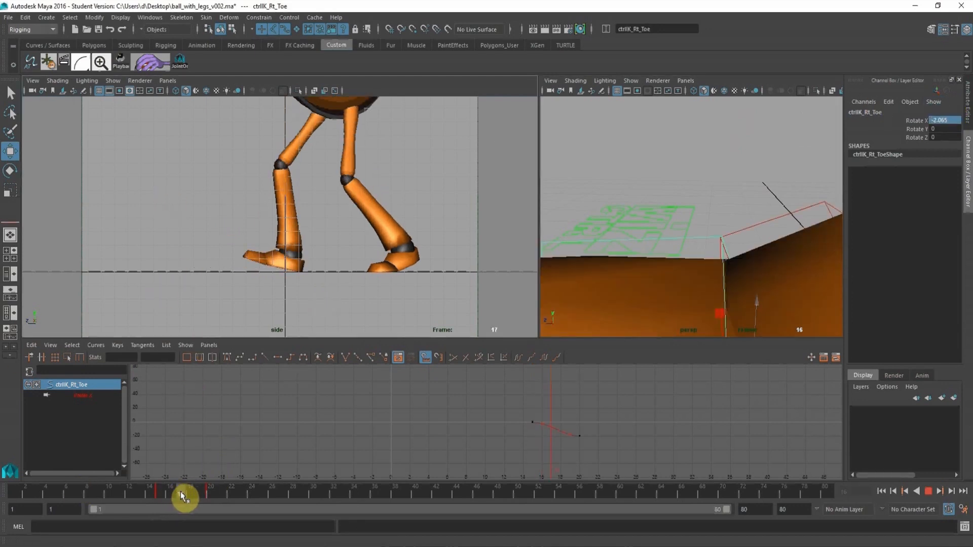
pyautogui.click(907, 125)
pyautogui.press('e')
pyautogui.moveTo(271, 183); pyautogui.dragTo(245, 183, button='middle')
pyautogui.hotkey('alt', 'v')
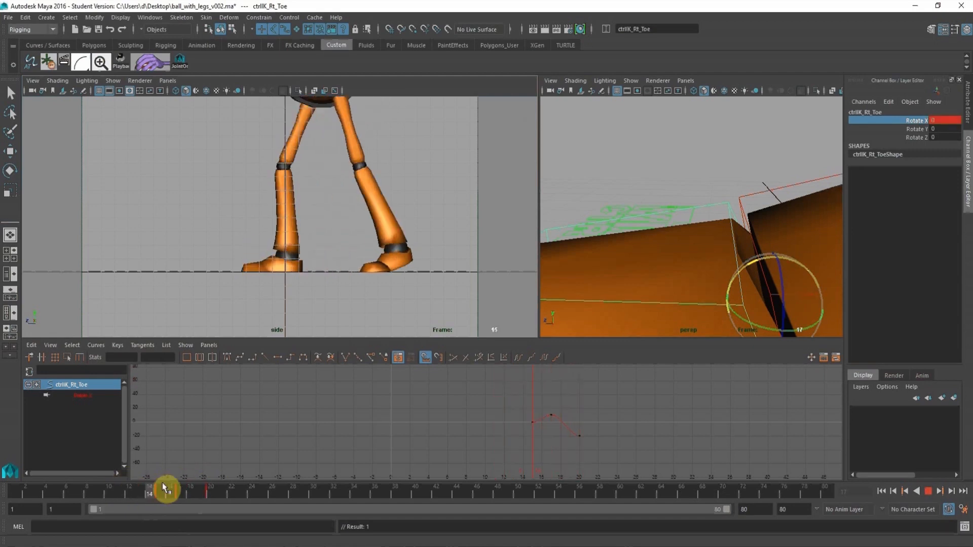
# Move the right toe's Rotate X keys at frames 17 and 20 one frame later and scrub through the step to check it.
pyautogui.moveTo(158, 492); pyautogui.dragTo(198, 468)
pyautogui.moveTo(558, 404); pyautogui.dragTo(582, 433)
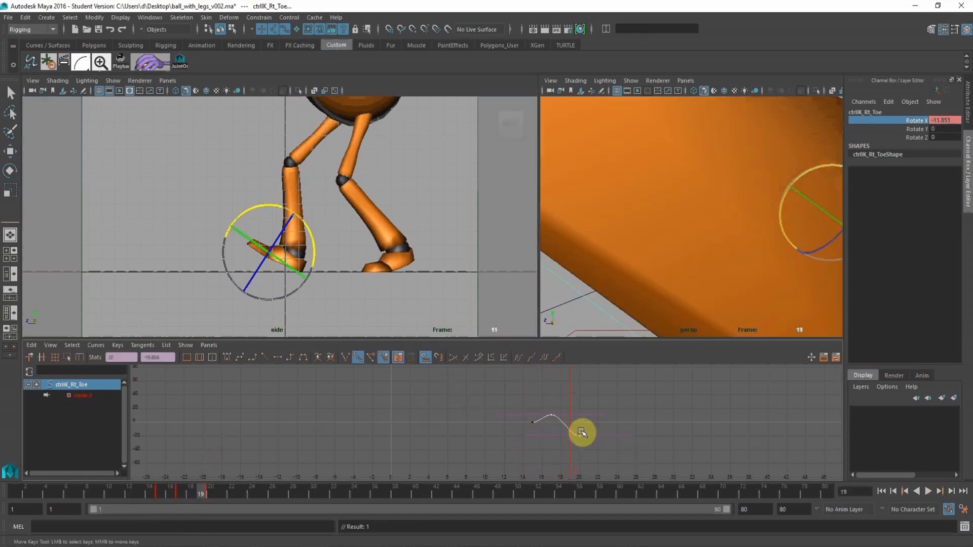
pyautogui.keyDown('shift'); pyautogui.moveTo(595, 430); pyautogui.dragTo(595, 430, button='middle'); pyautogui.keyUp('shift')
pyautogui.moveTo(135, 500); pyautogui.dragTo(244, 503)
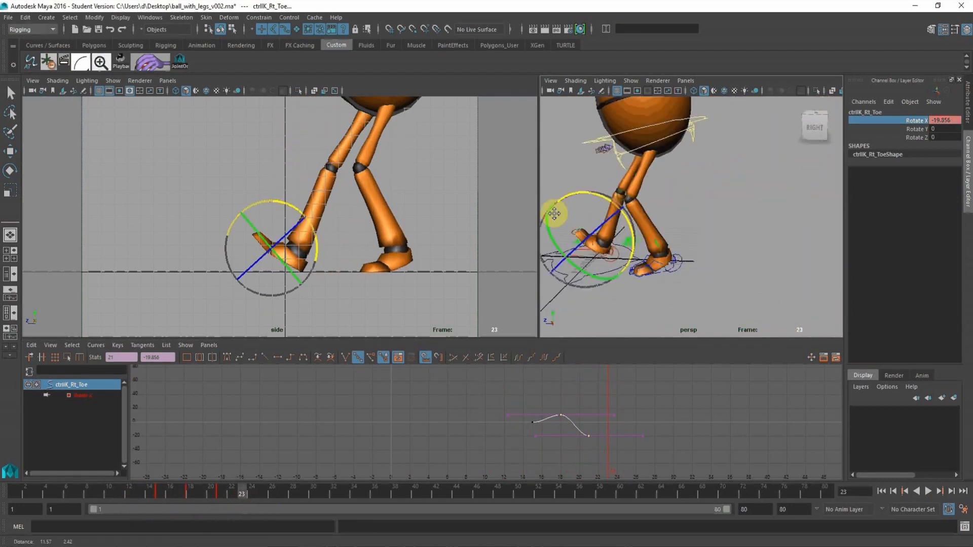
# Flatten the root control's Translate Z tangent at frame 25 and play the animation to check the step.
pyautogui.press('w')
pyautogui.click(668, 143)
pyautogui.click(669, 128)
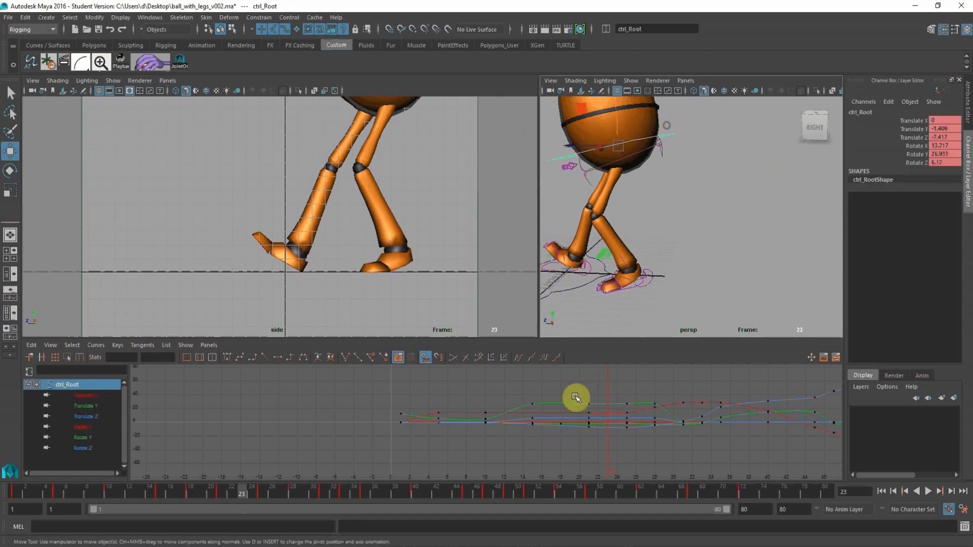
pyautogui.press('f')
pyautogui.keyDown('alt'); pyautogui.moveTo(475, 380); pyautogui.dragTo(466, 372, button='middle'); pyautogui.keyUp('alt')
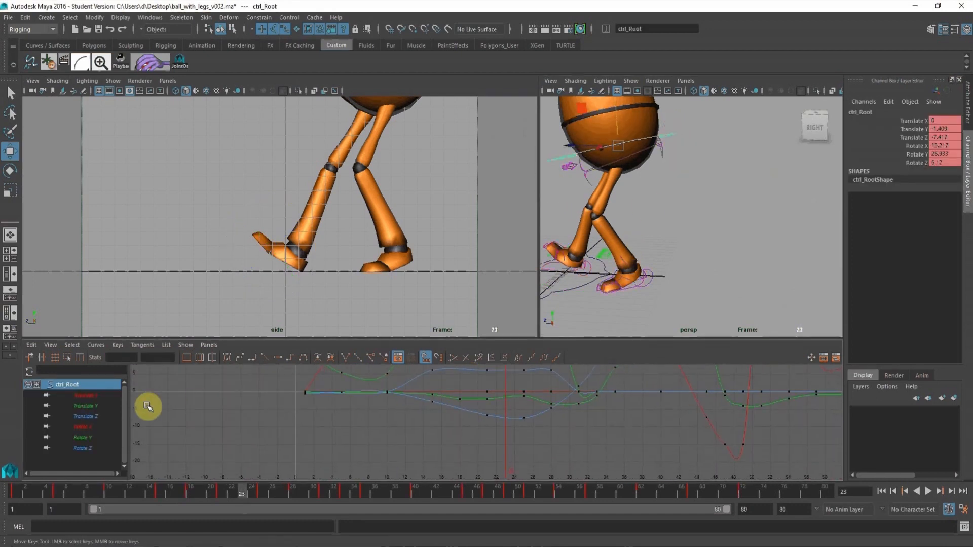
pyautogui.click(84, 417)
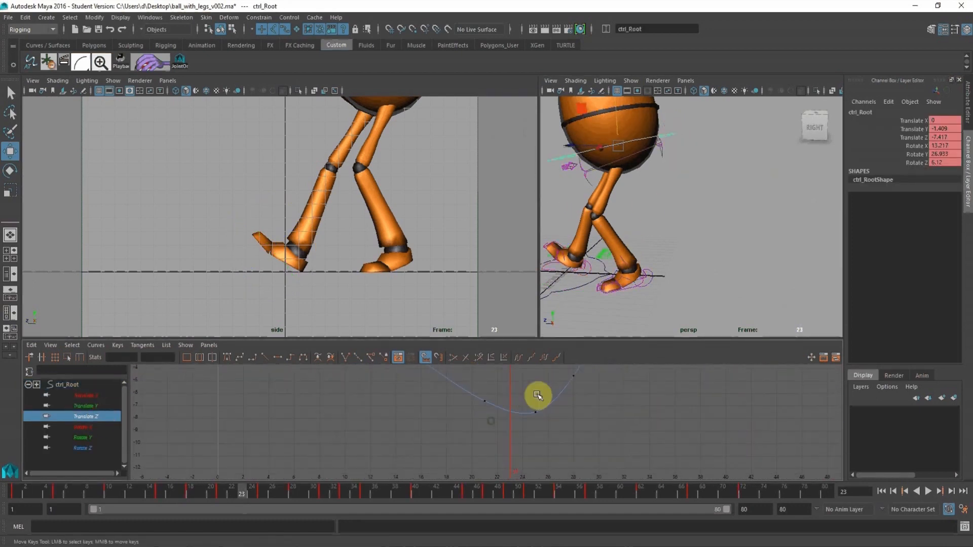
pyautogui.click(278, 358)
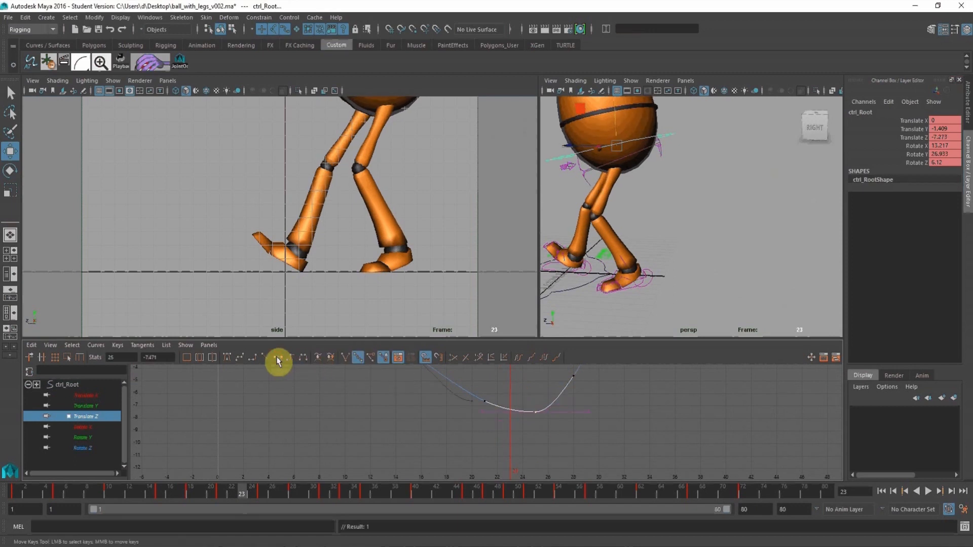
pyautogui.keyDown('alt'); pyautogui.moveTo(392, 226); pyautogui.dragTo(258, 164, button='right'); pyautogui.keyUp('alt')
pyautogui.keyDown('alt'); pyautogui.moveTo(258, 164); pyautogui.dragTo(213, 223, button='middle'); pyautogui.keyUp('alt')
pyautogui.keyDown('alt'); pyautogui.moveTo(213, 223); pyautogui.dragTo(190, 202, button='right'); pyautogui.keyUp('alt')
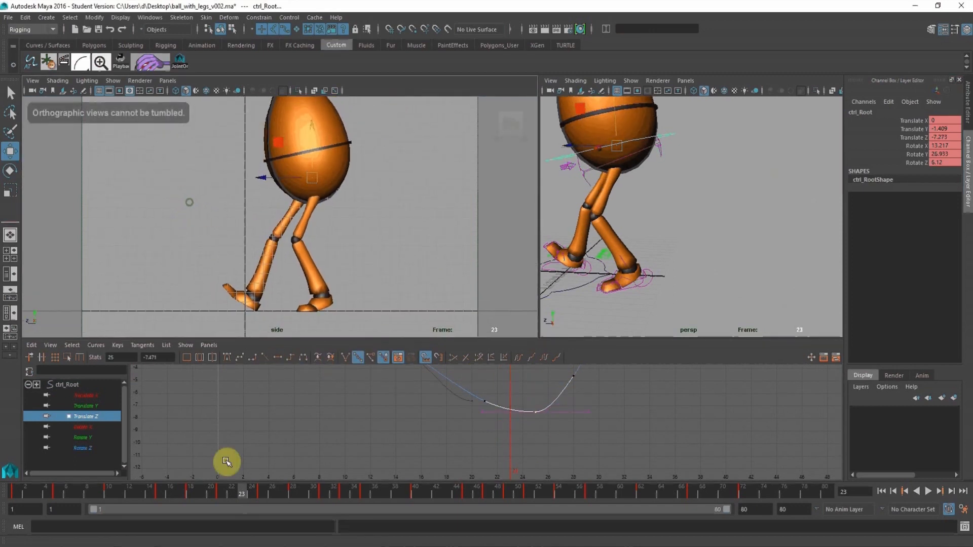
pyautogui.hotkey('alt', 'v')
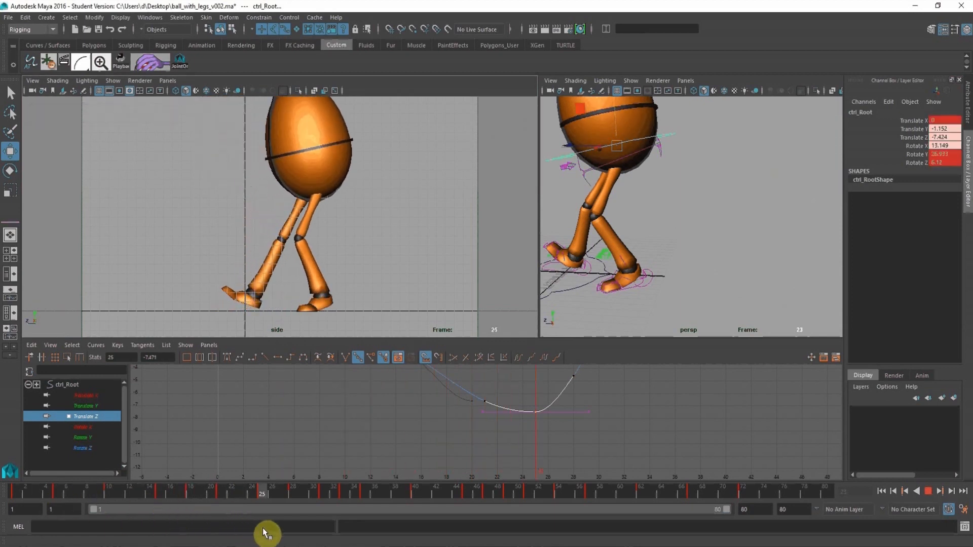
pyautogui.hotkey('alt', 'v')
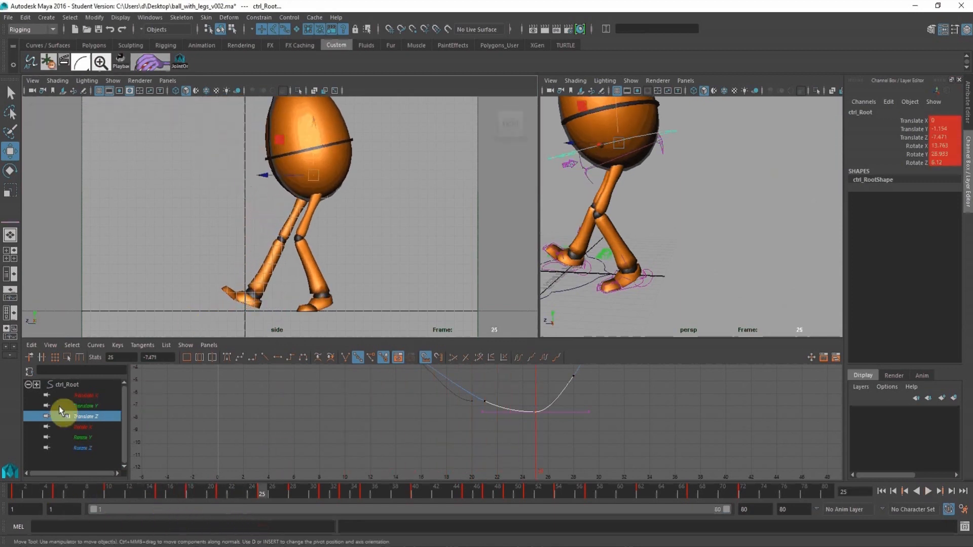
# Flatten the root control's Translate Y key at frame 25, lower it to about -1.48, and play the animation.
pyautogui.click(85, 406)
pyautogui.keyDown('alt'); pyautogui.keyDown('shift'); pyautogui.moveTo(516, 443); pyautogui.dragTo(424, 402, button='right'); pyautogui.keyUp('shift'); pyautogui.keyUp('alt')
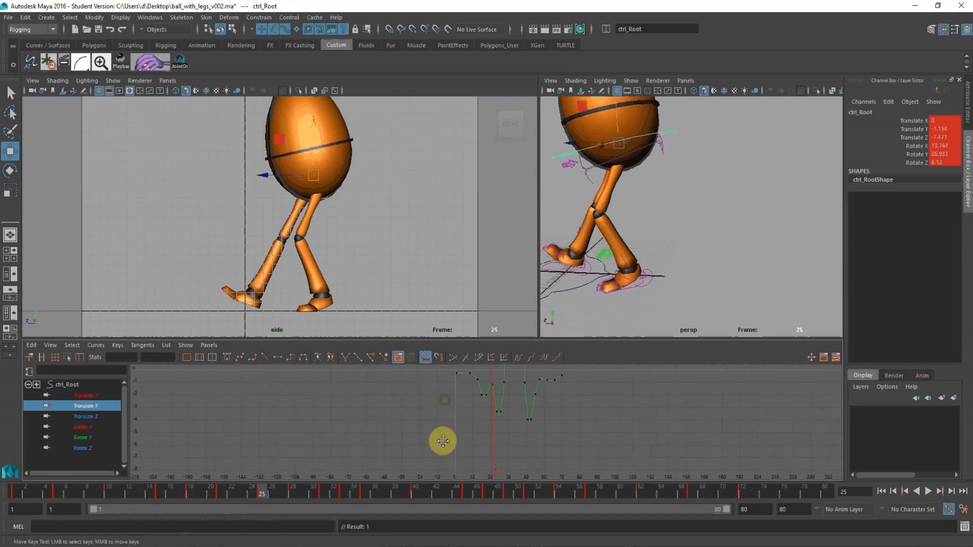
pyautogui.keyDown('alt'); pyautogui.keyDown('shift'); pyautogui.moveTo(443, 441); pyautogui.dragTo(474, 445, button='right'); pyautogui.keyUp('shift'); pyautogui.keyUp('alt')
pyautogui.keyDown('alt'); pyautogui.moveTo(474, 446); pyautogui.dragTo(487, 412, button='middle'); pyautogui.keyUp('alt')
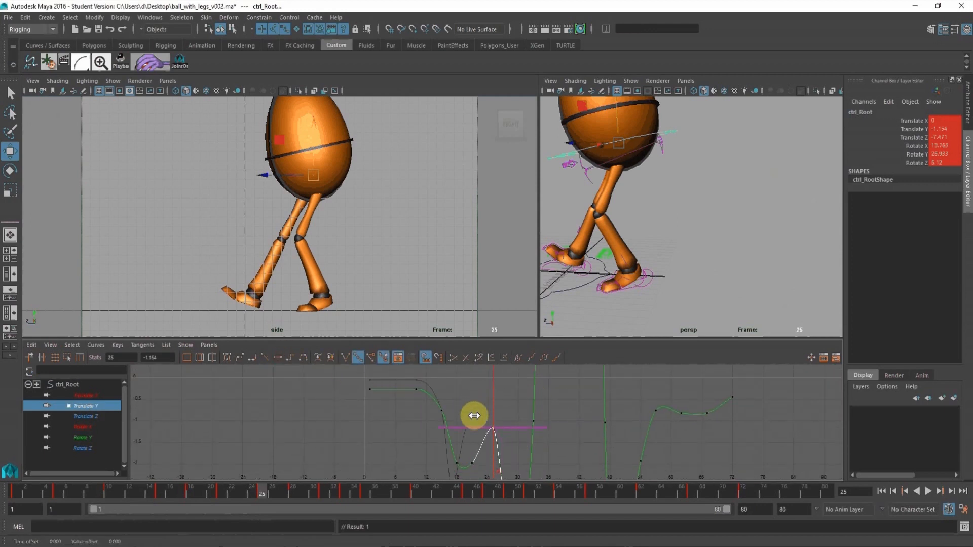
pyautogui.keyDown('shift'); pyautogui.moveTo(474, 416); pyautogui.dragTo(505, 420, button='middle'); pyautogui.keyUp('shift')
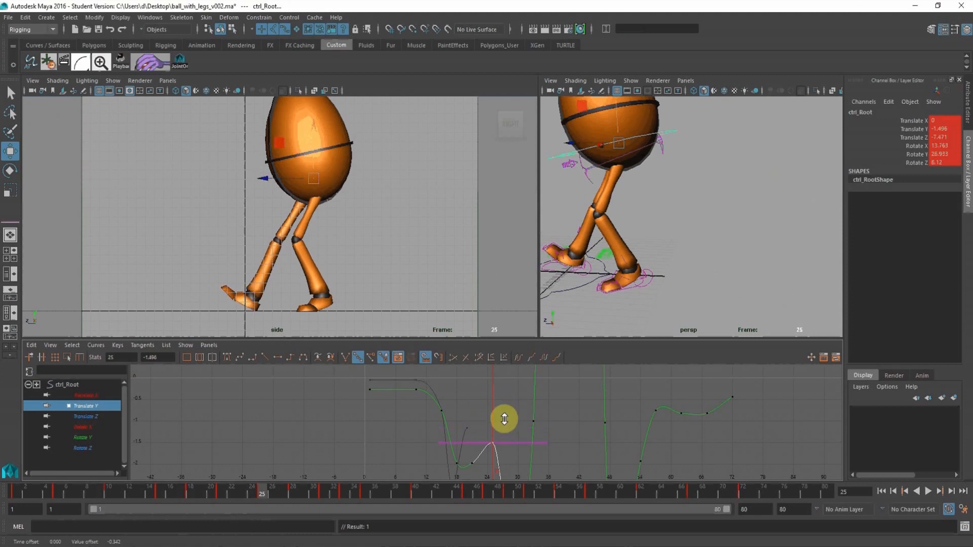
pyautogui.keyDown('alt'); pyautogui.moveTo(504, 419); pyautogui.dragTo(454, 408, button='right'); pyautogui.keyUp('alt')
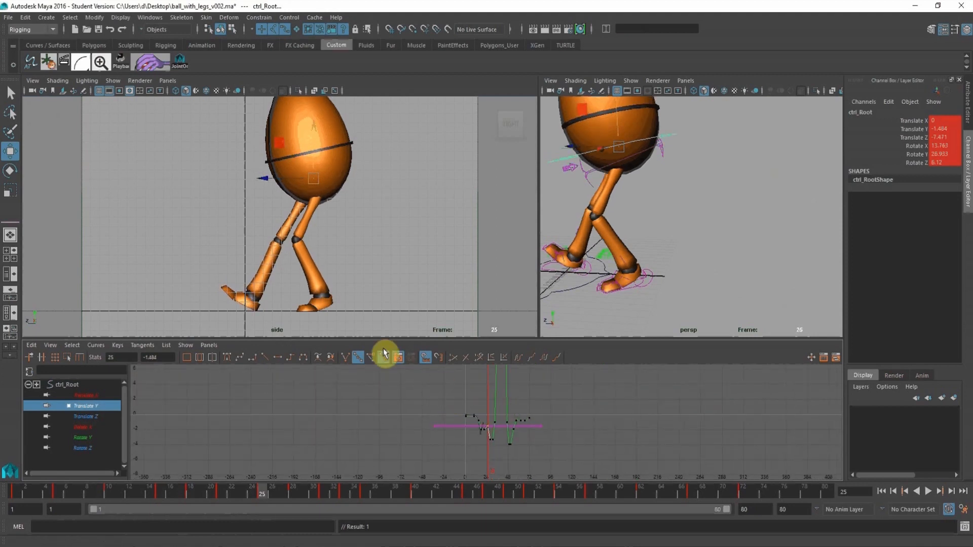
pyautogui.hotkey('alt', 'v')
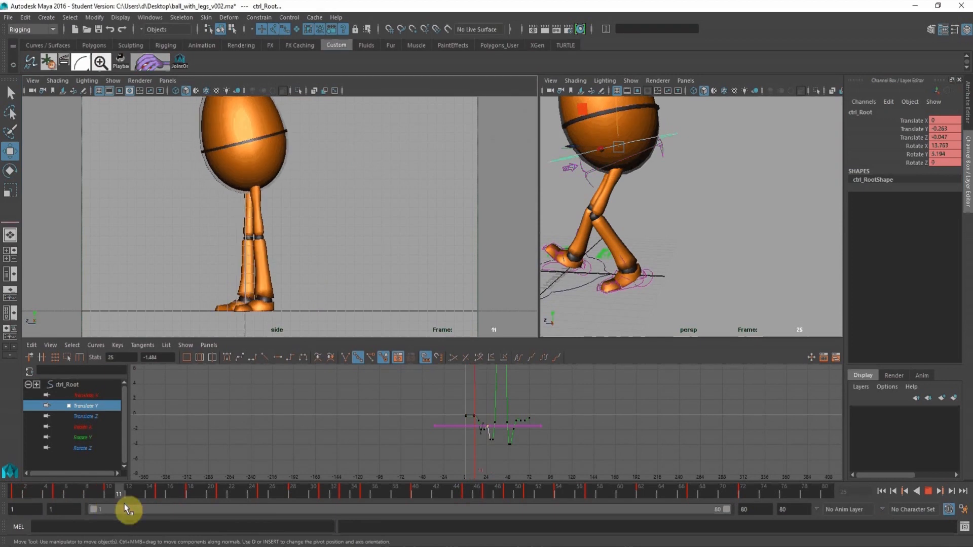
pyautogui.hotkey('alt', 'v')
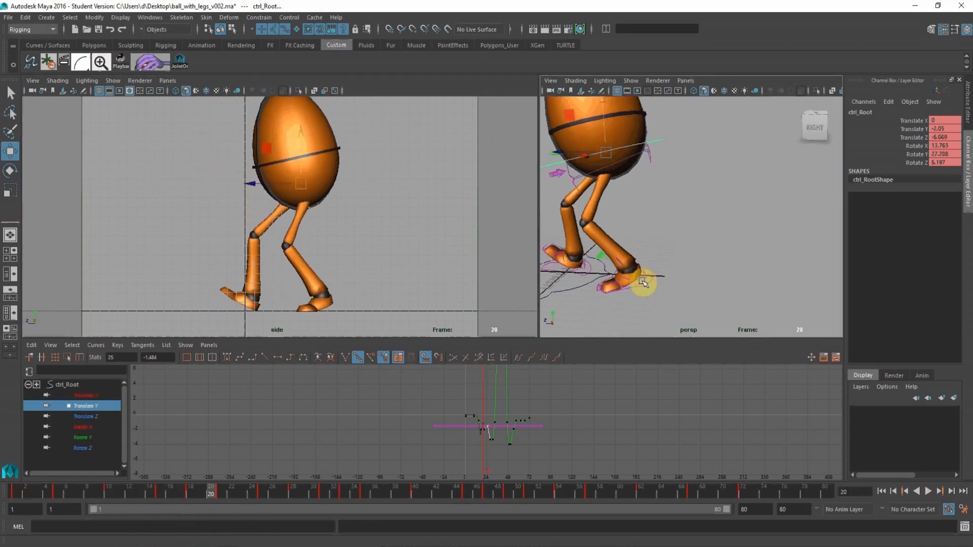
# Flatten the tangents of the left leg IK control's keys from frame 15 to about frame 25 and play the animation.
pyautogui.click(649, 278)
pyautogui.keyDown('alt'); pyautogui.keyDown('shift'); pyautogui.moveTo(520, 407); pyautogui.dragTo(432, 385, button='right'); pyautogui.keyUp('shift'); pyautogui.keyUp('alt')
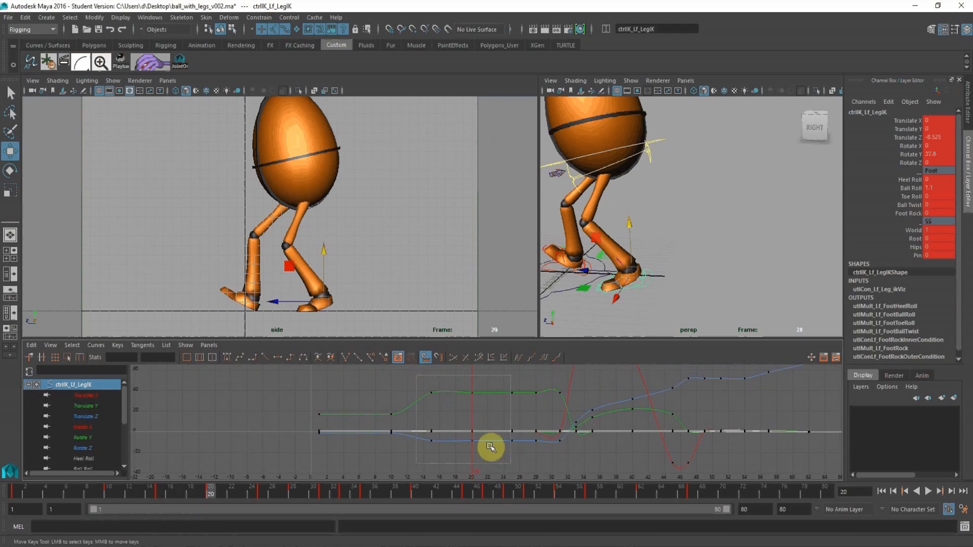
pyautogui.moveTo(491, 447); pyautogui.dragTo(511, 464)
pyautogui.click(276, 358)
pyautogui.middleClick(400, 217)
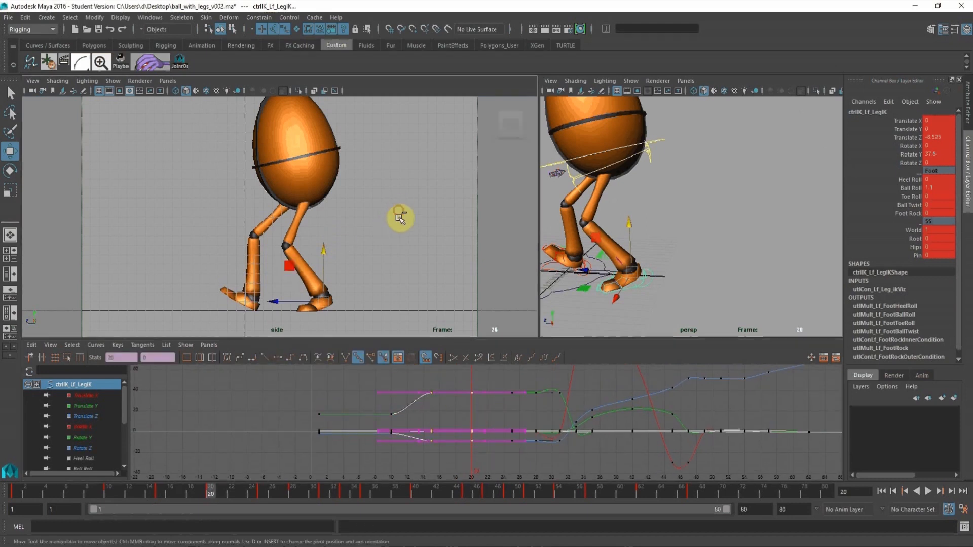
pyautogui.hotkey('alt', 'v')
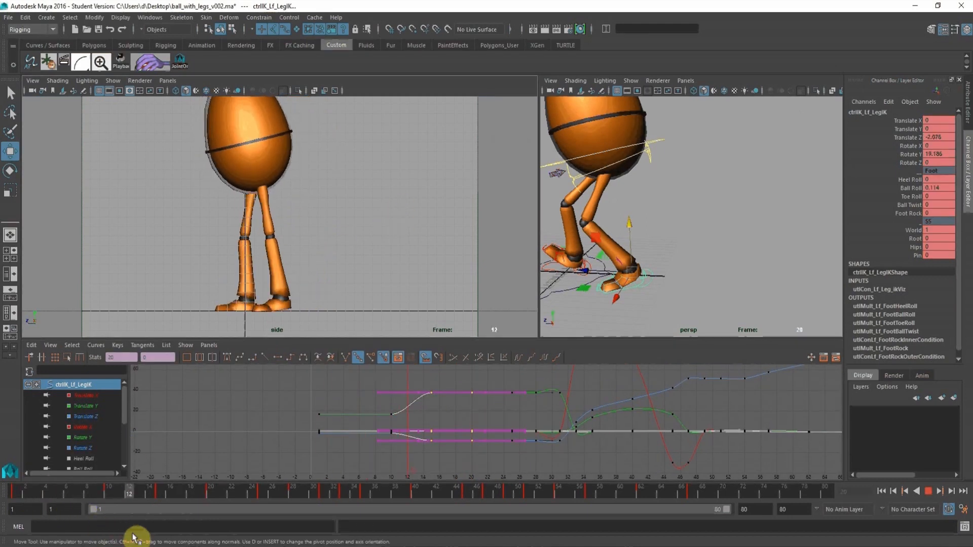
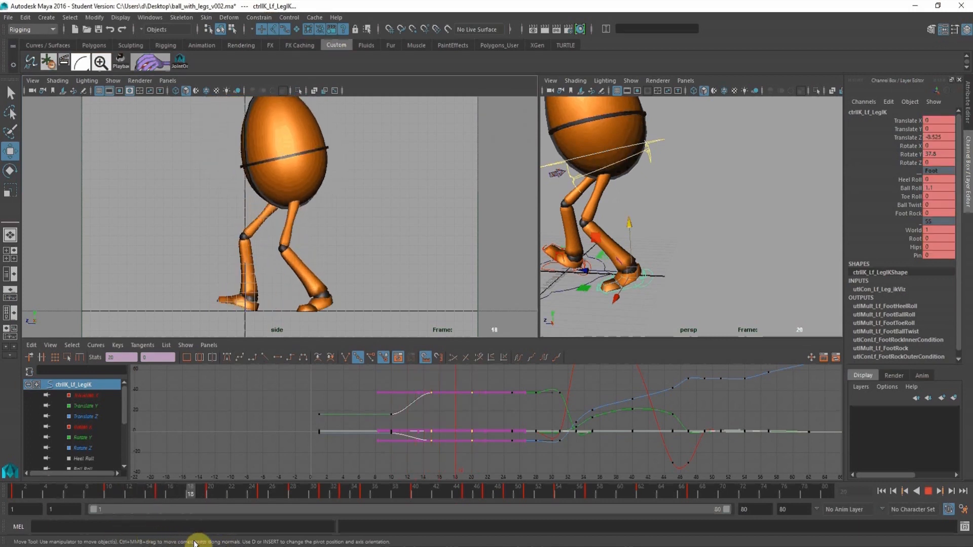
# Set the left leg IK control's Ball Roll to 0.4 at frame 20 and to 2 at frame 28, playing back the step between edits.
pyautogui.click(911, 188)
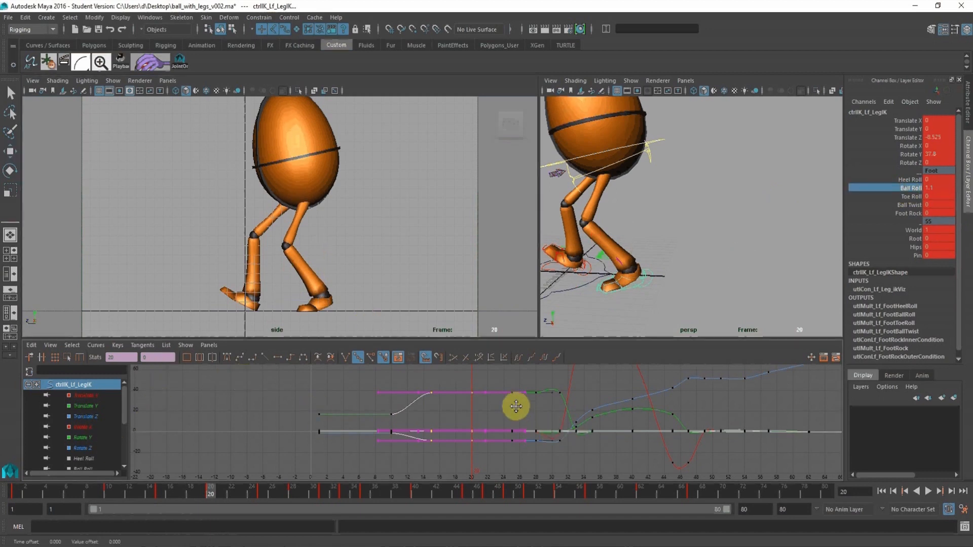
pyautogui.moveTo(515, 405); pyautogui.dragTo(525, 406, button='middle')
pyautogui.hotkey('ctrl', 'z')
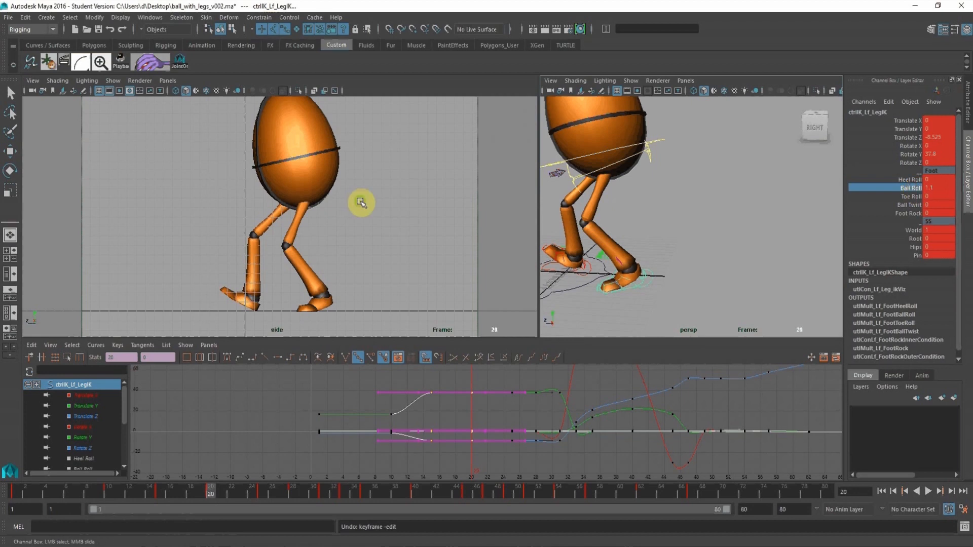
pyautogui.moveTo(359, 202); pyautogui.dragTo(355, 206, button='middle')
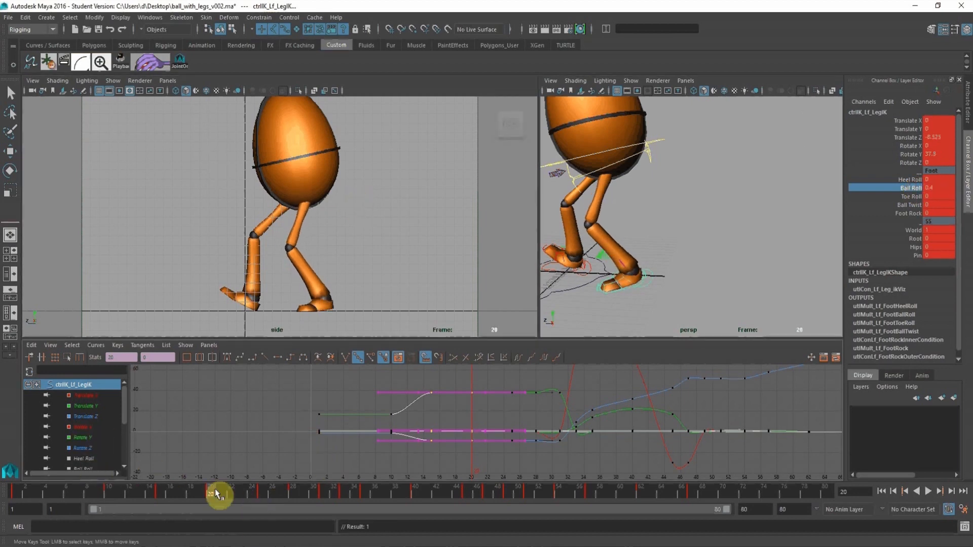
pyautogui.moveTo(119, 494); pyautogui.dragTo(289, 494)
pyautogui.hotkey('alt', 'v')
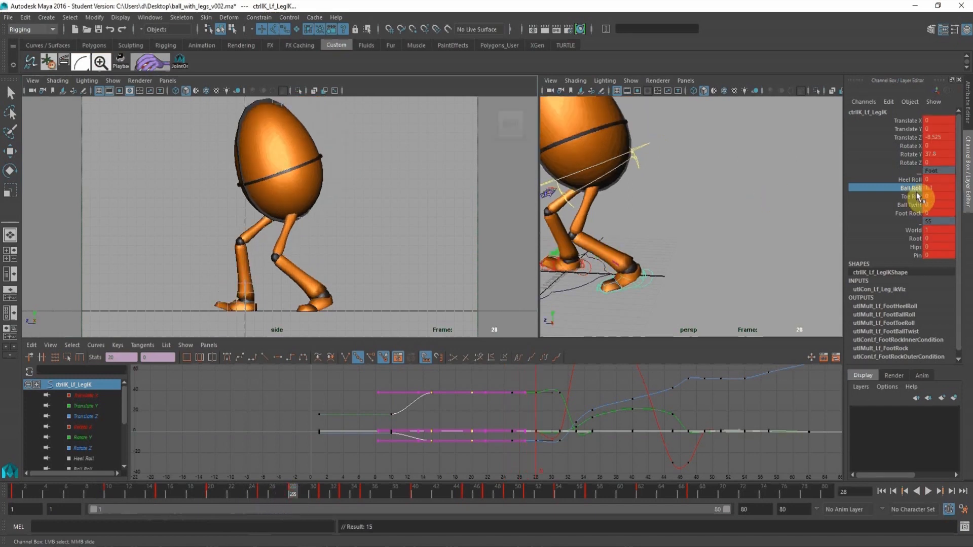
pyautogui.moveTo(405, 205); pyautogui.dragTo(408, 209, button='middle')
# Select the right toe control and key its current pose at frame 28.
pyautogui.press('f')
pyautogui.keyDown('alt'); pyautogui.moveTo(673, 213); pyautogui.dragTo(669, 275, button='right'); pyautogui.keyUp('alt')
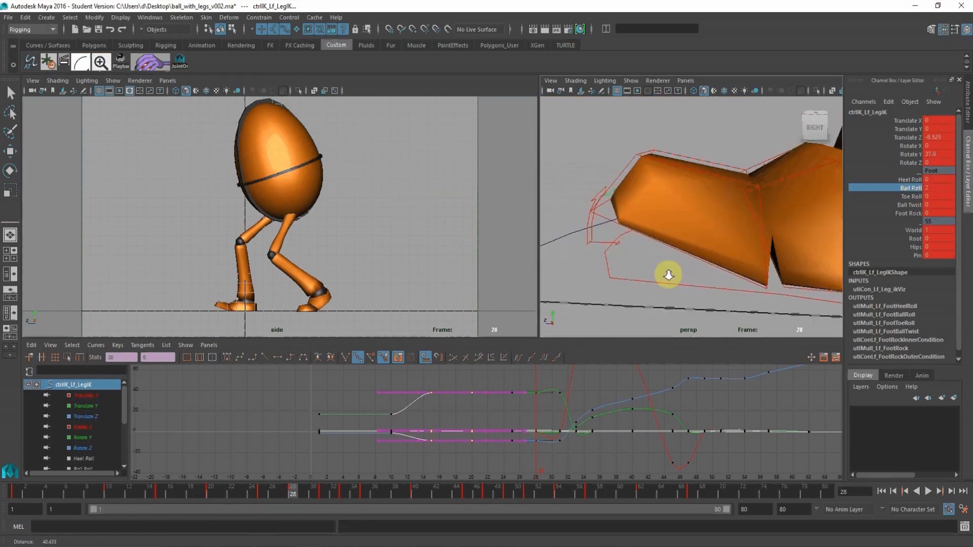
pyautogui.keyDown('alt'); pyautogui.moveTo(668, 275); pyautogui.dragTo(677, 193); pyautogui.keyUp('alt')
pyautogui.click(679, 169)
pyautogui.press('w')
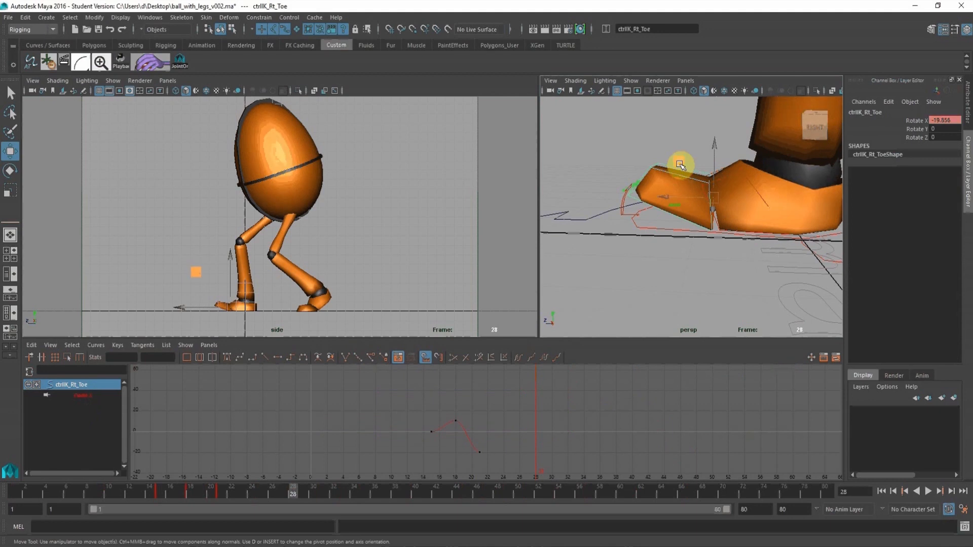
pyautogui.press('s')
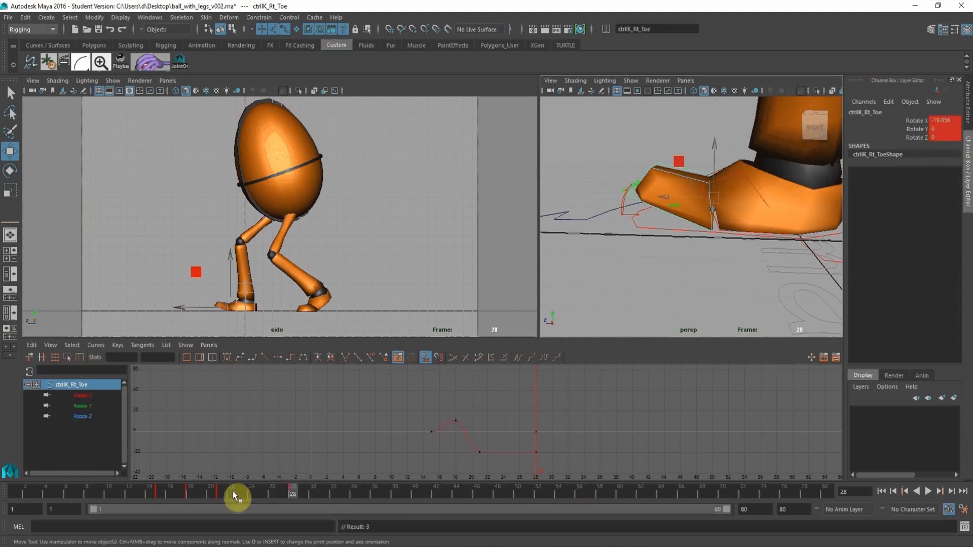
# Set the right toe's Rotate X to 0 at frame 30 and play and scrub through the foot landing.
pyautogui.moveTo(219, 488); pyautogui.dragTo(311, 491)
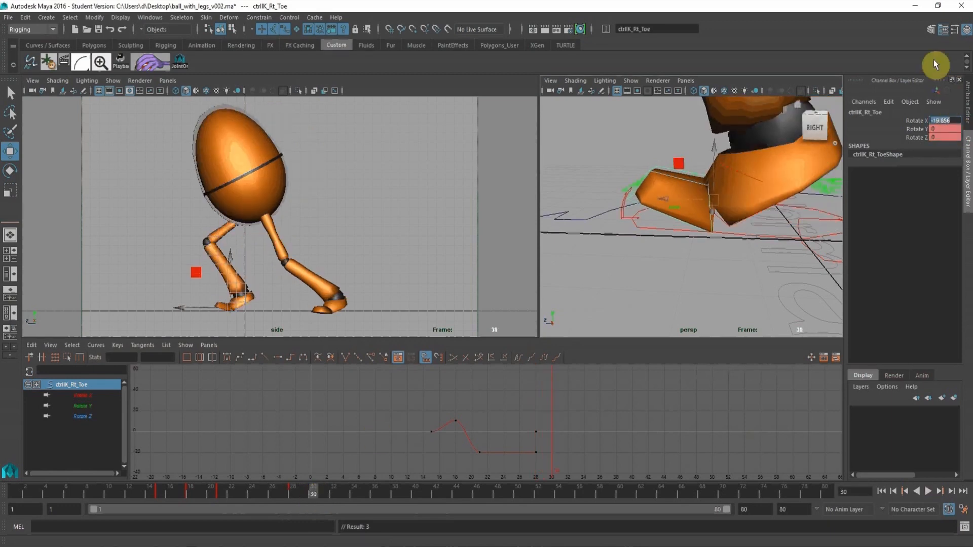
pyautogui.write('0')
pyautogui.press('Return')
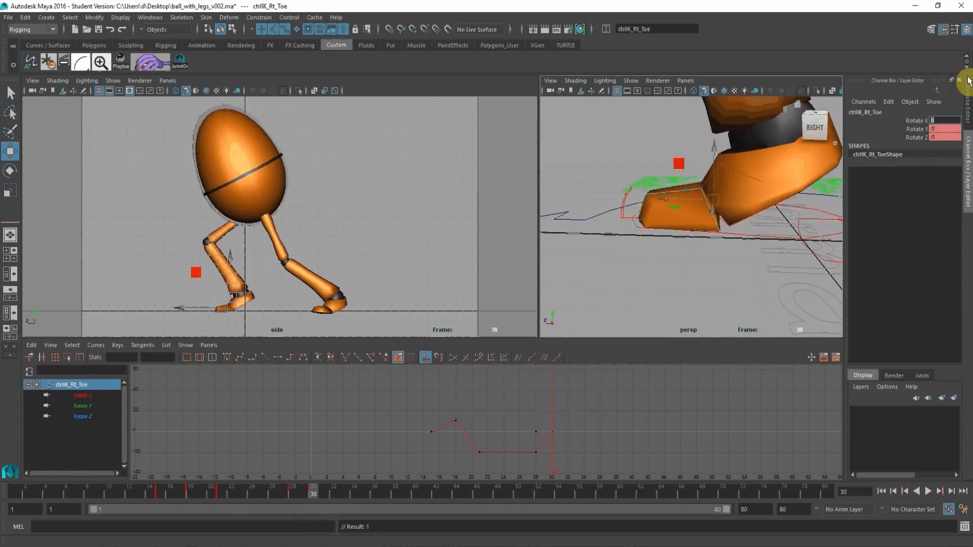
pyautogui.click(253, 493)
pyautogui.hotkey('alt', 'v')
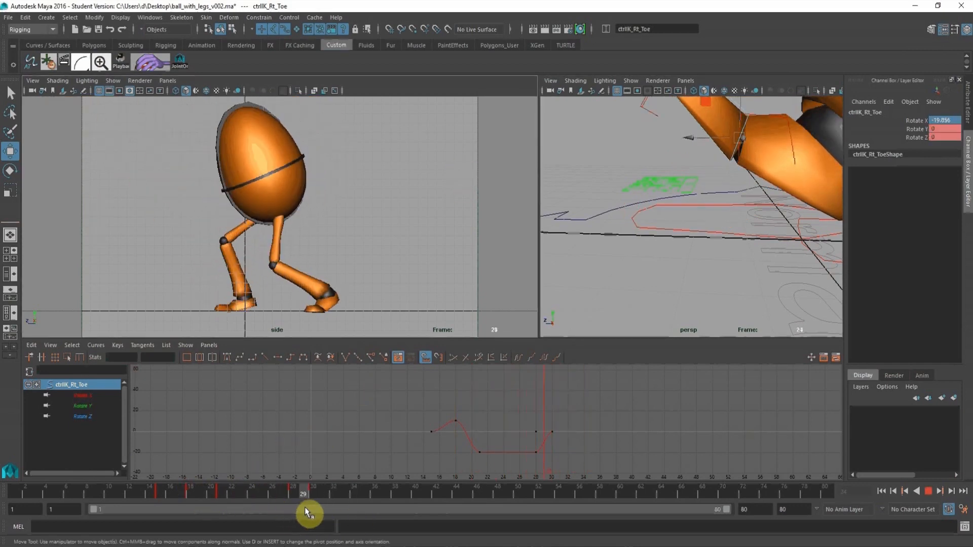
pyautogui.moveTo(295, 507); pyautogui.dragTo(286, 507)
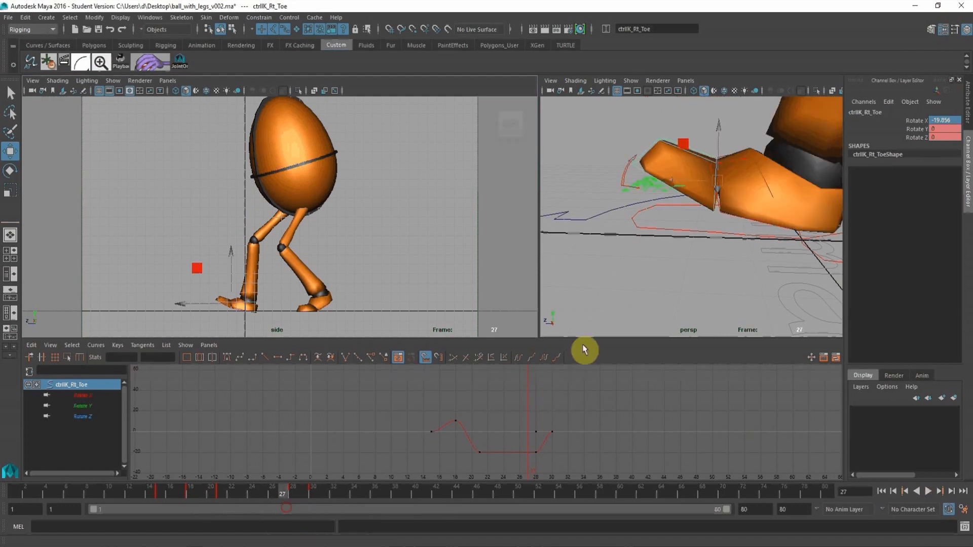
# Move the right toe's keys at frames 28 and 30 one frame earlier and play back the result.
pyautogui.moveTo(509, 409); pyautogui.dragTo(601, 454)
pyautogui.moveTo(588, 418); pyautogui.dragTo(580, 417, button='middle')
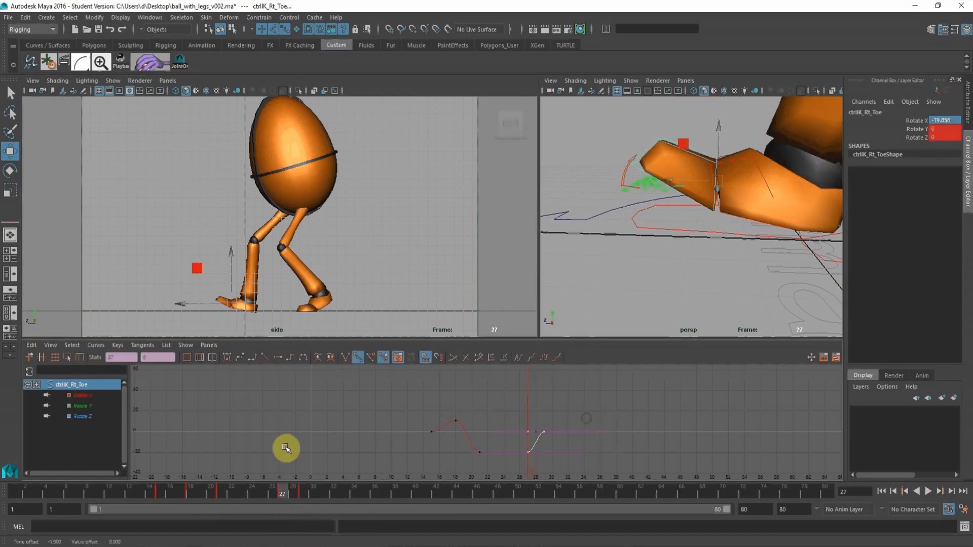
pyautogui.hotkey('alt', 'v')
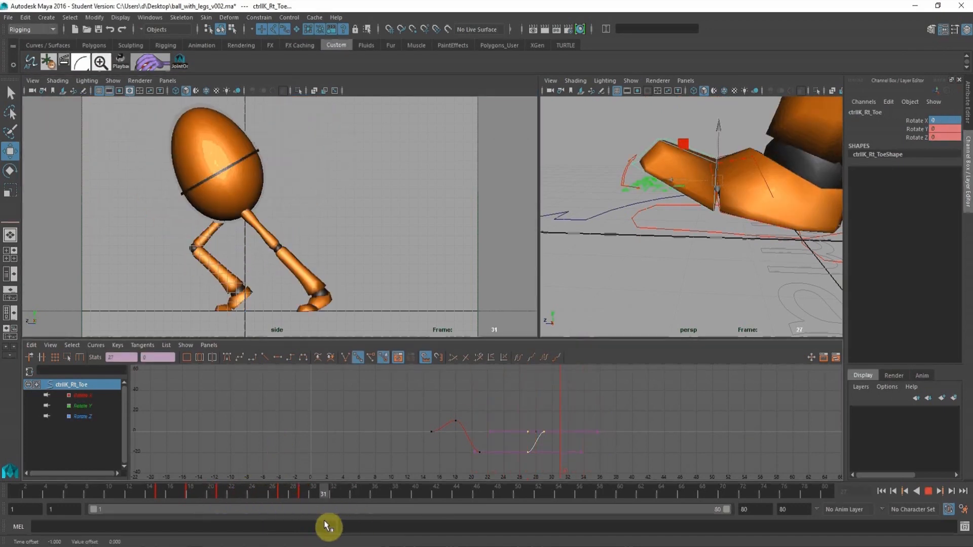
pyautogui.moveTo(331, 519); pyautogui.dragTo(312, 515)
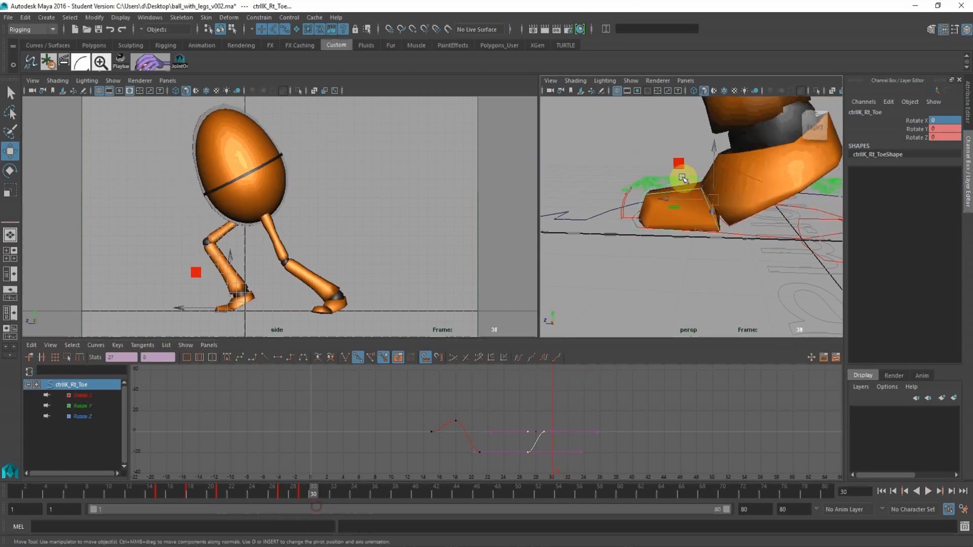
# Flatten the tangents of the right leg IK control's keys at frames 31 and 33.
pyautogui.keyDown('alt'); pyautogui.moveTo(684, 177); pyautogui.dragTo(625, 168, button='right'); pyautogui.keyUp('alt')
pyautogui.keyDown('alt'); pyautogui.moveTo(624, 168); pyautogui.dragTo(589, 171, button='middle'); pyautogui.keyUp('alt')
pyautogui.keyDown('alt'); pyautogui.moveTo(589, 171); pyautogui.dragTo(621, 205, button='right'); pyautogui.keyUp('alt')
pyautogui.moveTo(597, 258); pyautogui.dragTo(620, 271)
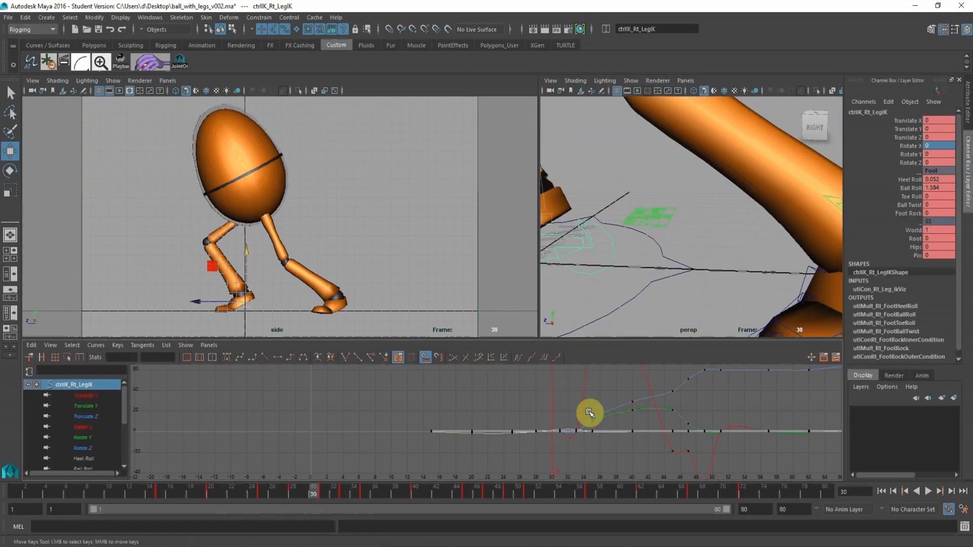
pyautogui.moveTo(589, 415)
pyautogui.keyDown('alt'); pyautogui.mouseDown(button='right')
pyautogui.moveTo(521, 397)
pyautogui.moveTo(570, 421)
pyautogui.mouseUp(button='right'); pyautogui.keyUp('alt')
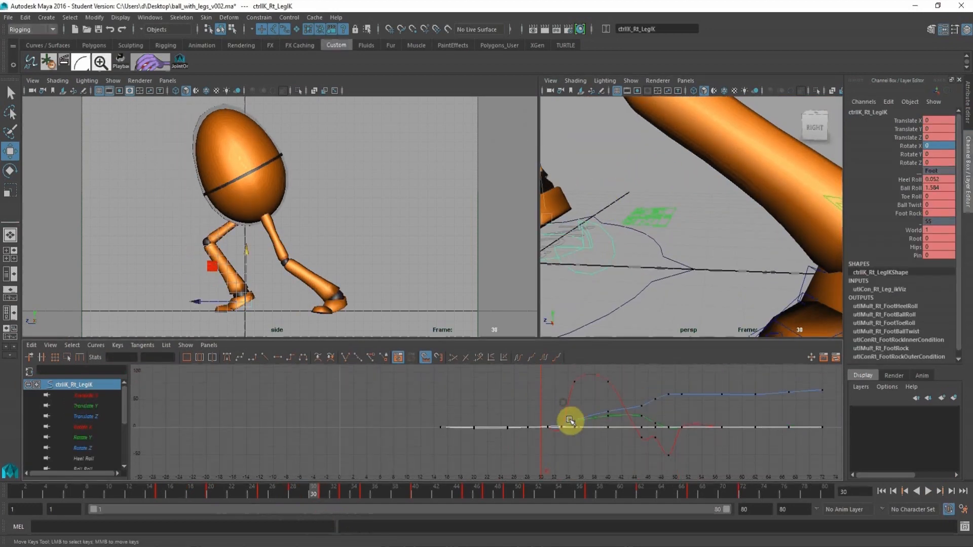
pyautogui.moveTo(567, 445); pyautogui.dragTo(536, 402)
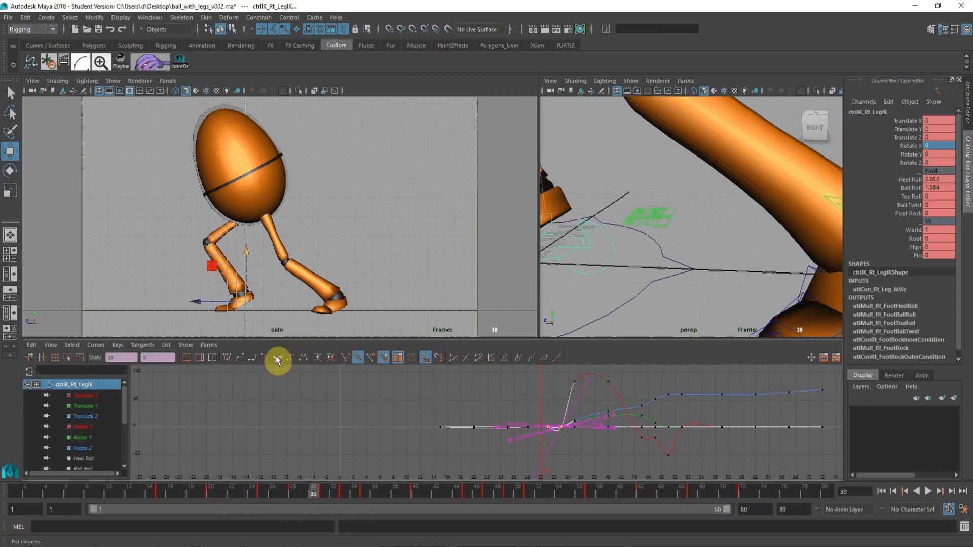
pyautogui.click(277, 360)
# Flatten the tangents of the left leg IK control's keys from frame 28 to 31 and play the animation.
pyautogui.keyDown('alt'); pyautogui.moveTo(680, 278); pyautogui.dragTo(650, 241, button='right'); pyautogui.keyUp('alt')
pyautogui.click(654, 243)
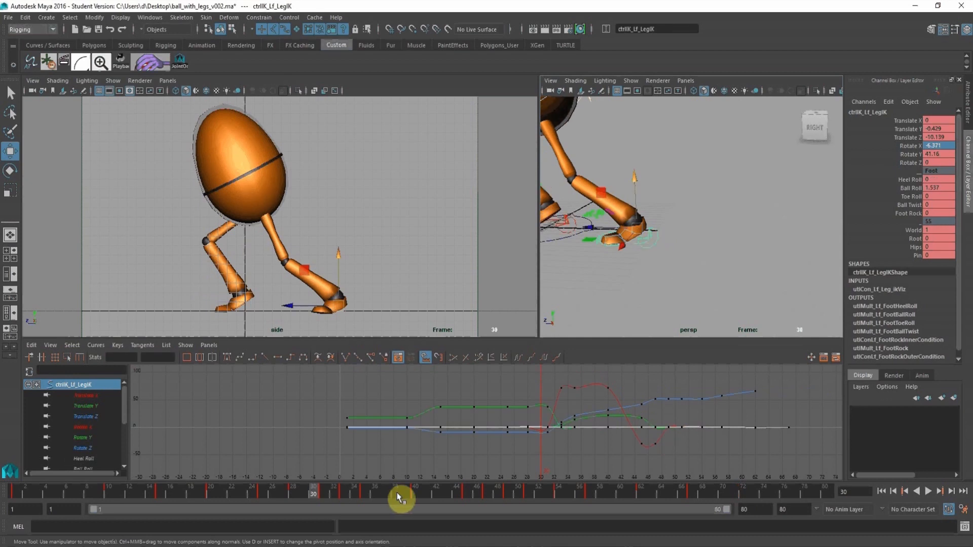
pyautogui.moveTo(515, 394); pyautogui.dragTo(550, 461)
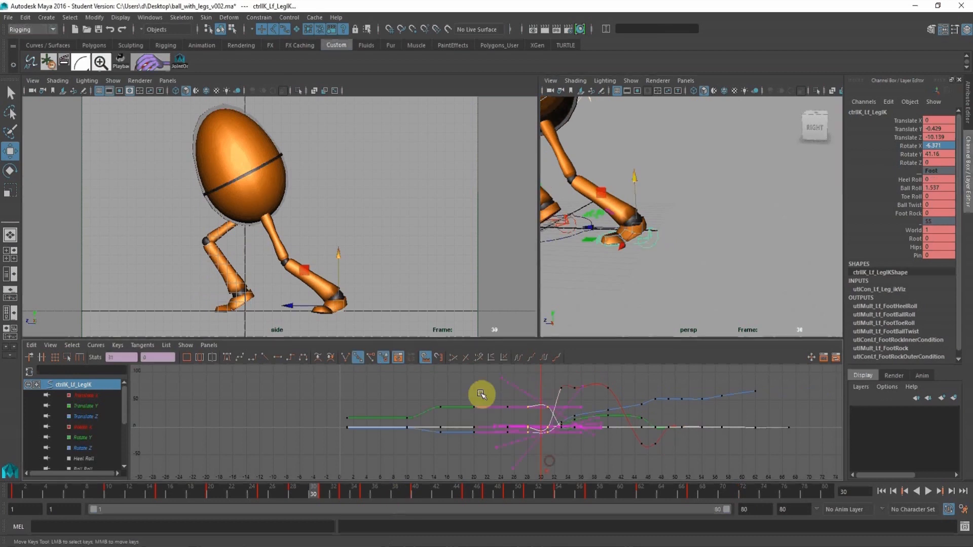
pyautogui.click(279, 358)
pyautogui.keyDown('alt'); pyautogui.click(407, 298); pyautogui.keyUp('alt')
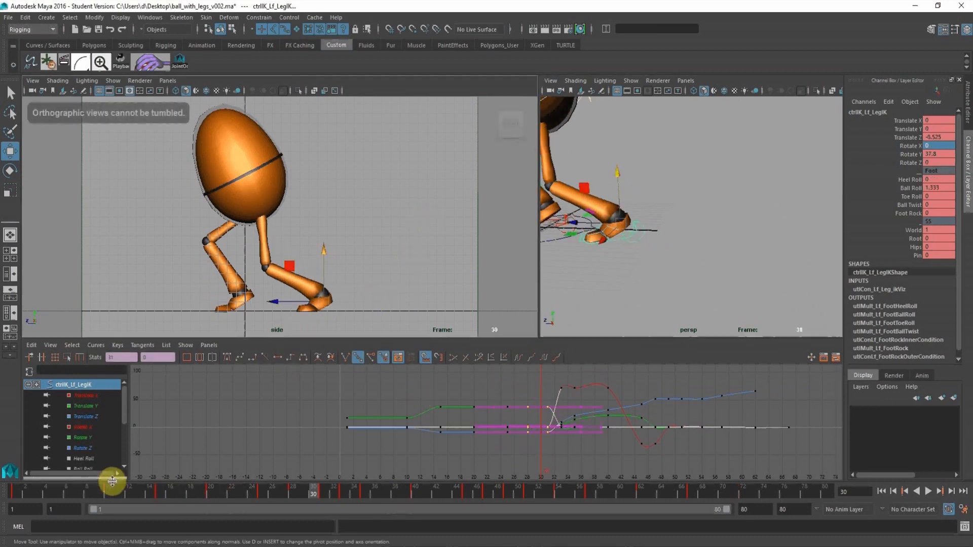
pyautogui.hotkey('alt', 'v')
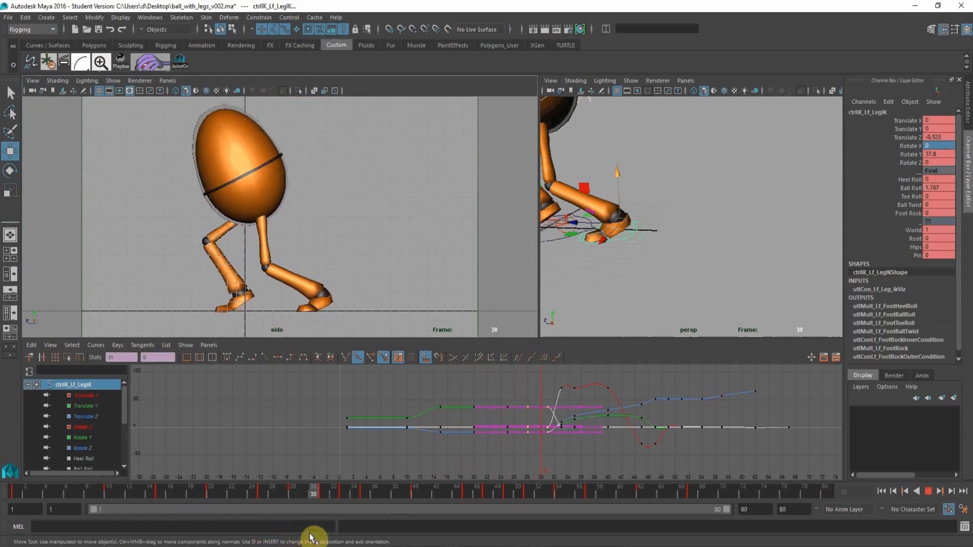
pyautogui.moveTo(315, 532); pyautogui.dragTo(322, 532)
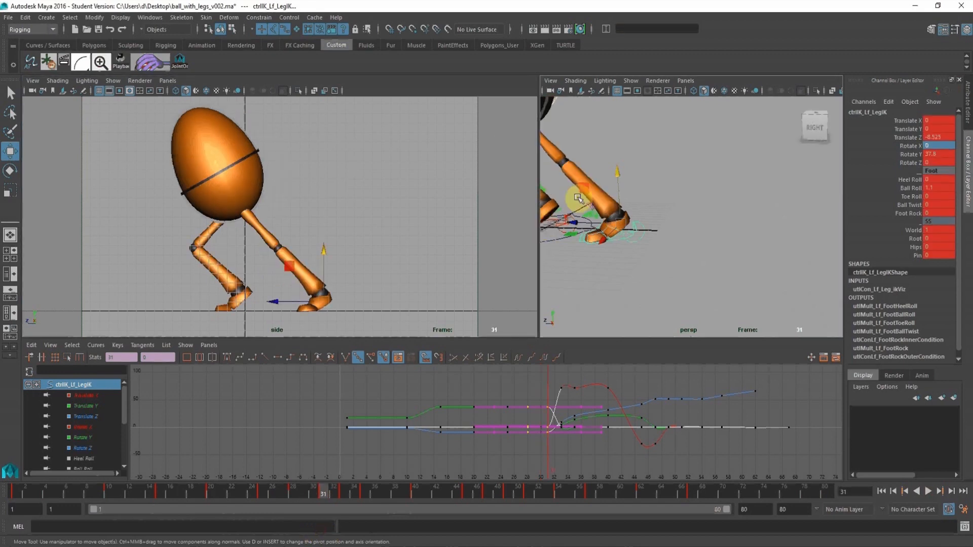
# Flatten the tangents of the right leg IK control's keys from about frame 25 to frame 33.
pyautogui.keyDown('alt'); pyautogui.moveTo(577, 199); pyautogui.dragTo(650, 195, button='middle'); pyautogui.keyUp('alt')
pyautogui.keyDown('alt'); pyautogui.moveTo(650, 195); pyautogui.dragTo(677, 233, button='right'); pyautogui.keyUp('alt')
pyautogui.click(700, 261)
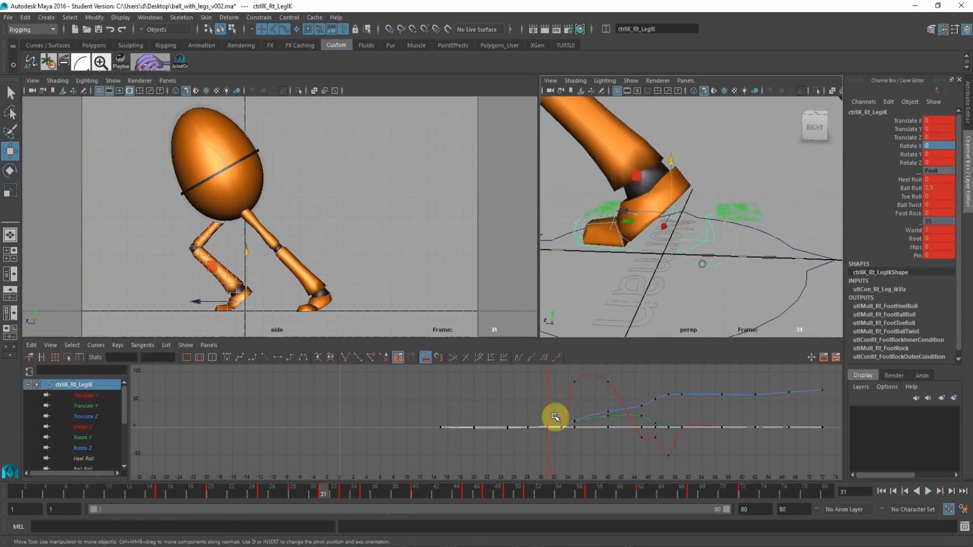
pyautogui.moveTo(501, 402); pyautogui.dragTo(566, 449)
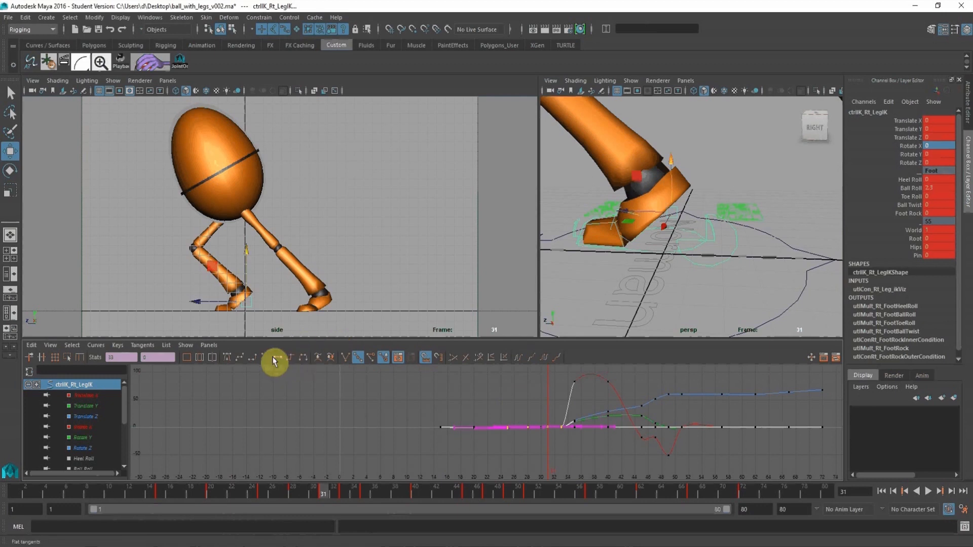
pyautogui.click(280, 359)
# Isolate the right leg IK control's Heel Roll curve and scrub and play through the step up to frame 33.
pyautogui.keyDown('alt'); pyautogui.moveTo(612, 423); pyautogui.dragTo(576, 428, button='right'); pyautogui.keyUp('alt')
pyautogui.keyDown('alt'); pyautogui.moveTo(576, 427); pyautogui.dragTo(565, 415, button='middle'); pyautogui.keyUp('alt')
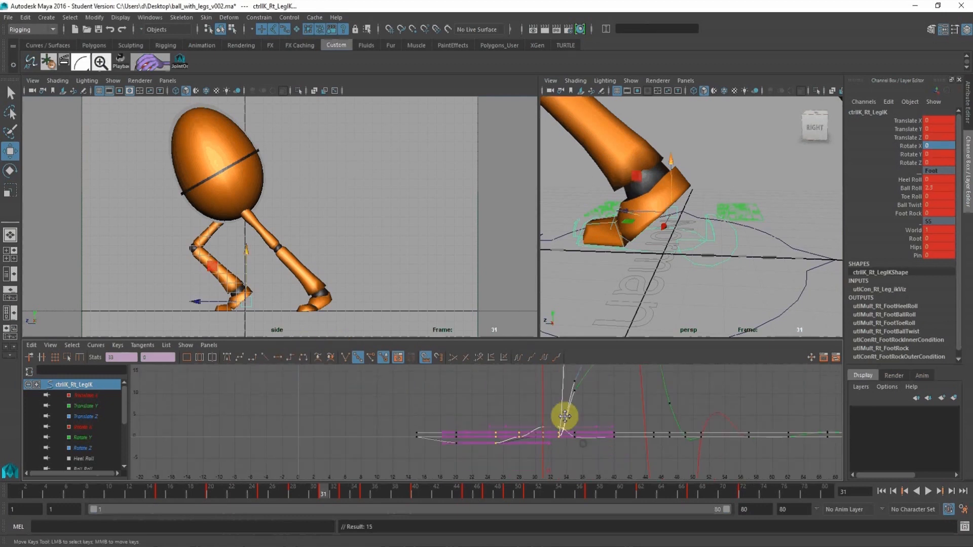
pyautogui.keyDown('alt'); pyautogui.moveTo(564, 415); pyautogui.dragTo(557, 430, button='right'); pyautogui.keyUp('alt')
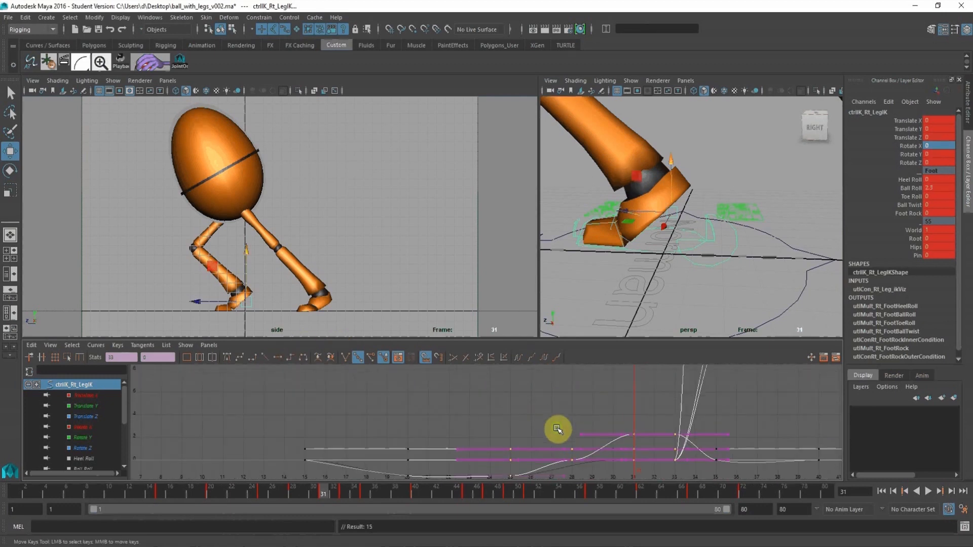
pyautogui.click(86, 459)
pyautogui.moveTo(238, 497); pyautogui.dragTo(339, 509)
pyautogui.keyDown('ctrl'); pyautogui.click(405, 248); pyautogui.keyUp('ctrl')
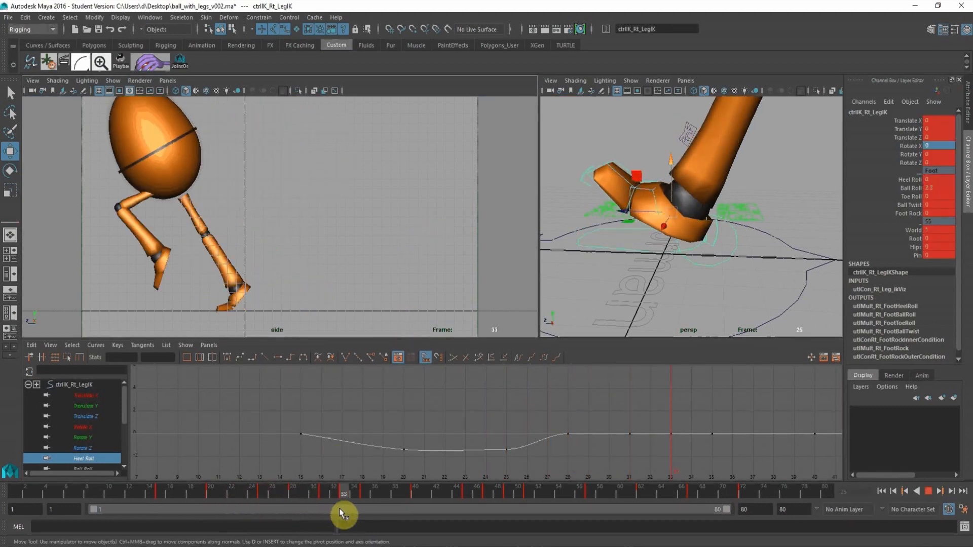
# Select the root control and isolate its Translate Y curve around the takeoff and jump in the Graph Editor.
pyautogui.keyDown('alt'); pyautogui.moveTo(681, 201); pyautogui.dragTo(684, 174, button='middle'); pyautogui.keyUp('alt')
pyautogui.keyDown('alt'); pyautogui.moveTo(684, 173); pyautogui.dragTo(647, 175, button='right'); pyautogui.keyUp('alt')
pyautogui.keyDown('alt'); pyautogui.moveTo(648, 175); pyautogui.dragTo(651, 204, button='middle'); pyautogui.keyUp('alt')
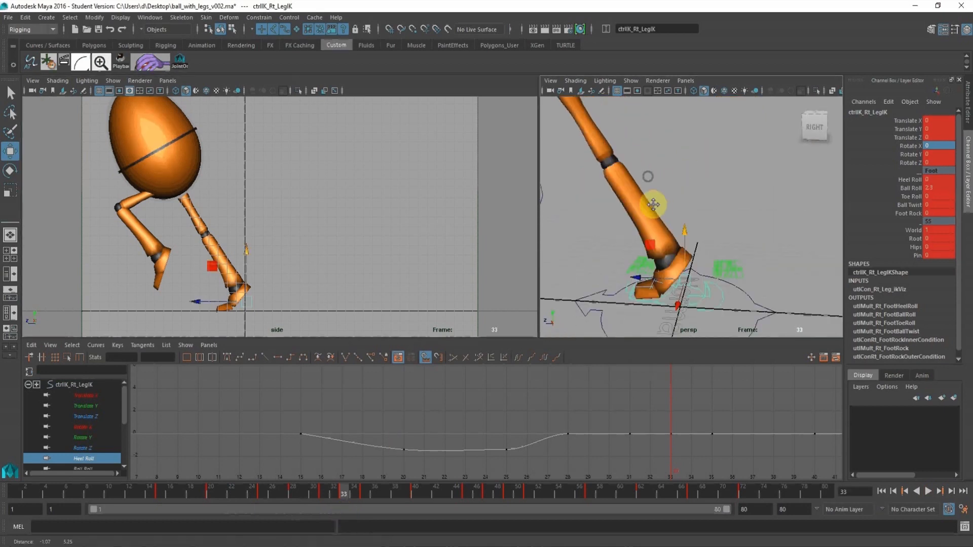
pyautogui.keyDown('alt'); pyautogui.moveTo(669, 210); pyautogui.dragTo(578, 197, button='right'); pyautogui.keyUp('alt')
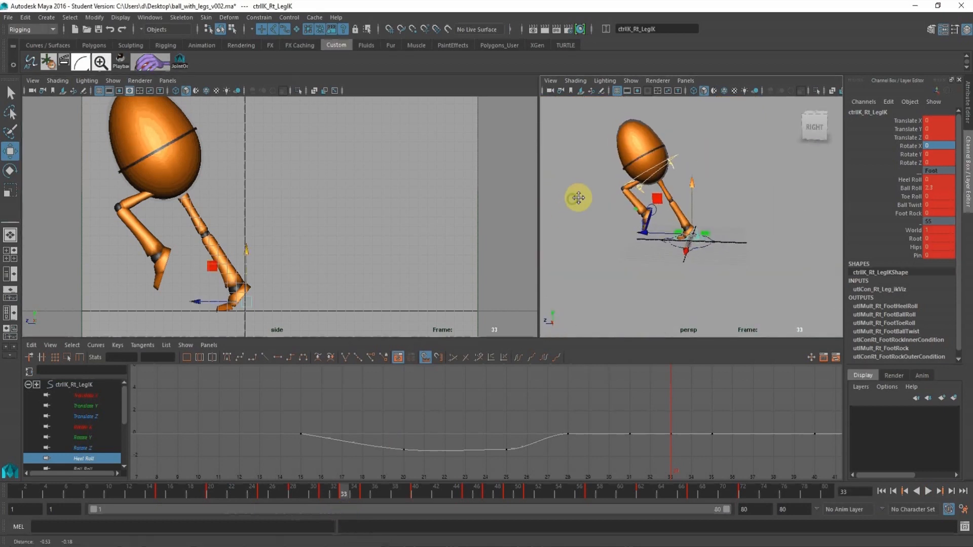
pyautogui.click(679, 156)
pyautogui.keyDown('alt'); pyautogui.moveTo(285, 207); pyautogui.dragTo(163, 127); pyautogui.keyUp('alt')
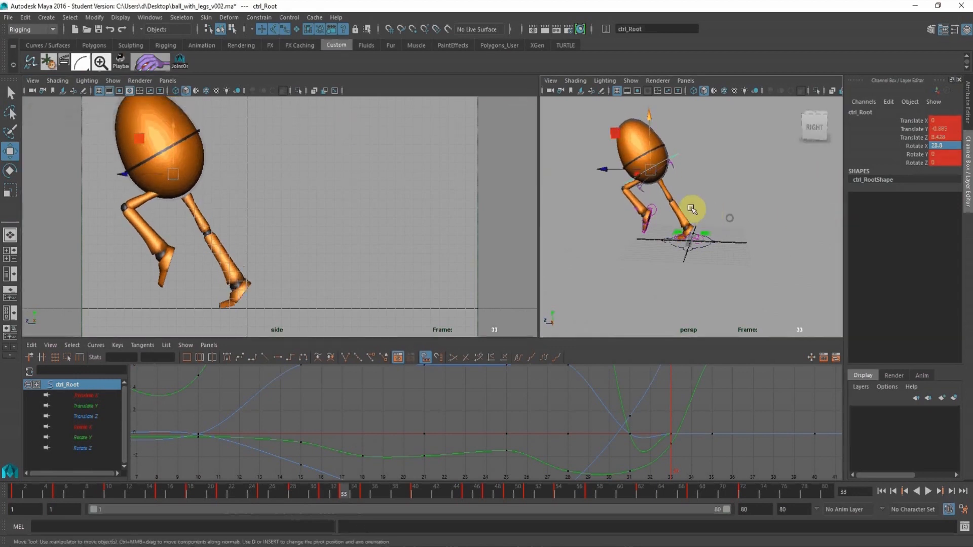
pyautogui.keyDown('alt'); pyautogui.moveTo(691, 208); pyautogui.dragTo(692, 214, button='right'); pyautogui.keyUp('alt')
pyautogui.click(108, 408)
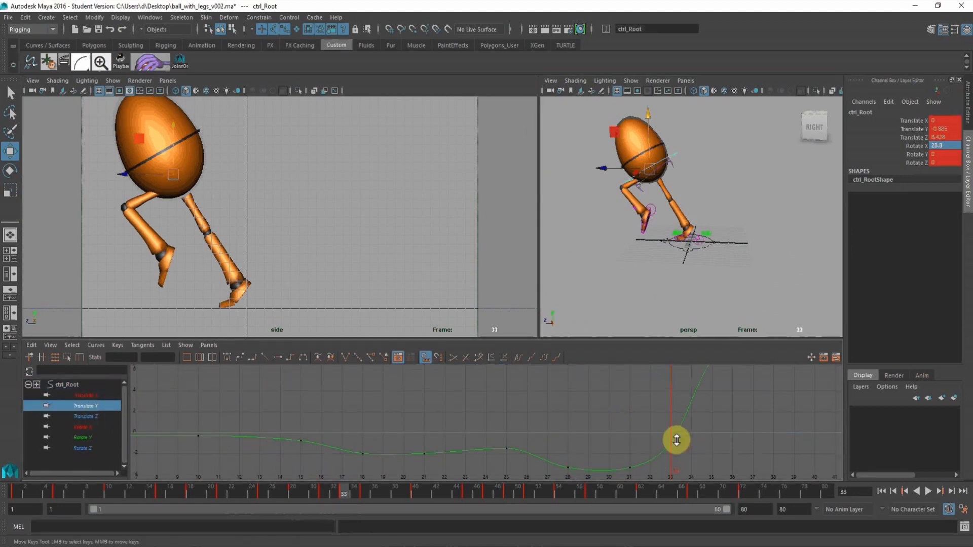
pyautogui.press('f')
pyautogui.keyDown('alt'); pyautogui.keyDown('shift'); pyautogui.moveTo(589, 420); pyautogui.dragTo(592, 429, button='right'); pyautogui.keyUp('shift'); pyautogui.keyUp('alt')
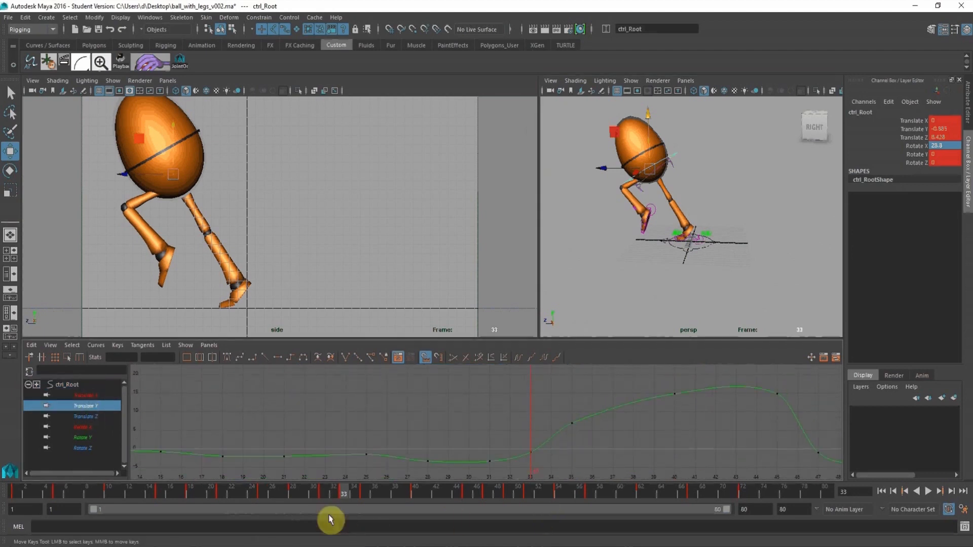
# Steepen the outgoing tangent of the root control's Translate Y key at frame 35 so the jump arc rises faster.
pyautogui.moveTo(347, 493); pyautogui.dragTo(366, 496)
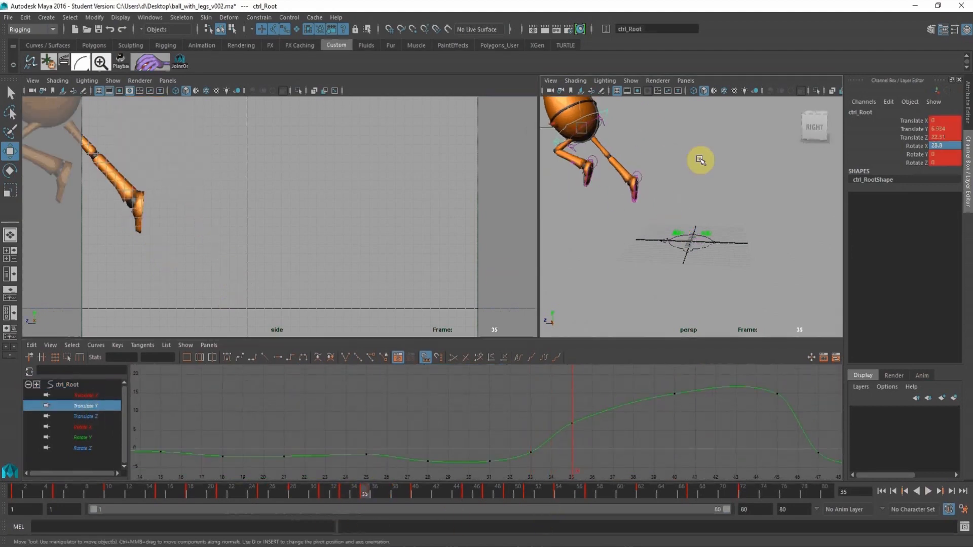
pyautogui.keyDown('alt'); pyautogui.moveTo(701, 162); pyautogui.dragTo(614, 187, button='right'); pyautogui.keyUp('alt')
pyautogui.moveTo(557, 394); pyautogui.dragTo(604, 453)
pyautogui.moveTo(589, 386); pyautogui.dragTo(617, 437)
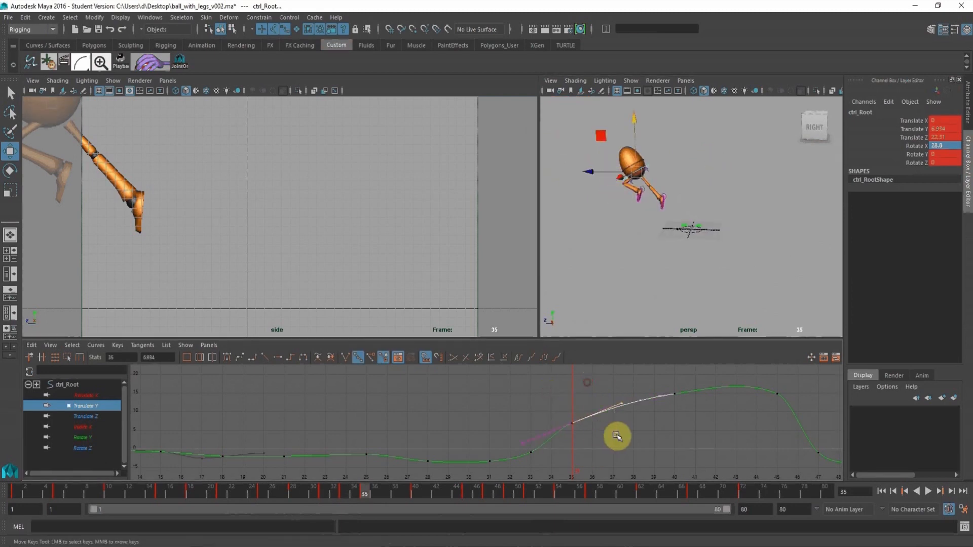
pyautogui.moveTo(616, 427); pyautogui.dragTo(615, 417, button='middle')
pyautogui.keyDown('alt'); pyautogui.moveTo(677, 399); pyautogui.dragTo(416, 468, button='middle'); pyautogui.keyUp('alt')
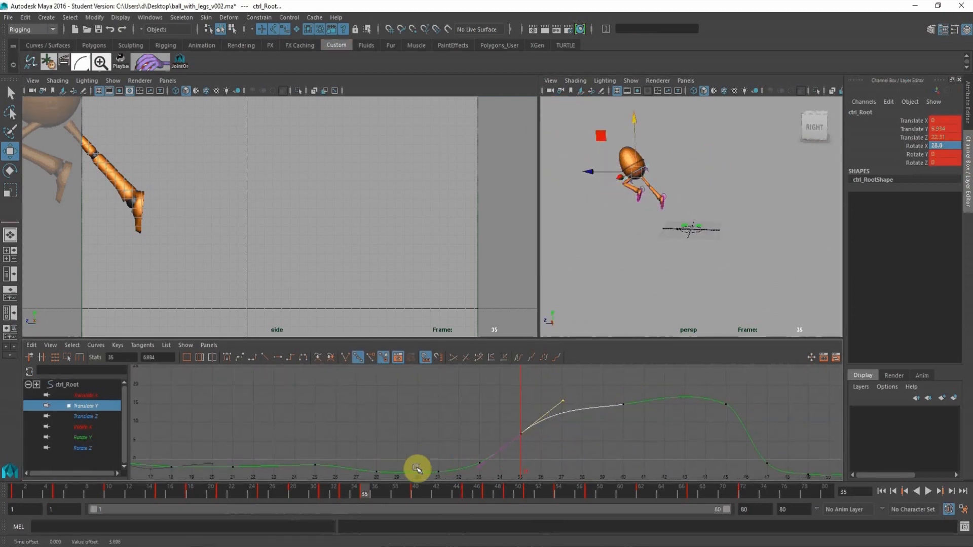
# Raise the root control's Translate Y key at frame 40 to about 17.85 and level its tangents into a rounded jump peak.
pyautogui.click(414, 496)
pyautogui.moveTo(600, 391); pyautogui.dragTo(667, 443)
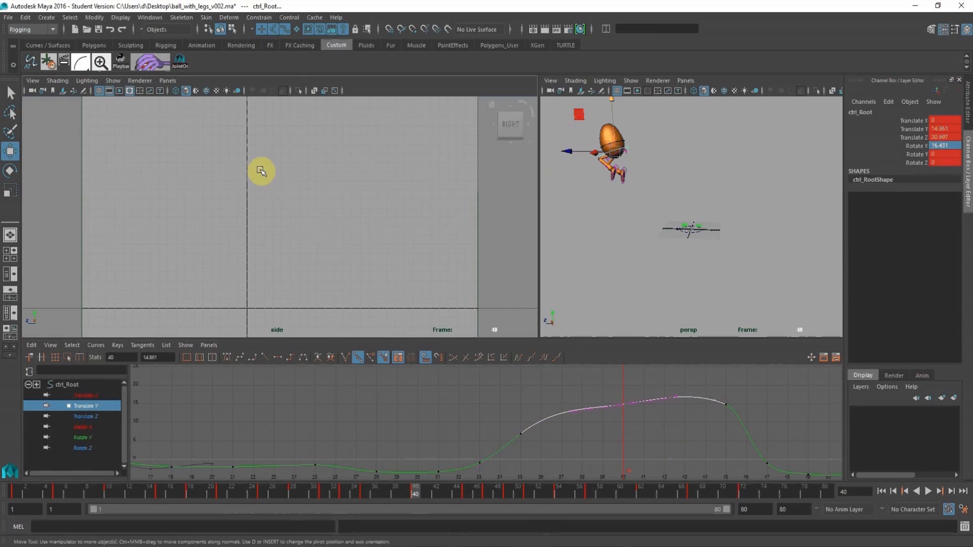
pyautogui.keyDown('alt'); pyautogui.moveTo(260, 170); pyautogui.dragTo(230, 171); pyautogui.keyUp('alt')
pyautogui.keyDown('alt'); pyautogui.moveTo(222, 169); pyautogui.dragTo(482, 257, button='middle'); pyautogui.keyUp('alt')
pyautogui.keyDown('alt'); pyautogui.moveTo(432, 250); pyautogui.dragTo(240, 193, button='right'); pyautogui.keyUp('alt')
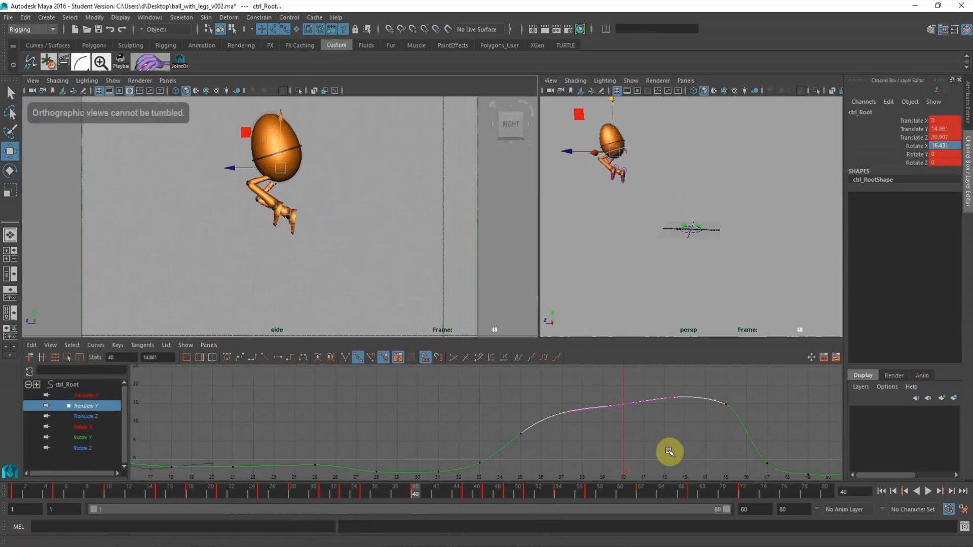
pyautogui.keyDown('alt'); pyautogui.moveTo(657, 411); pyautogui.dragTo(606, 410, button='right'); pyautogui.keyUp('alt')
pyautogui.scroll(5, 517, 421)
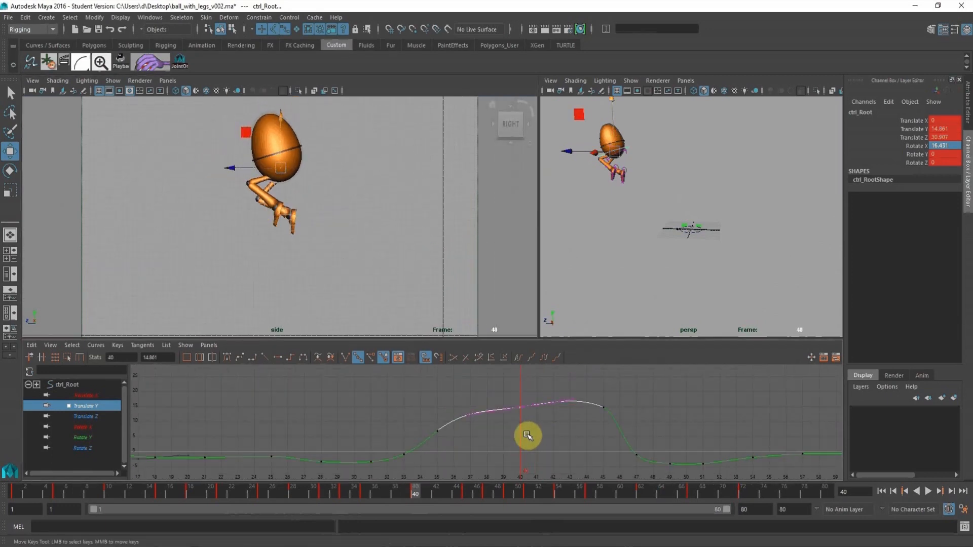
pyautogui.moveTo(526, 437); pyautogui.dragTo(522, 422, button='middle')
pyautogui.moveTo(558, 387)
pyautogui.mouseDown(button='middle')
pyautogui.moveTo(578, 439)
pyautogui.moveTo(564, 399)
pyautogui.mouseUp(button='middle')
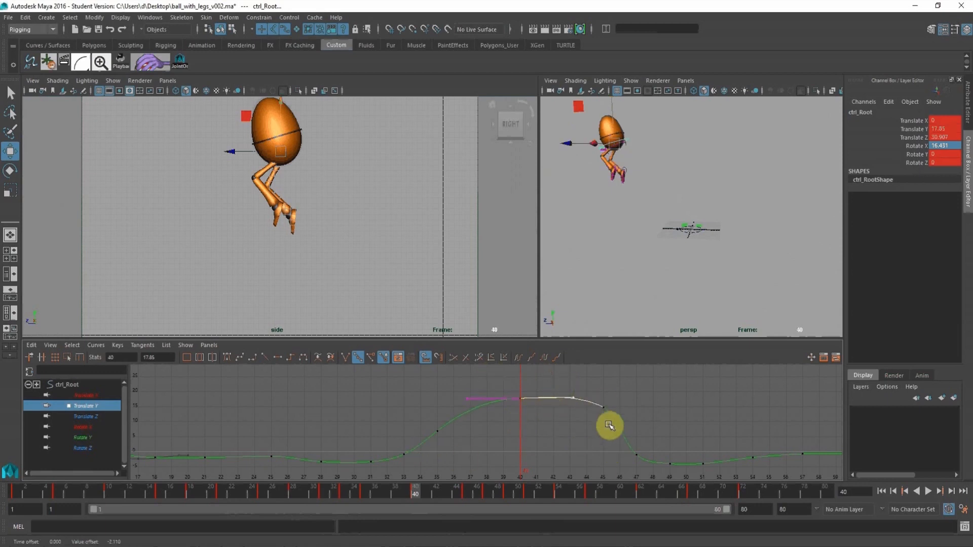
# Lower the root's Translate Y key at frame 45 to about 9.9, steepen its incoming tangent and play back the jump.
pyautogui.click(603, 407)
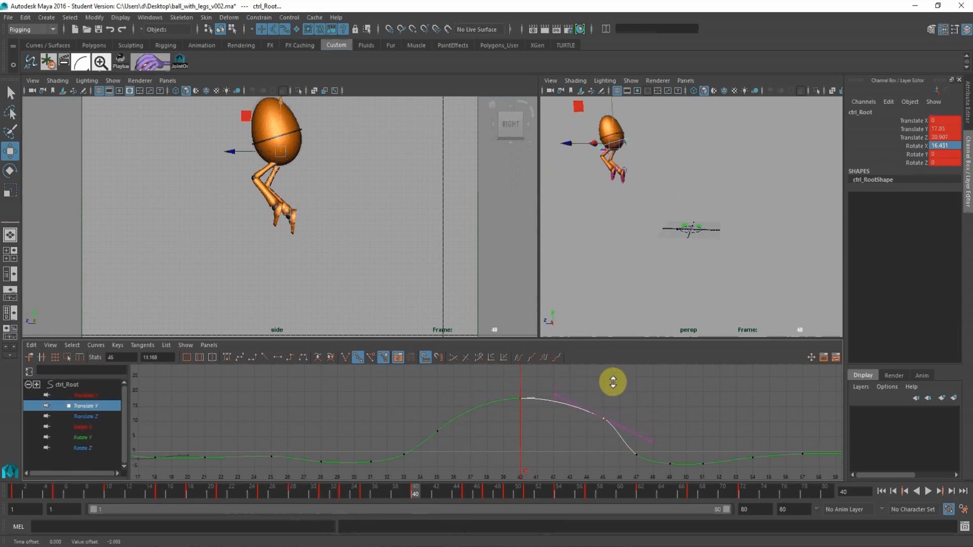
pyautogui.moveTo(550, 379); pyautogui.dragTo(566, 411)
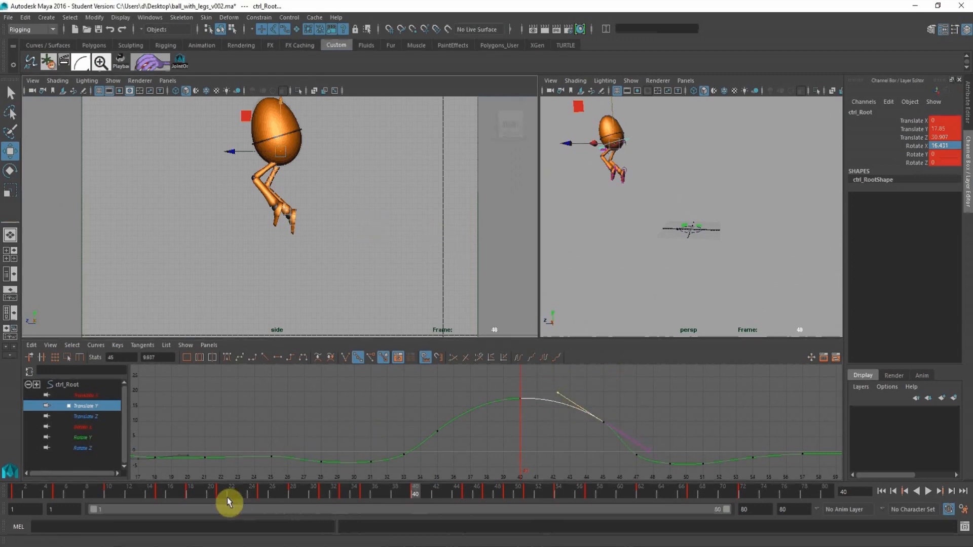
pyautogui.hotkey('alt', 'v')
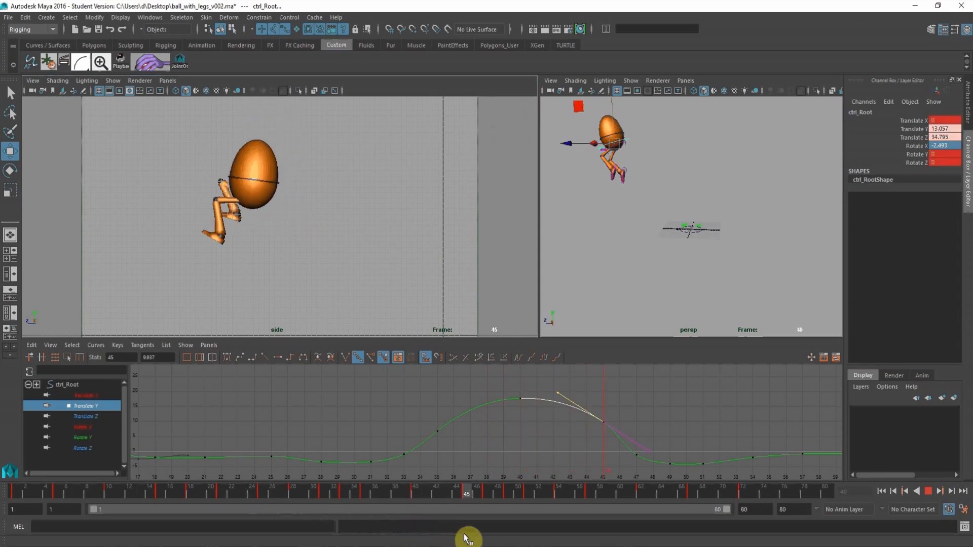
pyautogui.hotkey('alt', 'v')
# Isolate the left leg IK control's Translate Y curve and lower its key at frame 45 to about 14.25.
pyautogui.middleClick(664, 180)
pyautogui.keyDown('alt'); pyautogui.moveTo(648, 173); pyautogui.dragTo(680, 178, button='middle'); pyautogui.keyUp('alt')
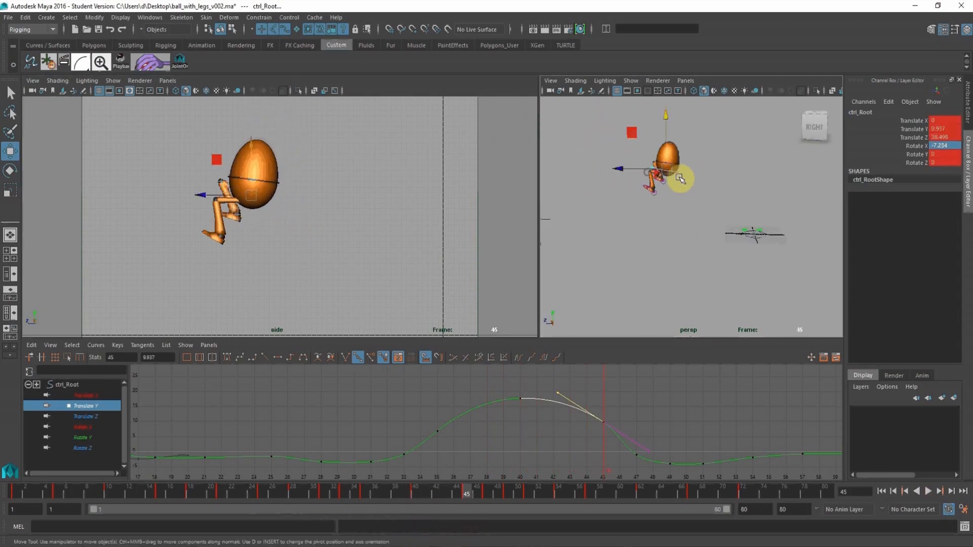
pyautogui.keyDown('alt'); pyautogui.moveTo(665, 174); pyautogui.dragTo(716, 238, button='right'); pyautogui.keyUp('alt')
pyautogui.keyDown('alt'); pyautogui.moveTo(653, 187); pyautogui.dragTo(671, 203, button='middle'); pyautogui.keyUp('alt')
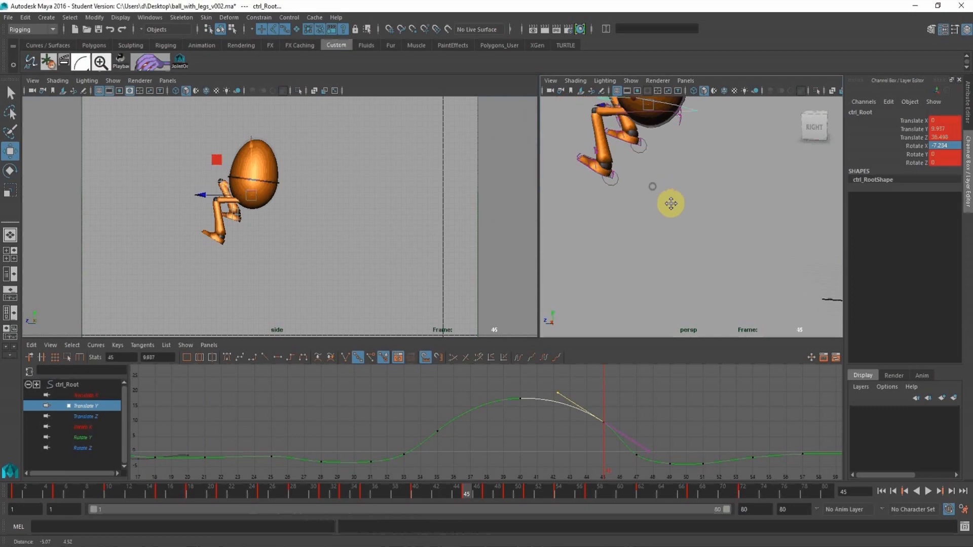
pyautogui.click(615, 183)
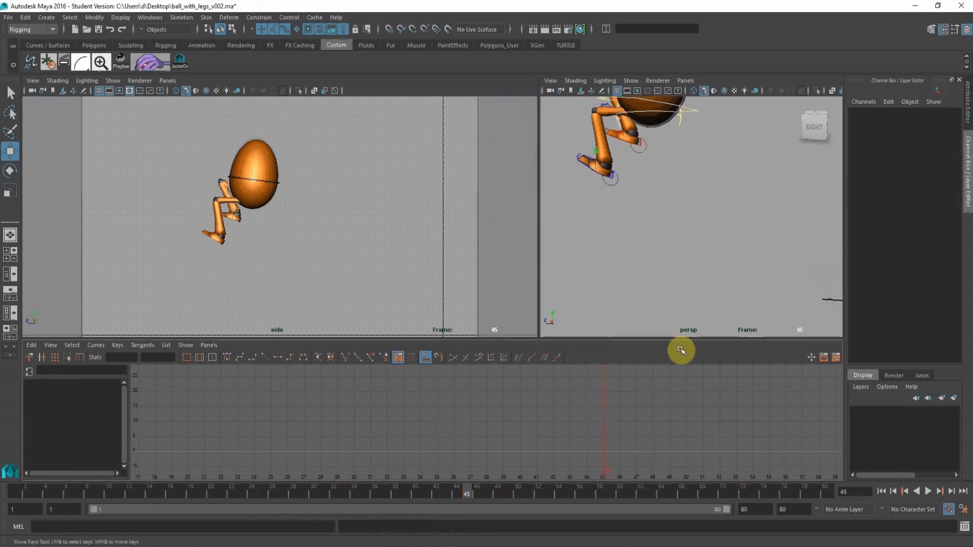
pyautogui.click(613, 186)
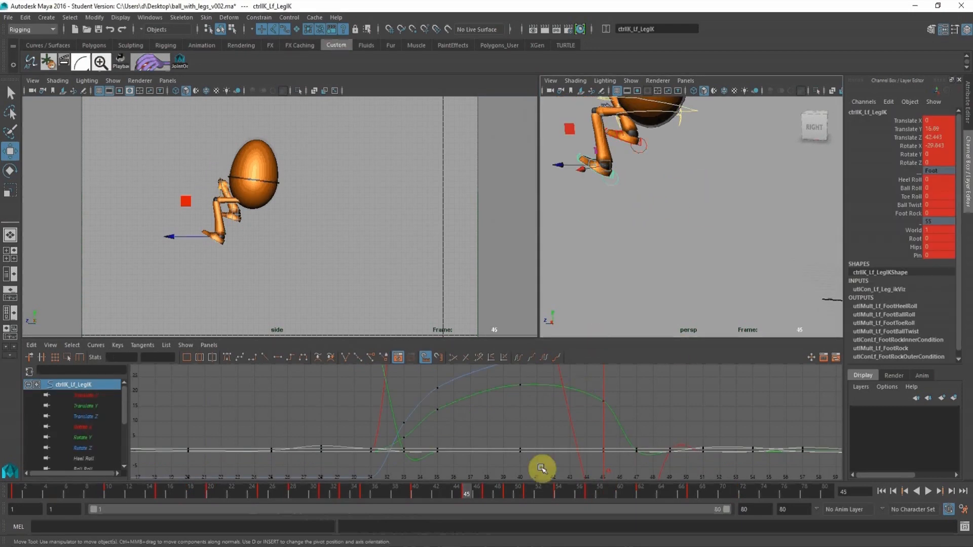
pyautogui.click(97, 405)
pyautogui.click(603, 401)
pyautogui.moveTo(628, 384); pyautogui.dragTo(618, 387, button='middle')
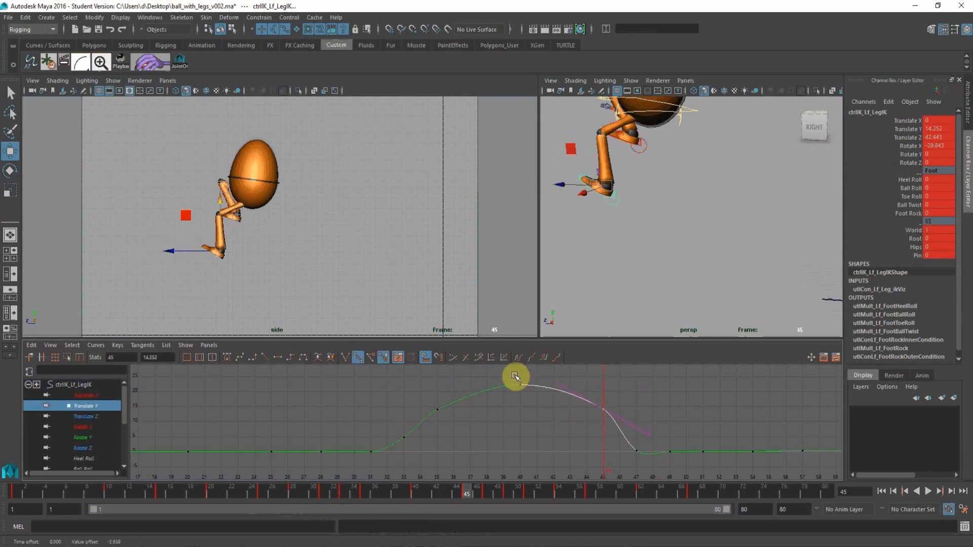
# Steepen the outgoing tangent of the left leg IK's Translate Y key at frame 35 and check the motion through frame 40.
pyautogui.click(366, 496)
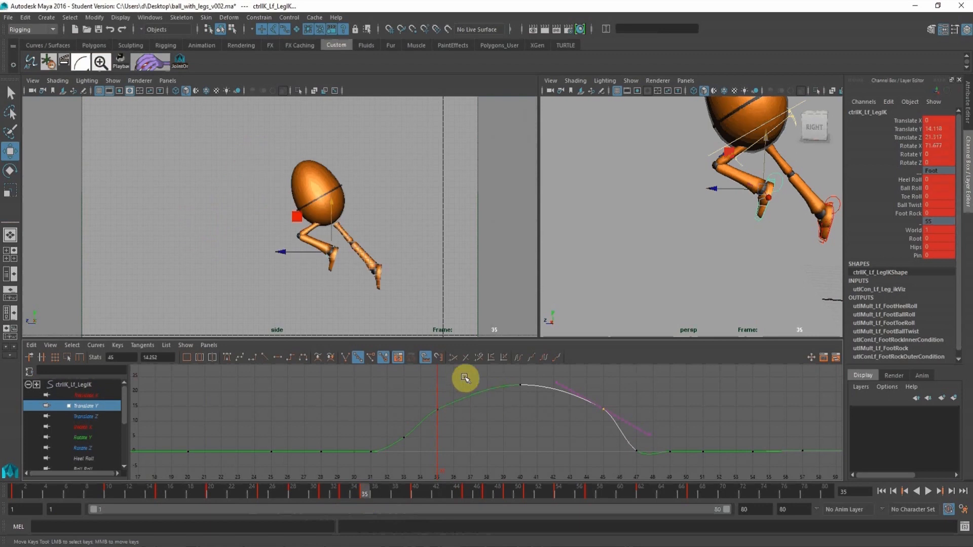
pyautogui.moveTo(449, 395); pyautogui.dragTo(450, 395)
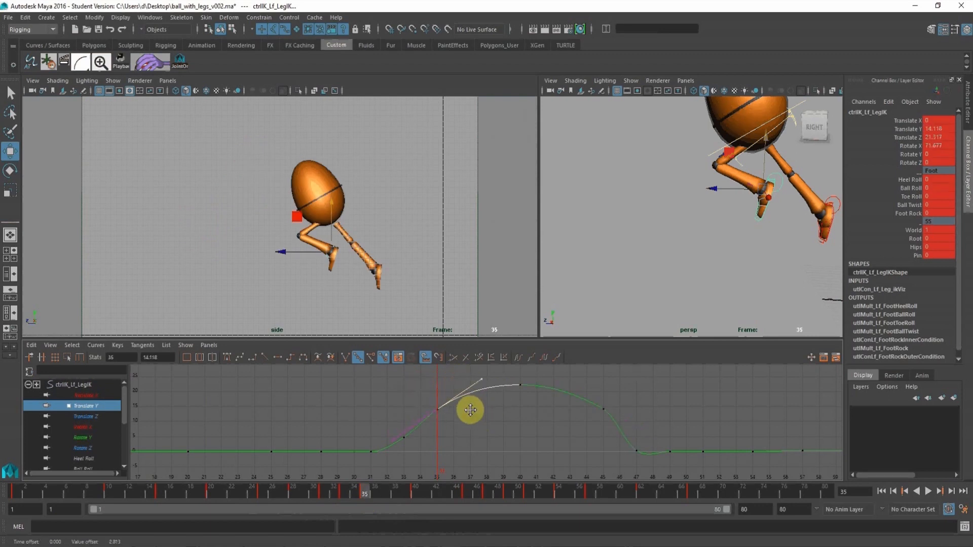
pyautogui.moveTo(374, 495); pyautogui.dragTo(406, 495)
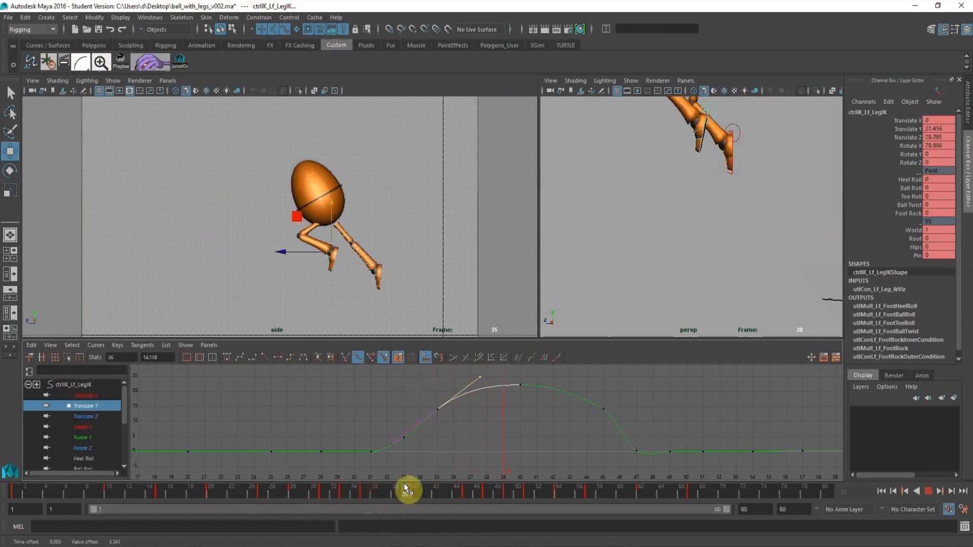
pyautogui.click(415, 494)
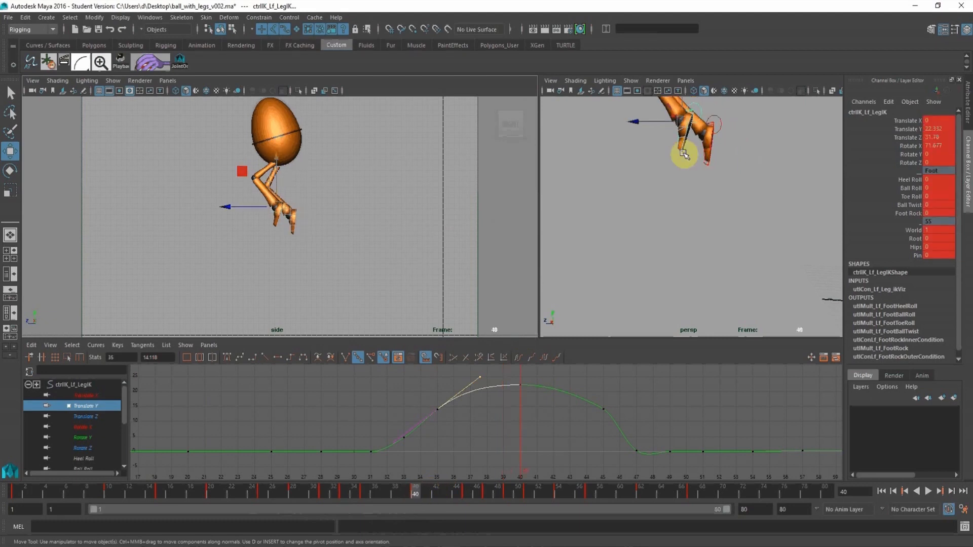
pyautogui.keyDown('alt'); pyautogui.moveTo(684, 151); pyautogui.dragTo(661, 152); pyautogui.keyUp('alt')
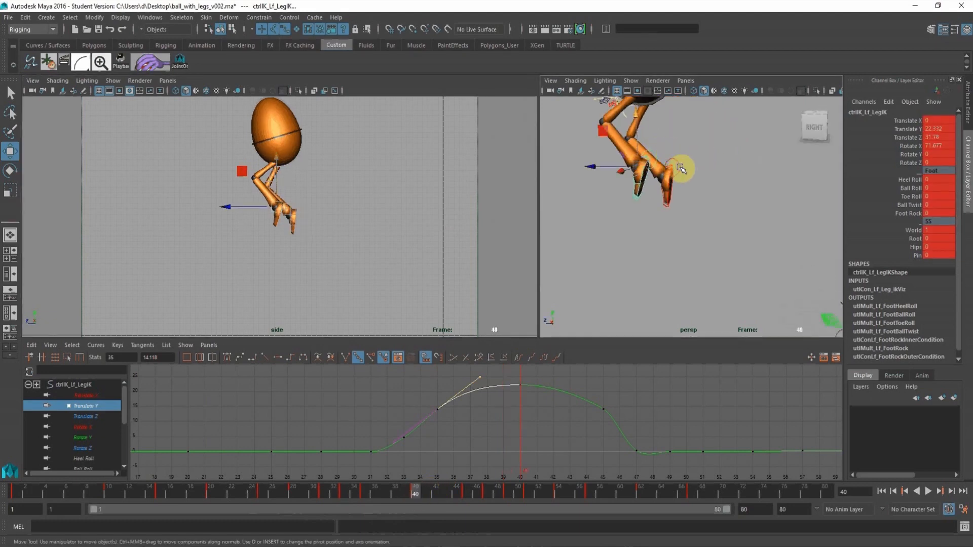
# Isolate the right leg IK control's Translate Y curve and lower its key at frame 45 to about 17.7.
pyautogui.click(681, 168)
pyautogui.click(103, 408)
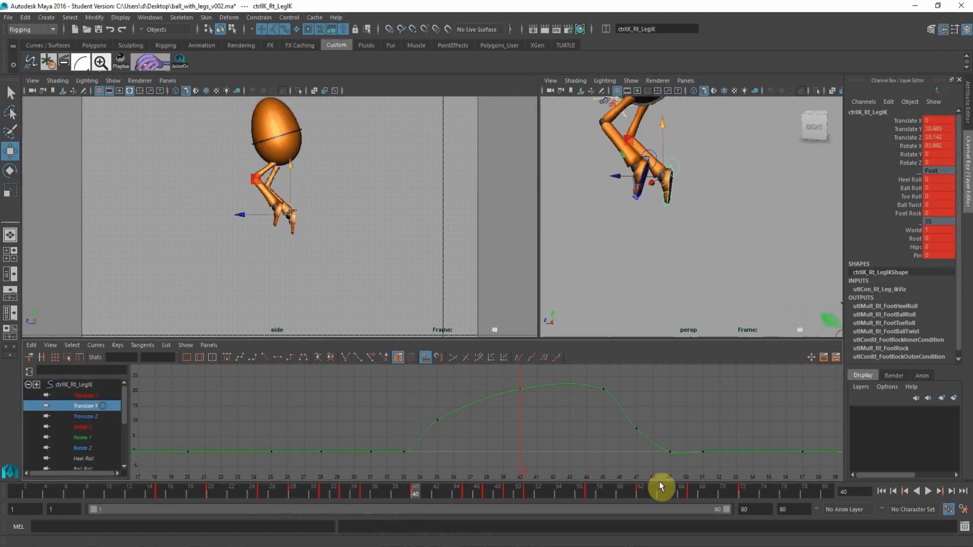
pyautogui.click(466, 492)
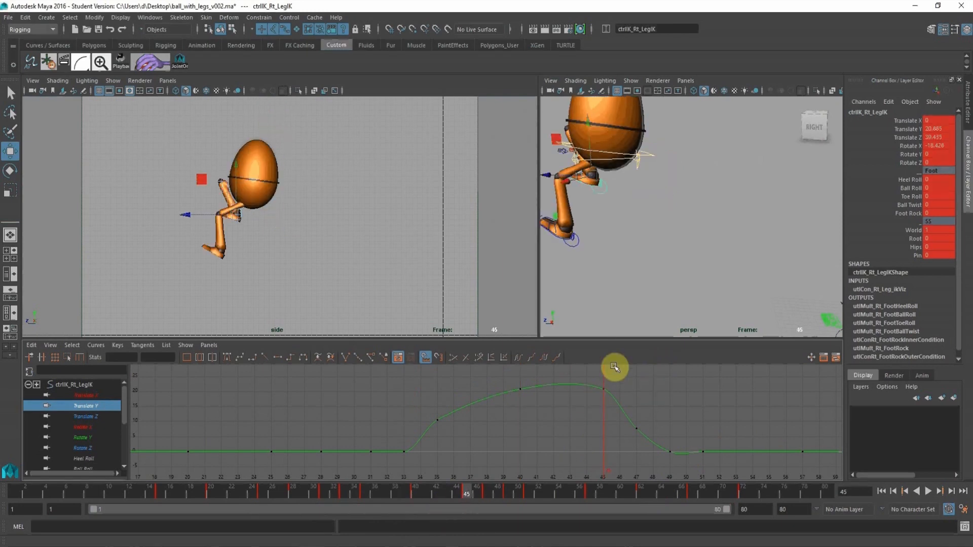
pyautogui.moveTo(594, 372); pyautogui.dragTo(610, 410)
pyautogui.moveTo(623, 373); pyautogui.dragTo(596, 371, button='middle')
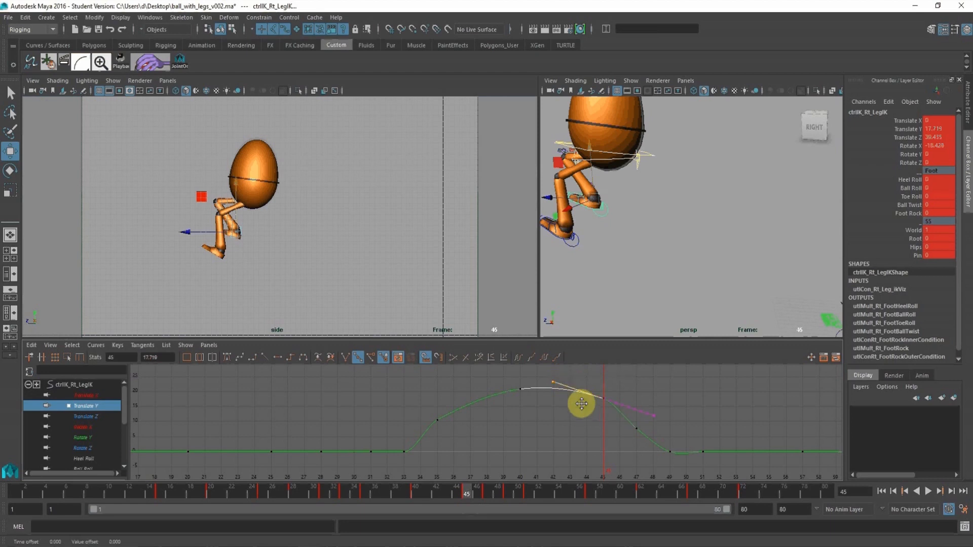
# Steepen the outgoing tangent of the right leg IK's Translate Y key at frame 35 so the foot rises faster.
pyautogui.moveTo(429, 420); pyautogui.dragTo(446, 432)
pyautogui.moveTo(467, 391); pyautogui.dragTo(489, 419)
pyautogui.moveTo(488, 418); pyautogui.dragTo(483, 409, button='middle')
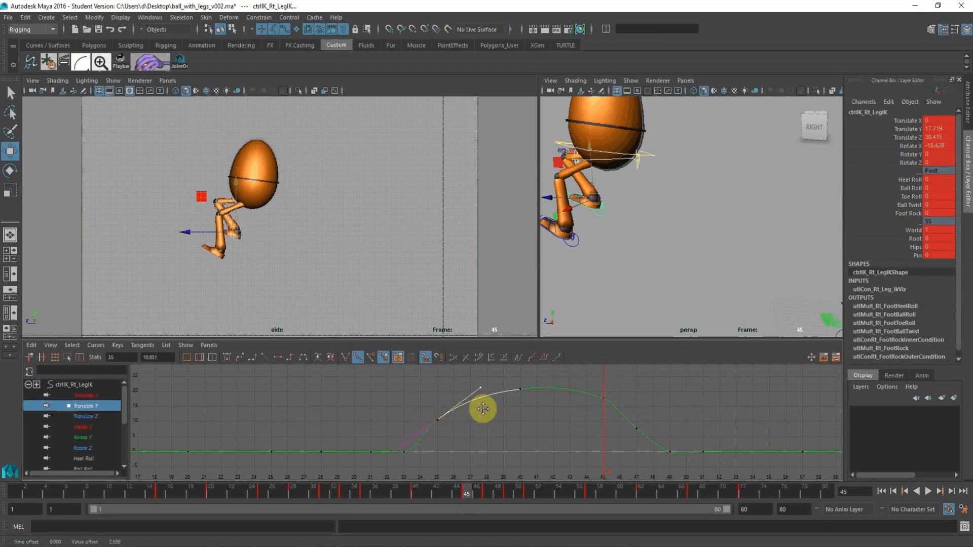
# Raise the right leg IK's Translate Y key at frame 40 to about 22.8 and flatten its tangents.
pyautogui.click(415, 493)
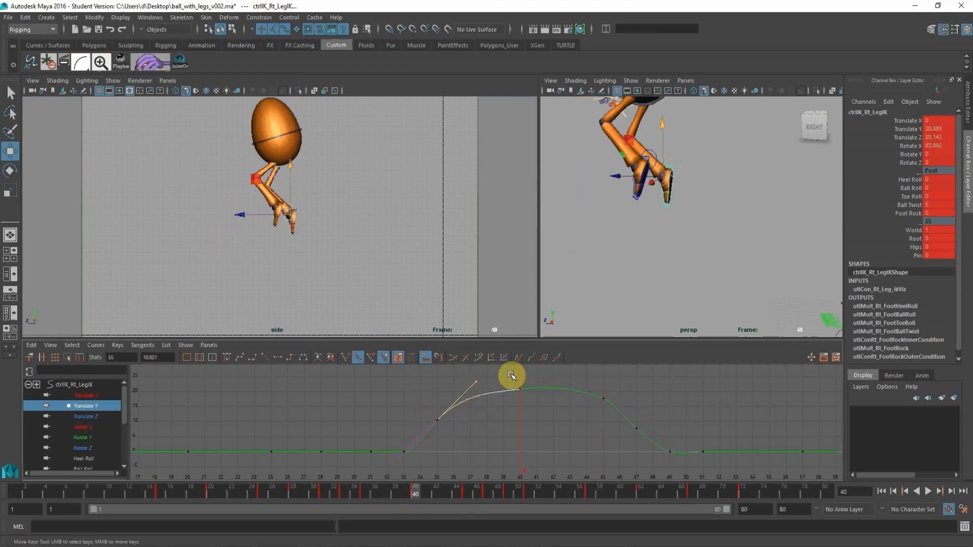
pyautogui.moveTo(513, 376); pyautogui.dragTo(521, 423)
pyautogui.moveTo(521, 424); pyautogui.dragTo(517, 413, button='middle')
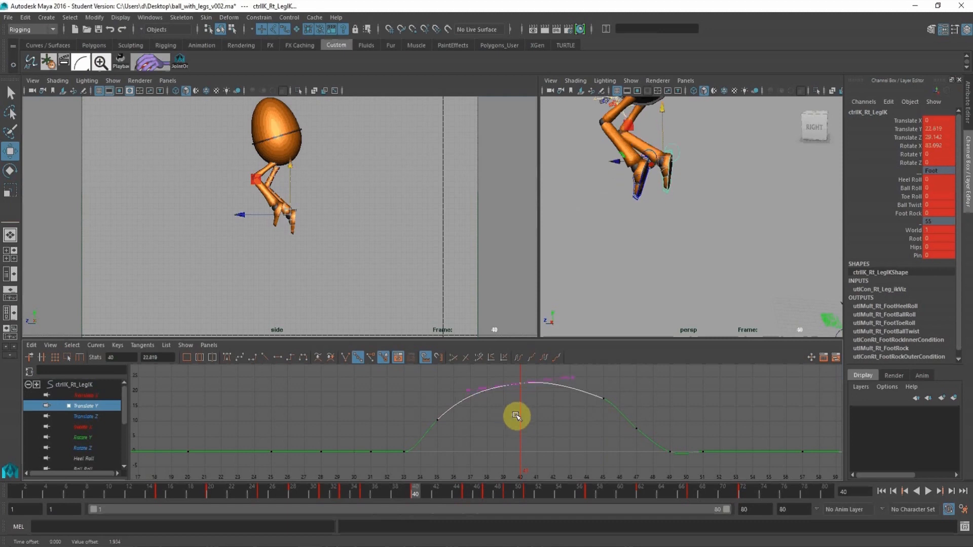
pyautogui.click(276, 359)
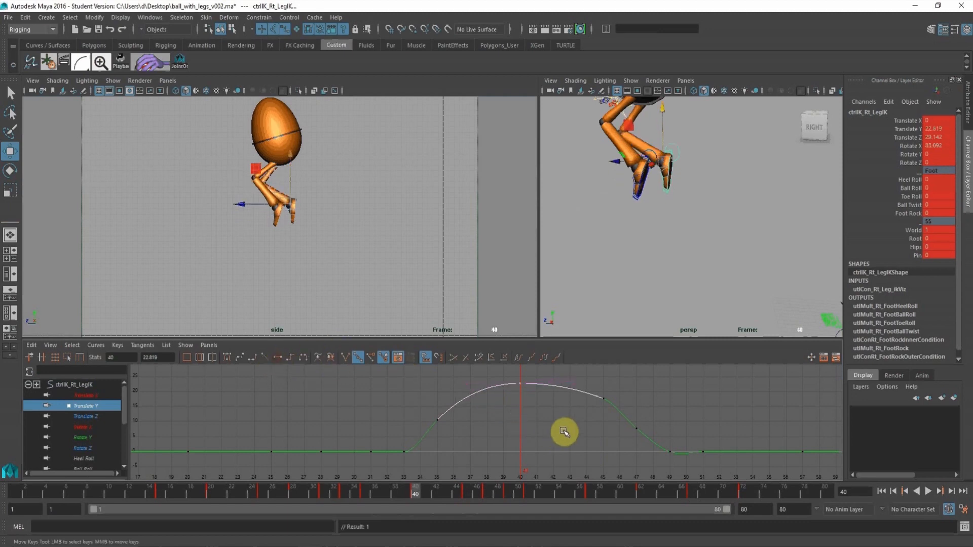
pyautogui.keyDown('alt'); pyautogui.keyDown('shift'); pyautogui.moveTo(563, 428); pyautogui.dragTo(526, 427, button='right'); pyautogui.keyUp('shift'); pyautogui.keyUp('alt')
pyautogui.moveTo(417, 488); pyautogui.dragTo(488, 502)
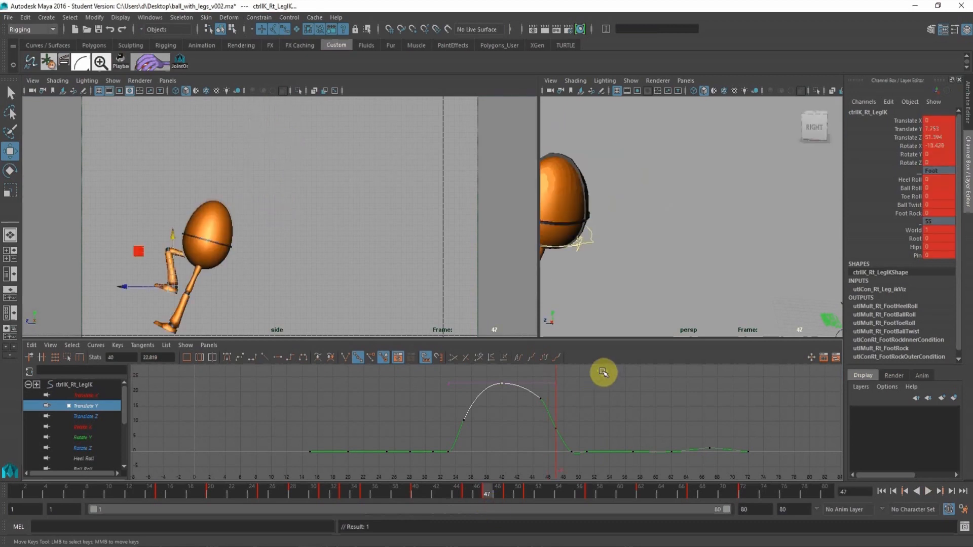
# Lower the right leg IK's Translate Y key at frame 45 to about 16.9, steepen its outgoing tangent and review the jump through frame 49.
pyautogui.keyDown('alt'); pyautogui.moveTo(604, 373); pyautogui.dragTo(619, 408, button='right'); pyautogui.keyUp('alt')
pyautogui.click(465, 495)
pyautogui.moveTo(622, 383); pyautogui.dragTo(639, 407)
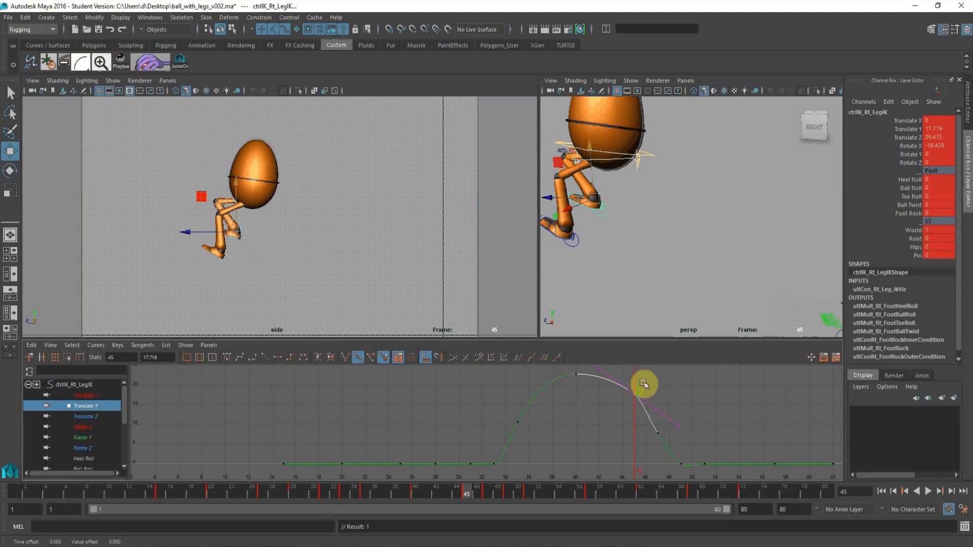
pyautogui.moveTo(643, 384); pyautogui.dragTo(671, 393, button='middle')
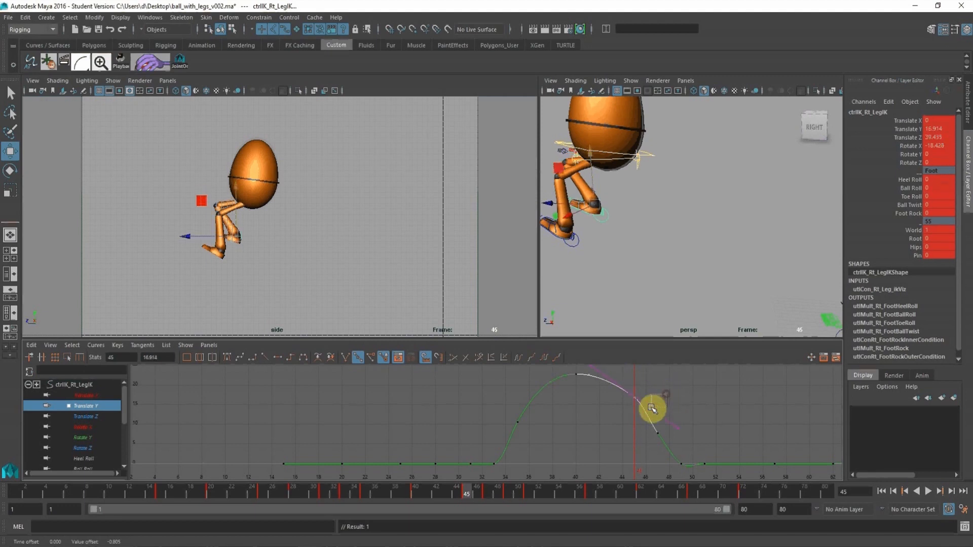
pyautogui.click(652, 409)
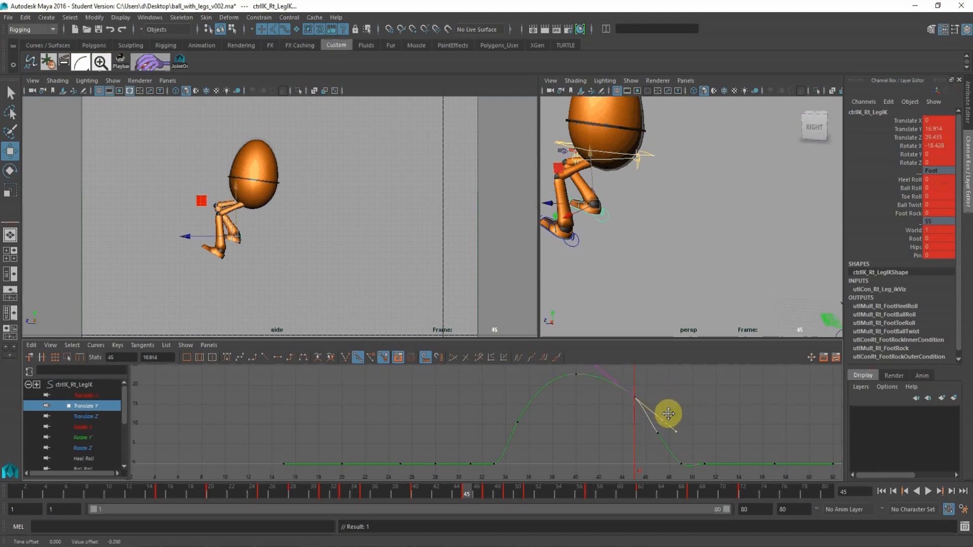
pyautogui.keyDown('alt'); pyautogui.click(369, 265); pyautogui.keyUp('alt')
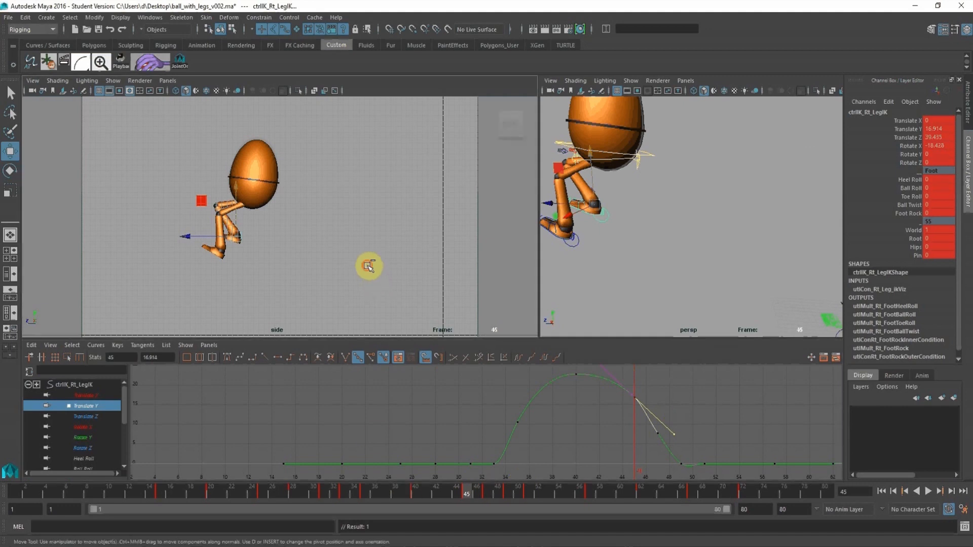
pyautogui.click(338, 494)
pyautogui.hotkey('alt', 'v')
pyautogui.moveTo(404, 495); pyautogui.dragTo(508, 503)
# Flatten the tangents of the left leg IK control's keys at frames 49 and 51 and check the landing between frames 47 and 49.
pyautogui.keyDown('alt'); pyautogui.click(680, 278); pyautogui.keyUp('alt')
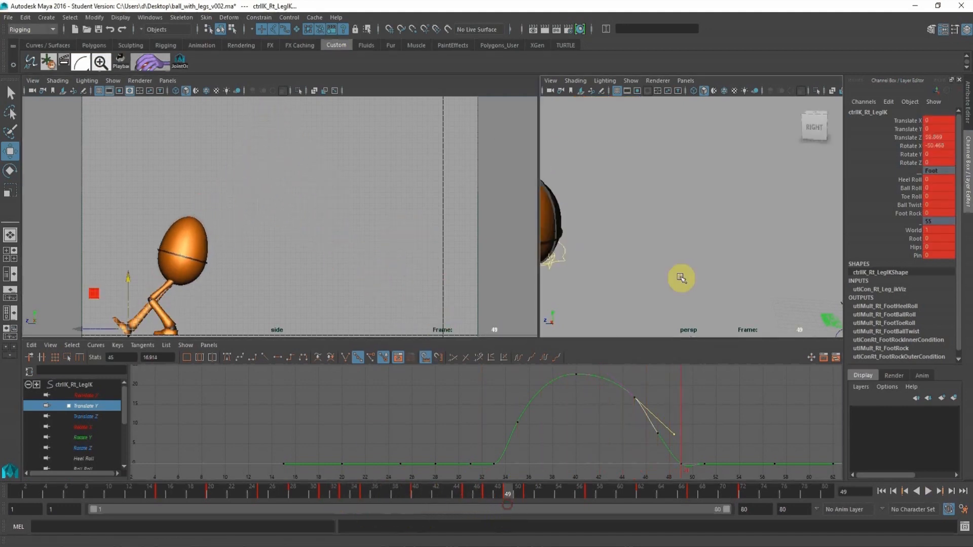
pyautogui.keyDown('alt'); pyautogui.moveTo(644, 271); pyautogui.dragTo(741, 221, button='middle'); pyautogui.keyUp('alt')
pyautogui.click(697, 252)
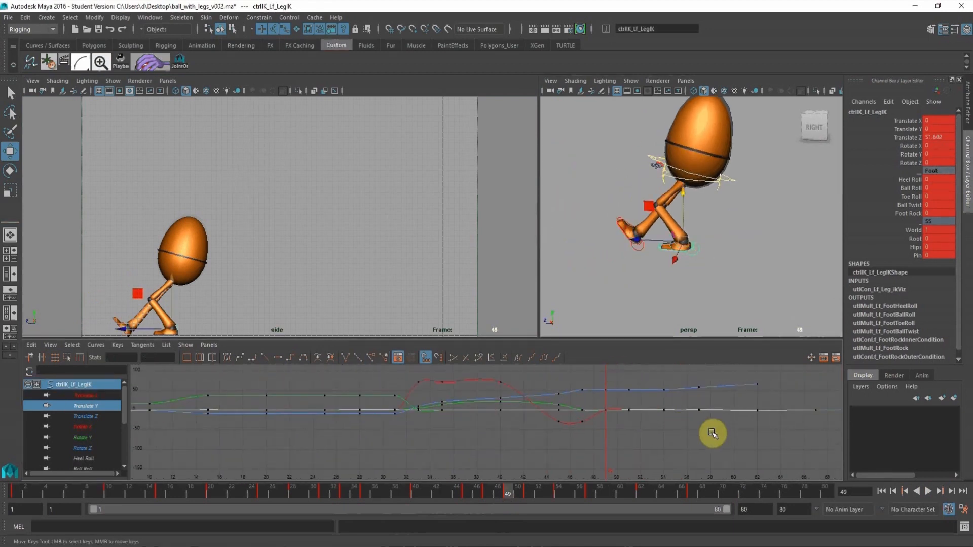
pyautogui.moveTo(659, 439); pyautogui.dragTo(598, 373)
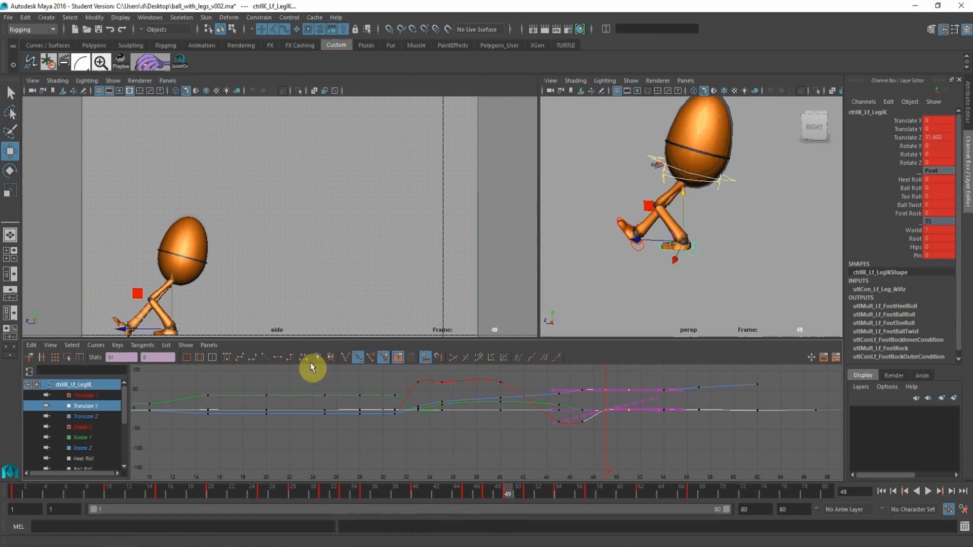
pyautogui.click(282, 362)
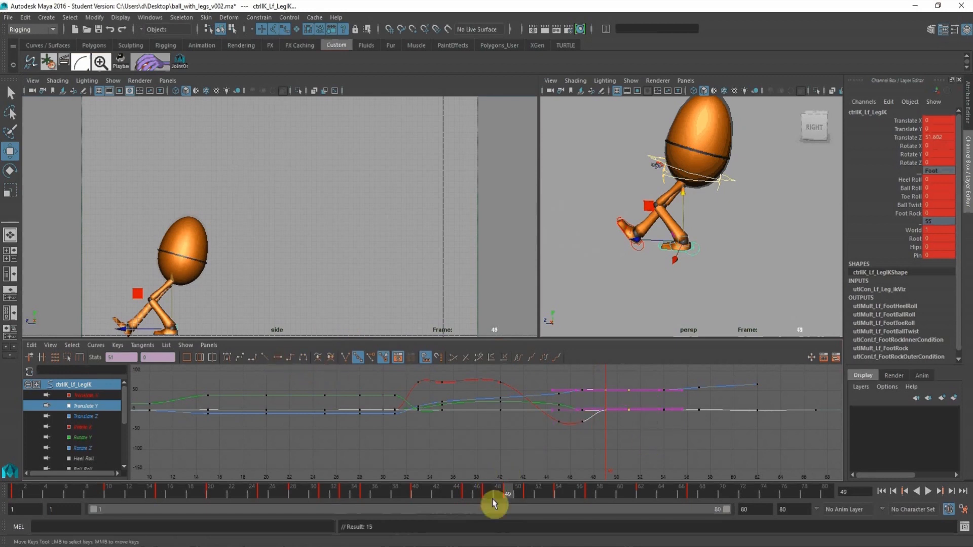
pyautogui.moveTo(492, 500); pyautogui.dragTo(489, 490)
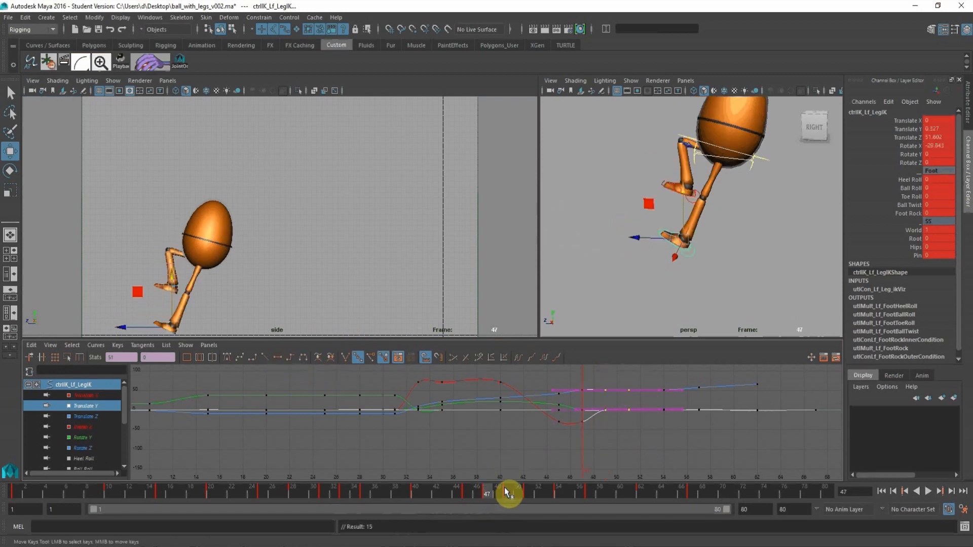
pyautogui.click(508, 490)
pyautogui.rightClick(389, 223)
pyautogui.keyDown('alt'); pyautogui.moveTo(634, 219); pyautogui.dragTo(645, 219, button='middle'); pyautogui.keyUp('alt')
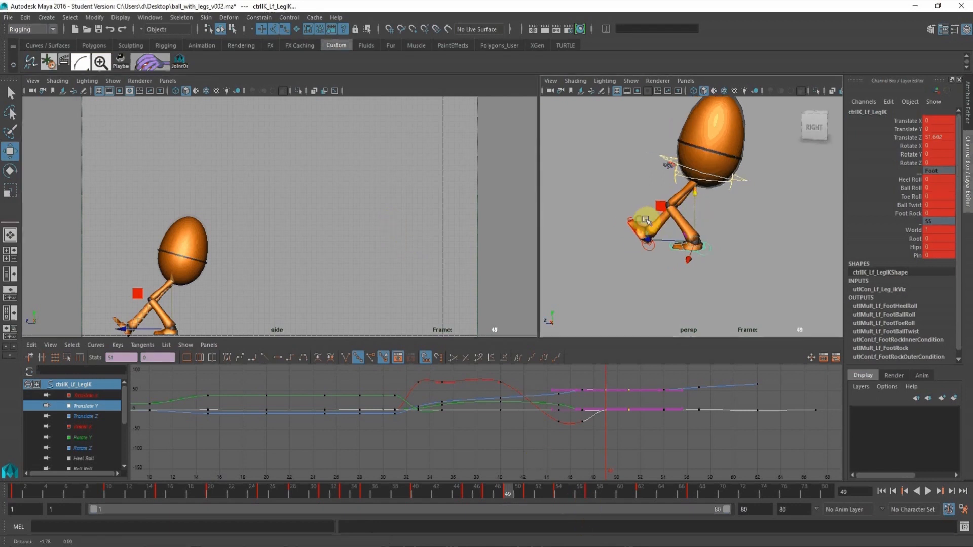
# Key the right toe control's rotations at 0 at frame 49.
pyautogui.keyDown('alt'); pyautogui.moveTo(646, 220); pyautogui.dragTo(670, 246, button='right'); pyautogui.keyUp('alt')
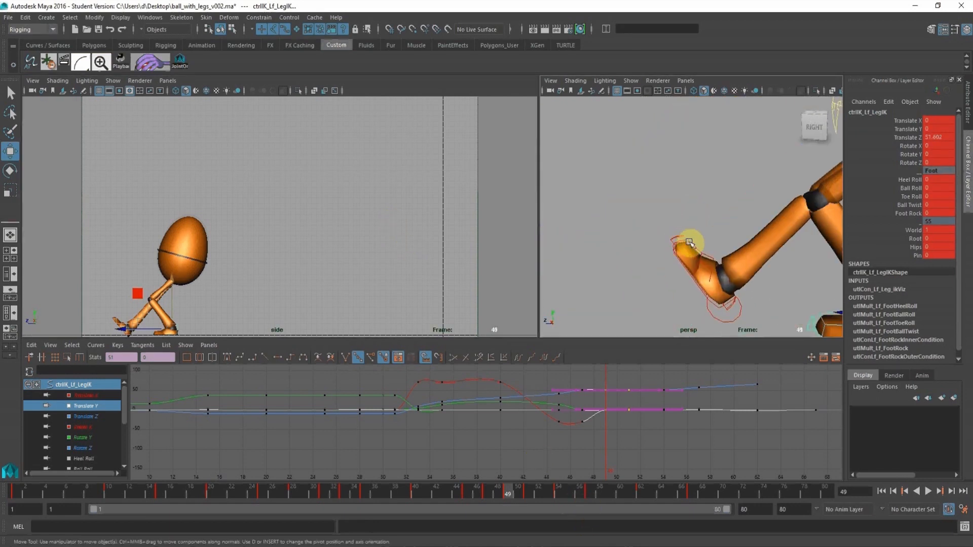
pyautogui.click(690, 242)
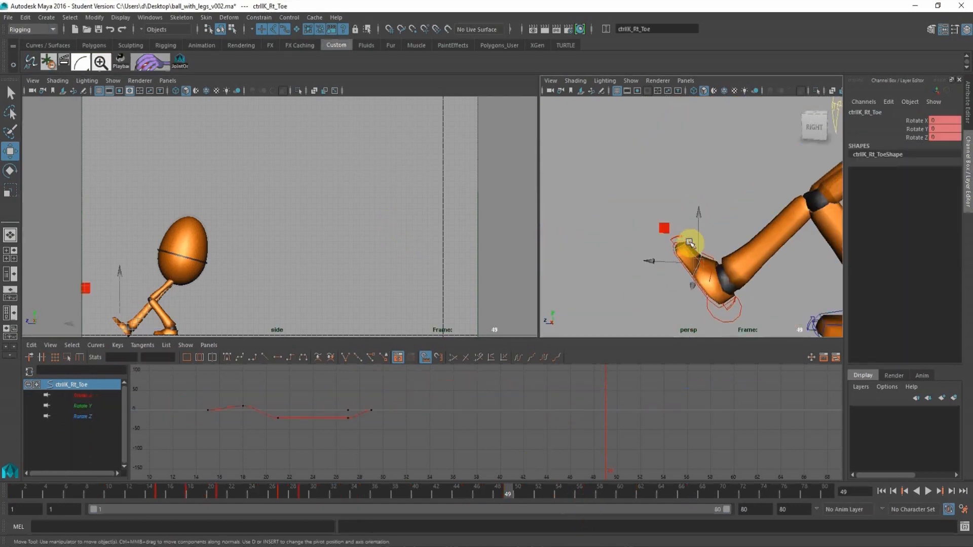
pyautogui.click(739, 315)
# At frame 47, rotate the right toe control to a Rotate X of about -28.7.
pyautogui.click(490, 490)
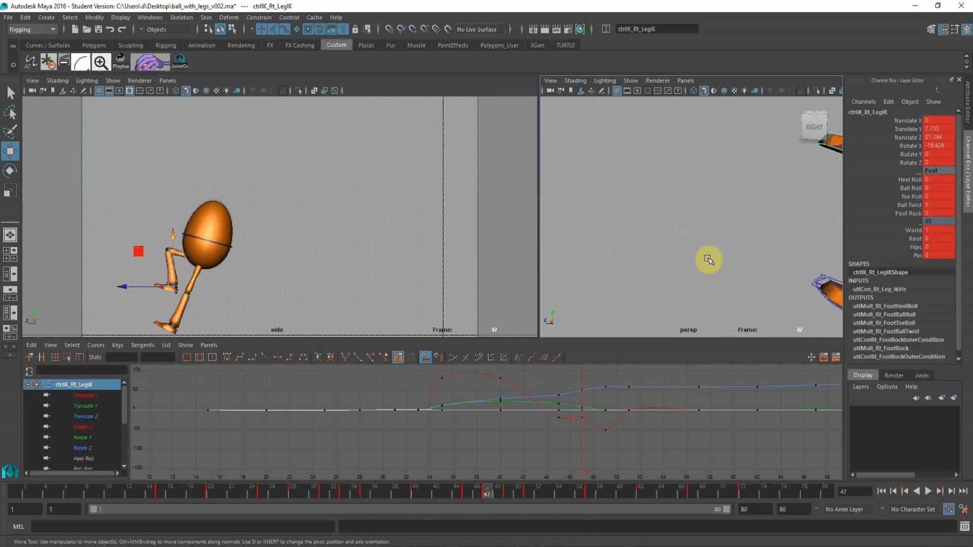
pyautogui.keyDown('alt'); pyautogui.moveTo(739, 187); pyautogui.dragTo(686, 205, button='middle'); pyautogui.keyUp('alt')
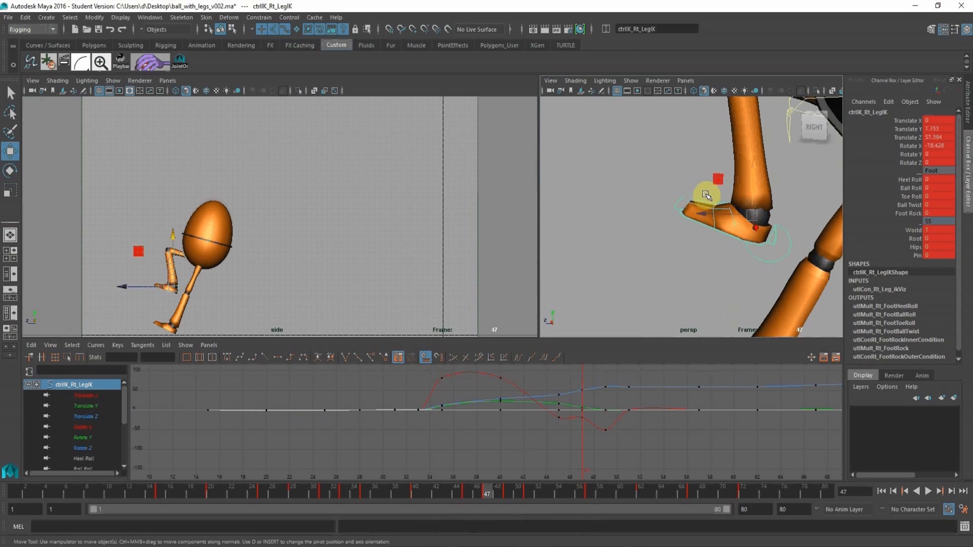
pyautogui.click(701, 204)
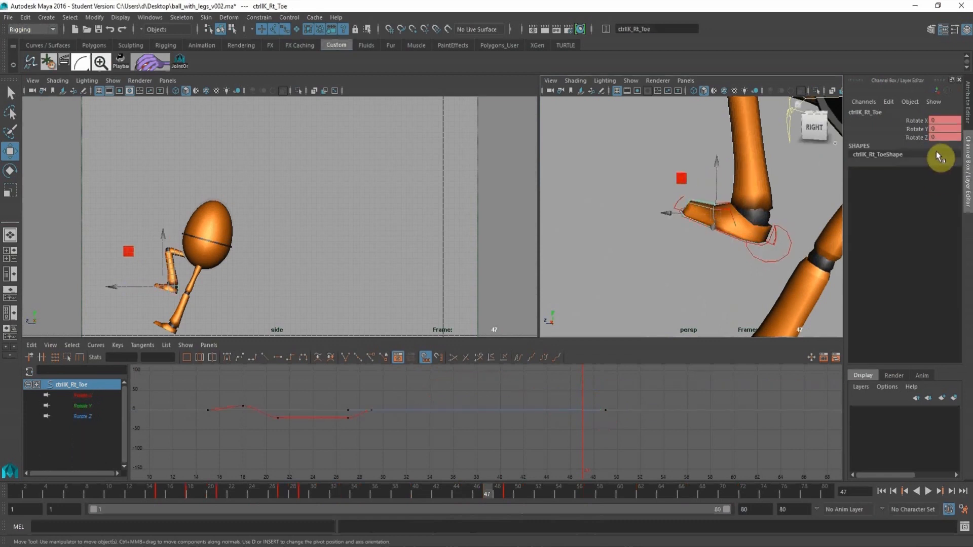
pyautogui.click(918, 122)
pyautogui.moveTo(732, 172); pyautogui.dragTo(757, 188)
pyautogui.hotkey('ctrl', 'z')
pyautogui.click(923, 123)
pyautogui.keyDown('alt'); pyautogui.moveTo(748, 314); pyautogui.dragTo(714, 205, button='middle'); pyautogui.keyUp('alt')
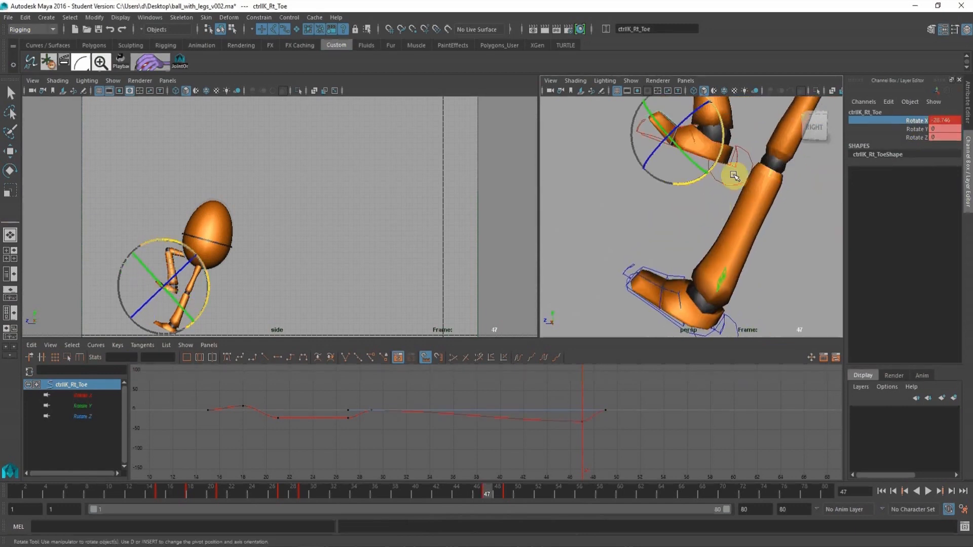
# Key the right toe control's interpolated Rotate X at frame 45.
pyautogui.click(732, 174)
pyautogui.click(467, 490)
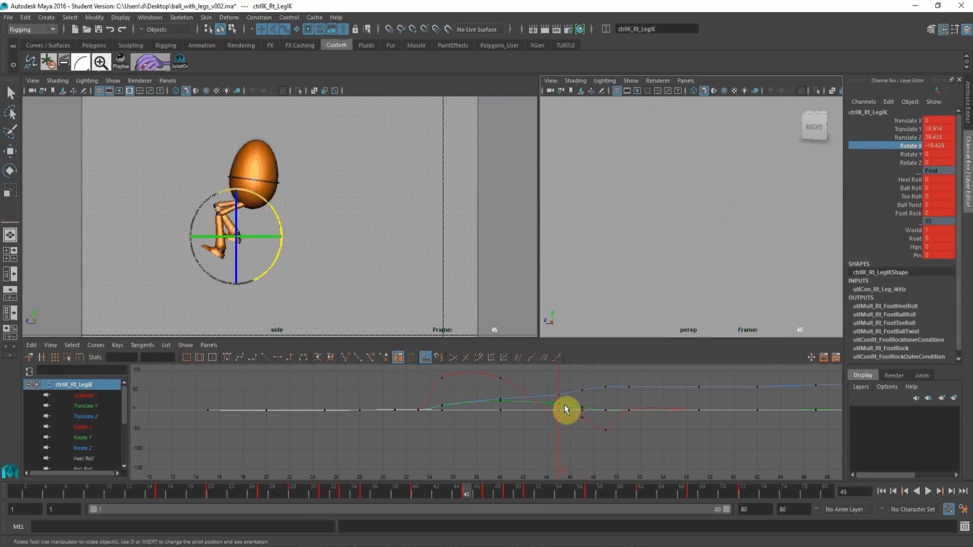
pyautogui.keyDown('alt'); pyautogui.moveTo(643, 250); pyautogui.dragTo(572, 248, button='middle'); pyautogui.keyUp('alt')
pyautogui.keyDown('alt'); pyautogui.moveTo(580, 189); pyautogui.dragTo(549, 248, button='right'); pyautogui.keyUp('alt')
pyautogui.keyDown('alt'); pyautogui.moveTo(585, 208); pyautogui.dragTo(628, 254, button='right'); pyautogui.keyUp('alt')
pyautogui.keyDown('alt'); pyautogui.moveTo(659, 256); pyautogui.dragTo(598, 227, button='middle'); pyautogui.keyUp('alt')
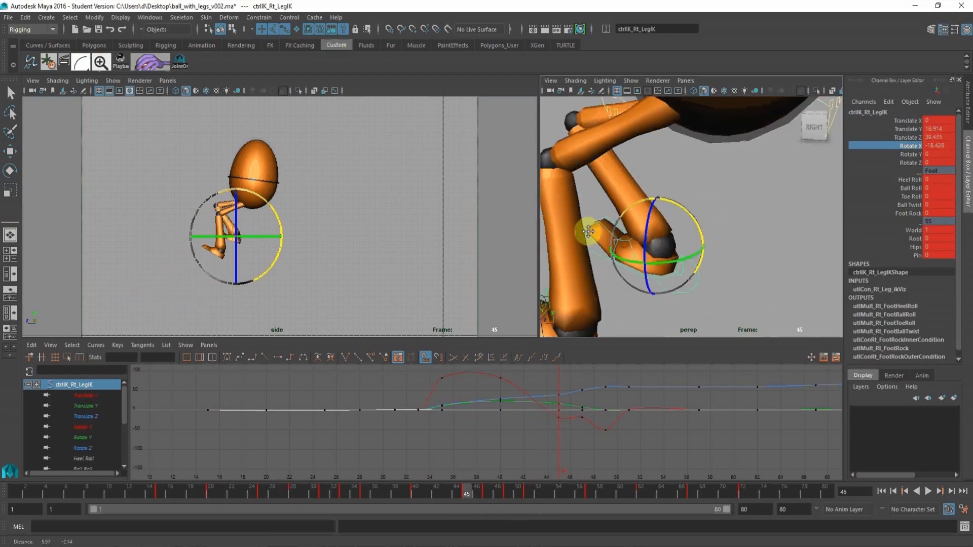
pyautogui.keyDown('alt'); pyautogui.moveTo(598, 227); pyautogui.dragTo(589, 217); pyautogui.keyUp('alt')
pyautogui.click(593, 202)
pyautogui.press('w')
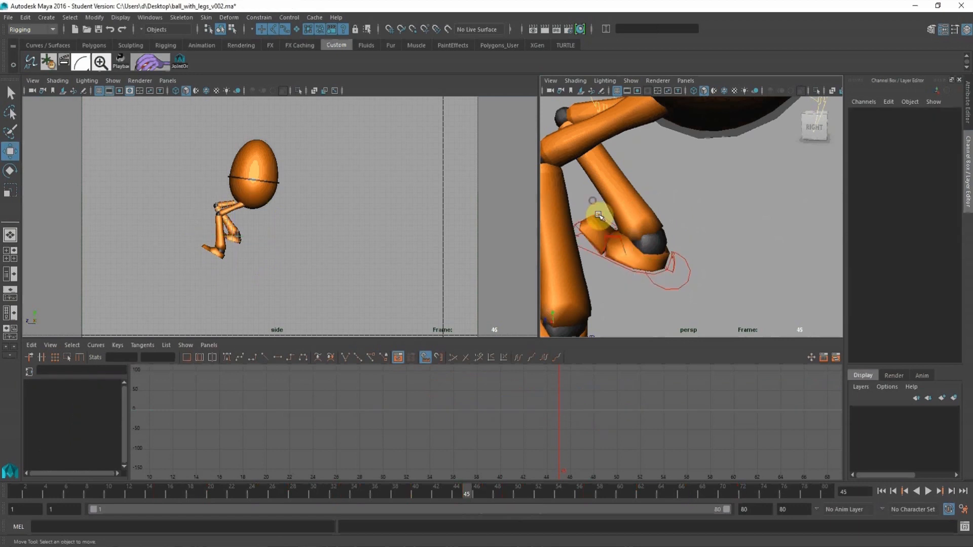
pyautogui.click(598, 217)
pyautogui.press('e')
pyautogui.click(908, 120)
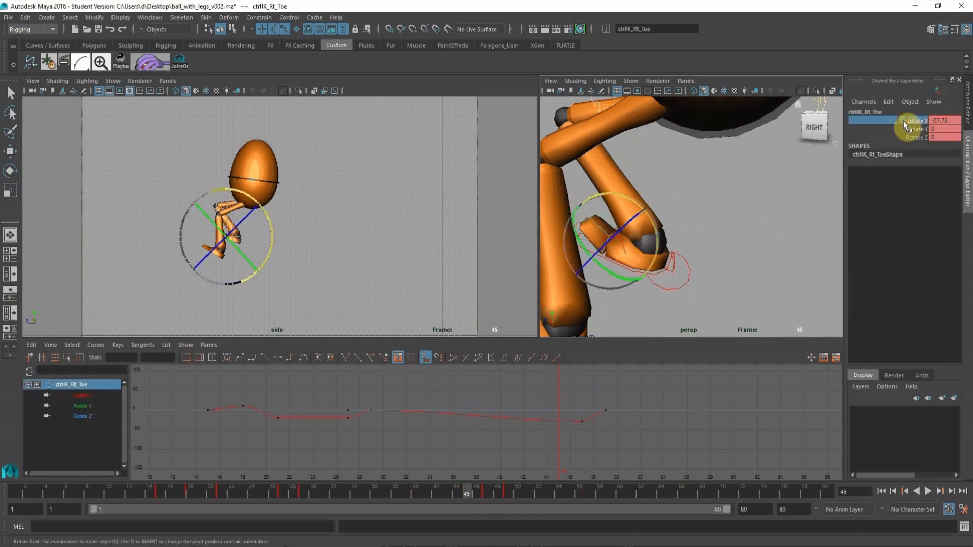
pyautogui.rightClick(908, 122)
pyautogui.click(910, 142)
pyautogui.keyDown('alt'); pyautogui.moveTo(751, 254); pyautogui.dragTo(706, 242, button='right'); pyautogui.keyUp('alt')
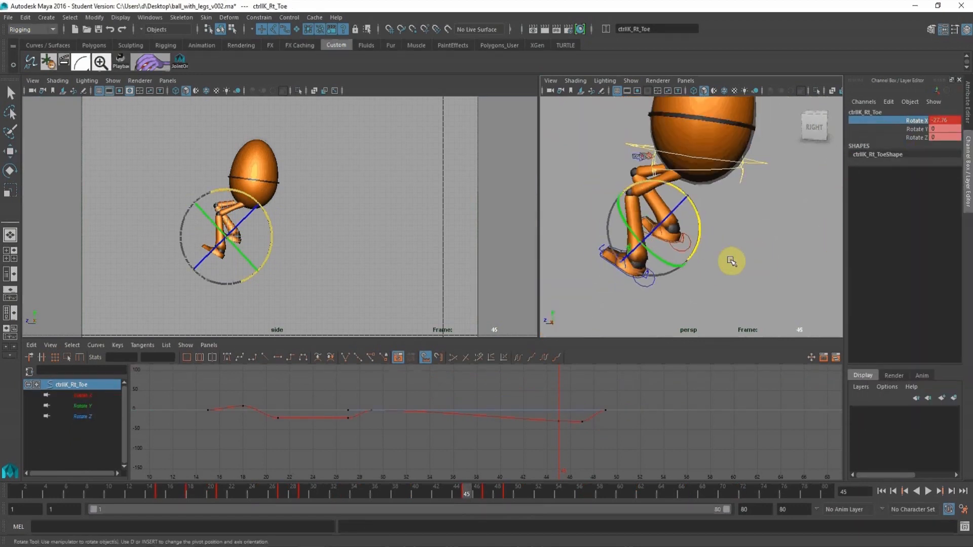
# At frame 40, rotate the right toe control to a Rotate X of about 14.6 and key it.
pyautogui.click(733, 258)
pyautogui.press('w')
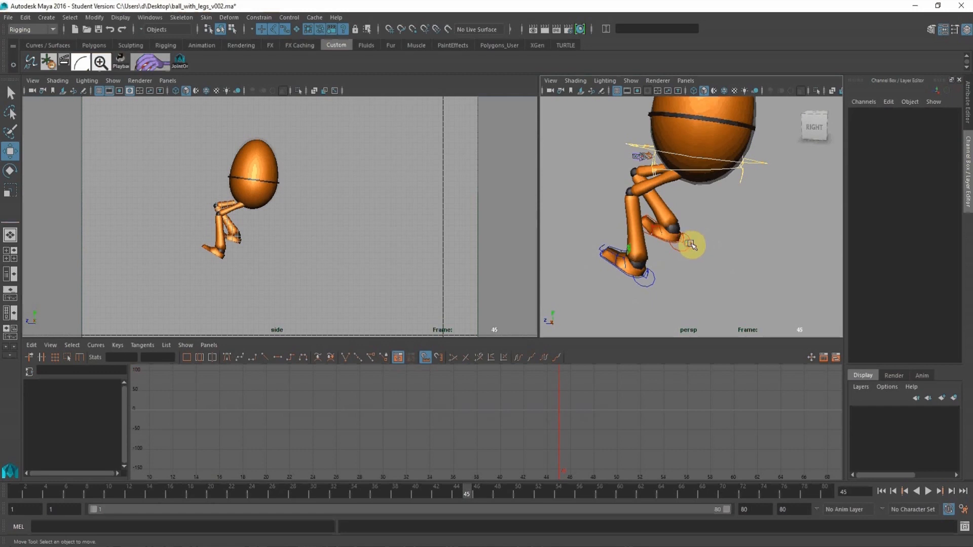
pyautogui.click(690, 245)
pyautogui.click(418, 491)
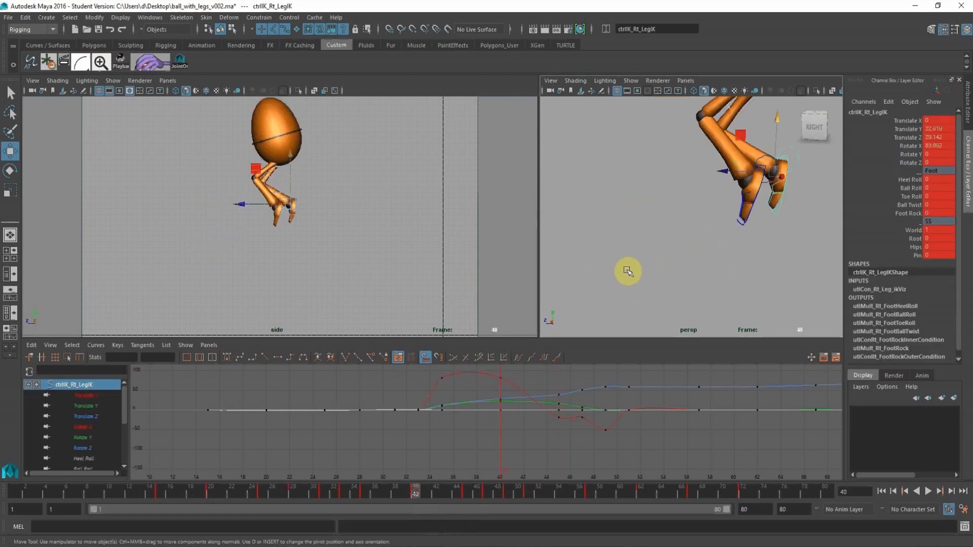
pyautogui.scroll(5, 626, 253)
pyautogui.keyDown('alt'); pyautogui.moveTo(630, 245); pyautogui.dragTo(741, 278, button='middle'); pyautogui.keyUp('alt')
pyautogui.keyDown('alt'); pyautogui.moveTo(608, 304); pyautogui.dragTo(656, 237, button='middle'); pyautogui.keyUp('alt')
pyautogui.click(708, 268)
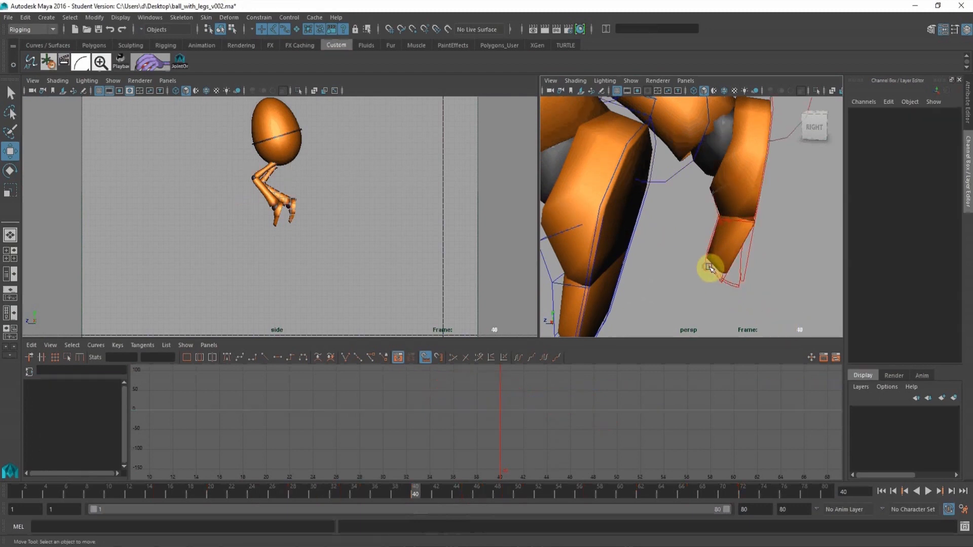
pyautogui.click(711, 246)
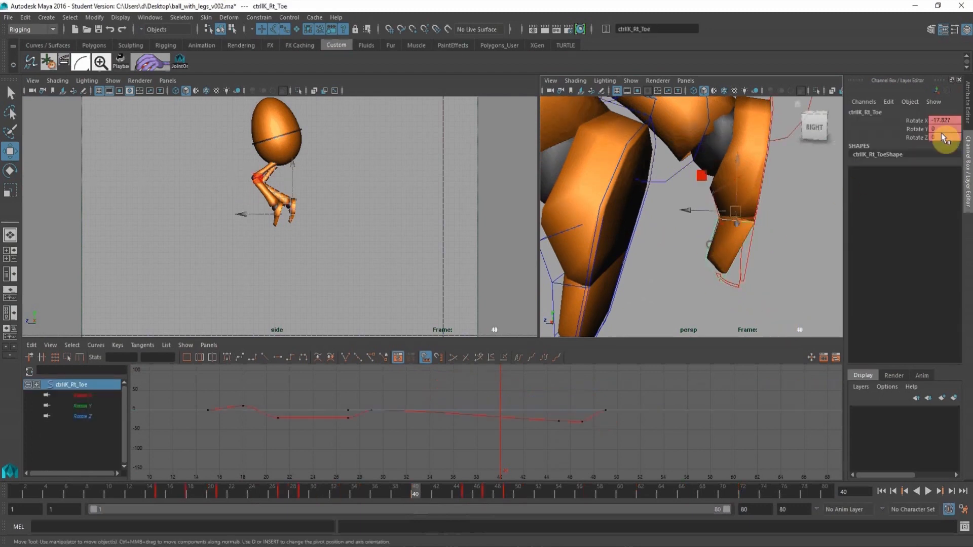
pyautogui.click(917, 121)
pyautogui.moveTo(735, 179); pyautogui.dragTo(686, 185, button='middle')
pyautogui.press('s')
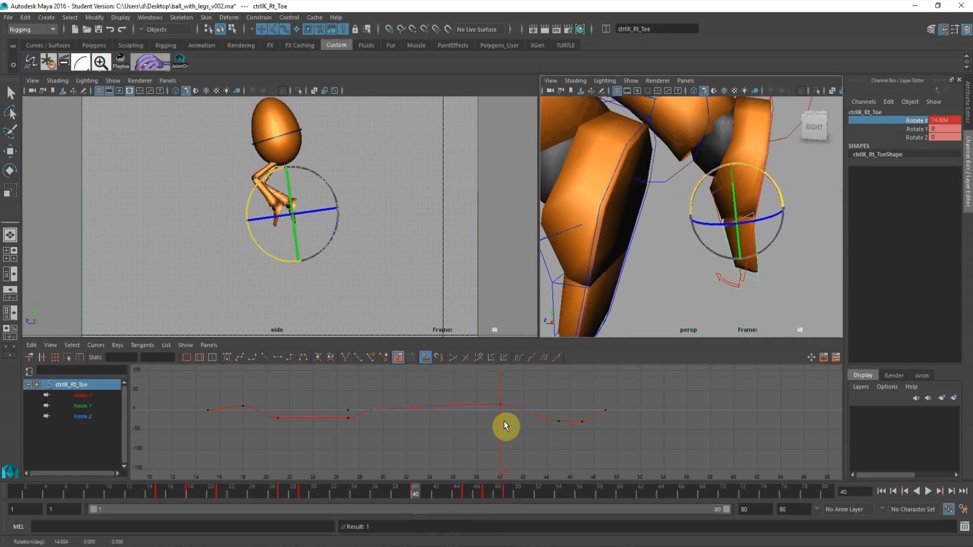
# At frame 35, rotate the right toe control to a Rotate X of about 20.2 and key it.
pyautogui.keyDown('alt'); pyautogui.moveTo(686, 216); pyautogui.dragTo(670, 217); pyautogui.keyUp('alt')
pyautogui.keyDown('alt'); pyautogui.moveTo(670, 217); pyautogui.dragTo(608, 172, button='right'); pyautogui.keyUp('alt')
pyautogui.keyDown('alt'); pyautogui.moveTo(609, 172); pyautogui.dragTo(679, 210, button='middle'); pyautogui.keyUp('alt')
pyautogui.click(754, 239)
pyautogui.press('w')
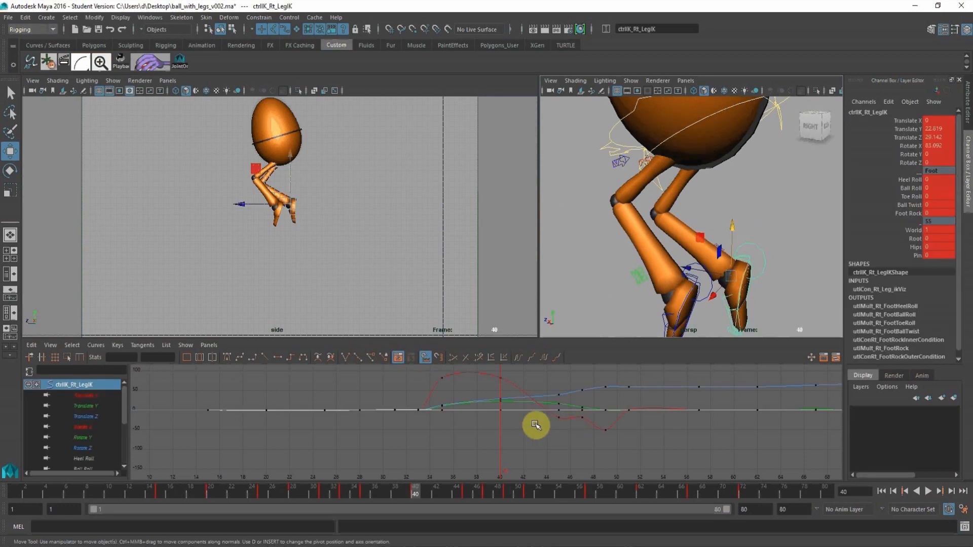
pyautogui.click(366, 498)
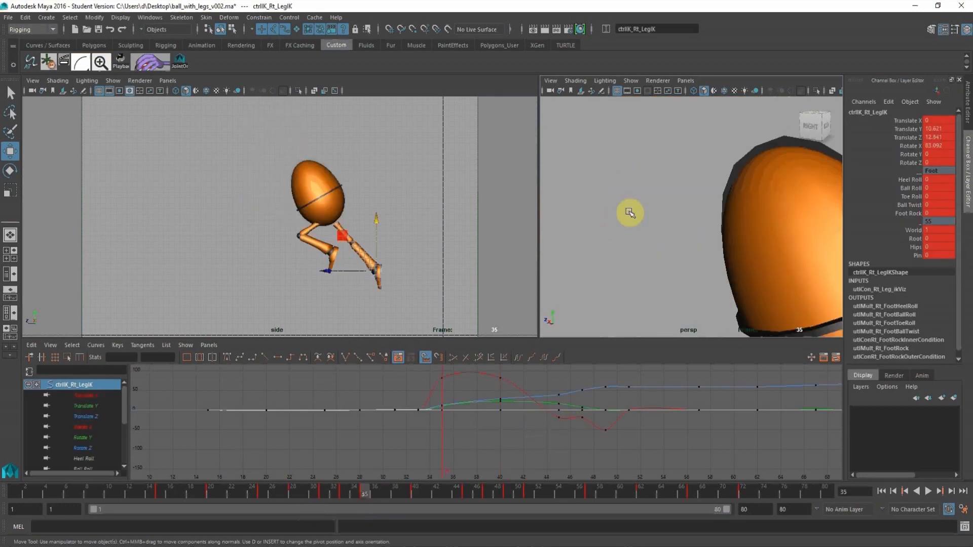
pyautogui.keyDown('alt'); pyautogui.moveTo(640, 199); pyautogui.dragTo(562, 107, button='middle'); pyautogui.keyUp('alt')
pyautogui.keyDown('alt'); pyautogui.moveTo(760, 227); pyautogui.dragTo(741, 170, button='middle'); pyautogui.keyUp('alt')
pyautogui.keyDown('alt'); pyautogui.moveTo(741, 170); pyautogui.dragTo(730, 229, button='right'); pyautogui.keyUp('alt')
pyautogui.click(811, 180)
pyautogui.press('e')
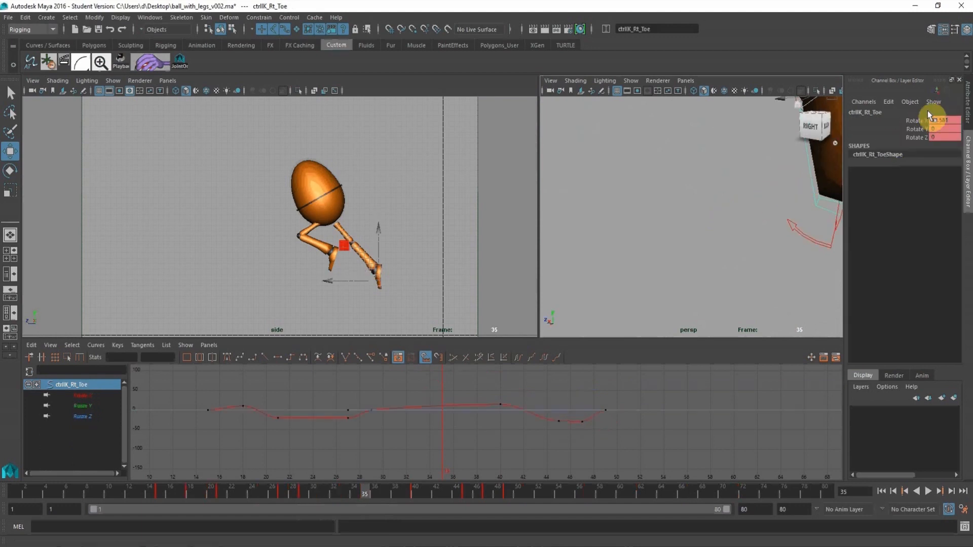
pyautogui.click(916, 120)
pyautogui.moveTo(395, 180); pyautogui.dragTo(367, 180, button='middle')
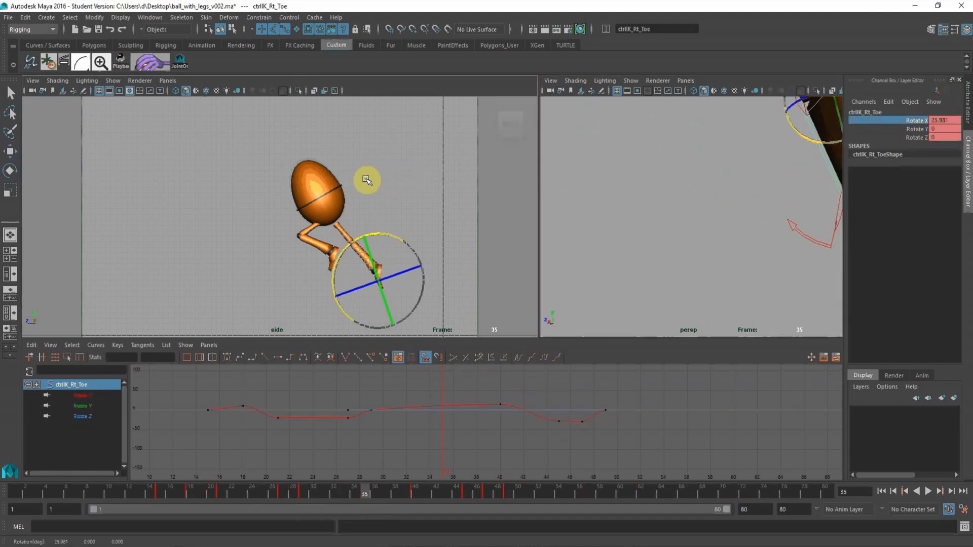
pyautogui.press('f')
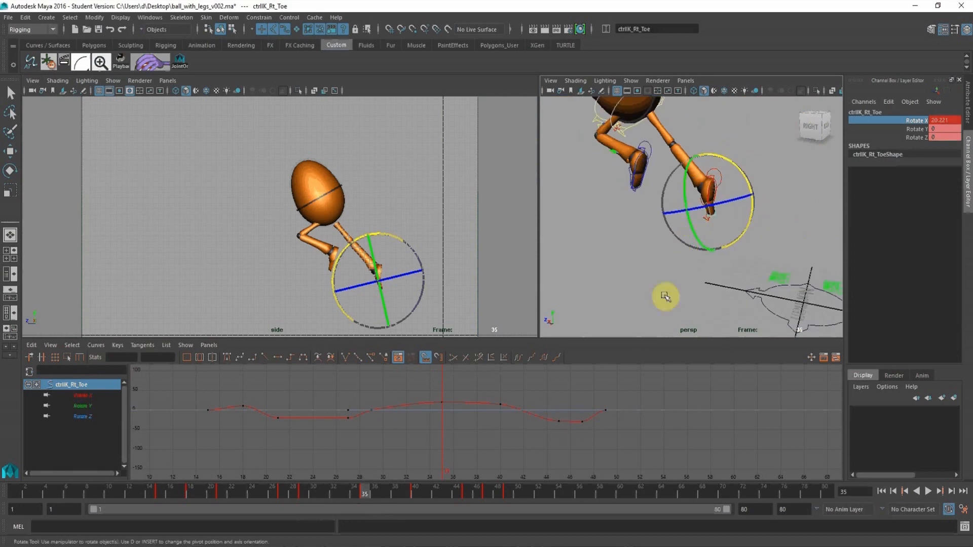
# At frame 33, set the right toe control's Rotate X to 0 so the toe lies flat at takeoff.
pyautogui.moveTo(663, 294); pyautogui.dragTo(685, 227, button='middle')
pyautogui.click(763, 148)
pyautogui.press('w')
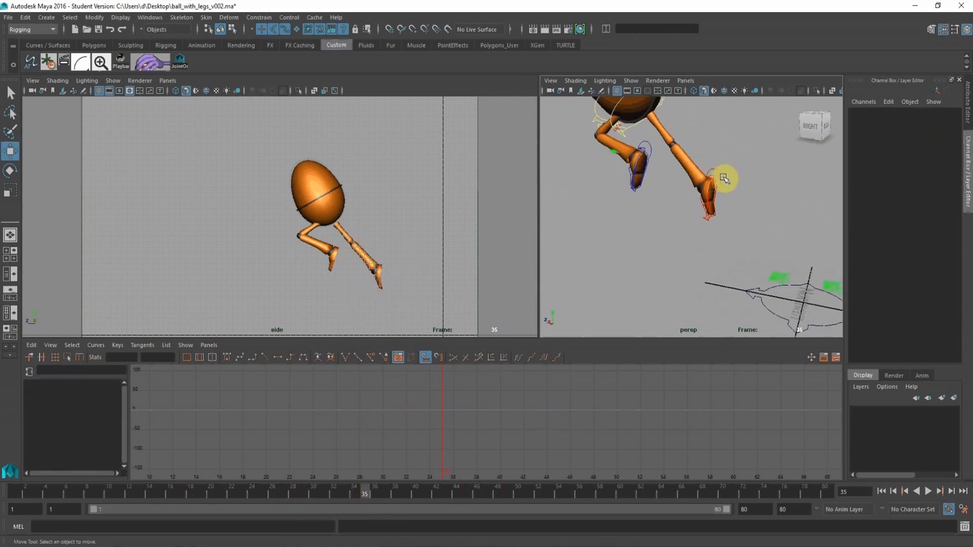
pyautogui.click(724, 179)
pyautogui.click(344, 491)
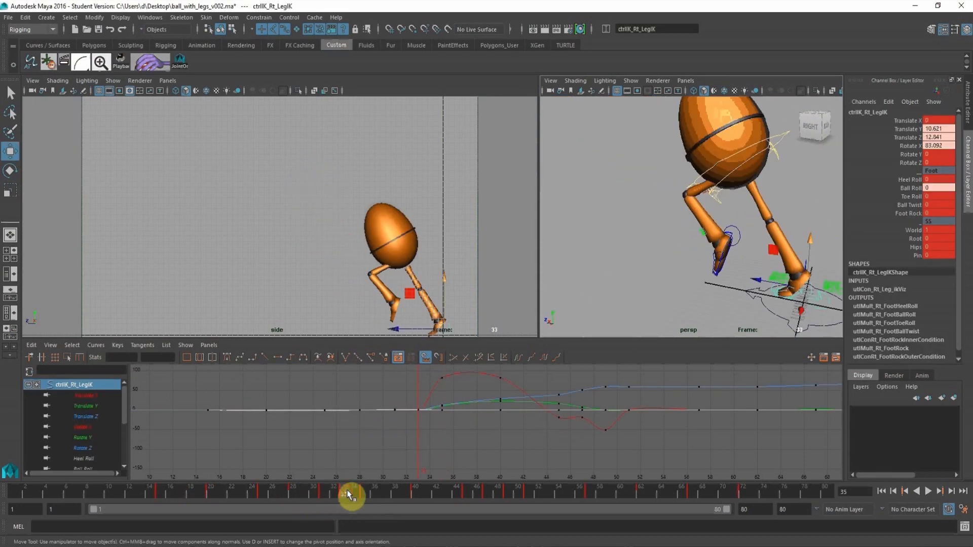
pyautogui.keyDown('alt'); pyautogui.moveTo(741, 221); pyautogui.dragTo(657, 135, button='middle'); pyautogui.keyUp('alt')
pyautogui.keyDown('alt'); pyautogui.moveTo(657, 135); pyautogui.dragTo(693, 170, button='right'); pyautogui.keyUp('alt')
pyautogui.keyDown('alt'); pyautogui.moveTo(693, 160); pyautogui.dragTo(699, 184, button='middle'); pyautogui.keyUp('alt')
pyautogui.keyDown('alt'); pyautogui.moveTo(699, 184); pyautogui.dragTo(717, 208); pyautogui.keyUp('alt')
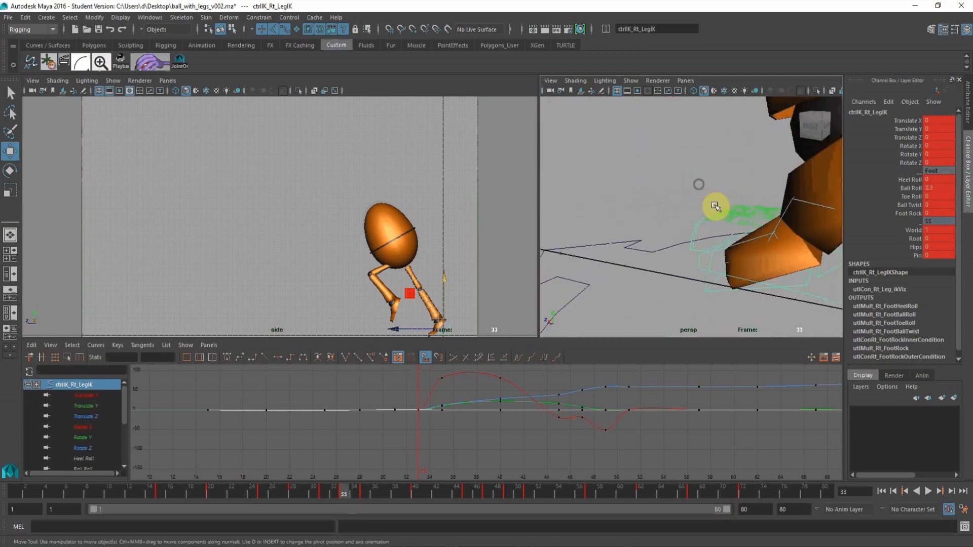
pyautogui.click(717, 294)
pyautogui.moveTo(954, 127); pyautogui.dragTo(929, 94)
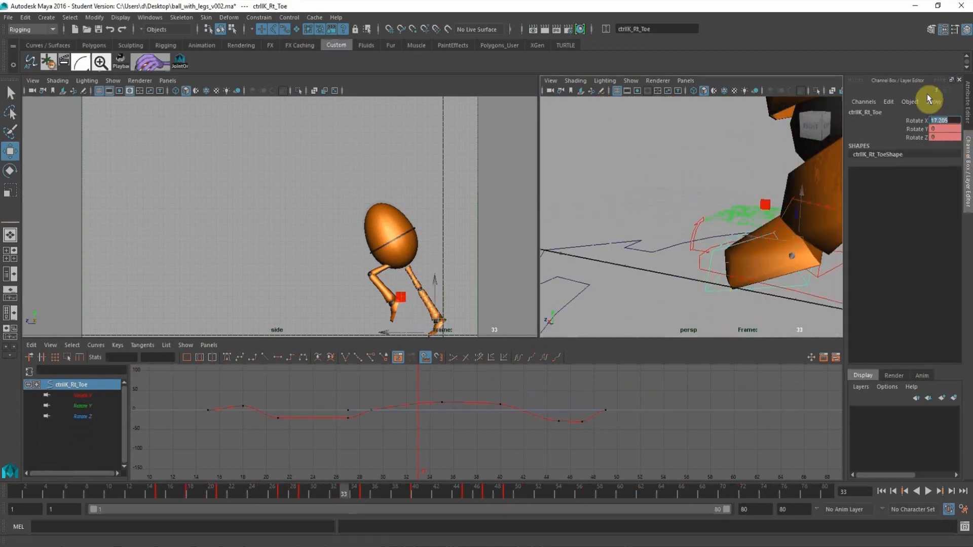
pyautogui.write('0')
pyautogui.press('Return')
# Play the animation in an enlarged side view to review the toe motion through the jump.
pyautogui.keyDown('alt'); pyautogui.click(294, 213); pyautogui.keyUp('alt')
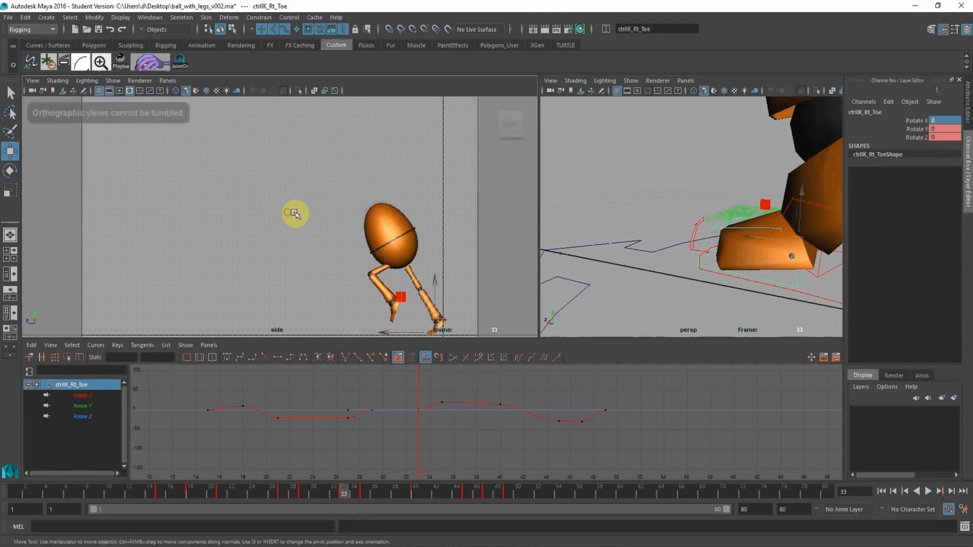
pyautogui.press('space')
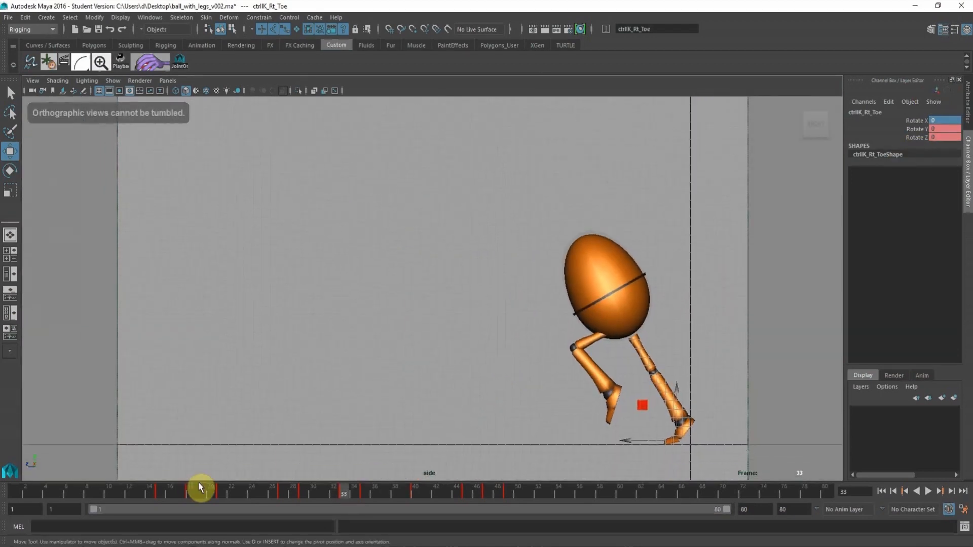
pyautogui.click(41, 495)
pyautogui.hotkey('alt', 'v')
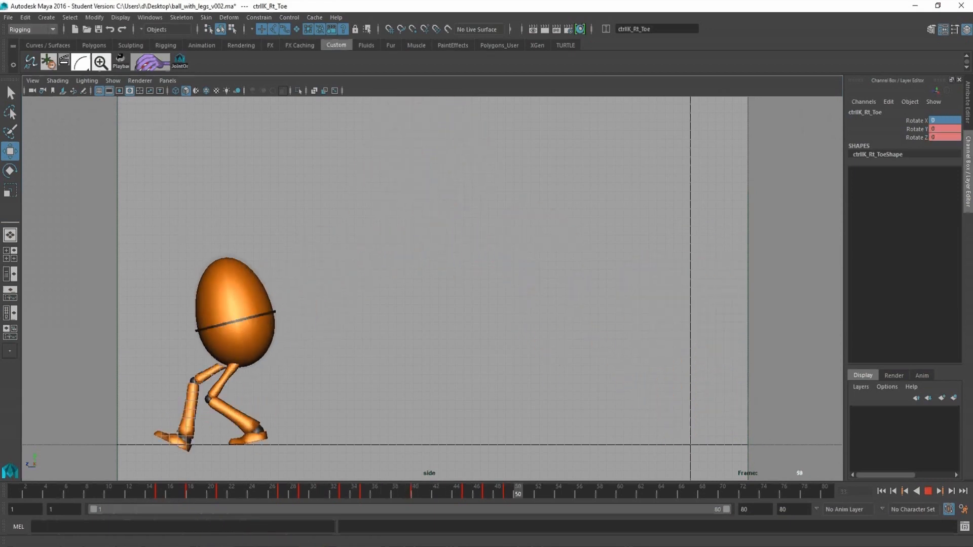
pyautogui.press('space')
# Flatten the tangents of the right leg IK's Translate Y keys at frames 49 and 51.
pyautogui.keyDown('alt'); pyautogui.moveTo(719, 217); pyautogui.dragTo(580, 206, button='right'); pyautogui.keyUp('alt')
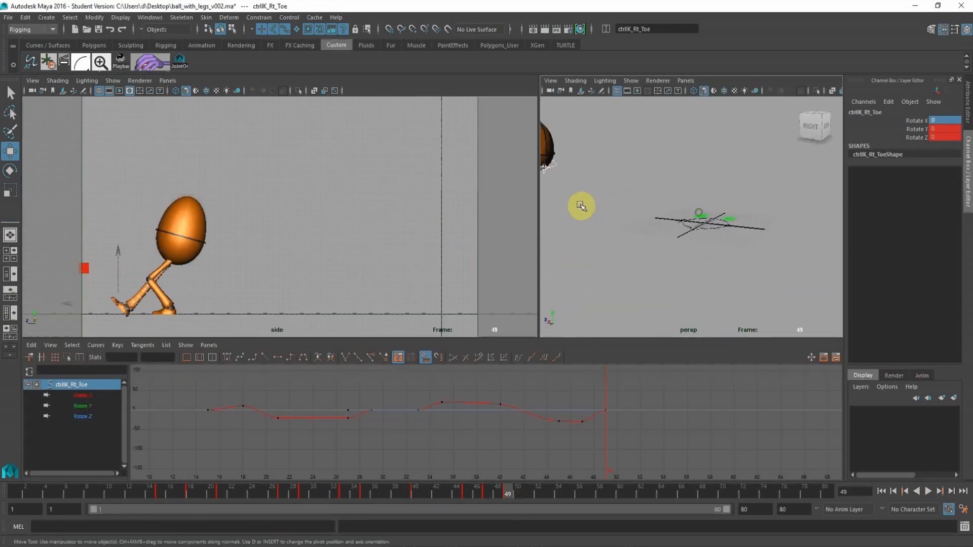
pyautogui.keyDown('alt'); pyautogui.moveTo(580, 206); pyautogui.dragTo(662, 211, button='middle'); pyautogui.keyUp('alt')
pyautogui.keyDown('alt'); pyautogui.moveTo(662, 211); pyautogui.dragTo(644, 224, button='right'); pyautogui.keyUp('alt')
pyautogui.keyDown('alt'); pyautogui.moveTo(643, 224); pyautogui.dragTo(701, 230, button='middle'); pyautogui.keyUp('alt')
pyautogui.keyDown('alt'); pyautogui.moveTo(702, 230); pyautogui.dragTo(721, 261, button='right'); pyautogui.keyUp('alt')
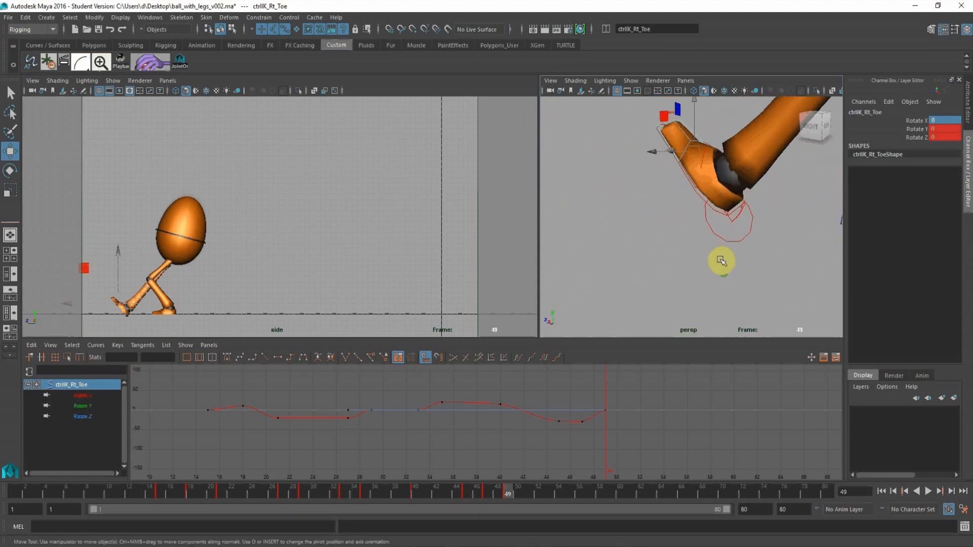
pyautogui.click(720, 243)
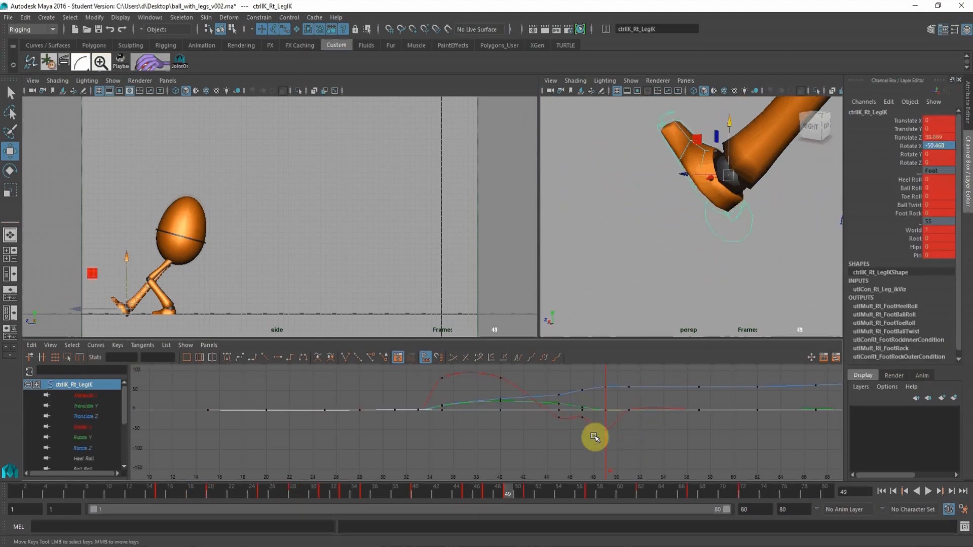
pyautogui.click(72, 405)
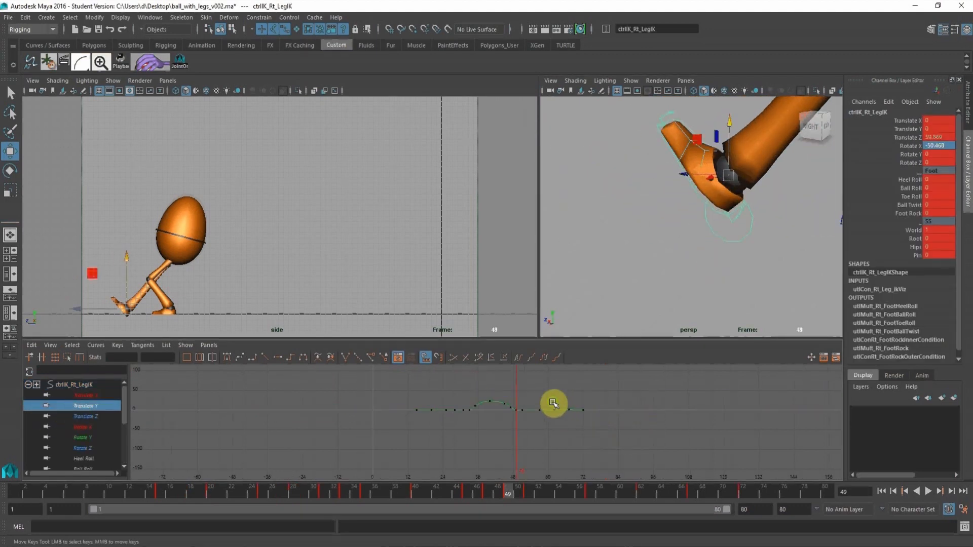
pyautogui.press('f')
pyautogui.moveTo(599, 448); pyautogui.dragTo(536, 394)
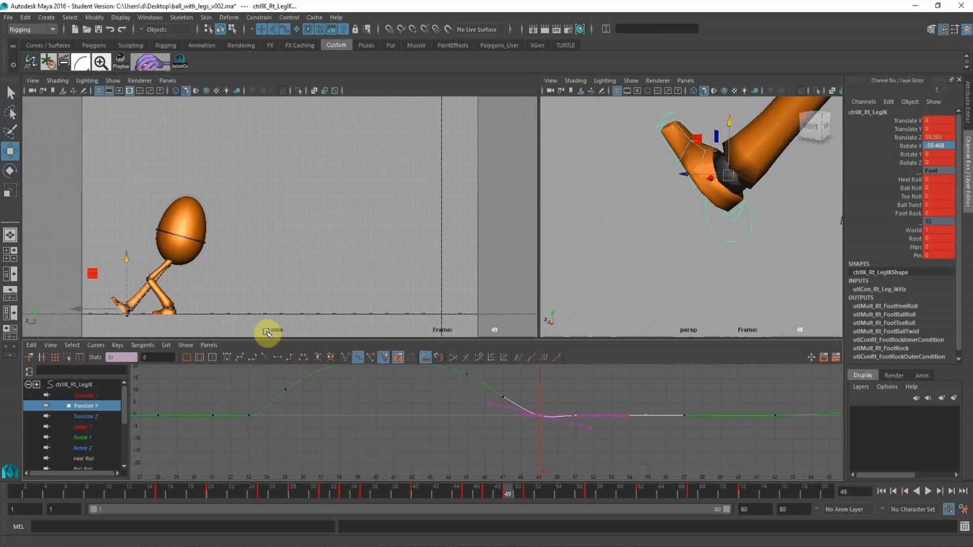
pyautogui.click(280, 358)
# Flatten the tangents of the right leg IK's Translate Z keys at frames 49 and 51.
pyautogui.click(82, 416)
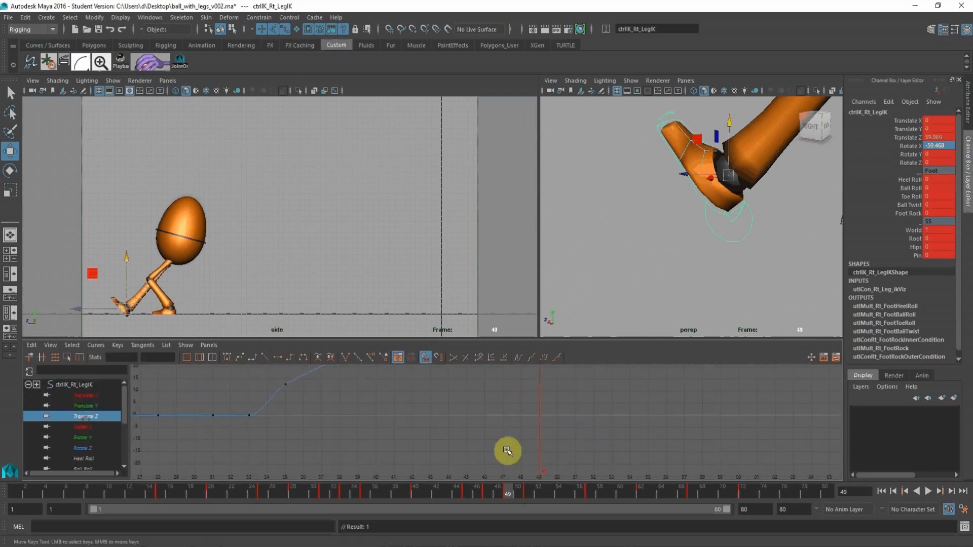
pyautogui.press('f')
pyautogui.keyDown('alt'); pyautogui.keyDown('shift'); pyautogui.moveTo(594, 436); pyautogui.dragTo(546, 421, button='right'); pyautogui.keyUp('shift'); pyautogui.keyUp('alt')
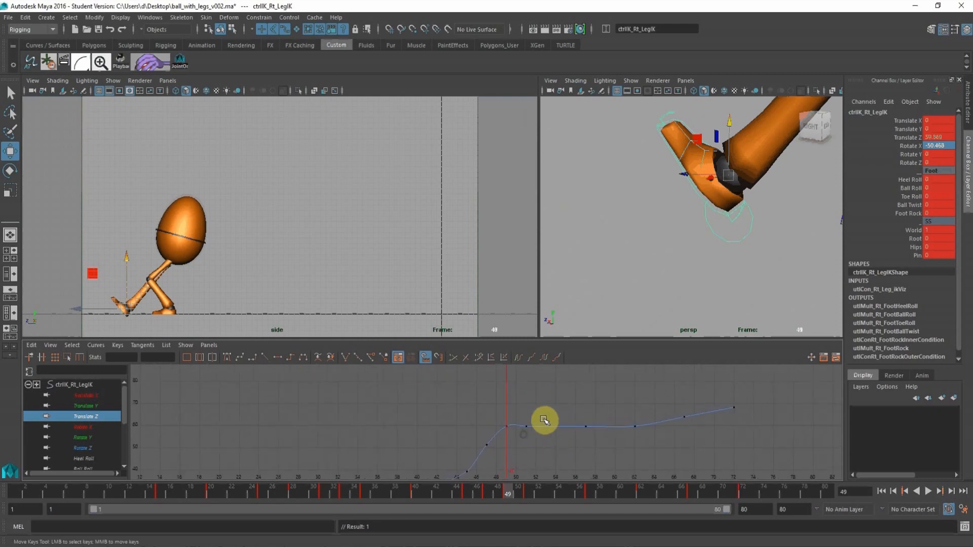
pyautogui.moveTo(501, 405); pyautogui.dragTo(541, 435)
pyautogui.click(276, 359)
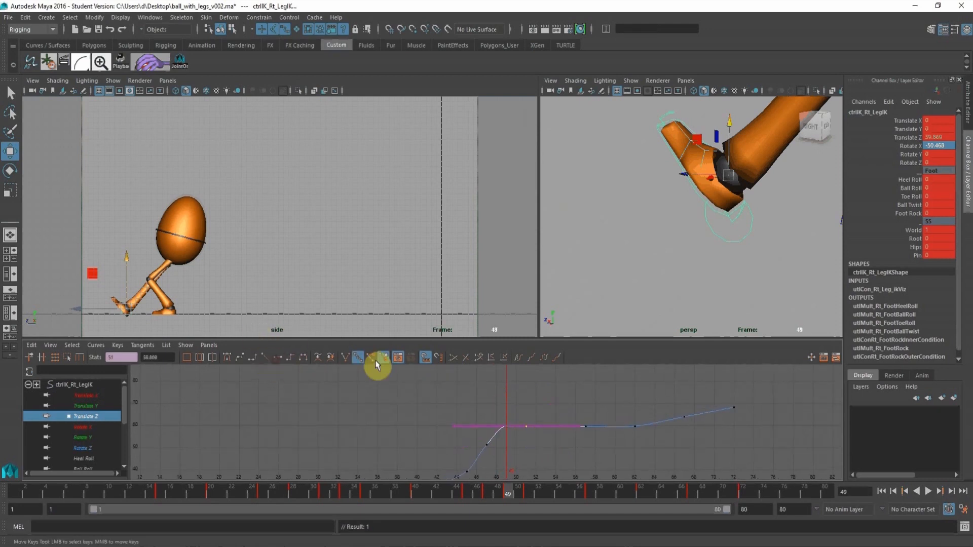
# Raise the right leg IK's Translate Z keys from frame 51 through 72 together, bringing frame 51 to about 60.7.
pyautogui.click(89, 404)
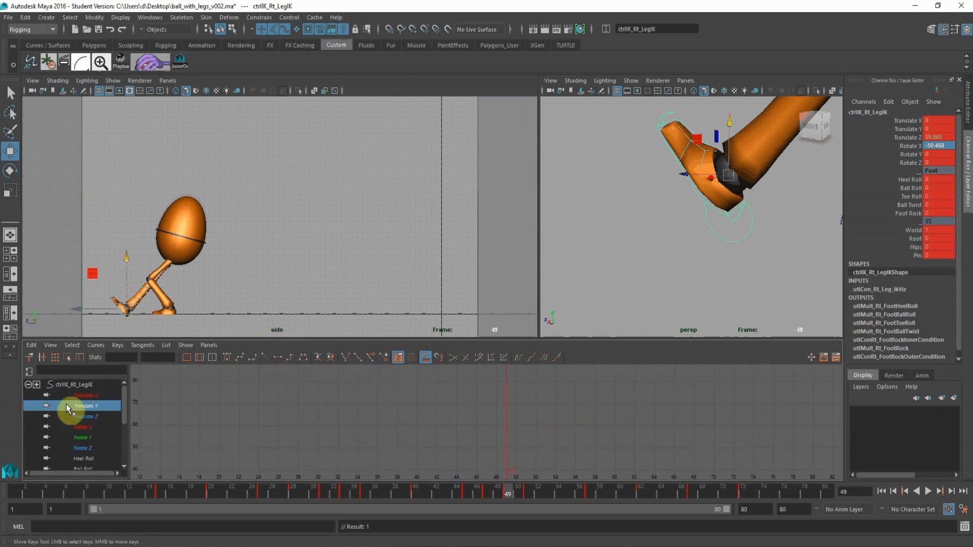
pyautogui.click(86, 417)
pyautogui.keyDown('alt'); pyautogui.keyDown('shift'); pyautogui.moveTo(577, 425); pyautogui.dragTo(569, 428, button='right'); pyautogui.keyUp('shift'); pyautogui.keyUp('alt')
pyautogui.keyDown('alt'); pyautogui.moveTo(569, 427); pyautogui.dragTo(558, 402, button='middle'); pyautogui.keyUp('alt')
pyautogui.keyDown('alt'); pyautogui.moveTo(558, 401); pyautogui.dragTo(560, 416, button='right'); pyautogui.keyUp('alt')
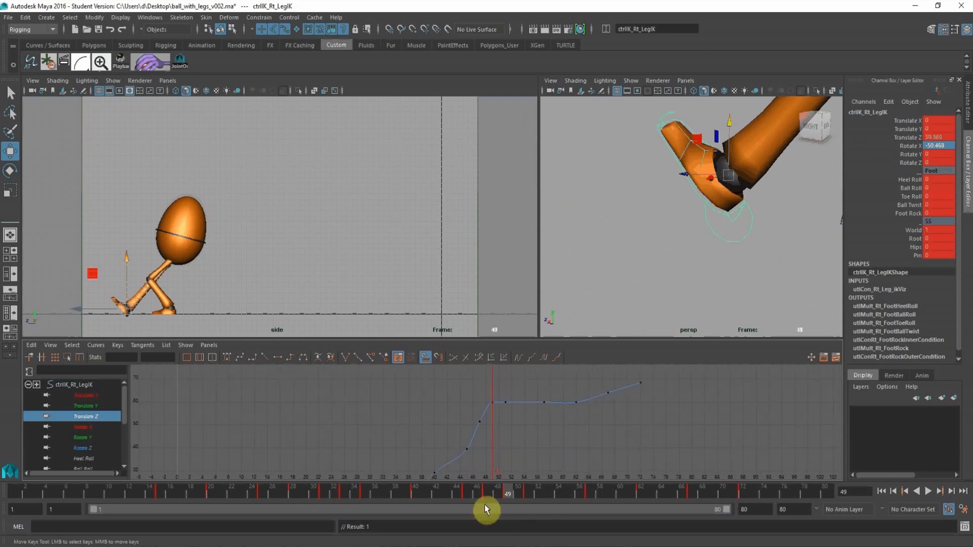
pyautogui.click(527, 486)
pyautogui.keyDown('alt'); pyautogui.moveTo(482, 402); pyautogui.dragTo(502, 418, button='right'); pyautogui.keyUp('alt')
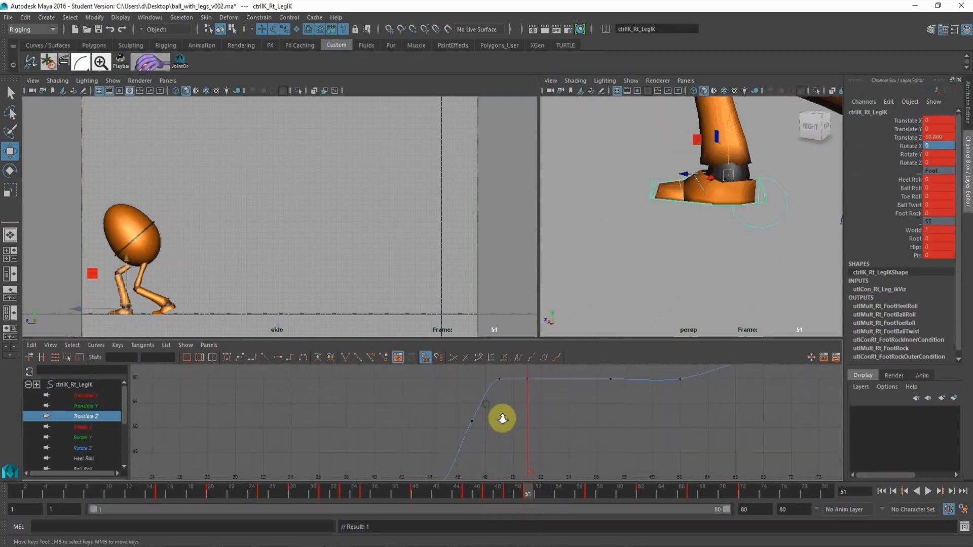
pyautogui.keyDown('alt'); pyautogui.moveTo(502, 417); pyautogui.dragTo(484, 459, button='middle'); pyautogui.keyUp('alt')
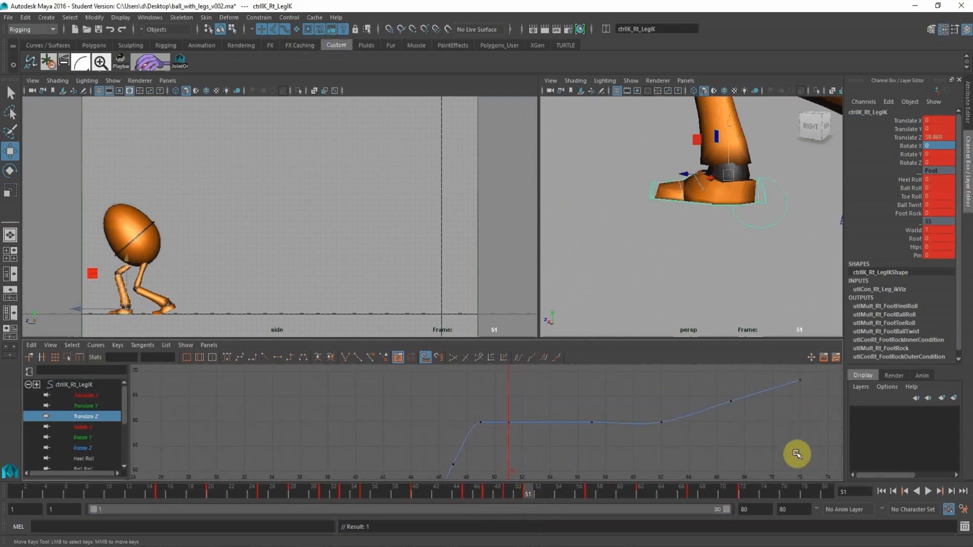
pyautogui.moveTo(820, 453); pyautogui.dragTo(504, 363)
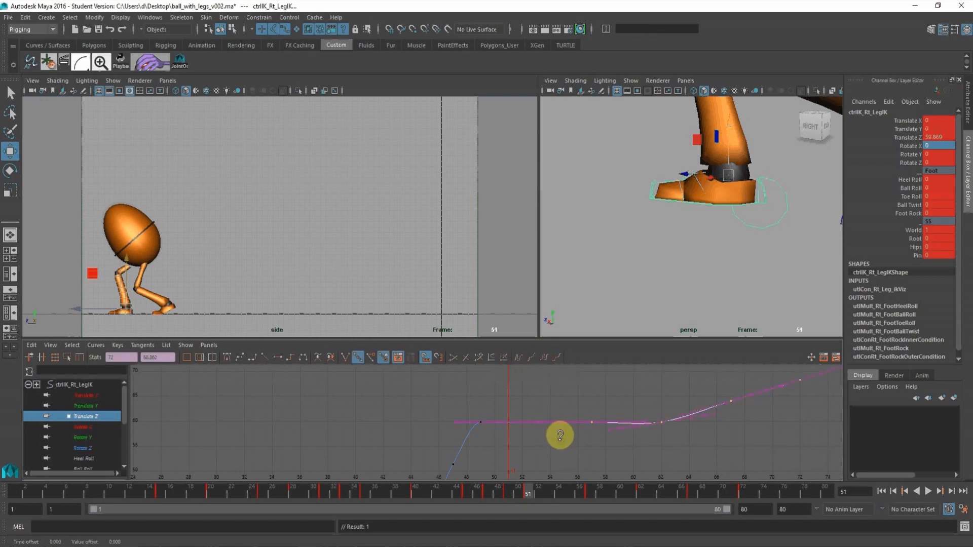
pyautogui.keyDown('shift'); pyautogui.moveTo(560, 434); pyautogui.dragTo(562, 432, button='middle'); pyautogui.keyUp('shift')
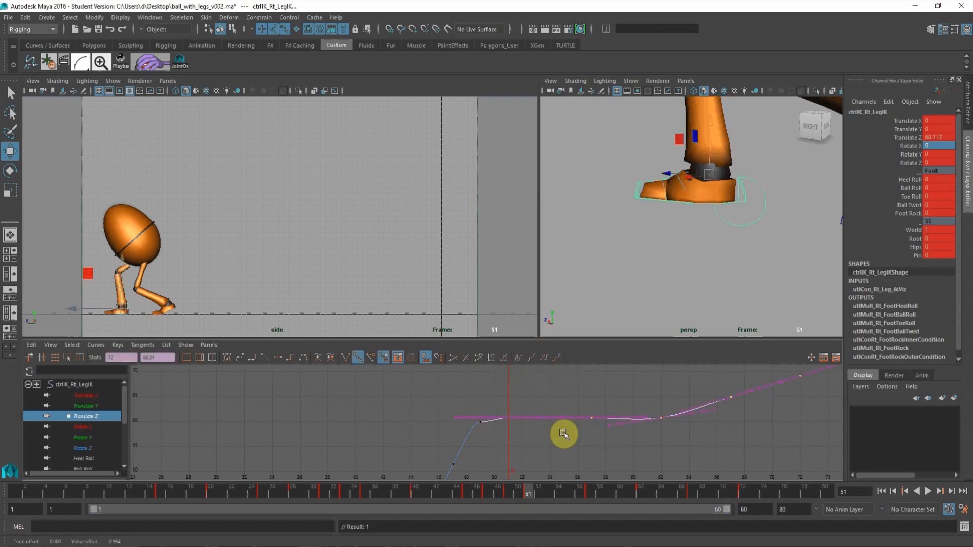
# Tilt the Translate Z tangent at frame 49 upward toward the frame 51 key and play back the landing.
pyautogui.click(554, 387)
pyautogui.moveTo(462, 412); pyautogui.dragTo(485, 439)
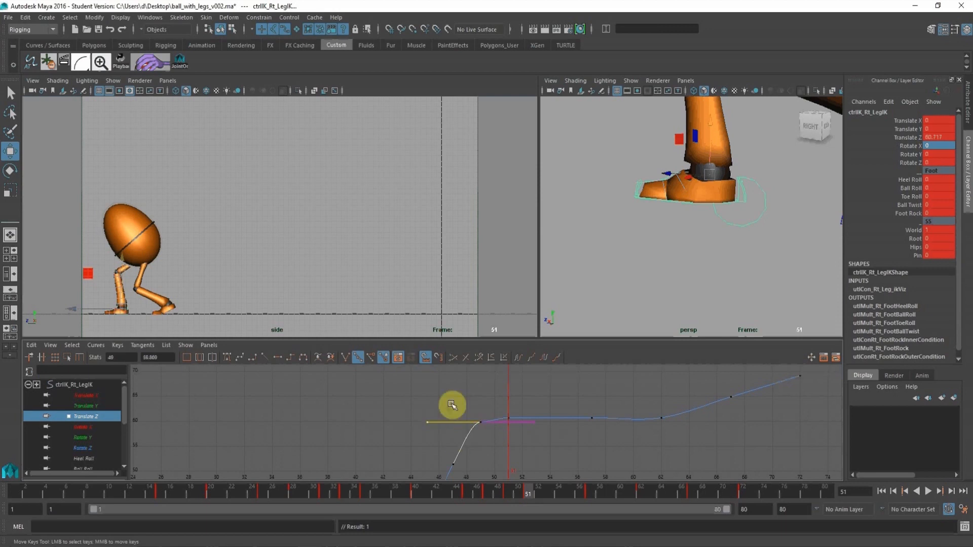
pyautogui.moveTo(452, 405); pyautogui.dragTo(448, 404, button='middle')
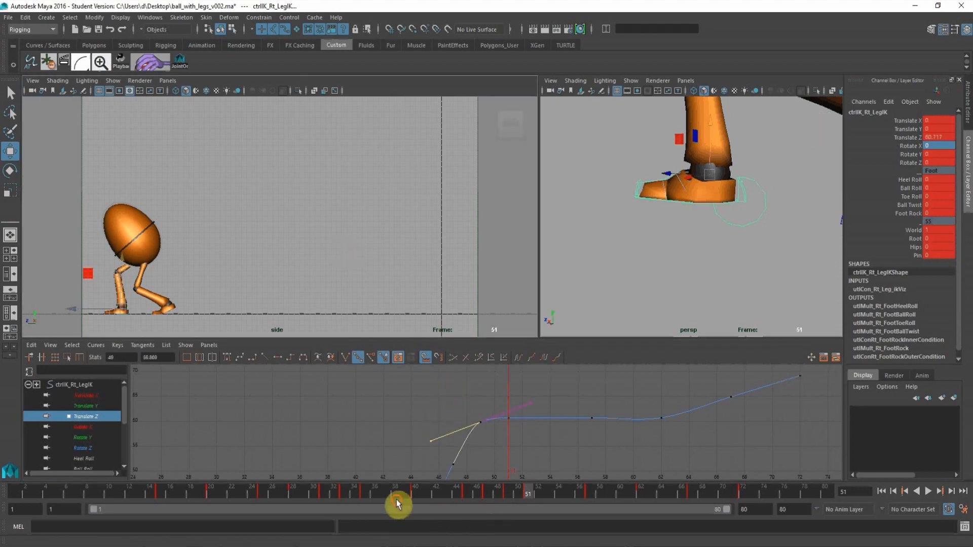
pyautogui.hotkey('alt', 'v')
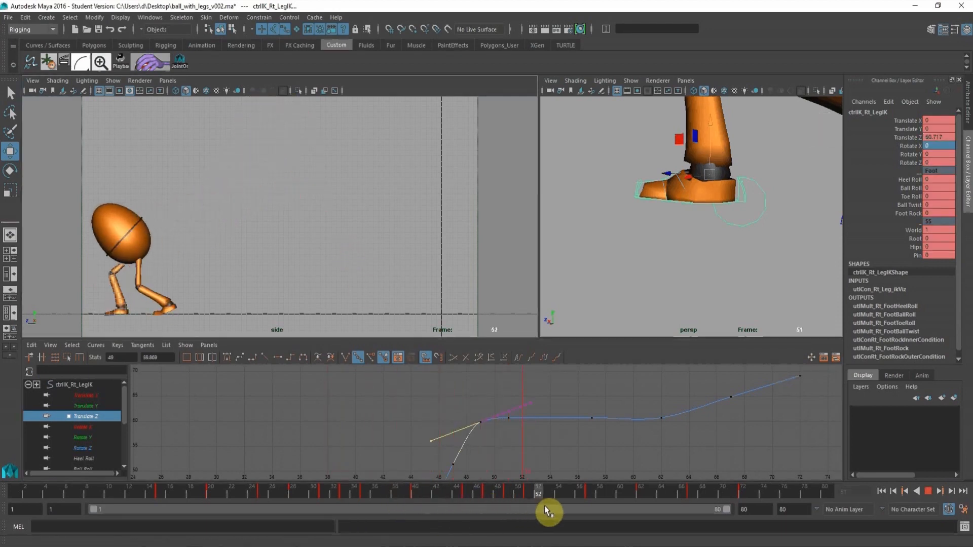
pyautogui.press('Escape')
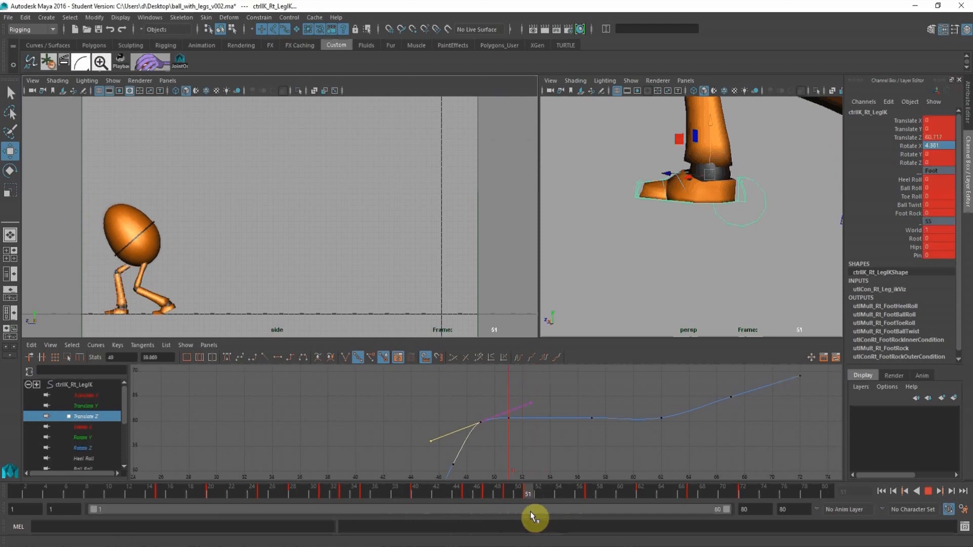
# Examine the right toe control's rotation curves and the foot's pose around frames 51 and 52.
pyautogui.middleClick(644, 268)
pyautogui.keyDown('alt'); pyautogui.moveTo(645, 178); pyautogui.dragTo(642, 220, button='middle'); pyautogui.keyUp('alt')
pyautogui.keyDown('alt'); pyautogui.moveTo(645, 213); pyautogui.dragTo(653, 244, button='right'); pyautogui.keyUp('alt')
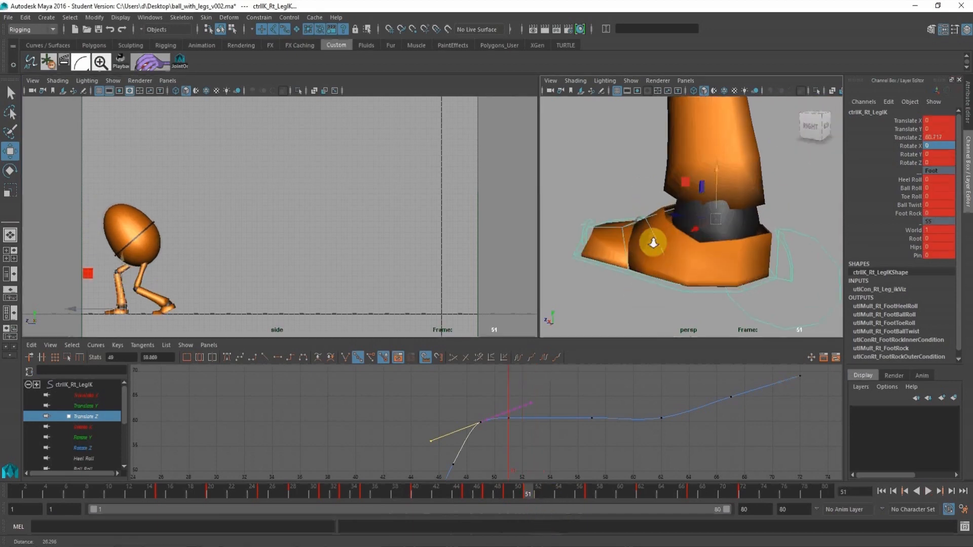
pyautogui.click(628, 218)
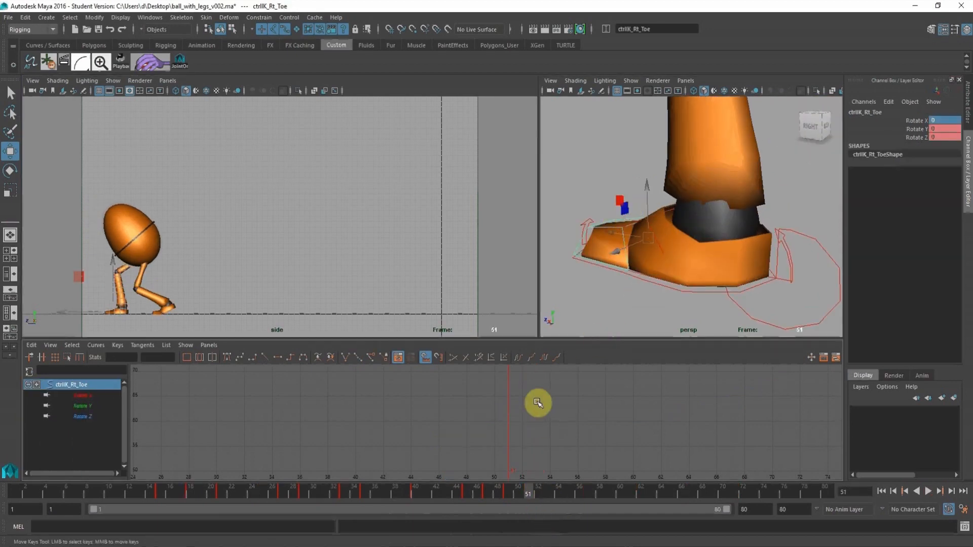
pyautogui.keyDown('alt'); pyautogui.moveTo(568, 406); pyautogui.dragTo(458, 380, button='right'); pyautogui.keyUp('alt')
pyautogui.keyDown('alt'); pyautogui.moveTo(502, 429); pyautogui.dragTo(502, 411, button='middle'); pyautogui.keyUp('alt')
pyautogui.keyDown('alt'); pyautogui.moveTo(499, 411); pyautogui.dragTo(504, 448, button='right'); pyautogui.keyUp('alt')
pyautogui.keyDown('alt'); pyautogui.moveTo(504, 448); pyautogui.dragTo(510, 432, button='middle'); pyautogui.keyUp('alt')
pyautogui.moveTo(530, 479)
pyautogui.mouseDown()
pyautogui.moveTo(579, 482)
pyautogui.moveTo(580, 491)
pyautogui.moveTo(539, 491)
pyautogui.mouseUp()
pyautogui.keyDown('alt'); pyautogui.click(406, 201); pyautogui.keyUp('alt')
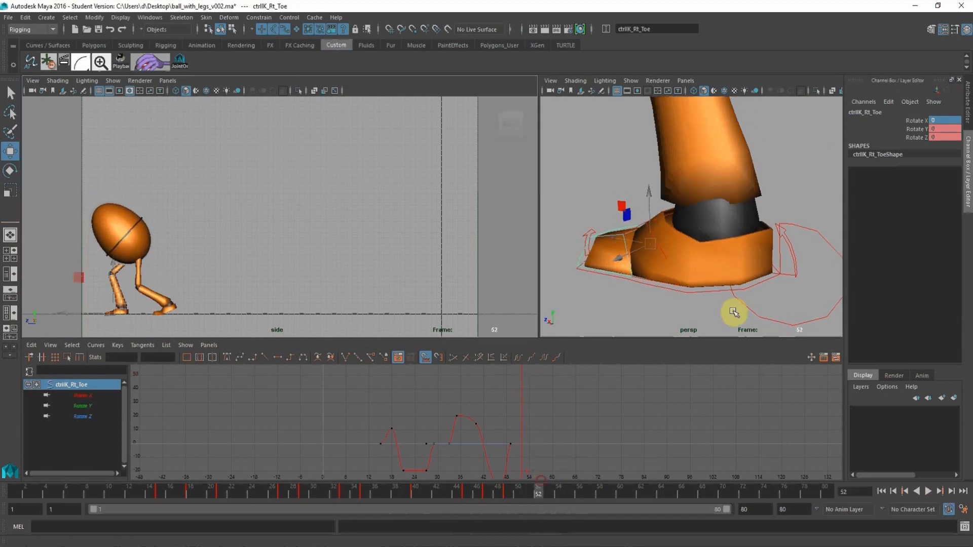
# Flatten the tangents of all the right leg IK's keys at frames 51 and 57, and play back the landing.
pyautogui.click(743, 328)
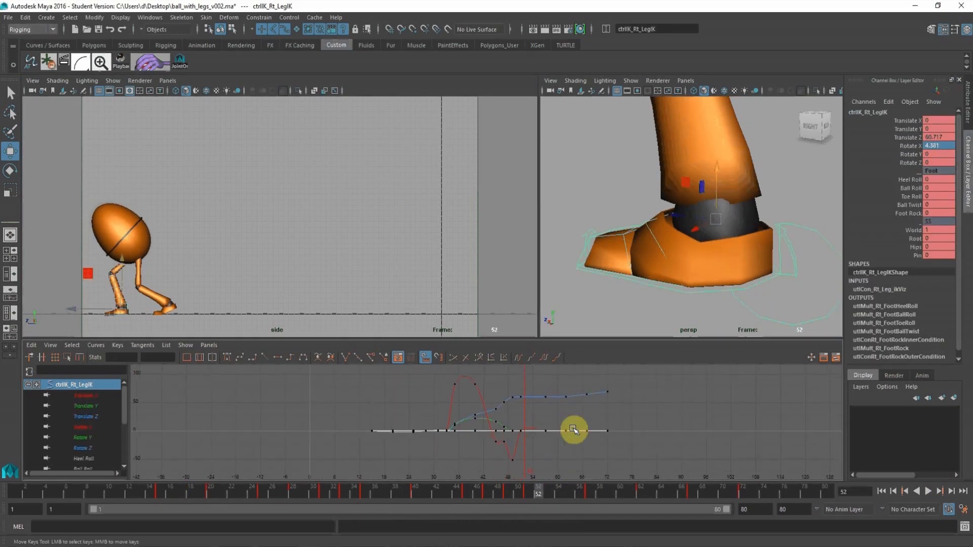
pyautogui.moveTo(562, 456); pyautogui.dragTo(518, 377)
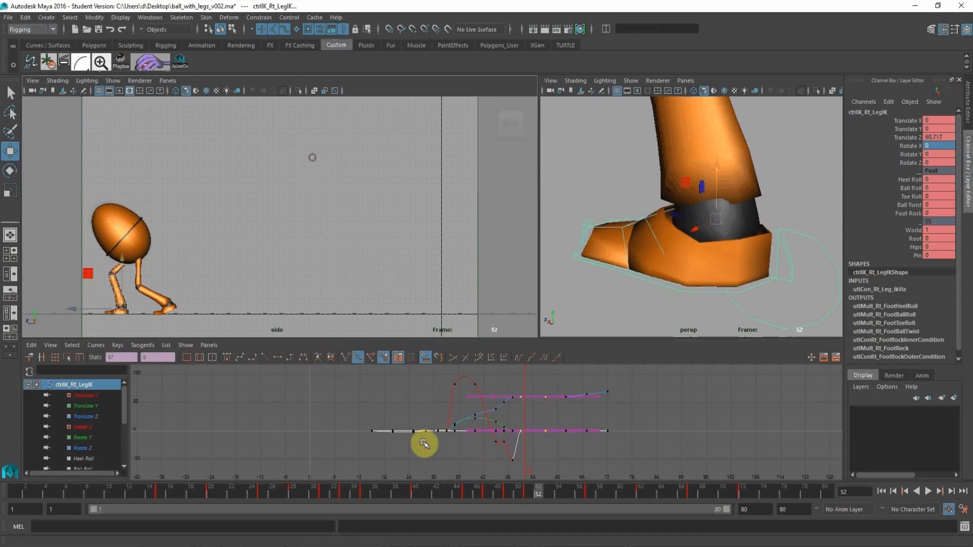
pyautogui.moveTo(406, 500); pyautogui.dragTo(512, 510)
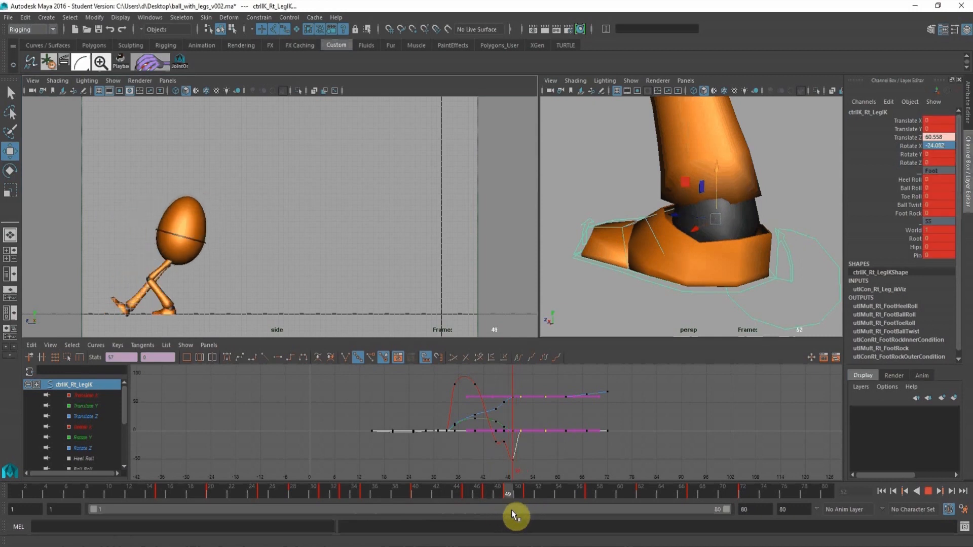
# Raise the right leg IK's Rotate X key at frame 49 to about -32.8 to reduce the foot's tilt at heel contact.
pyautogui.keyDown('alt'); pyautogui.moveTo(720, 218); pyautogui.dragTo(737, 263); pyautogui.keyUp('alt')
pyautogui.click(716, 330)
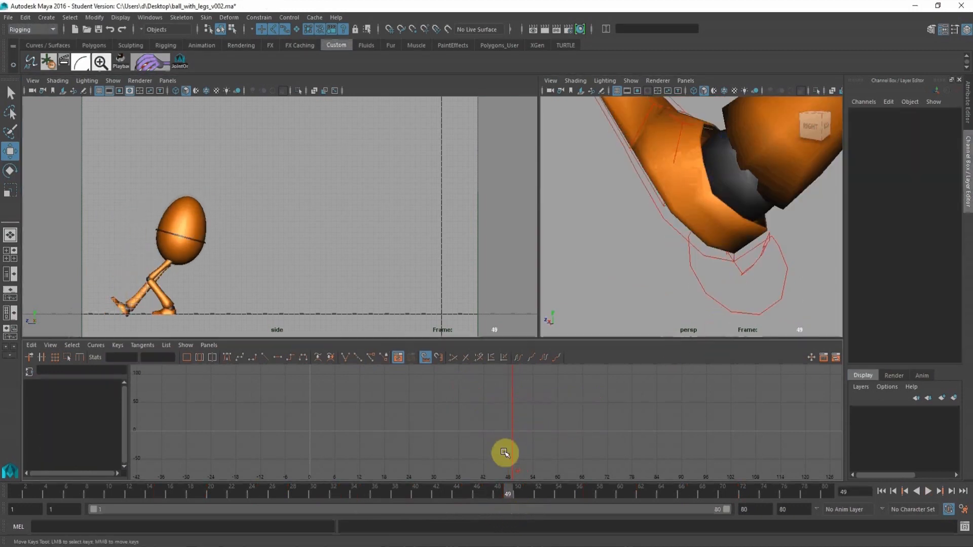
pyautogui.click(701, 319)
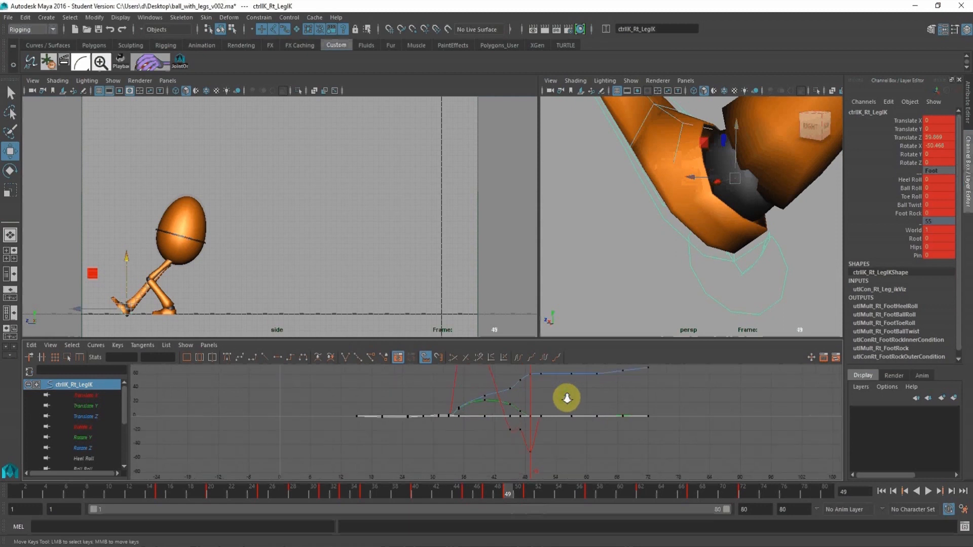
pyautogui.click(550, 444)
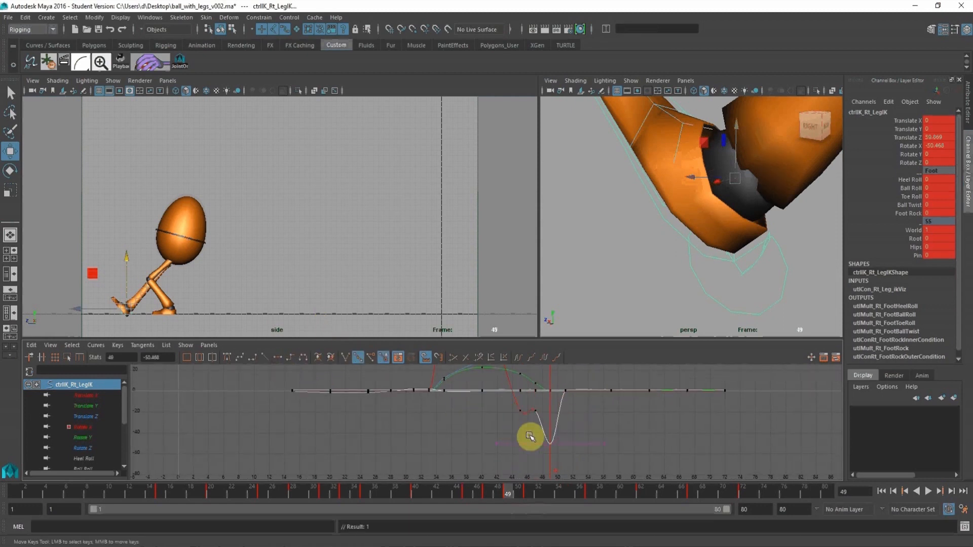
pyautogui.keyDown('shift'); pyautogui.moveTo(543, 436); pyautogui.dragTo(547, 424, button='middle'); pyautogui.keyUp('shift')
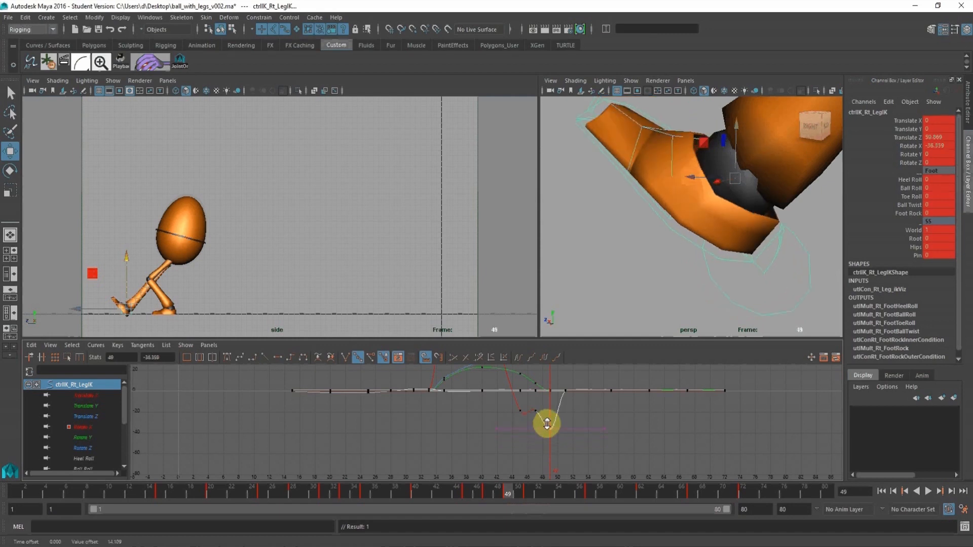
pyautogui.click(107, 405)
pyautogui.click(90, 429)
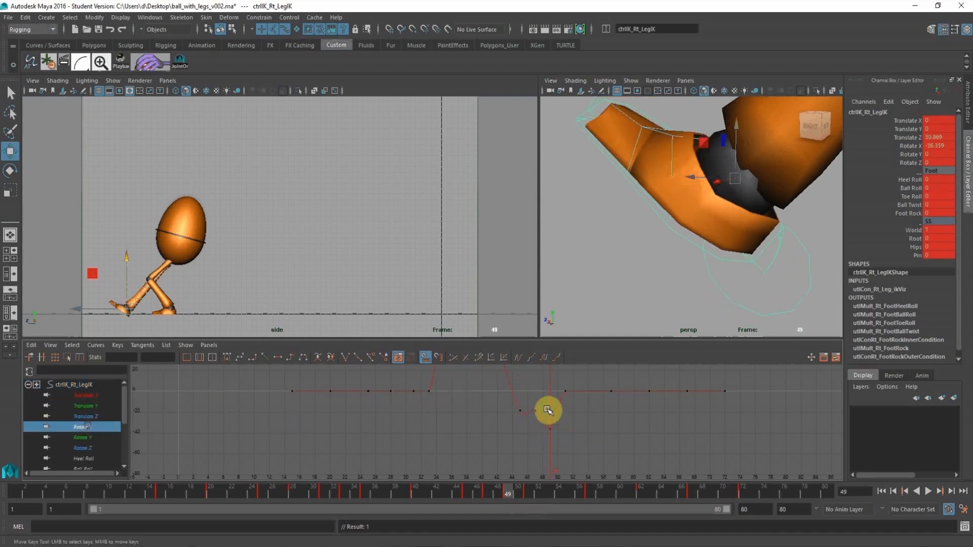
pyautogui.keyDown('alt'); pyautogui.moveTo(547, 411); pyautogui.dragTo(478, 412, button='middle'); pyautogui.keyUp('alt')
pyautogui.keyDown('alt'); pyautogui.moveTo(478, 411); pyautogui.dragTo(491, 413, button='right'); pyautogui.keyUp('alt')
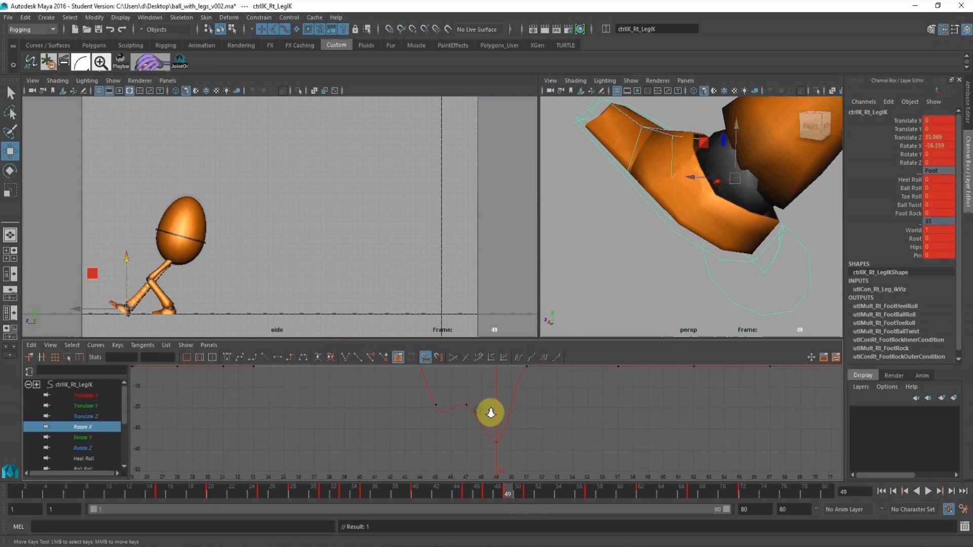
pyautogui.click(484, 494)
pyautogui.click(509, 489)
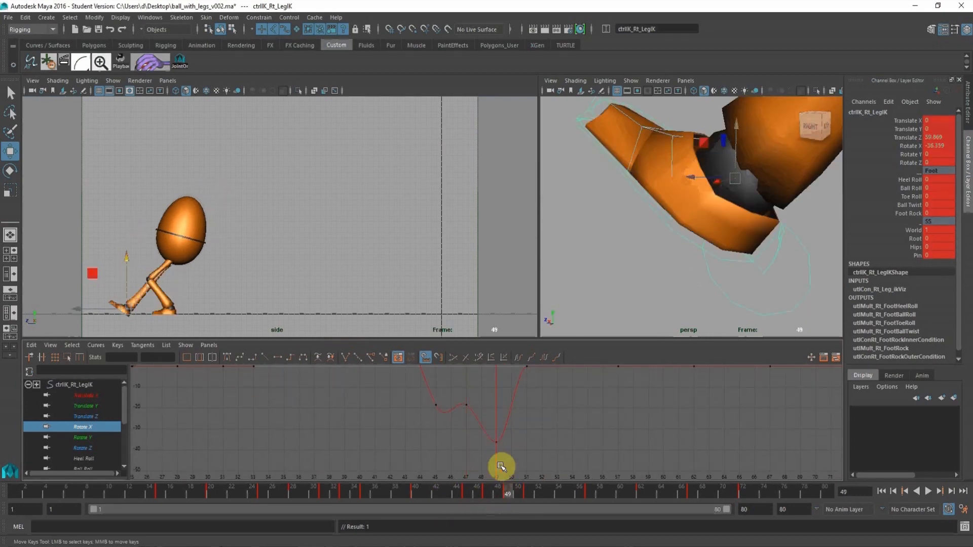
pyautogui.moveTo(462, 428); pyautogui.dragTo(508, 451)
pyautogui.moveTo(504, 413); pyautogui.dragTo(502, 404, button='middle')
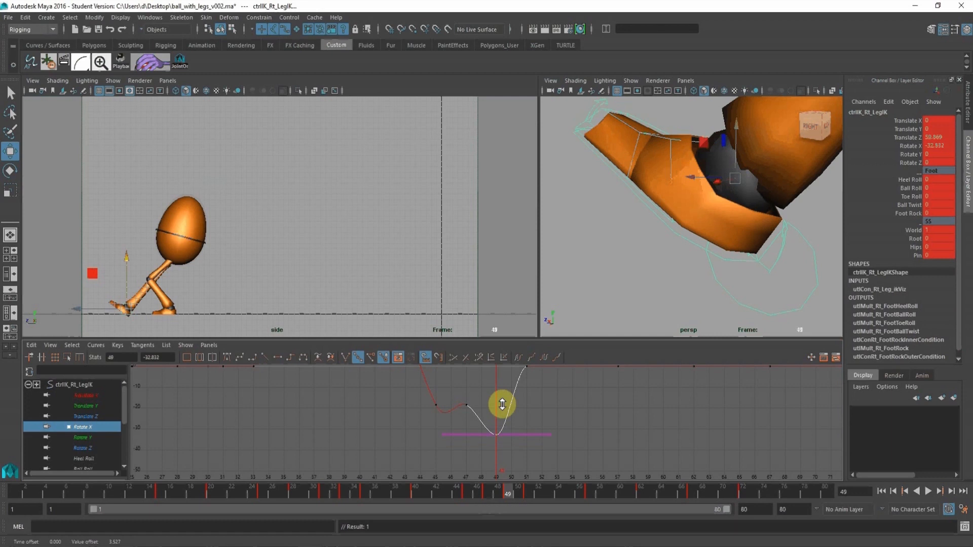
# Raise the right leg IK's Translate Y key at frame 49 to about 0.76 and tilt its tangent along the foot's descent.
pyautogui.click(83, 406)
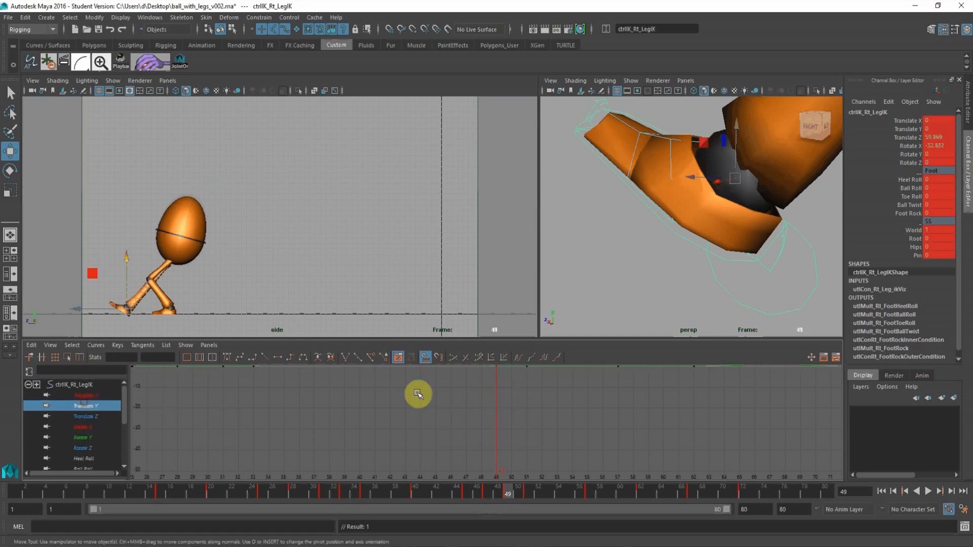
pyautogui.press('f')
pyautogui.keyDown('alt'); pyautogui.moveTo(469, 411); pyautogui.dragTo(485, 409, button='right'); pyautogui.keyUp('alt')
pyautogui.keyDown('alt'); pyautogui.moveTo(485, 409); pyautogui.dragTo(473, 442, button='middle'); pyautogui.keyUp('alt')
pyautogui.moveTo(461, 416); pyautogui.dragTo(488, 445)
pyautogui.keyDown('shift'); pyautogui.moveTo(472, 442); pyautogui.dragTo(472, 437, button='middle'); pyautogui.keyUp('shift')
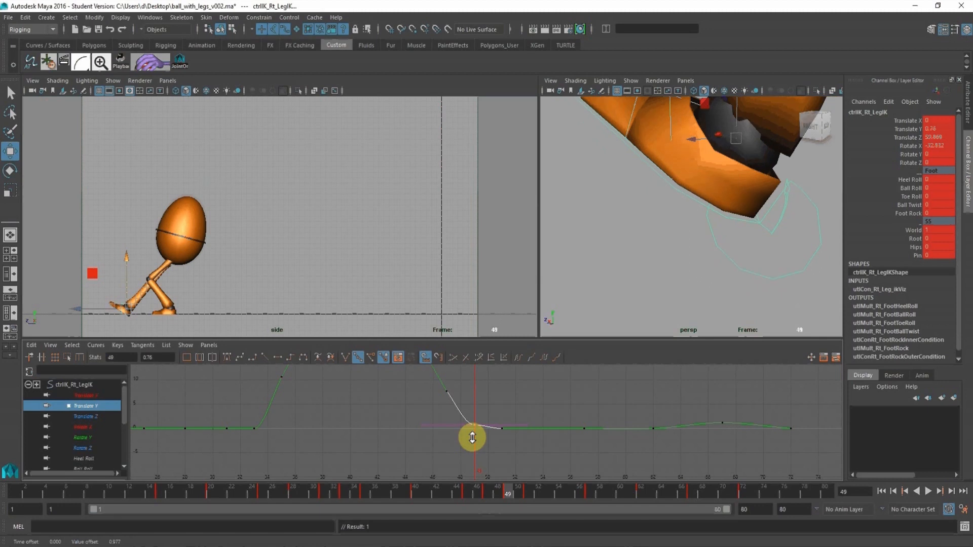
pyautogui.moveTo(447, 433); pyautogui.dragTo(446, 431)
pyautogui.moveTo(446, 431); pyautogui.dragTo(438, 421, button='middle')
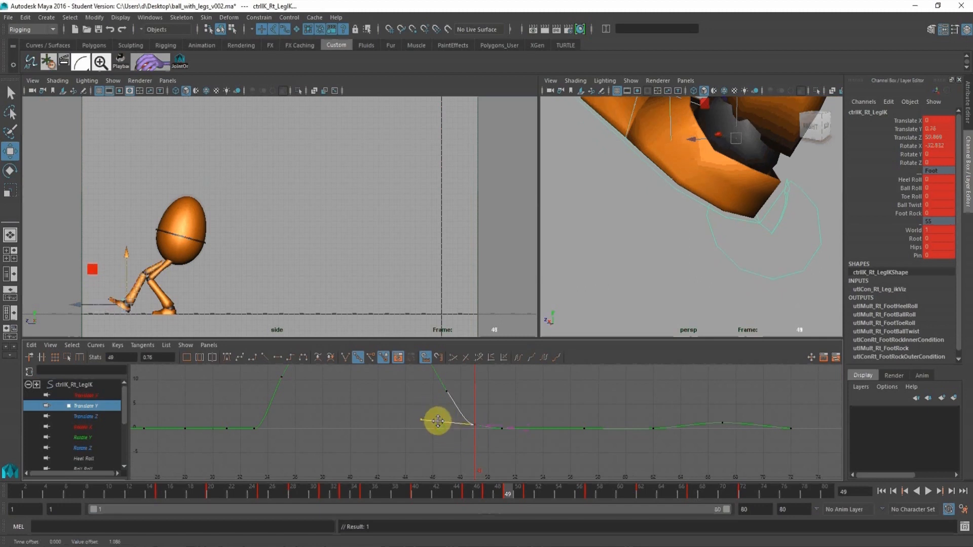
# At frame 49, reposition the right foot in the side view to Translate Y 0.378 and Translate Z 60.156, with the heel on the ground.
pyautogui.keyDown('alt'); pyautogui.moveTo(329, 226); pyautogui.dragTo(494, 207, button='middle'); pyautogui.keyUp('alt')
pyautogui.keyDown('alt'); pyautogui.moveTo(349, 228); pyautogui.dragTo(415, 271, button='right'); pyautogui.keyUp('alt')
pyautogui.keyDown('alt'); pyautogui.moveTo(382, 223); pyautogui.dragTo(399, 171, button='middle'); pyautogui.keyUp('alt')
pyautogui.keyDown('alt'); pyautogui.moveTo(345, 193); pyautogui.dragTo(402, 260, button='right'); pyautogui.keyUp('alt')
pyautogui.keyDown('alt'); pyautogui.moveTo(357, 247); pyautogui.dragTo(354, 200, button='middle'); pyautogui.keyUp('alt')
pyautogui.keyDown('alt'); pyautogui.moveTo(336, 196); pyautogui.dragTo(443, 282, button='right'); pyautogui.keyUp('alt')
pyautogui.moveTo(330, 220); pyautogui.dragTo(332, 229)
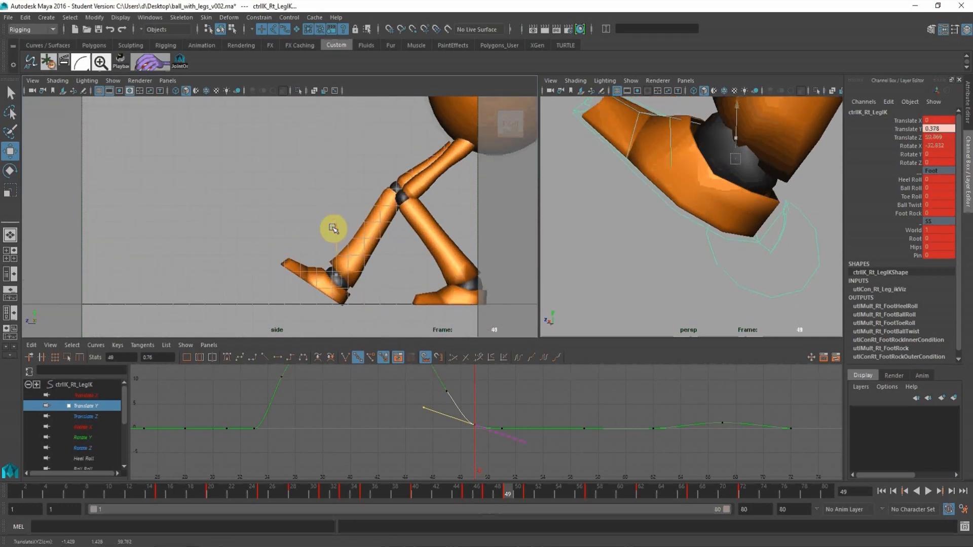
pyautogui.moveTo(286, 281); pyautogui.dragTo(281, 276)
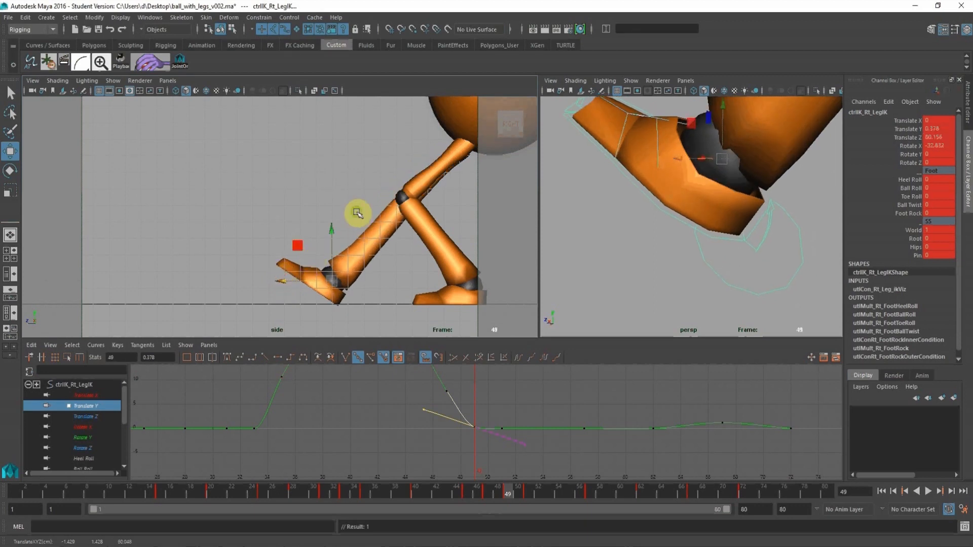
pyautogui.keyDown('alt'); pyautogui.moveTo(356, 213); pyautogui.dragTo(214, 215, button='middle'); pyautogui.keyUp('alt')
pyautogui.keyDown('alt'); pyautogui.moveTo(299, 200); pyautogui.dragTo(161, 183, button='right'); pyautogui.keyUp('alt')
pyautogui.keyDown('alt'); pyautogui.moveTo(259, 176); pyautogui.dragTo(81, 138, button='right'); pyautogui.keyUp('alt')
pyautogui.keyDown('alt'); pyautogui.moveTo(81, 138); pyautogui.dragTo(75, 151, button='middle'); pyautogui.keyUp('alt')
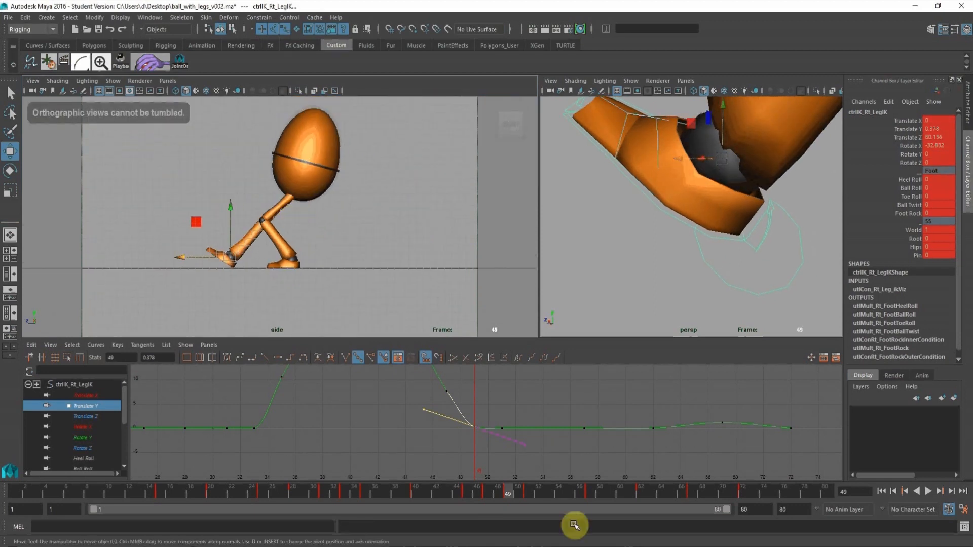
# Break the tangents of the right leg IK's Translate Y key at frame 49 and try to free their weights.
pyautogui.keyDown('alt'); pyautogui.moveTo(506, 431); pyautogui.dragTo(489, 389, button='middle'); pyautogui.keyUp('alt')
pyautogui.keyDown('alt'); pyautogui.moveTo(483, 376); pyautogui.dragTo(530, 407, button='right'); pyautogui.keyUp('alt')
pyautogui.keyDown('alt'); pyautogui.moveTo(530, 407); pyautogui.dragTo(515, 446, button='middle'); pyautogui.keyUp('alt')
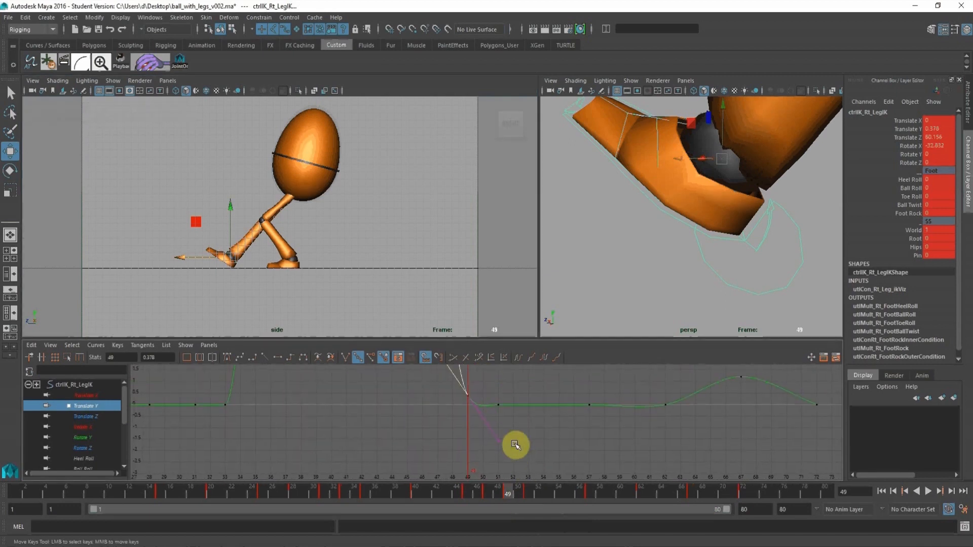
pyautogui.click(426, 360)
pyautogui.click(372, 358)
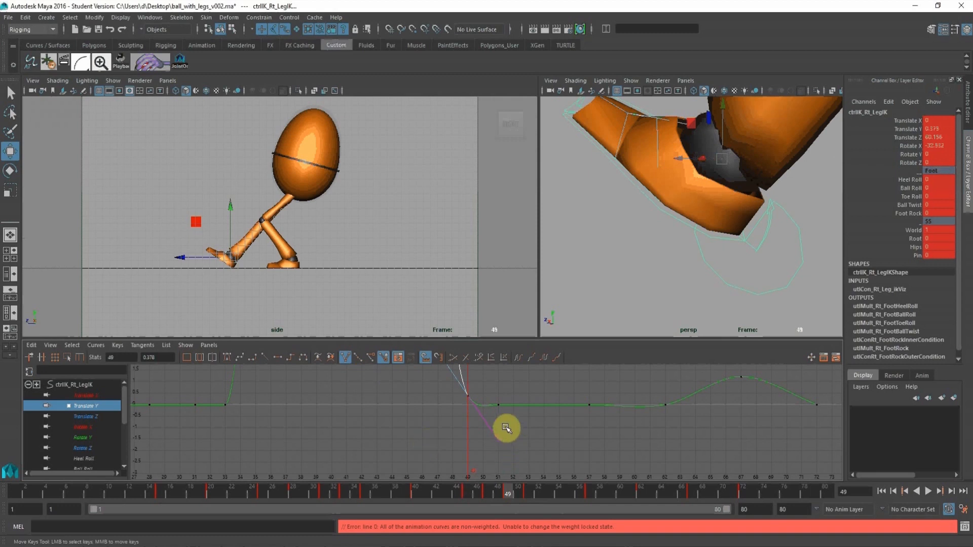
# Flatten the out tangent of the right leg IK's Translate Y key at frame 49, then angle it down toward the ground.
pyautogui.click(274, 359)
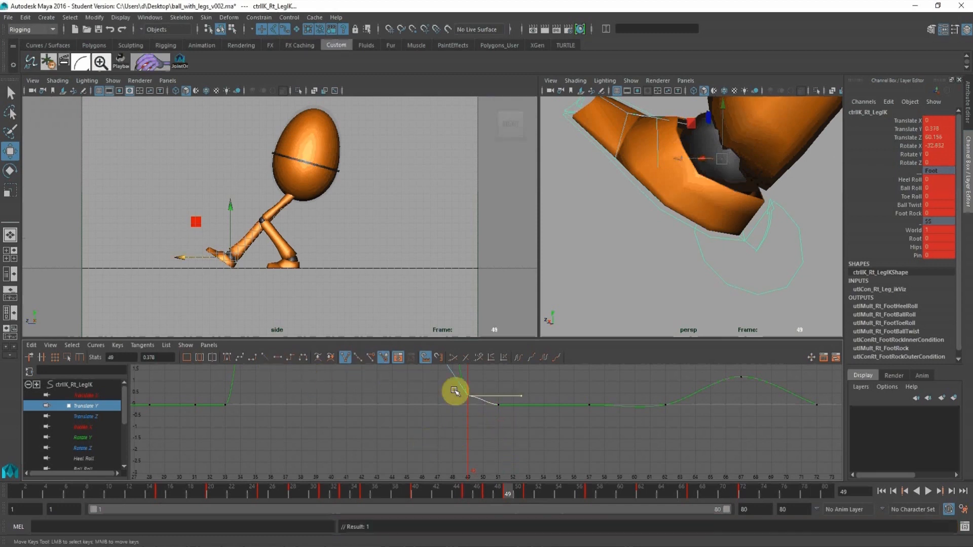
pyautogui.moveTo(516, 370); pyautogui.dragTo(505, 382, button='middle')
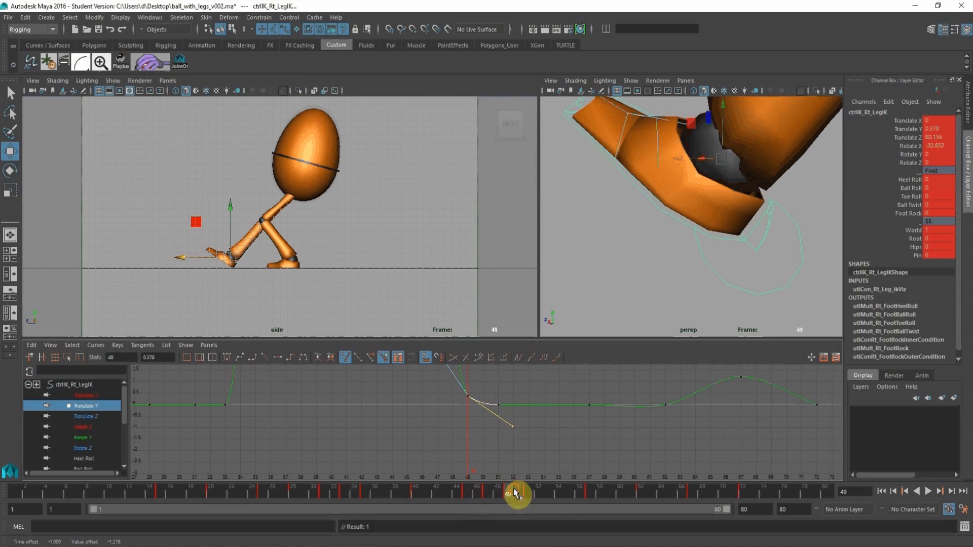
pyautogui.moveTo(514, 492); pyautogui.dragTo(528, 490)
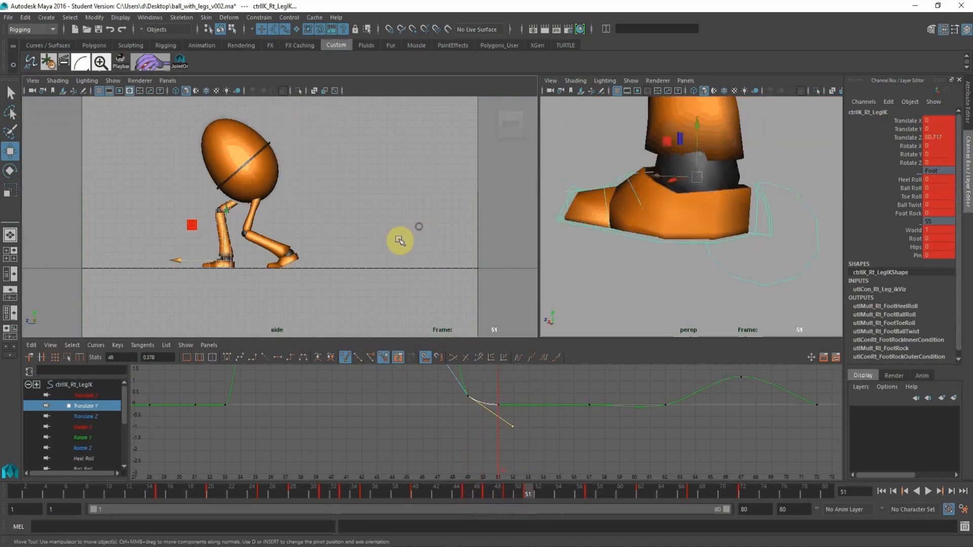
# Flatten the tangents of all the right leg IK's keys at frames 57 and 62.
pyautogui.keyDown('alt'); pyautogui.moveTo(411, 220); pyautogui.dragTo(287, 215, button='right'); pyautogui.keyUp('alt')
pyautogui.keyDown('alt'); pyautogui.moveTo(349, 212); pyautogui.dragTo(250, 196, button='right'); pyautogui.keyUp('alt')
pyautogui.keyDown('alt'); pyautogui.moveTo(290, 174); pyautogui.dragTo(299, 200, button='middle'); pyautogui.keyUp('alt')
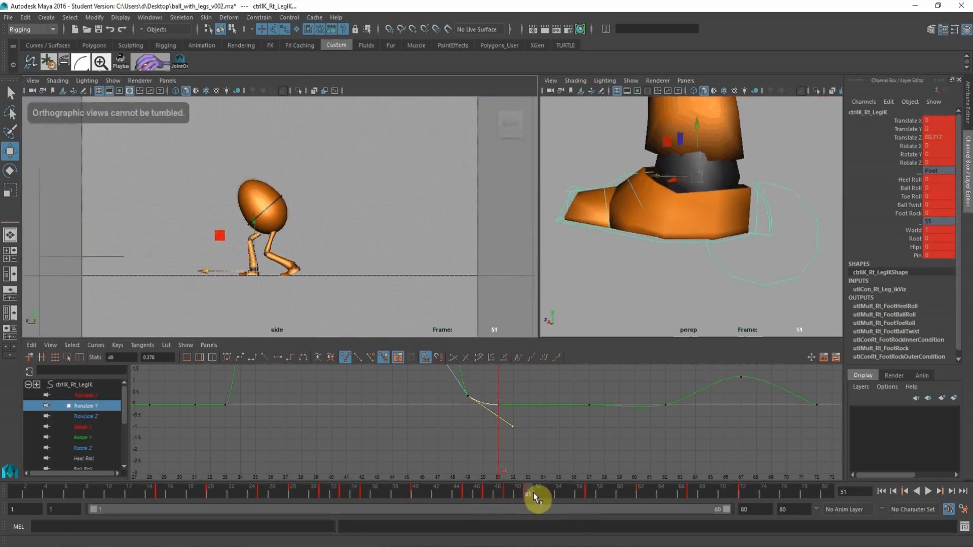
pyautogui.moveTo(536, 499); pyautogui.dragTo(593, 510)
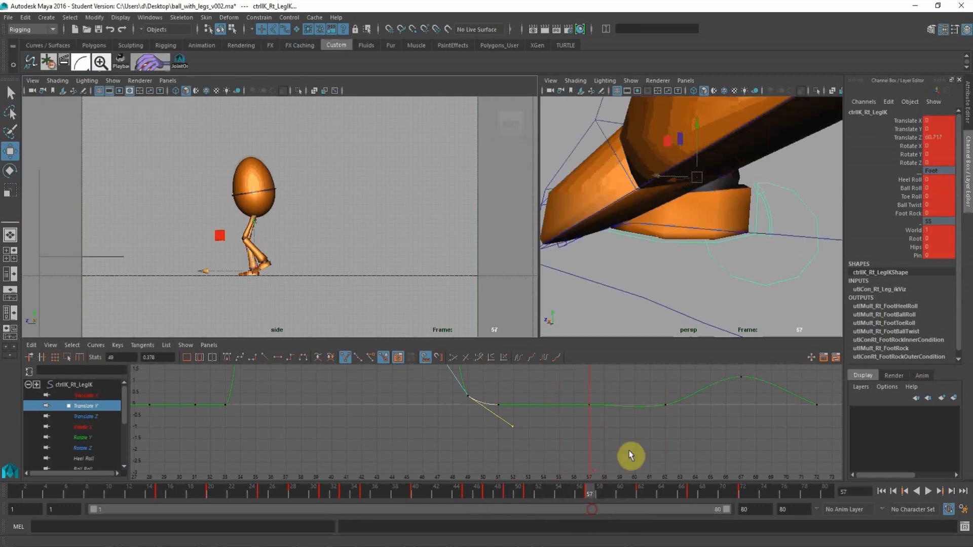
pyautogui.click(84, 385)
pyautogui.press('f')
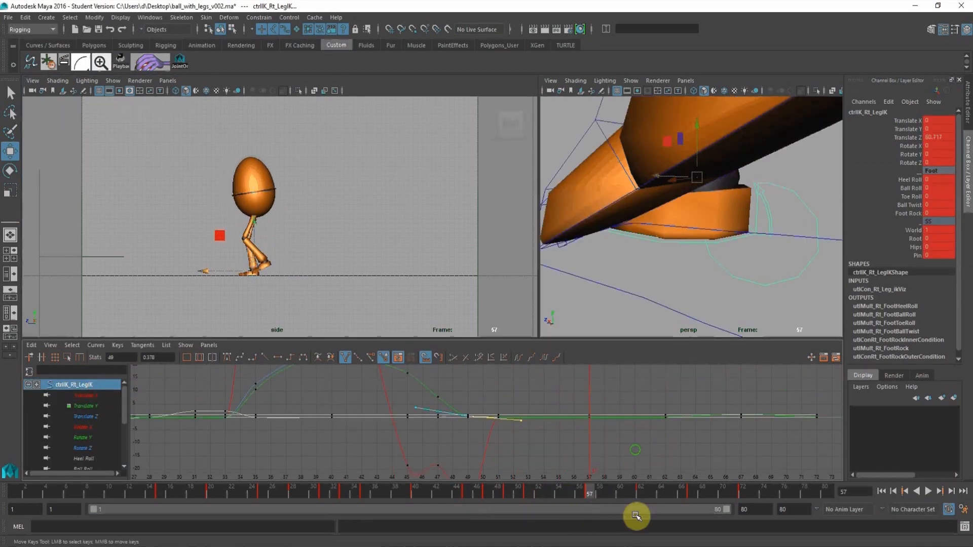
pyautogui.press('a')
pyautogui.moveTo(686, 447); pyautogui.dragTo(569, 368)
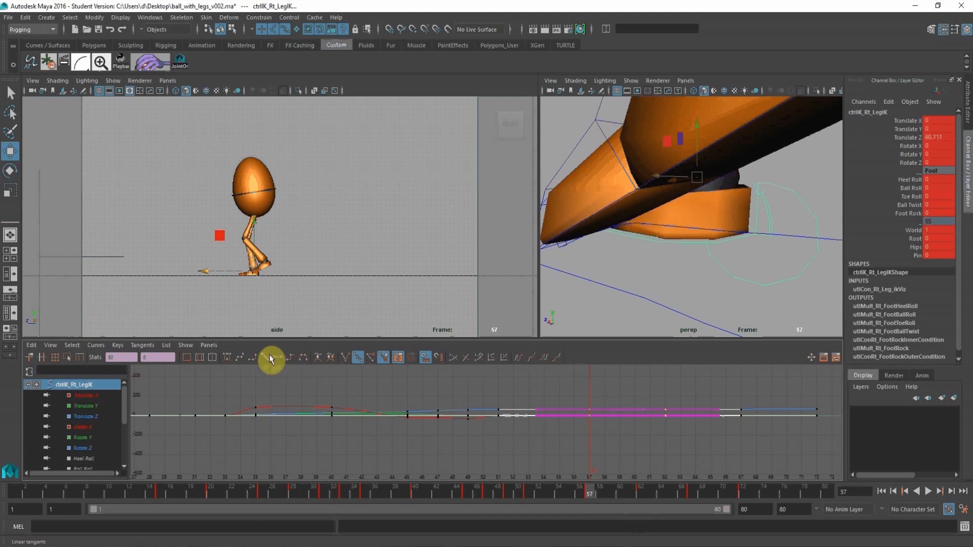
# Shift the left leg IK's last keys three frames earlier, to frame 64.
pyautogui.moveTo(601, 499); pyautogui.dragTo(658, 505)
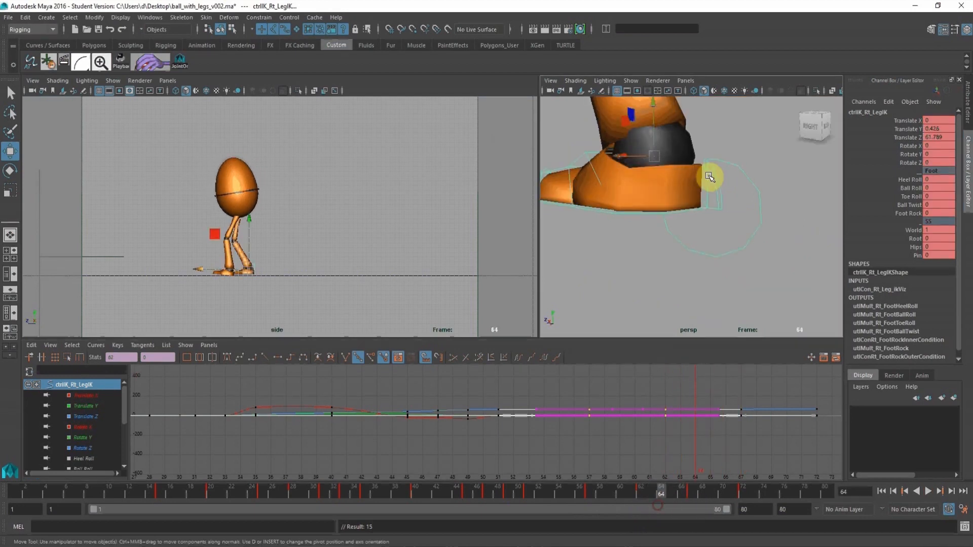
pyautogui.keyDown('alt'); pyautogui.moveTo(705, 207); pyautogui.dragTo(577, 207, button='right'); pyautogui.keyUp('alt')
pyautogui.keyDown('alt'); pyautogui.moveTo(576, 208); pyautogui.dragTo(619, 202); pyautogui.keyUp('alt')
pyautogui.keyDown('alt'); pyautogui.moveTo(619, 202); pyautogui.dragTo(667, 263, button='right'); pyautogui.keyUp('alt')
pyautogui.click(729, 250)
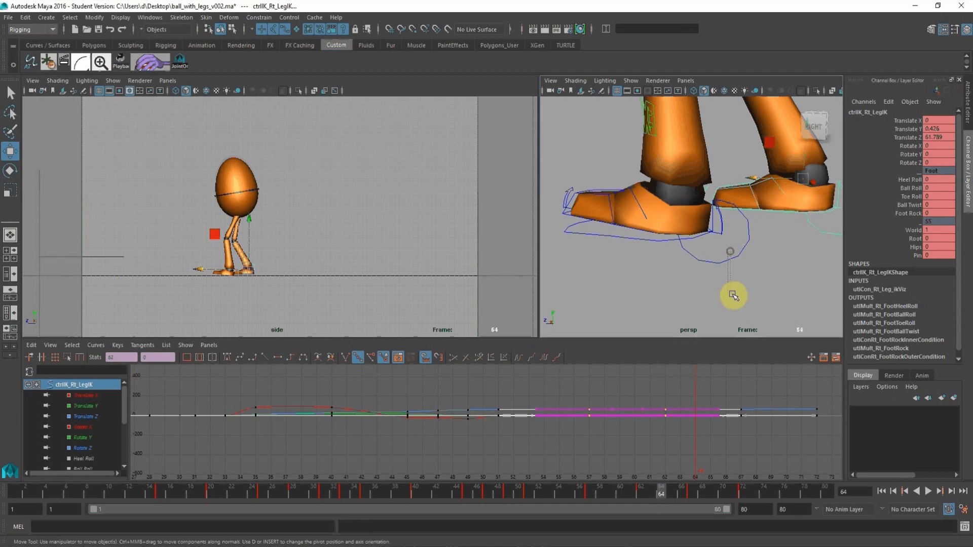
pyautogui.keyDown('alt'); pyautogui.moveTo(741, 430); pyautogui.dragTo(692, 410, button='right'); pyautogui.keyUp('alt')
pyautogui.keyDown('alt'); pyautogui.moveTo(692, 409); pyautogui.dragTo(660, 451, button='middle'); pyautogui.keyUp('alt')
pyautogui.moveTo(747, 438); pyautogui.dragTo(765, 388)
pyautogui.keyDown('shift'); pyautogui.moveTo(764, 388); pyautogui.dragTo(716, 386, button='middle'); pyautogui.keyUp('shift')
pyautogui.moveTo(674, 496); pyautogui.dragTo(704, 495)
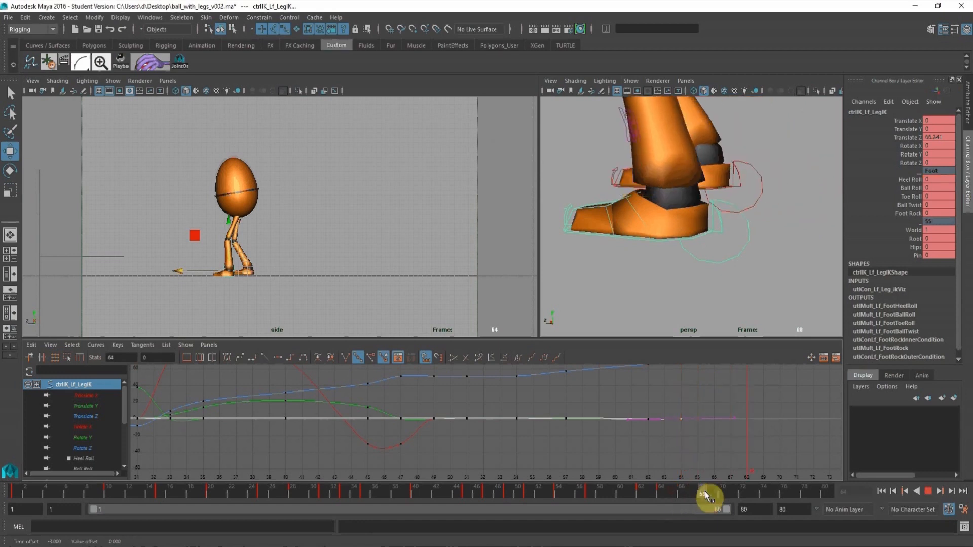
pyautogui.moveTo(768, 220); pyautogui.dragTo(556, 235)
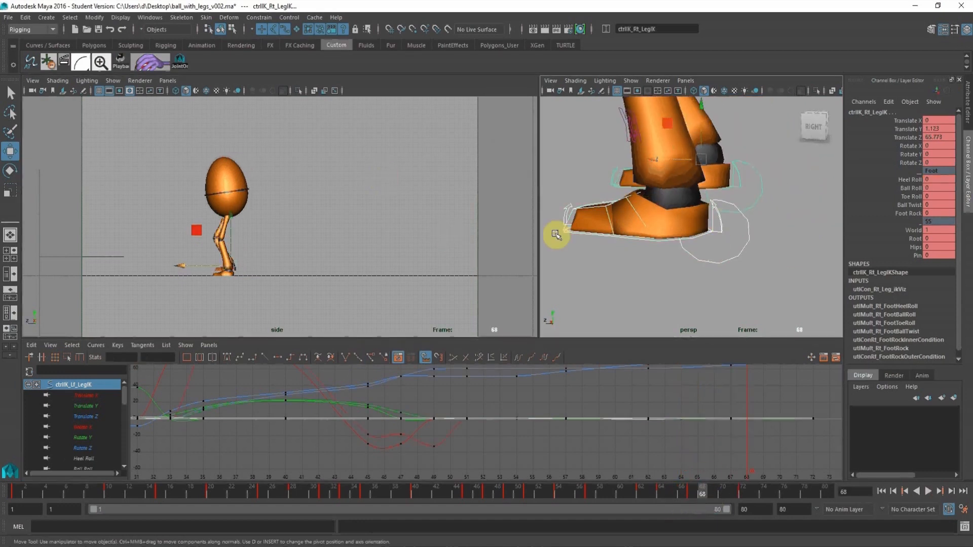
pyautogui.click(908, 145)
pyautogui.press('e')
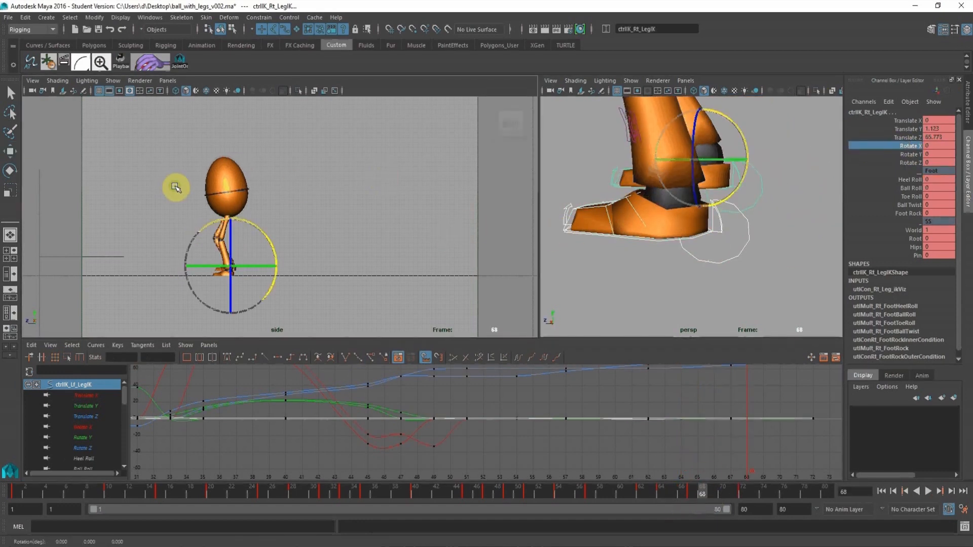
pyautogui.moveTo(174, 185); pyautogui.dragTo(186, 189, button='middle')
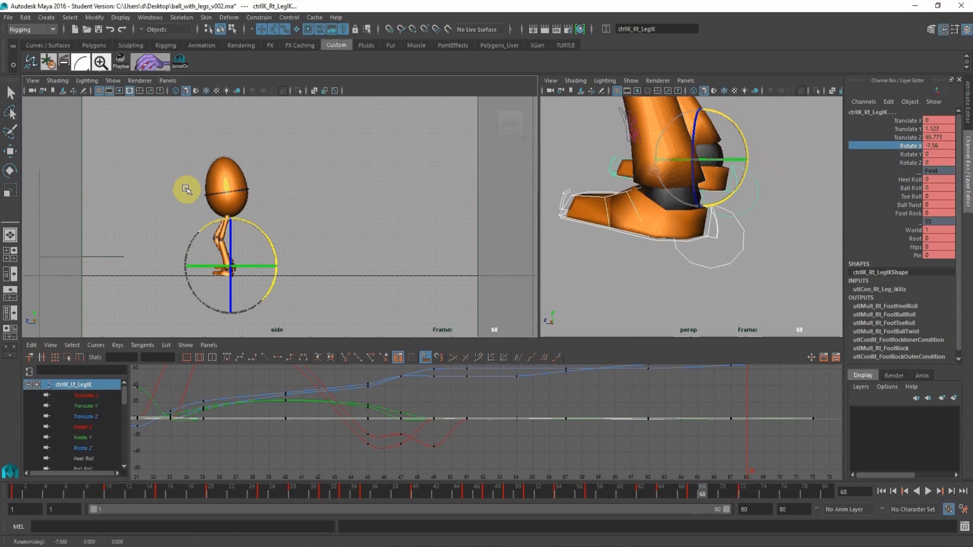
pyautogui.press('w')
pyautogui.click(789, 220)
# Rotate the right leg IK at frame 68 to a Rotate X of 9 so the lifted foot tilts.
pyautogui.click(757, 186)
pyautogui.click(918, 146)
pyautogui.press('e')
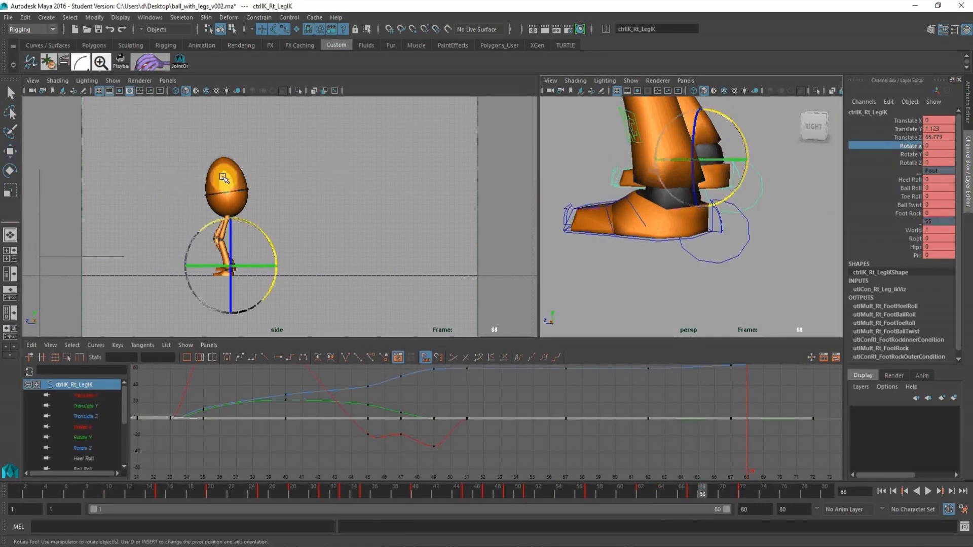
pyautogui.moveTo(223, 170); pyautogui.dragTo(231, 171, button='middle')
# Shift the right leg IK's new Rotate X key one frame later, to frame 69.
pyautogui.keyDown('alt'); pyautogui.moveTo(343, 222); pyautogui.dragTo(259, 222, button='right'); pyautogui.keyUp('alt')
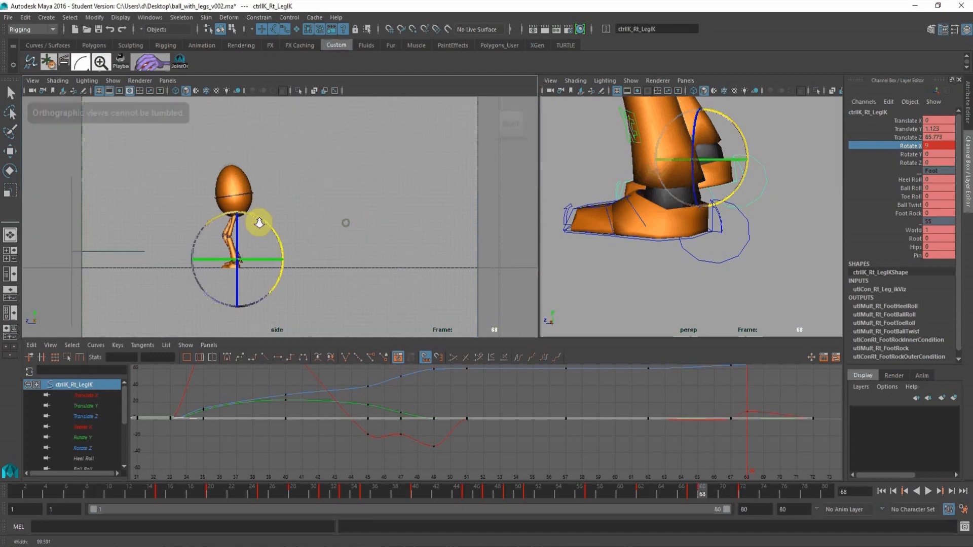
pyautogui.moveTo(716, 492); pyautogui.dragTo(746, 487)
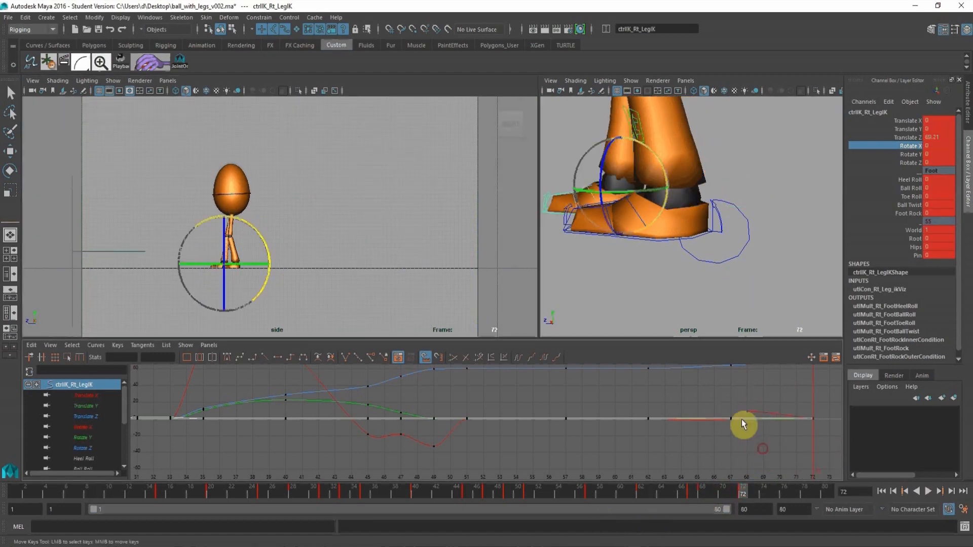
pyautogui.press('a')
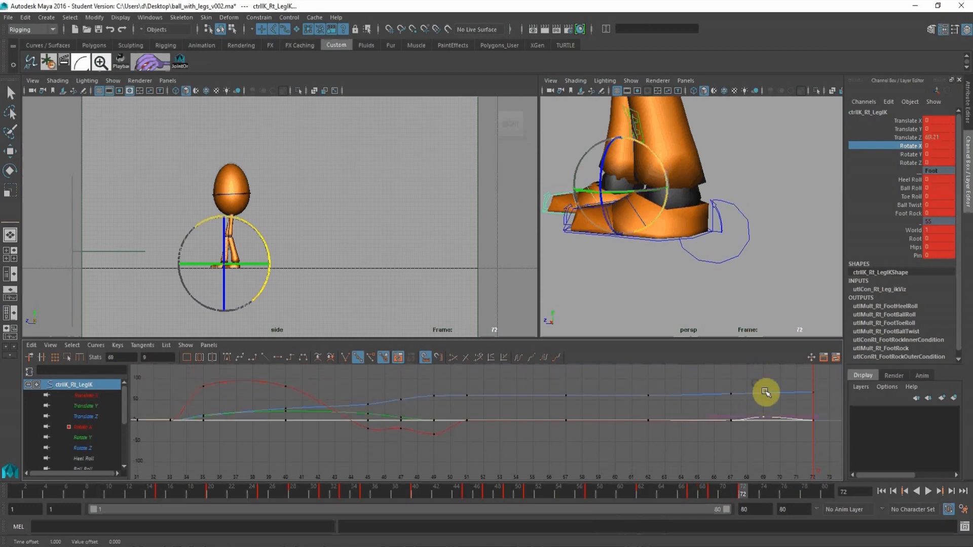
# Delete the right leg IK's Rotate X key at frame 67 and move the raised peak key to frame 67.
pyautogui.click(691, 492)
pyautogui.click(95, 426)
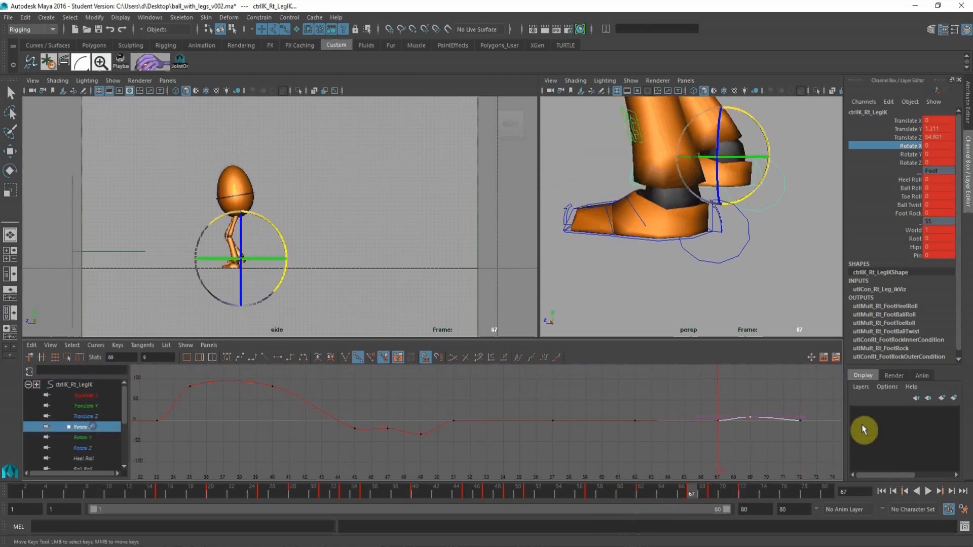
pyautogui.keyDown('alt'); pyautogui.keyDown('shift'); pyautogui.moveTo(733, 407); pyautogui.dragTo(658, 423, button='right'); pyautogui.keyUp('shift'); pyautogui.keyUp('alt')
pyautogui.keyDown('alt'); pyautogui.moveTo(658, 423); pyautogui.dragTo(628, 427, button='middle'); pyautogui.keyUp('alt')
pyautogui.keyDown('alt'); pyautogui.moveTo(627, 426); pyautogui.dragTo(665, 394, button='right'); pyautogui.keyUp('alt')
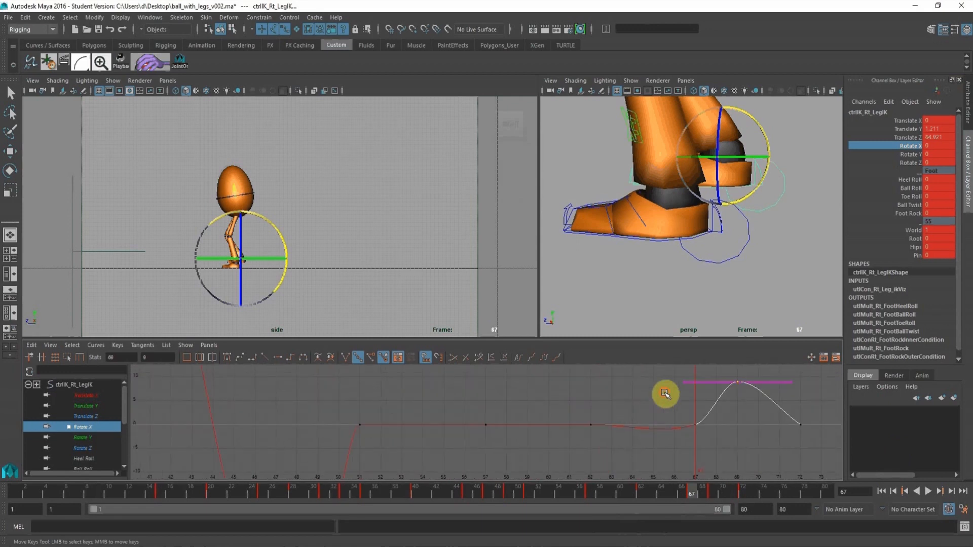
pyautogui.press('Delete')
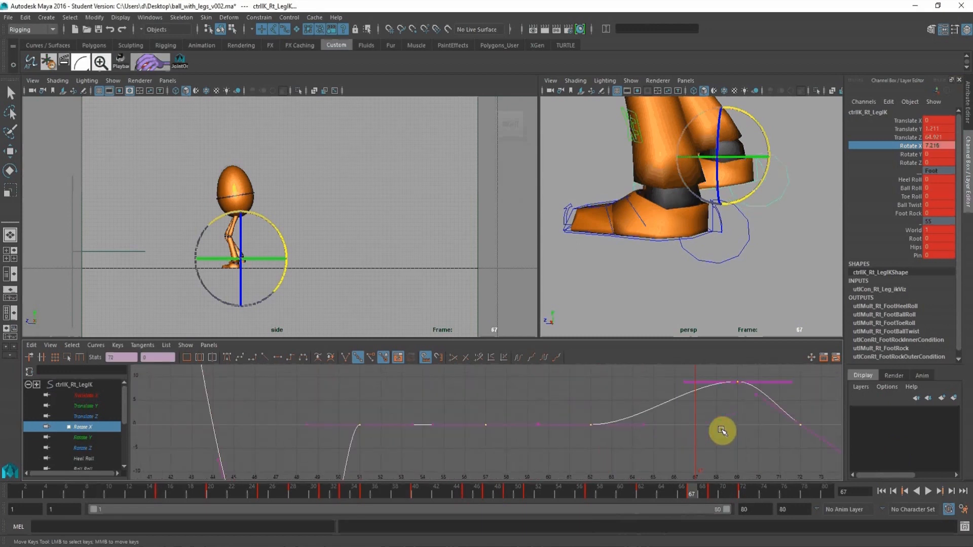
pyautogui.moveTo(762, 411); pyautogui.dragTo(725, 373)
pyautogui.keyDown('shift'); pyautogui.moveTo(792, 383); pyautogui.dragTo(748, 383, button='middle'); pyautogui.keyUp('shift')
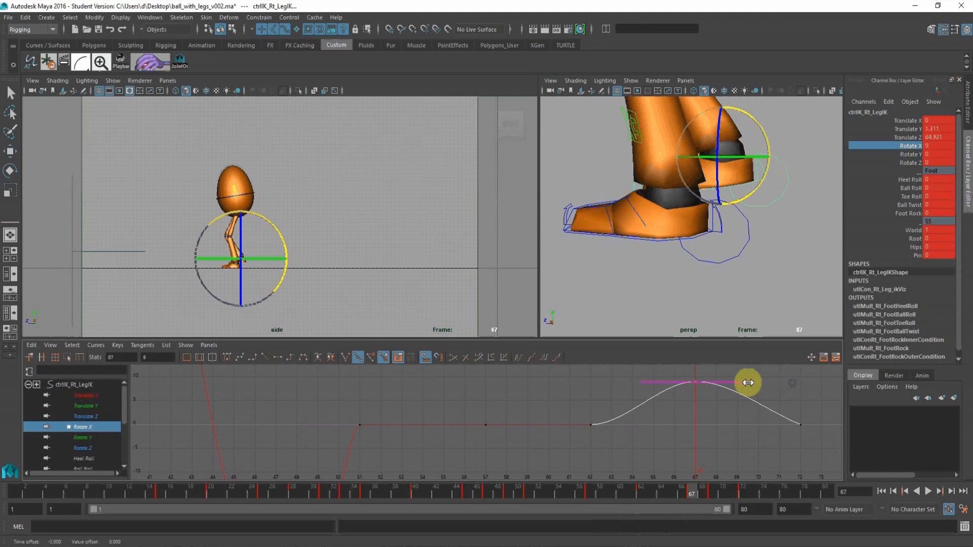
# Flatten the tangents of the right leg IK's Rotate X key at frame 72.
pyautogui.moveTo(705, 491); pyautogui.dragTo(743, 493)
pyautogui.moveTo(778, 405); pyautogui.dragTo(817, 454)
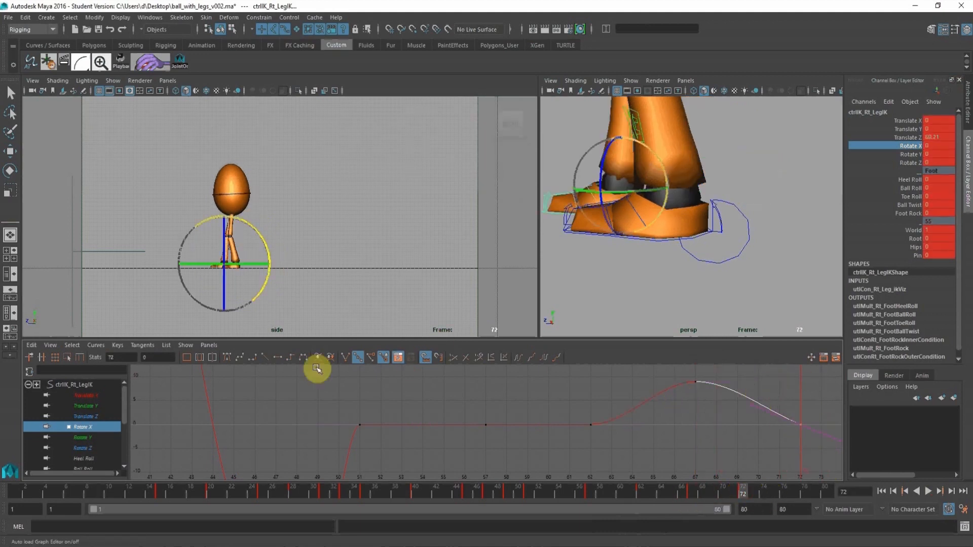
pyautogui.click(281, 361)
# Turn the root control at frame 72 to a Rotate Y of about 11.46.
pyautogui.keyDown('alt'); pyautogui.moveTo(598, 154); pyautogui.dragTo(727, 177); pyautogui.keyUp('alt')
pyautogui.click(734, 175)
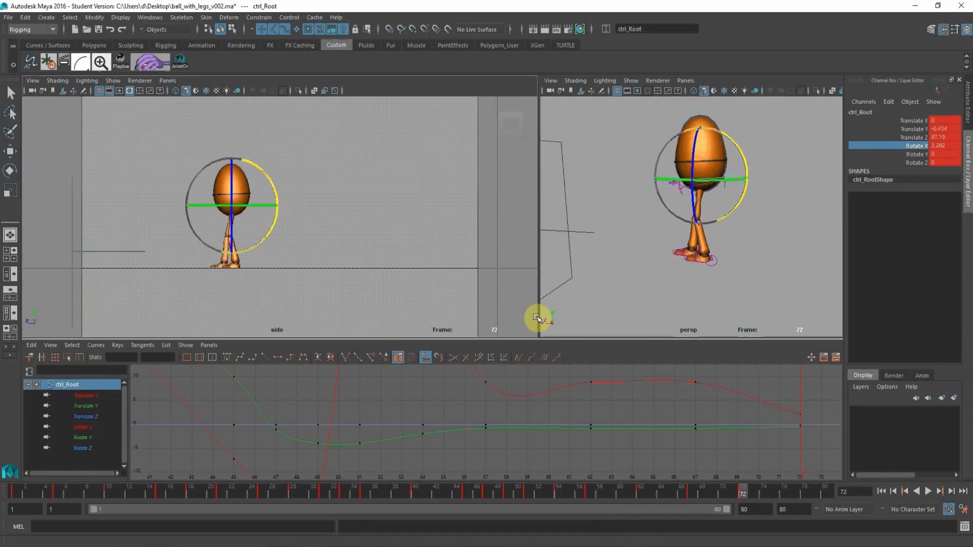
pyautogui.press('space')
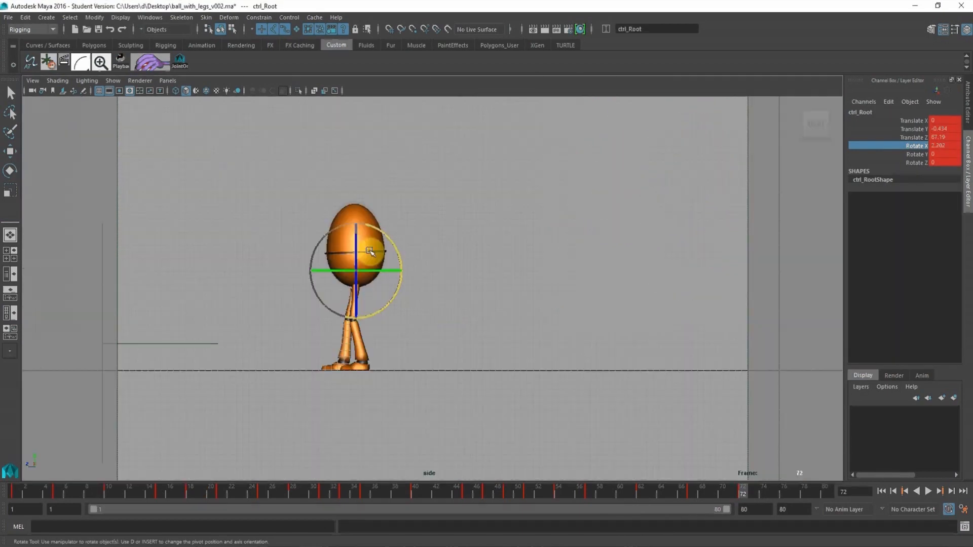
pyautogui.keyDown('alt'); pyautogui.moveTo(517, 344); pyautogui.dragTo(619, 407, button='right'); pyautogui.keyUp('alt')
pyautogui.keyDown('alt'); pyautogui.moveTo(268, 314); pyautogui.dragTo(311, 304, button='middle'); pyautogui.keyUp('alt')
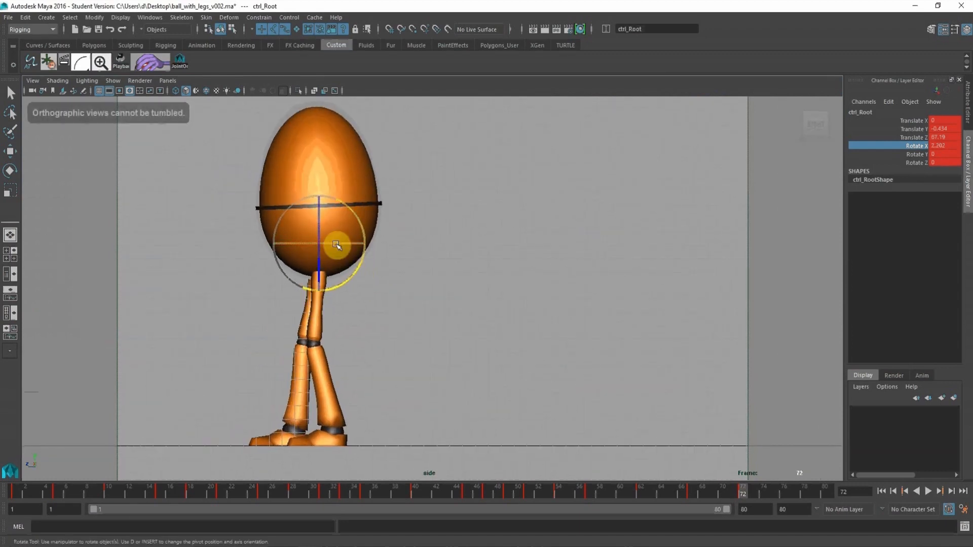
pyautogui.moveTo(337, 245); pyautogui.dragTo(341, 244)
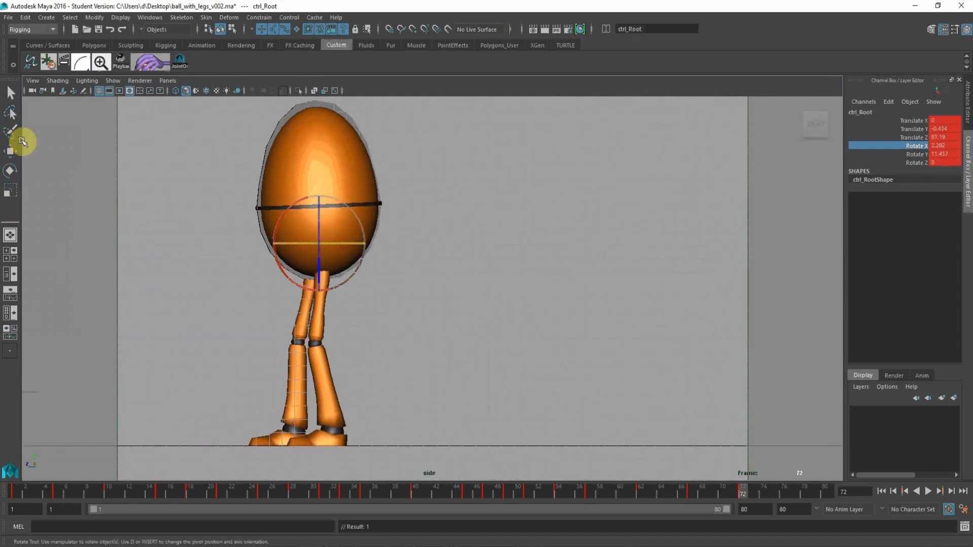
# Move the root control at frame 72 slightly forward and up, to Translate Y -0.316 and Translate Z about 67.8.
pyautogui.click(12, 151)
pyautogui.moveTo(273, 240); pyautogui.dragTo(264, 243)
pyautogui.moveTo(312, 189); pyautogui.dragTo(311, 187)
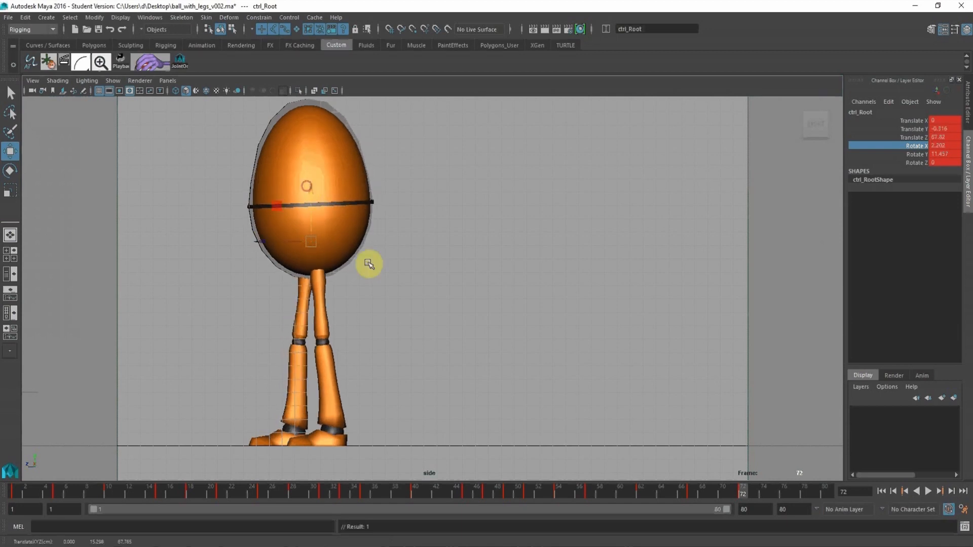
# Play the whole leap from frame 1 in the side view and recheck the landing from frame 42 to 48.
pyautogui.keyDown('alt'); pyautogui.moveTo(456, 274); pyautogui.dragTo(159, 230, button='right'); pyautogui.keyUp('alt')
pyautogui.keyDown('alt'); pyautogui.moveTo(574, 268); pyautogui.dragTo(428, 284, button='middle'); pyautogui.keyUp('alt')
pyautogui.keyDown('alt'); pyautogui.moveTo(378, 322); pyautogui.dragTo(285, 287, button='right'); pyautogui.keyUp('alt')
pyautogui.keyDown('alt'); pyautogui.moveTo(285, 287); pyautogui.dragTo(306, 297, button='middle'); pyautogui.keyUp('alt')
pyautogui.click(19, 492)
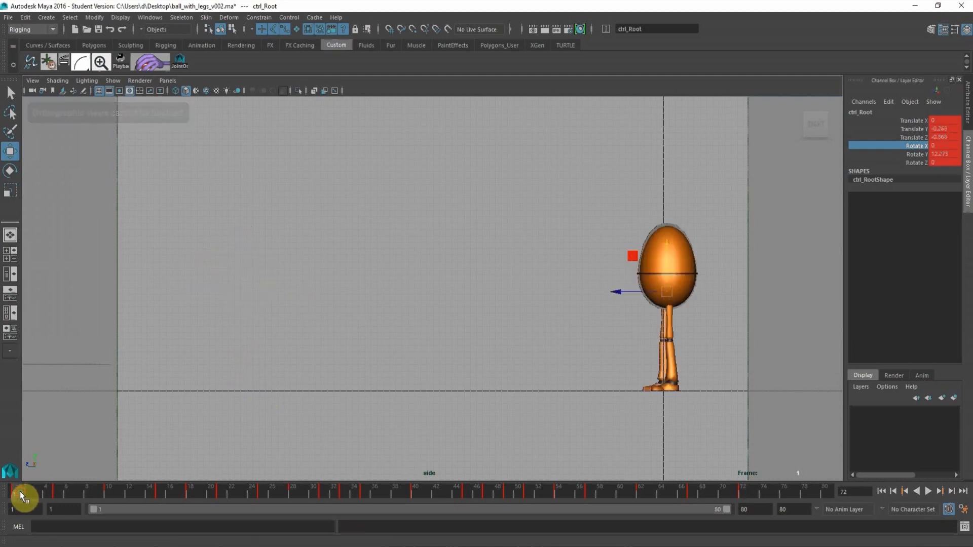
pyautogui.click(927, 492)
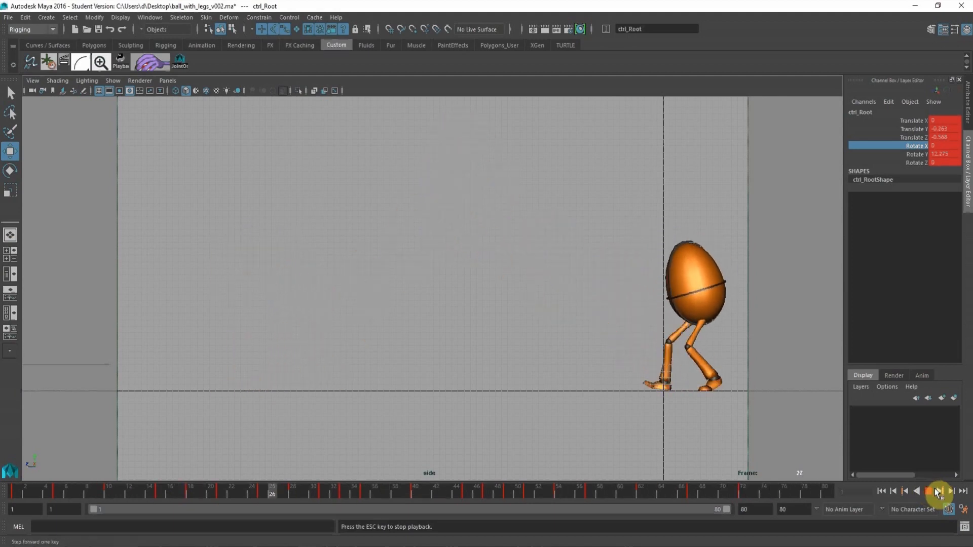
pyautogui.click(927, 492)
pyautogui.click(460, 304)
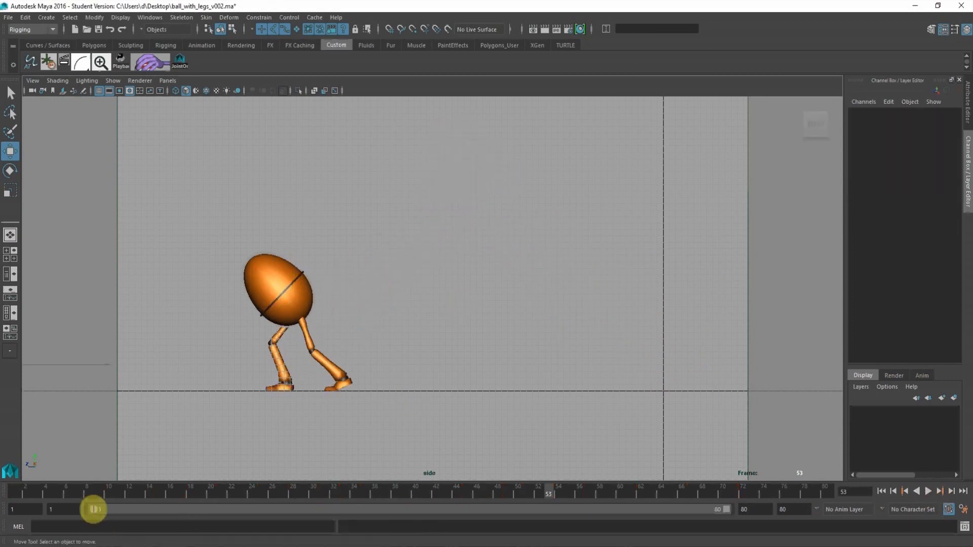
pyautogui.moveTo(90, 498); pyautogui.dragTo(433, 518)
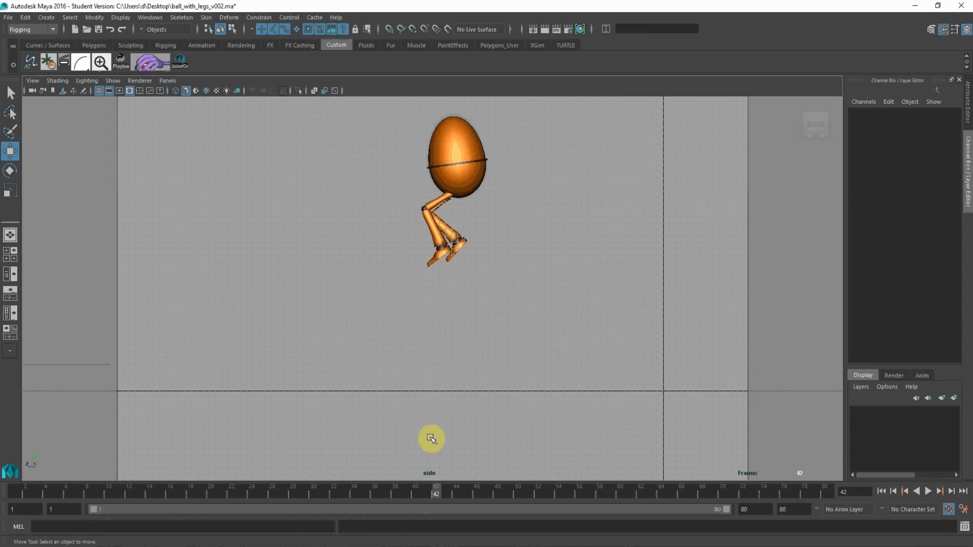
pyautogui.hotkey('alt', 'v')
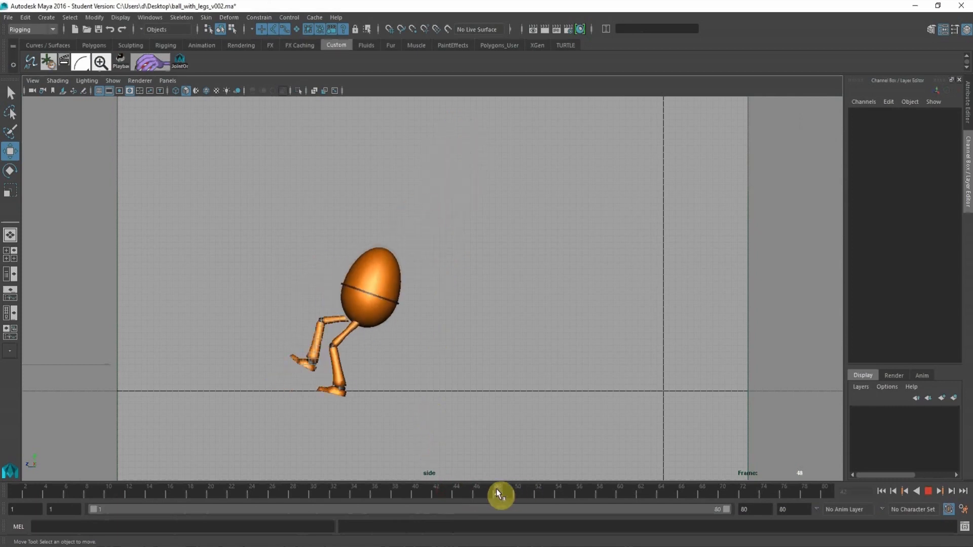
# Flatten the tangents of the left leg IK's Translate Y key at frame 47.
pyautogui.press('space')
pyautogui.click(774, 269)
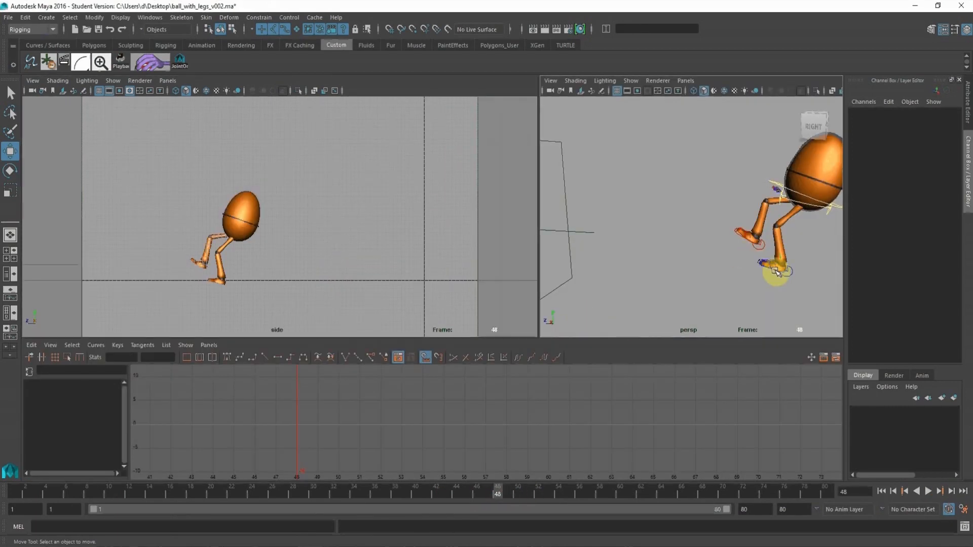
pyautogui.click(797, 273)
pyautogui.click(257, 448)
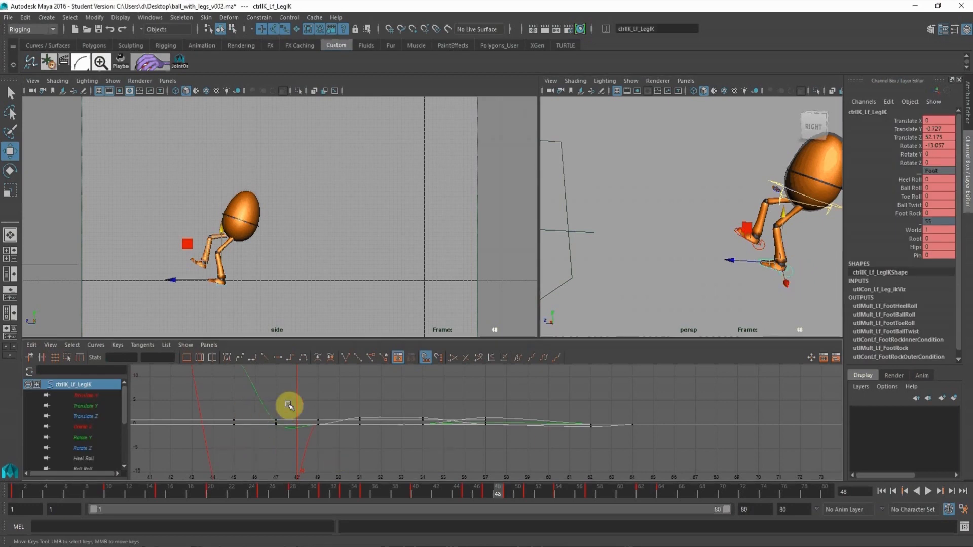
pyautogui.keyDown('alt'); pyautogui.keyDown('shift'); pyautogui.moveTo(288, 406); pyautogui.dragTo(284, 446, button='right'); pyautogui.keyUp('shift'); pyautogui.keyUp('alt')
pyautogui.click(92, 406)
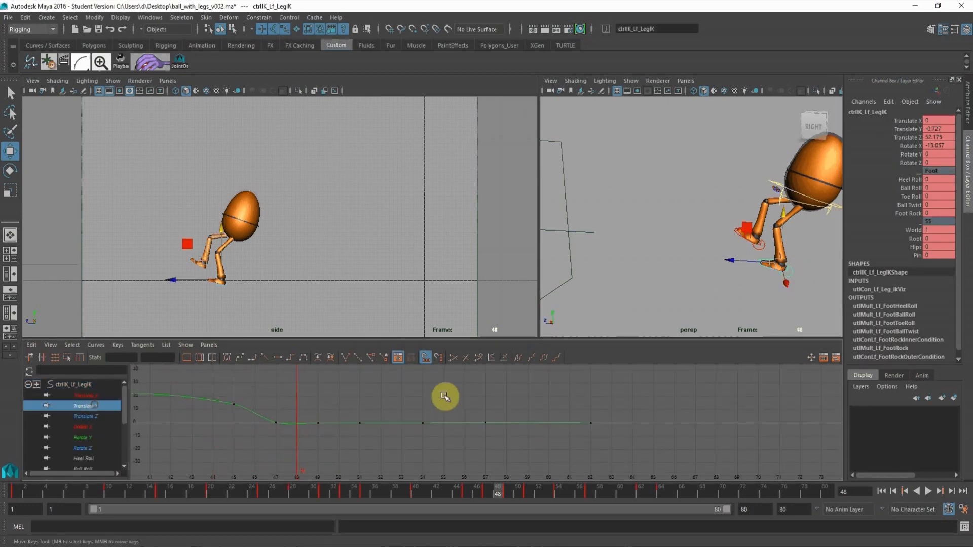
pyautogui.press('f')
pyautogui.click(287, 423)
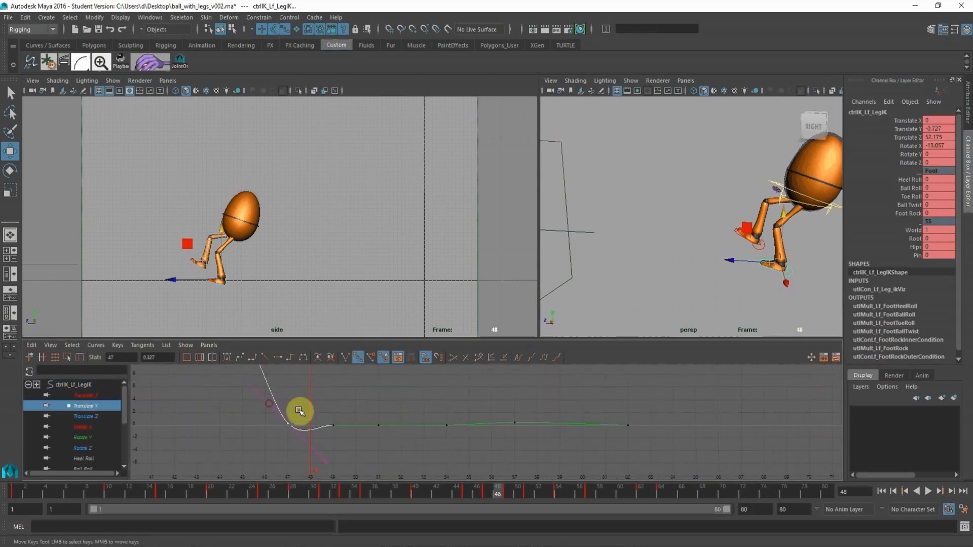
pyautogui.click(279, 357)
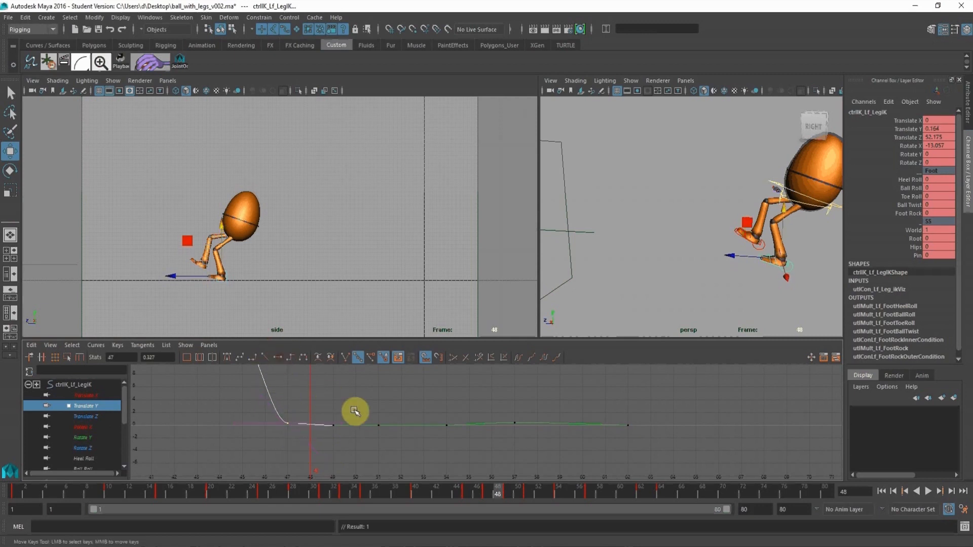
# Play and scrub the landing up to frame 52 to recheck the left foot's ground contact.
pyautogui.keyDown('alt'); pyautogui.keyDown('shift'); pyautogui.moveTo(489, 432); pyautogui.dragTo(426, 449, button='right'); pyautogui.keyUp('shift'); pyautogui.keyUp('alt')
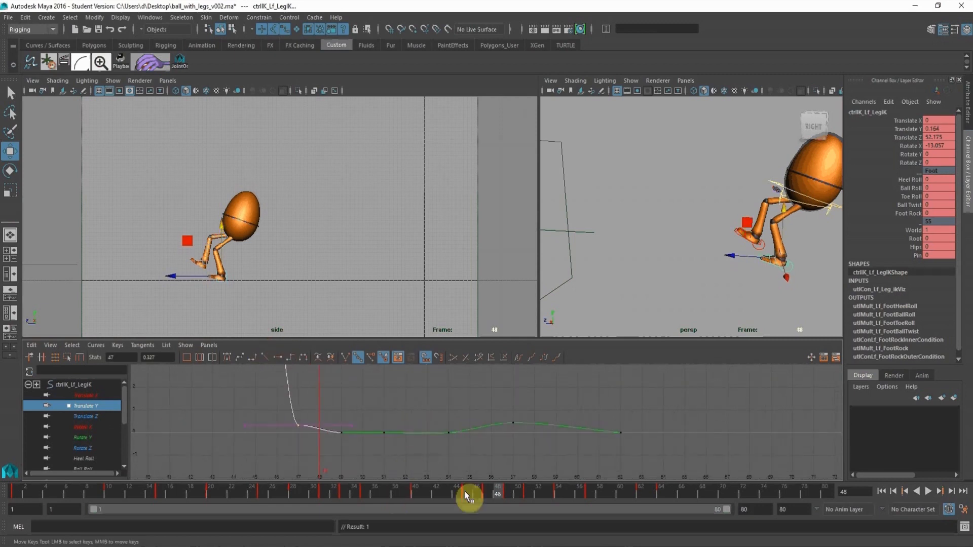
pyautogui.moveTo(490, 491); pyautogui.dragTo(542, 489)
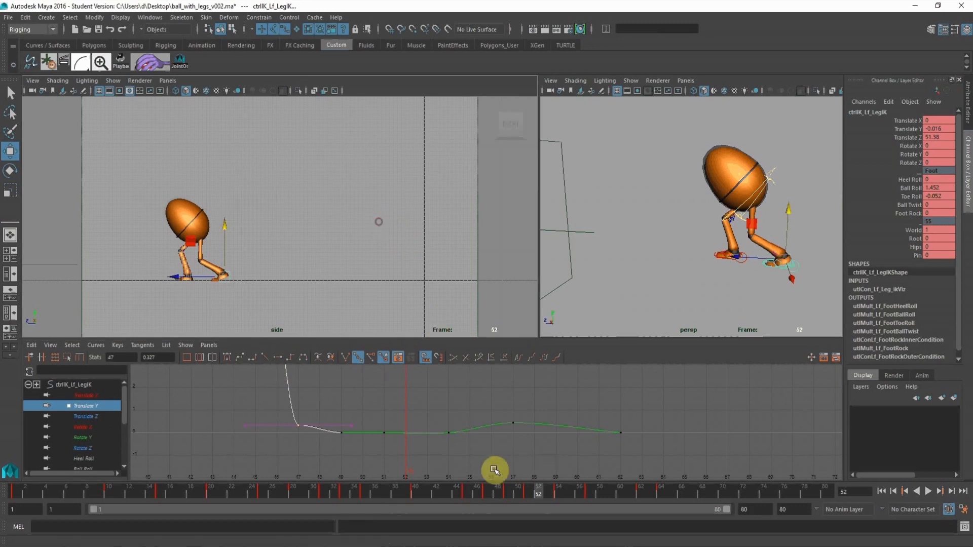
pyautogui.hotkey('alt', 'v')
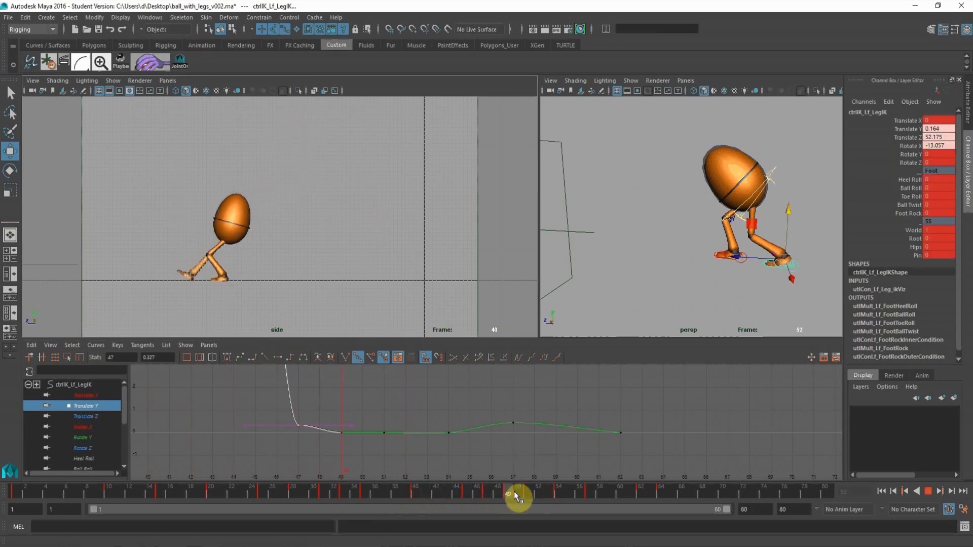
pyautogui.moveTo(487, 491); pyautogui.dragTo(508, 490)
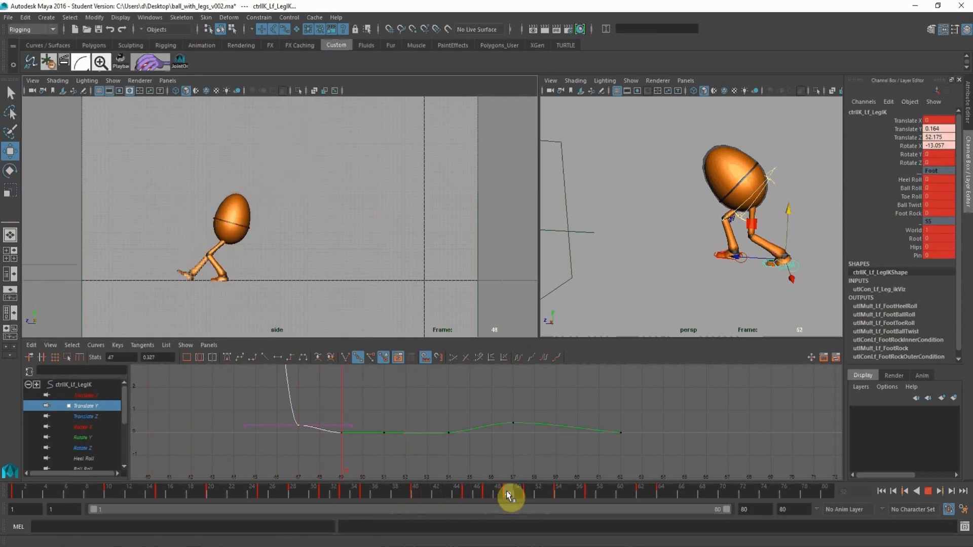
# Clean up the left leg IK's Translate Z curve by adjusting the tangents at frame 47 and flattening the key at frame 54.
pyautogui.click(108, 417)
pyautogui.press('f')
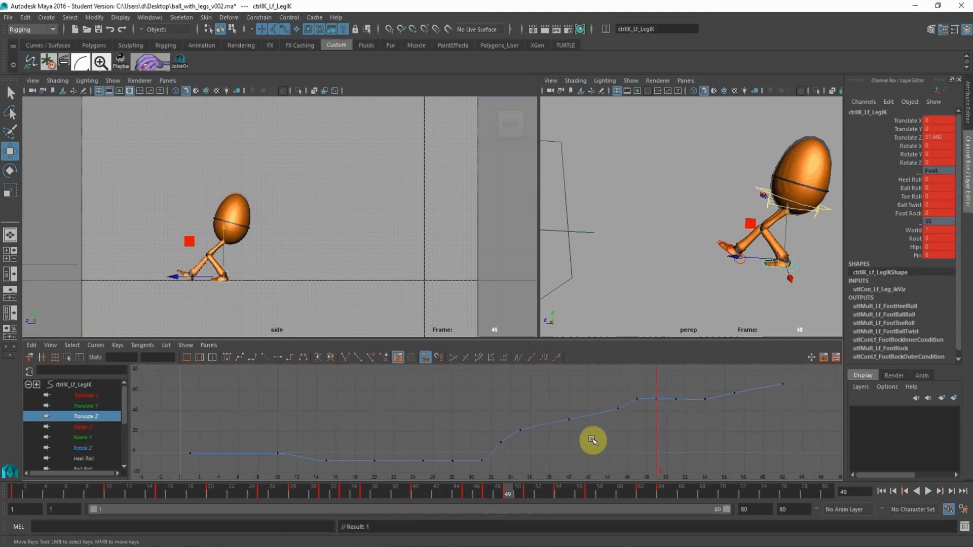
pyautogui.scroll(-3, 508, 400)
pyautogui.keyDown('alt'); pyautogui.moveTo(509, 400); pyautogui.dragTo(510, 414, button='middle'); pyautogui.keyUp('alt')
pyautogui.keyDown('alt'); pyautogui.moveTo(512, 425); pyautogui.dragTo(676, 424, button='right'); pyautogui.keyUp('alt')
pyautogui.moveTo(458, 392); pyautogui.dragTo(501, 432)
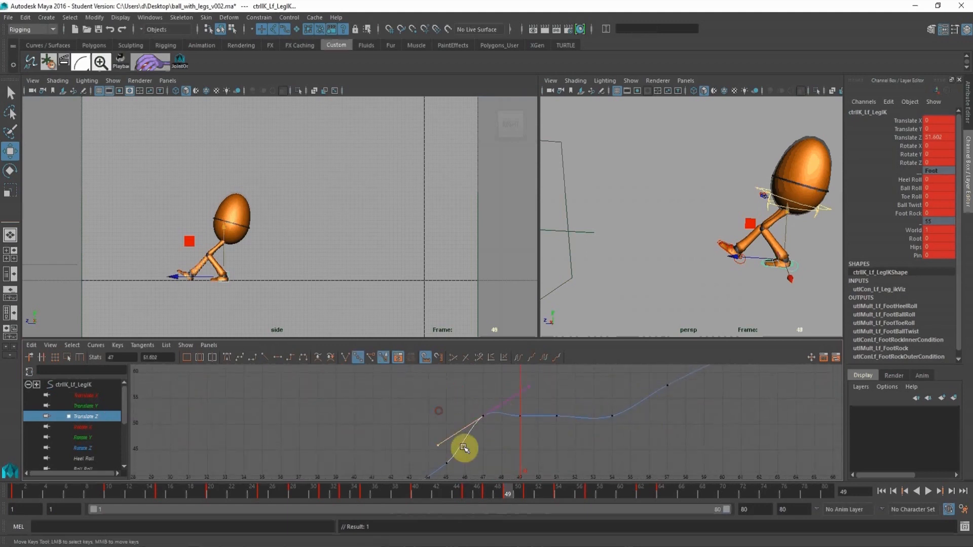
pyautogui.moveTo(463, 448); pyautogui.dragTo(454, 415, button='middle')
pyautogui.keyDown('alt'); pyautogui.moveTo(606, 407); pyautogui.dragTo(518, 444, button='right'); pyautogui.keyUp('alt')
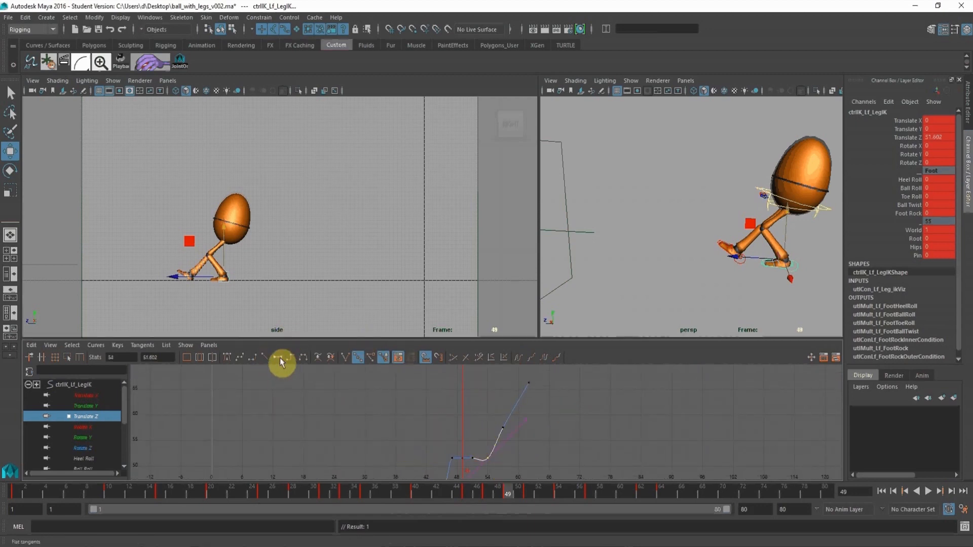
pyautogui.moveTo(473, 494); pyautogui.dragTo(749, 523)
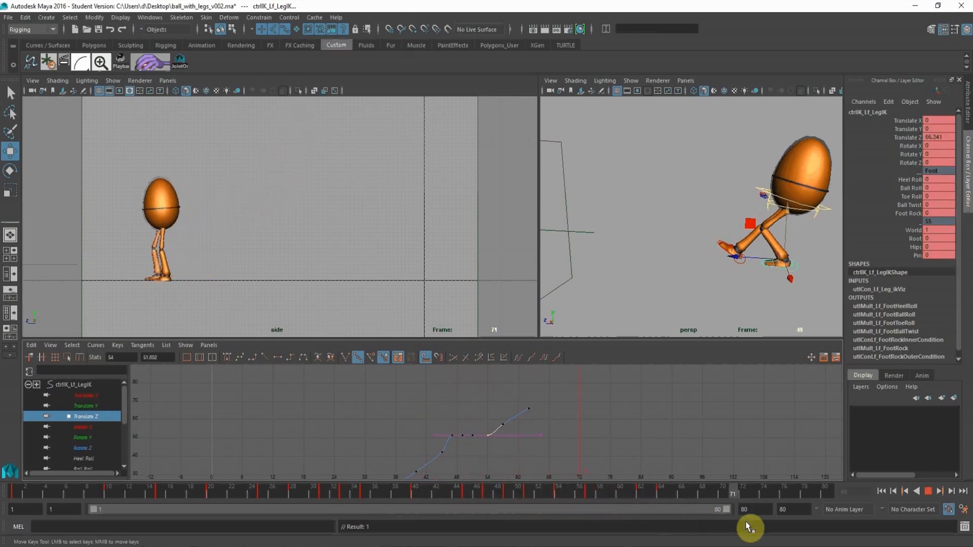
# Show the egg from the front with its full body framed and examine its weight shift over frames 1 to 15.
pyautogui.keyDown('alt'); pyautogui.moveTo(362, 228); pyautogui.dragTo(338, 197); pyautogui.keyUp('alt')
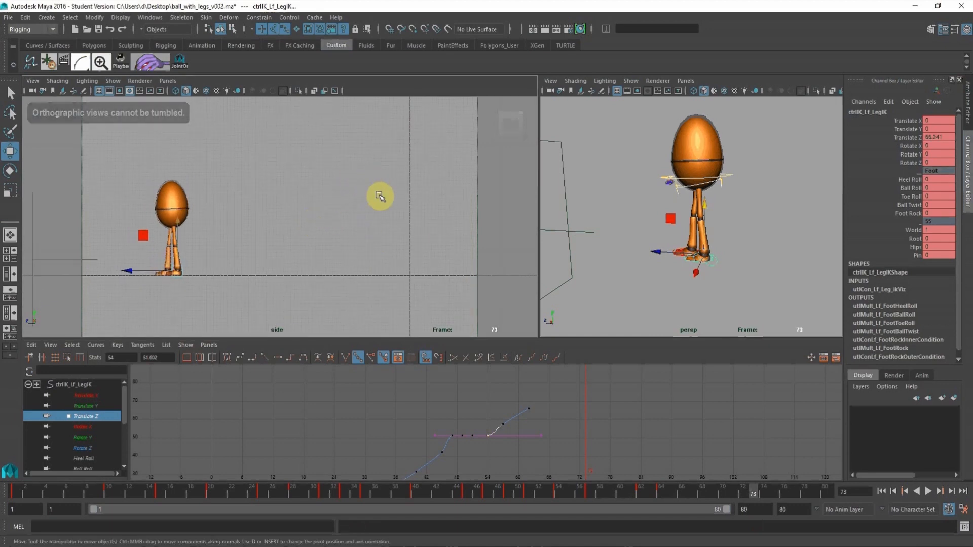
pyautogui.click(23, 488)
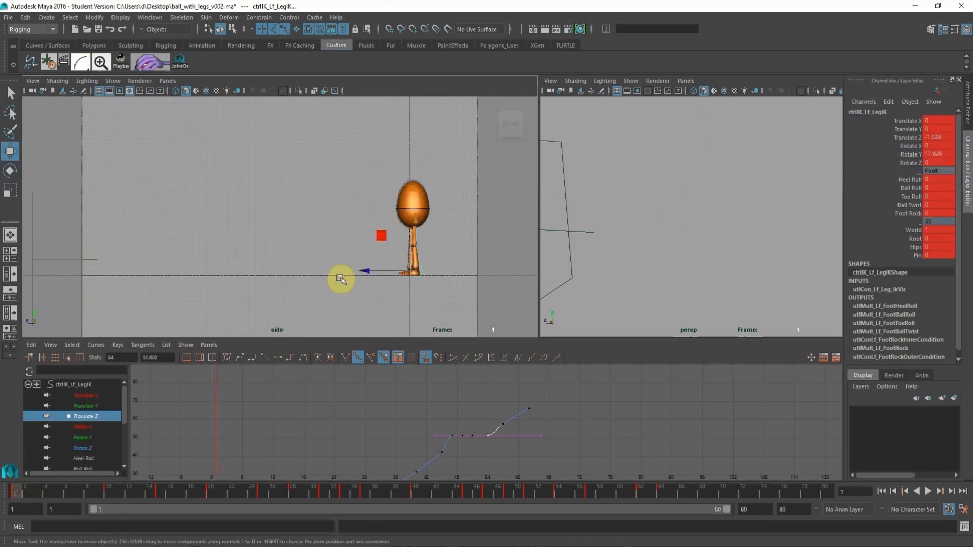
pyautogui.press('space')
pyautogui.moveTo(311, 253); pyautogui.dragTo(326, 276)
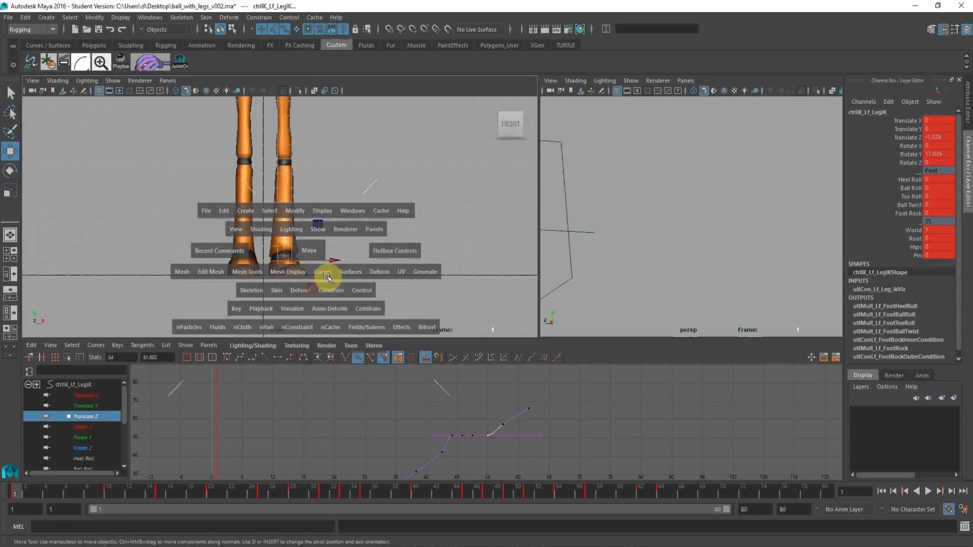
pyautogui.keyDown('alt'); pyautogui.click(363, 172); pyautogui.keyUp('alt')
pyautogui.keyDown('alt'); pyautogui.moveTo(363, 172); pyautogui.dragTo(263, 165, button='right'); pyautogui.keyUp('alt')
pyautogui.keyDown('alt'); pyautogui.moveTo(263, 165); pyautogui.dragTo(262, 223, button='middle'); pyautogui.keyUp('alt')
pyautogui.keyDown('alt'); pyautogui.moveTo(306, 198); pyautogui.dragTo(215, 176, button='right'); pyautogui.keyUp('alt')
pyautogui.keyDown('alt'); pyautogui.moveTo(414, 214); pyautogui.dragTo(275, 191, button='right'); pyautogui.keyUp('alt')
pyautogui.keyDown('alt'); pyautogui.moveTo(275, 190); pyautogui.dragTo(276, 211, button='middle'); pyautogui.keyUp('alt')
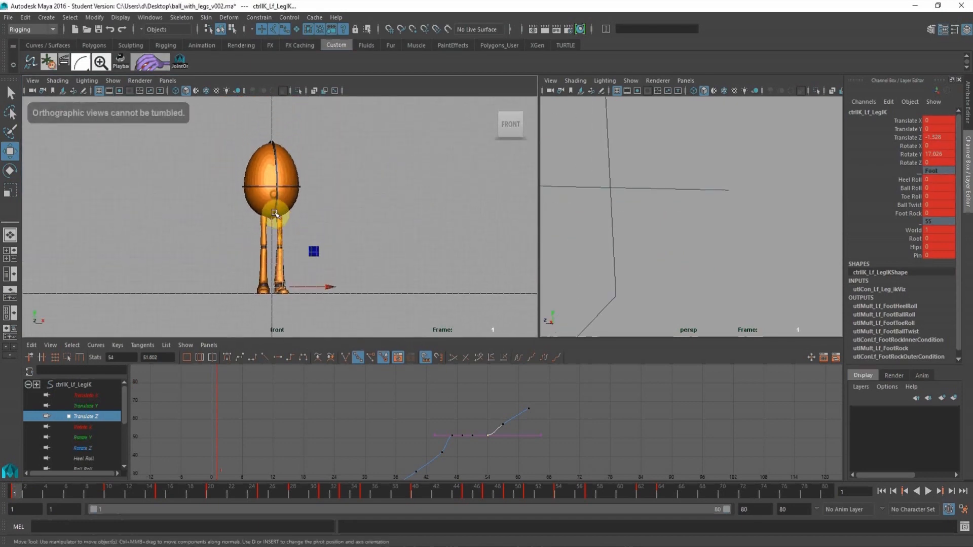
pyautogui.keyDown('alt'); pyautogui.moveTo(276, 211); pyautogui.dragTo(308, 213, button='right'); pyautogui.keyUp('alt')
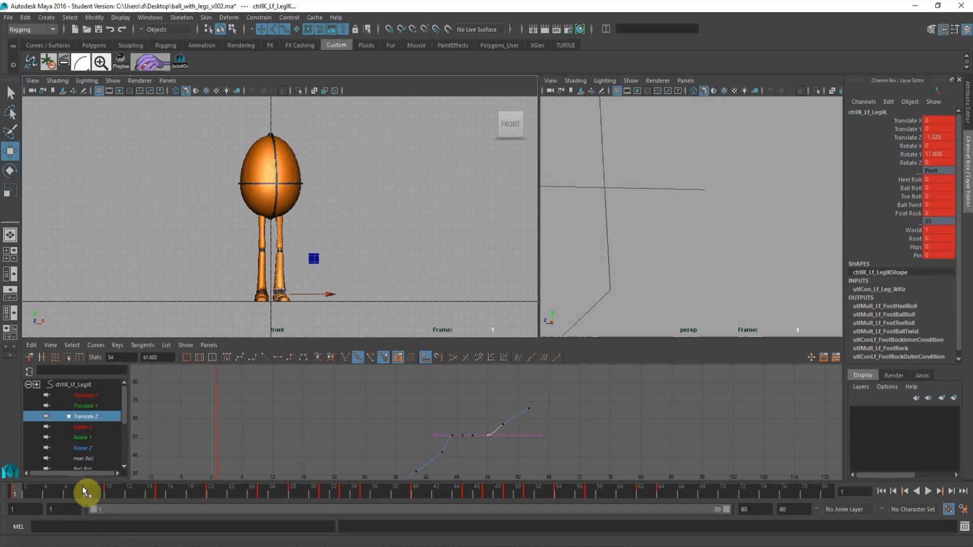
pyautogui.moveTo(12, 496); pyautogui.dragTo(161, 503)
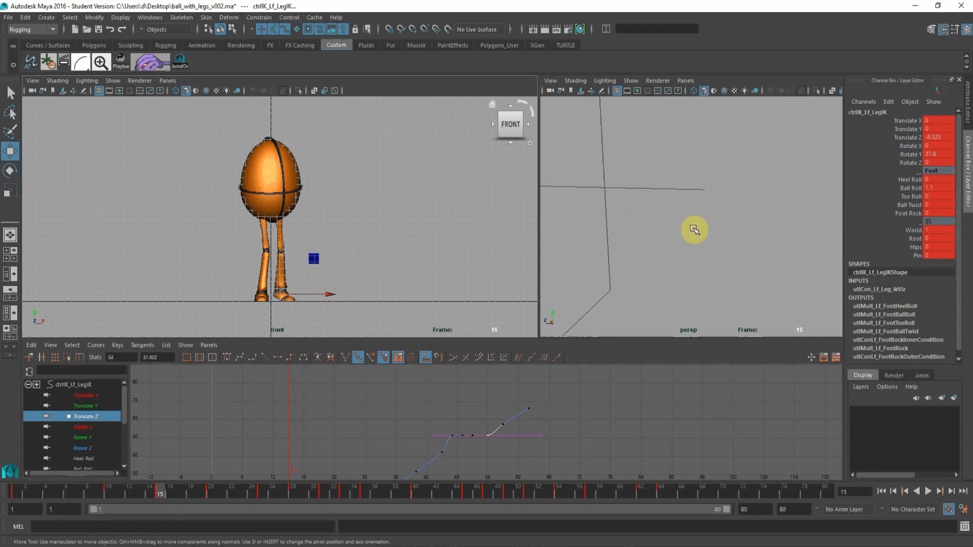
# Tilt the root control sideways at frame 15 to about Rotate X 17, Rotate Y 25.1 and Rotate Z 13.5.
pyautogui.keyDown('alt'); pyautogui.moveTo(695, 230); pyautogui.dragTo(671, 228); pyautogui.keyUp('alt')
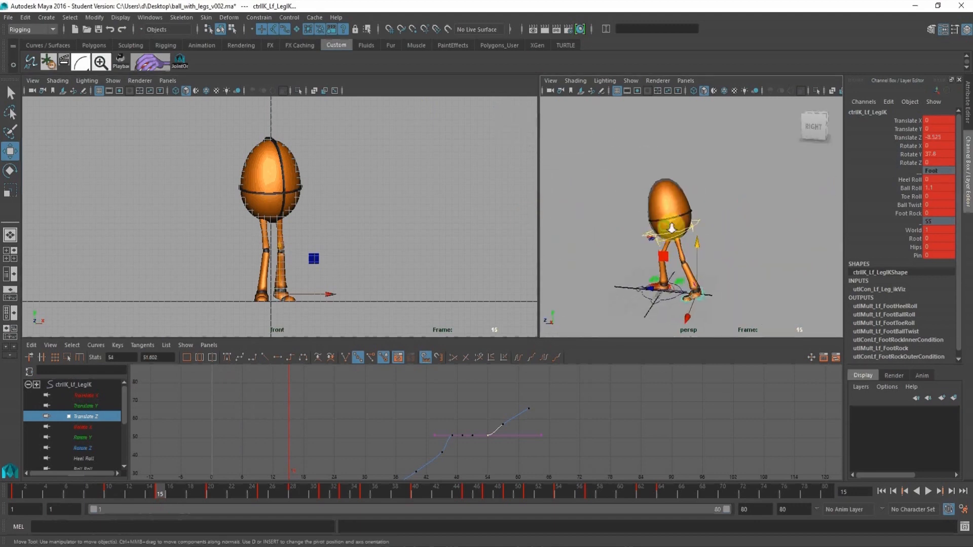
pyautogui.keyDown('alt'); pyautogui.moveTo(671, 228); pyautogui.dragTo(710, 232, button='right'); pyautogui.keyUp('alt')
pyautogui.click(691, 263)
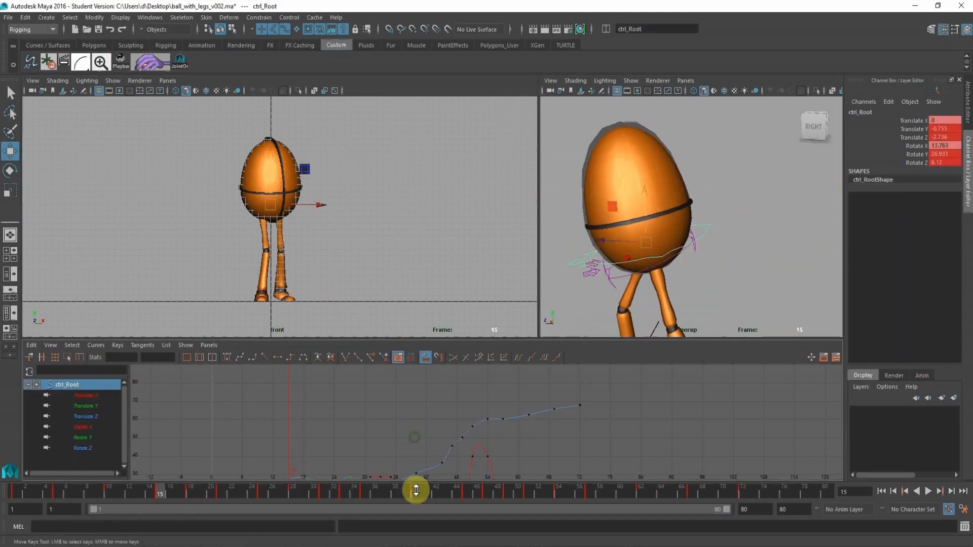
pyautogui.press('a')
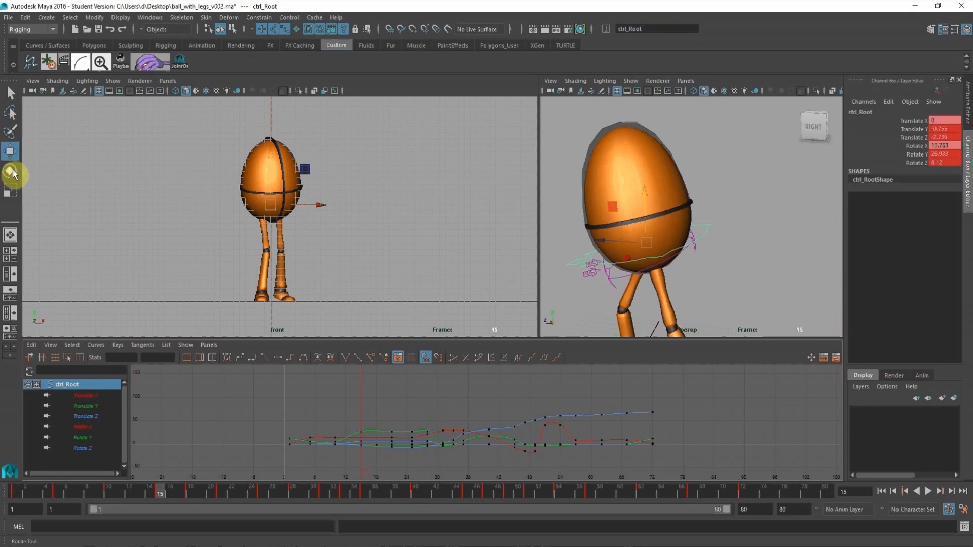
pyautogui.click(11, 172)
pyautogui.moveTo(235, 187); pyautogui.dragTo(228, 189)
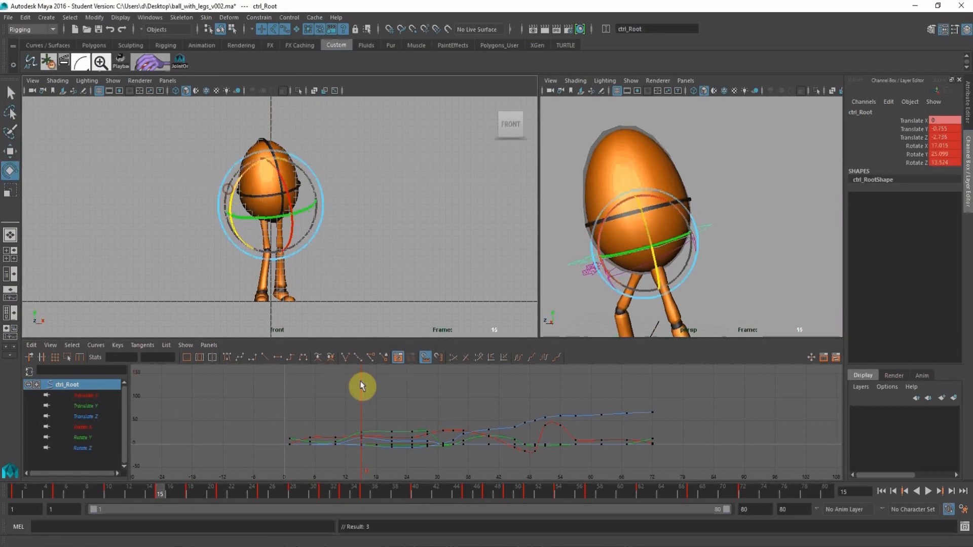
# Flatten the tangents of the root control's Rotate Z key at frame 10 and scrub the opening up to frame 15.
pyautogui.click(87, 449)
pyautogui.press('f')
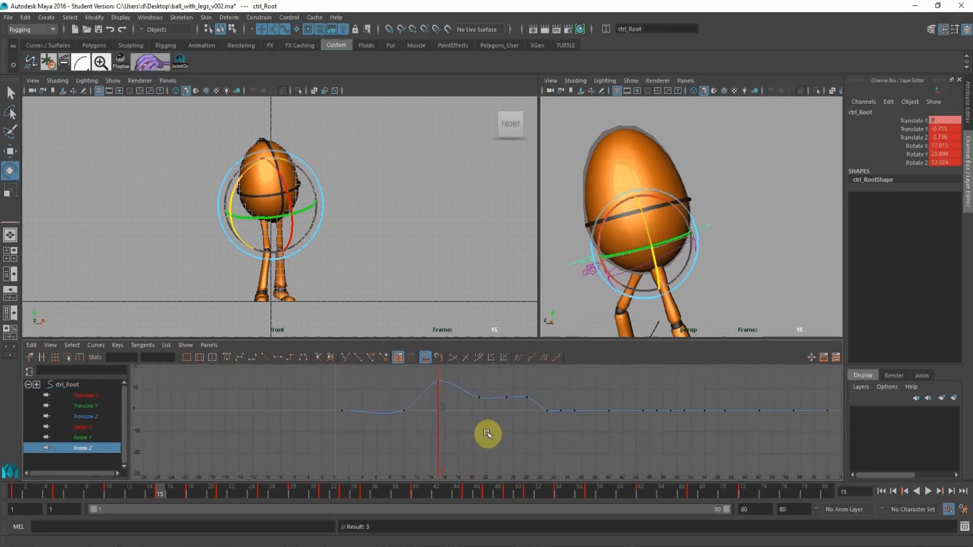
pyautogui.moveTo(432, 435); pyautogui.dragTo(432, 434)
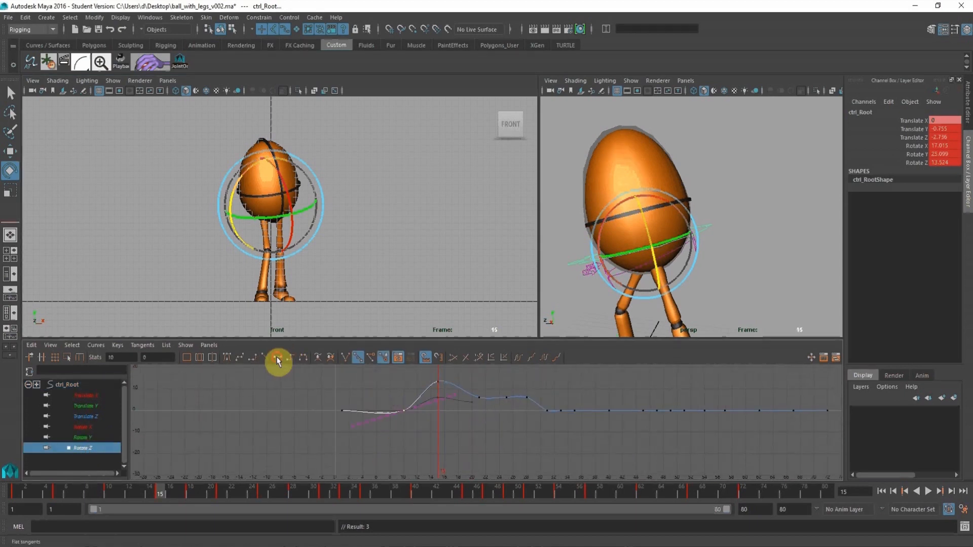
pyautogui.click(277, 360)
pyautogui.moveTo(394, 494); pyautogui.dragTo(226, 488)
pyautogui.moveTo(73, 492); pyautogui.dragTo(166, 492)
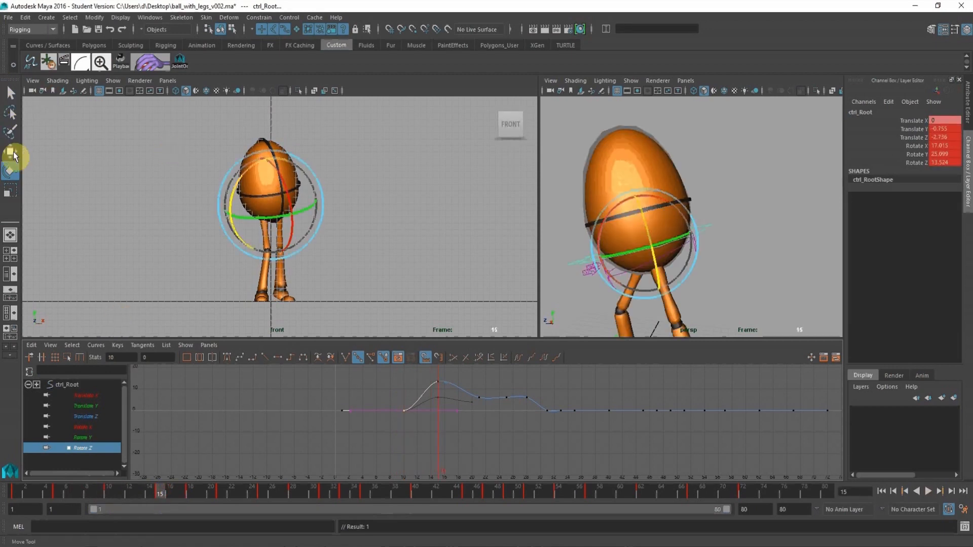
# Shift the root control sideways at frame 15 to a Translate X of -0.813 and check the pose in perspective.
pyautogui.click(12, 153)
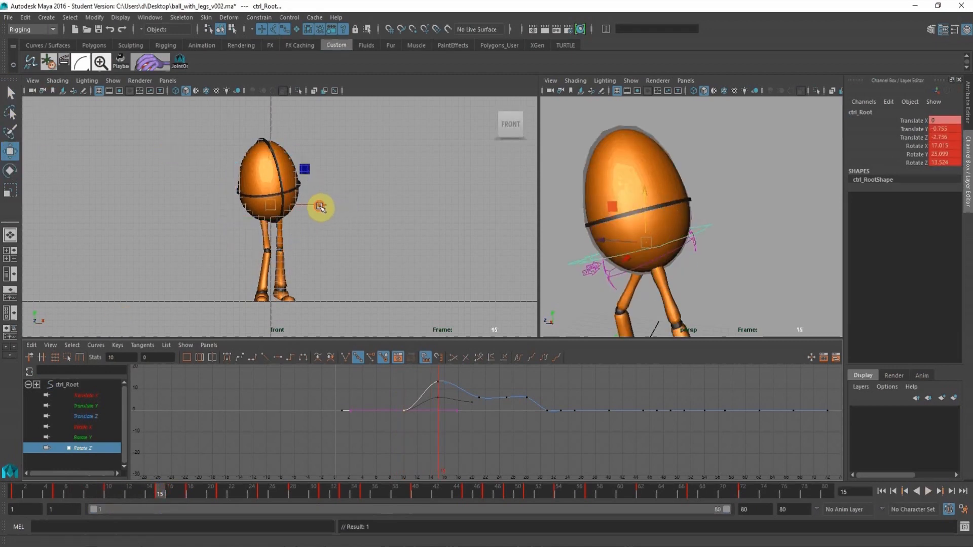
pyautogui.moveTo(320, 207); pyautogui.dragTo(315, 207)
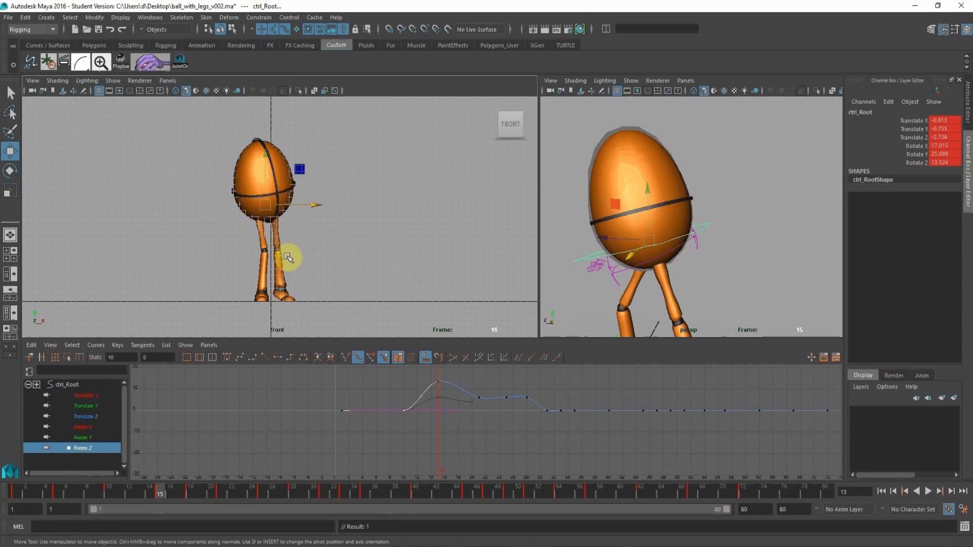
pyautogui.keyDown('alt'); pyautogui.moveTo(706, 276); pyautogui.dragTo(715, 195, button='middle'); pyautogui.keyUp('alt')
pyautogui.keyDown('alt'); pyautogui.moveTo(715, 195); pyautogui.dragTo(706, 191, button='right'); pyautogui.keyUp('alt')
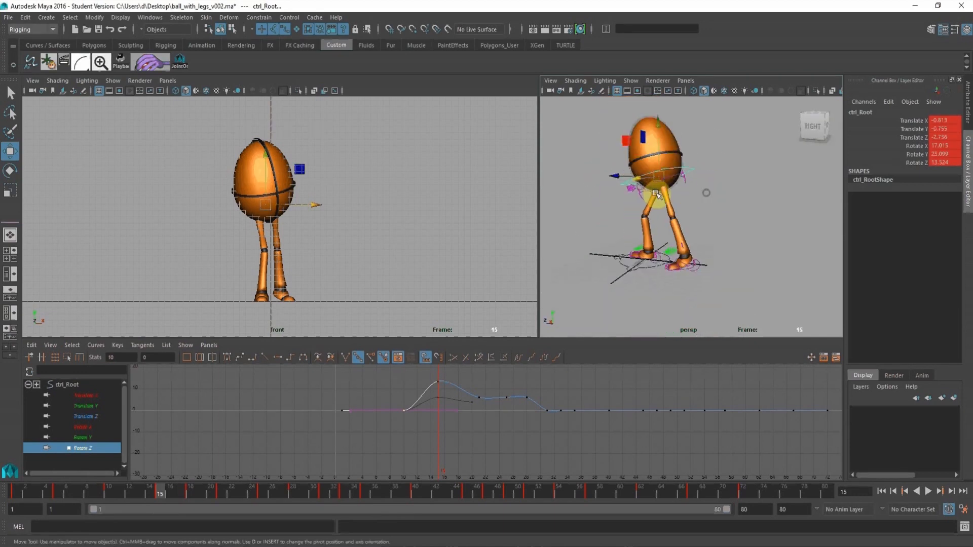
pyautogui.keyDown('alt'); pyautogui.moveTo(706, 192); pyautogui.dragTo(726, 195, button='middle'); pyautogui.keyUp('alt')
pyautogui.moveTo(112, 491); pyautogui.dragTo(161, 492)
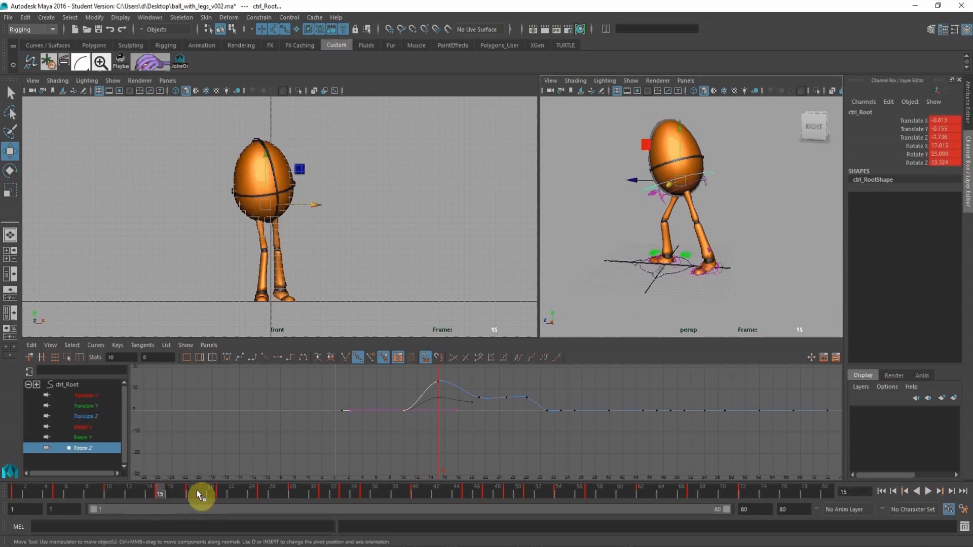
# Key the root control at frame 18 shifted to Translate X 0.264 and tilted the opposite way, with Rotate Z about -5.05.
pyautogui.click(190, 491)
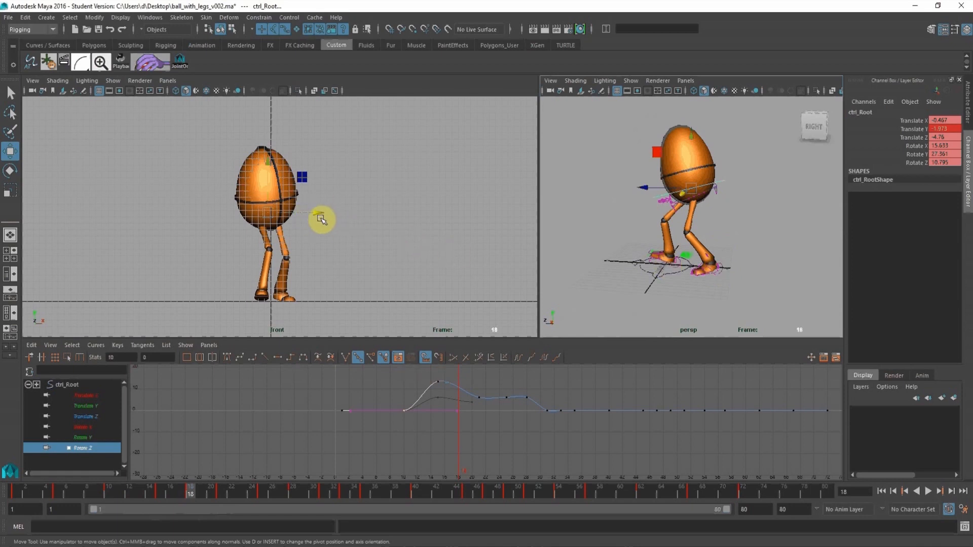
pyautogui.moveTo(321, 219); pyautogui.dragTo(324, 215)
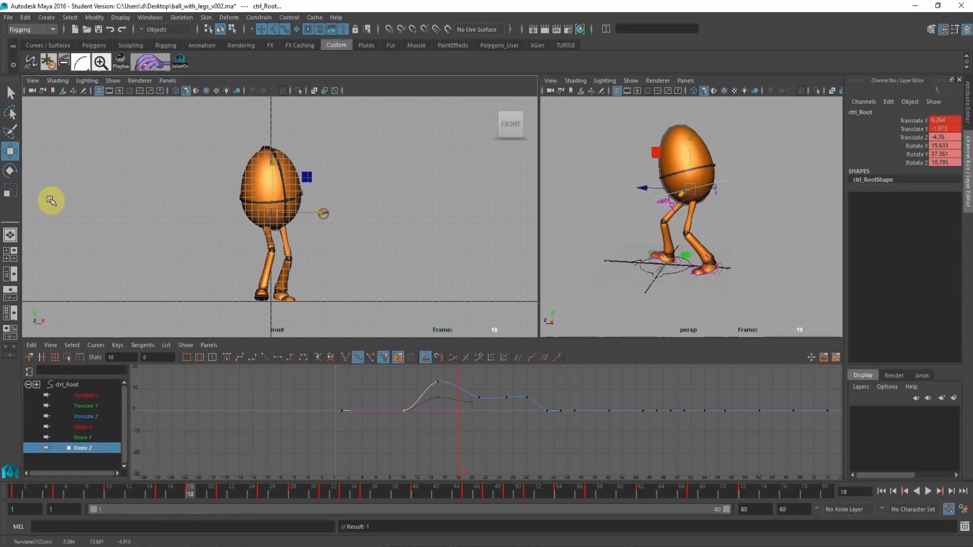
pyautogui.click(10, 170)
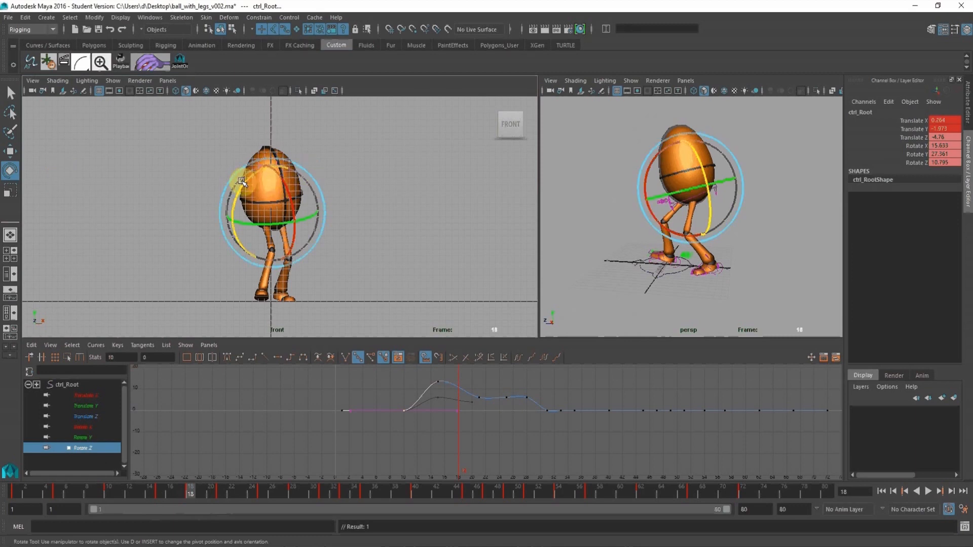
pyautogui.moveTo(241, 182); pyautogui.dragTo(260, 185)
pyautogui.press('s')
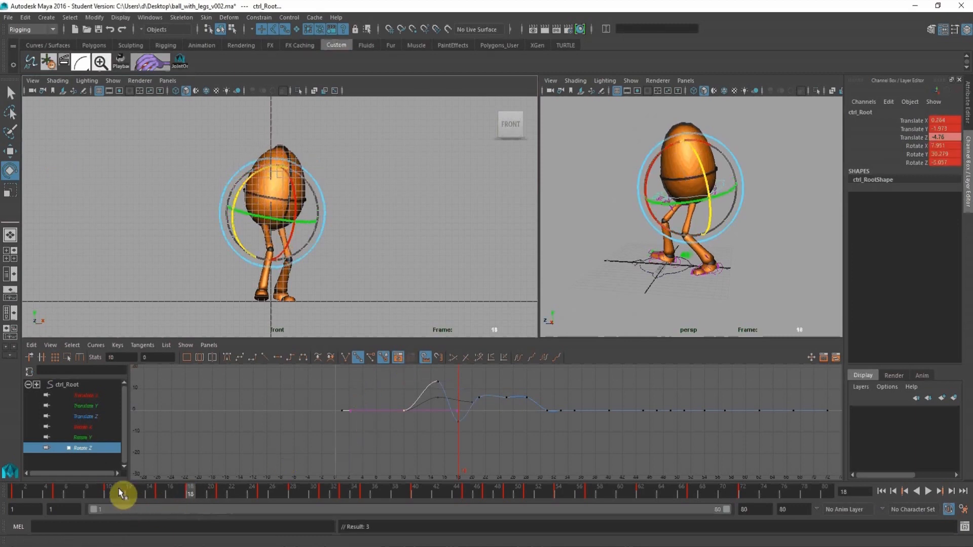
pyautogui.moveTo(121, 490); pyautogui.dragTo(221, 504)
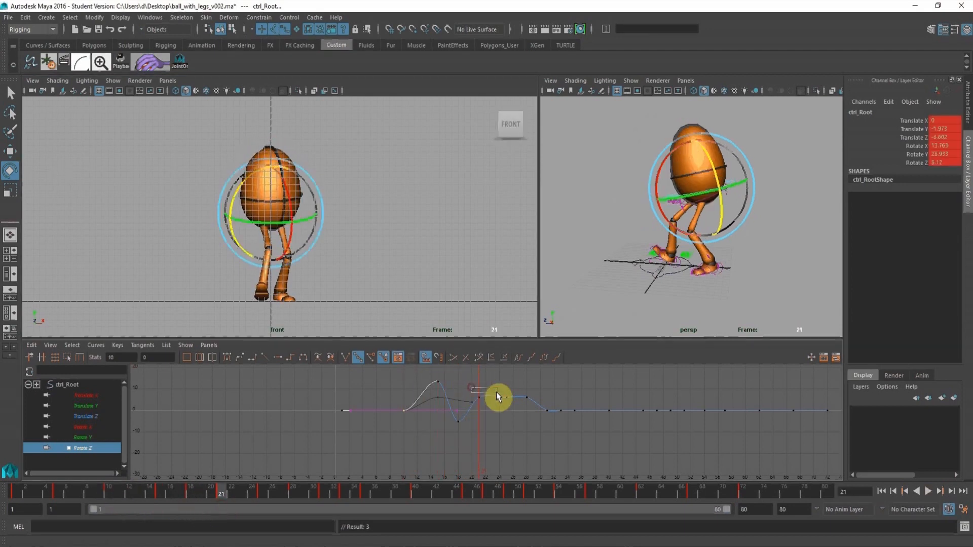
# Set the root control's Rotate Z keys to -5.81 at frame 21 and about -0.967 at frame 18, and check the Rotate Y curve.
pyautogui.moveTo(483, 378); pyautogui.dragTo(459, 435, button='middle')
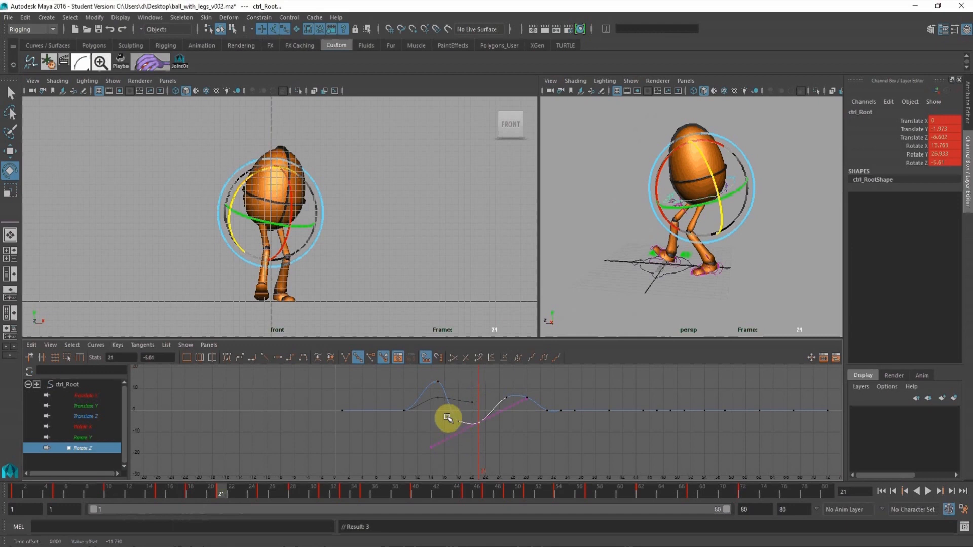
pyautogui.moveTo(467, 429); pyautogui.dragTo(466, 437)
pyautogui.moveTo(461, 430); pyautogui.dragTo(463, 450, button='middle')
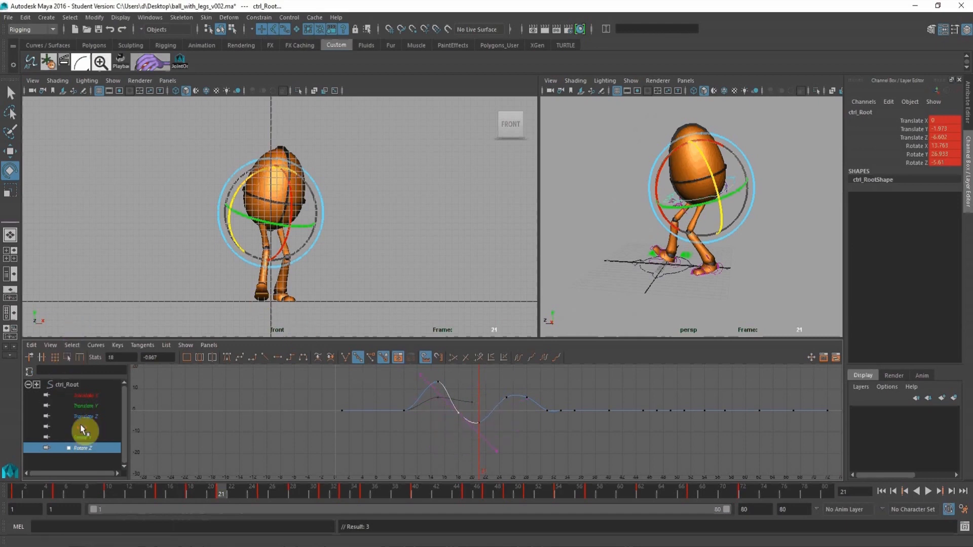
pyautogui.click(85, 437)
pyautogui.keyDown('alt'); pyautogui.moveTo(491, 398); pyautogui.dragTo(466, 447, button='middle'); pyautogui.keyUp('alt')
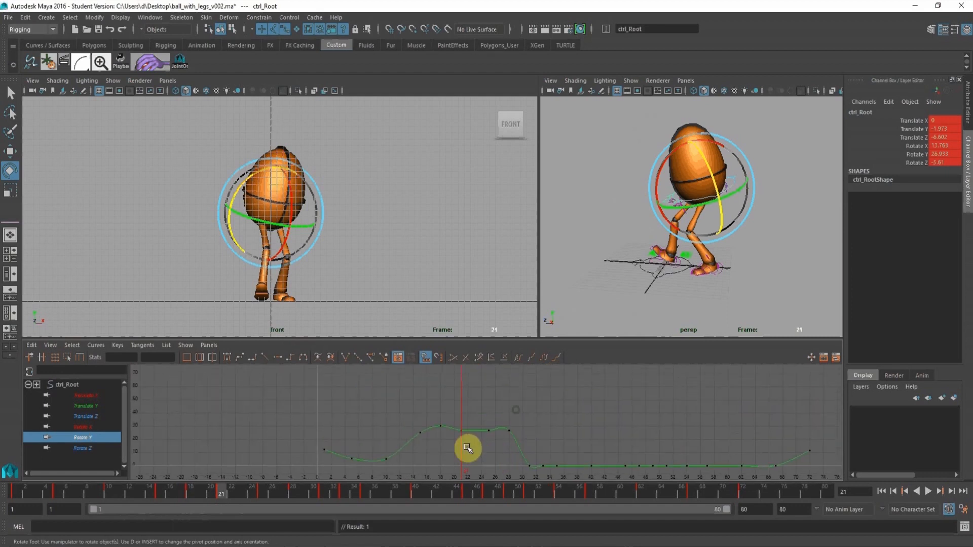
pyautogui.keyDown('alt'); pyautogui.moveTo(466, 448); pyautogui.dragTo(465, 443, button='right'); pyautogui.keyUp('alt')
pyautogui.moveTo(159, 492); pyautogui.dragTo(220, 498)
# Key all channels of the right leg's pole vector control at frame 21.
pyautogui.keyDown('alt'); pyautogui.moveTo(633, 205); pyautogui.dragTo(645, 236, button='right'); pyautogui.keyUp('alt')
pyautogui.keyDown('alt'); pyautogui.moveTo(645, 235); pyautogui.dragTo(693, 194); pyautogui.keyUp('alt')
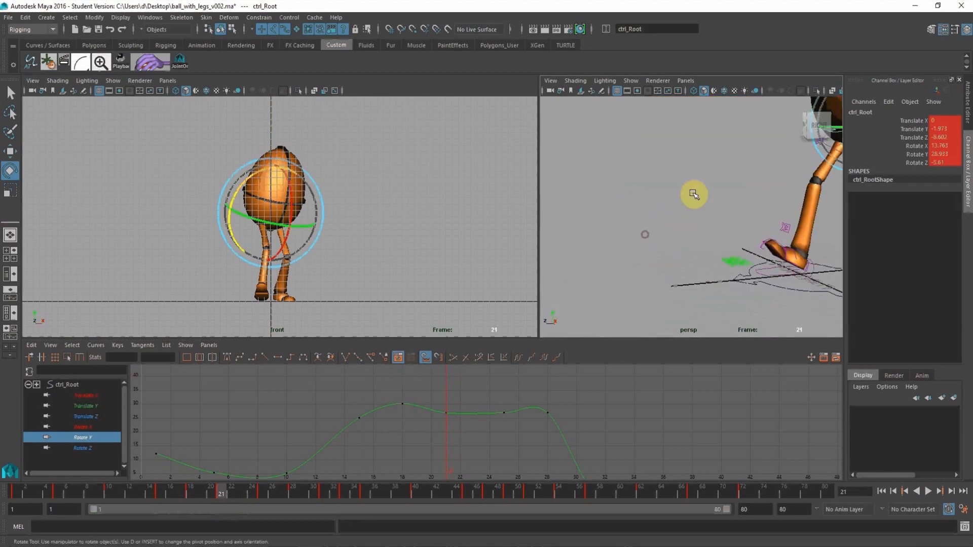
pyautogui.keyDown('alt'); pyautogui.moveTo(693, 194); pyautogui.dragTo(604, 211, button='middle'); pyautogui.keyUp('alt')
pyautogui.keyDown('alt'); pyautogui.moveTo(604, 211); pyautogui.dragTo(648, 203, button='right'); pyautogui.keyUp('alt')
pyautogui.click(653, 186)
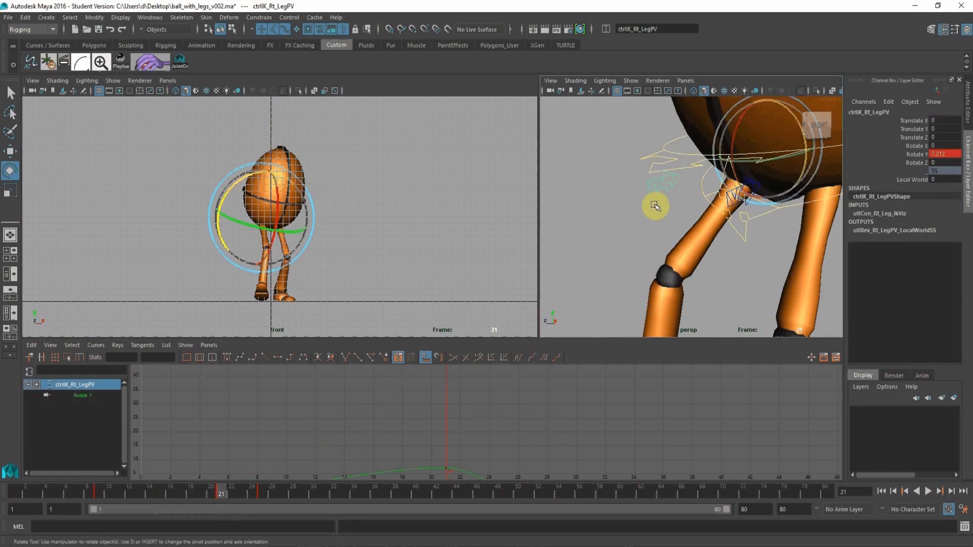
pyautogui.press('s')
pyautogui.keyDown('alt'); pyautogui.moveTo(613, 260); pyautogui.dragTo(571, 235); pyautogui.keyUp('alt')
pyautogui.keyDown('alt'); pyautogui.moveTo(571, 234); pyautogui.dragTo(561, 231, button='right'); pyautogui.keyUp('alt')
pyautogui.keyDown('alt'); pyautogui.moveTo(612, 227); pyautogui.dragTo(641, 226); pyautogui.keyUp('alt')
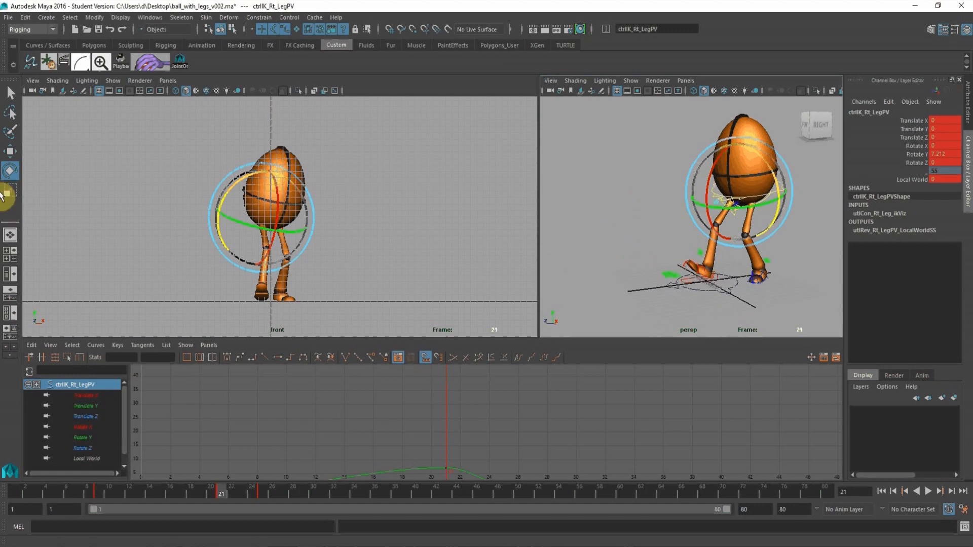
# Move the right leg's pole vector at frame 21 to Translate X 0.216, Y 0.05 and Z -0.181, keying its translation.
pyautogui.click(9, 152)
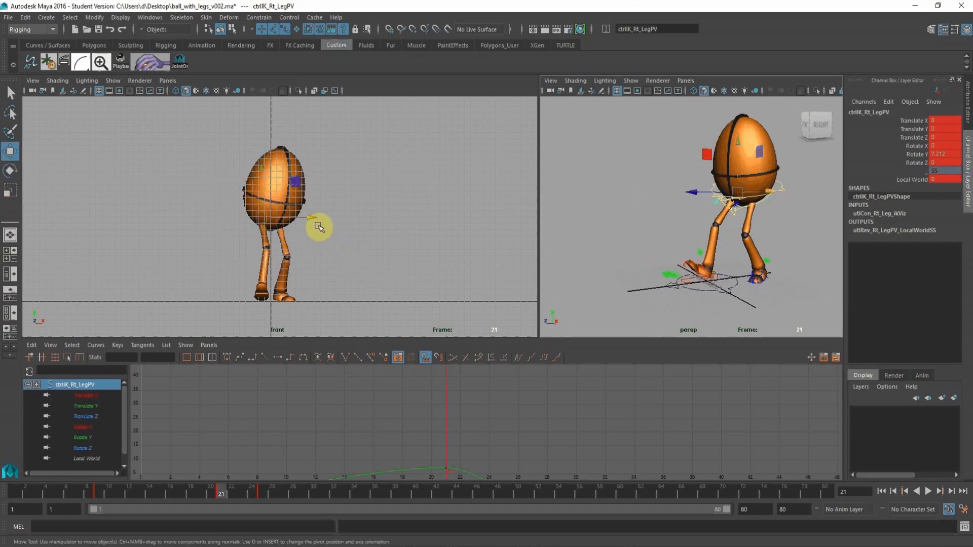
pyautogui.moveTo(310, 219); pyautogui.dragTo(309, 219)
pyautogui.hotkey('shift', 'w')
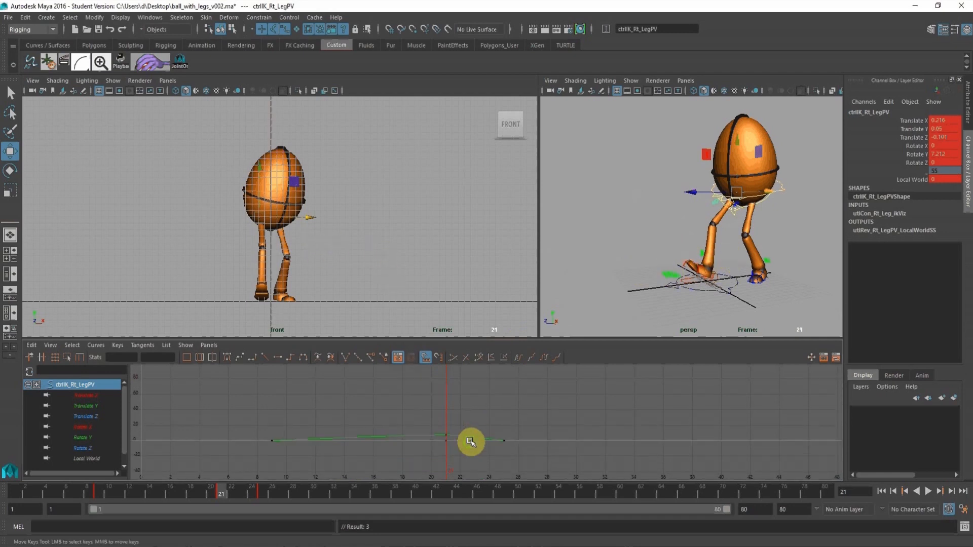
pyautogui.press('f')
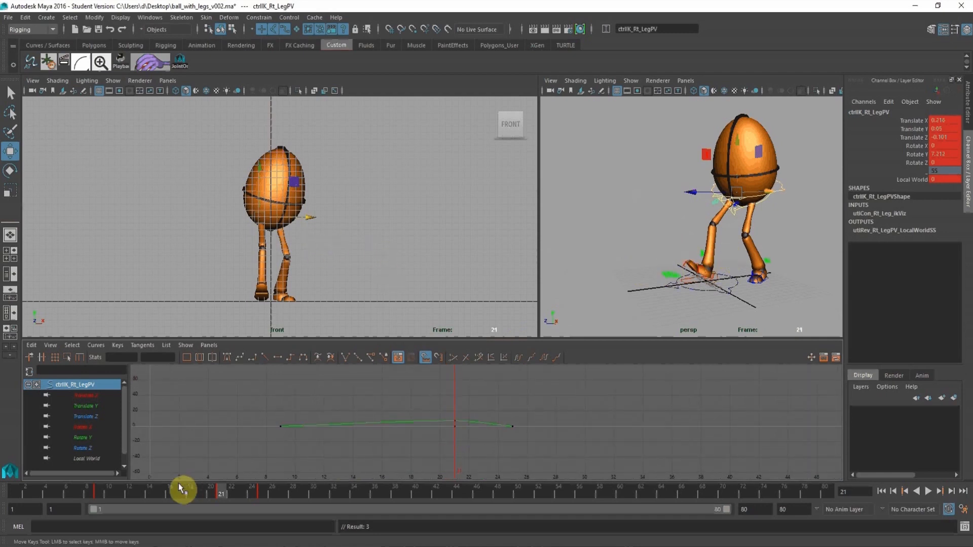
# Copy the right leg pole vector's frame 21 pose to frame 15, including Rotate Y 7.212, and scrub the opening frames.
pyautogui.click(99, 492)
pyautogui.moveTo(98, 493)
pyautogui.mouseDown()
pyautogui.moveTo(227, 496)
pyautogui.moveTo(161, 492)
pyautogui.mouseUp()
pyautogui.click(783, 192)
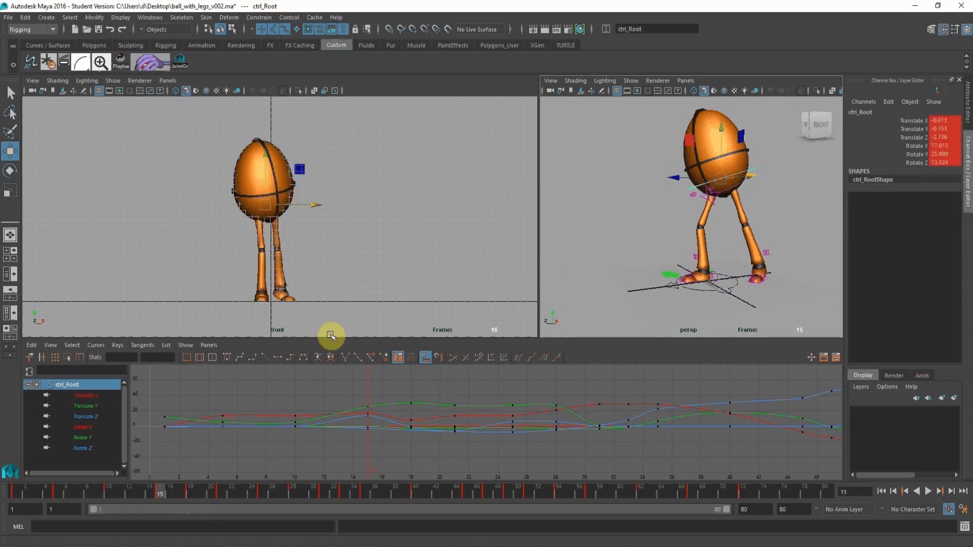
pyautogui.scroll(5, 707, 217)
pyautogui.click(691, 191)
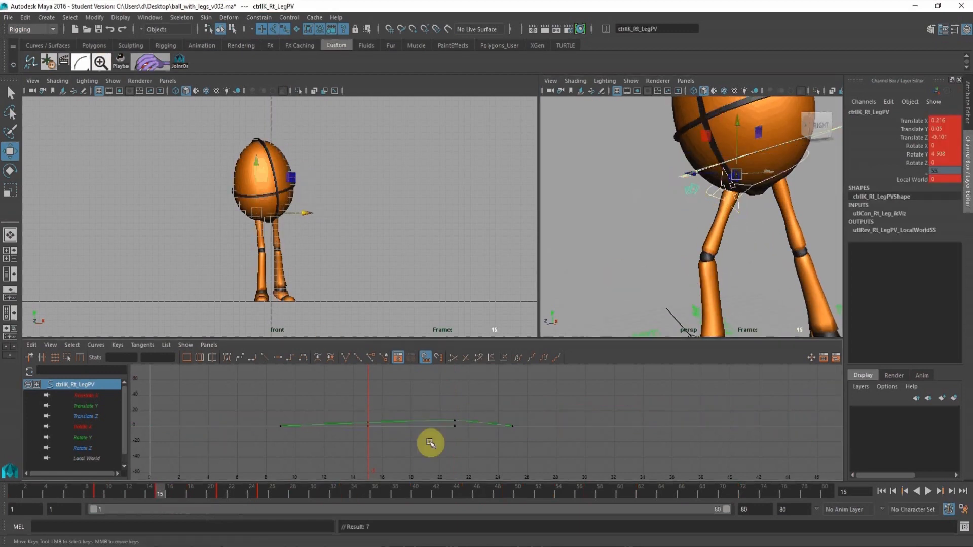
pyautogui.moveTo(215, 487); pyautogui.dragTo(158, 487)
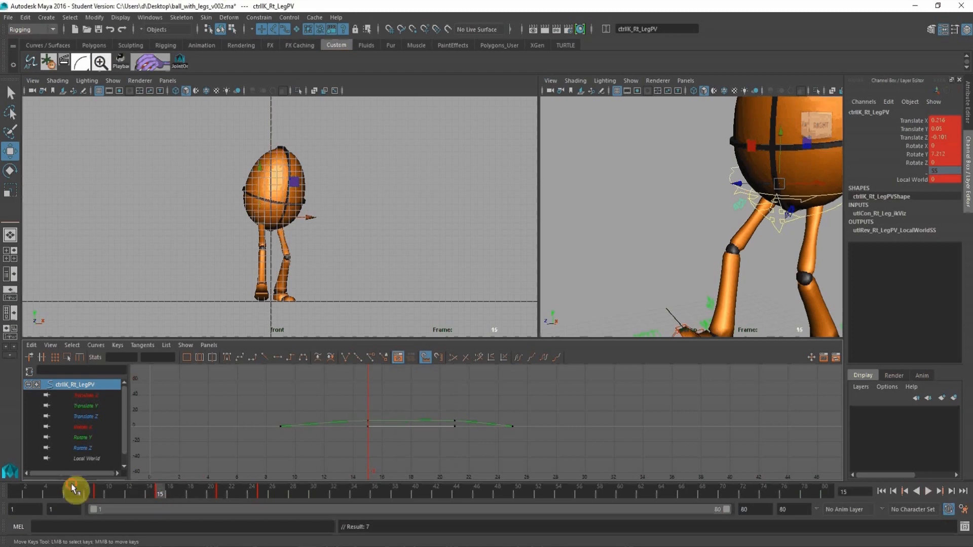
pyautogui.moveTo(71, 486); pyautogui.dragTo(164, 489)
pyautogui.keyDown('alt'); pyautogui.click(404, 230); pyautogui.keyUp('alt')
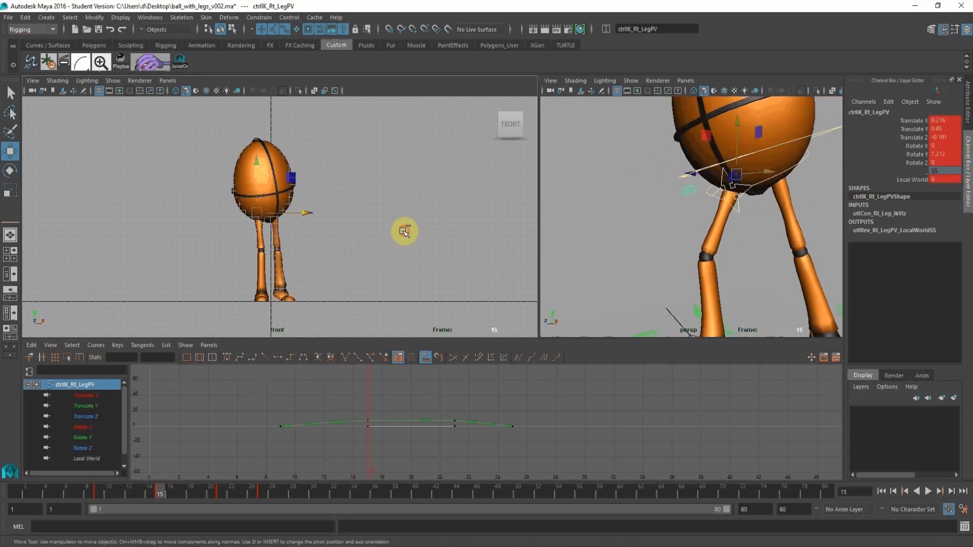
# Delete the right leg pole vector's key at frame 25 and check the leg in perspective.
pyautogui.moveTo(35, 491); pyautogui.dragTo(265, 515)
pyautogui.rightClick(261, 490)
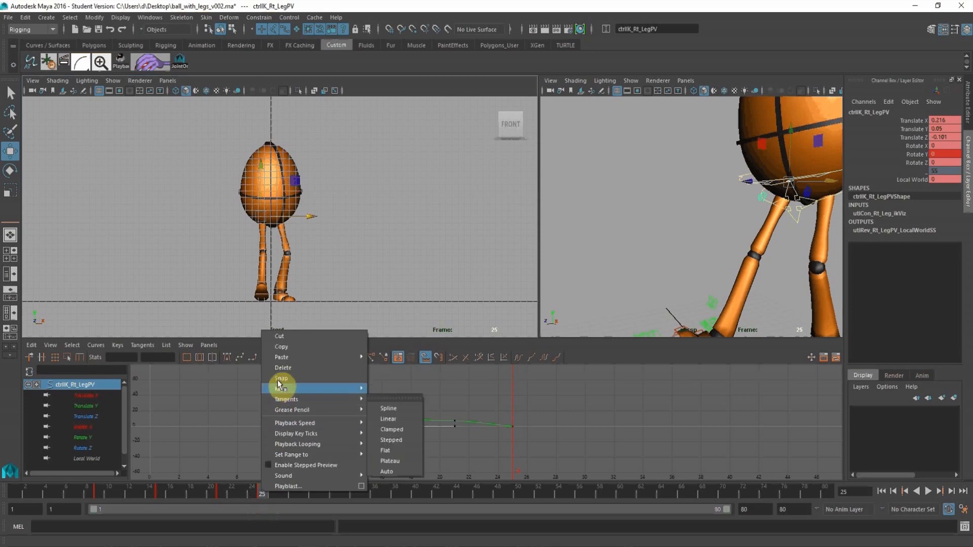
pyautogui.click(279, 369)
pyautogui.keyDown('alt'); pyautogui.moveTo(738, 188); pyautogui.dragTo(689, 213, button='right'); pyautogui.keyUp('alt')
pyautogui.keyDown('alt'); pyautogui.moveTo(688, 213); pyautogui.dragTo(672, 192, button='middle'); pyautogui.keyUp('alt')
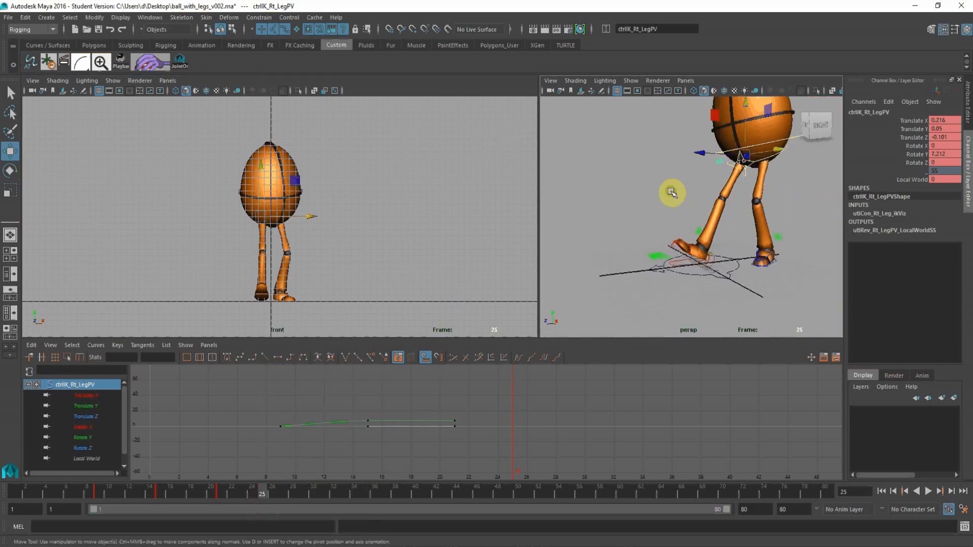
pyautogui.keyDown('alt'); pyautogui.moveTo(672, 192); pyautogui.dragTo(686, 221, button='right'); pyautogui.keyUp('alt')
# Key the right leg's pole vector at frame 28 with Translate X 0.442, Y 0.068 and Z -0.217.
pyautogui.click(731, 301)
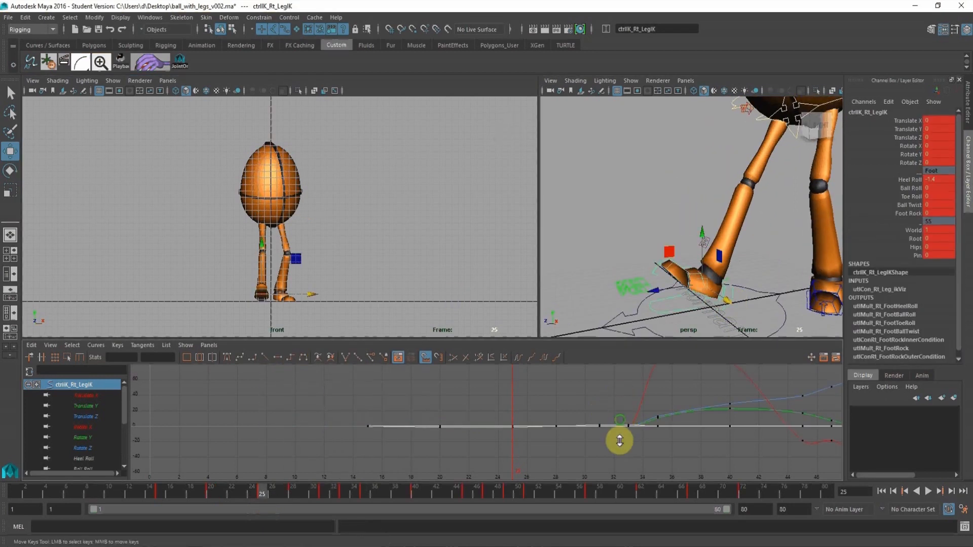
pyautogui.click(294, 490)
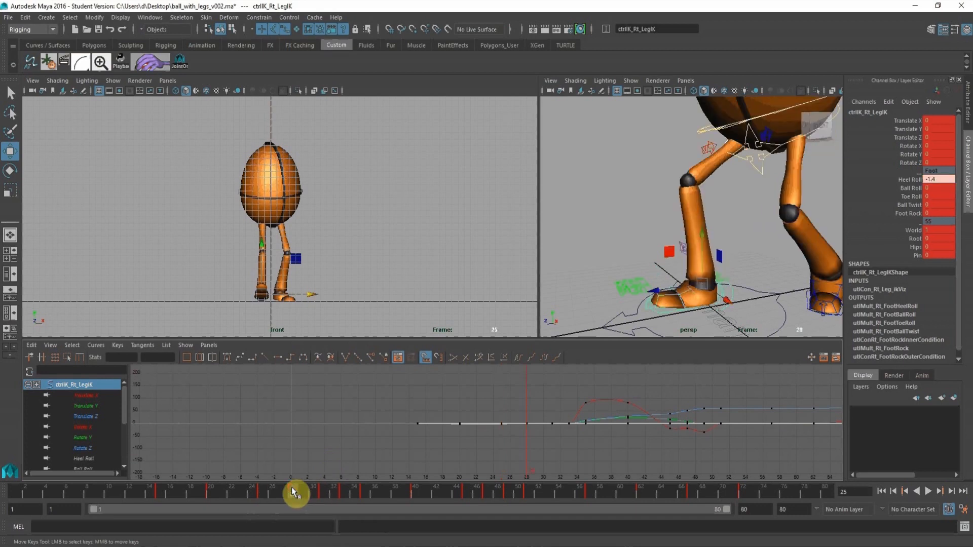
pyautogui.click(711, 150)
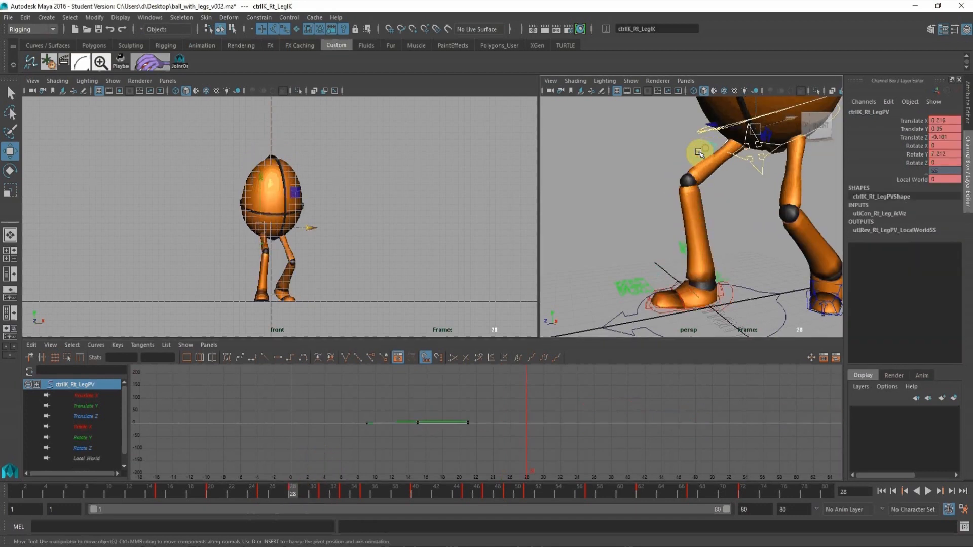
pyautogui.moveTo(311, 229); pyautogui.dragTo(301, 243)
pyautogui.keyDown('alt'); pyautogui.moveTo(301, 241); pyautogui.dragTo(391, 304, button='right'); pyautogui.keyUp('alt')
pyautogui.keyDown('alt'); pyautogui.moveTo(338, 247); pyautogui.dragTo(351, 202, button='middle'); pyautogui.keyUp('alt')
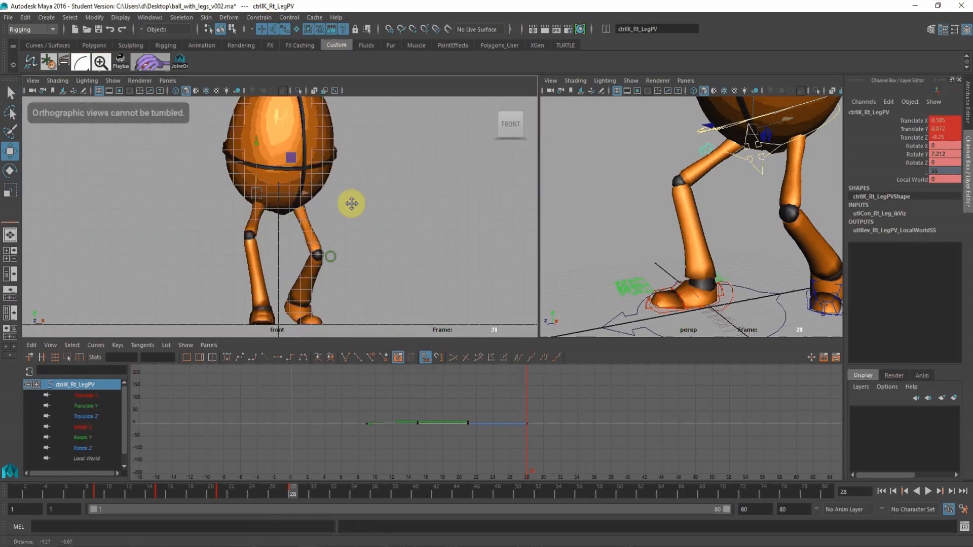
pyautogui.keyDown('alt'); pyautogui.moveTo(352, 203); pyautogui.dragTo(324, 204, button='right'); pyautogui.keyUp('alt')
pyautogui.moveTo(308, 172); pyautogui.dragTo(313, 165)
pyautogui.hotkey('ctrl', 'z')
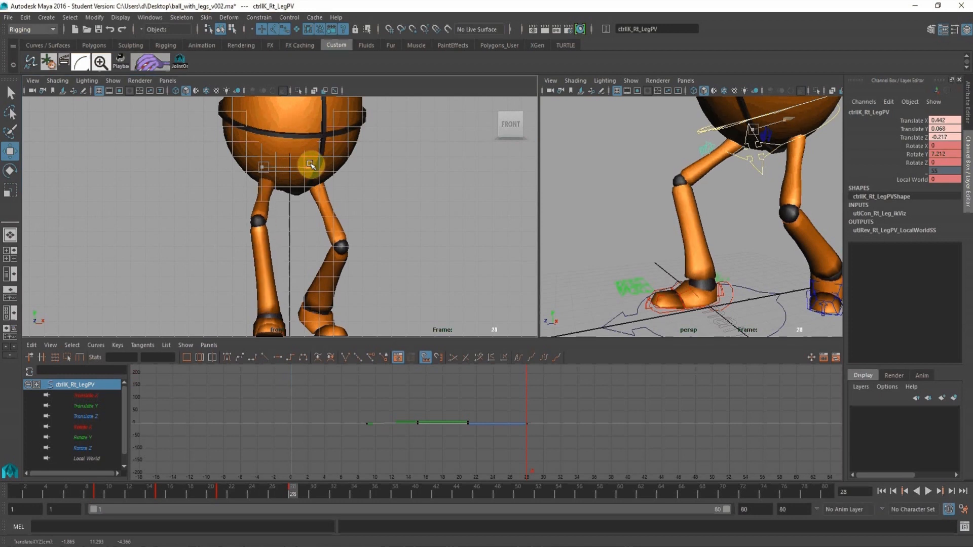
pyautogui.press('s')
pyautogui.keyDown('alt'); pyautogui.moveTo(385, 201); pyautogui.dragTo(297, 196, button='right'); pyautogui.keyUp('alt')
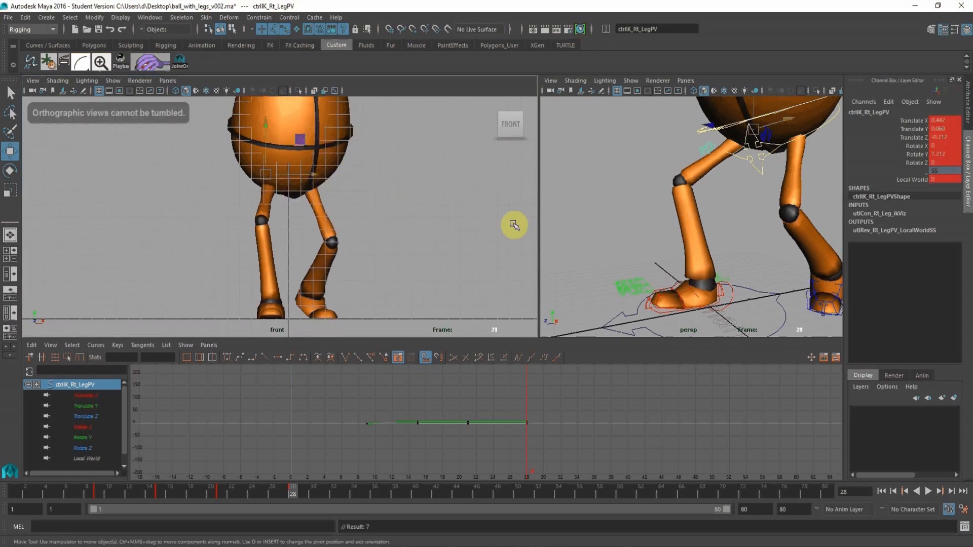
pyautogui.keyDown('alt'); pyautogui.moveTo(476, 204); pyautogui.dragTo(348, 176, button='right'); pyautogui.keyUp('alt')
# Scrub the push-off from frame 21 to 32 and examine the right knee up close at frame 31.
pyautogui.moveTo(214, 487); pyautogui.dragTo(337, 515)
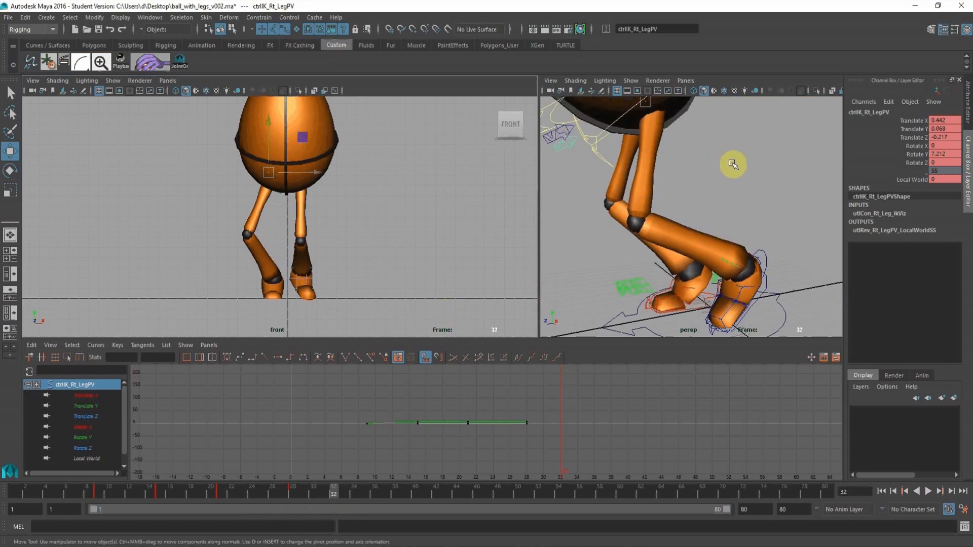
pyautogui.keyDown('alt'); pyautogui.moveTo(734, 164); pyautogui.dragTo(688, 159, button='right'); pyautogui.keyUp('alt')
pyautogui.click(655, 143)
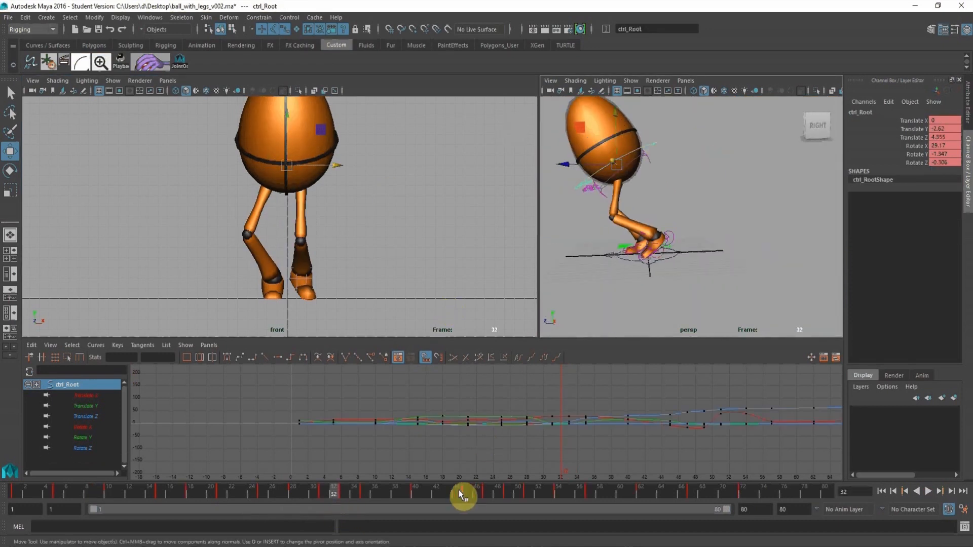
pyautogui.click(325, 496)
pyautogui.keyDown('alt'); pyautogui.moveTo(605, 220); pyautogui.dragTo(623, 231, button='right'); pyautogui.keyUp('alt')
pyautogui.keyDown('alt'); pyautogui.moveTo(627, 223); pyautogui.dragTo(659, 232); pyautogui.keyUp('alt')
pyautogui.keyDown('alt'); pyautogui.moveTo(764, 224); pyautogui.dragTo(759, 220); pyautogui.keyUp('alt')
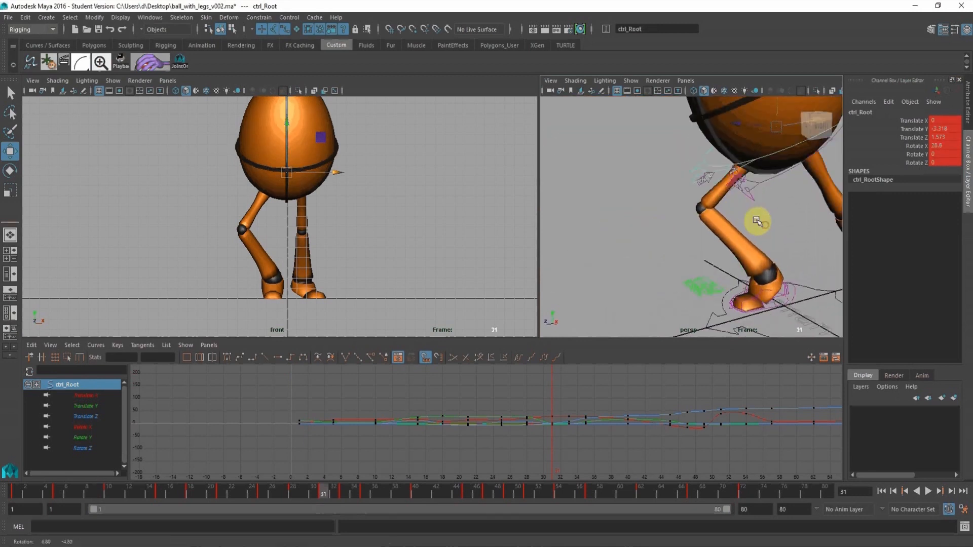
pyautogui.keyDown('alt'); pyautogui.moveTo(680, 159); pyautogui.dragTo(700, 191, button='right'); pyautogui.keyUp('alt')
pyautogui.keyDown('alt'); pyautogui.moveTo(720, 142); pyautogui.dragTo(704, 158, button='right'); pyautogui.keyUp('alt')
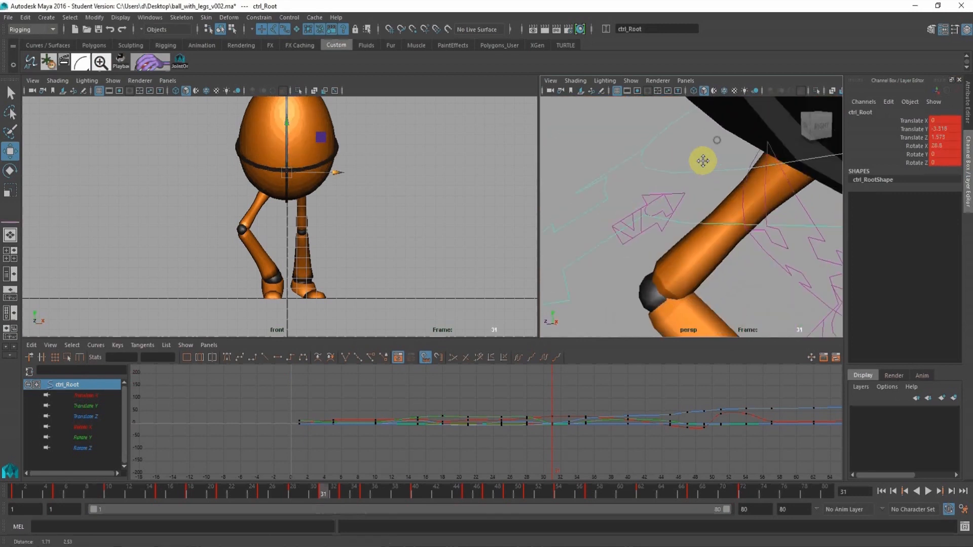
# Key the right leg's pole vector at frame 31 with a Translate X of -0.122 and compare the knee with frame 28.
pyautogui.click(679, 203)
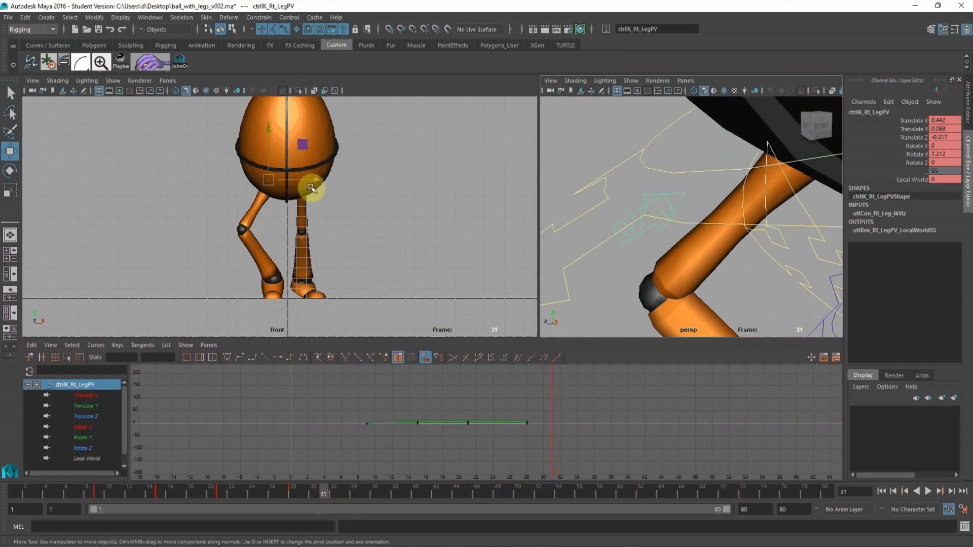
pyautogui.moveTo(317, 179); pyautogui.dragTo(324, 181)
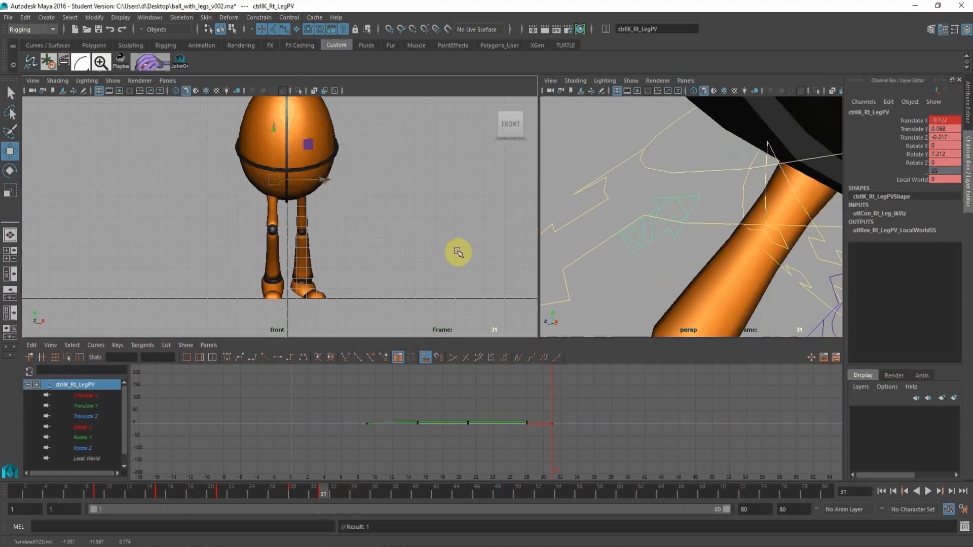
pyautogui.keyDown('alt'); pyautogui.moveTo(442, 240); pyautogui.dragTo(367, 242, button='right'); pyautogui.keyUp('alt')
pyautogui.click(292, 491)
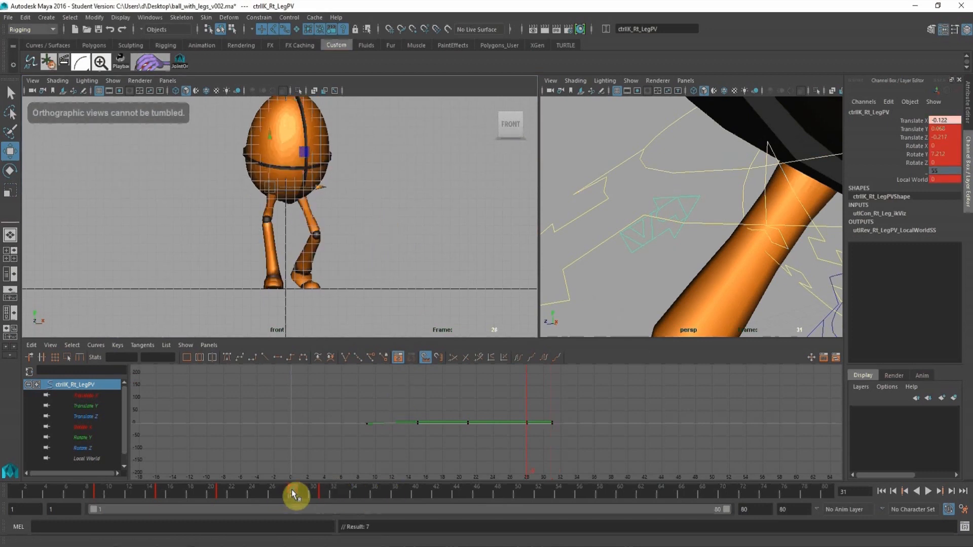
pyautogui.click(324, 495)
pyautogui.press('f')
pyautogui.keyDown('alt'); pyautogui.moveTo(771, 145); pyautogui.dragTo(619, 152, button='right'); pyautogui.keyUp('alt')
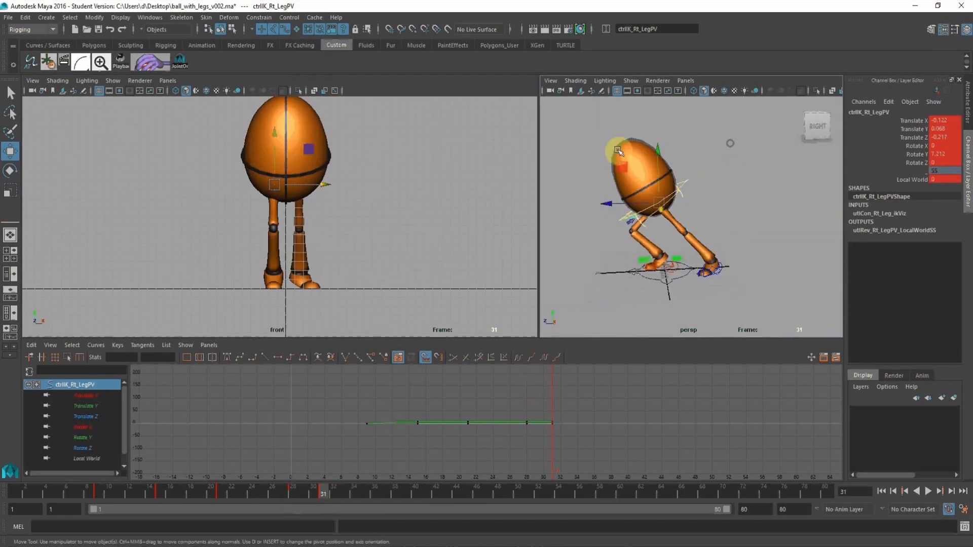
# Reset the right leg pole vector's translation, Rotate X and Rotate Y to 0 at frame 33.
pyautogui.click(679, 188)
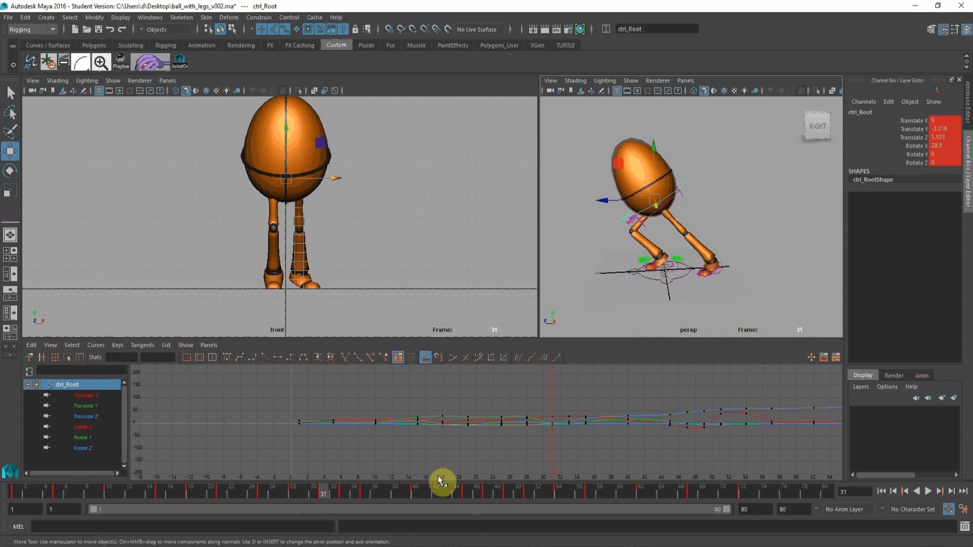
pyautogui.click(343, 494)
pyautogui.keyDown('alt'); pyautogui.moveTo(655, 183); pyautogui.dragTo(679, 165); pyautogui.keyUp('alt')
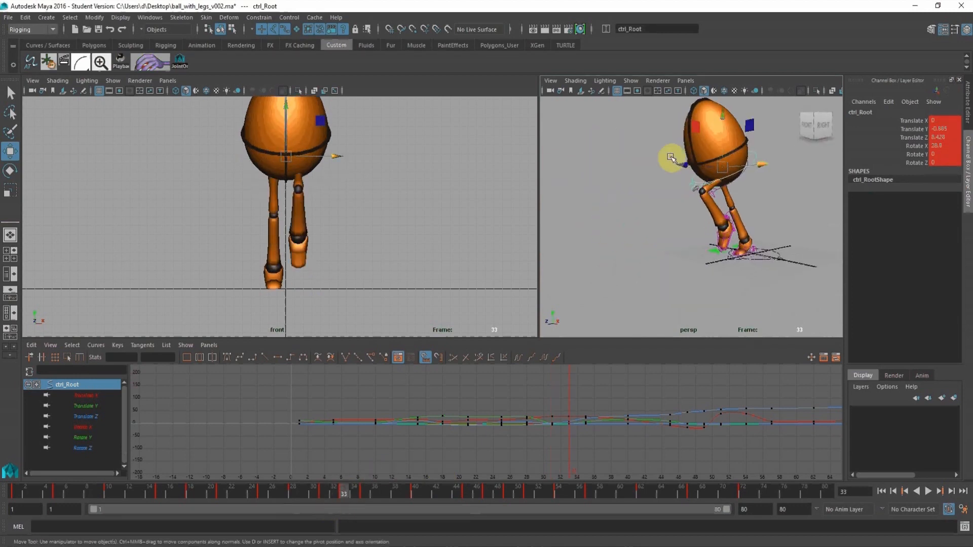
pyautogui.keyDown('alt'); pyautogui.moveTo(673, 158); pyautogui.dragTo(696, 189, button='right'); pyautogui.keyUp('alt')
pyautogui.keyDown('alt'); pyautogui.moveTo(696, 189); pyautogui.dragTo(704, 137); pyautogui.keyUp('alt')
pyautogui.keyDown('alt'); pyautogui.moveTo(704, 136); pyautogui.dragTo(681, 175, button='middle'); pyautogui.keyUp('alt')
pyautogui.keyDown('alt'); pyautogui.moveTo(681, 175); pyautogui.dragTo(682, 181, button='right'); pyautogui.keyUp('alt')
pyautogui.keyDown('alt'); pyautogui.moveTo(688, 160); pyautogui.dragTo(694, 178, button='middle'); pyautogui.keyUp('alt')
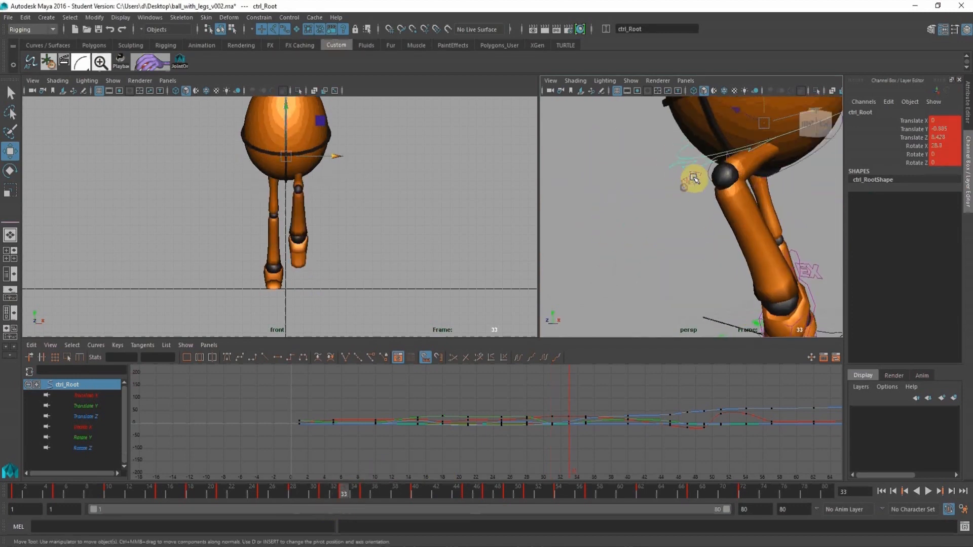
pyautogui.click(689, 185)
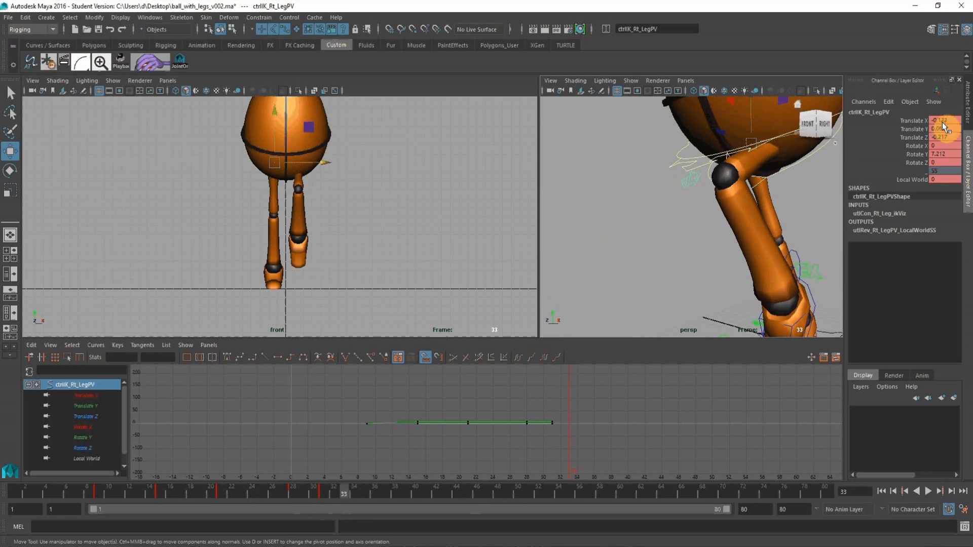
pyautogui.moveTo(952, 131); pyautogui.dragTo(953, 160)
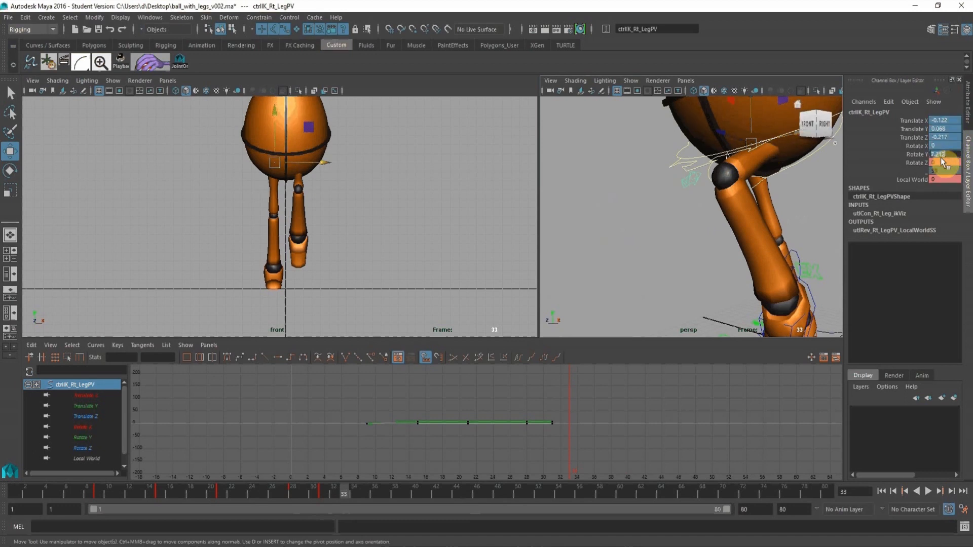
pyautogui.write('0')
pyautogui.press('Return')
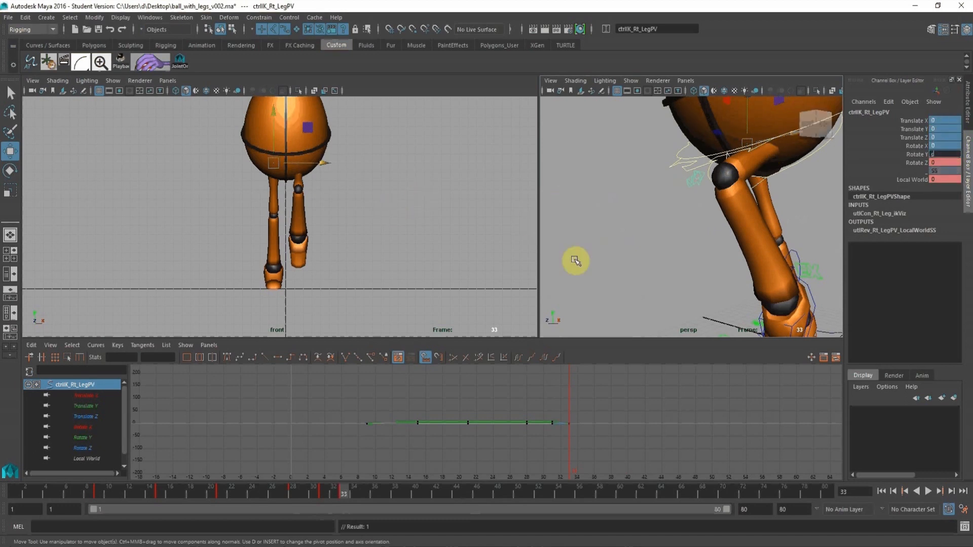
# Key the right leg's pole vector at frame 35 with its translation at 0.
pyautogui.keyDown('alt'); pyautogui.moveTo(618, 229); pyautogui.dragTo(550, 197, button='right'); pyautogui.keyUp('alt')
pyautogui.click(724, 144)
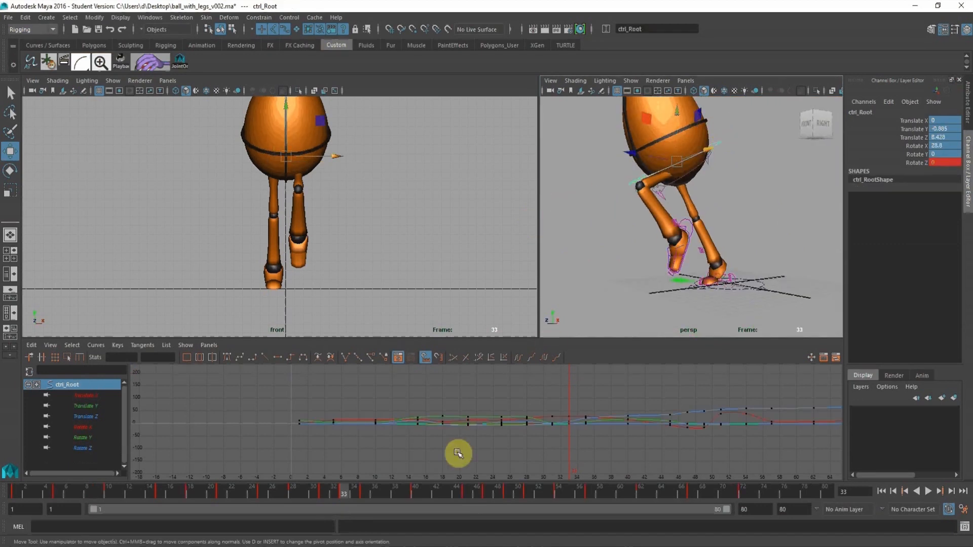
pyautogui.click(363, 492)
pyautogui.keyDown('alt'); pyautogui.moveTo(672, 185); pyautogui.dragTo(619, 184, button='right'); pyautogui.keyUp('alt')
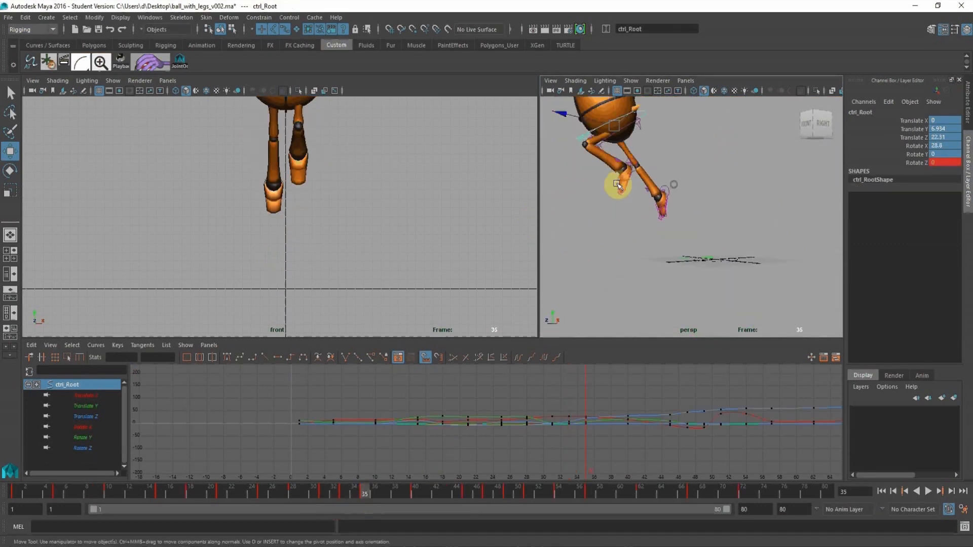
pyautogui.keyDown('alt'); pyautogui.moveTo(617, 182); pyautogui.dragTo(699, 173); pyautogui.keyUp('alt')
pyautogui.keyDown('alt'); pyautogui.moveTo(673, 166); pyautogui.dragTo(686, 200, button='right'); pyautogui.keyUp('alt')
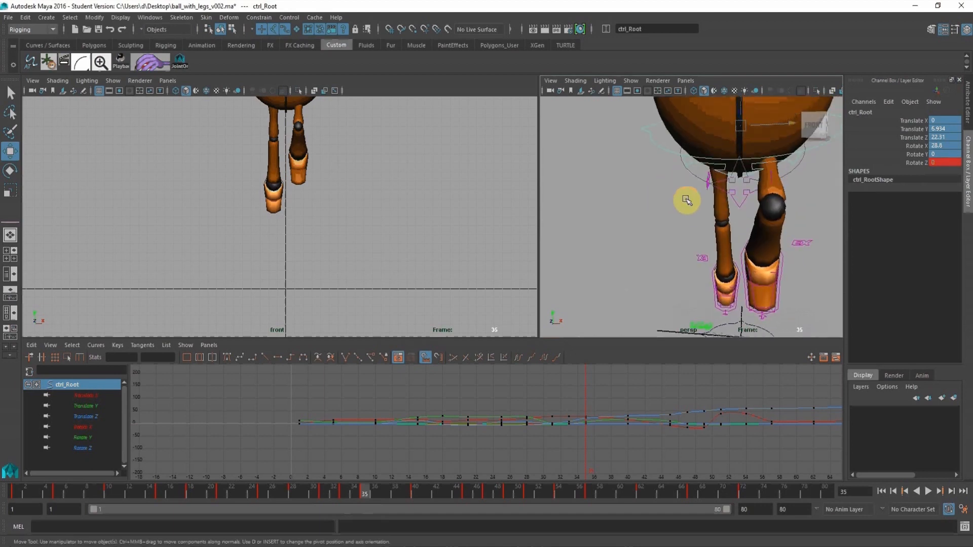
pyautogui.click(708, 178)
pyautogui.keyDown('alt'); pyautogui.moveTo(713, 211); pyautogui.dragTo(763, 189); pyautogui.keyUp('alt')
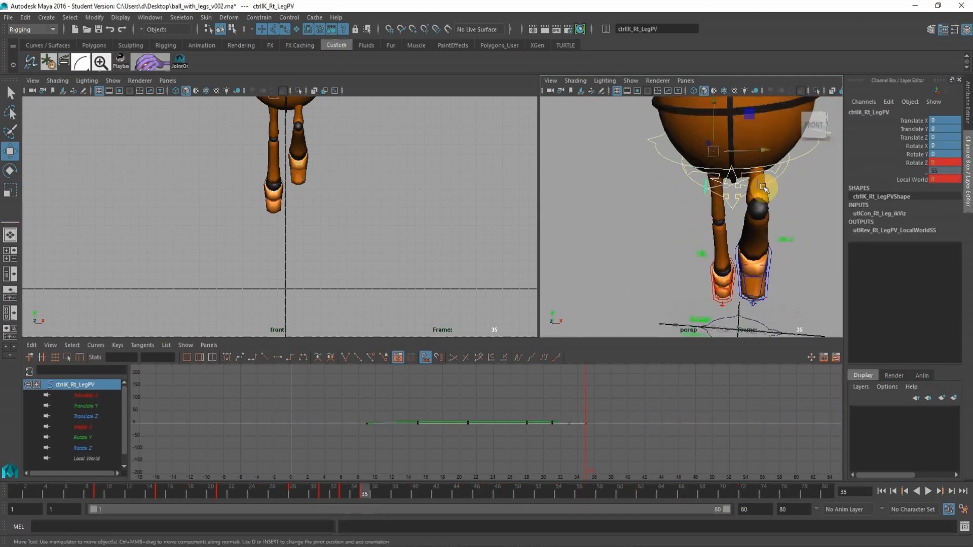
pyautogui.click(800, 151)
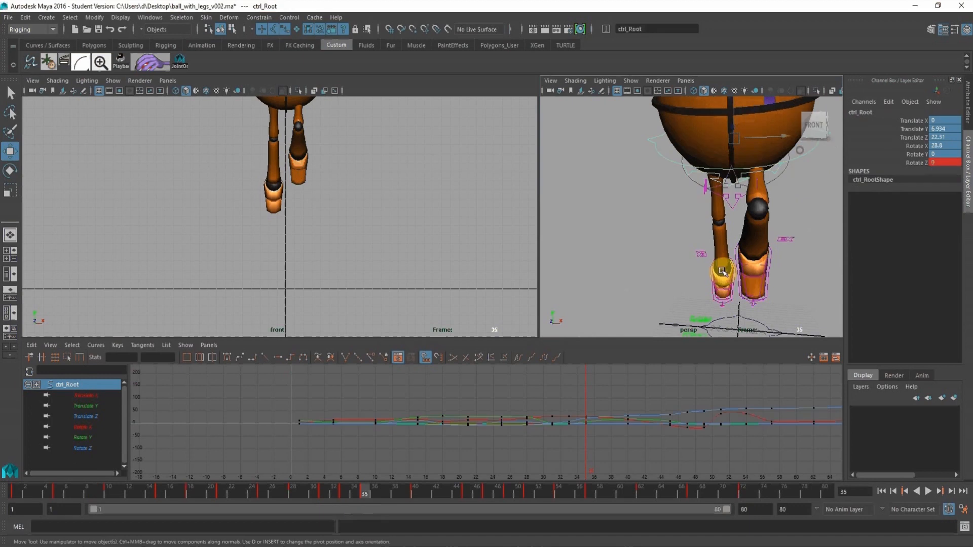
# Go to frame 40 and examine both legs up close from the front.
pyautogui.click(418, 491)
pyautogui.keyDown('alt'); pyautogui.moveTo(753, 165); pyautogui.dragTo(678, 192, button='right'); pyautogui.keyUp('alt')
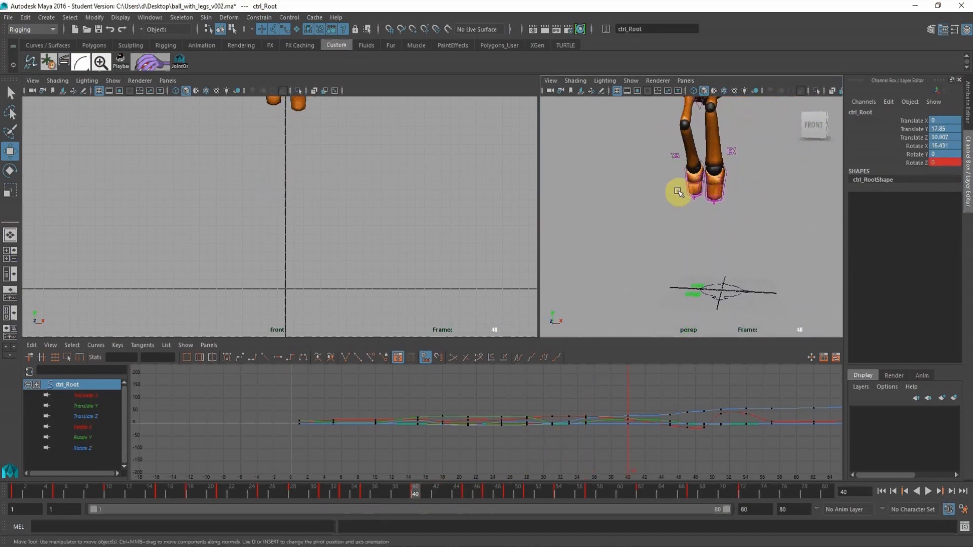
pyautogui.keyDown('alt'); pyautogui.moveTo(678, 192); pyautogui.dragTo(678, 230, button='middle'); pyautogui.keyUp('alt')
pyautogui.keyDown('alt'); pyautogui.moveTo(679, 231); pyautogui.dragTo(716, 197, button='right'); pyautogui.keyUp('alt')
pyautogui.keyDown('alt'); pyautogui.moveTo(750, 168); pyautogui.dragTo(723, 174, button='right'); pyautogui.keyUp('alt')
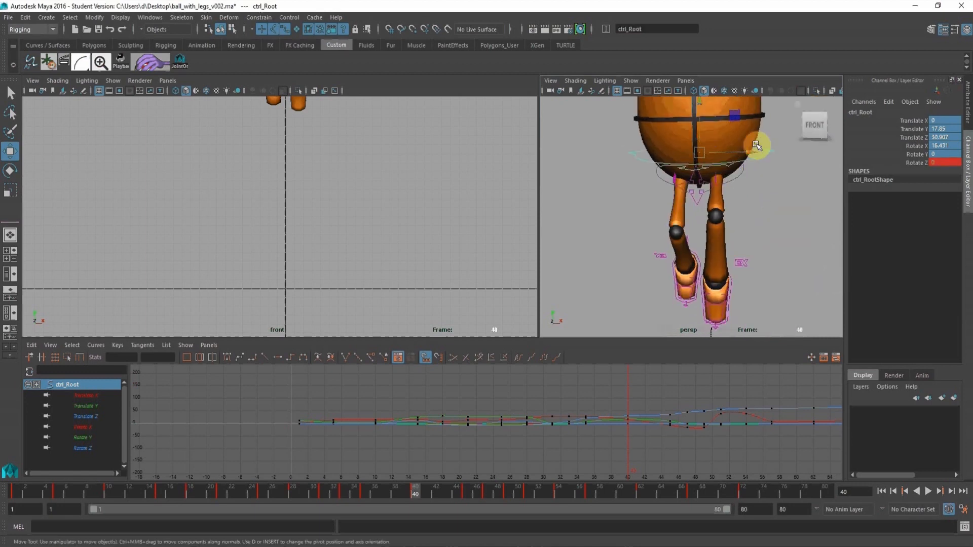
# Key the right leg's pole vector at frame 40 with a Translate X of 0.316.
pyautogui.moveTo(750, 153); pyautogui.dragTo(749, 155)
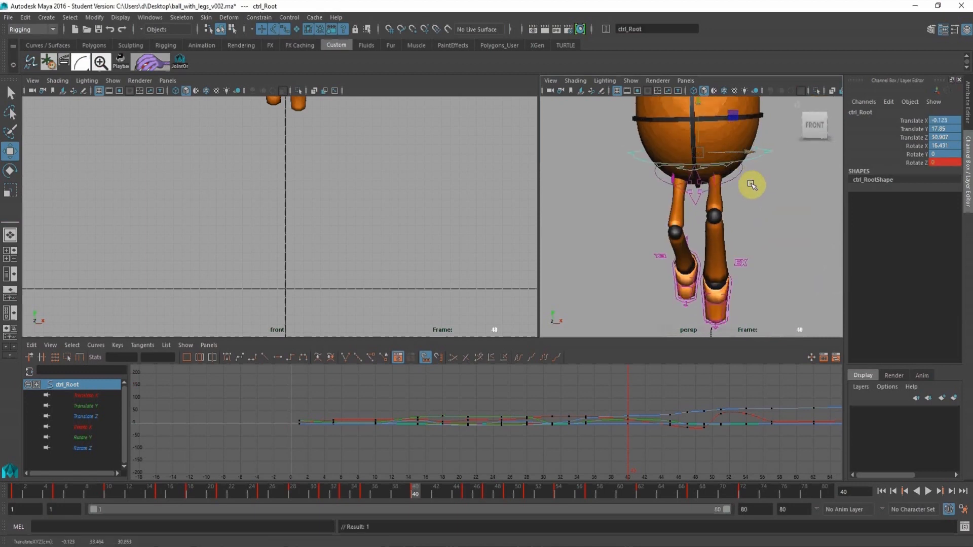
pyautogui.hotkey('ctrl', 'z')
pyautogui.click(767, 216)
pyautogui.keyDown('alt'); pyautogui.moveTo(712, 146); pyautogui.dragTo(740, 181, button='right'); pyautogui.keyUp('alt')
pyautogui.click(653, 129)
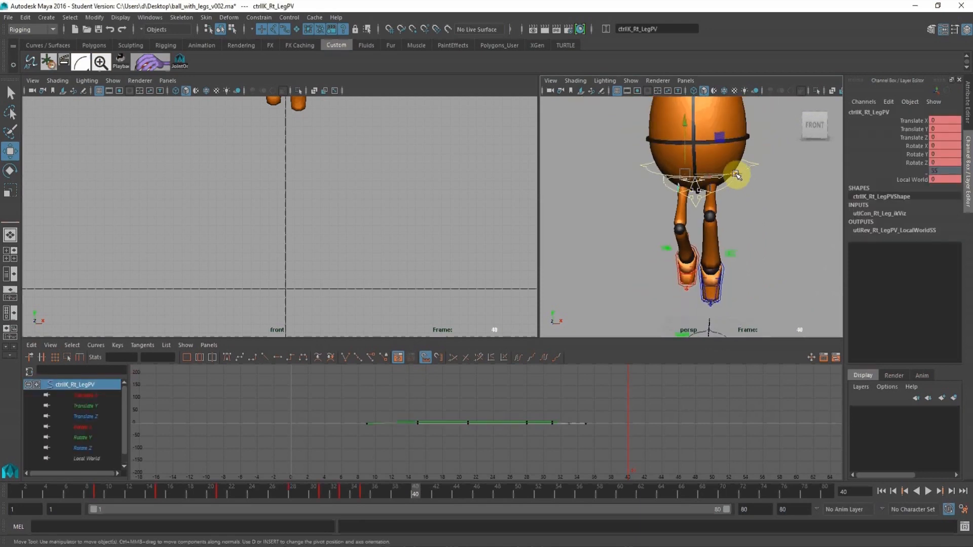
pyautogui.moveTo(736, 175); pyautogui.dragTo(733, 174)
pyautogui.moveTo(727, 206)
pyautogui.keyDown('alt'); pyautogui.mouseDown(button='right')
pyautogui.moveTo(695, 199)
pyautogui.moveTo(710, 229)
pyautogui.moveTo(727, 219)
pyautogui.mouseUp(button='right'); pyautogui.keyUp('alt')
pyautogui.press('s')
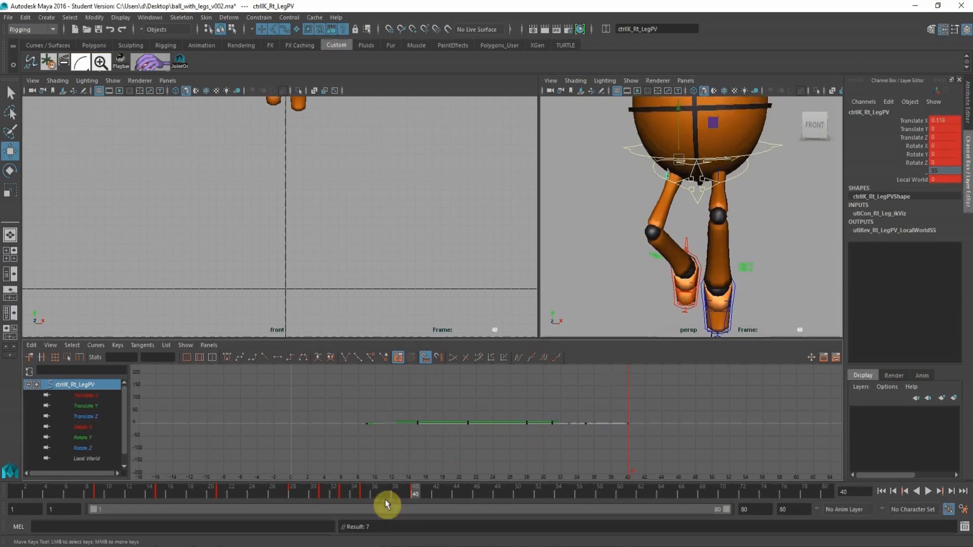
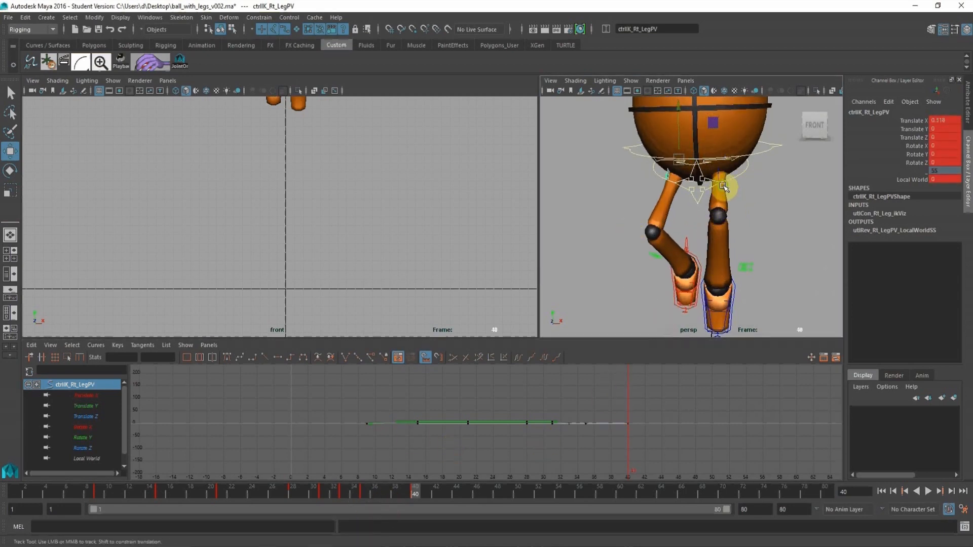
# Key the left leg's pole vector at frame 40 and shift the knee outward to a Translate X of about -0.159.
pyautogui.keyDown('alt'); pyautogui.moveTo(725, 187); pyautogui.dragTo(715, 208, button='middle'); pyautogui.keyUp('alt')
pyautogui.click(709, 197)
pyautogui.press('s')
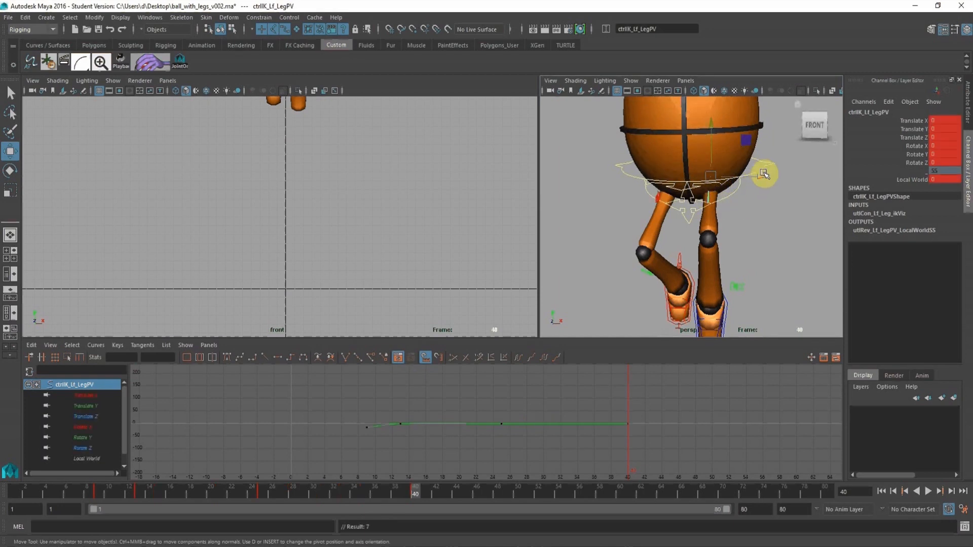
pyautogui.moveTo(760, 179); pyautogui.dragTo(761, 177)
pyautogui.keyDown('alt'); pyautogui.moveTo(419, 164); pyautogui.dragTo(451, 315, button='middle'); pyautogui.keyUp('alt')
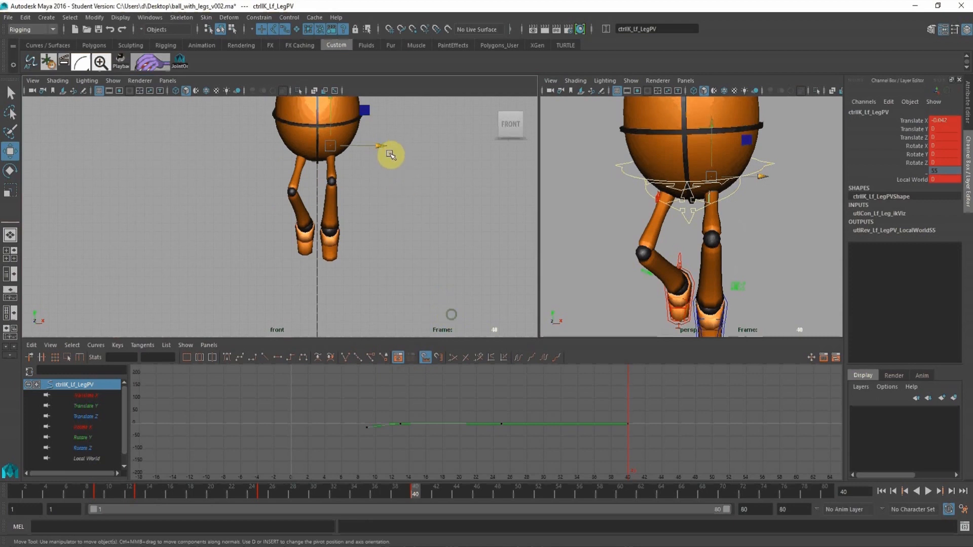
pyautogui.moveTo(383, 147); pyautogui.dragTo(383, 147)
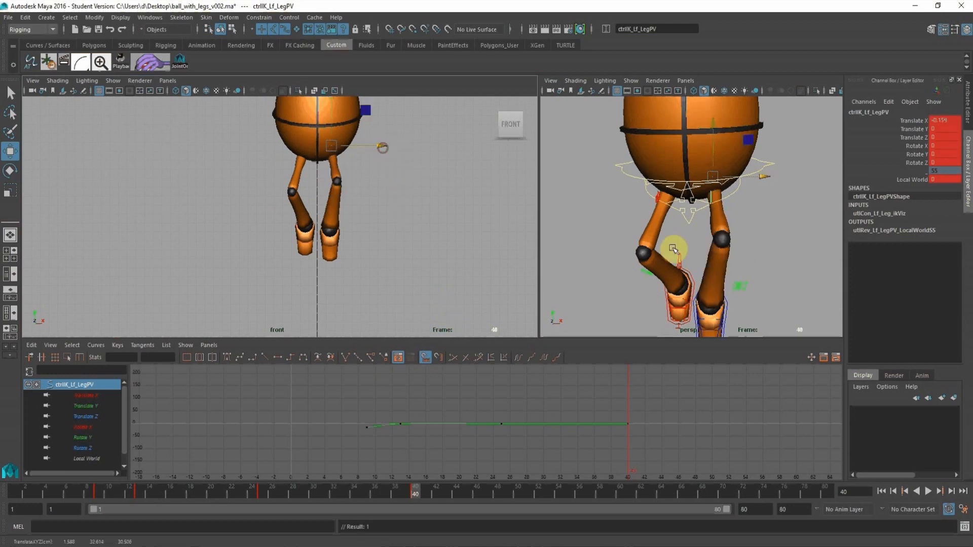
# Rotate the right foot control at frame 40 to about 84.77 in X, -17.183 in Y and 1.525 in Z.
pyautogui.keyDown('alt'); pyautogui.moveTo(674, 246); pyautogui.dragTo(678, 219); pyautogui.keyUp('alt')
pyautogui.keyDown('alt'); pyautogui.moveTo(678, 219); pyautogui.dragTo(718, 231, button='right'); pyautogui.keyUp('alt')
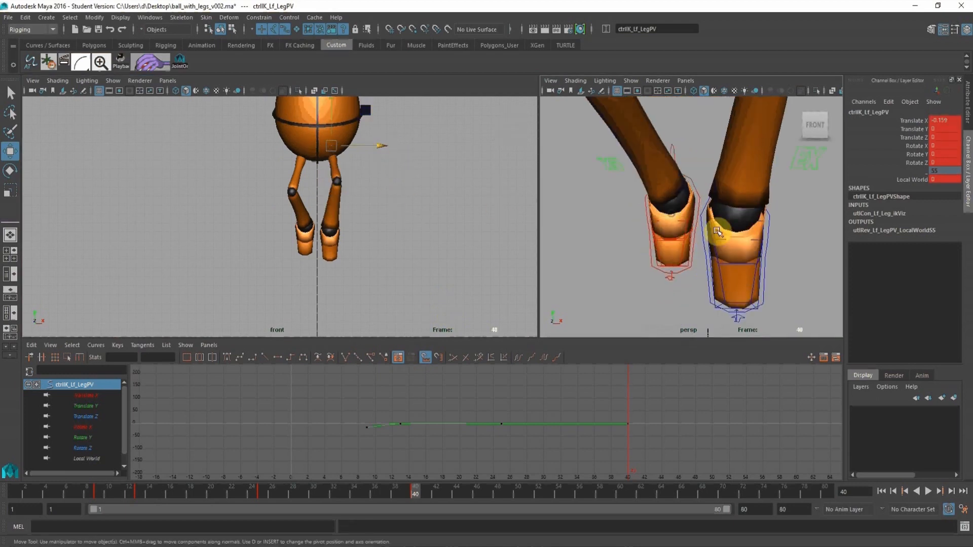
pyautogui.click(696, 190)
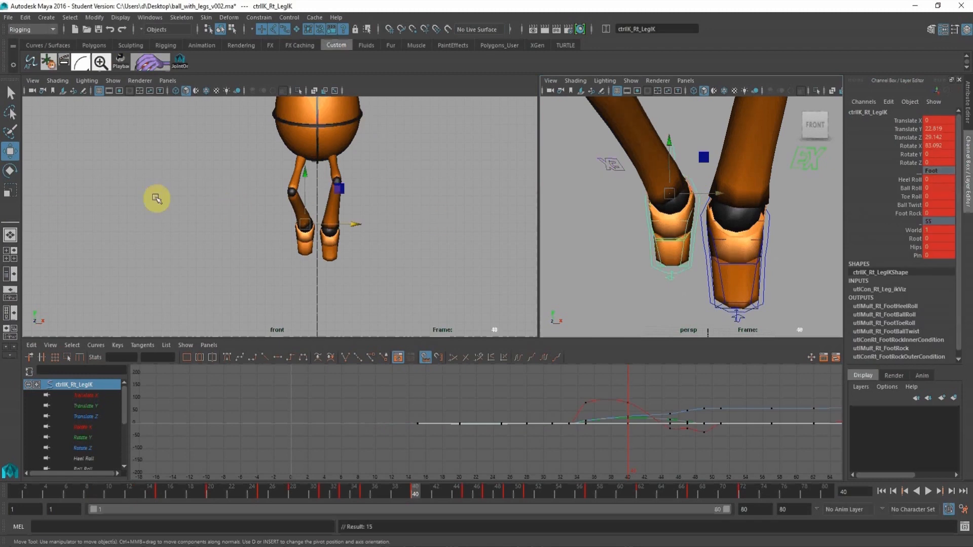
pyautogui.click(10, 171)
pyautogui.moveTo(340, 219); pyautogui.dragTo(325, 219)
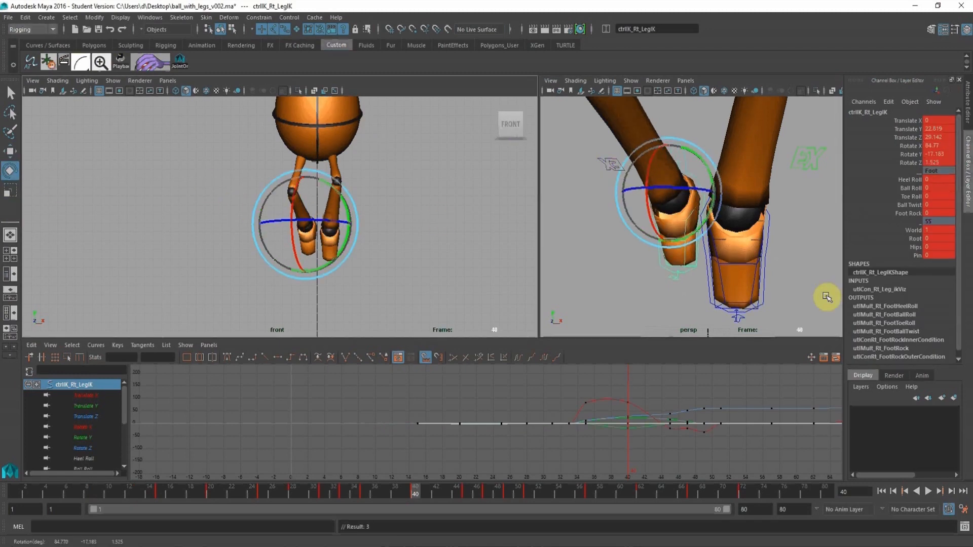
# Rotate the left foot control at frame 40 to about 20.165 in Y and move it outward to a Translate X of 0.704.
pyautogui.click(771, 237)
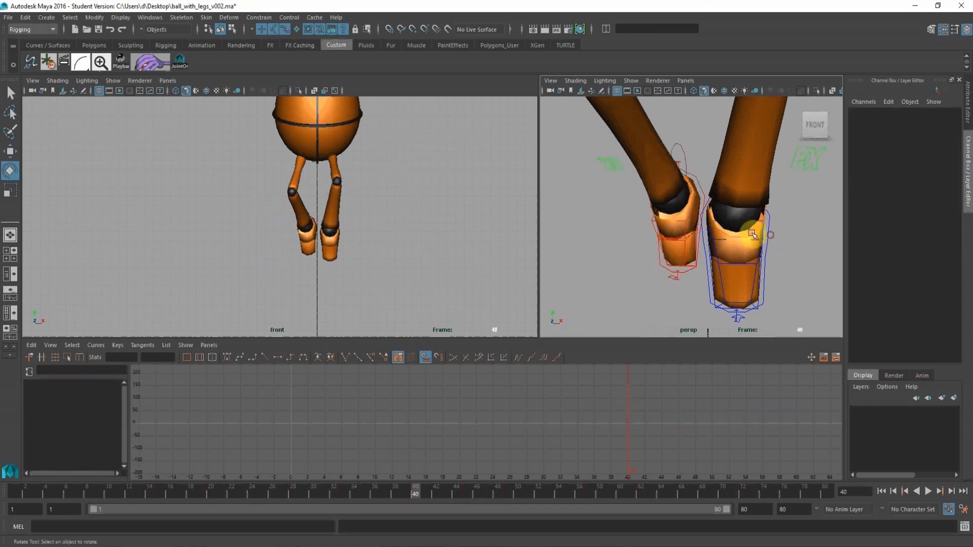
pyautogui.click(768, 249)
pyautogui.moveTo(360, 217); pyautogui.dragTo(371, 218)
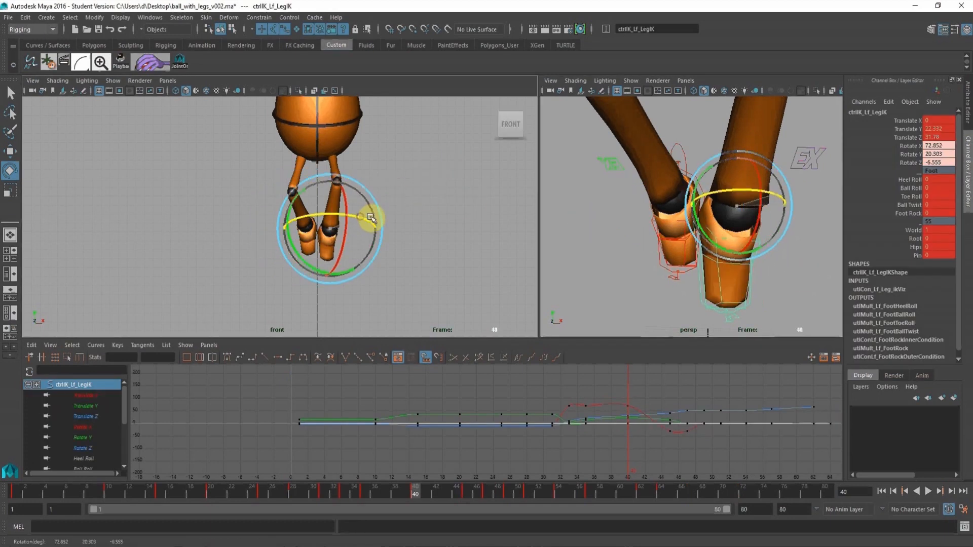
pyautogui.click(9, 152)
pyautogui.click(11, 152)
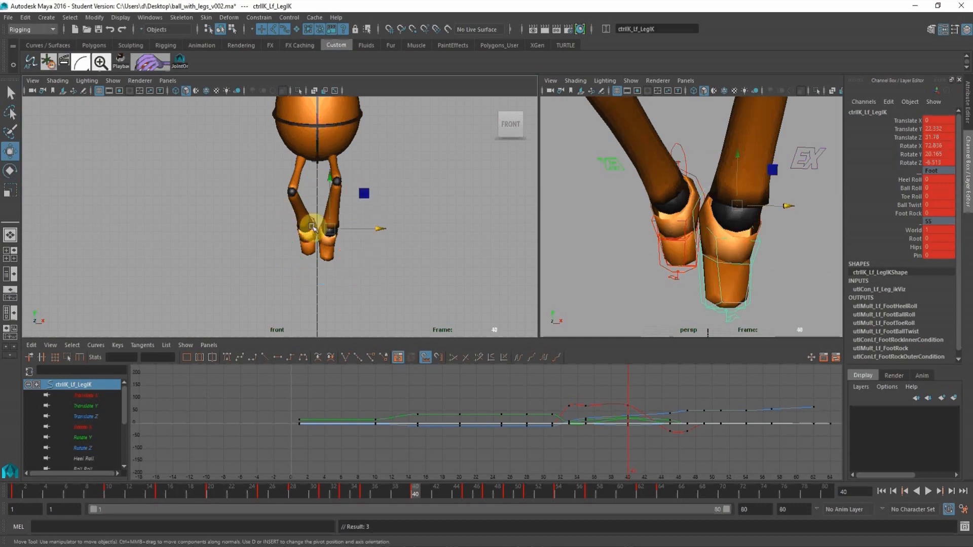
pyautogui.moveTo(380, 225); pyautogui.dragTo(385, 225)
pyautogui.keyDown('alt'); pyautogui.moveTo(435, 213); pyautogui.dragTo(421, 211, button='right'); pyautogui.keyUp('alt')
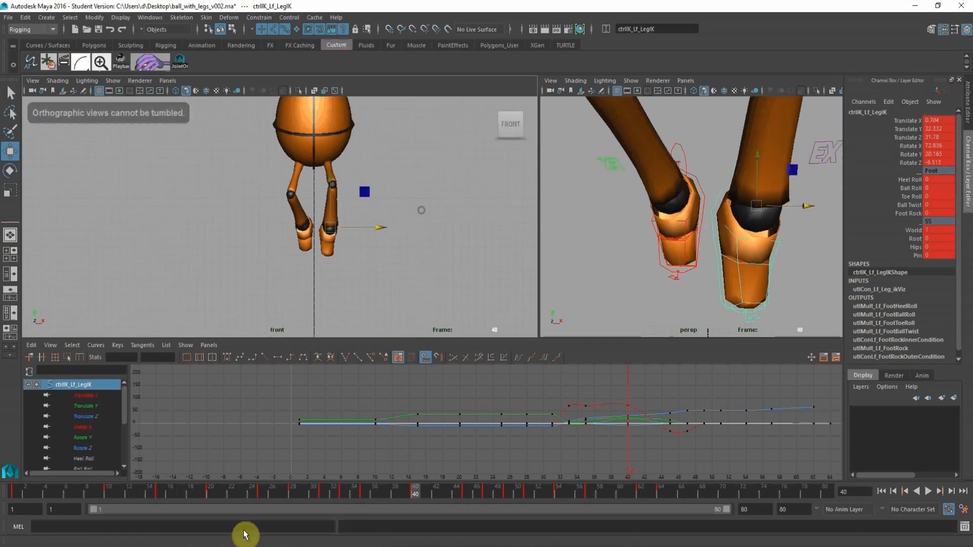
# Set the left leg pole vector's Translate X to 0 at frame 35.
pyautogui.click(364, 495)
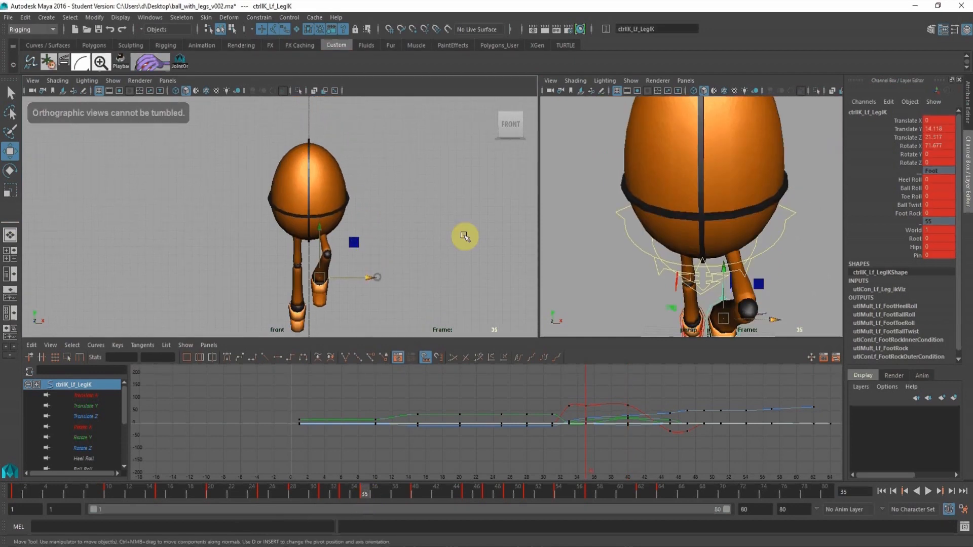
pyautogui.keyDown('alt'); pyautogui.moveTo(792, 262); pyautogui.dragTo(793, 226); pyautogui.keyUp('alt')
pyautogui.click(793, 226)
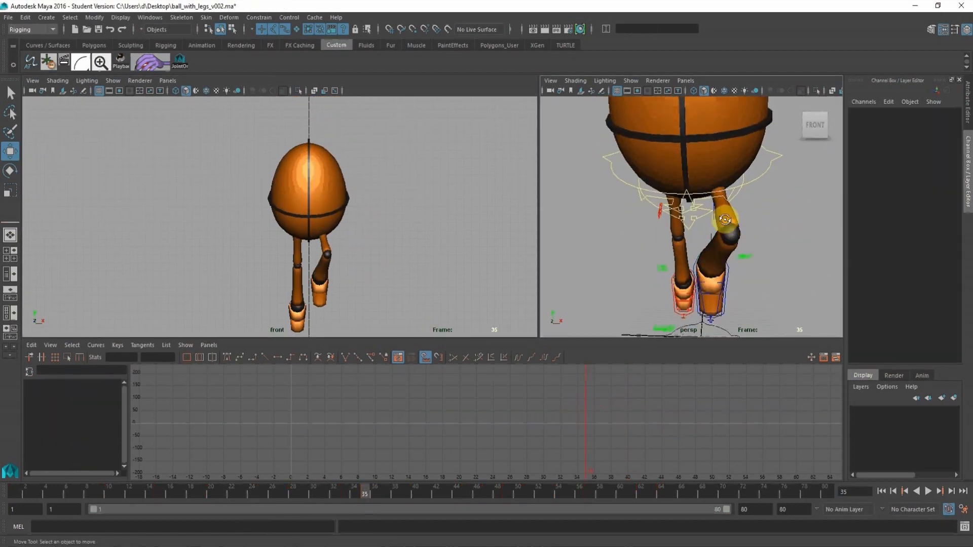
pyautogui.moveTo(725, 217)
pyautogui.keyDown('alt'); pyautogui.mouseDown()
pyautogui.moveTo(720, 171)
pyautogui.moveTo(716, 226)
pyautogui.mouseUp(); pyautogui.keyUp('alt')
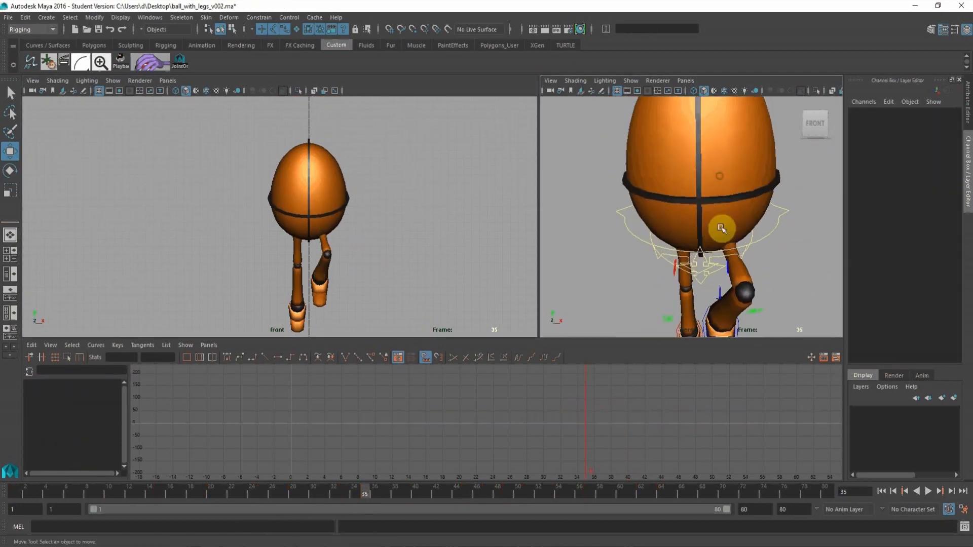
pyautogui.click(728, 272)
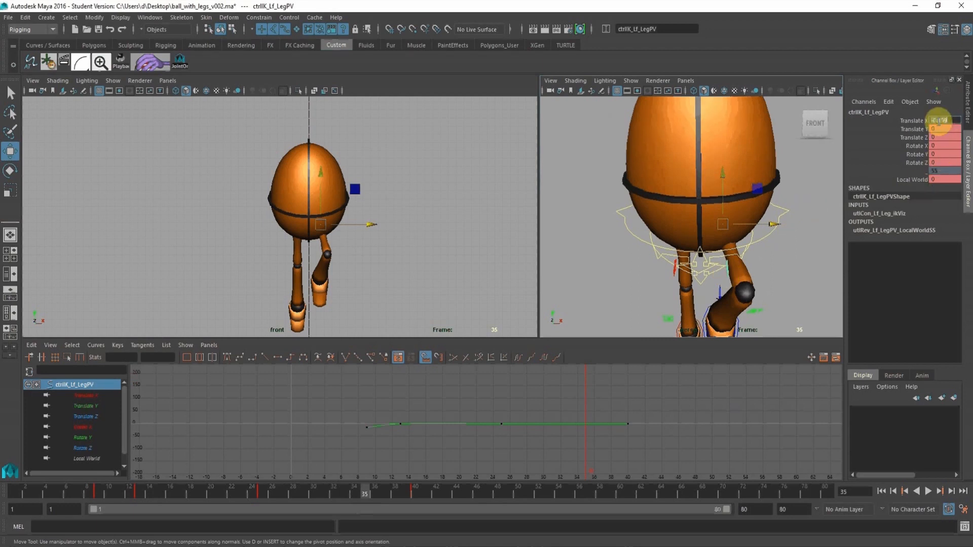
pyautogui.click(940, 120)
pyautogui.write('0')
pyautogui.press('Return')
# Select the root control and compare the body and leg poses at frames 33 and 35.
pyautogui.keyDown('alt'); pyautogui.moveTo(772, 175); pyautogui.dragTo(645, 232, button='right'); pyautogui.keyUp('alt')
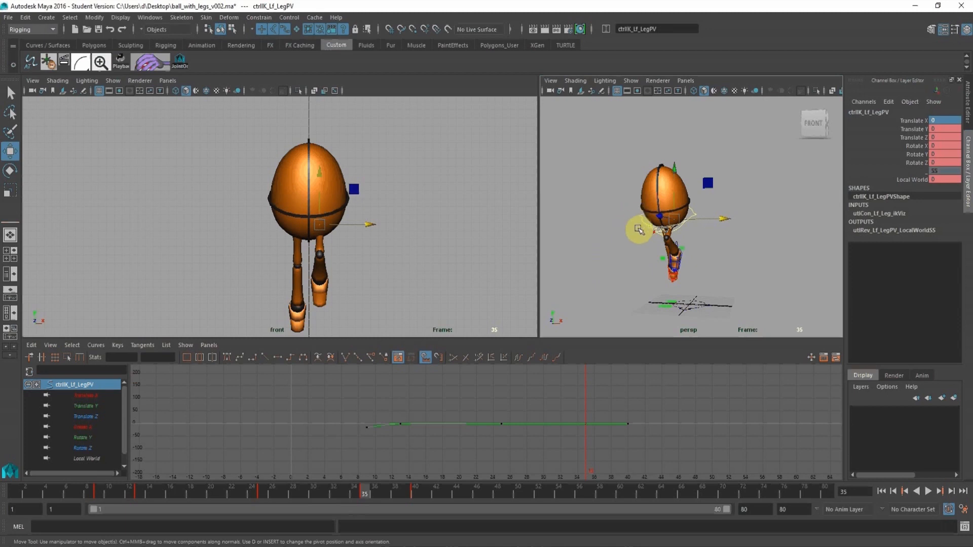
pyautogui.click(642, 223)
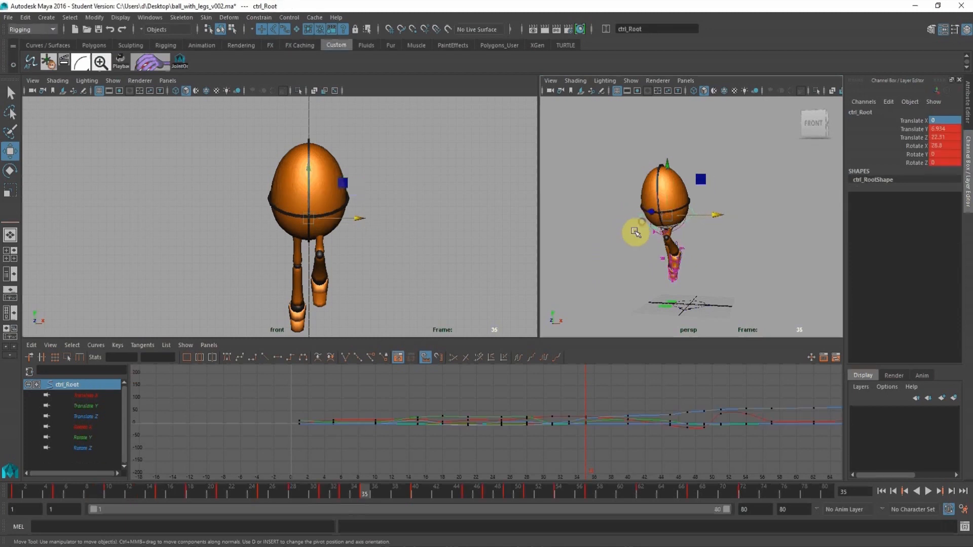
pyautogui.click(346, 494)
pyautogui.keyDown('alt'); pyautogui.moveTo(703, 166); pyautogui.dragTo(744, 196, button='right'); pyautogui.keyUp('alt')
pyautogui.keyDown('alt'); pyautogui.moveTo(741, 197); pyautogui.dragTo(733, 101, button='middle'); pyautogui.keyUp('alt')
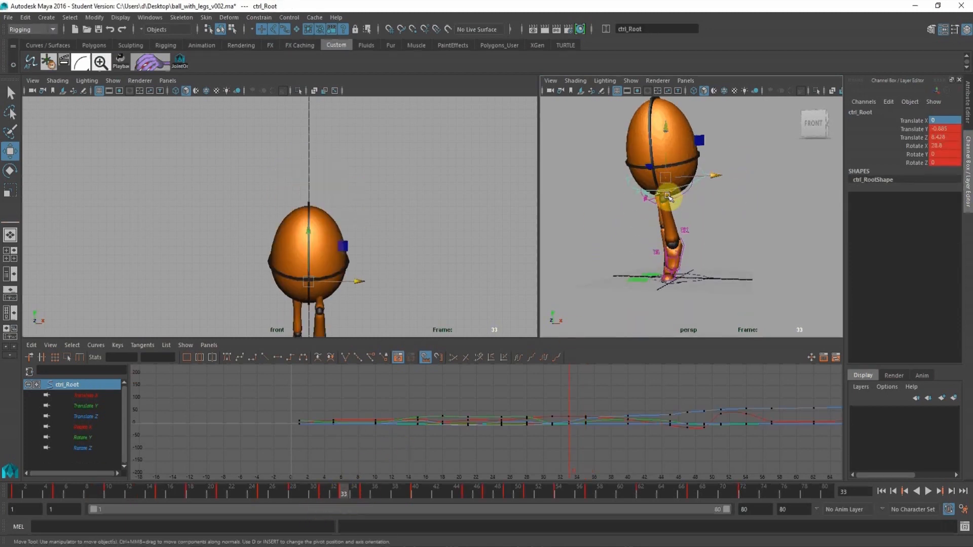
pyautogui.keyDown('alt'); pyautogui.moveTo(397, 239); pyautogui.dragTo(399, 152, button='middle'); pyautogui.keyUp('alt')
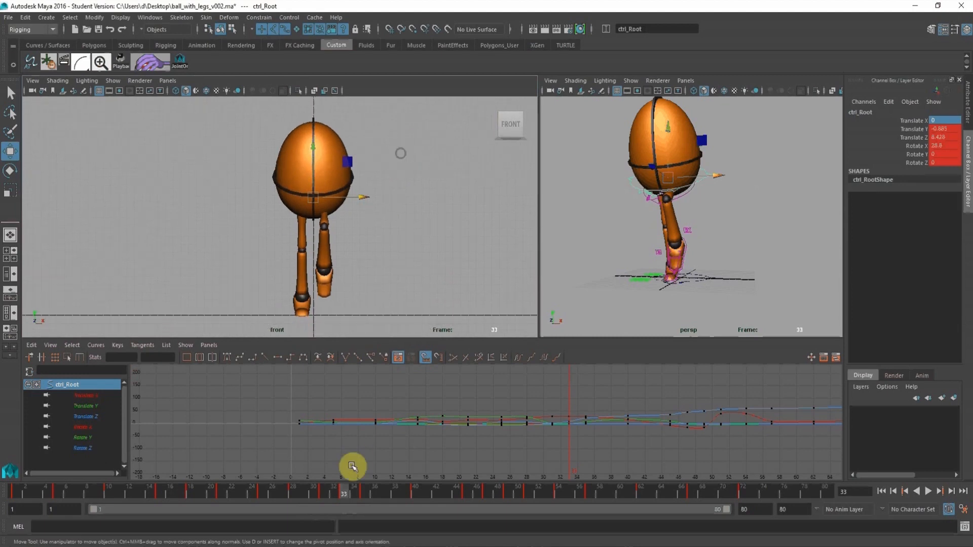
pyautogui.click(364, 491)
# Flatten the tangents of the left foot control's Rotate Y key at frame 33.
pyautogui.keyDown('alt'); pyautogui.moveTo(691, 185); pyautogui.dragTo(706, 211, button='middle'); pyautogui.keyUp('alt')
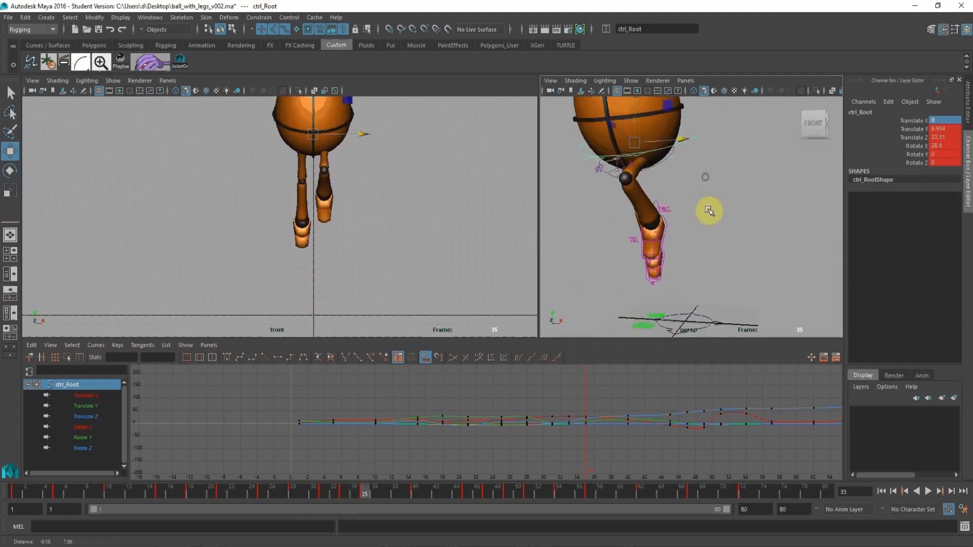
pyautogui.click(668, 231)
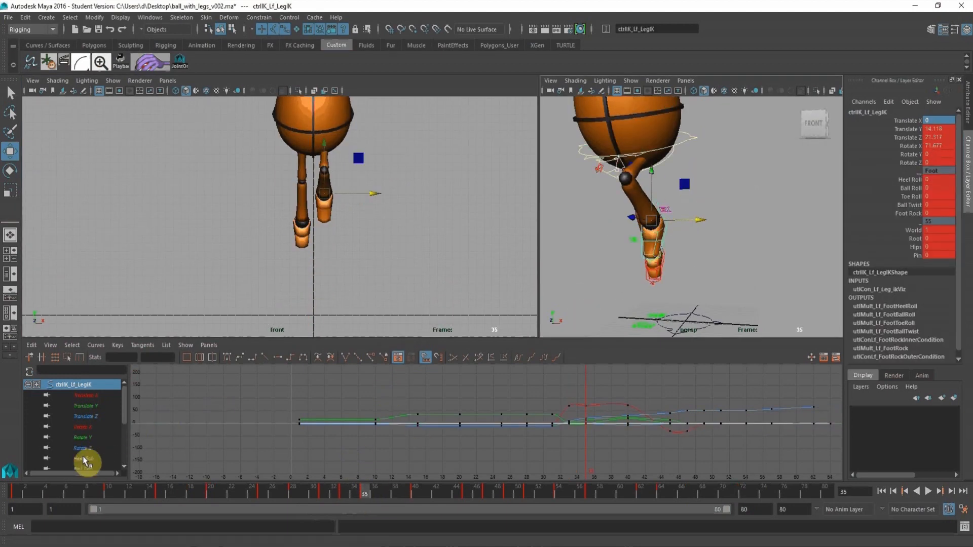
pyautogui.click(81, 439)
pyautogui.keyDown('alt'); pyautogui.moveTo(522, 421); pyautogui.dragTo(534, 440, button='right'); pyautogui.keyUp('alt')
pyautogui.moveTo(555, 417); pyautogui.dragTo(578, 450)
pyautogui.click(566, 419)
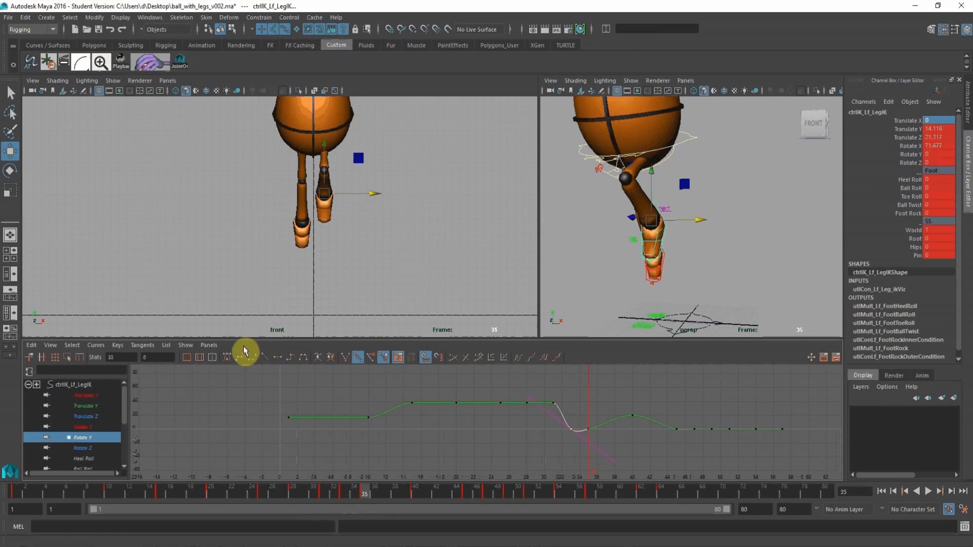
pyautogui.click(277, 359)
pyautogui.click(615, 450)
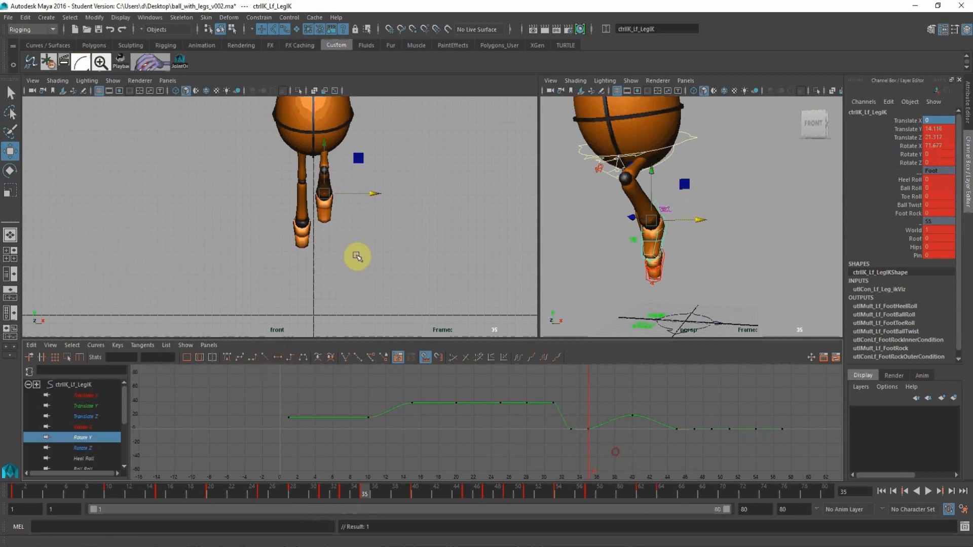
# Play back the leap in the front view and stop at frame 28 to examine the crouch.
pyautogui.keyDown('alt'); pyautogui.moveTo(276, 223); pyautogui.dragTo(192, 200, button='right'); pyautogui.keyUp('alt')
pyautogui.keyDown('alt'); pyautogui.moveTo(235, 198); pyautogui.dragTo(211, 233, button='middle'); pyautogui.keyUp('alt')
pyautogui.keyDown('alt'); pyautogui.moveTo(253, 216); pyautogui.dragTo(218, 206, button='right'); pyautogui.keyUp('alt')
pyautogui.keyDown('alt'); pyautogui.moveTo(225, 204); pyautogui.dragTo(242, 205, button='middle'); pyautogui.keyUp('alt')
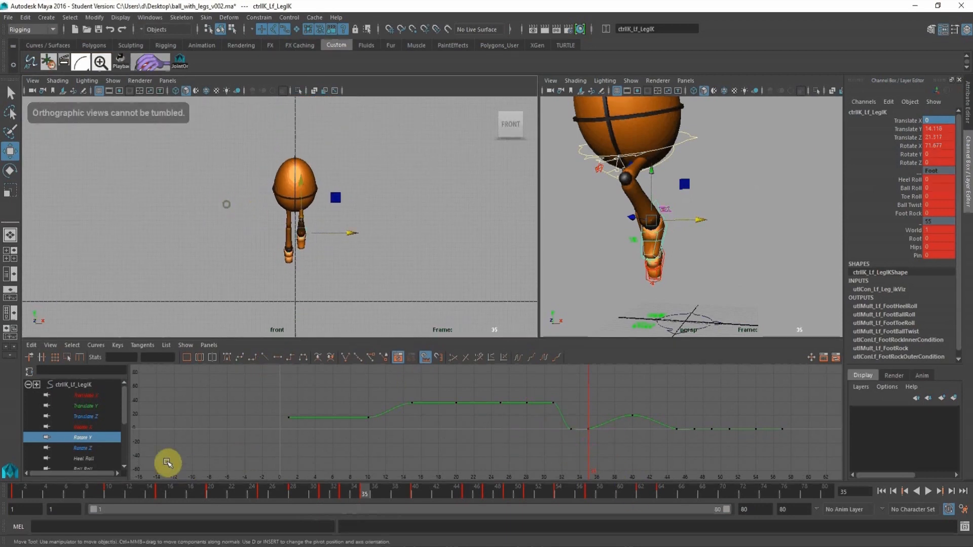
pyautogui.click(142, 494)
pyautogui.hotkey('alt', 'v')
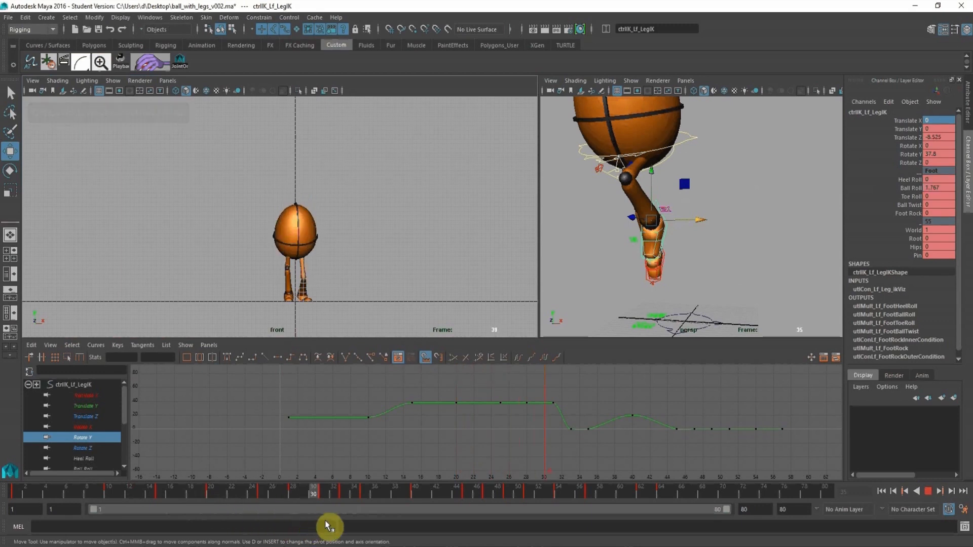
pyautogui.moveTo(298, 522); pyautogui.dragTo(298, 522)
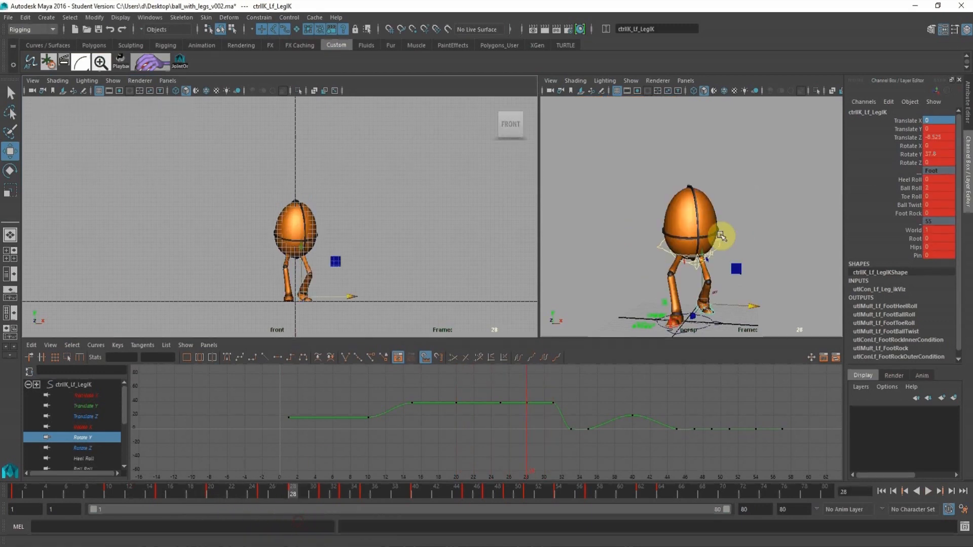
# Move the right leg's pole vector at frame 28 to a Translate X of about 0.323 and Translate Z of about -0.156.
pyautogui.keyDown('alt'); pyautogui.moveTo(722, 235); pyautogui.dragTo(679, 321, button='right'); pyautogui.keyUp('alt')
pyautogui.click(668, 316)
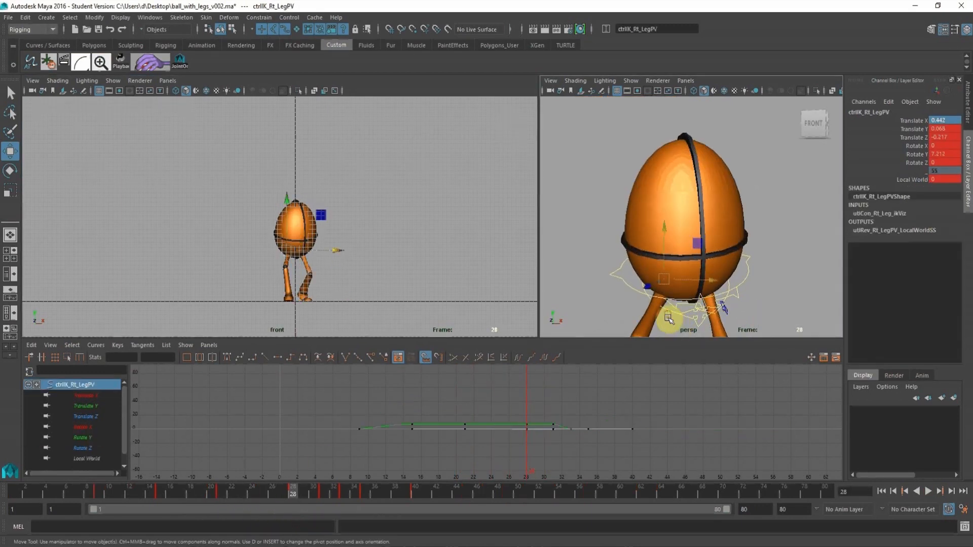
pyautogui.keyDown('alt'); pyautogui.moveTo(401, 260); pyautogui.dragTo(404, 234, button='middle'); pyautogui.keyUp('alt')
pyautogui.keyDown('alt'); pyautogui.moveTo(381, 248); pyautogui.dragTo(516, 335, button='right'); pyautogui.keyUp('alt')
pyautogui.keyDown('alt'); pyautogui.moveTo(364, 222); pyautogui.dragTo(339, 187, button='middle'); pyautogui.keyUp('alt')
pyautogui.moveTo(327, 203); pyautogui.dragTo(328, 204)
# Scrub from frame 28 to 35 and play the takeoff in the front view, stopping at frame 35.
pyautogui.keyDown('alt'); pyautogui.moveTo(425, 253); pyautogui.dragTo(311, 233, button='right'); pyautogui.keyUp('alt')
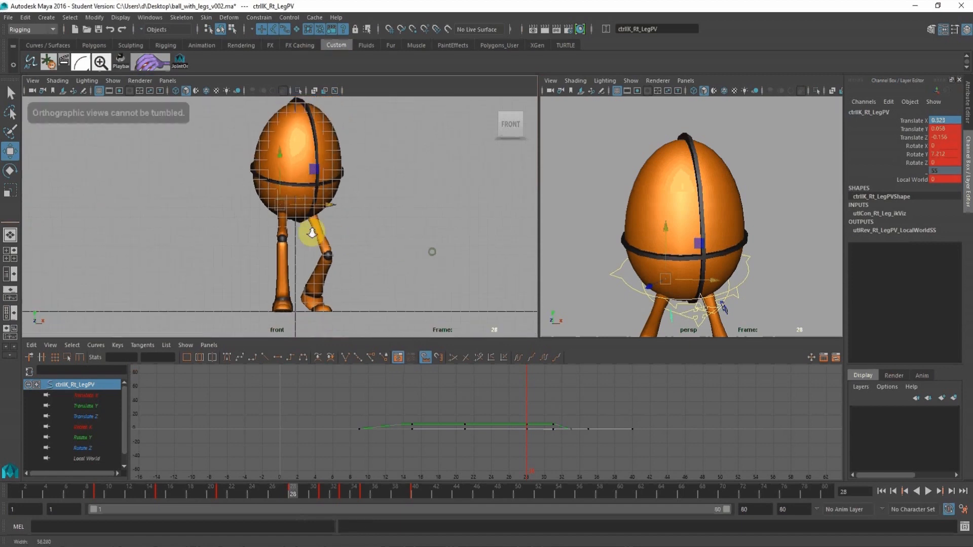
pyautogui.moveTo(294, 497); pyautogui.dragTo(368, 503)
pyautogui.keyDown('alt'); pyautogui.moveTo(404, 226); pyautogui.dragTo(217, 176, button='right'); pyautogui.keyUp('alt')
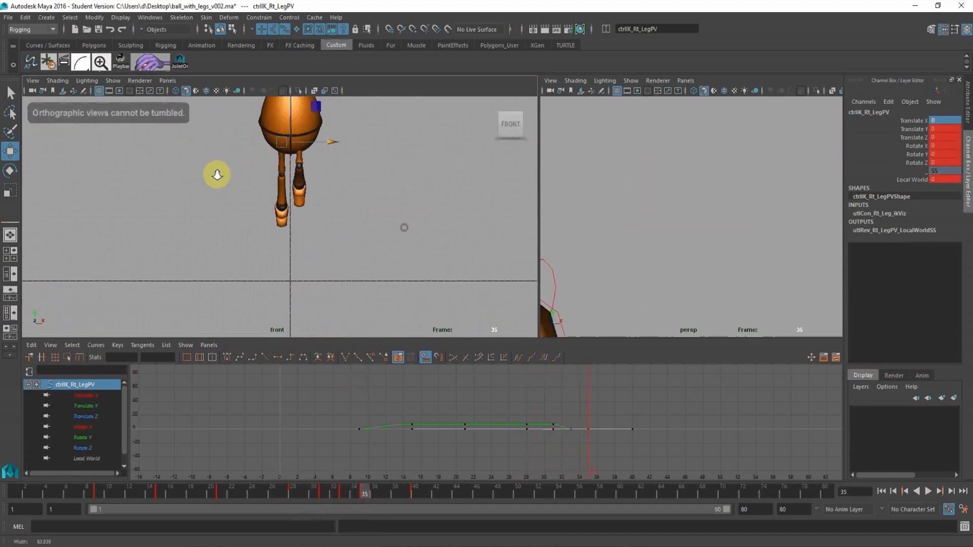
pyautogui.keyDown('alt'); pyautogui.moveTo(357, 163); pyautogui.dragTo(241, 149, button='right'); pyautogui.keyUp('alt')
pyautogui.keyDown('alt'); pyautogui.moveTo(240, 147); pyautogui.dragTo(247, 156, button='middle'); pyautogui.keyUp('alt')
pyautogui.hotkey('alt', 'v')
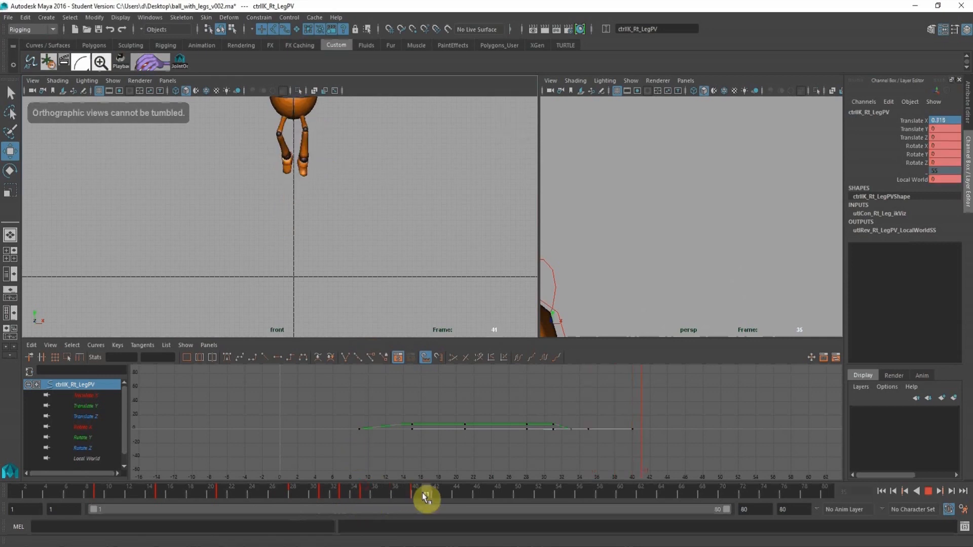
pyautogui.moveTo(363, 497); pyautogui.dragTo(363, 497)
# Move the right foot control inward at frame 35 to a Translate X of about 1.029.
pyautogui.keyDown('alt'); pyautogui.moveTo(658, 204); pyautogui.dragTo(654, 266); pyautogui.keyUp('alt')
pyautogui.keyDown('alt'); pyautogui.moveTo(637, 255); pyautogui.dragTo(484, 230, button='right'); pyautogui.keyUp('alt')
pyautogui.keyDown('alt'); pyautogui.moveTo(627, 222); pyautogui.dragTo(647, 234, button='middle'); pyautogui.keyUp('alt')
pyautogui.keyDown('alt'); pyautogui.moveTo(636, 186); pyautogui.dragTo(682, 207, button='right'); pyautogui.keyUp('alt')
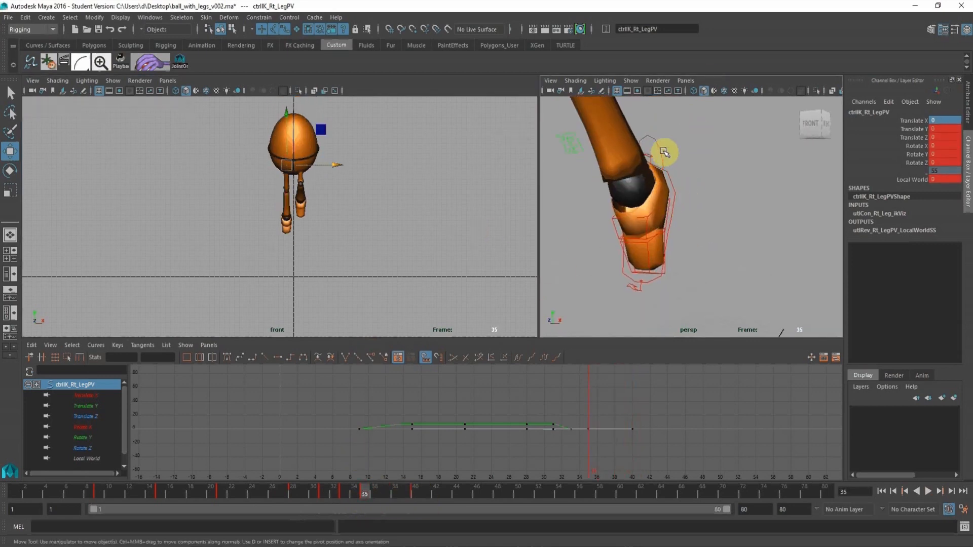
pyautogui.click(659, 154)
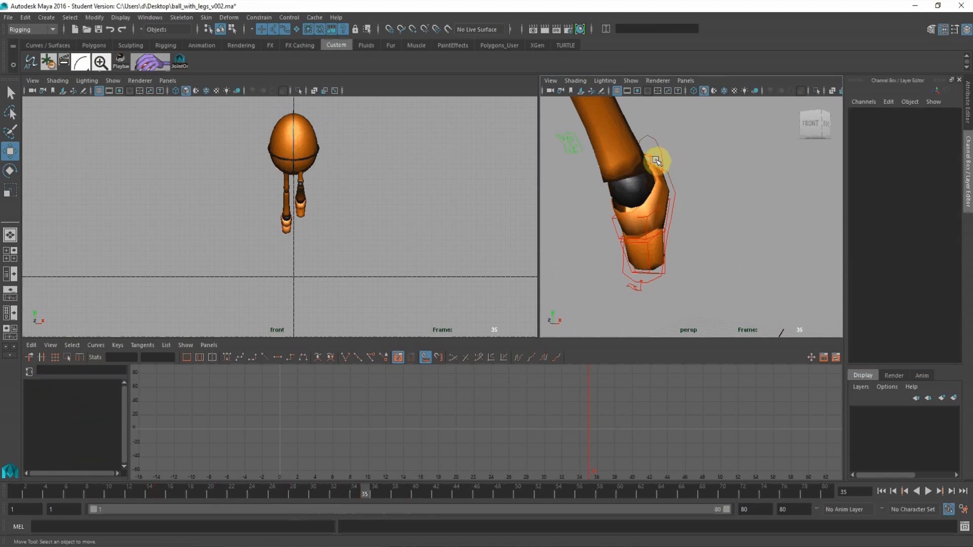
pyautogui.click(661, 161)
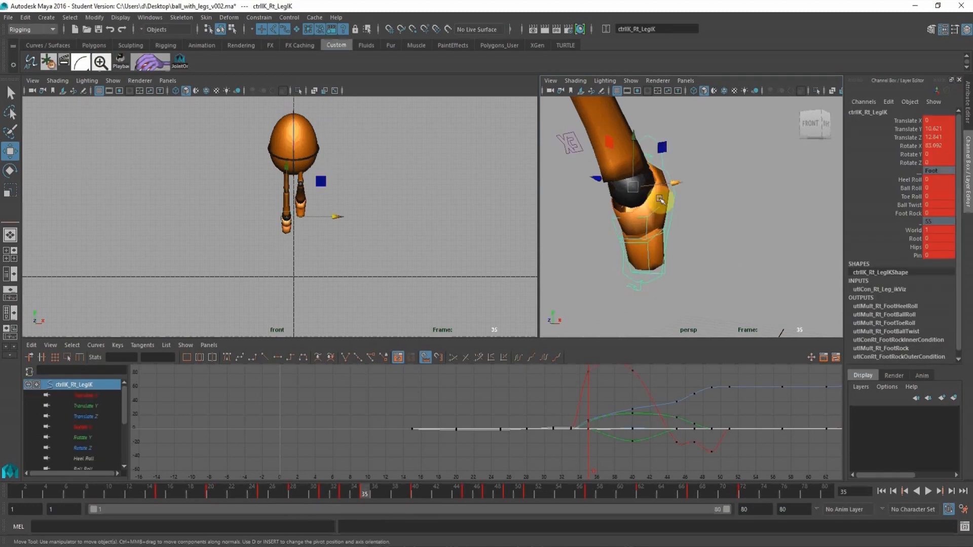
pyautogui.moveTo(334, 217); pyautogui.dragTo(338, 216)
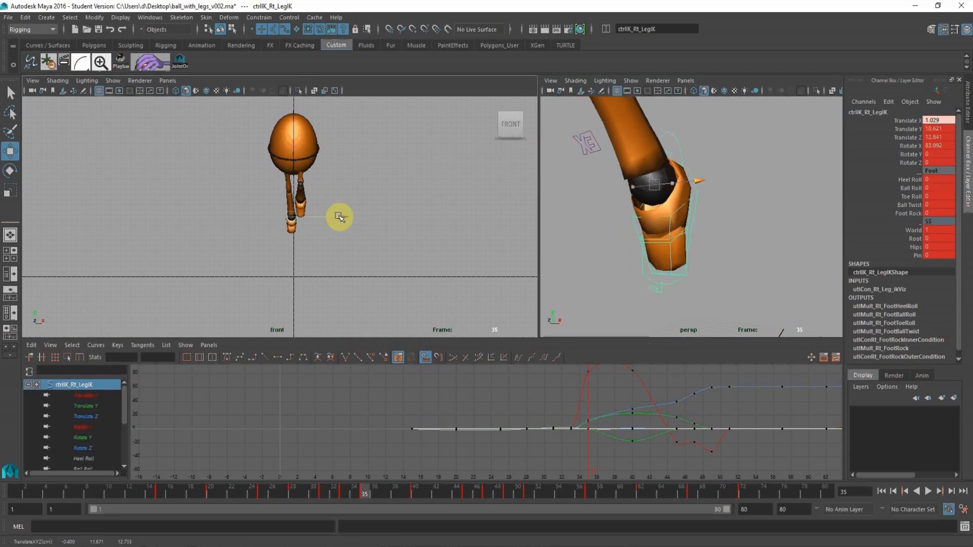
# Move the left leg's pole vector inward at frame 35 to a Translate X of about -0.152.
pyautogui.click(412, 491)
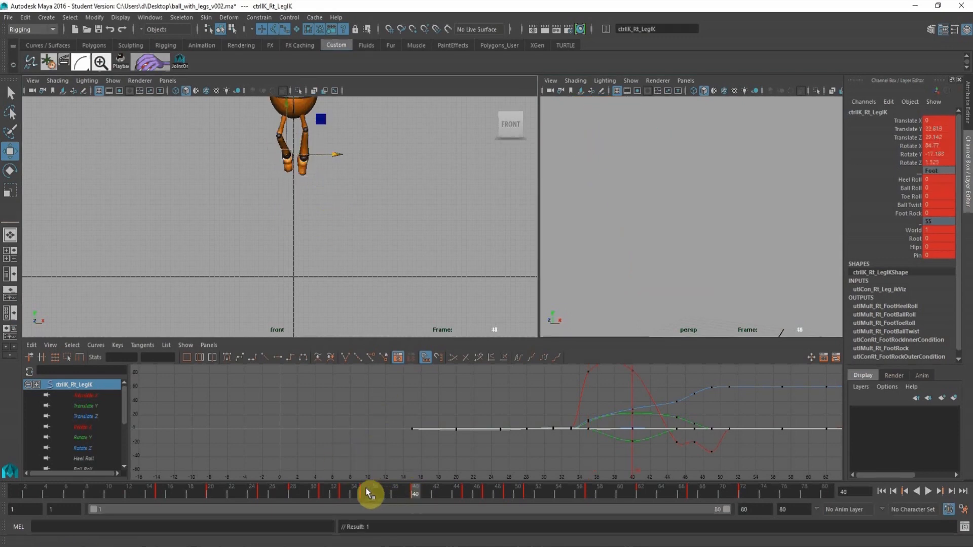
pyautogui.click(363, 490)
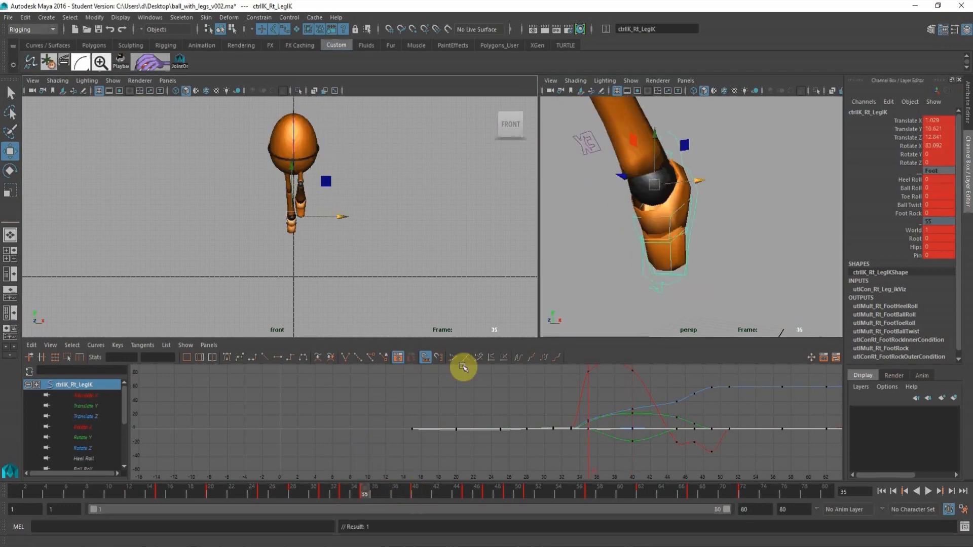
pyautogui.keyDown('alt'); pyautogui.moveTo(698, 184); pyautogui.dragTo(700, 239); pyautogui.keyUp('alt')
pyautogui.keyDown('alt'); pyautogui.moveTo(700, 238); pyautogui.dragTo(617, 224, button='right'); pyautogui.keyUp('alt')
pyautogui.keyDown('alt'); pyautogui.moveTo(617, 224); pyautogui.dragTo(623, 227); pyautogui.keyUp('alt')
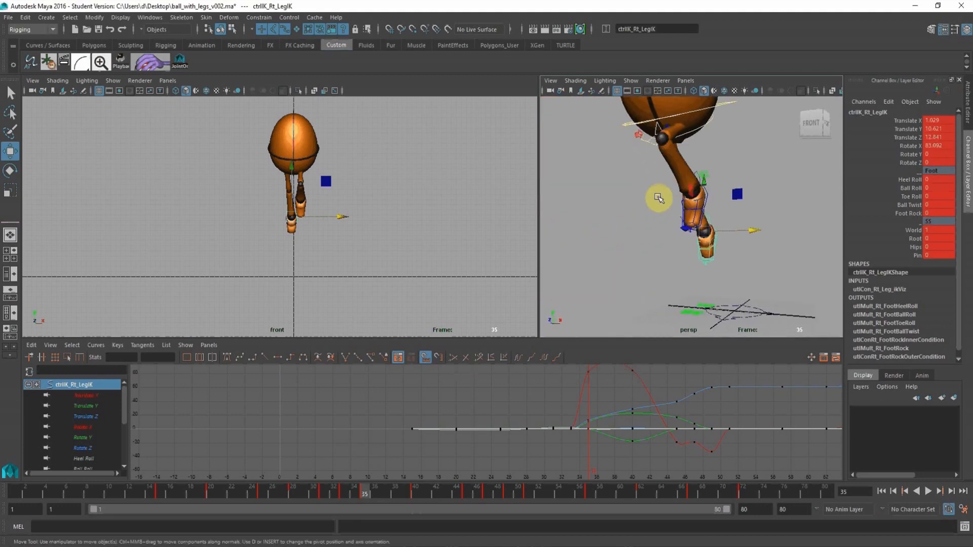
pyautogui.keyDown('alt'); pyautogui.moveTo(658, 197); pyautogui.dragTo(648, 234, button='middle'); pyautogui.keyUp('alt')
pyautogui.keyDown('alt'); pyautogui.moveTo(626, 211); pyautogui.dragTo(648, 208, button='right'); pyautogui.keyUp('alt')
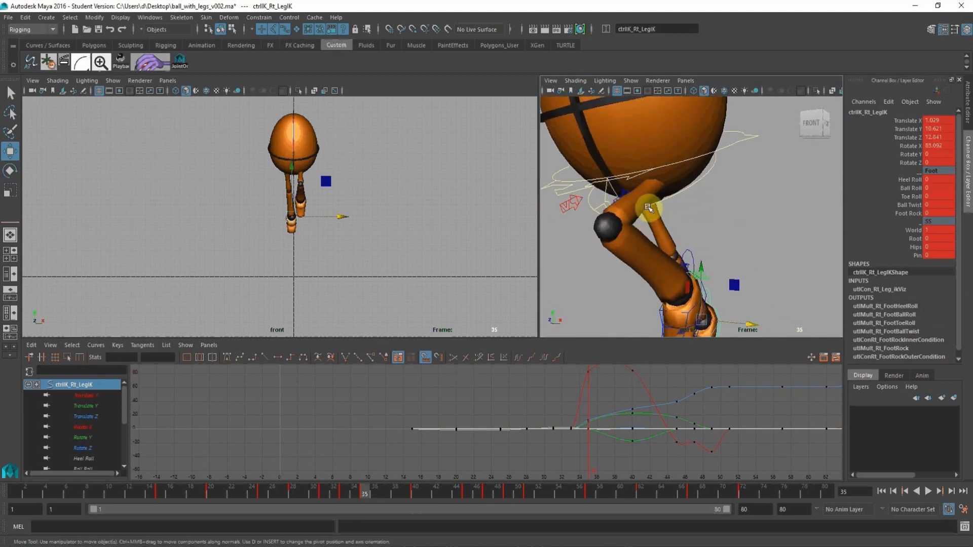
pyautogui.click(622, 191)
pyautogui.keyDown('alt'); pyautogui.click(314, 178); pyautogui.keyUp('alt')
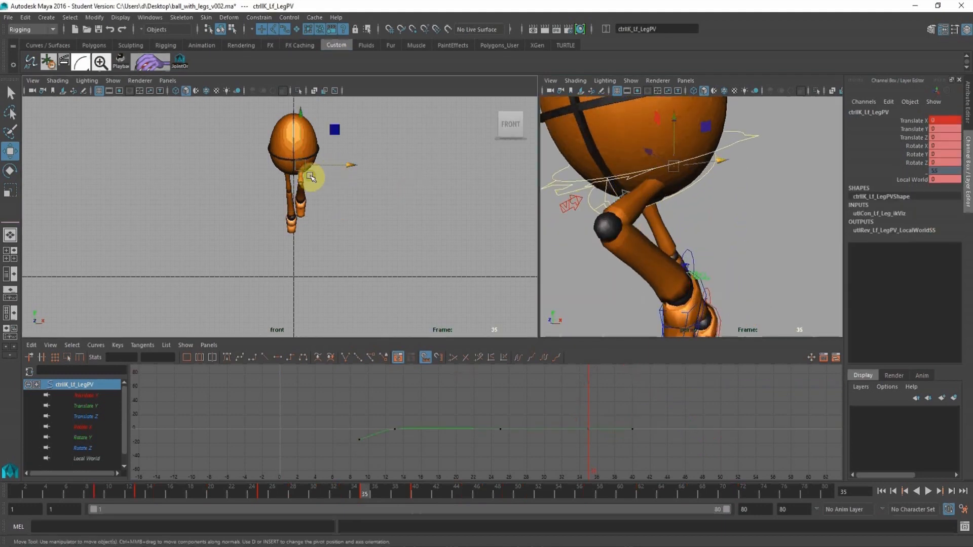
pyautogui.keyDown('alt'); pyautogui.moveTo(314, 178); pyautogui.dragTo(489, 319, button='right'); pyautogui.keyUp('alt')
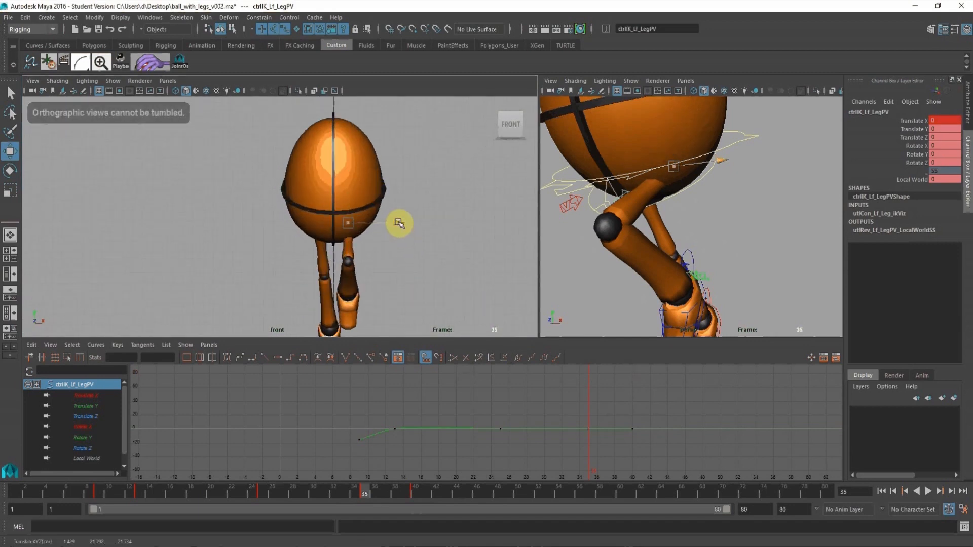
pyautogui.moveTo(397, 223); pyautogui.dragTo(401, 222)
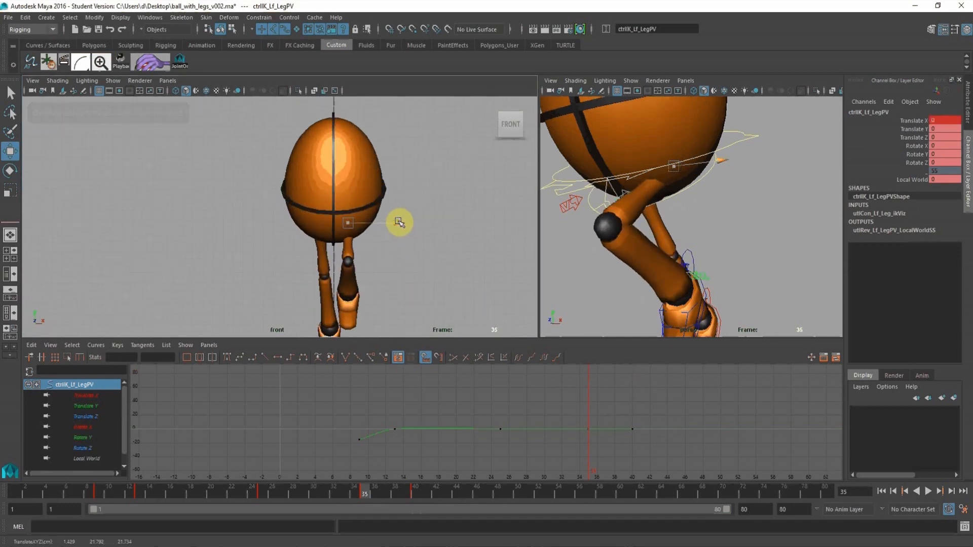
pyautogui.keyDown('alt'); pyautogui.moveTo(436, 266); pyautogui.dragTo(440, 208, button='middle'); pyautogui.keyUp('alt')
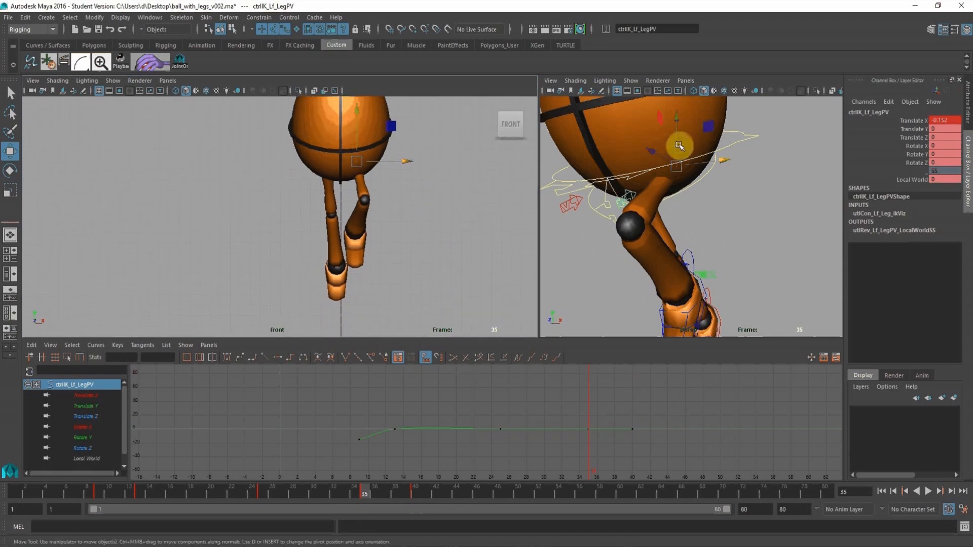
# Refine the left leg's pole vector at frame 35 to a Translate X of about -0.051 in the enlarged front view.
pyautogui.keyDown('alt'); pyautogui.moveTo(339, 192); pyautogui.dragTo(336, 247, button='middle'); pyautogui.keyUp('alt')
pyautogui.keyDown('alt'); pyautogui.moveTo(374, 248); pyautogui.dragTo(497, 246, button='right'); pyautogui.keyUp('alt')
pyautogui.press('space')
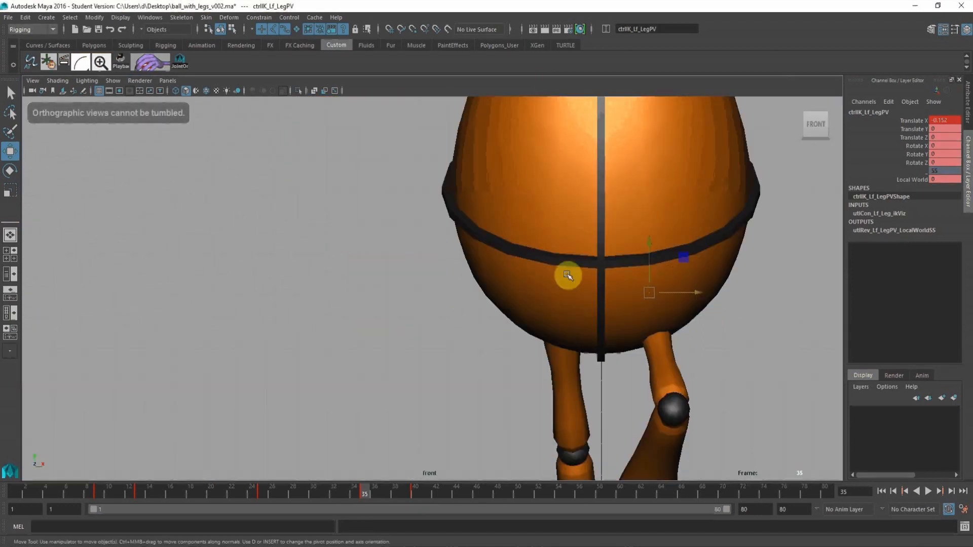
pyautogui.moveTo(698, 291); pyautogui.dragTo(696, 297)
pyautogui.keyDown('alt'); pyautogui.moveTo(686, 387); pyautogui.dragTo(525, 273, button='right'); pyautogui.keyUp('alt')
pyautogui.keyDown('alt'); pyautogui.moveTo(526, 274); pyautogui.dragTo(426, 174, button='middle'); pyautogui.keyUp('alt')
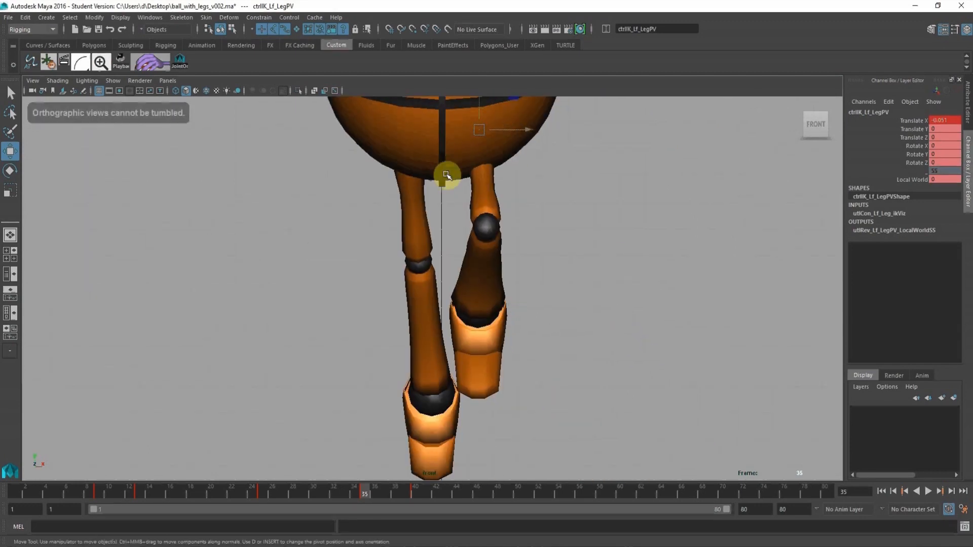
# Delete the left foot control's Rotate Y key at frame 35 so the curve runs directly between its neighbouring keys.
pyautogui.press('space')
pyautogui.keyDown('alt'); pyautogui.moveTo(690, 224); pyautogui.dragTo(659, 210, button='right'); pyautogui.keyUp('alt')
pyautogui.keyDown('alt'); pyautogui.moveTo(704, 247); pyautogui.dragTo(627, 223, button='middle'); pyautogui.keyUp('alt')
pyautogui.keyDown('alt'); pyautogui.moveTo(625, 219); pyautogui.dragTo(662, 247, button='right'); pyautogui.keyUp('alt')
pyautogui.keyDown('alt'); pyautogui.moveTo(599, 214); pyautogui.dragTo(653, 238, button='middle'); pyautogui.keyUp('alt')
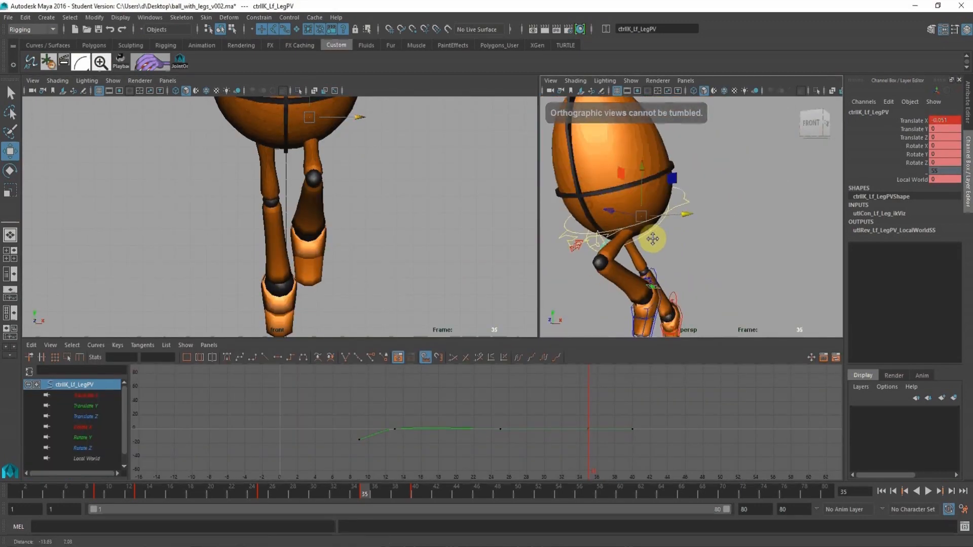
pyautogui.click(657, 275)
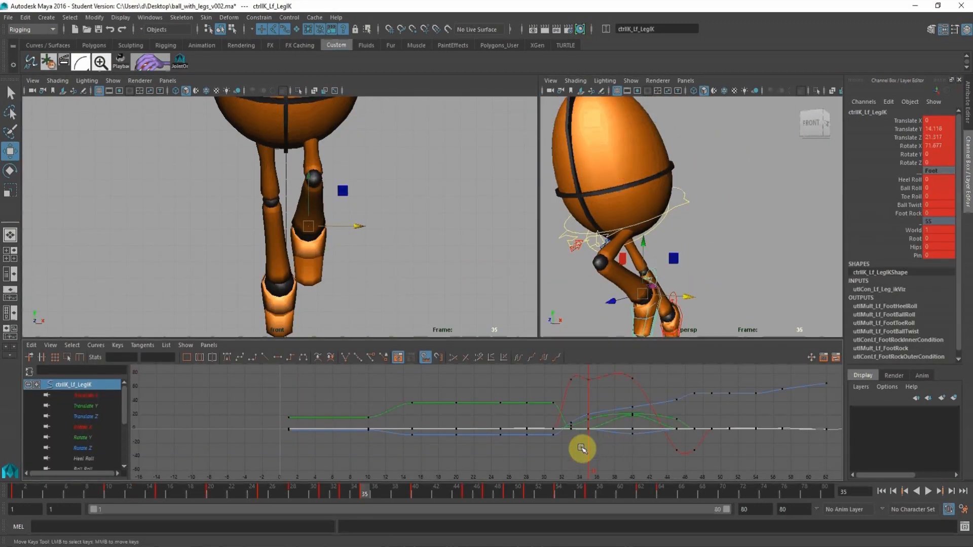
pyautogui.click(85, 438)
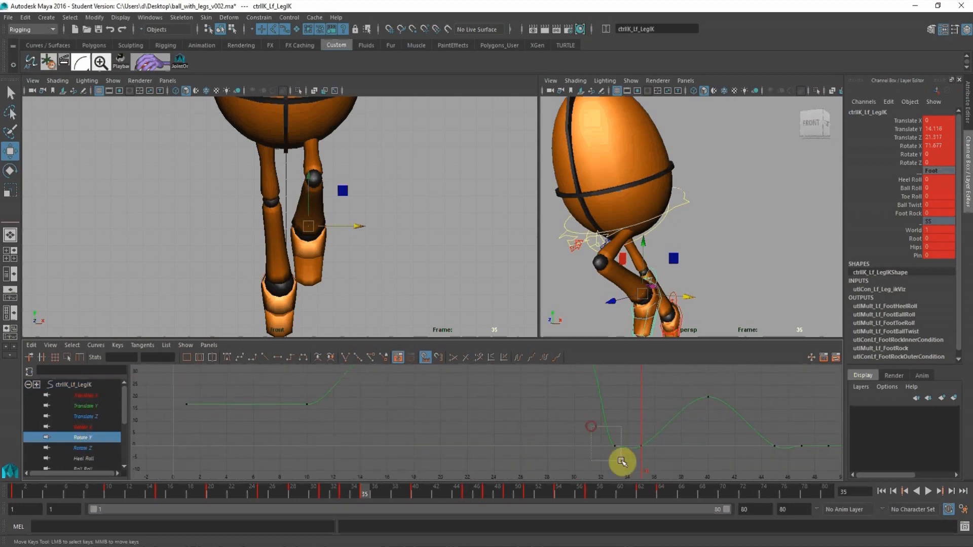
pyautogui.moveTo(621, 461); pyautogui.dragTo(631, 429)
pyautogui.click(278, 360)
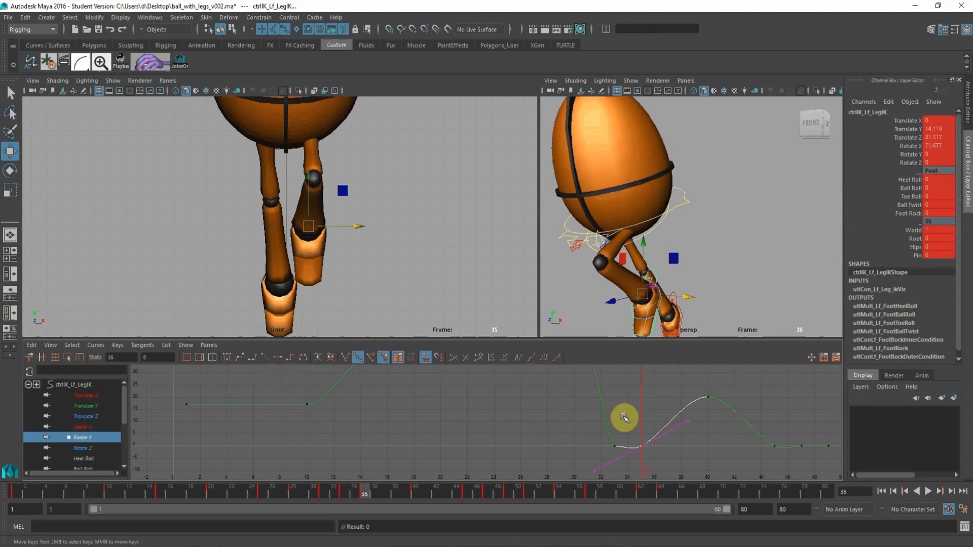
pyautogui.press('Delete')
# Move the right foot control outward at frame 45 to a Translate X of about -1.222.
pyautogui.keyDown('alt'); pyautogui.moveTo(407, 149); pyautogui.dragTo(216, 118, button='right'); pyautogui.keyUp('alt')
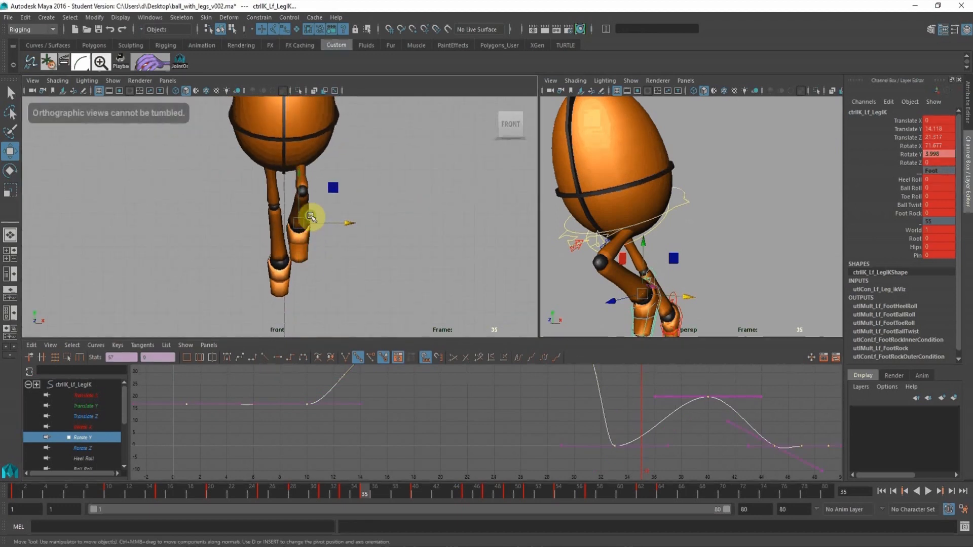
pyautogui.keyDown('alt'); pyautogui.moveTo(310, 217); pyautogui.dragTo(202, 158, button='right'); pyautogui.keyUp('alt')
pyautogui.keyDown('alt'); pyautogui.moveTo(251, 163); pyautogui.dragTo(249, 187, button='middle'); pyautogui.keyUp('alt')
pyautogui.click(419, 497)
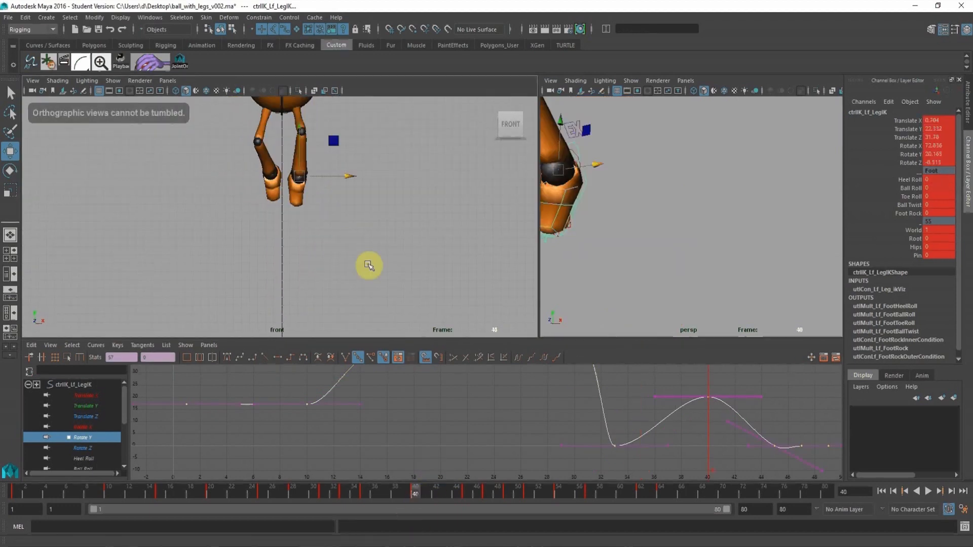
pyautogui.click(466, 495)
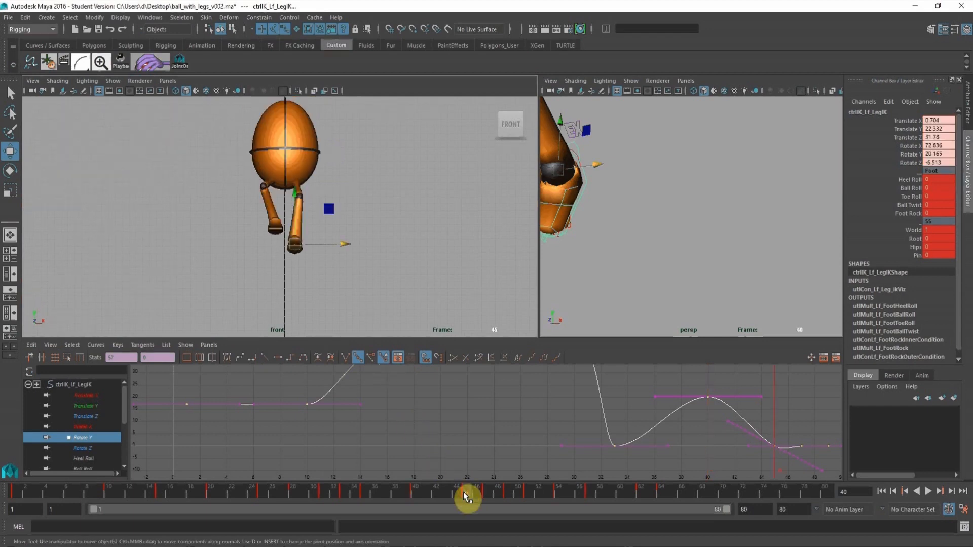
pyautogui.keyDown('alt'); pyautogui.moveTo(689, 147); pyautogui.dragTo(725, 168, button='middle'); pyautogui.keyUp('alt')
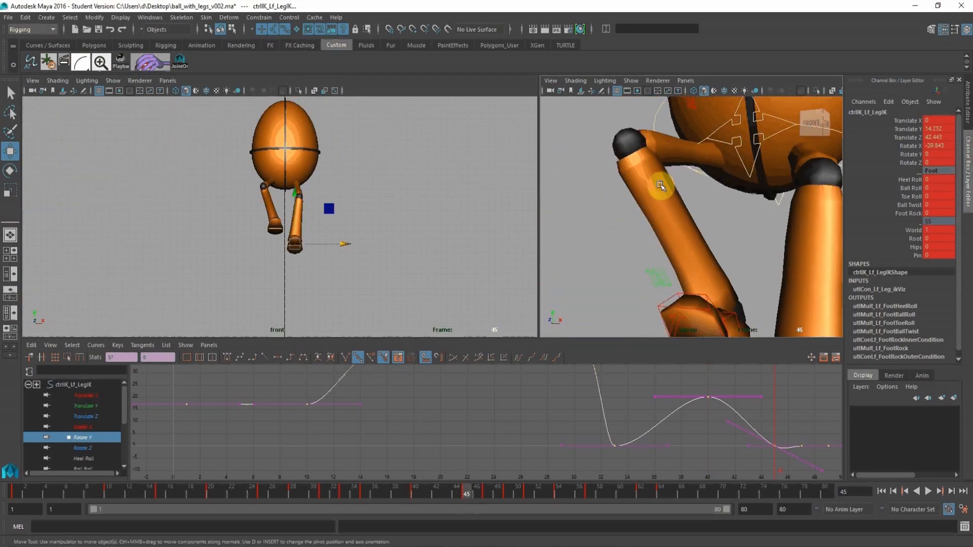
pyautogui.keyDown('alt'); pyautogui.moveTo(659, 187); pyautogui.dragTo(684, 140); pyautogui.keyUp('alt')
pyautogui.click(334, 186)
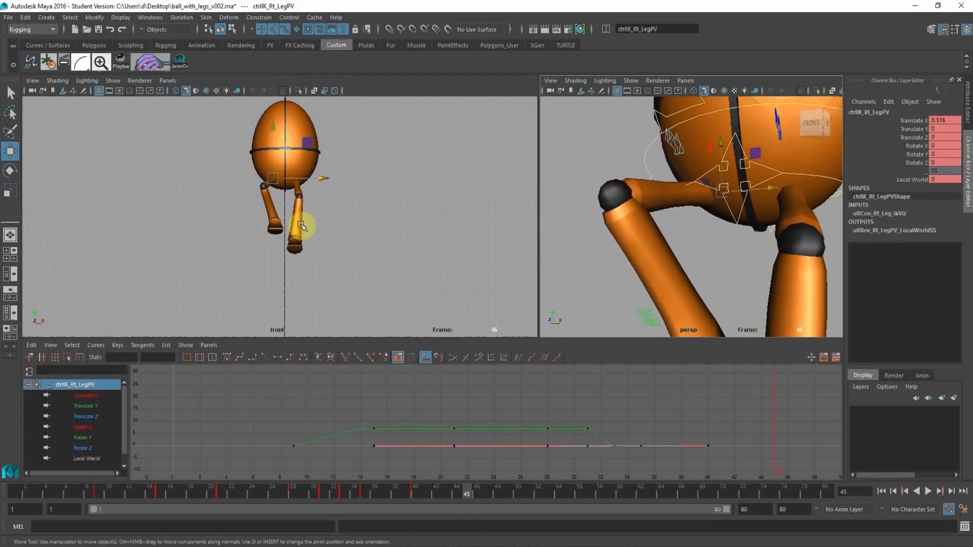
pyautogui.keyDown('alt'); pyautogui.moveTo(691, 271); pyautogui.dragTo(688, 261); pyautogui.keyUp('alt')
pyautogui.click(688, 319)
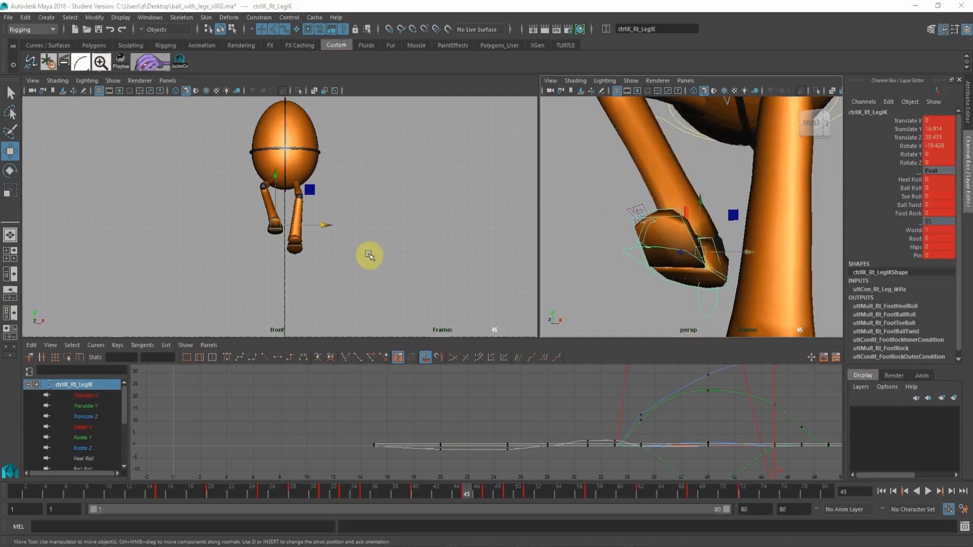
pyautogui.press('space')
pyautogui.moveTo(474, 300); pyautogui.dragTo(462, 303)
# Turn the right foot outward at frame 45 to a Rotate Y of about -18.21.
pyautogui.click(12, 167)
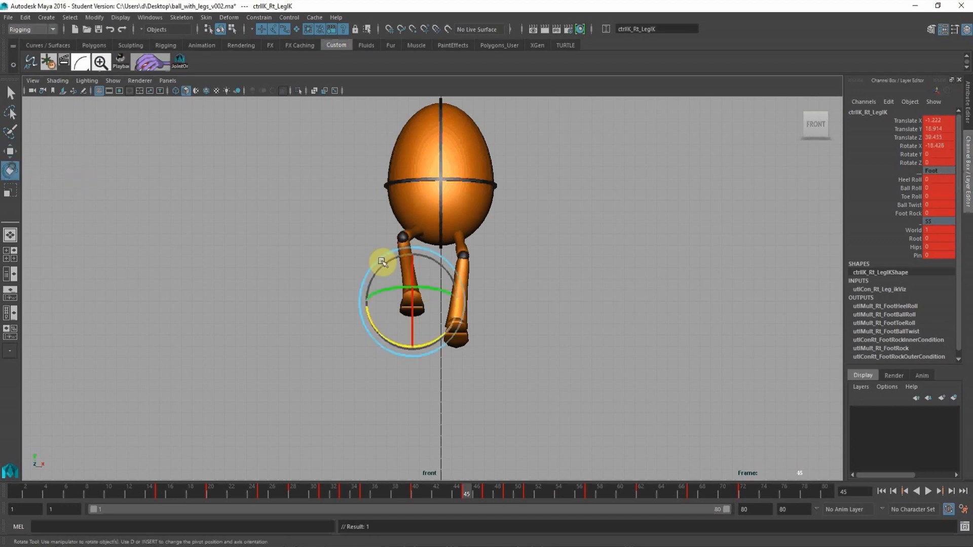
pyautogui.moveTo(383, 256); pyautogui.dragTo(427, 293)
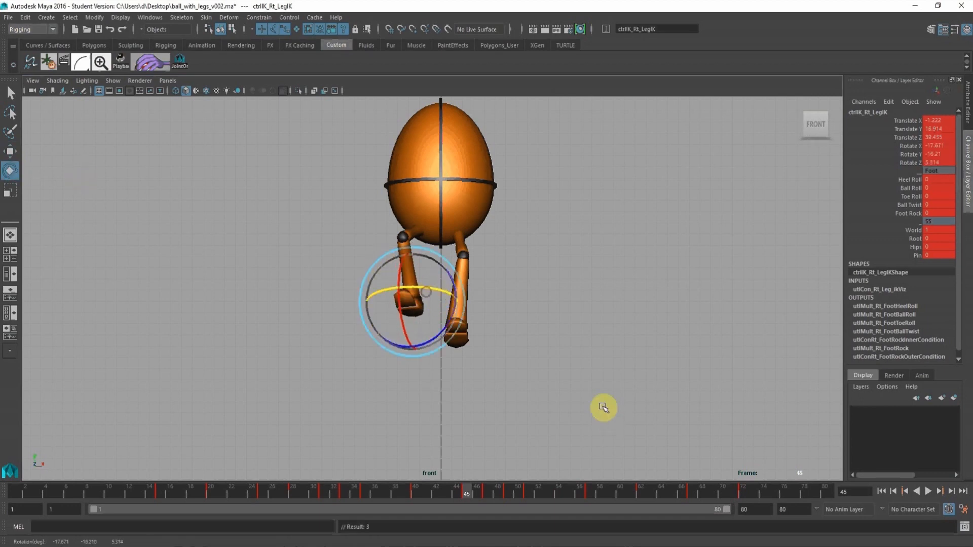
pyautogui.keyDown('alt'); pyautogui.moveTo(604, 389); pyautogui.dragTo(602, 388, button='middle'); pyautogui.keyUp('alt')
# Rotate the right foot outward at frame 47 and shift its control outward to match the previous airborne pose.
pyautogui.moveTo(409, 491); pyautogui.dragTo(483, 490)
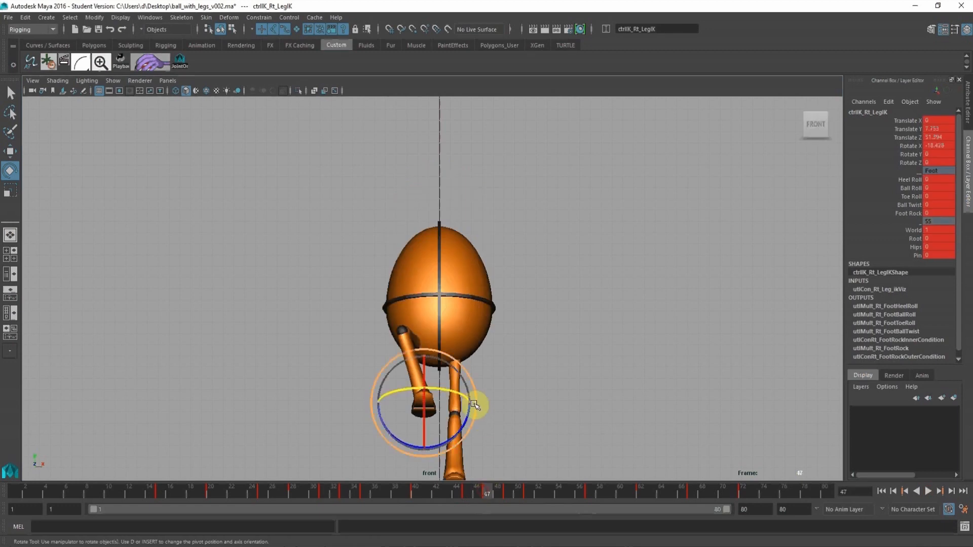
pyautogui.keyDown('alt'); pyautogui.moveTo(474, 405); pyautogui.dragTo(475, 390, button='middle'); pyautogui.keyUp('alt')
pyautogui.moveTo(451, 378)
pyautogui.mouseDown()
pyautogui.moveTo(446, 371)
pyautogui.moveTo(460, 393)
pyautogui.mouseUp()
pyautogui.click(8, 150)
pyautogui.keyDown('alt'); pyautogui.moveTo(503, 433); pyautogui.dragTo(497, 328, button='middle'); pyautogui.keyUp('alt')
# Rotate the right foot outward at frame 49 to about -31.122 in X, -17.576 in Y and 11.026 in Z.
pyautogui.moveTo(503, 490); pyautogui.dragTo(508, 489)
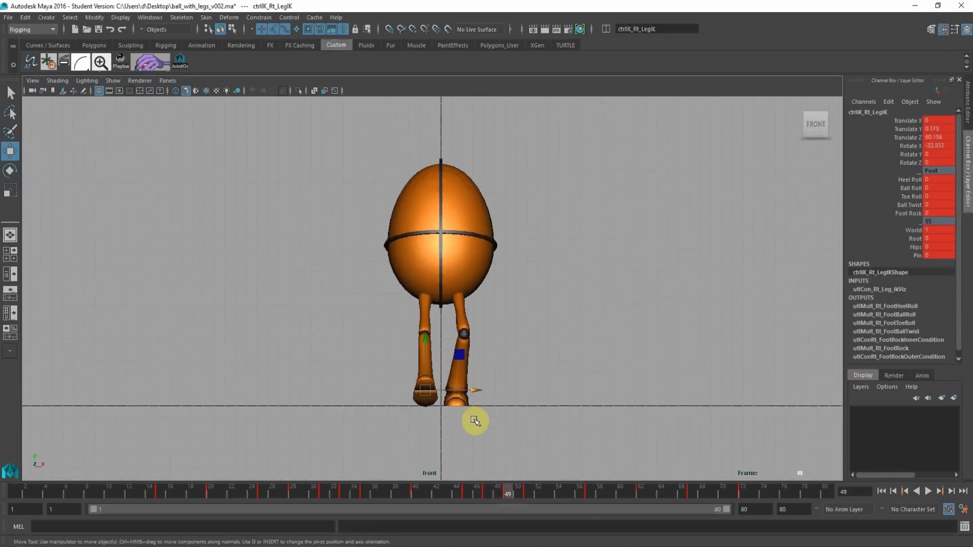
pyautogui.click(9, 171)
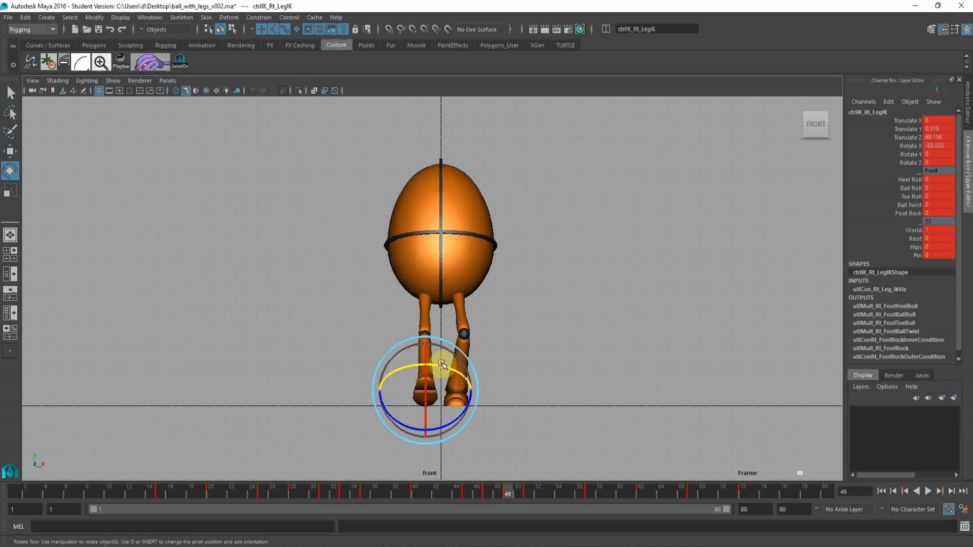
pyautogui.moveTo(441, 364)
pyautogui.mouseDown()
pyautogui.moveTo(473, 363)
pyautogui.moveTo(447, 376)
pyautogui.mouseUp()
pyautogui.hotkey('ctrl', 'z')
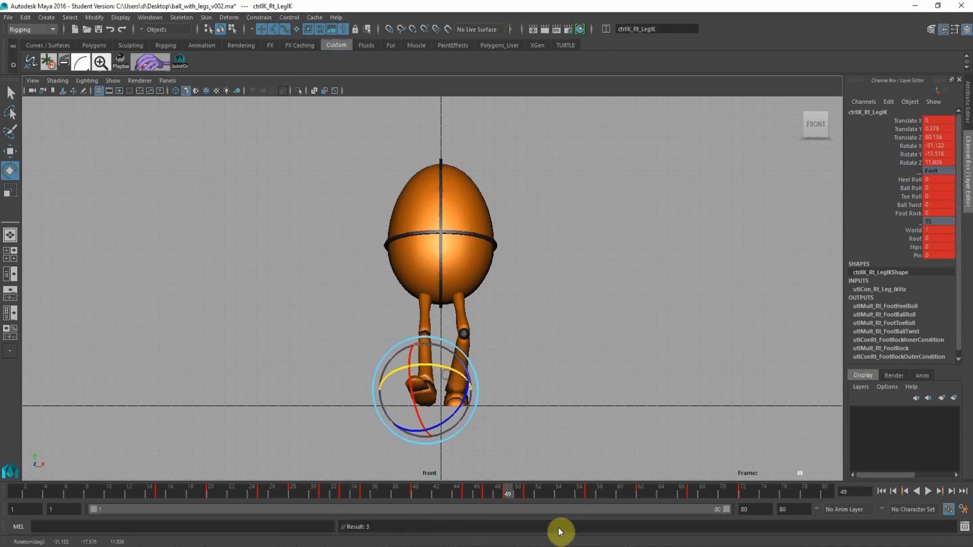
# Turn the right foot at frame 51 to a Rotate Y of about -15.565, move it to Translate X -1.645, and key it.
pyautogui.click(528, 490)
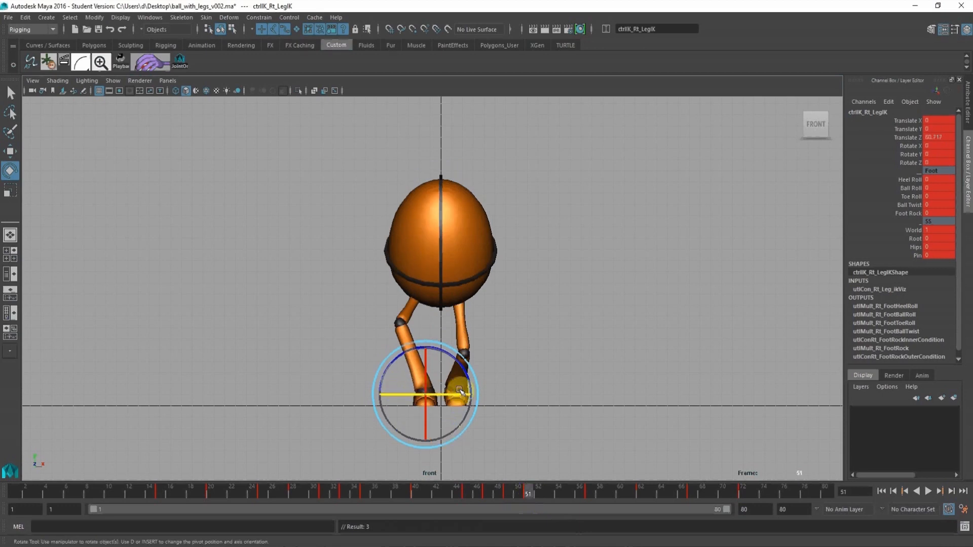
pyautogui.moveTo(463, 394); pyautogui.dragTo(460, 396)
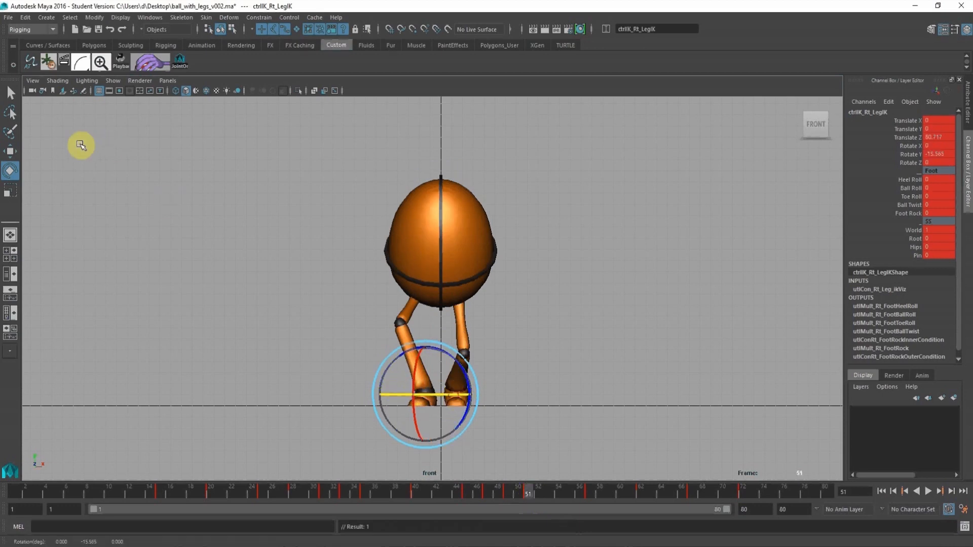
pyautogui.click(6, 150)
pyautogui.moveTo(477, 394); pyautogui.dragTo(459, 391)
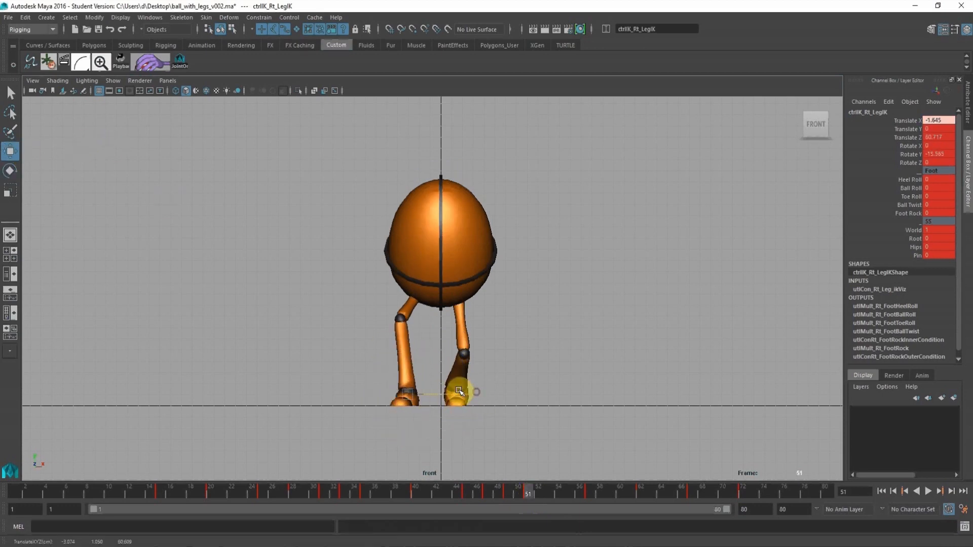
pyautogui.press('s')
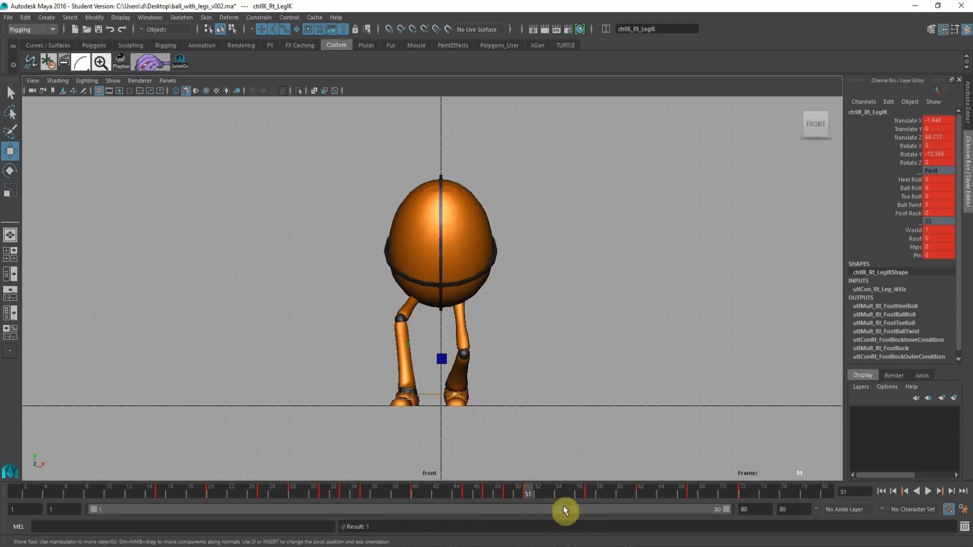
# Copy the right foot's frame 51 pose to frame 57 so the foot stays planted.
pyautogui.click(593, 495)
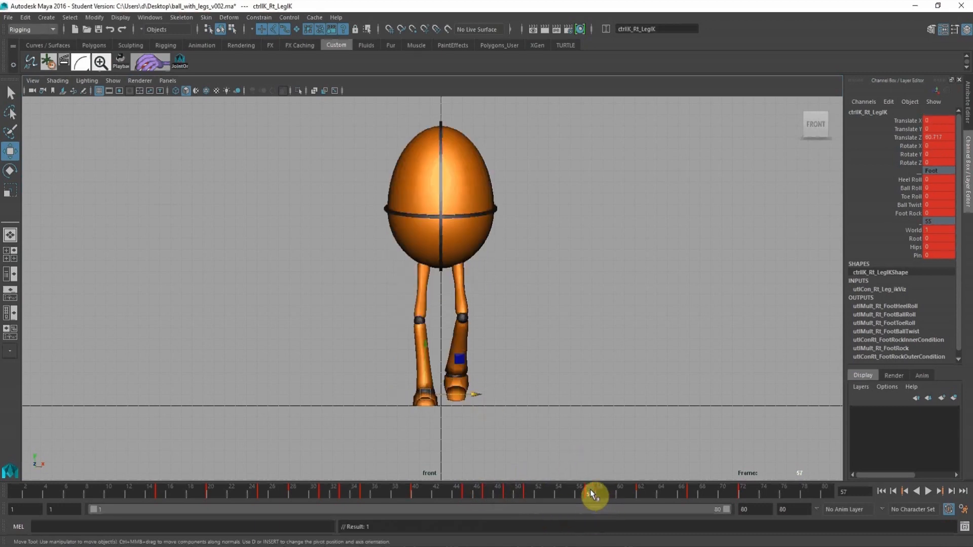
pyautogui.click(525, 492)
pyautogui.moveTo(526, 493); pyautogui.dragTo(591, 494, button='middle')
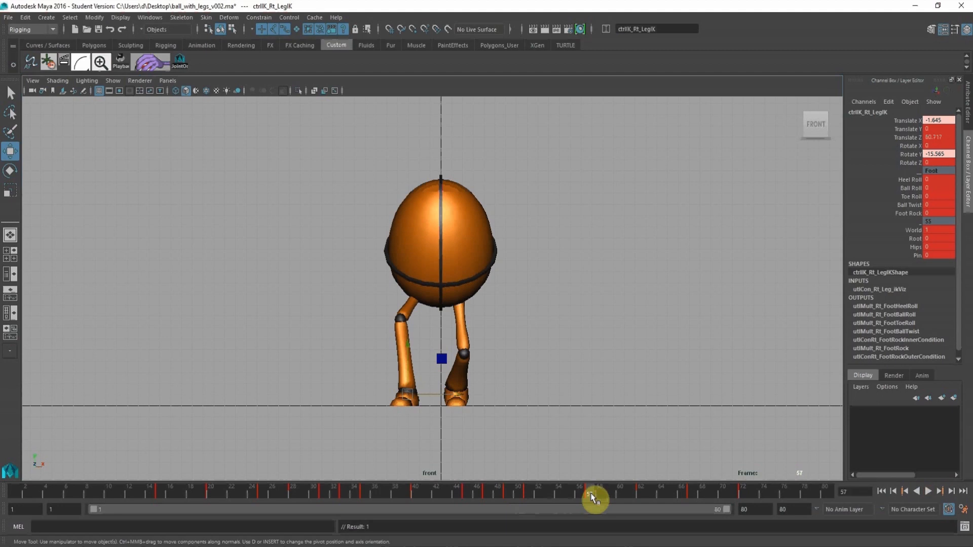
# Lower the right foot's Translate X key at frame 49 to about -1.631 in the Graph Editor and flatten its tangents.
pyautogui.moveTo(455, 491)
pyautogui.mouseDown()
pyautogui.moveTo(537, 493)
pyautogui.moveTo(498, 491)
pyautogui.moveTo(506, 491)
pyautogui.mouseUp()
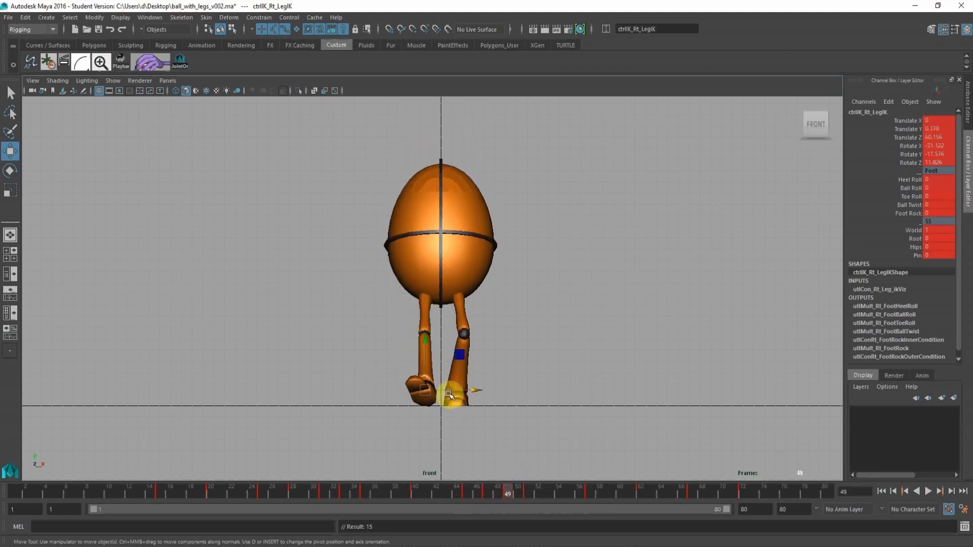
pyautogui.press('space')
pyautogui.click(73, 394)
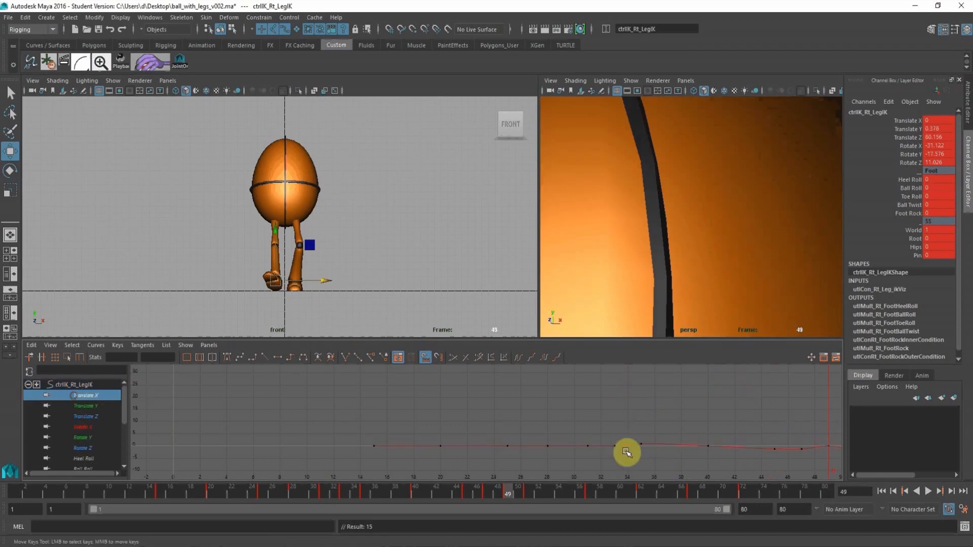
pyautogui.keyDown('alt'); pyautogui.moveTo(731, 429); pyautogui.dragTo(431, 368, button='middle'); pyautogui.keyUp('alt')
pyautogui.keyDown('alt'); pyautogui.moveTo(523, 403); pyautogui.dragTo(497, 413, button='right'); pyautogui.keyUp('alt')
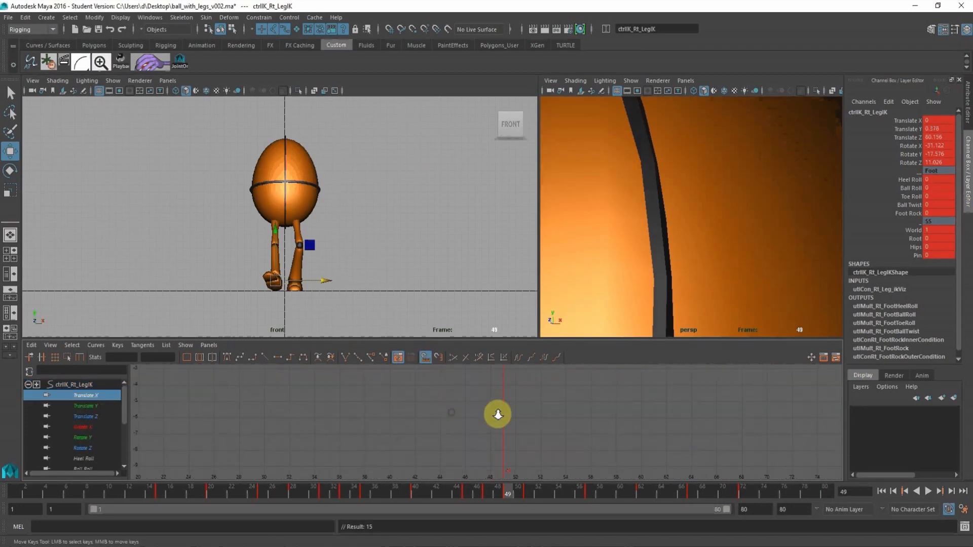
pyautogui.keyDown('alt'); pyautogui.moveTo(519, 394); pyautogui.dragTo(499, 459, button='middle'); pyautogui.keyUp('alt')
pyautogui.keyDown('alt'); pyautogui.moveTo(472, 432); pyautogui.dragTo(478, 435, button='right'); pyautogui.keyUp('alt')
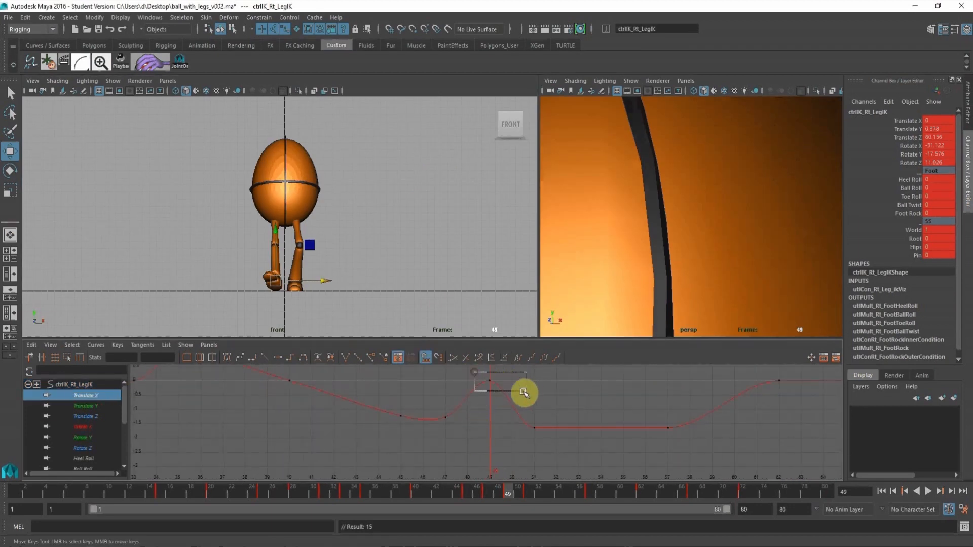
pyautogui.moveTo(523, 392); pyautogui.dragTo(523, 394)
pyautogui.moveTo(524, 394); pyautogui.dragTo(511, 423, button='middle')
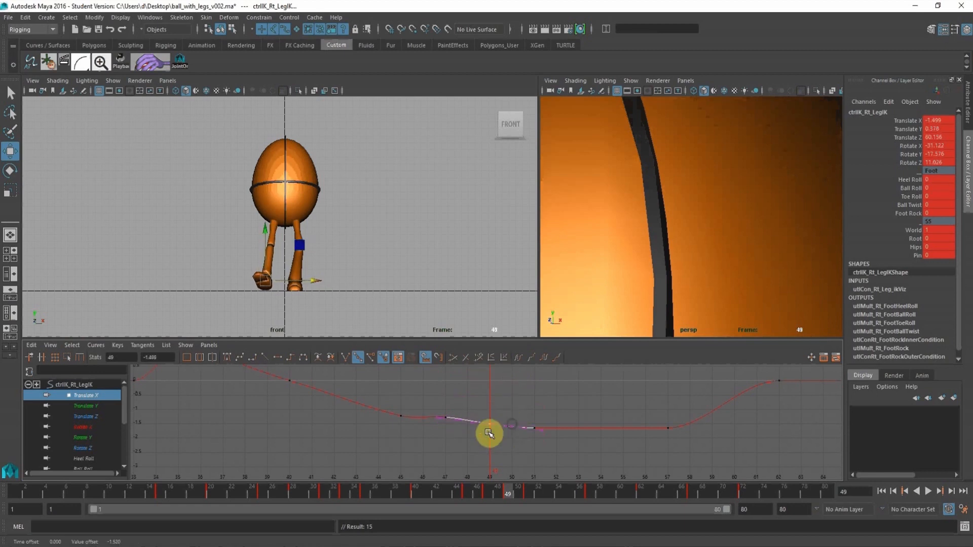
pyautogui.keyDown('alt'); pyautogui.moveTo(533, 421); pyautogui.dragTo(514, 400, button='right'); pyautogui.keyUp('alt')
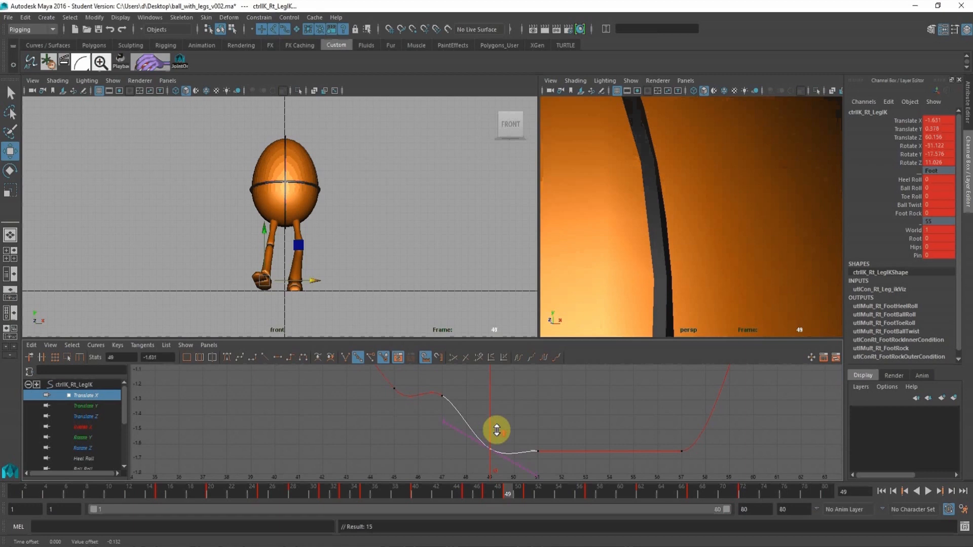
pyautogui.click(278, 356)
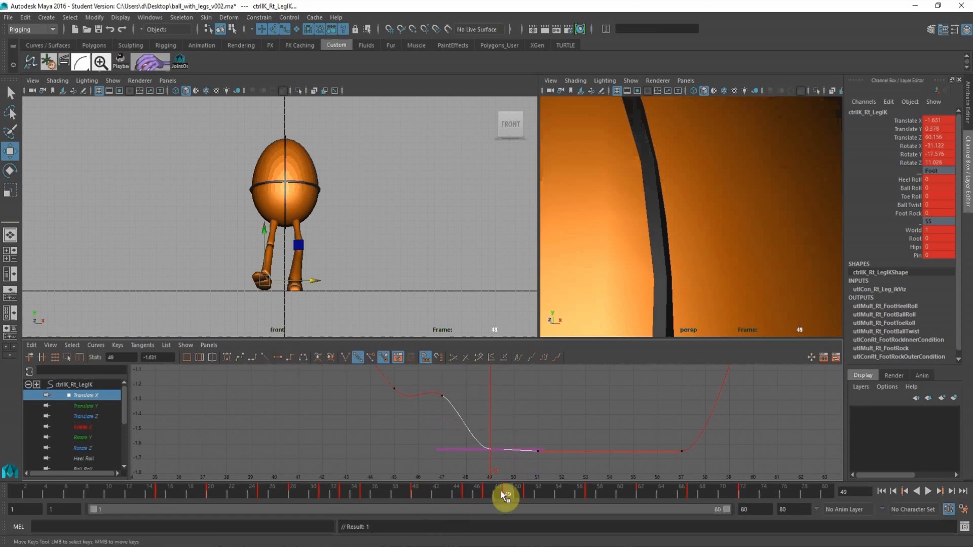
# Lower the right foot's Translate X key at frame 47 to about -1.462 for a smoother descent into frame 49.
pyautogui.moveTo(501, 490); pyautogui.dragTo(485, 486)
pyautogui.click(442, 396)
pyautogui.moveTo(452, 385); pyautogui.dragTo(448, 411, button='middle')
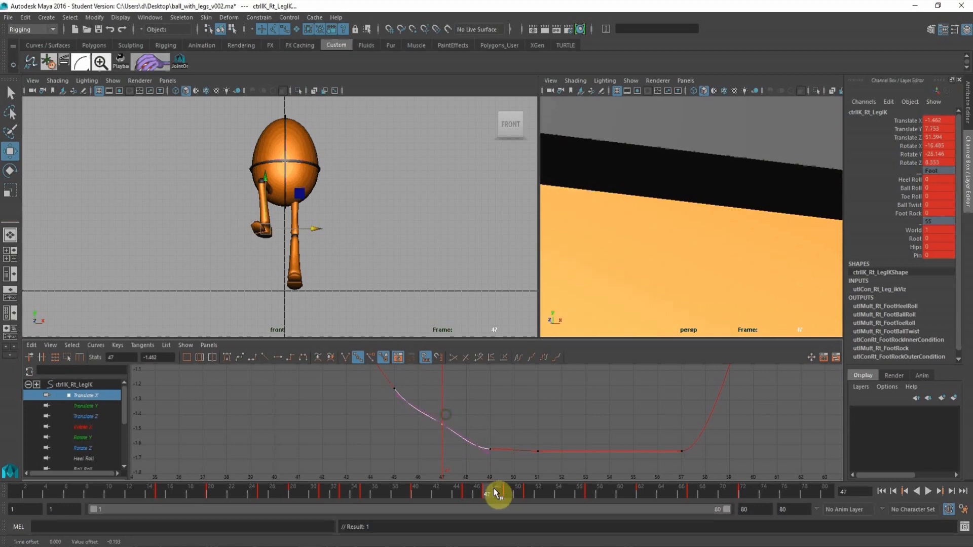
# Shift the root control over the planted right foot at frame 57 to Translate X -1.647 and key it.
pyautogui.moveTo(500, 487); pyautogui.dragTo(589, 490)
pyautogui.press('a')
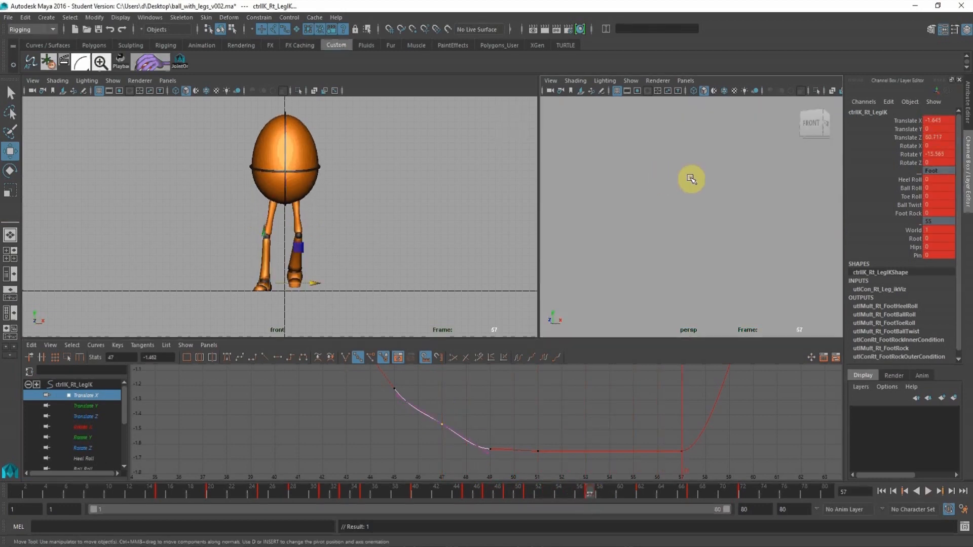
pyautogui.keyDown('alt'); pyautogui.moveTo(642, 219); pyautogui.dragTo(709, 249, button='right'); pyautogui.keyUp('alt')
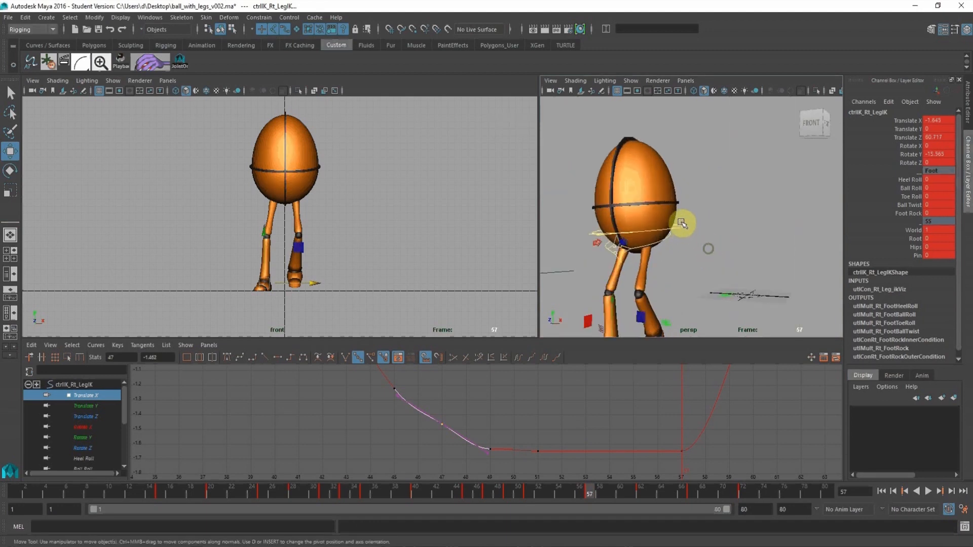
pyautogui.click(682, 228)
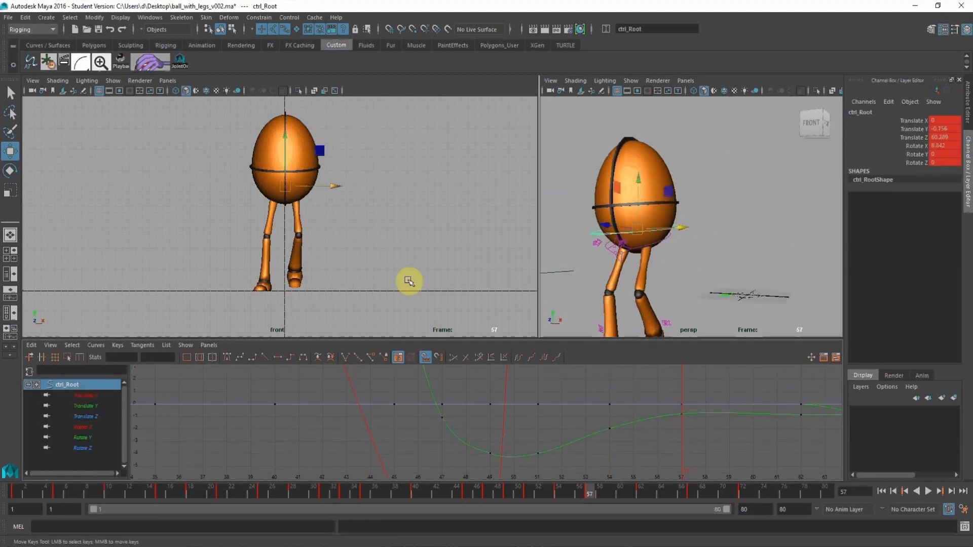
pyautogui.moveTo(334, 187); pyautogui.dragTo(324, 187)
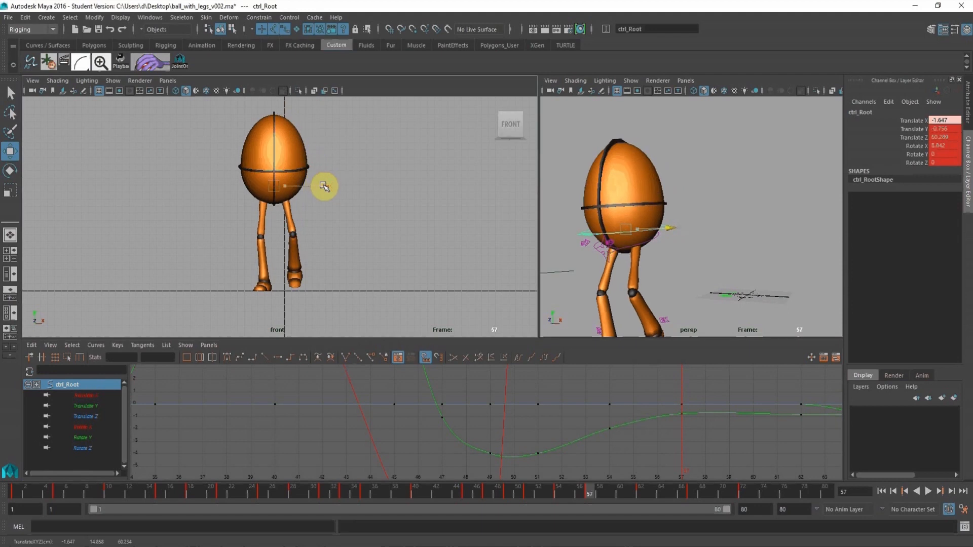
pyautogui.press('s')
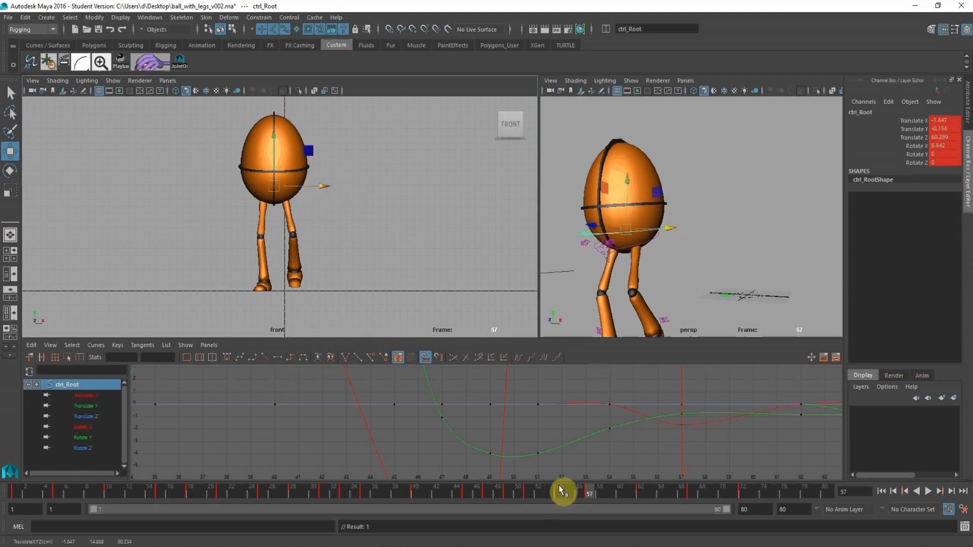
# Delete the root's Translate X key at frame 54 and scrub through the landing to check the weight shift.
pyautogui.click(559, 487)
pyautogui.click(84, 396)
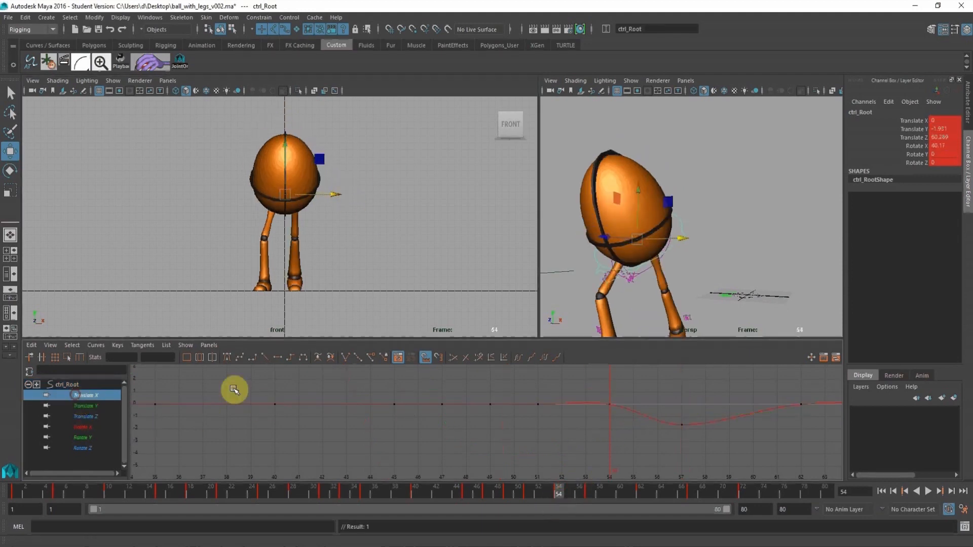
pyautogui.moveTo(565, 398); pyautogui.dragTo(658, 431)
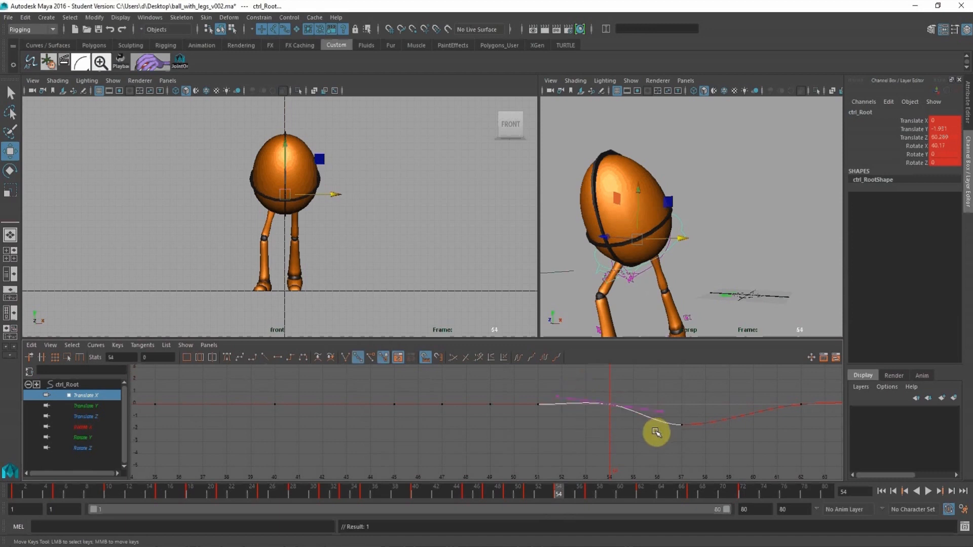
pyautogui.press('Delete')
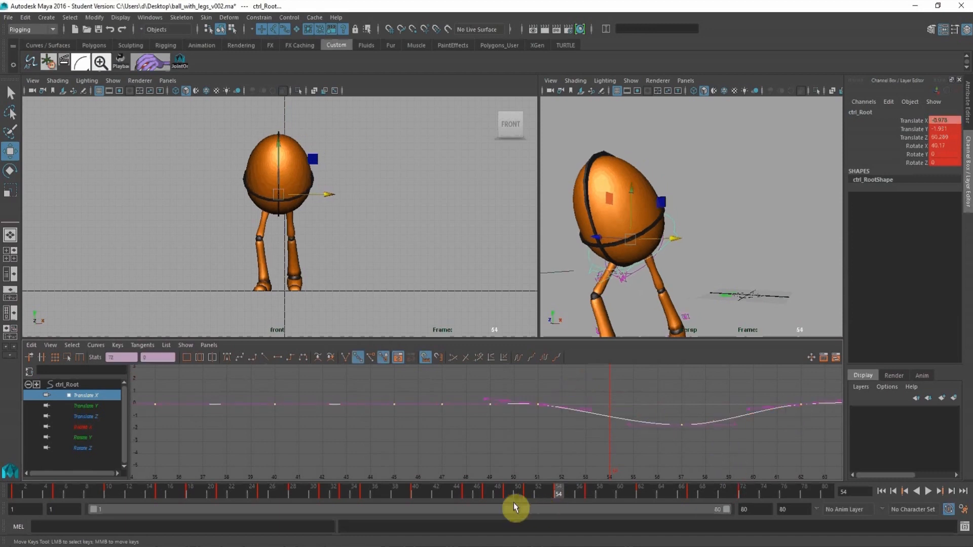
pyautogui.click(527, 490)
pyautogui.moveTo(526, 489); pyautogui.dragTo(641, 504)
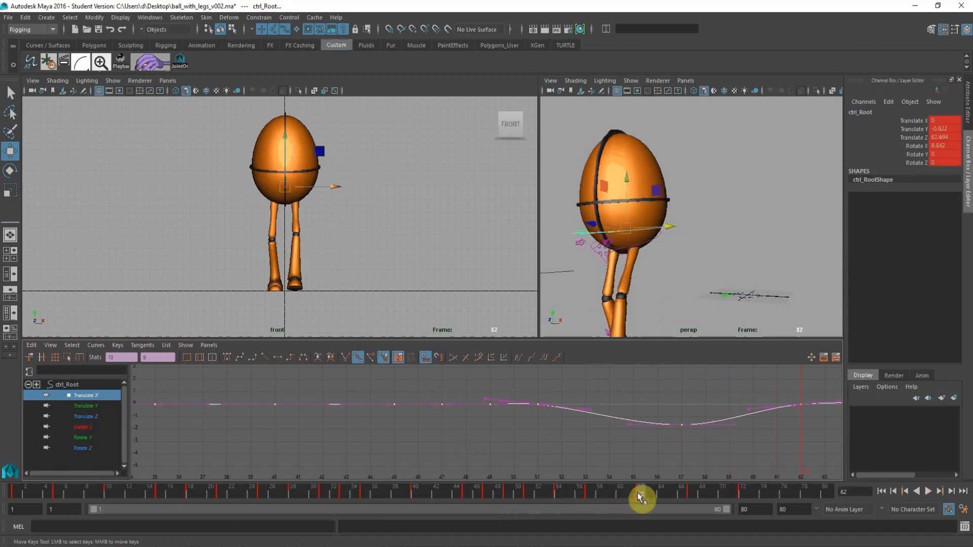
# Lower the right foot's Translate X key at frame 62 to about -1.645 to keep the foot planted from frame 57.
pyautogui.keyDown('alt'); pyautogui.moveTo(629, 291); pyautogui.dragTo(604, 229); pyautogui.keyUp('alt')
pyautogui.click(615, 217)
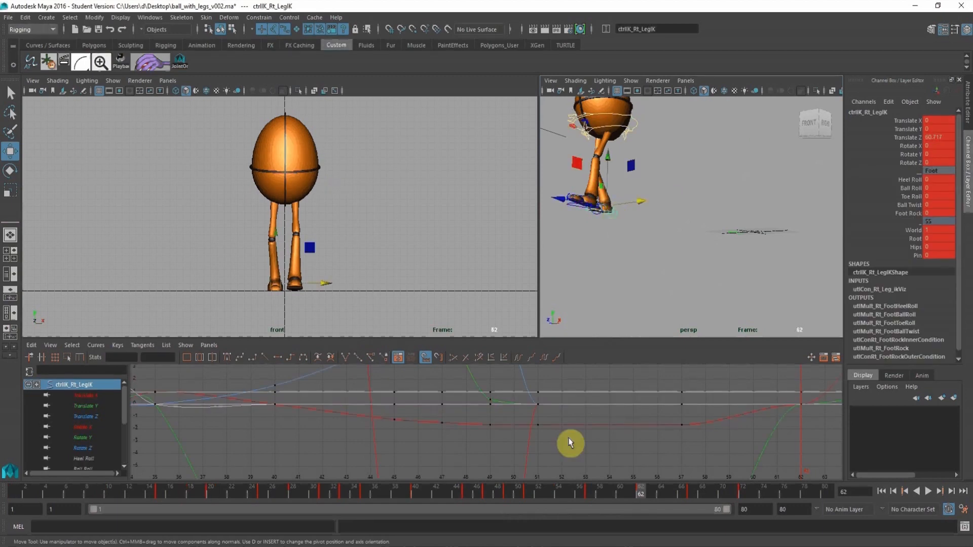
pyautogui.click(94, 397)
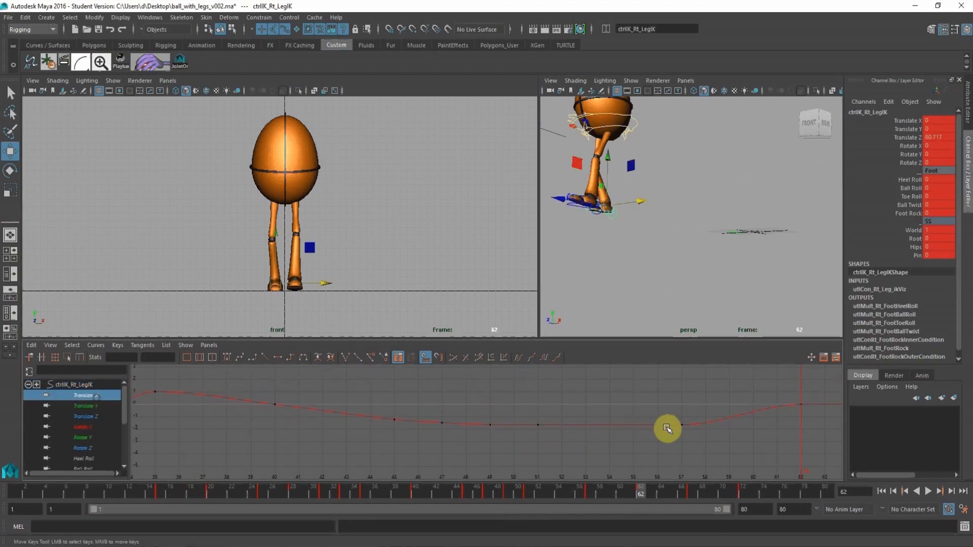
pyautogui.keyDown('alt'); pyautogui.keyDown('shift'); pyautogui.moveTo(669, 428); pyautogui.dragTo(540, 419, button='right'); pyautogui.keyUp('shift'); pyautogui.keyUp('alt')
pyautogui.scroll(5, 502, 430)
pyautogui.keyDown('alt'); pyautogui.moveTo(541, 420); pyautogui.dragTo(465, 461, button='middle'); pyautogui.keyUp('alt')
pyautogui.click(456, 411)
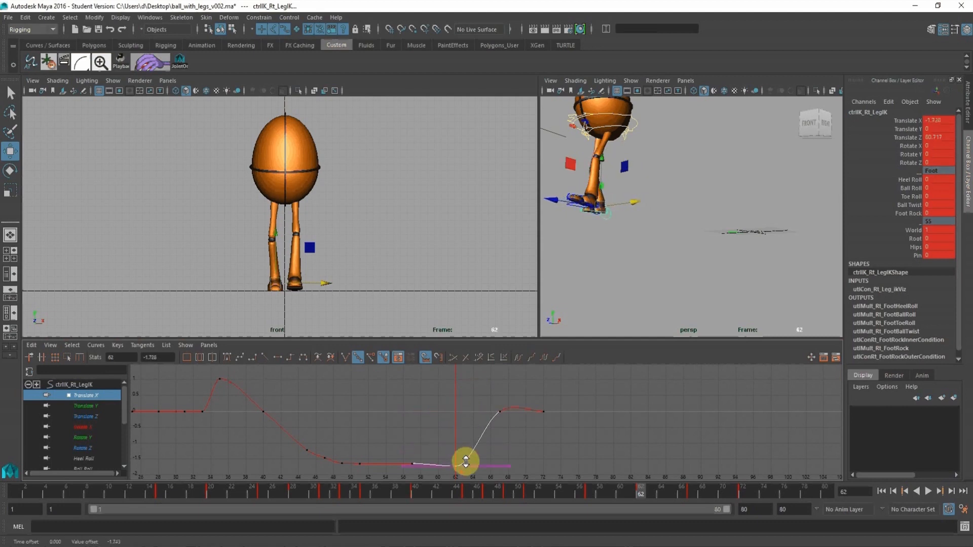
# Set the right foot's Translate X at frame 72 to about -0.697 and flatten the curve's tangents at frames 72 and 67.
pyautogui.click(694, 486)
pyautogui.keyDown('alt'); pyautogui.moveTo(614, 174); pyautogui.dragTo(680, 182, button='middle'); pyautogui.keyUp('alt')
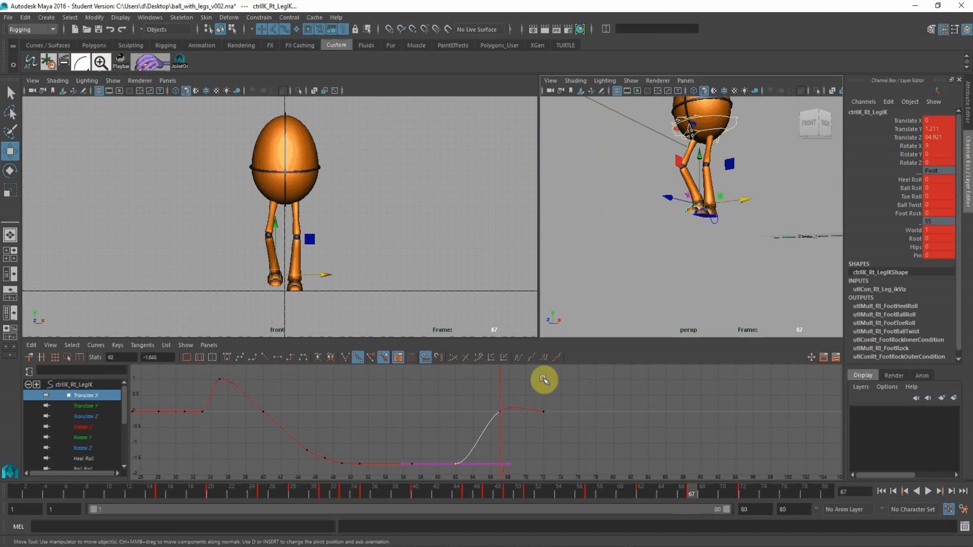
pyautogui.click(747, 485)
pyautogui.moveTo(533, 384); pyautogui.dragTo(552, 422)
pyautogui.keyDown('shift'); pyautogui.moveTo(569, 386); pyautogui.dragTo(571, 406, button='middle'); pyautogui.keyUp('shift')
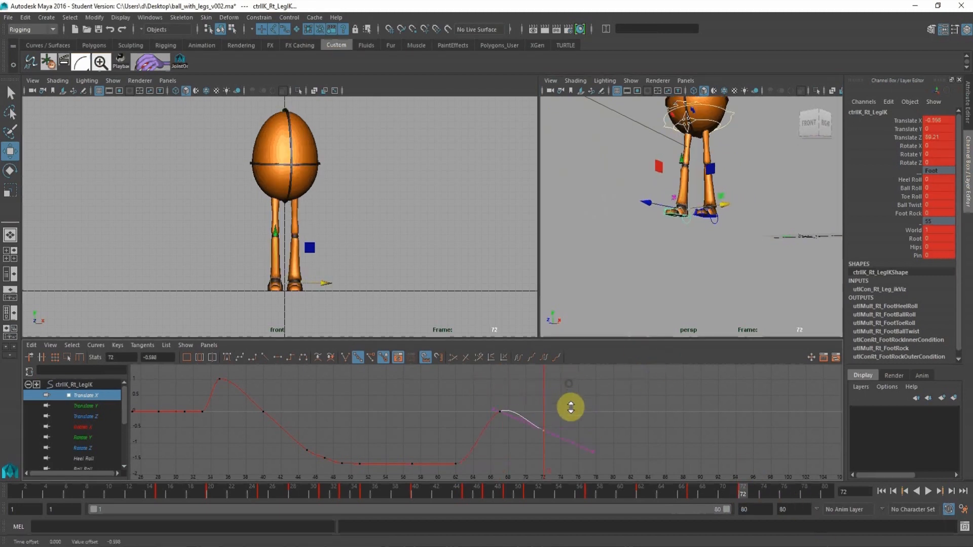
pyautogui.click(275, 357)
pyautogui.keyDown('alt'); pyautogui.moveTo(732, 173); pyautogui.dragTo(723, 169); pyautogui.keyUp('alt')
pyautogui.moveTo(478, 402); pyautogui.dragTo(520, 421)
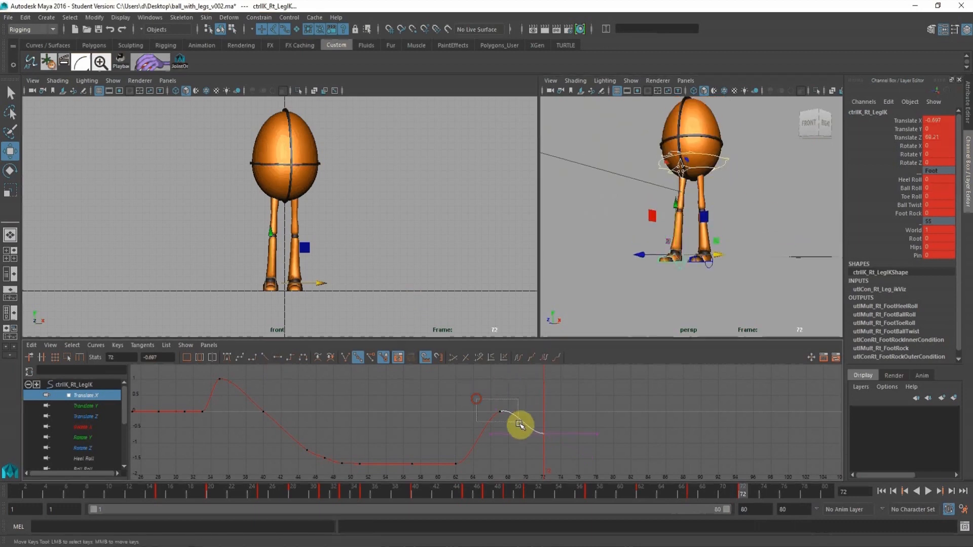
pyautogui.click(276, 358)
# Raise the right foot's Translate X keys from frames 45 to 62 together, bringing the planted foot to -1.28, and scrub the result.
pyautogui.click(645, 496)
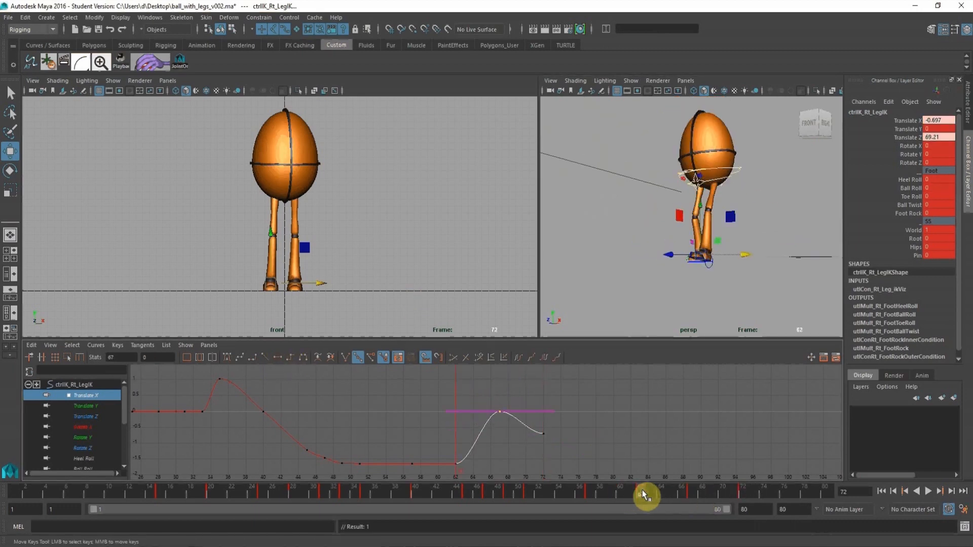
pyautogui.click(586, 493)
pyautogui.keyDown('alt'); pyautogui.moveTo(461, 388); pyautogui.dragTo(521, 366, button='middle'); pyautogui.keyUp('alt')
pyautogui.moveTo(352, 415); pyautogui.dragTo(556, 470)
pyautogui.keyDown('shift'); pyautogui.moveTo(502, 471); pyautogui.dragTo(499, 461, button='middle'); pyautogui.keyUp('shift')
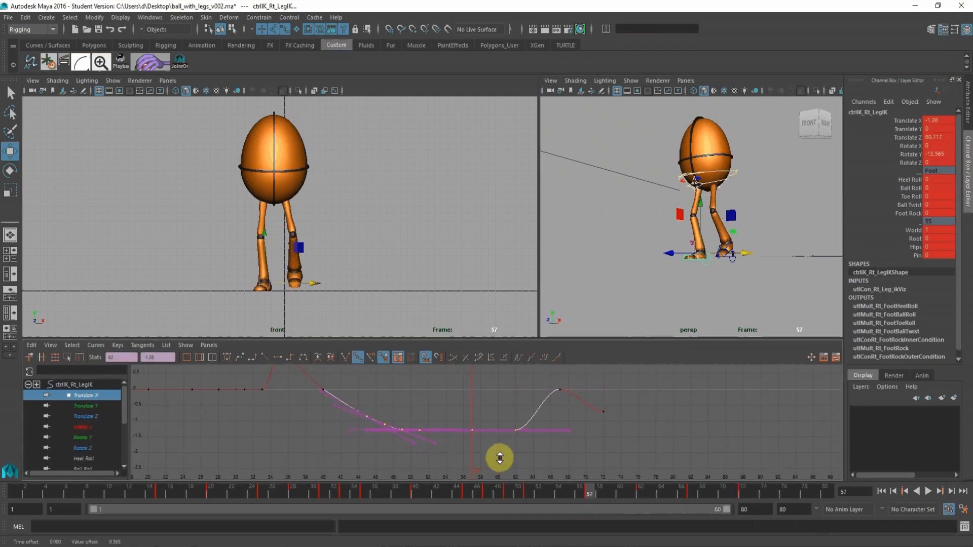
pyautogui.moveTo(595, 495); pyautogui.dragTo(631, 495)
pyautogui.middleClick(389, 181)
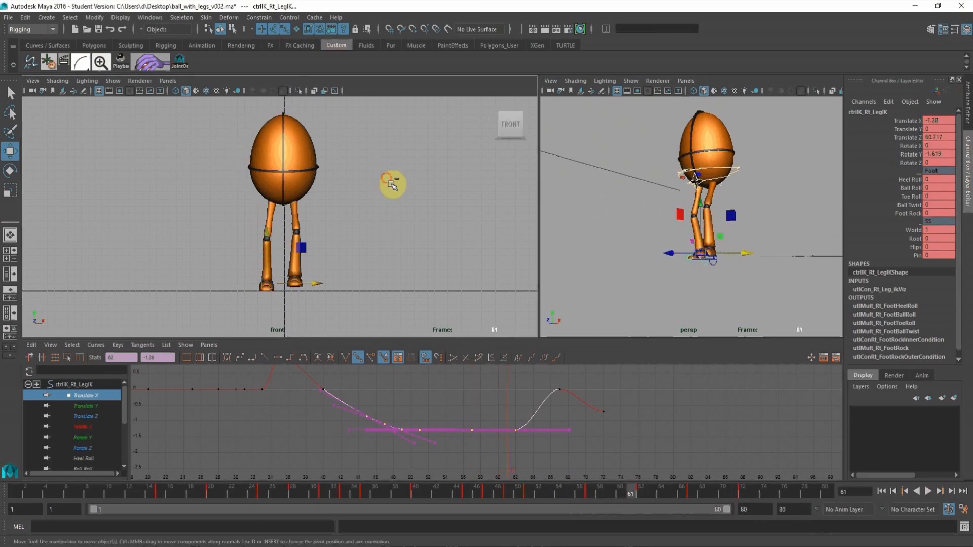
pyautogui.moveTo(502, 491); pyautogui.dragTo(638, 508)
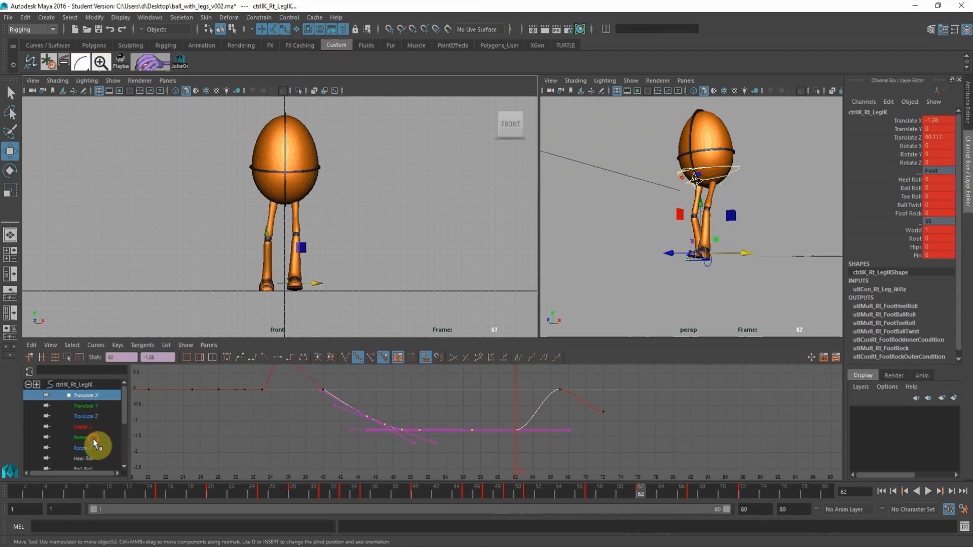
# Lower the right foot's Rotate Y key at frame 62 to about -15.565 and play back the landing in the front view.
pyautogui.click(94, 439)
pyautogui.keyDown('alt'); pyautogui.keyDown('shift'); pyautogui.moveTo(508, 433); pyautogui.dragTo(489, 418, button='right'); pyautogui.keyUp('shift'); pyautogui.keyUp('alt')
pyautogui.moveTo(487, 400); pyautogui.dragTo(518, 447)
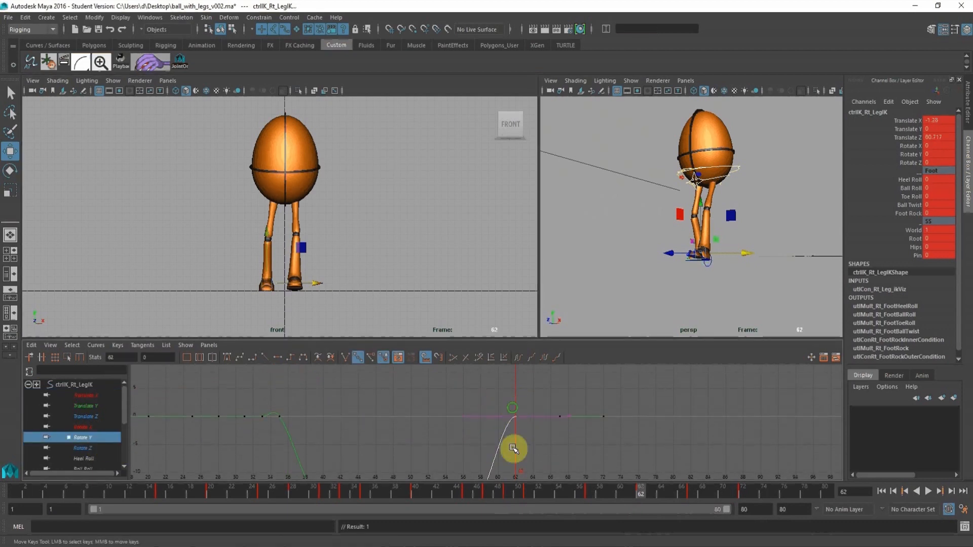
pyautogui.moveTo(513, 448); pyautogui.dragTo(515, 423, button='middle')
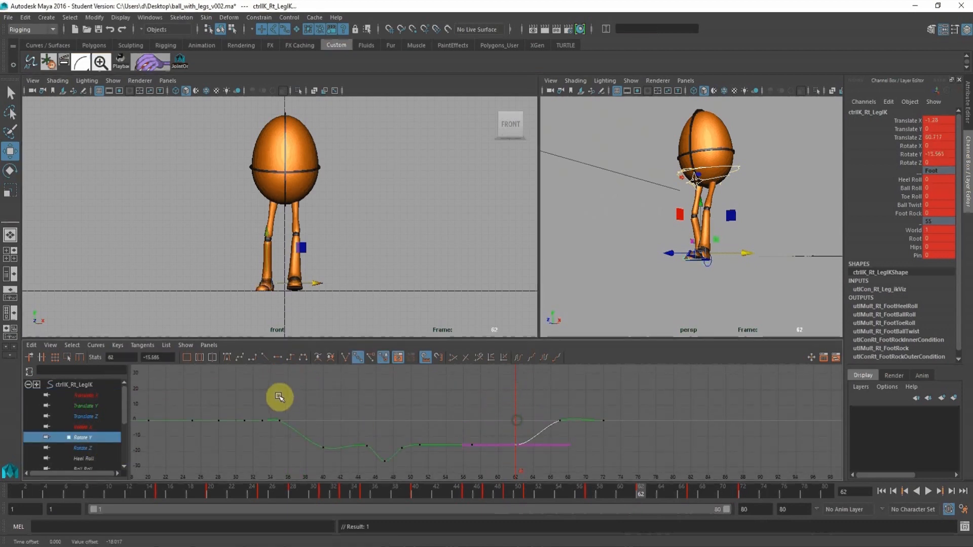
pyautogui.click(280, 420)
pyautogui.click(426, 213)
pyautogui.press('space')
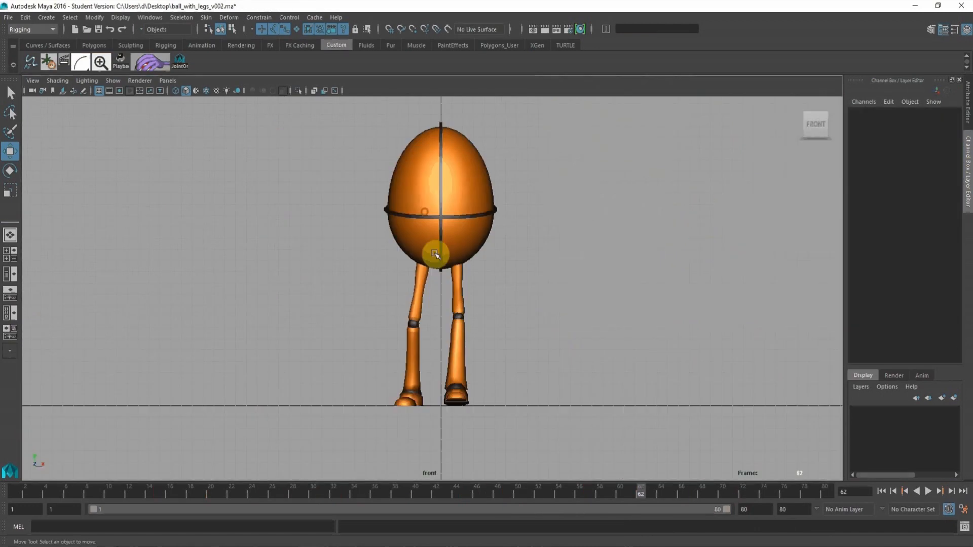
pyautogui.hotkey('alt', 'v')
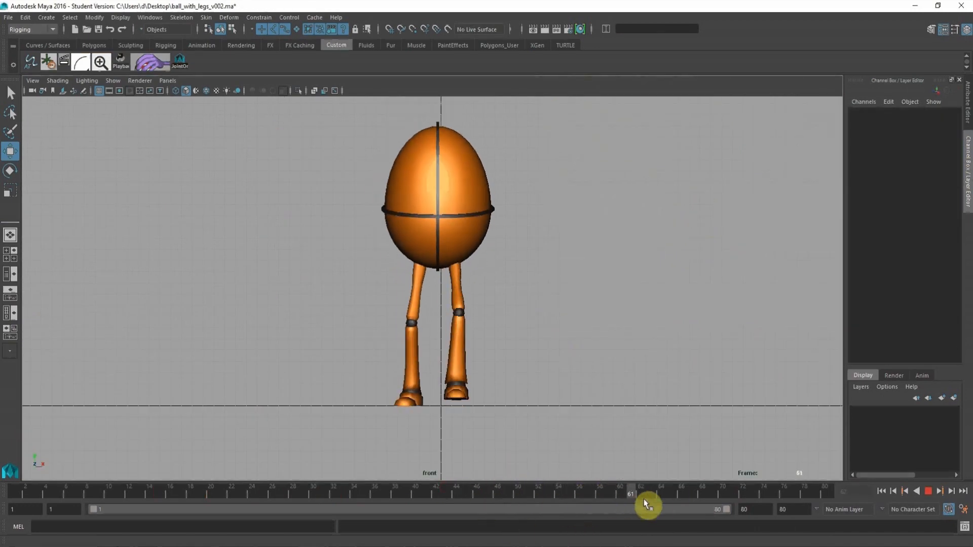
pyautogui.hotkey('alt', 'v')
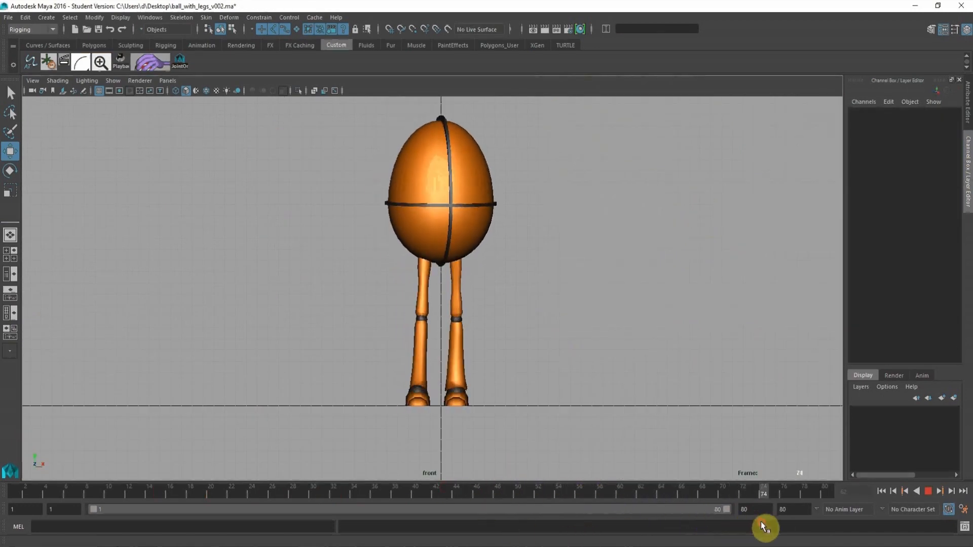
# Copy the root control's frame 72 pose to frame 80 and key it there.
pyautogui.press('space')
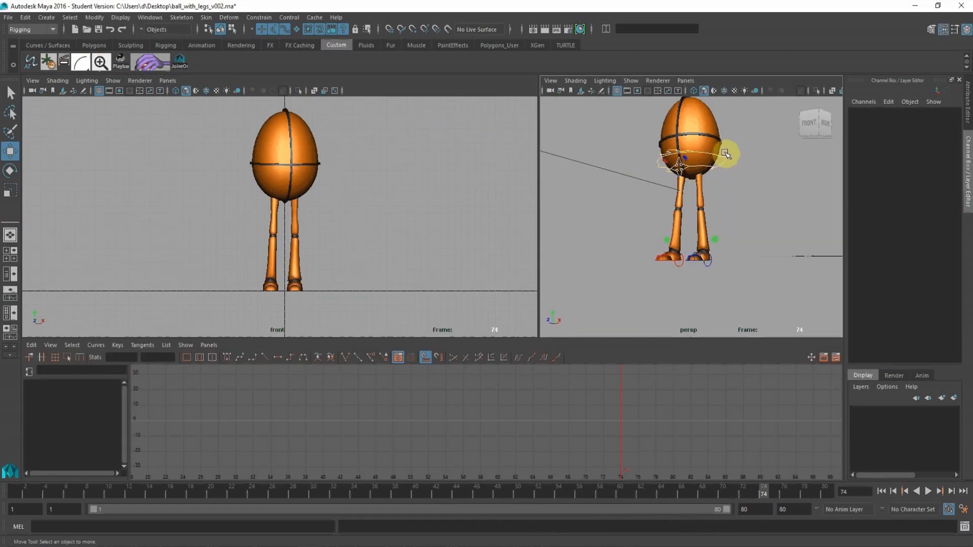
pyautogui.click(724, 169)
pyautogui.click(740, 491)
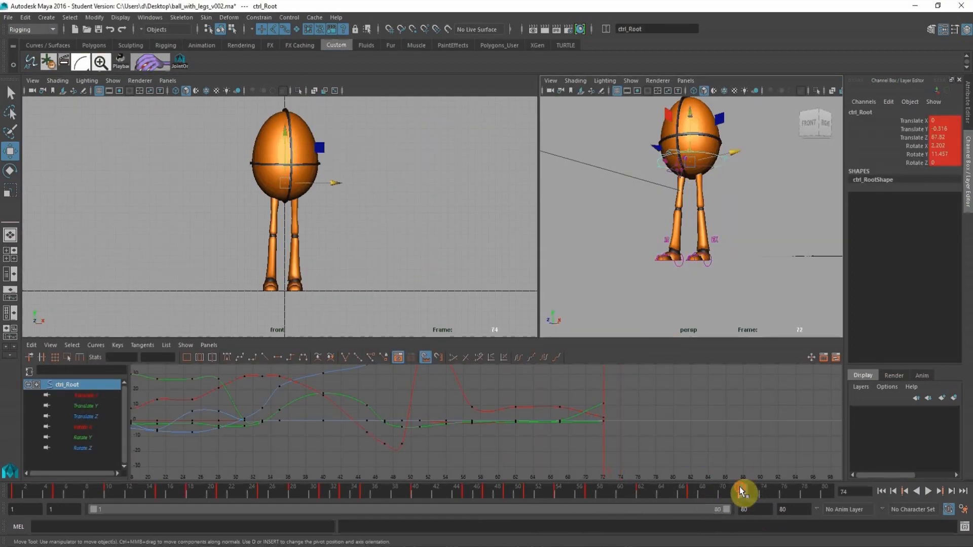
pyautogui.click(824, 491)
pyautogui.press('s')
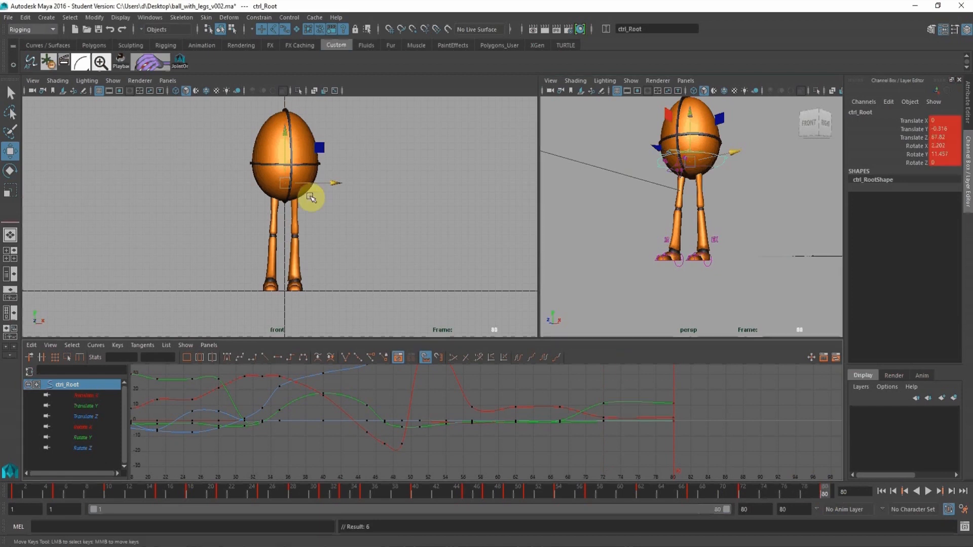
# Shift the root control sideways to Translate X -0.449 at frame 80 and flatten its frame 72 key tangents.
pyautogui.moveTo(339, 181); pyautogui.dragTo(333, 179)
pyautogui.keyDown('alt'); pyautogui.keyDown('shift'); pyautogui.moveTo(648, 403); pyautogui.dragTo(632, 448, button='right'); pyautogui.keyUp('shift'); pyautogui.keyUp('alt')
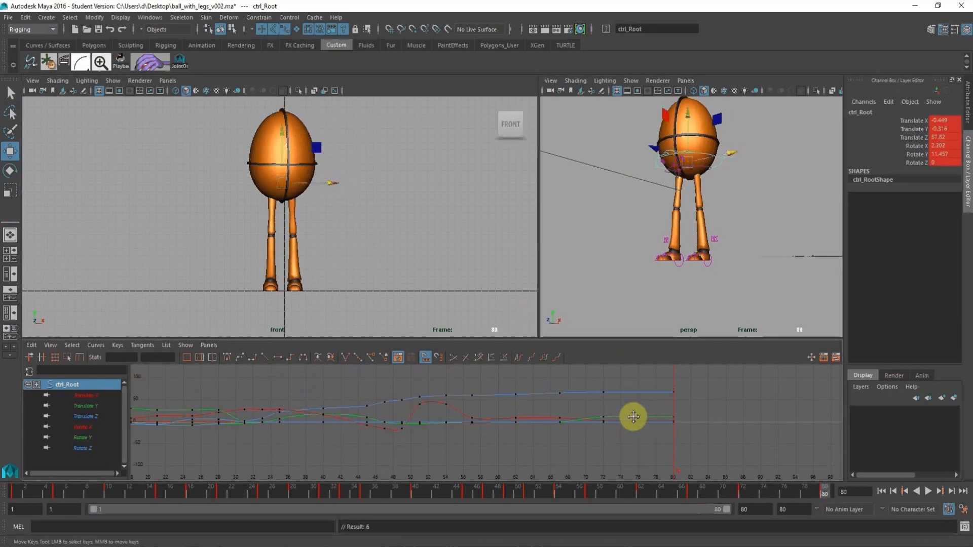
pyautogui.moveTo(592, 374); pyautogui.dragTo(615, 450)
pyautogui.click(276, 357)
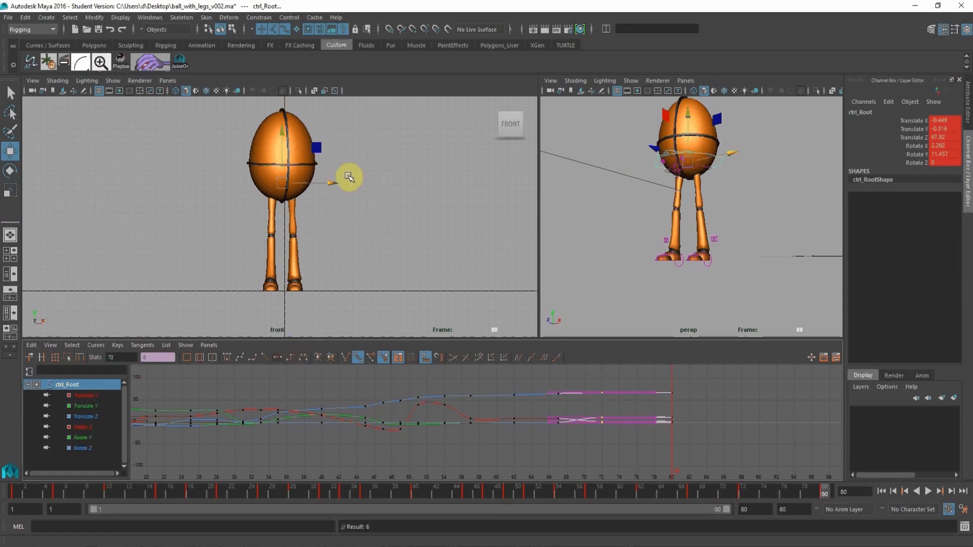
# In the enlarged front view, set the root's Translate X to about -0.705 at frame 62 and 0.423 at frame 67.
pyautogui.press('space')
pyautogui.moveTo(561, 492); pyautogui.dragTo(638, 504)
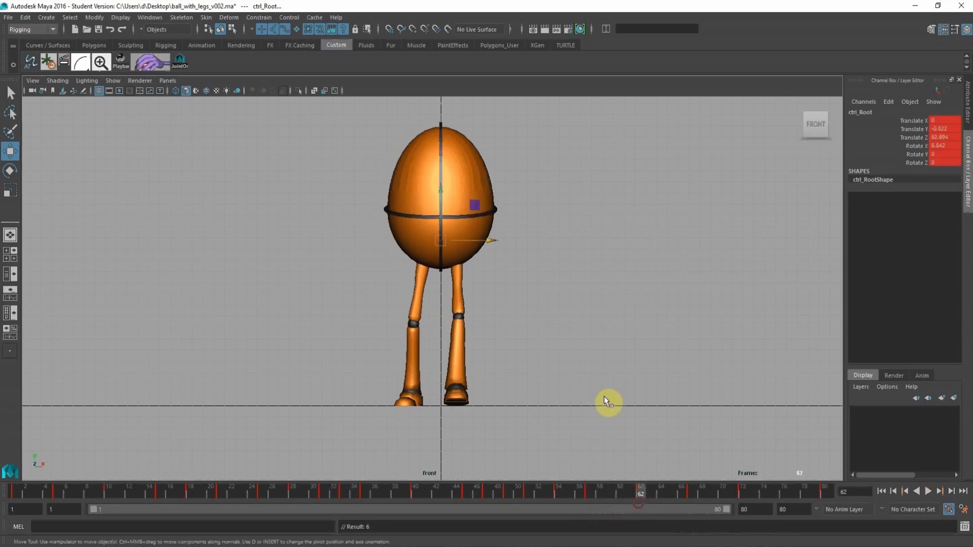
pyautogui.moveTo(487, 239); pyautogui.dragTo(480, 241)
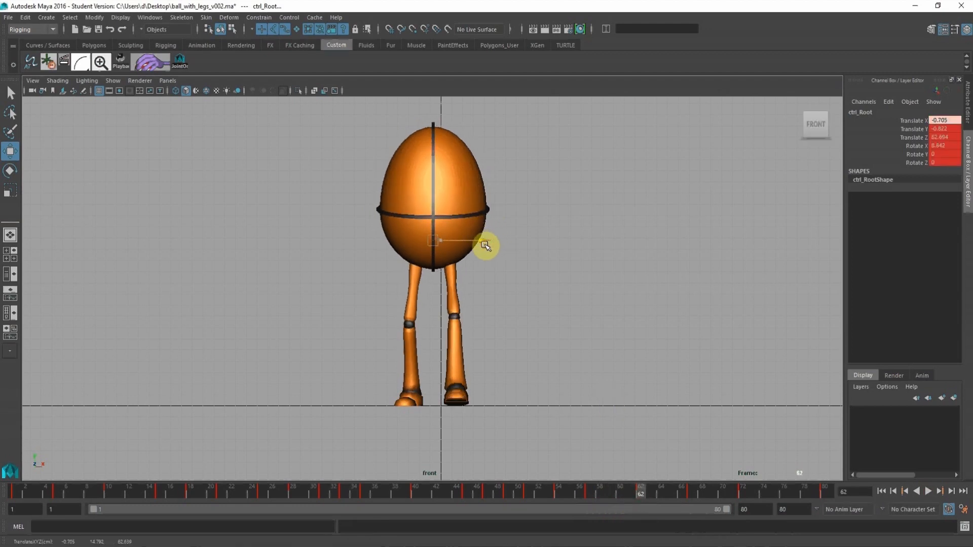
pyautogui.click(692, 487)
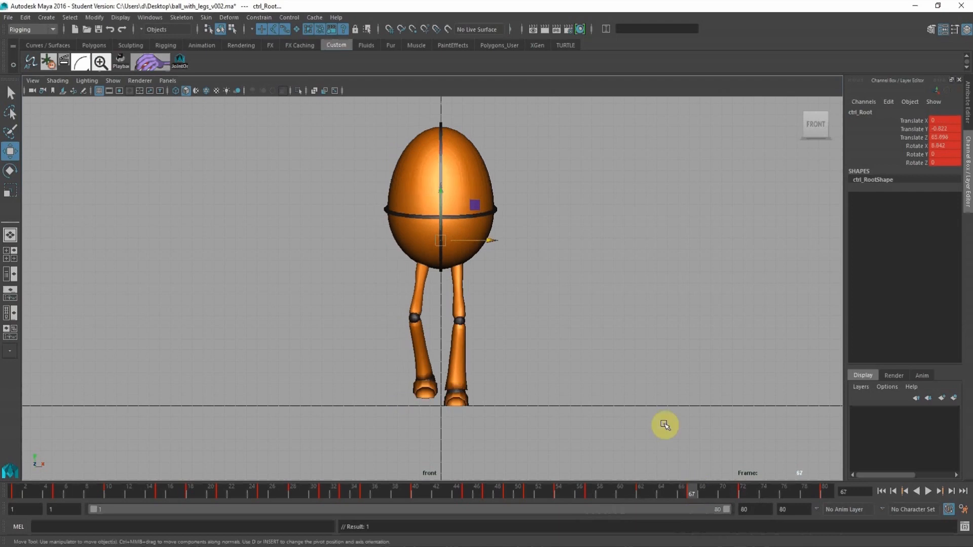
pyautogui.moveTo(489, 244); pyautogui.dragTo(495, 244)
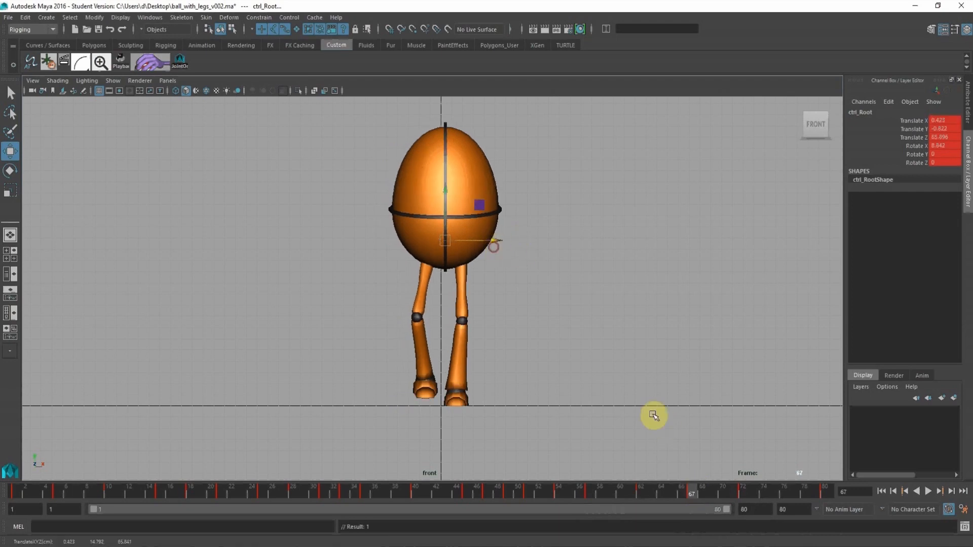
# Move the root to Translate X 0.094 at frame 72 and play back the settle from frame 80.
pyautogui.click(742, 487)
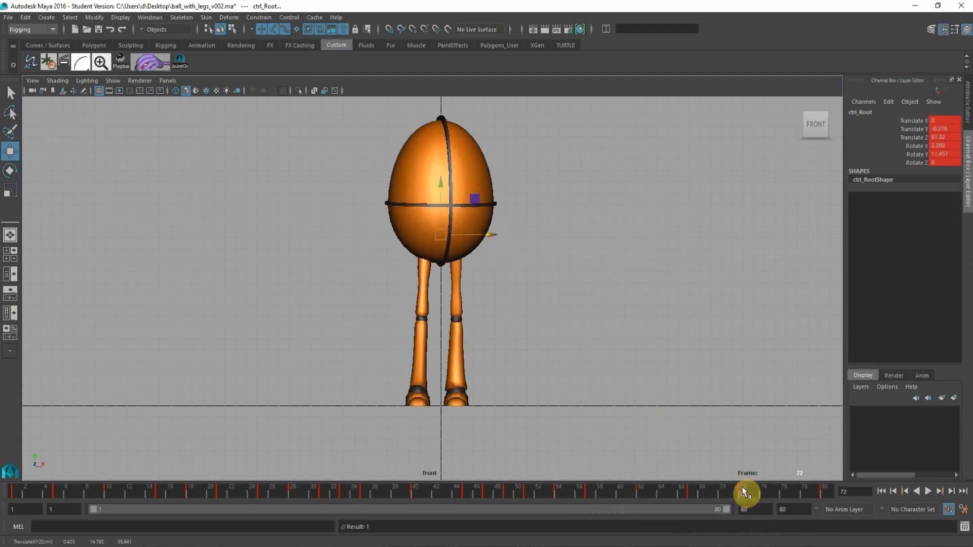
pyautogui.click(490, 237)
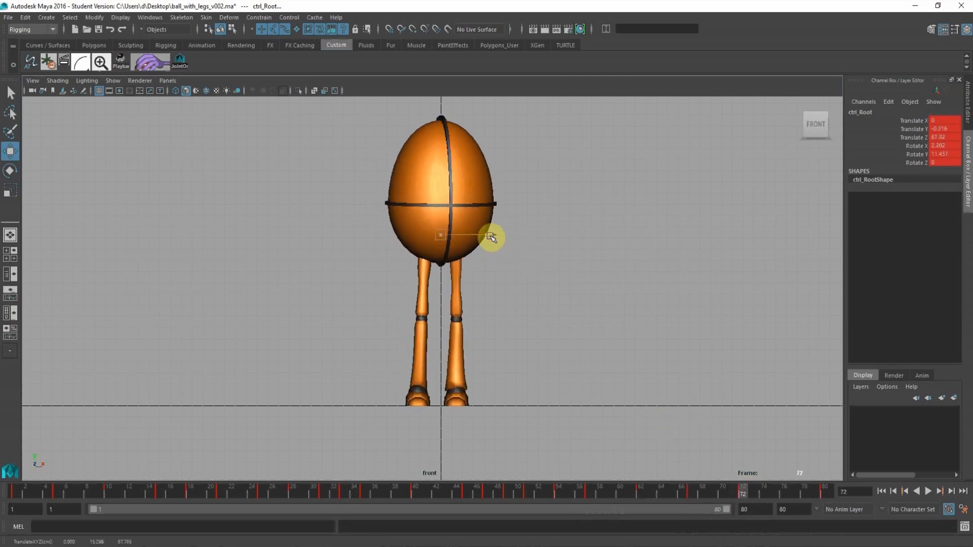
pyautogui.click(825, 489)
pyautogui.hotkey('alt', 'v')
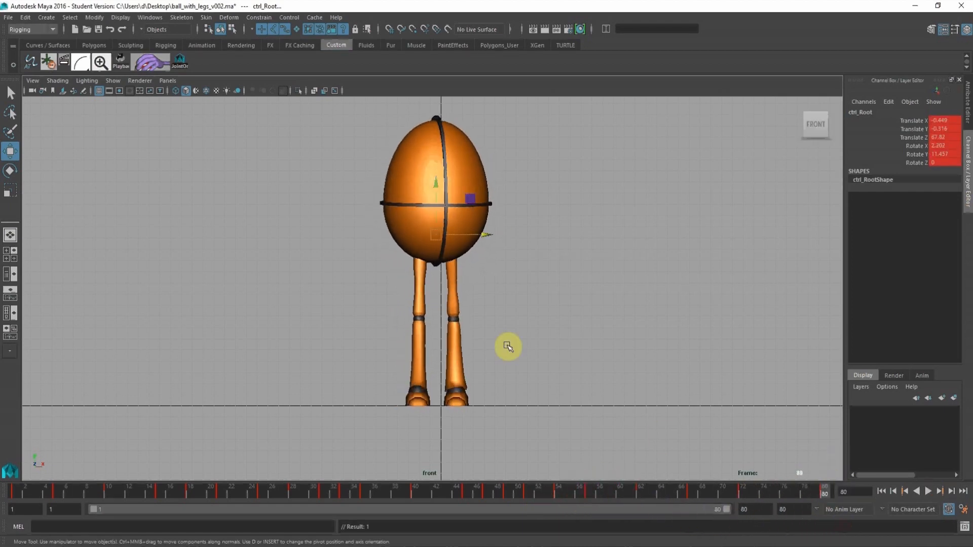
# Isolate the root's Translate X curve and give its frame 72 key spline tangents.
pyautogui.press('space')
pyautogui.moveTo(510, 413)
pyautogui.keyDown('alt'); pyautogui.keyDown('shift'); pyautogui.mouseDown(button='right')
pyautogui.moveTo(386, 380)
pyautogui.moveTo(511, 424)
pyautogui.mouseUp(button='right'); pyautogui.keyUp('shift'); pyautogui.keyUp('alt')
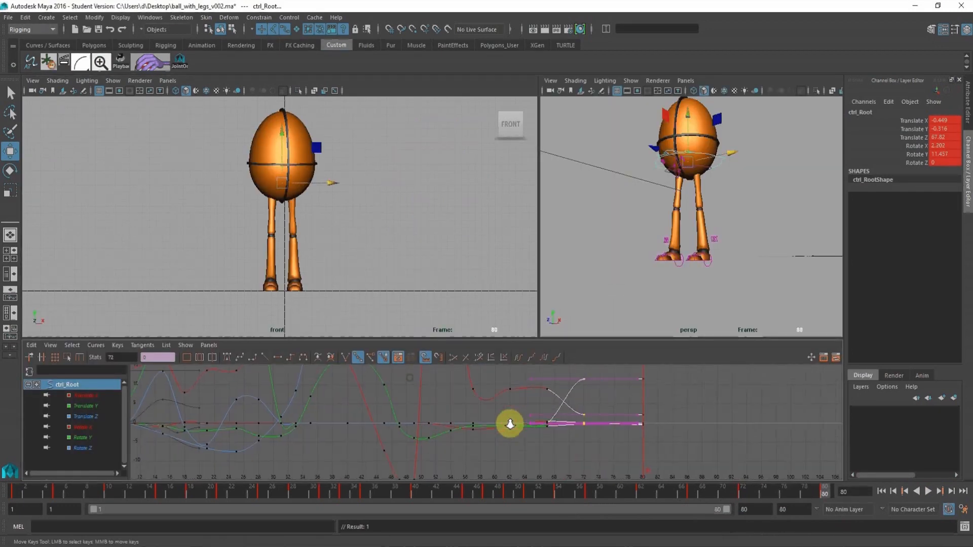
pyautogui.keyDown('alt'); pyautogui.moveTo(579, 389); pyautogui.dragTo(540, 401, button='middle'); pyautogui.keyUp('alt')
pyautogui.click(101, 395)
pyautogui.press('f')
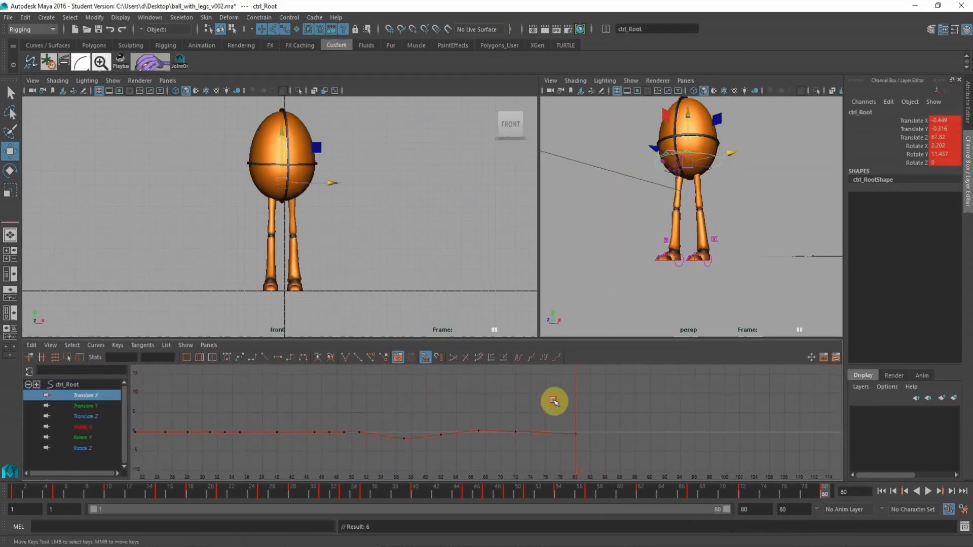
pyautogui.keyDown('alt'); pyautogui.moveTo(698, 394); pyautogui.dragTo(608, 406, button='middle'); pyautogui.keyUp('alt')
pyautogui.moveTo(620, 395); pyautogui.dragTo(649, 425)
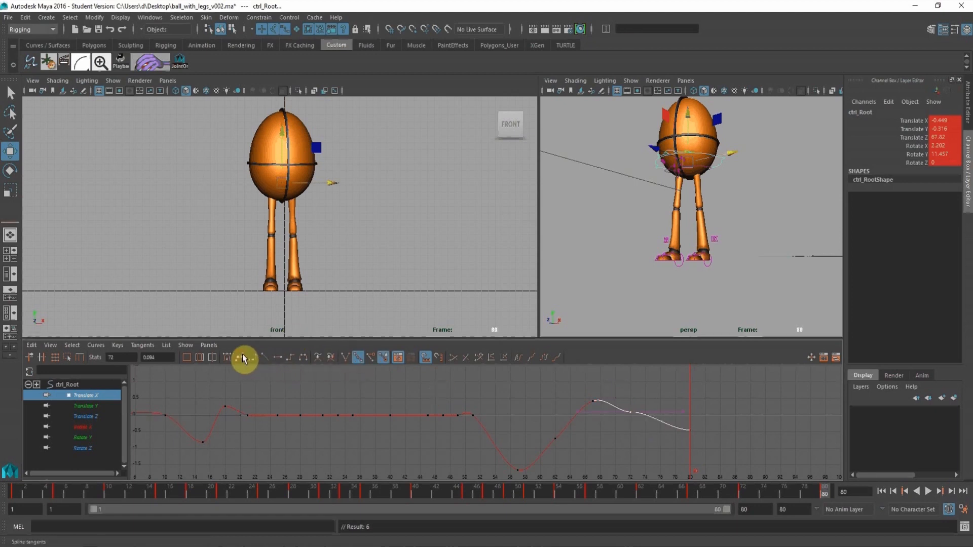
# Flatten the tangents of the root's Translate X keys at frames 67, 51, 57 and 10.
pyautogui.moveTo(571, 388); pyautogui.dragTo(602, 417)
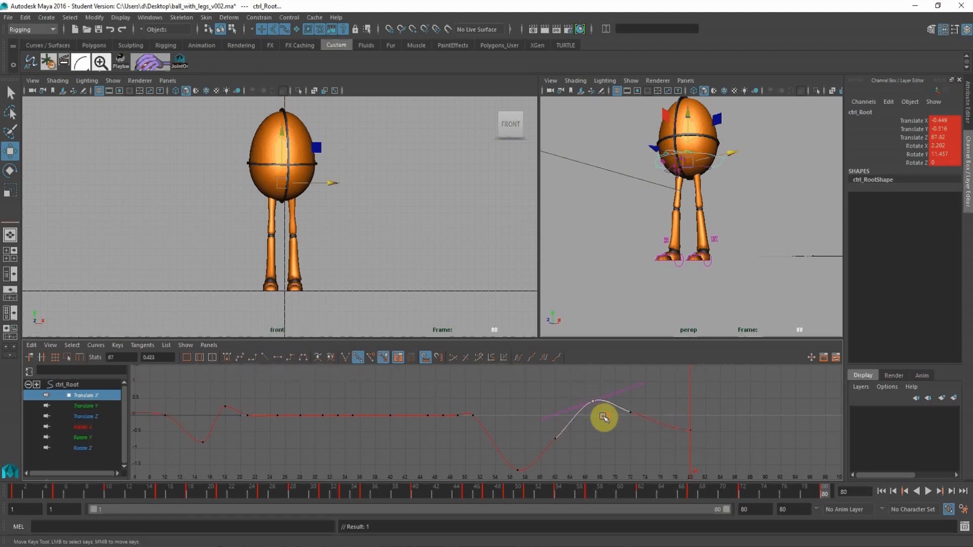
pyautogui.click(278, 358)
pyautogui.moveTo(463, 391); pyautogui.dragTo(484, 426)
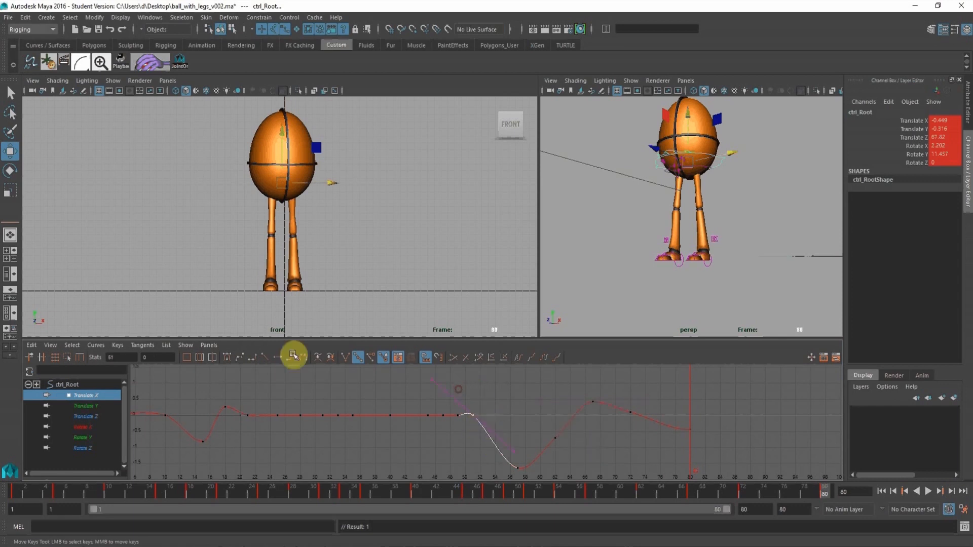
pyautogui.click(278, 358)
pyautogui.moveTo(500, 458); pyautogui.dragTo(532, 482)
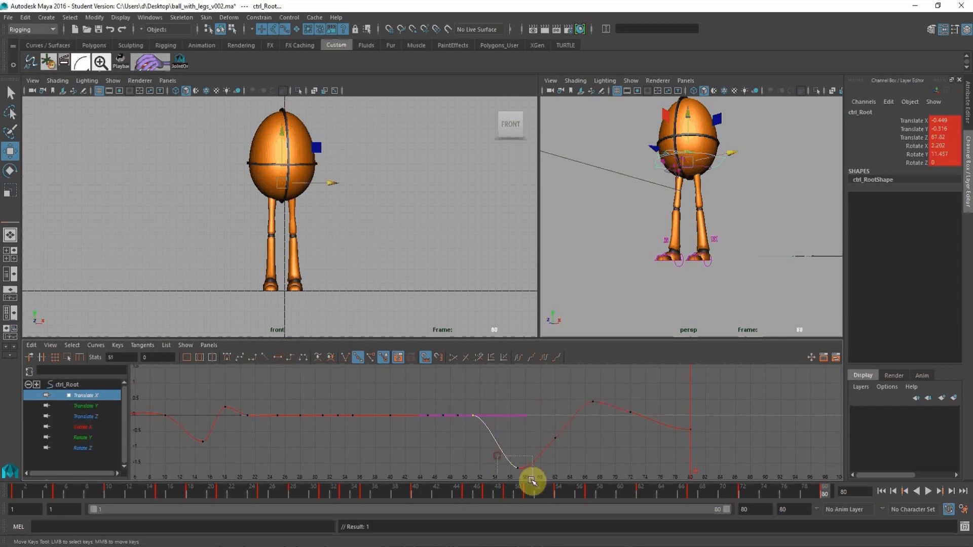
pyautogui.click(279, 358)
pyautogui.keyDown('alt'); pyautogui.keyDown('shift'); pyautogui.moveTo(559, 453); pyautogui.dragTo(539, 434, button='right'); pyautogui.keyUp('shift'); pyautogui.keyUp('alt')
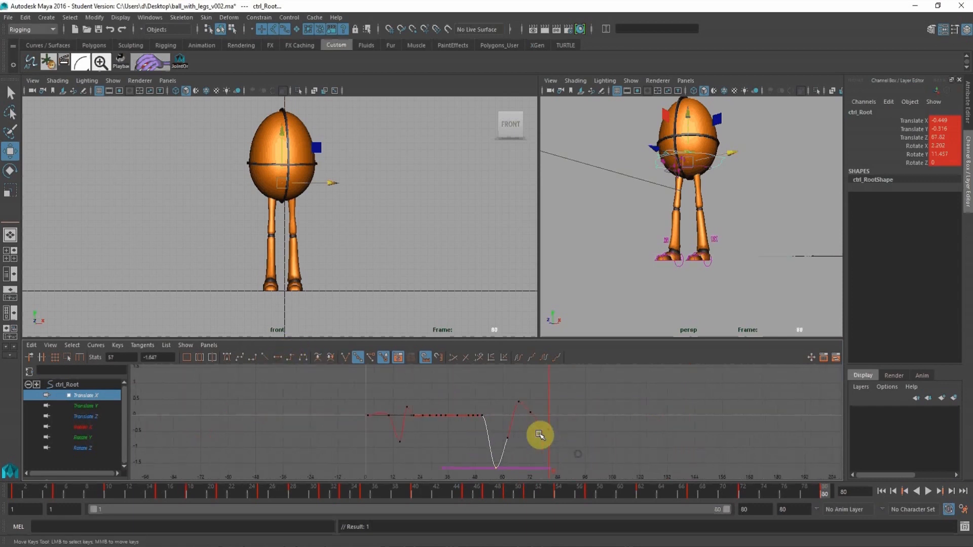
pyautogui.scroll(3, 534, 424)
pyautogui.click(324, 403)
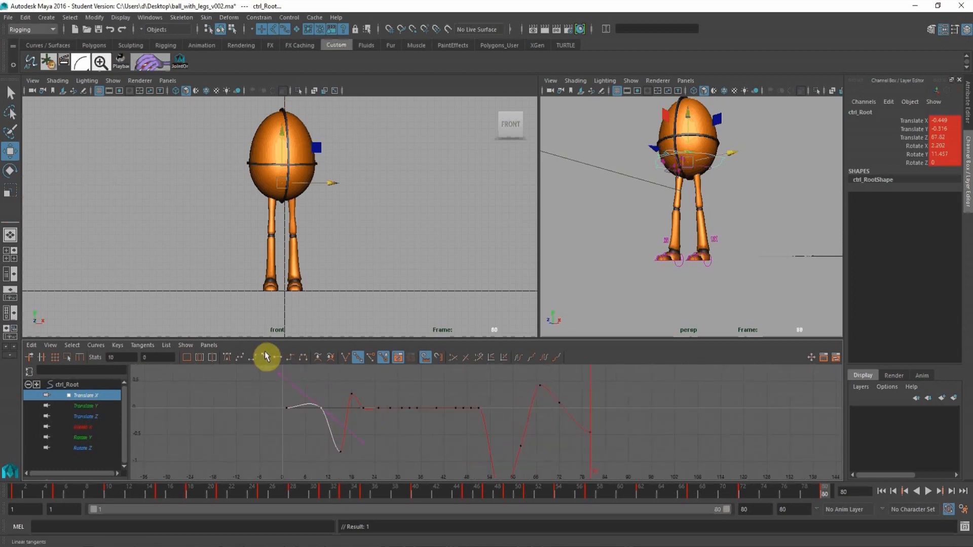
pyautogui.click(275, 358)
# Raise the root's Translate X key at frame 80 to about -0.357 with a flat tangent.
pyautogui.keyDown('alt'); pyautogui.keyDown('shift'); pyautogui.moveTo(445, 440); pyautogui.dragTo(427, 418, button='right'); pyautogui.keyUp('shift'); pyautogui.keyUp('alt')
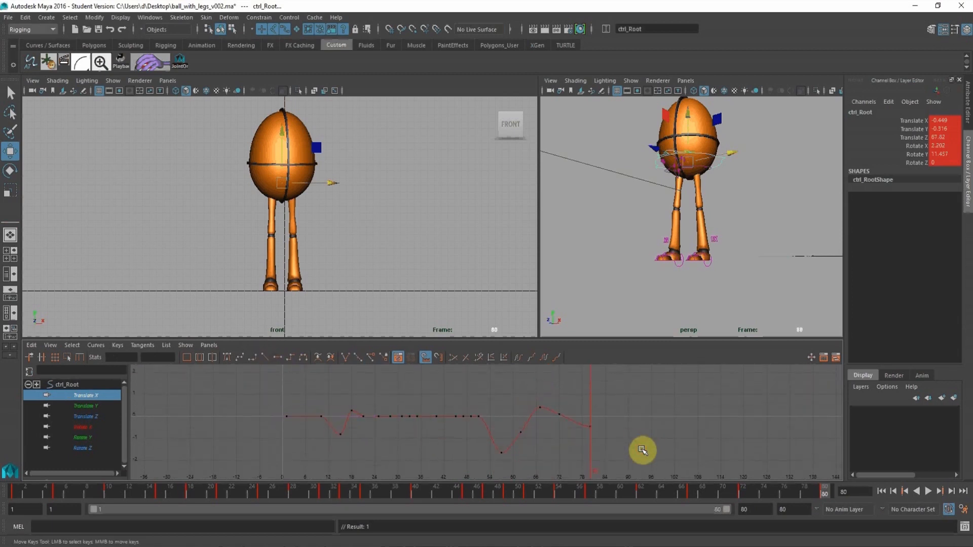
pyautogui.keyDown('alt'); pyautogui.keyDown('shift'); pyautogui.moveTo(641, 443); pyautogui.dragTo(575, 418, button='right'); pyautogui.keyUp('shift'); pyautogui.keyUp('alt')
pyautogui.scroll(4, 588, 421)
pyautogui.moveTo(608, 424); pyautogui.dragTo(653, 454)
pyautogui.moveTo(642, 453)
pyautogui.keyDown('shift'); pyautogui.mouseDown(button='middle')
pyautogui.moveTo(642, 435)
pyautogui.moveTo(639, 448)
pyautogui.mouseUp(button='middle'); pyautogui.keyUp('shift')
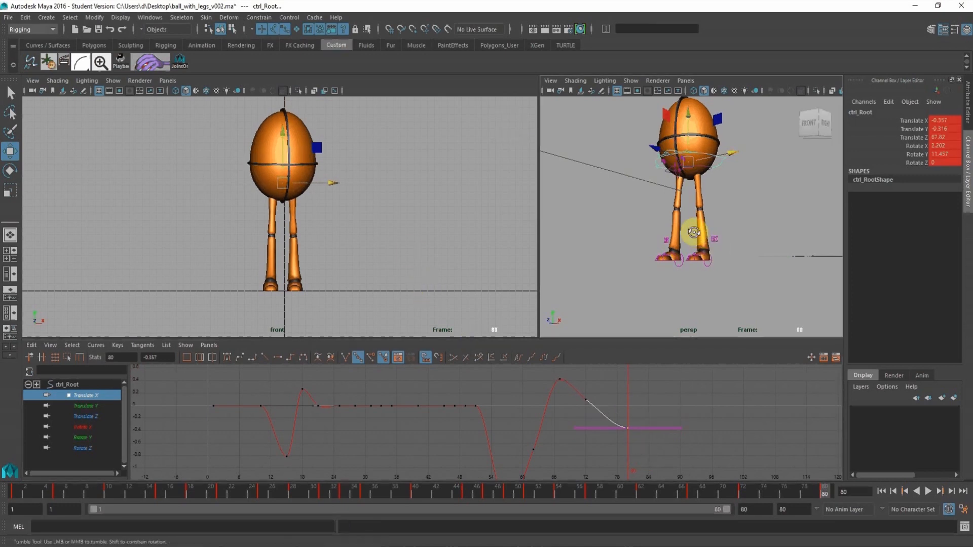
# Rotate the left foot IK control to Rotate Y 11.438 at frame 64.
pyautogui.keyDown('alt'); pyautogui.moveTo(694, 232); pyautogui.dragTo(710, 268, button='right'); pyautogui.keyUp('alt')
pyautogui.keyDown('alt'); pyautogui.moveTo(710, 267); pyautogui.dragTo(659, 187, button='middle'); pyautogui.keyUp('alt')
pyautogui.click(701, 287)
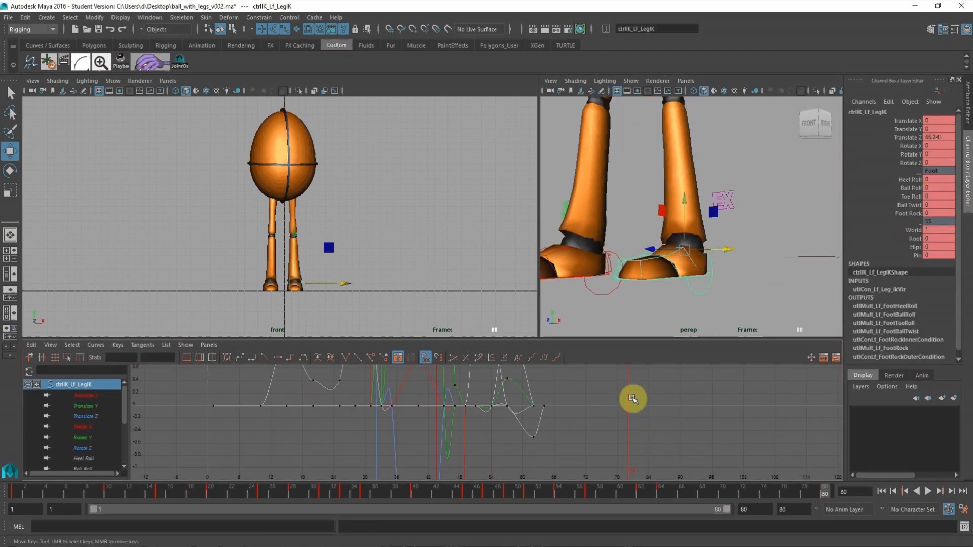
pyautogui.keyDown('alt'); pyautogui.moveTo(723, 178); pyautogui.dragTo(631, 176, button='right'); pyautogui.keyUp('alt')
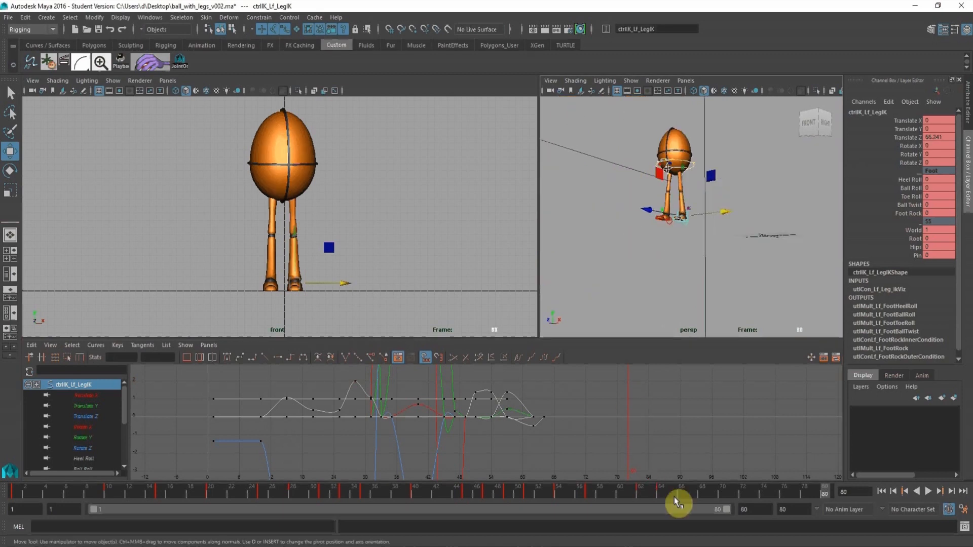
pyautogui.click(660, 487)
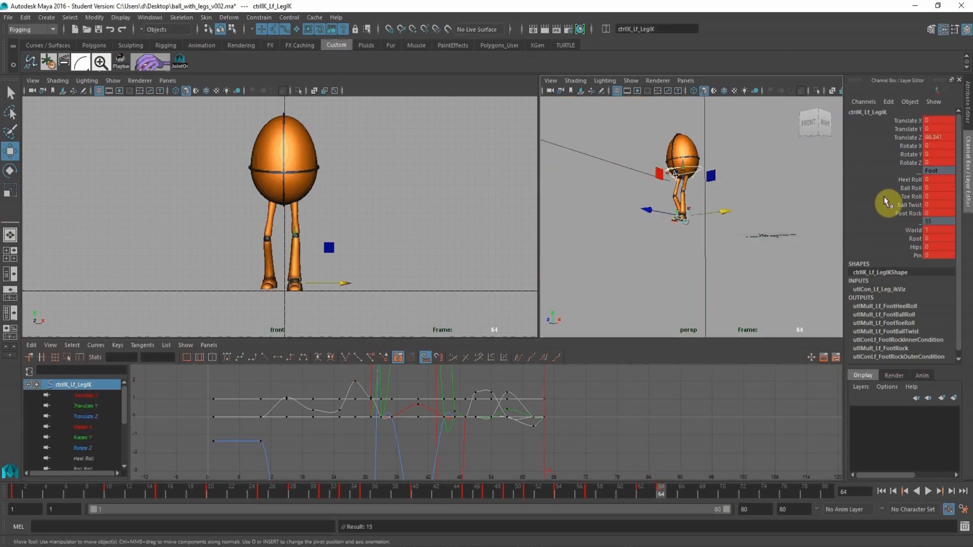
pyautogui.click(908, 153)
pyautogui.press('e')
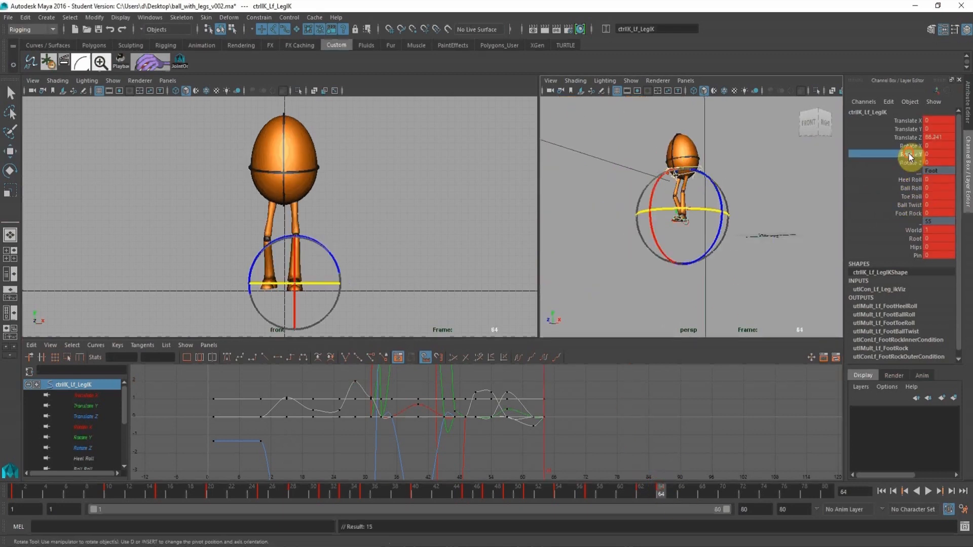
pyautogui.moveTo(394, 233); pyautogui.dragTo(411, 233, button='middle')
# Raise the left foot's Rotate Y key at frame 57 to about 2.322 and flatten the frame 54 key's tangents.
pyautogui.click(88, 442)
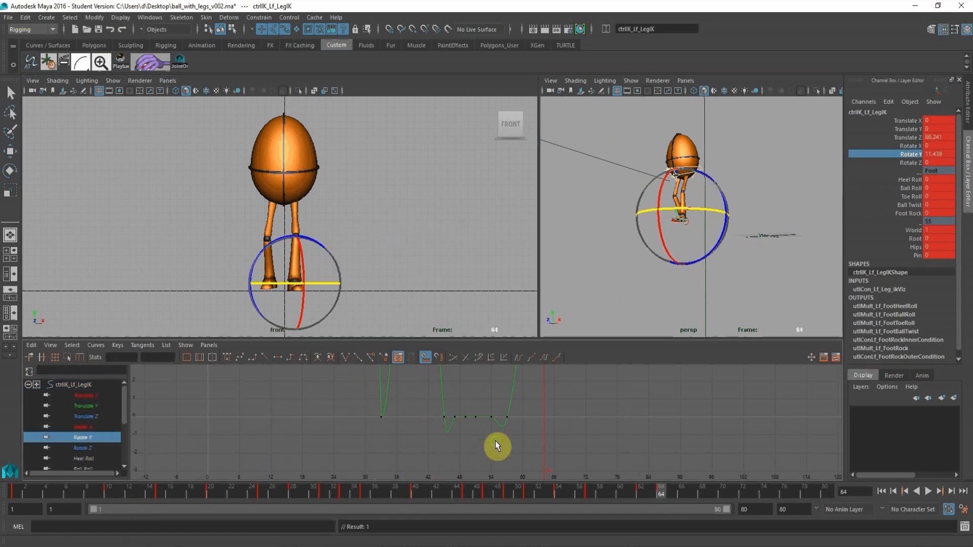
pyautogui.click(589, 495)
pyautogui.scroll(5, 465, 400)
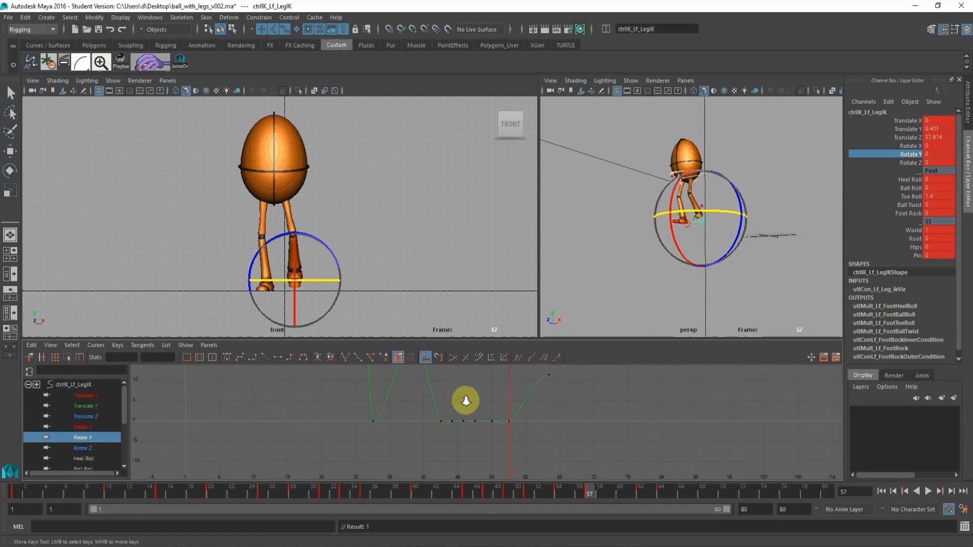
pyautogui.moveTo(539, 447); pyautogui.dragTo(535, 425, button='middle')
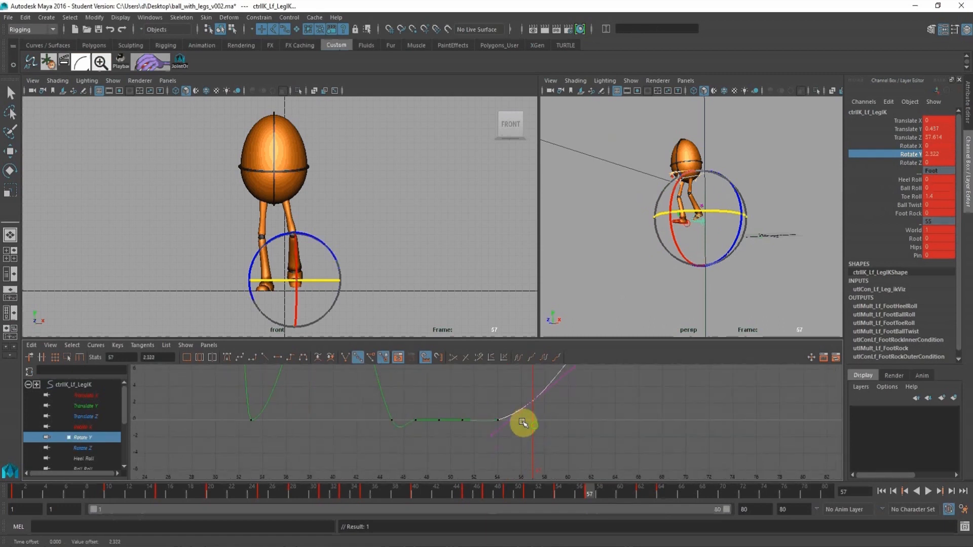
pyautogui.click(498, 420)
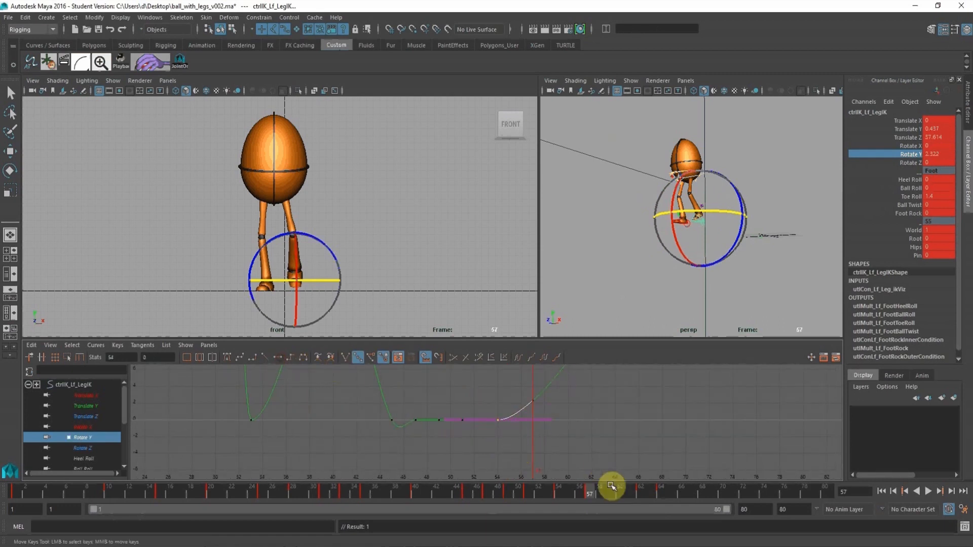
# Move the left foot's frame 64 Rotate Y key to frame 62, replacing the key there, and scrub the landing.
pyautogui.click(641, 491)
pyautogui.keyDown('alt'); pyautogui.moveTo(532, 370); pyautogui.dragTo(578, 421, button='middle'); pyautogui.keyUp('alt')
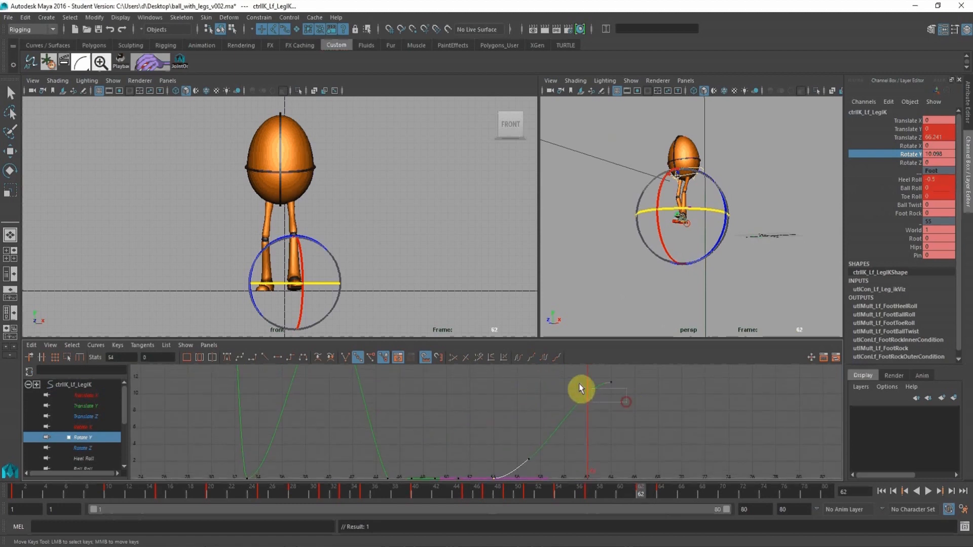
pyautogui.moveTo(581, 389); pyautogui.dragTo(581, 378)
pyautogui.moveTo(663, 417); pyautogui.dragTo(635, 416, button='middle')
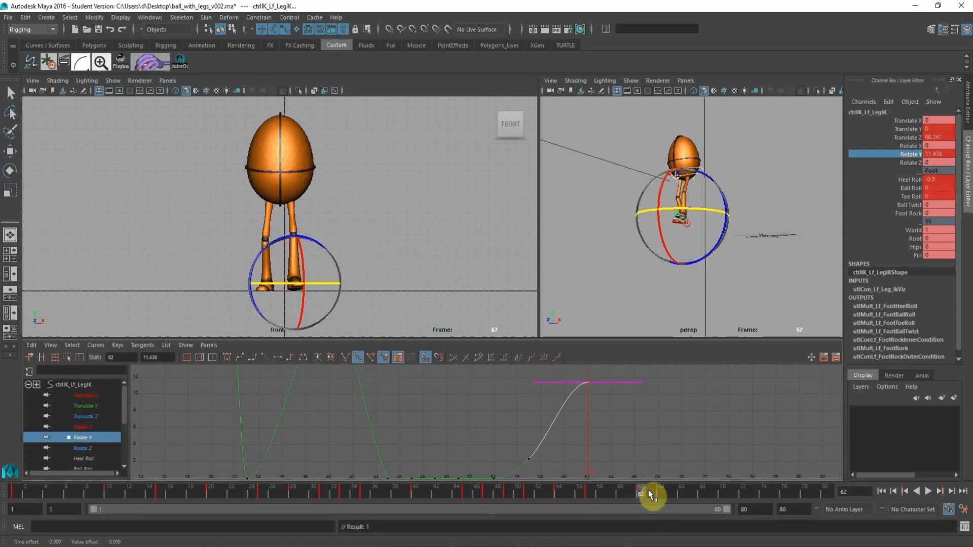
pyautogui.moveTo(651, 494); pyautogui.dragTo(854, 513)
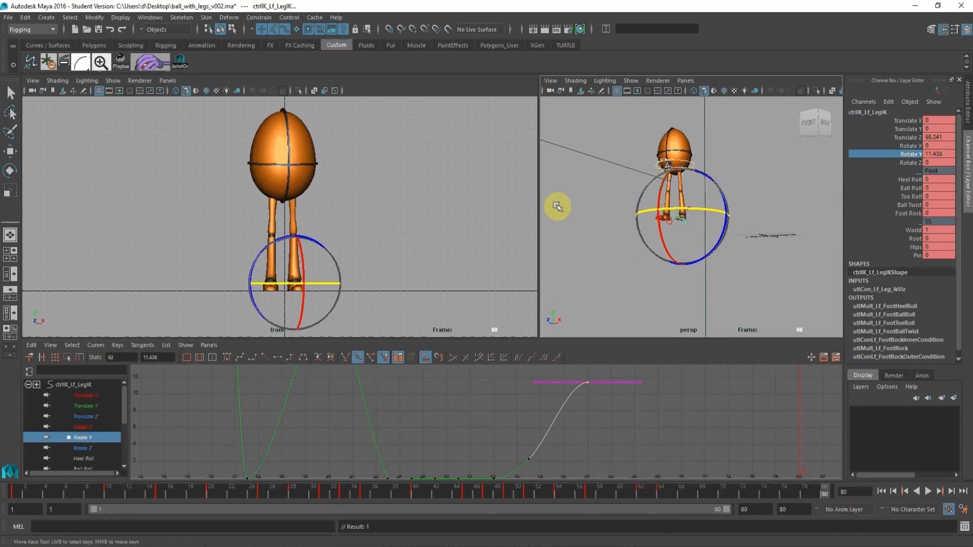
pyautogui.click(548, 492)
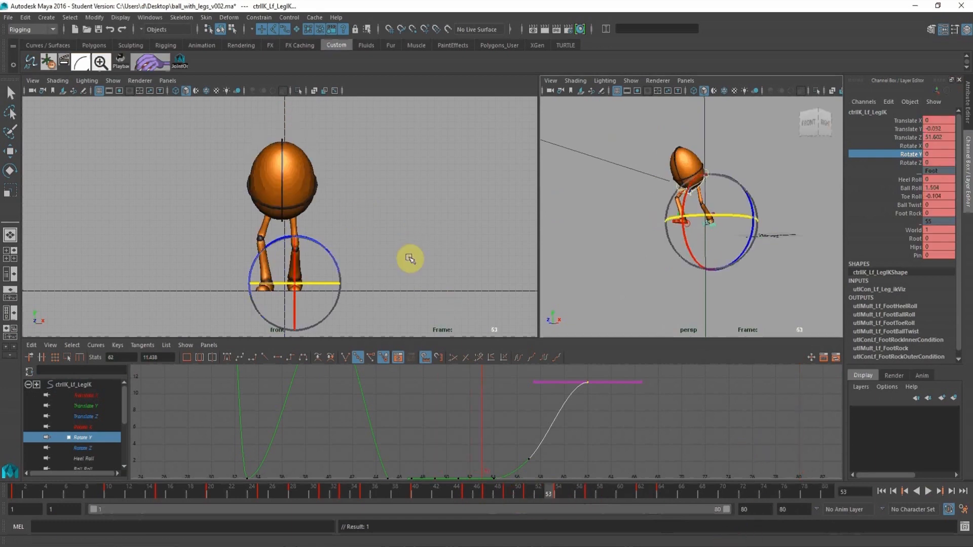
pyautogui.moveTo(570, 491); pyautogui.dragTo(587, 500)
# Key the left leg's pole vector control at frame 57 with Translate X set to 0.
pyautogui.keyDown('alt'); pyautogui.moveTo(646, 189); pyautogui.dragTo(721, 228, button='right'); pyautogui.keyUp('alt')
pyautogui.keyDown('alt'); pyautogui.moveTo(684, 187); pyautogui.dragTo(659, 256, button='middle'); pyautogui.keyUp('alt')
pyautogui.click(626, 262)
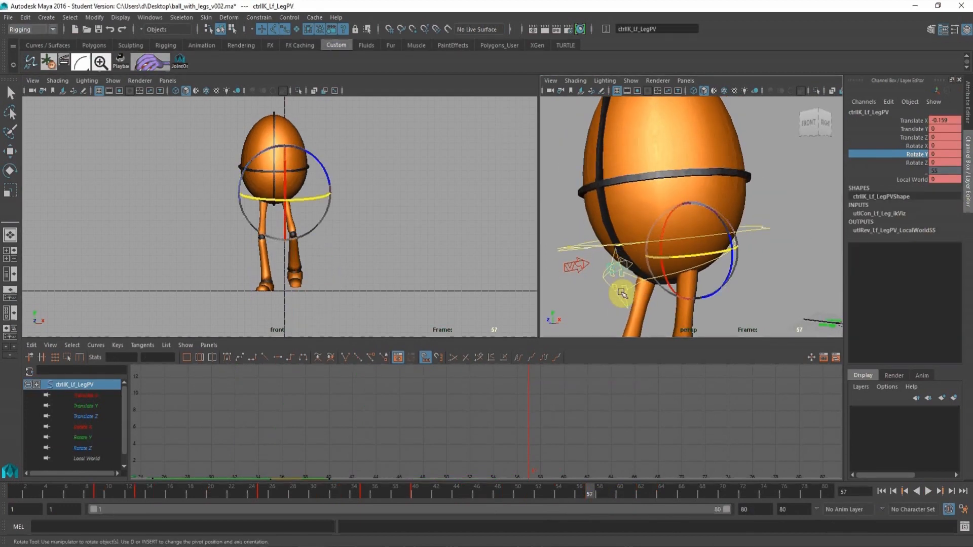
pyautogui.press('s')
pyautogui.doubleClick(941, 121)
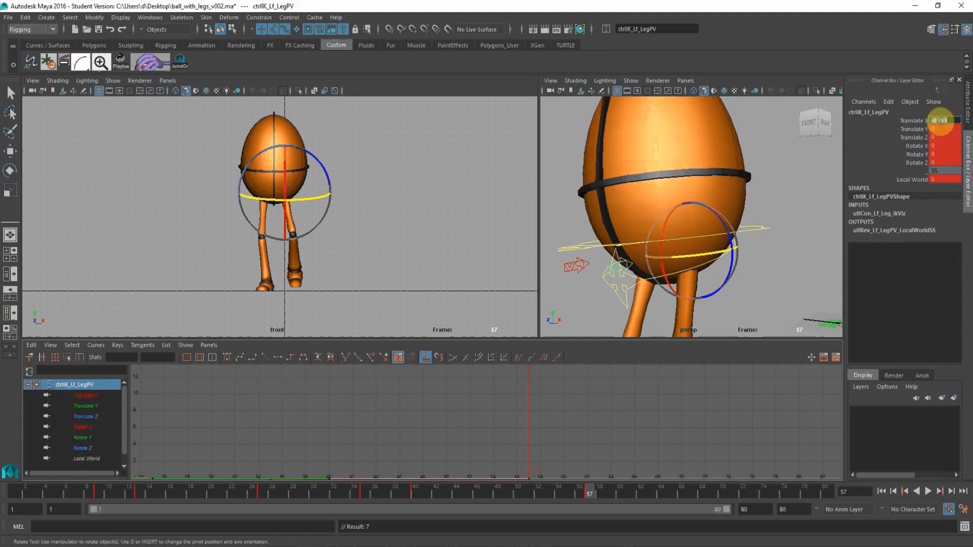
pyautogui.write('0')
pyautogui.press('Return')
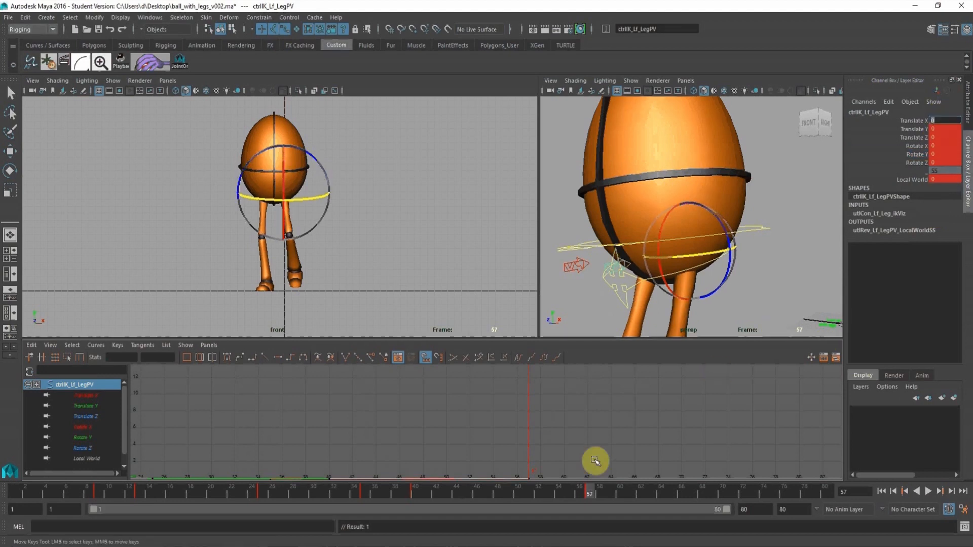
pyautogui.keyDown('alt'); pyautogui.moveTo(756, 229); pyautogui.dragTo(690, 234, button='right'); pyautogui.keyUp('alt')
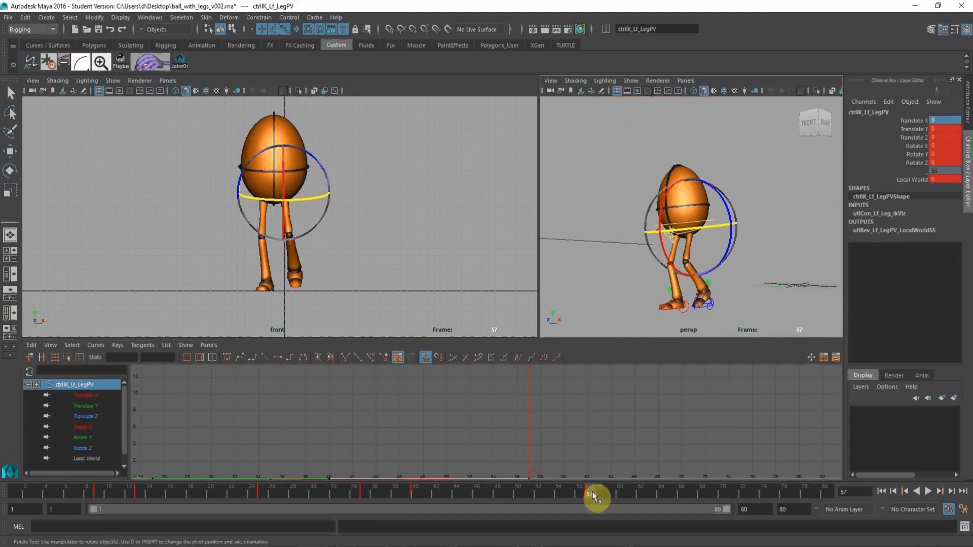
# Scrub the landing to the last frame, deselect the pole vector control and play back the leap in the front view.
pyautogui.moveTo(594, 496); pyautogui.dragTo(649, 504)
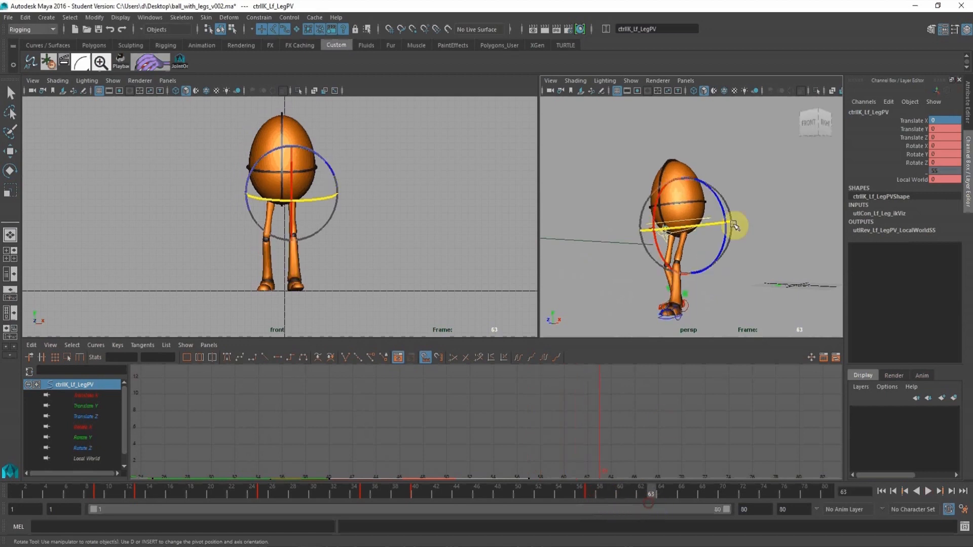
pyautogui.middleClick(462, 233)
pyautogui.click(665, 477)
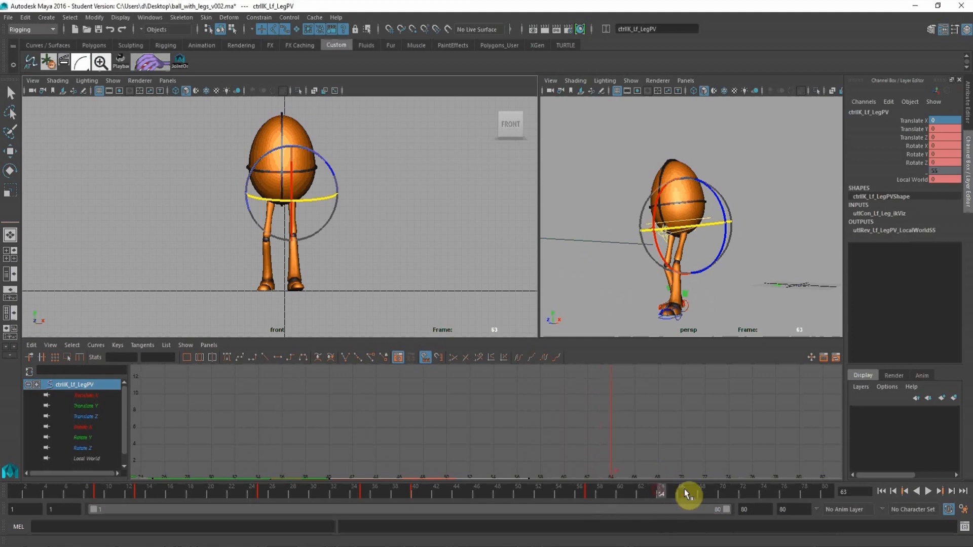
pyautogui.moveTo(685, 491); pyautogui.dragTo(885, 542)
pyautogui.keyDown('alt'); pyautogui.moveTo(348, 215); pyautogui.dragTo(283, 210, button='right'); pyautogui.keyUp('alt')
pyautogui.keyDown('alt'); pyautogui.moveTo(317, 189); pyautogui.dragTo(299, 216, button='middle'); pyautogui.keyUp('alt')
pyautogui.keyDown('alt'); pyautogui.moveTo(358, 208); pyautogui.dragTo(324, 205, button='right'); pyautogui.keyUp('alt')
pyautogui.keyDown('alt'); pyautogui.moveTo(324, 204); pyautogui.dragTo(328, 208, button='middle'); pyautogui.keyUp('alt')
pyautogui.click(394, 176)
pyautogui.press('w')
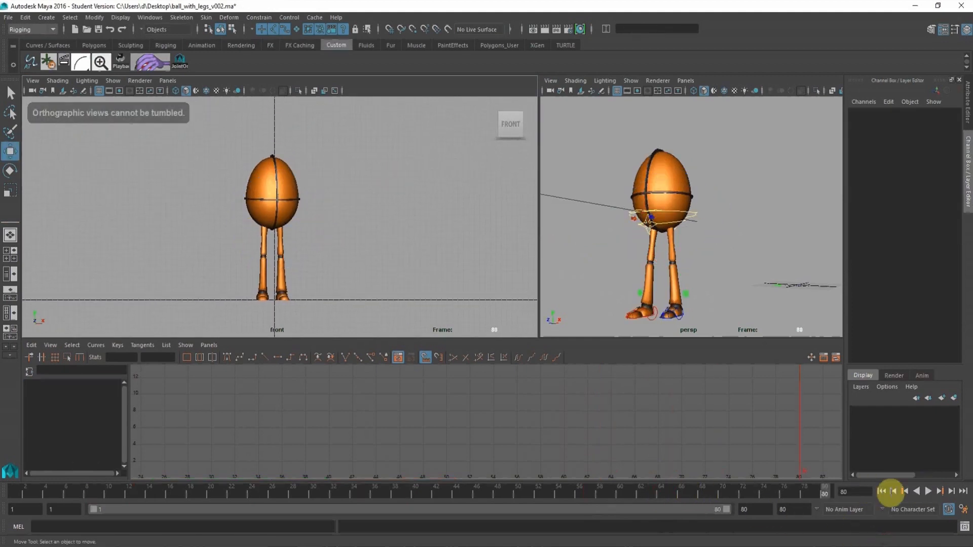
pyautogui.click(929, 492)
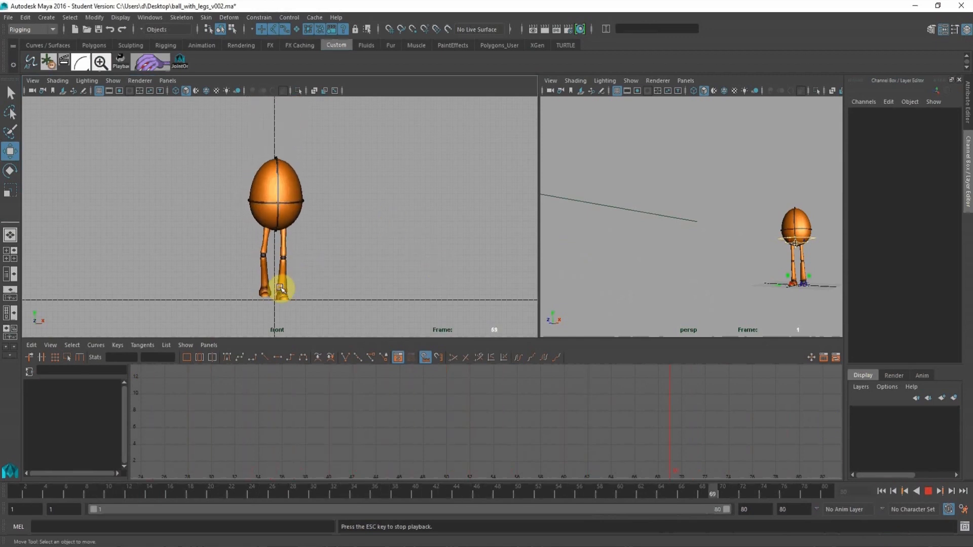
pyautogui.click(928, 491)
# Show the side view at full size and play back the leap to examine the body's rotation.
pyautogui.press('space')
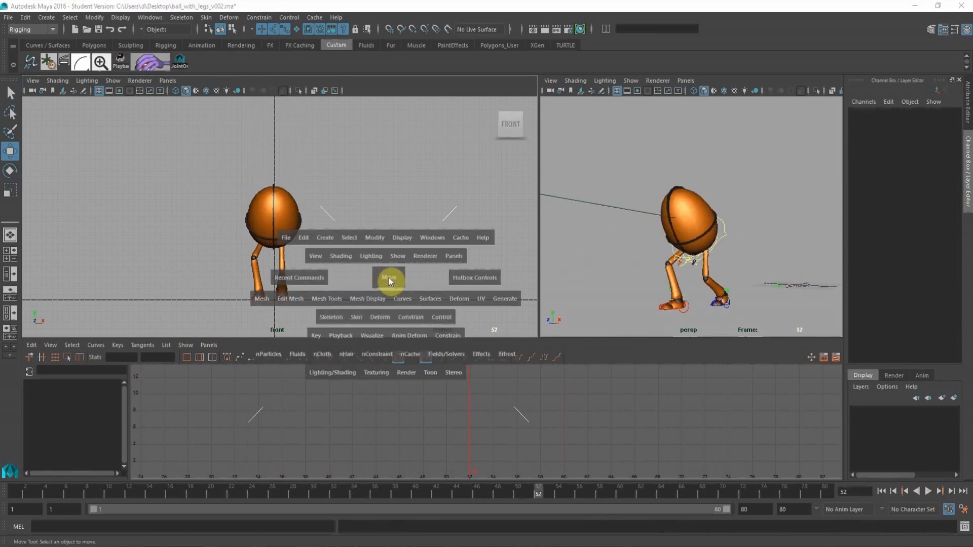
pyautogui.press('space')
pyautogui.moveTo(521, 318); pyautogui.dragTo(565, 317)
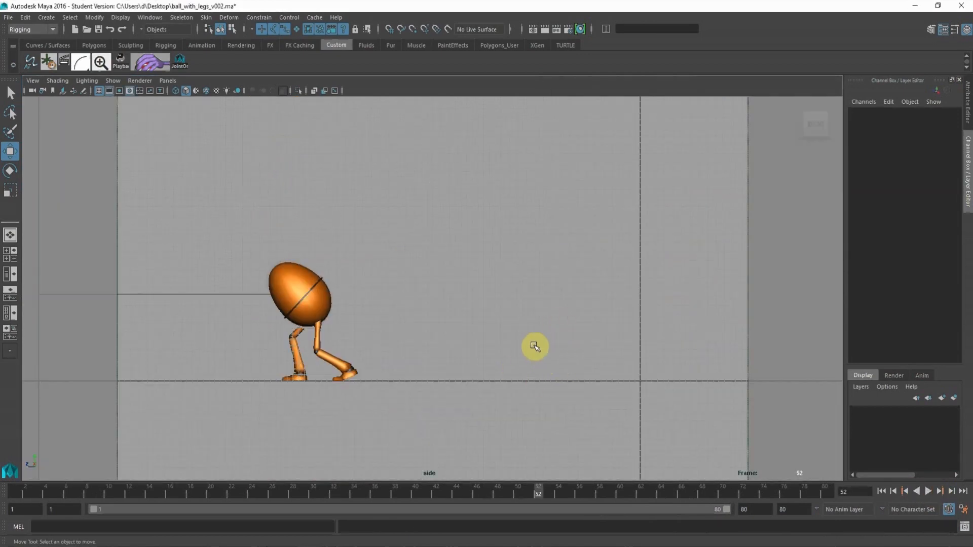
pyautogui.keyDown('alt'); pyautogui.moveTo(534, 346); pyautogui.dragTo(524, 348, button='middle'); pyautogui.keyUp('alt')
pyautogui.click(929, 492)
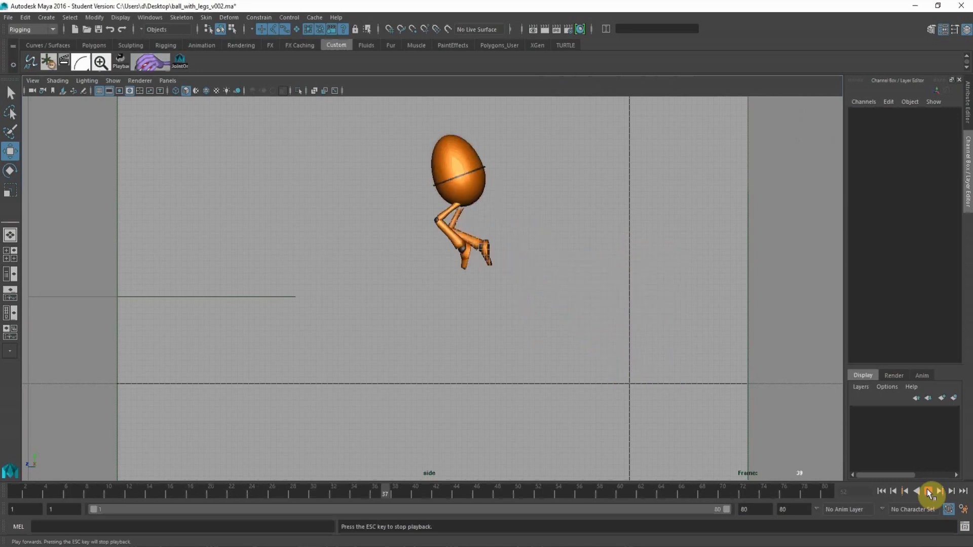
pyautogui.click(929, 491)
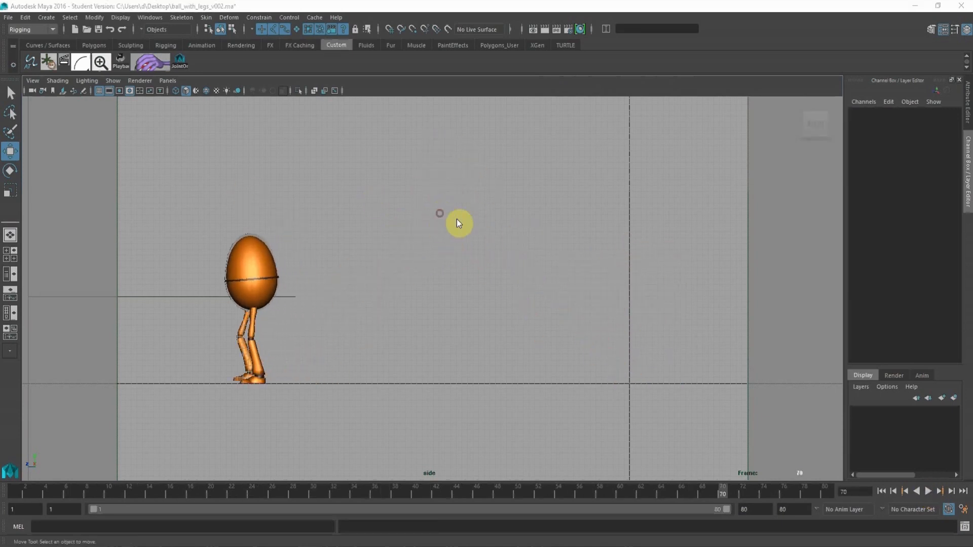
# Isolate the root control's Rotate X and Rotate Y curves and raise the frame 49 Rotate X key to about -7.055.
pyautogui.press('space')
pyautogui.click(701, 218)
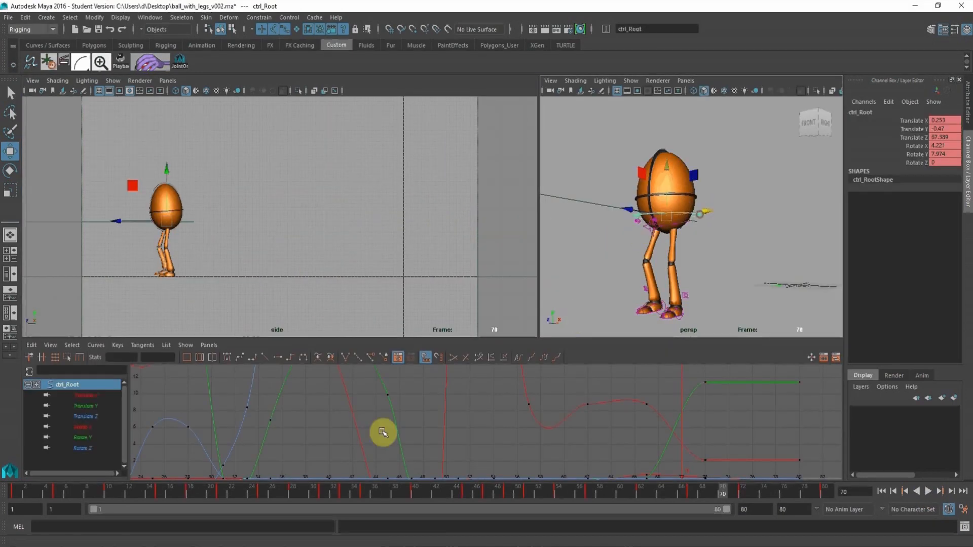
pyautogui.click(414, 494)
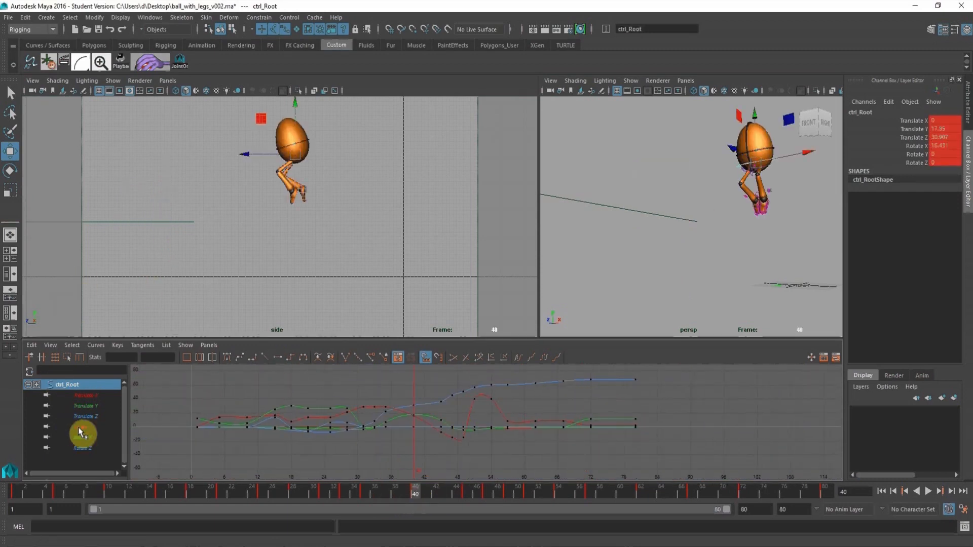
pyautogui.moveTo(83, 427); pyautogui.dragTo(82, 437)
pyautogui.keyDown('alt'); pyautogui.moveTo(454, 433); pyautogui.dragTo(450, 457, button='right'); pyautogui.keyUp('alt')
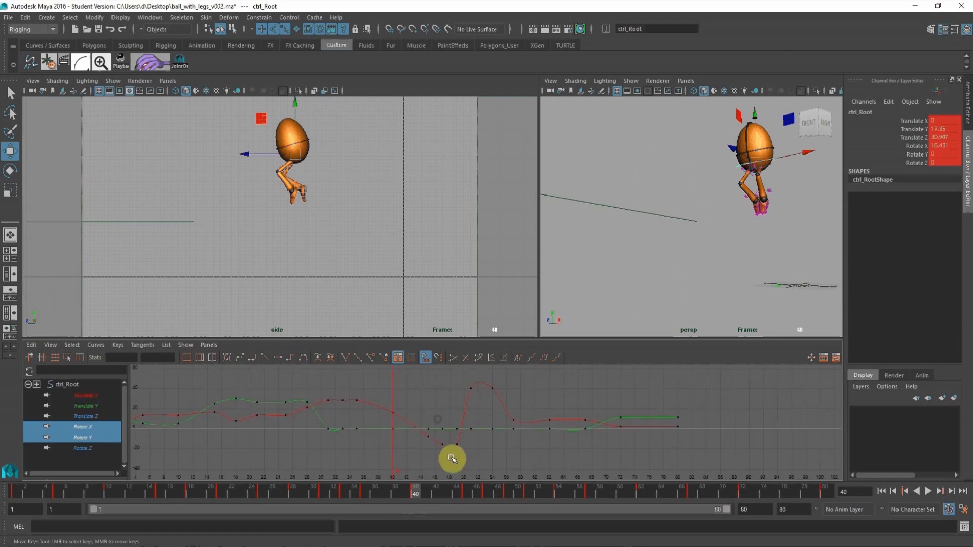
pyautogui.moveTo(446, 496); pyautogui.dragTo(507, 496)
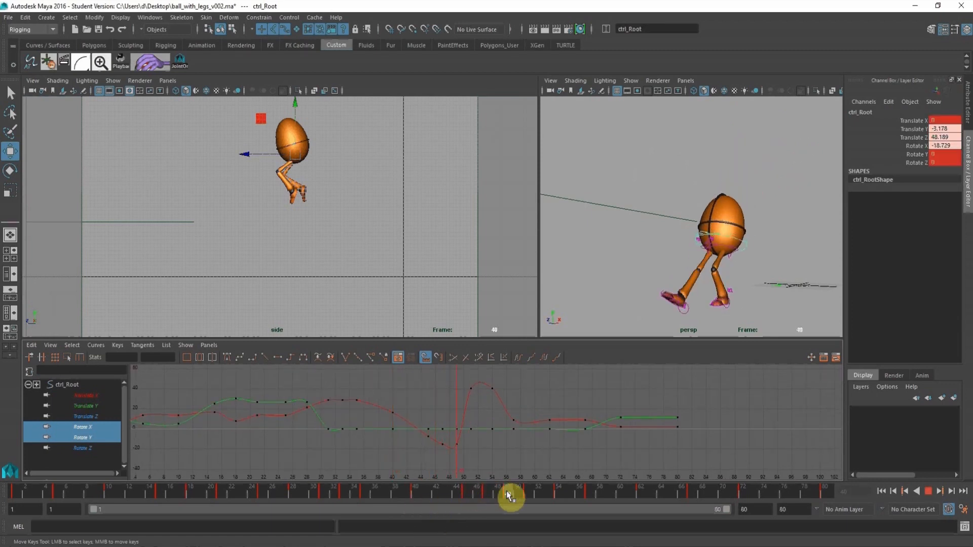
pyautogui.keyDown('alt'); pyautogui.moveTo(442, 414); pyautogui.dragTo(463, 399, button='right'); pyautogui.keyUp('alt')
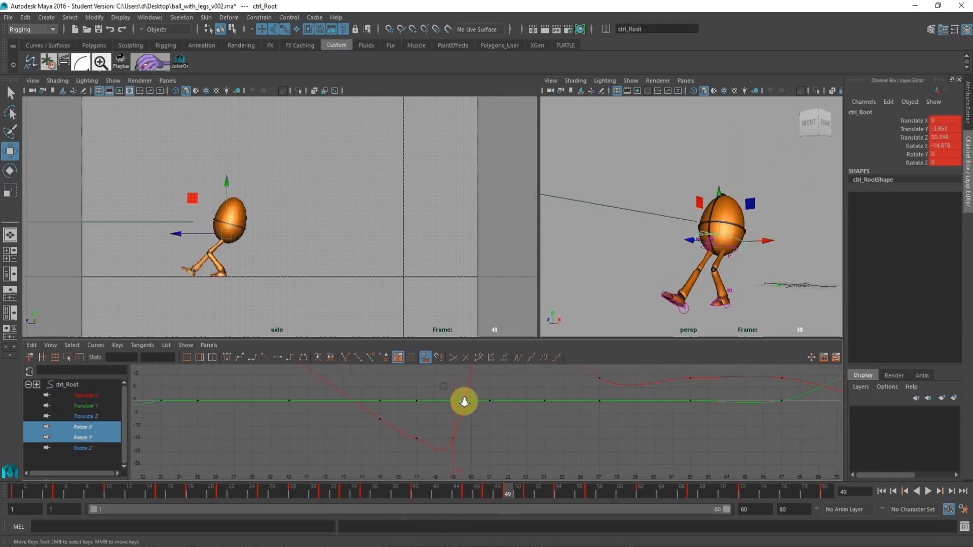
pyautogui.click(453, 438)
pyautogui.moveTo(456, 477); pyautogui.dragTo(466, 444, button='middle')
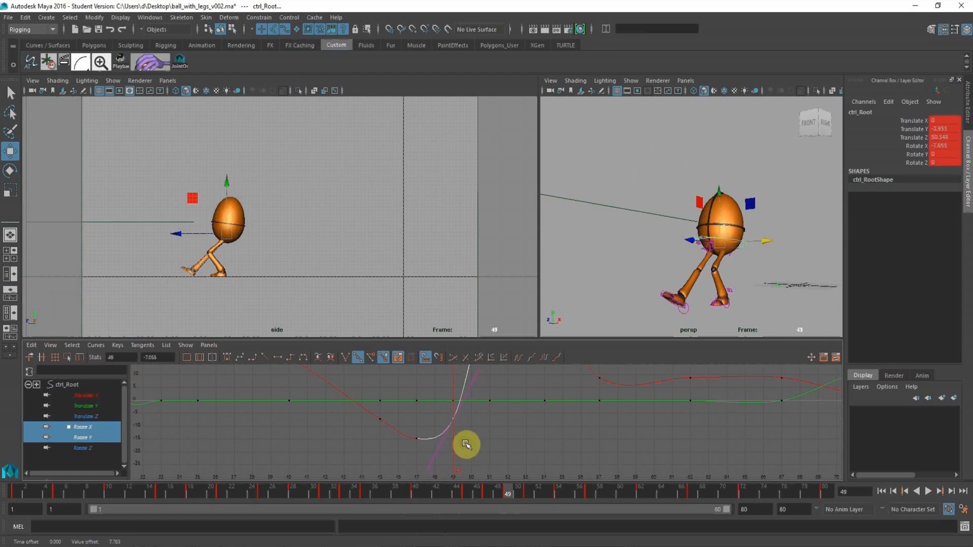
pyautogui.keyDown('alt'); pyautogui.keyDown('shift'); pyautogui.moveTo(462, 436); pyautogui.dragTo(466, 505, button='right'); pyautogui.keyUp('shift'); pyautogui.keyUp('alt')
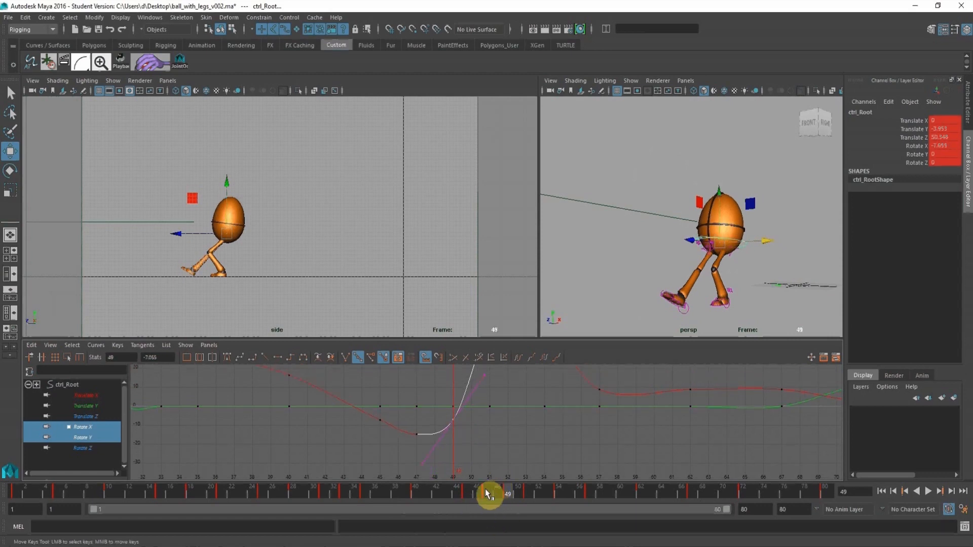
# Raise the root's Rotate X keys at frames 47 and 49 together, bringing frame 47 to about -11.762.
pyautogui.click(485, 489)
pyautogui.keyDown('alt'); pyautogui.moveTo(458, 422); pyautogui.dragTo(463, 423, button='middle'); pyautogui.keyUp('alt')
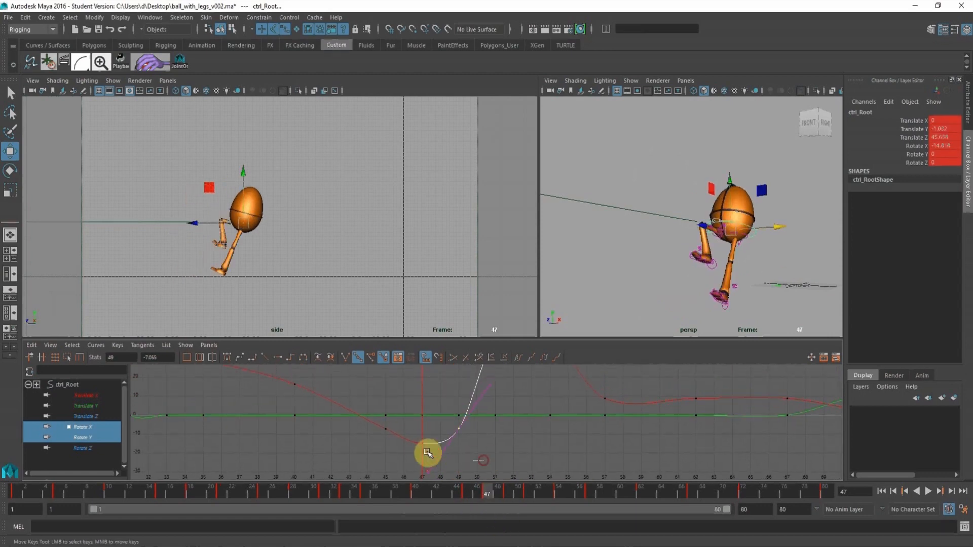
pyautogui.moveTo(413, 427); pyautogui.dragTo(413, 427)
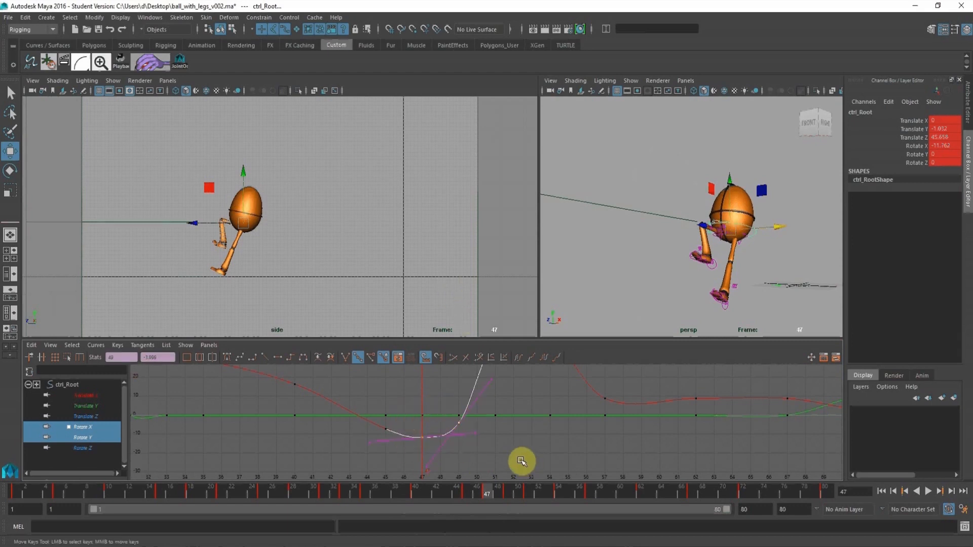
# Lower the root's Rotate X key at frame 51 to about 28.654.
pyautogui.click(518, 493)
pyautogui.keyDown('alt'); pyautogui.keyDown('shift'); pyautogui.moveTo(560, 444); pyautogui.dragTo(534, 421, button='right'); pyautogui.keyUp('shift'); pyautogui.keyUp('alt')
pyautogui.click(530, 494)
pyautogui.click(514, 387)
pyautogui.moveTo(513, 385); pyautogui.dragTo(514, 402, button='middle')
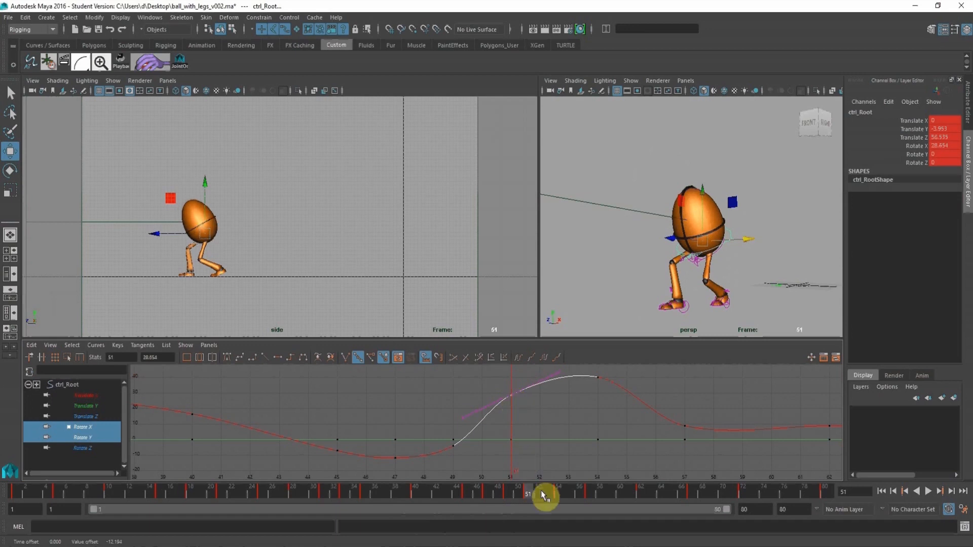
# Lower the root's Rotate X key at frame 54 to about 30.347 with flat tangents, and the frame 51 key to about 22.557.
pyautogui.click(558, 491)
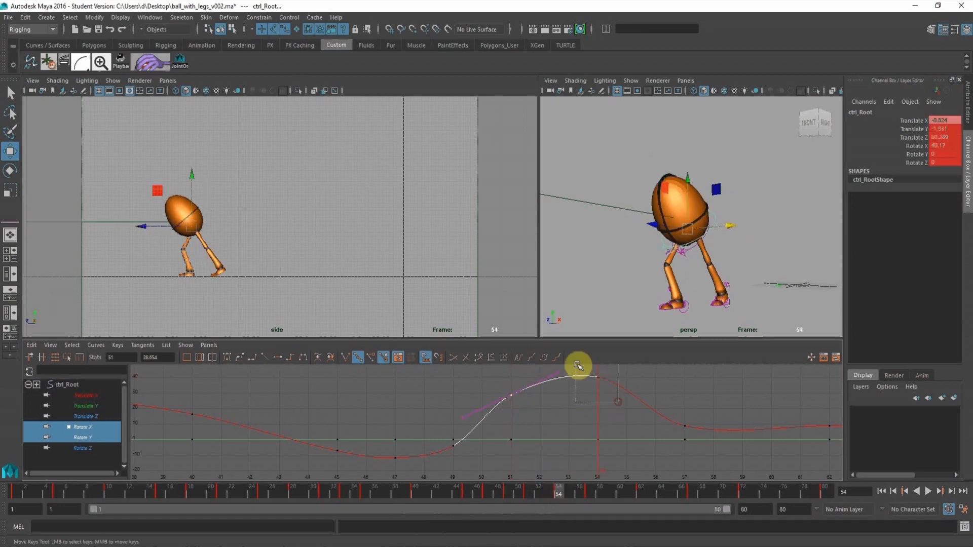
pyautogui.moveTo(596, 399); pyautogui.dragTo(596, 414, button='middle')
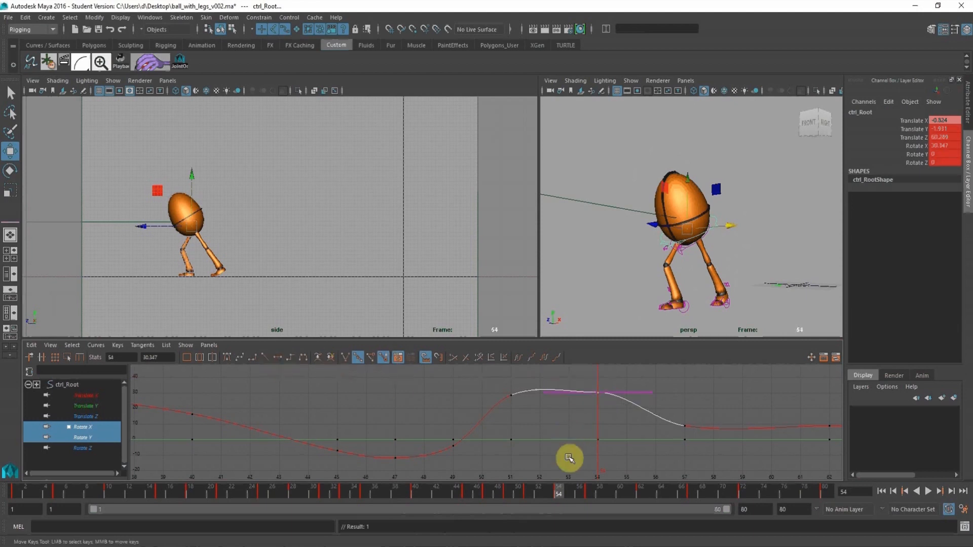
pyautogui.click(528, 493)
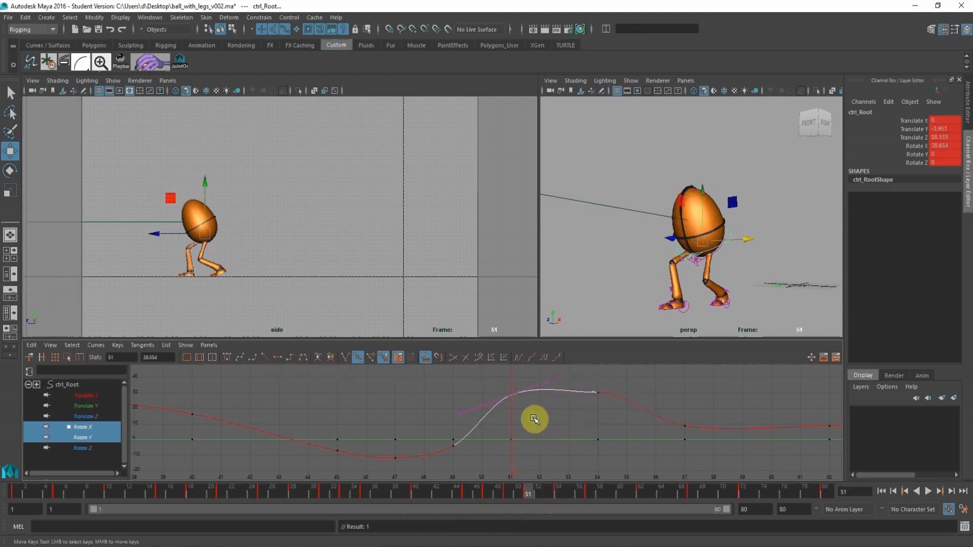
pyautogui.moveTo(527, 420); pyautogui.dragTo(528, 422, button='middle')
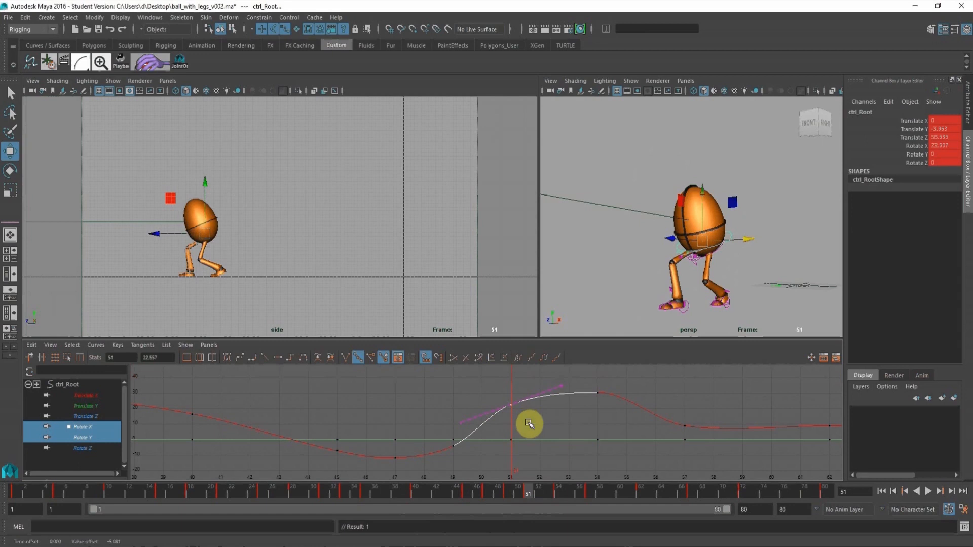
# Deselect the root and play back the reduced landing rotation in the full-size side view.
pyautogui.click(383, 226)
pyautogui.press('space')
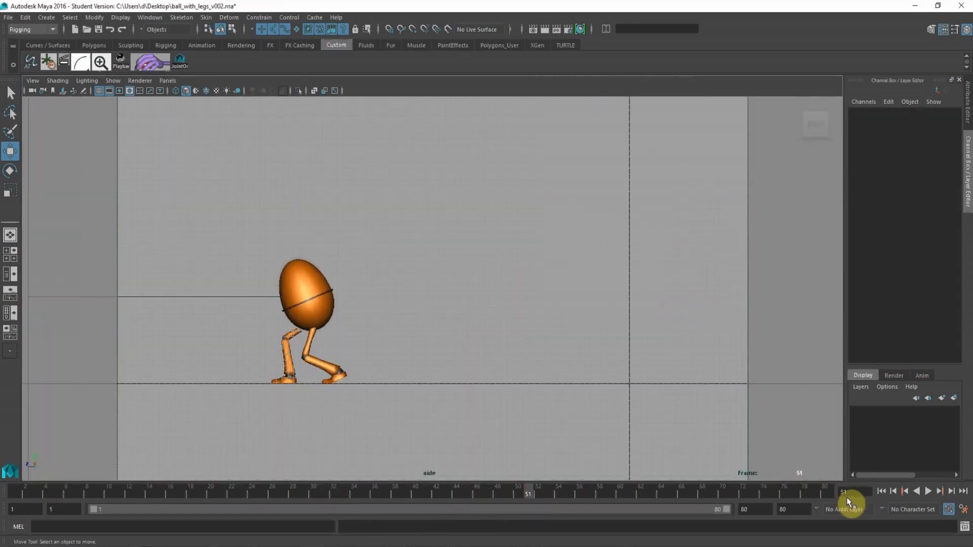
pyautogui.click(925, 490)
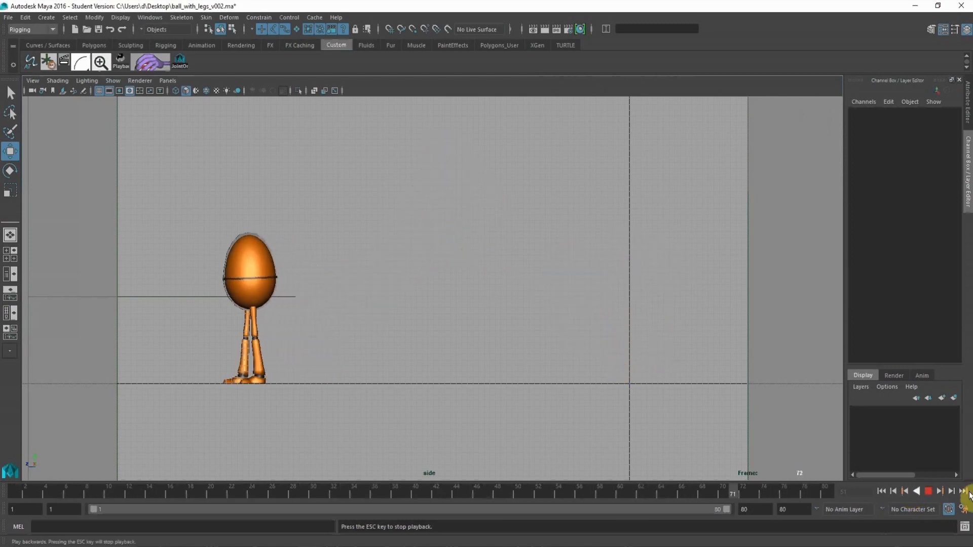
pyautogui.click(928, 491)
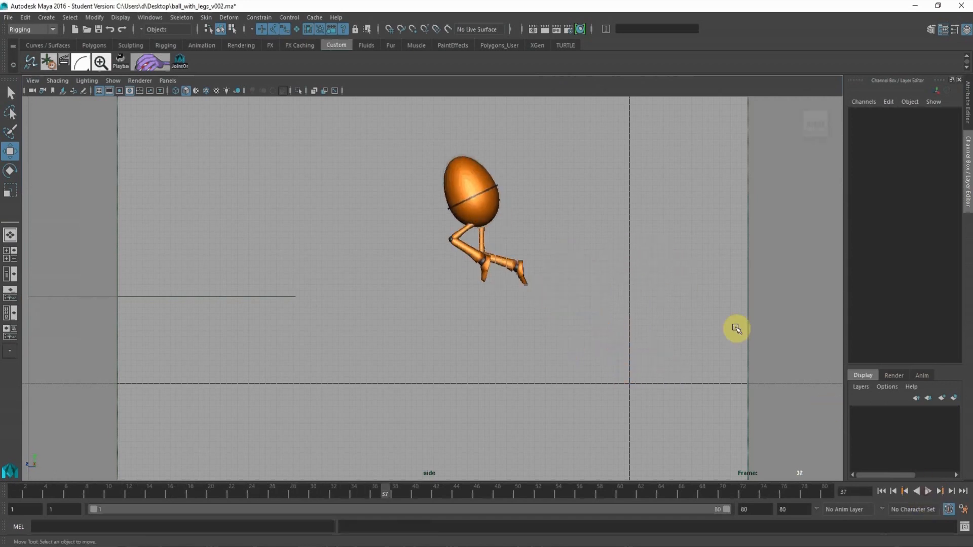
# Review the leap in the full-size front view by playing it back and scrubbing through the landing to frame 80.
pyautogui.press('space')
pyautogui.moveTo(670, 319); pyautogui.dragTo(677, 363)
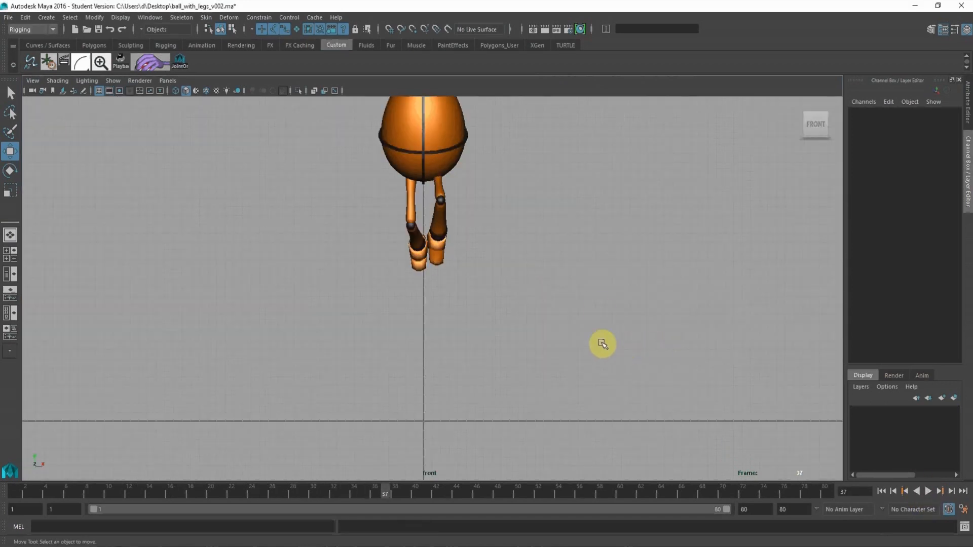
pyautogui.keyDown('alt'); pyautogui.moveTo(497, 221); pyautogui.dragTo(486, 259, button='middle'); pyautogui.keyUp('alt')
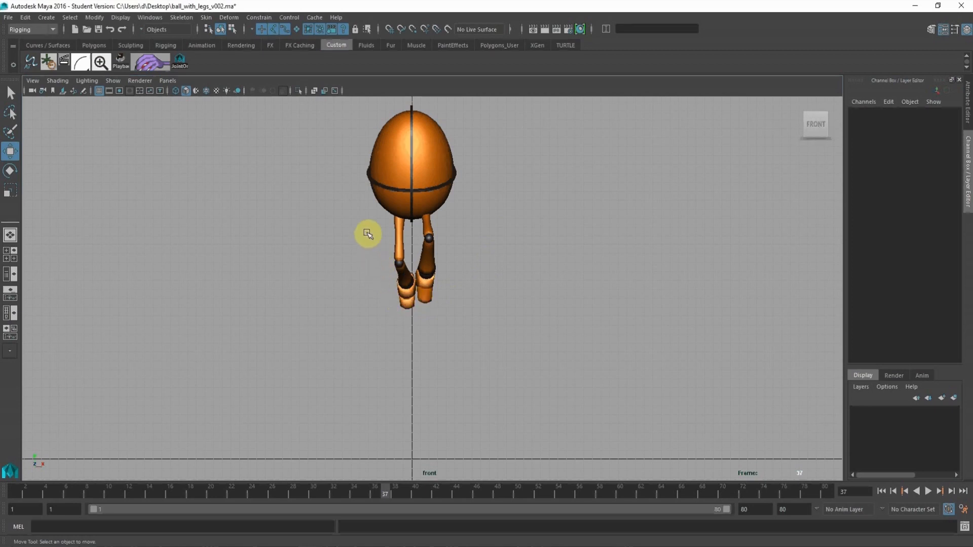
pyautogui.click(31, 488)
pyautogui.hotkey('alt', 'v')
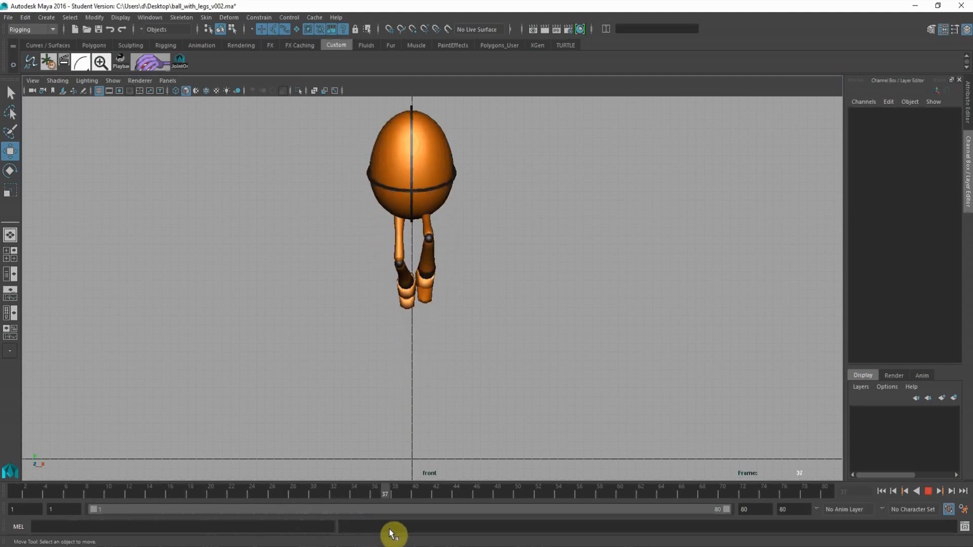
pyautogui.press('Escape')
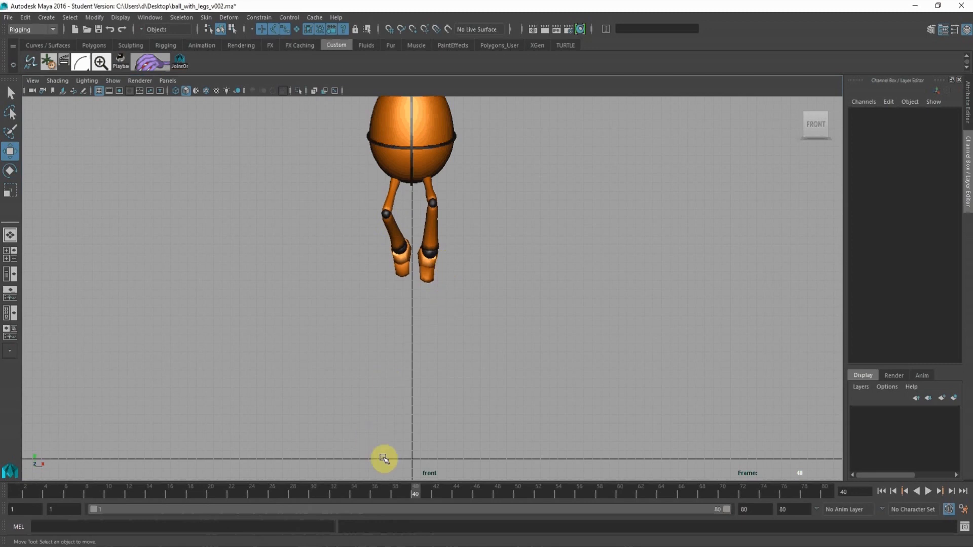
pyautogui.moveTo(423, 495); pyautogui.dragTo(854, 545)
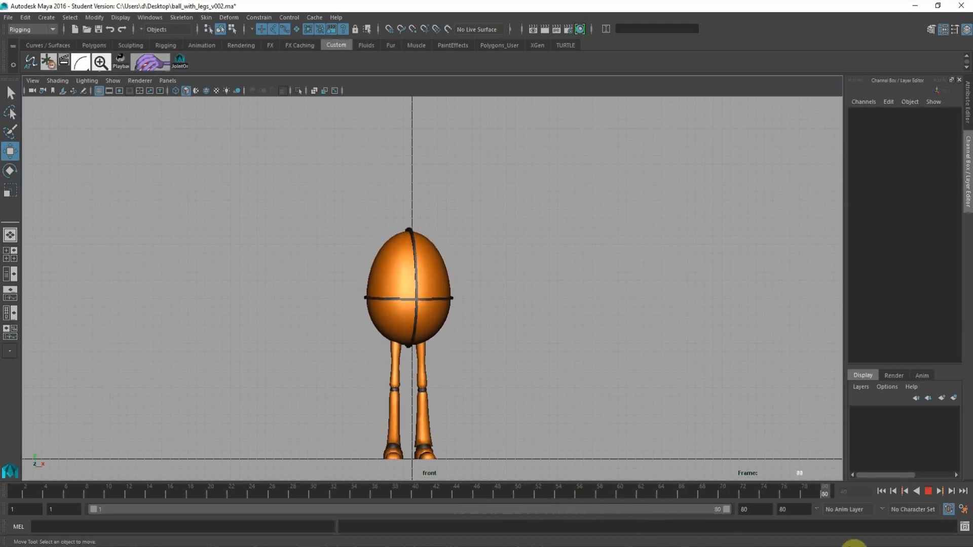
# Hide cameras in the full-size side view and play back the leap.
pyautogui.press('space')
pyautogui.moveTo(615, 301); pyautogui.dragTo(658, 341)
pyautogui.keyDown('alt'); pyautogui.moveTo(463, 331); pyautogui.dragTo(406, 317); pyautogui.keyUp('alt')
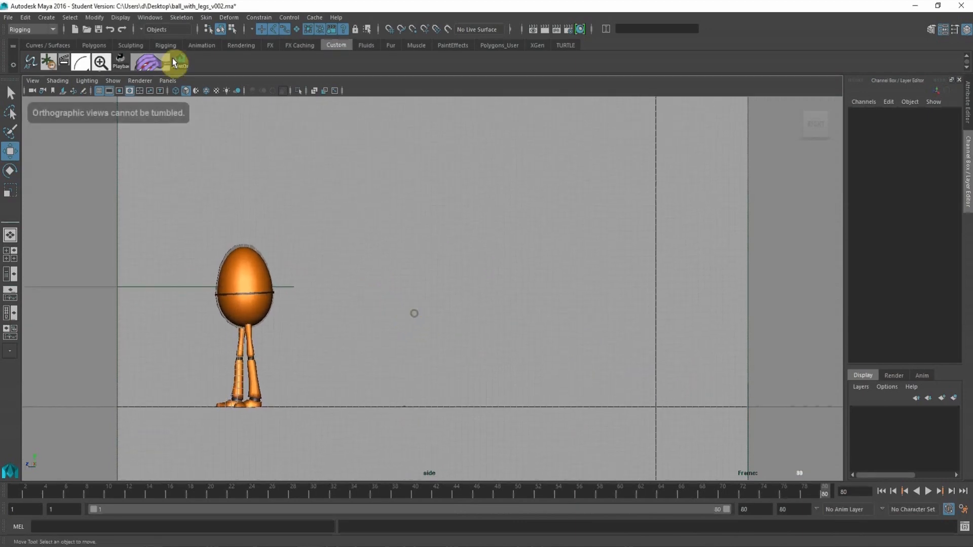
pyautogui.click(112, 80)
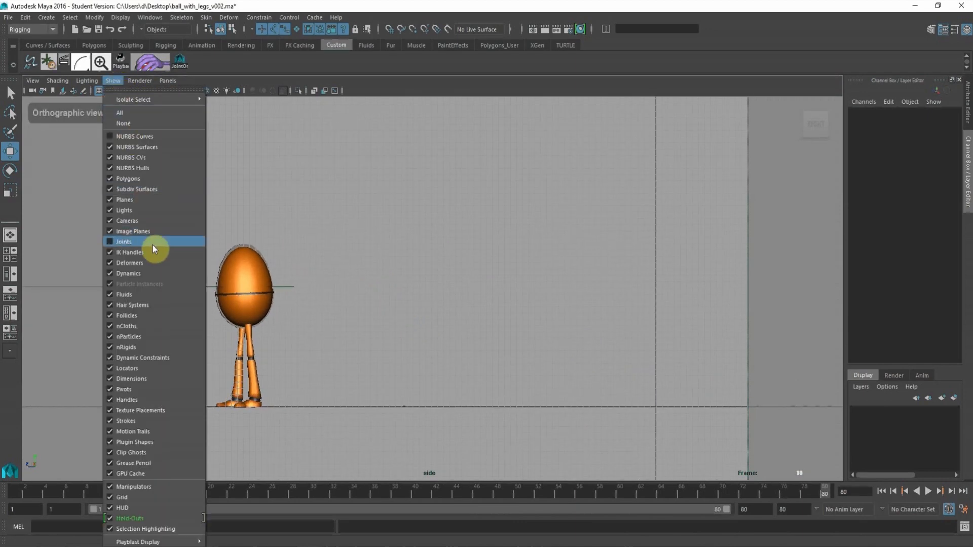
pyautogui.click(207, 227)
pyautogui.click(119, 80)
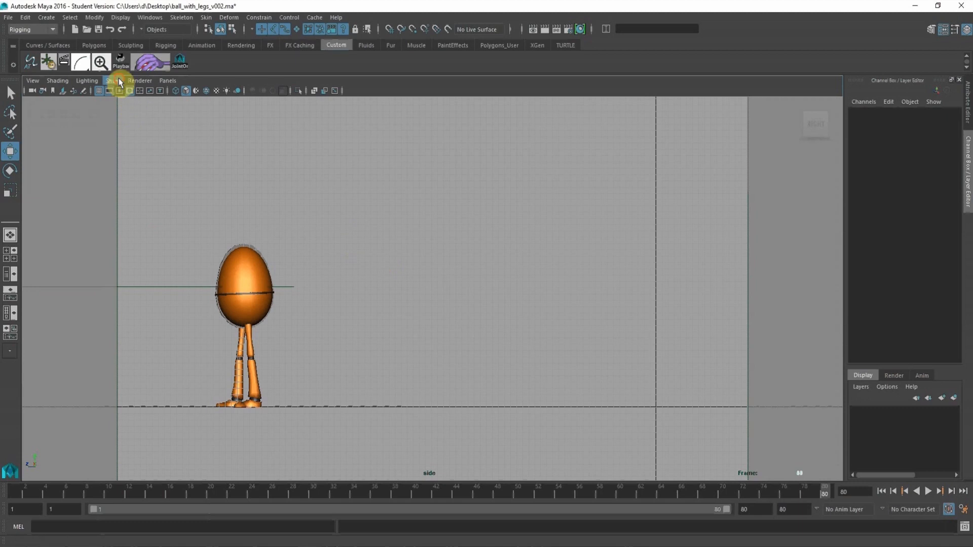
pyautogui.click(144, 217)
pyautogui.moveTo(387, 250)
pyautogui.keyDown('alt'); pyautogui.mouseDown(button='middle')
pyautogui.moveTo(371, 250)
pyautogui.moveTo(379, 253)
pyautogui.mouseUp(button='middle'); pyautogui.keyUp('alt')
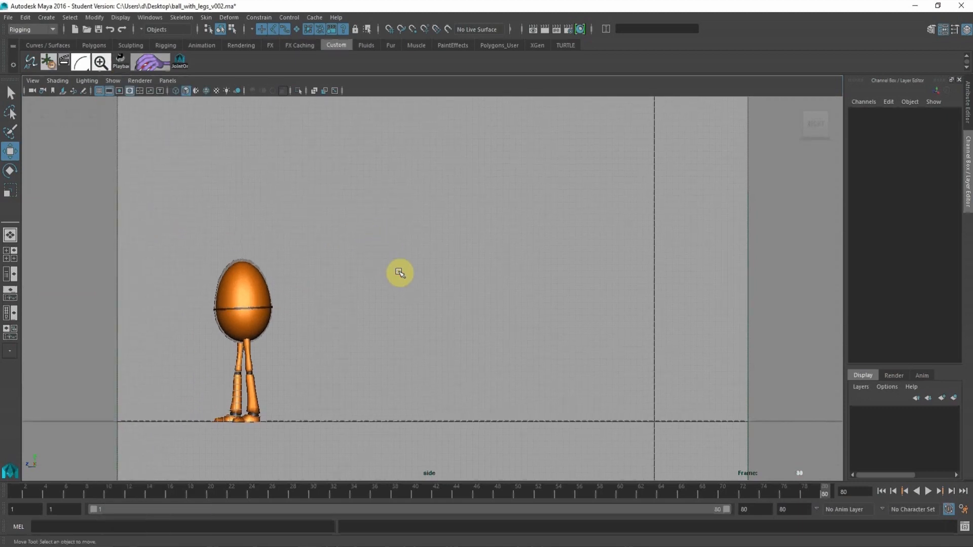
pyautogui.click(927, 490)
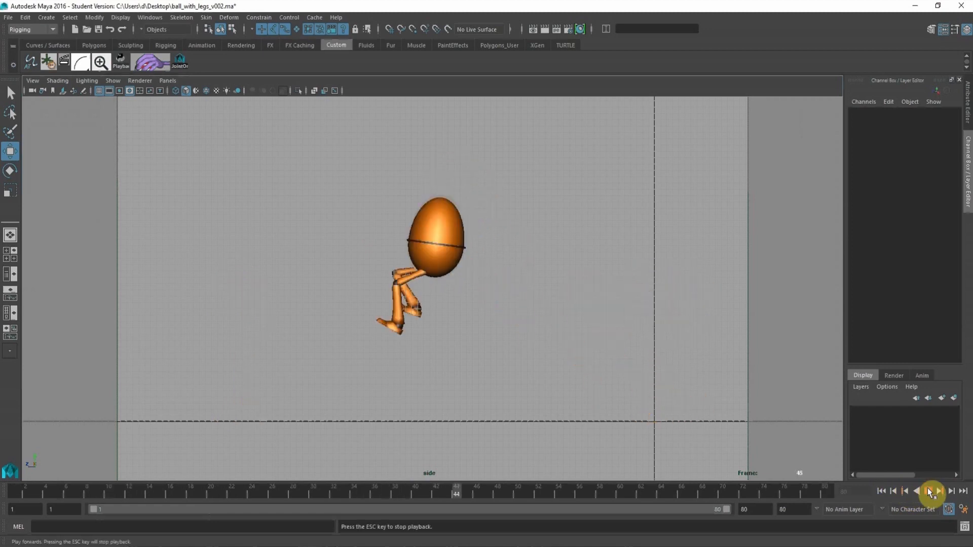